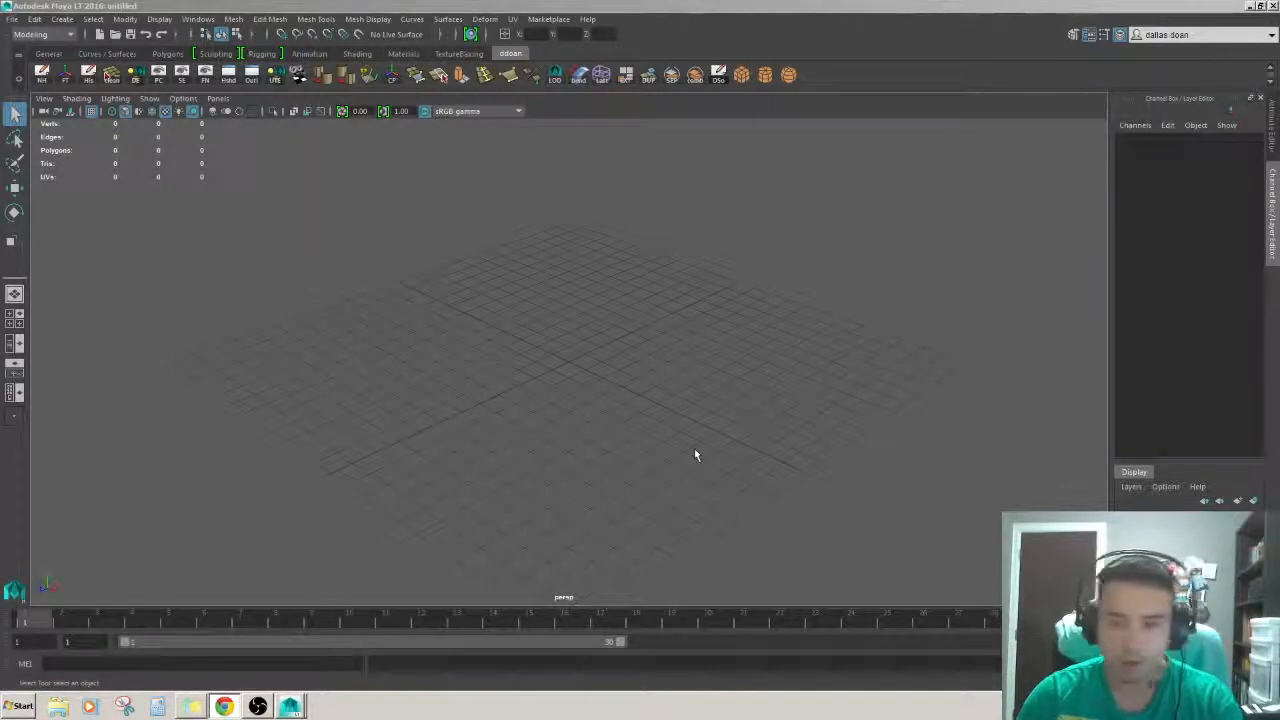
click(772, 328)
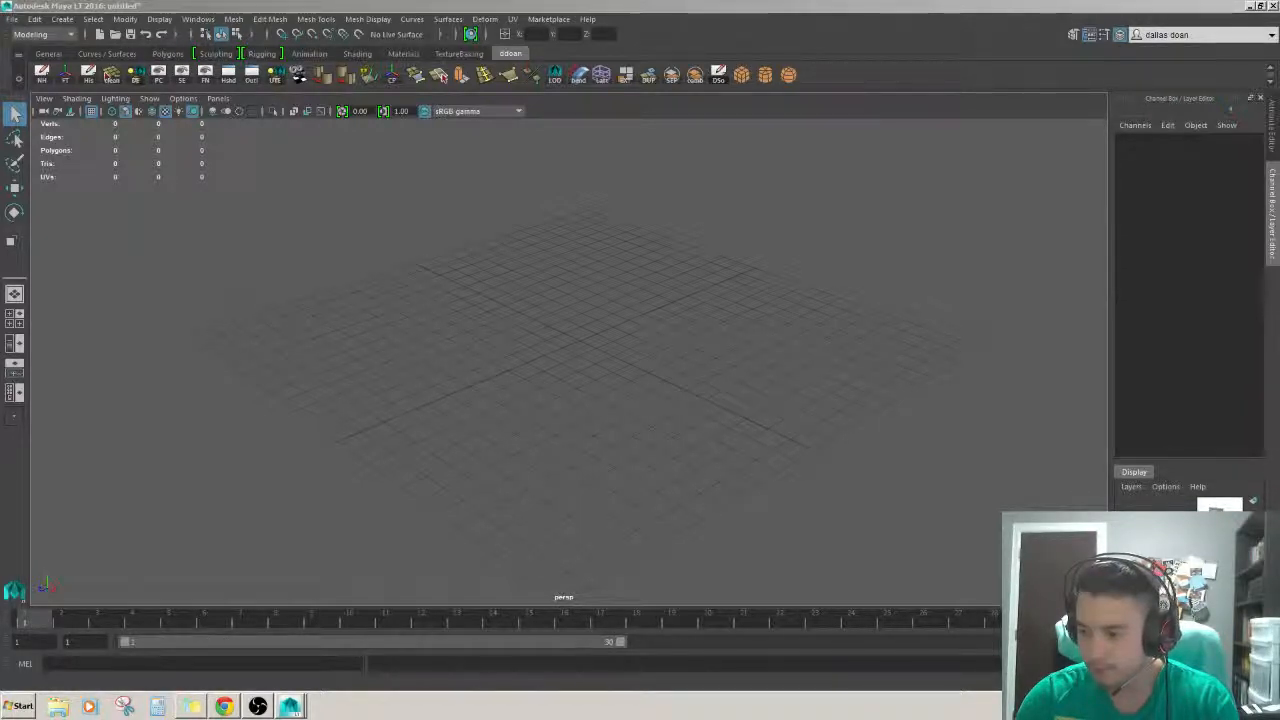
click(709, 486)
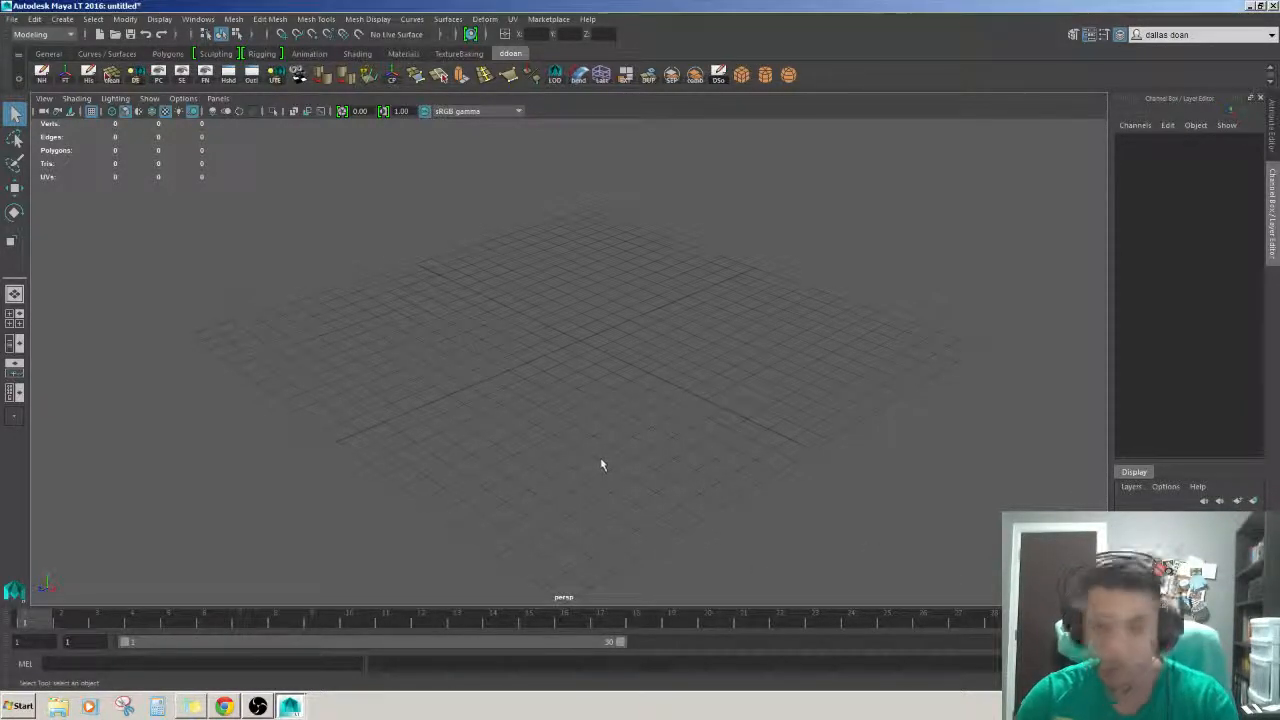
alt+drag(600, 461, 338, 463)
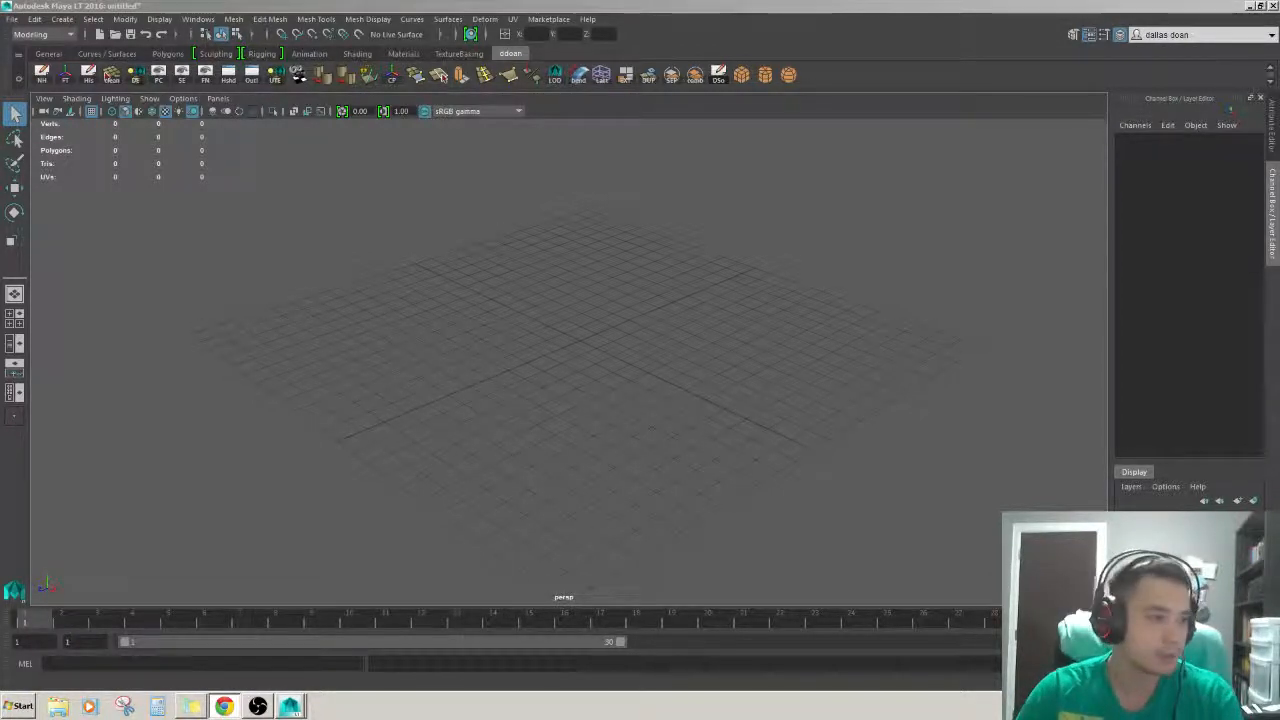
click(449, 384)
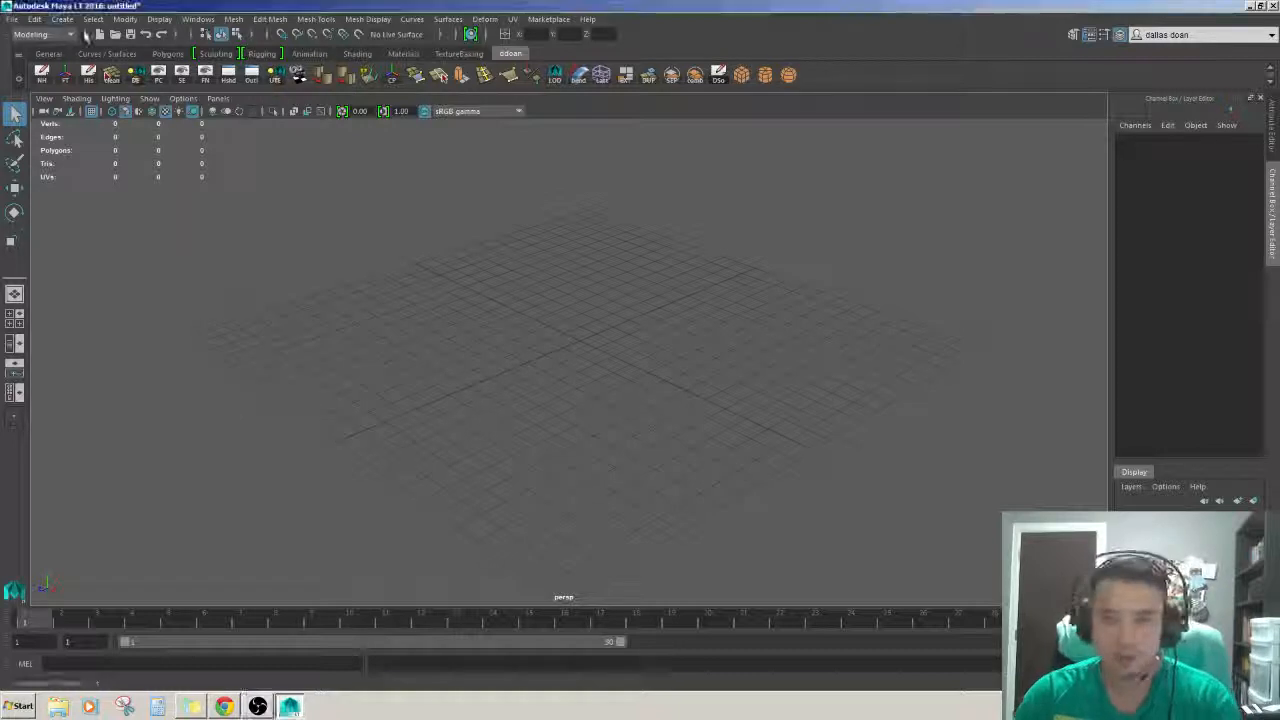
- Open the scene goblin_rat_rod_V2.mlt from the Goblin_rat_rod folder
click(13, 20)
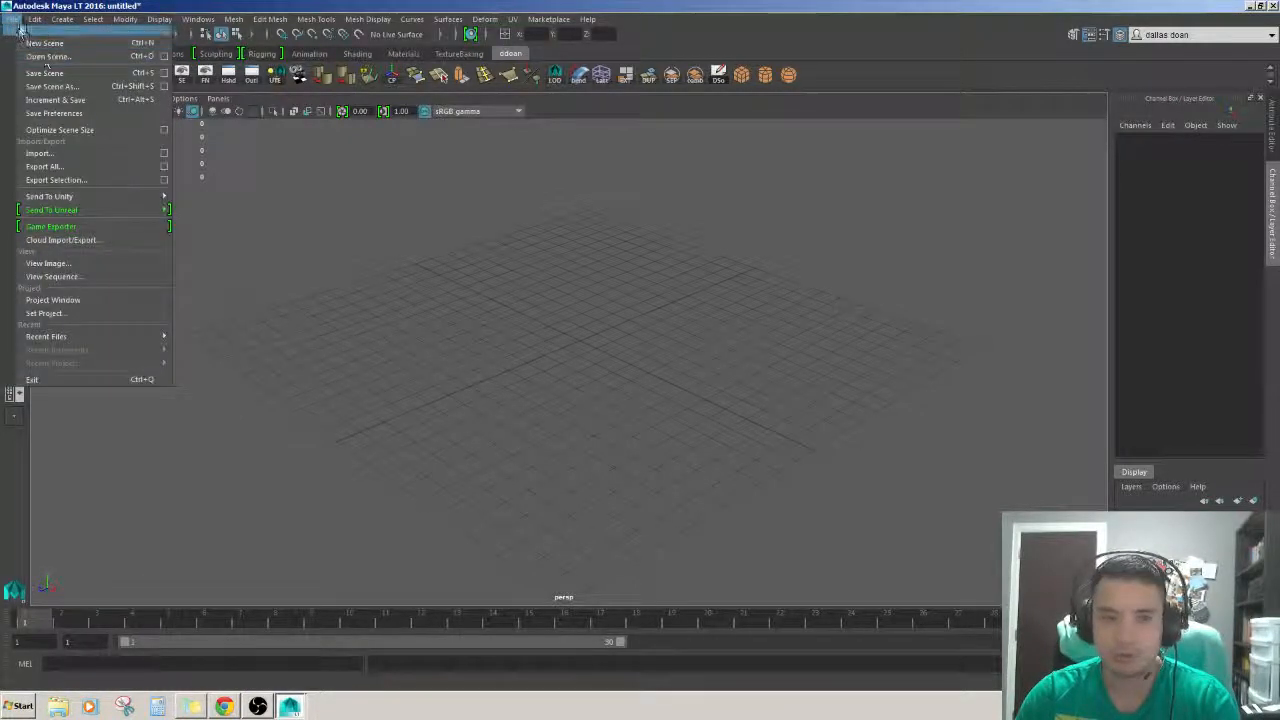
click(47, 56)
click(336, 231)
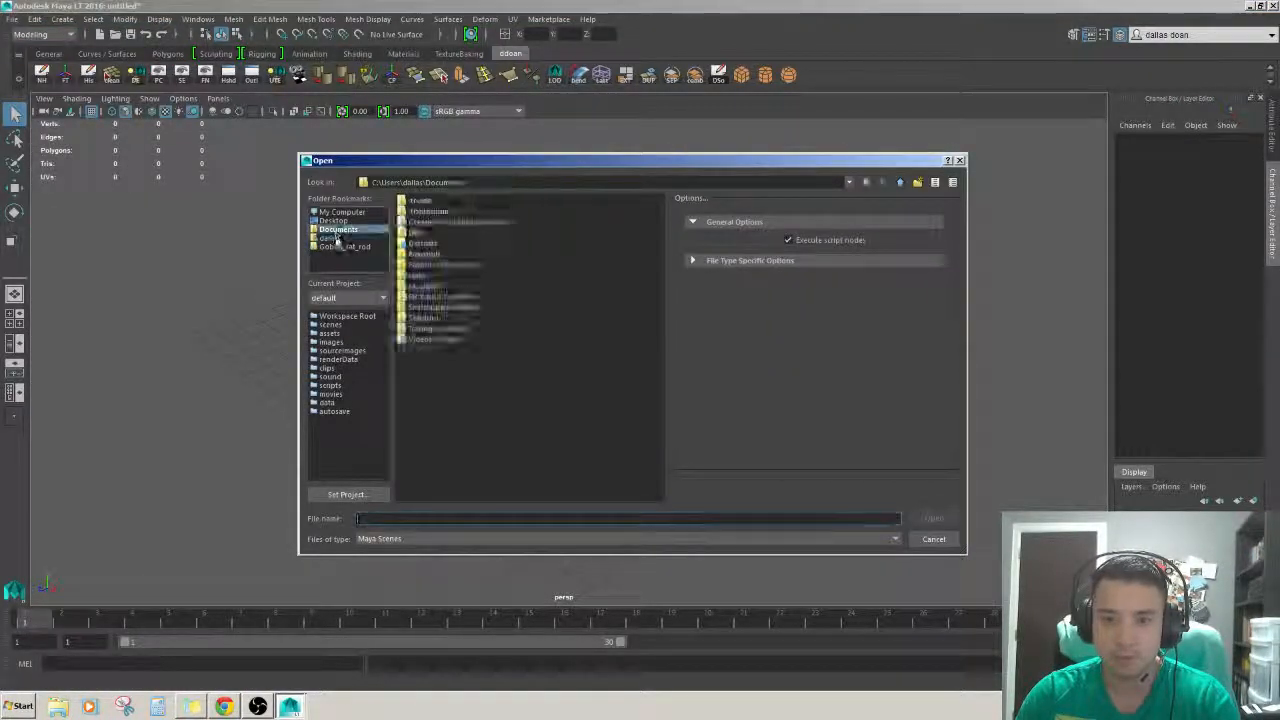
click(342, 246)
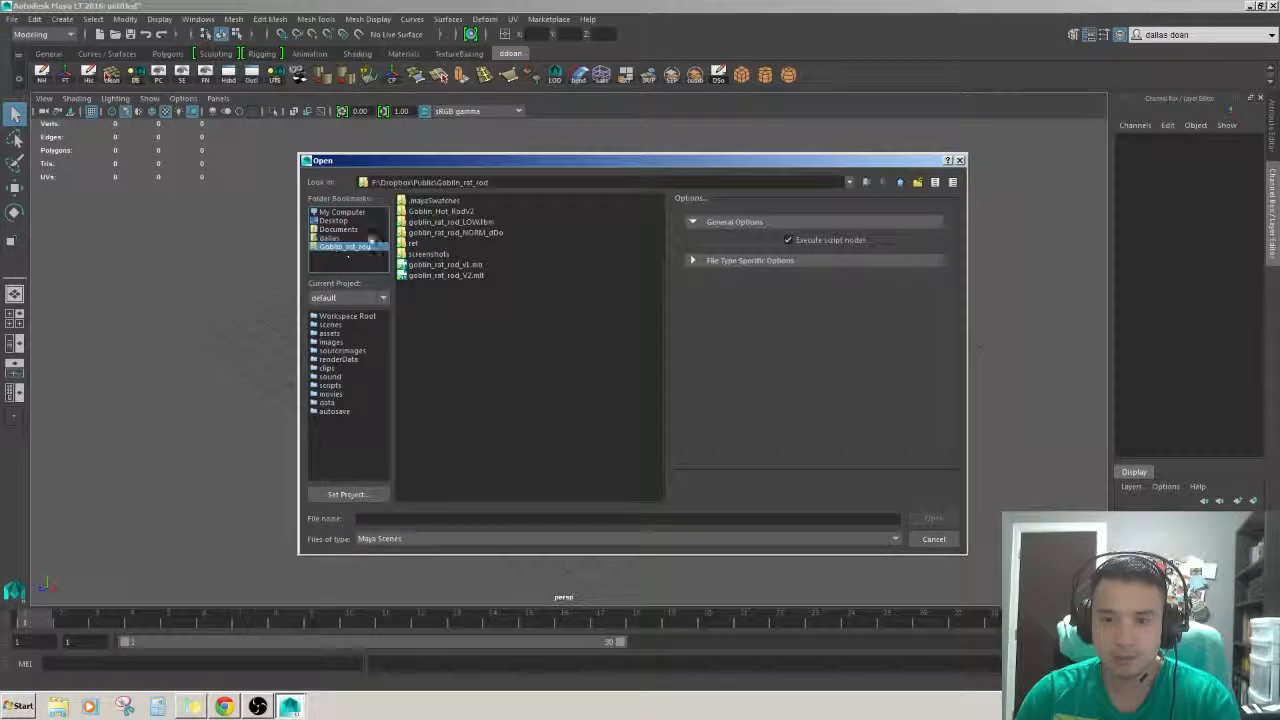
double_click(459, 276)
click(648, 351)
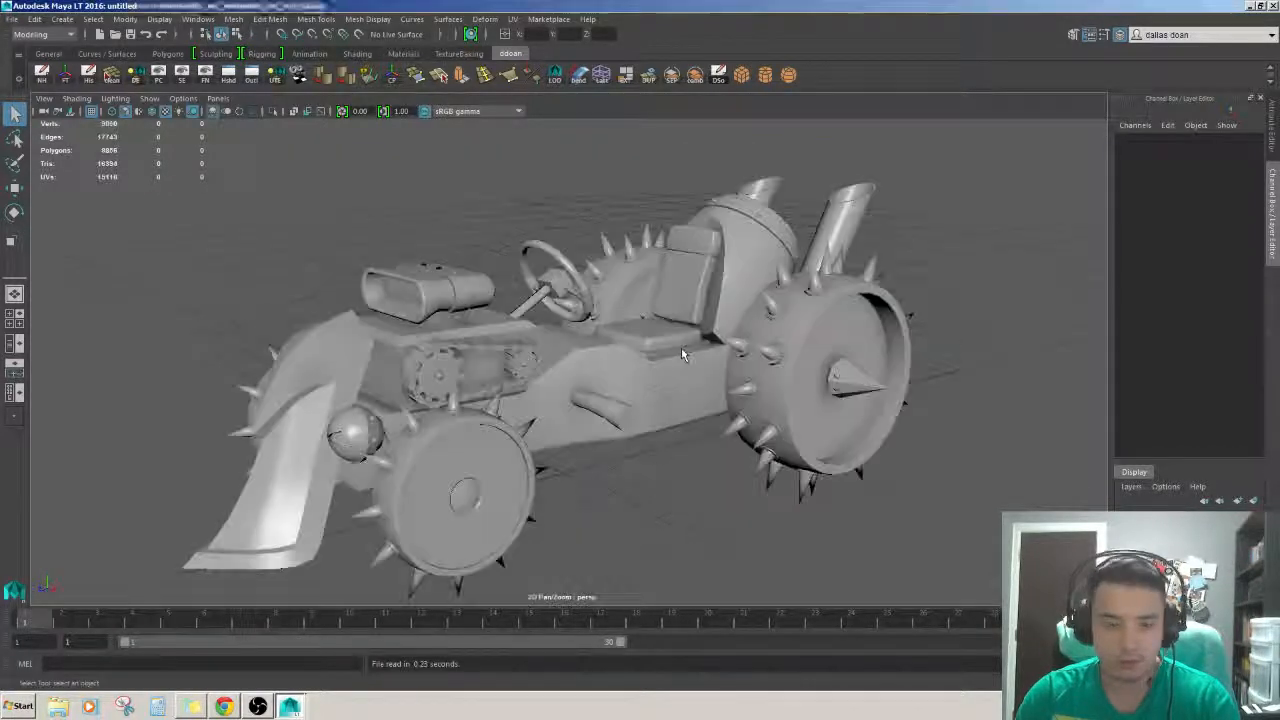
- Select the combined vehicle mesh Goblin_Hot_Rod1_Chasis_chasis and examine the whole model
alt+drag(600, 365, 640, 368)
alt+right_drag(640, 368, 586, 361)
alt+drag(586, 361, 563, 330)
click(420, 420)
key(w)
key(f)
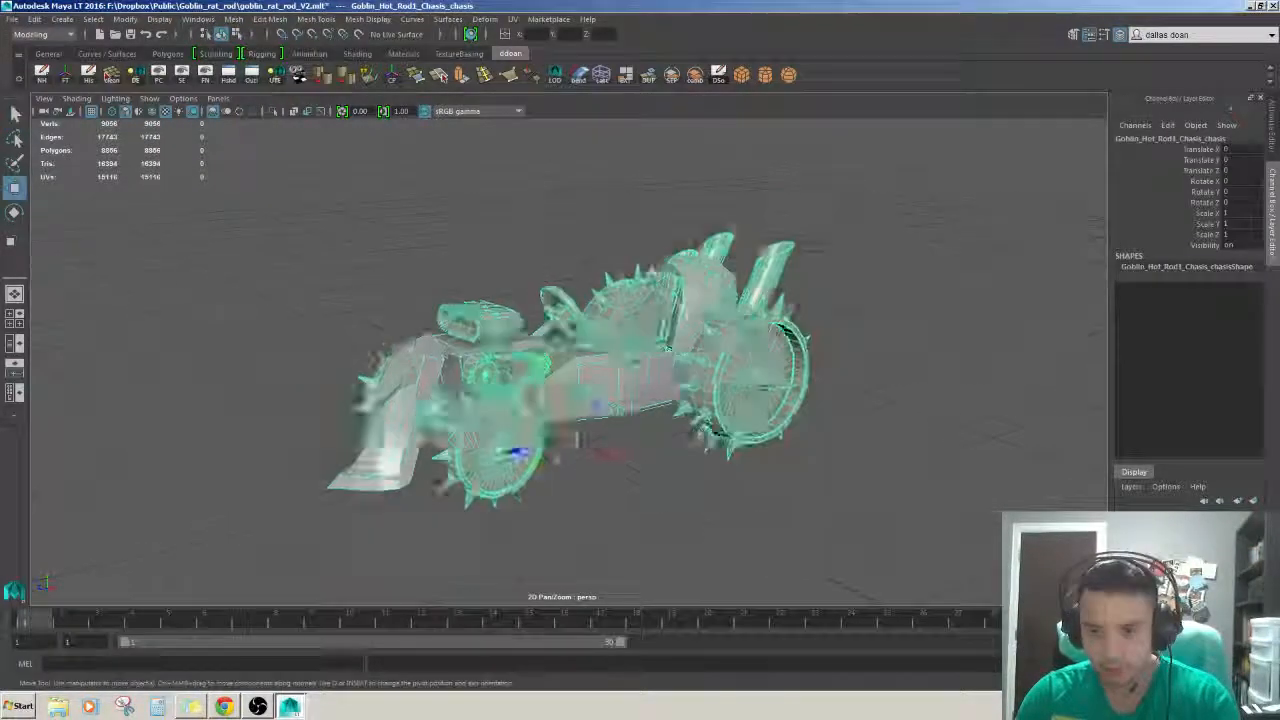
alt+drag(420, 420, 462, 440)
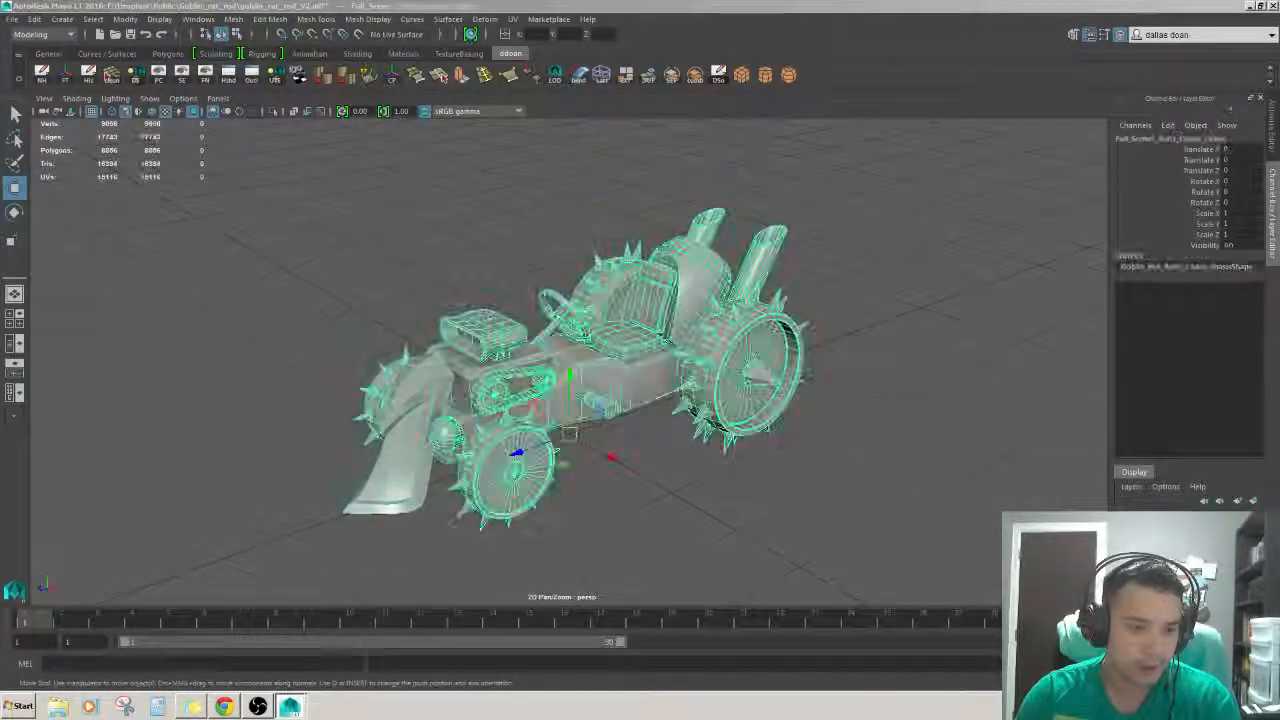
- Reveal all hidden objects, then hide the combined Goblin_Hot_Rod1_Chasis_chasis mesh so the separate parts of Goblin_Hot_Rod remain
key(shift+h)
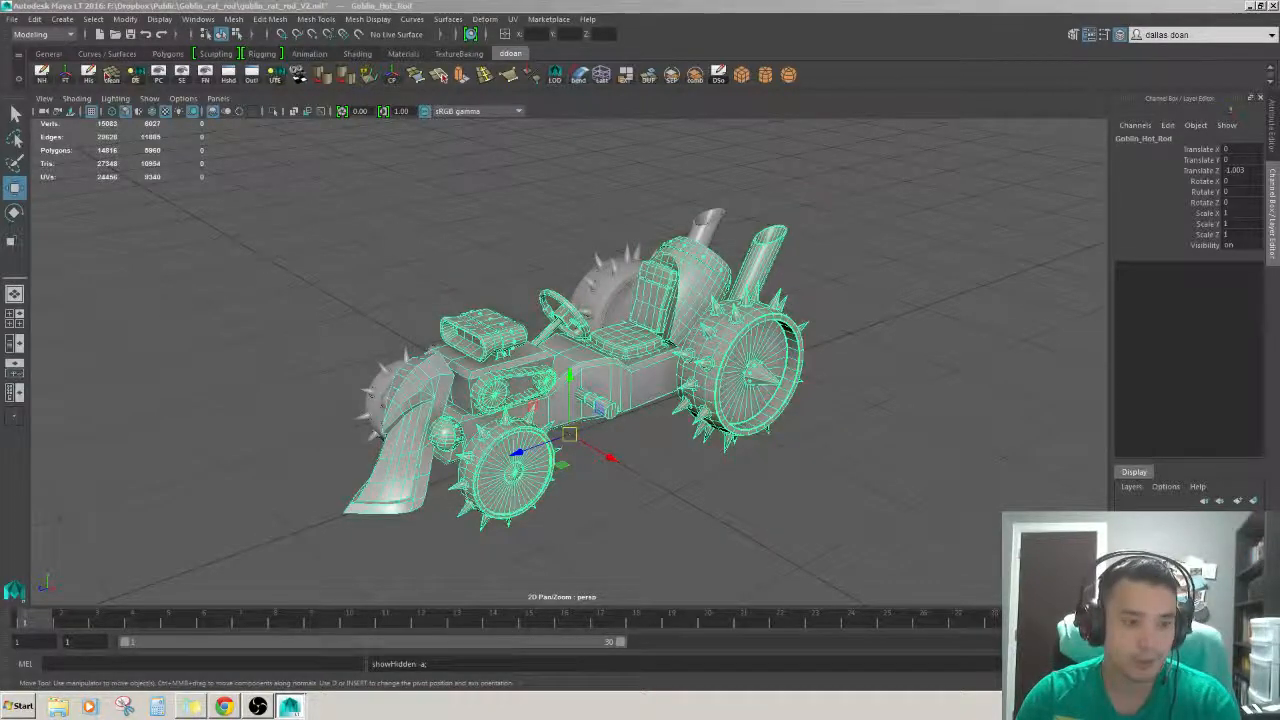
key(Right)
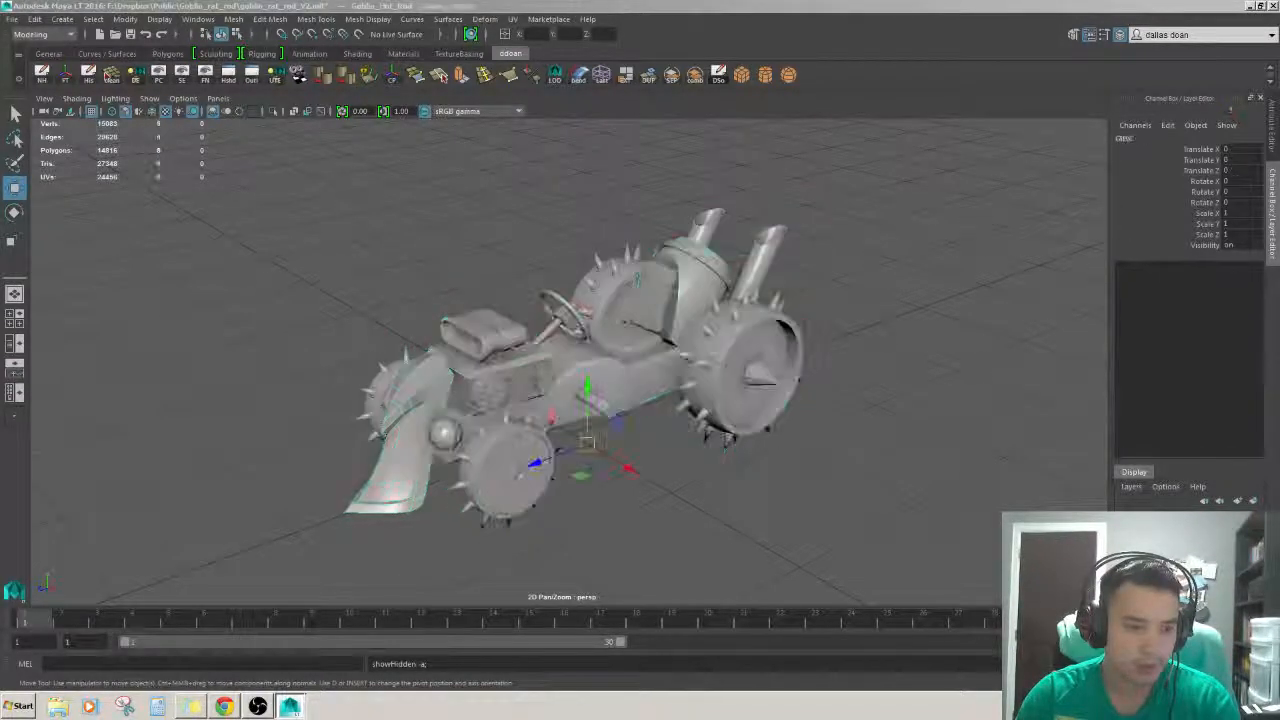
key(Right)
alt+drag(620, 470, 650, 453)
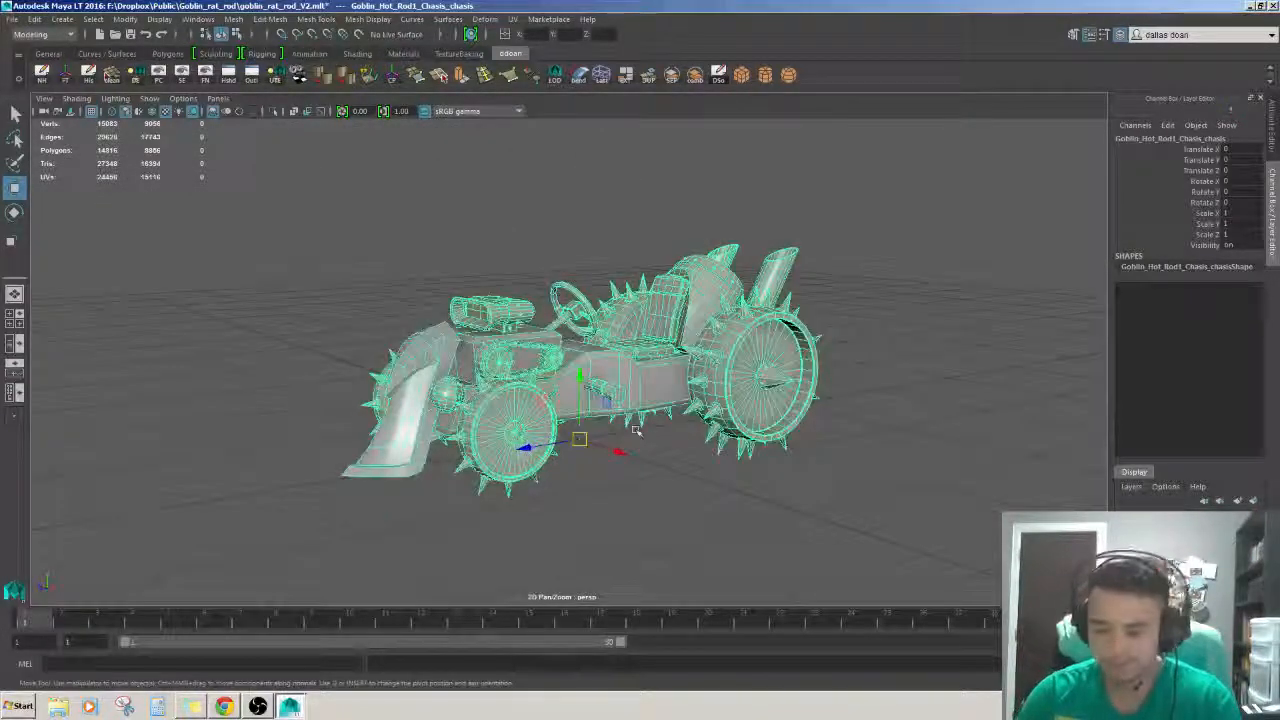
key(ctrl+h)
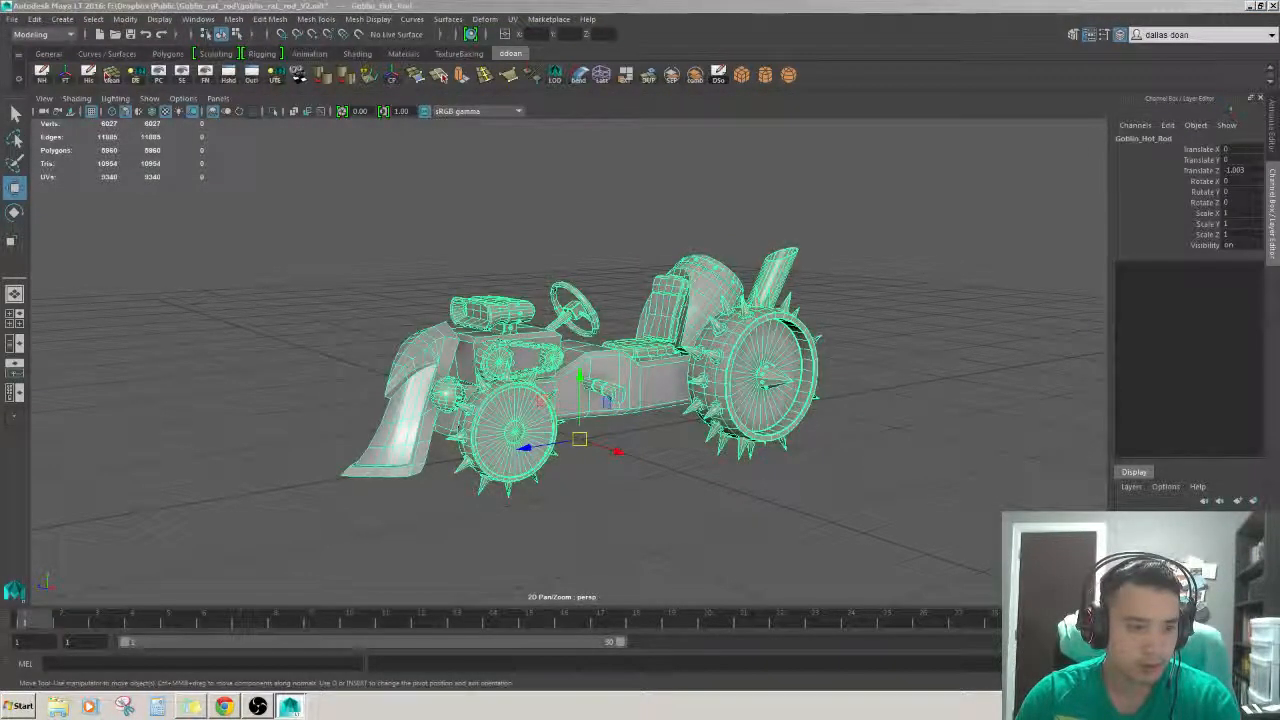
- Examine the seat back up close, then look over the whole vehicle built from separate parts
click(648, 385)
scroll(640, 420, up, 1)
alt+drag(640, 430, 695, 529)
click(588, 335)
key(f)
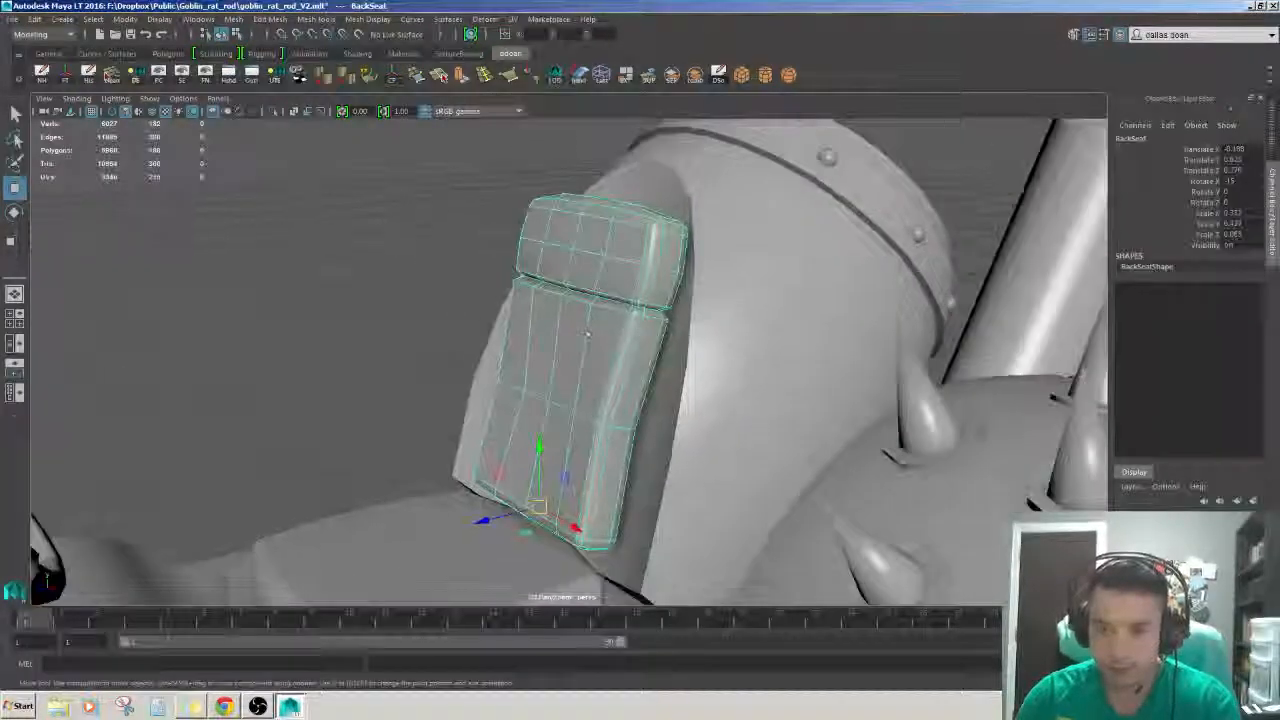
alt+drag(588, 334, 520, 330)
alt+right_drag(520, 330, 440, 300)
click(440, 290)
alt+drag(440, 290, 470, 330)
alt+right_drag(470, 330, 358, 560)
alt+middle_drag(358, 560, 456, 468)
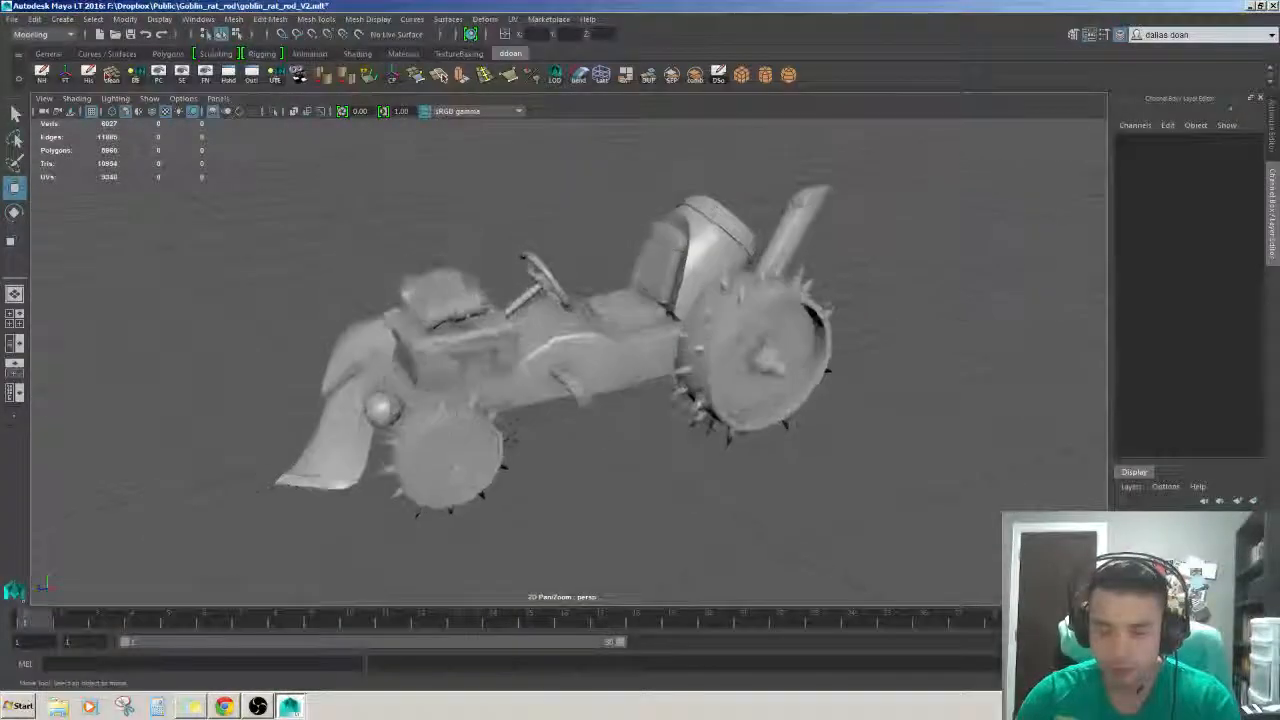
alt+drag(456, 468, 454, 476)
- Bring up the sketch IMG_20140531_031512.jpg in Windows Photo Viewer, study its rat rod beside the model, and minimize it
click(66, 704)
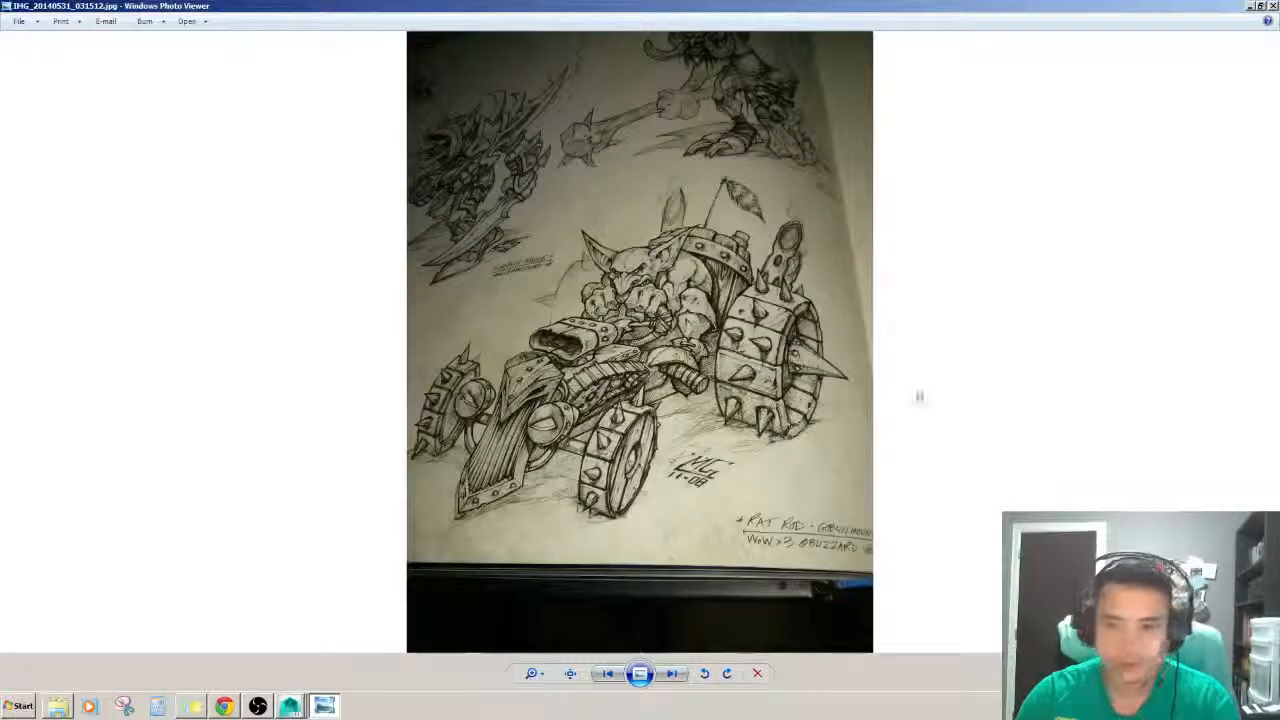
click(1259, 6)
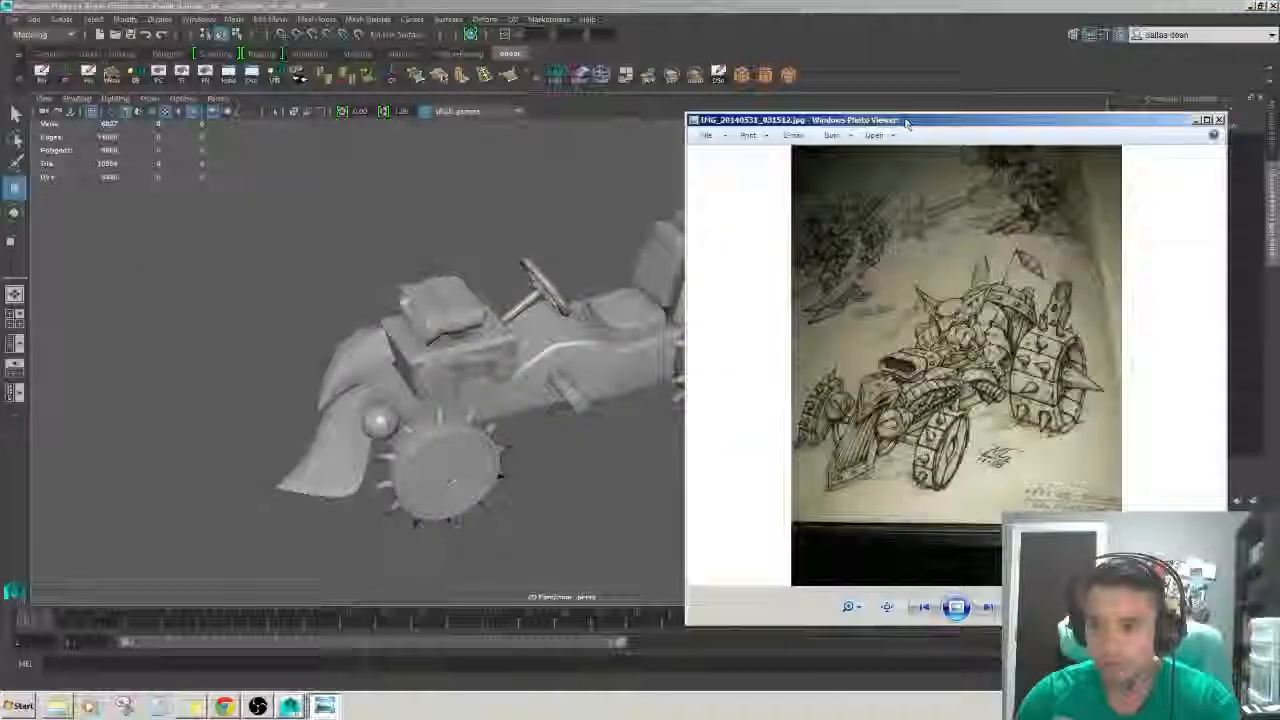
drag(900, 117, 276, 115)
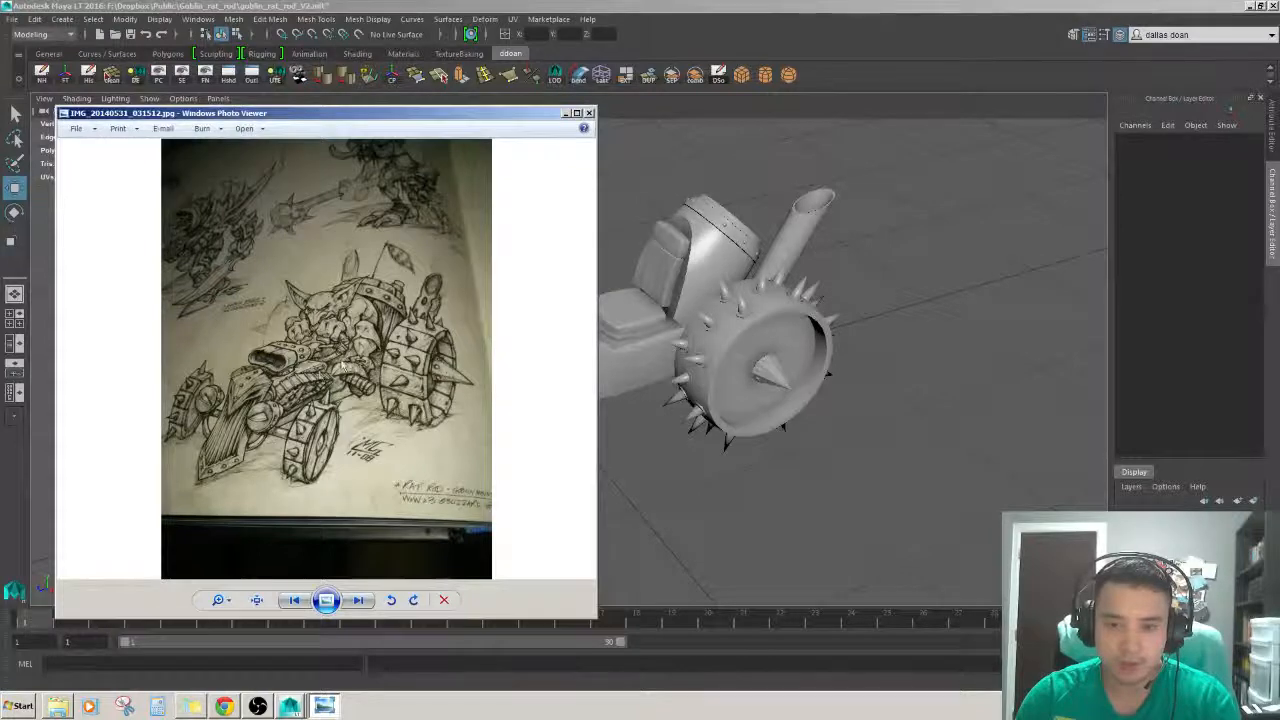
scroll(340, 365, up, 2)
mouse_move(366, 269)
mouse_down()
mouse_move(360, 238)
mouse_move(353, 275)
mouse_up()
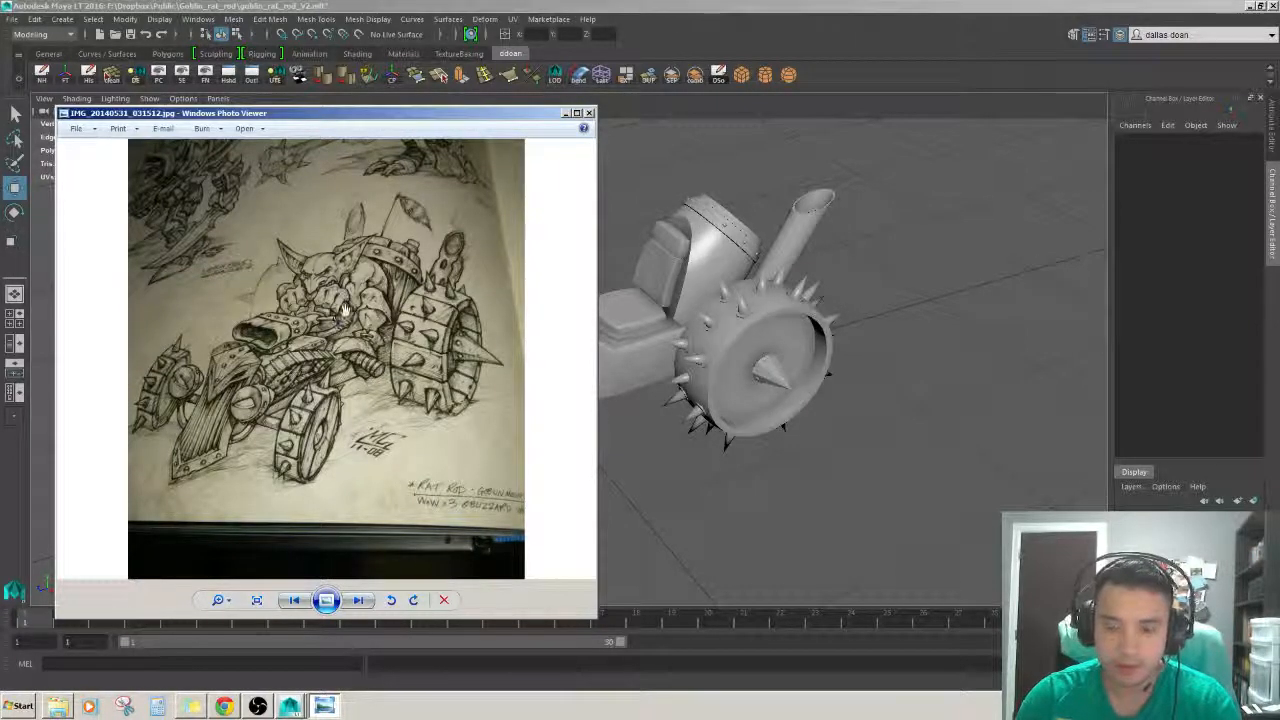
click(565, 113)
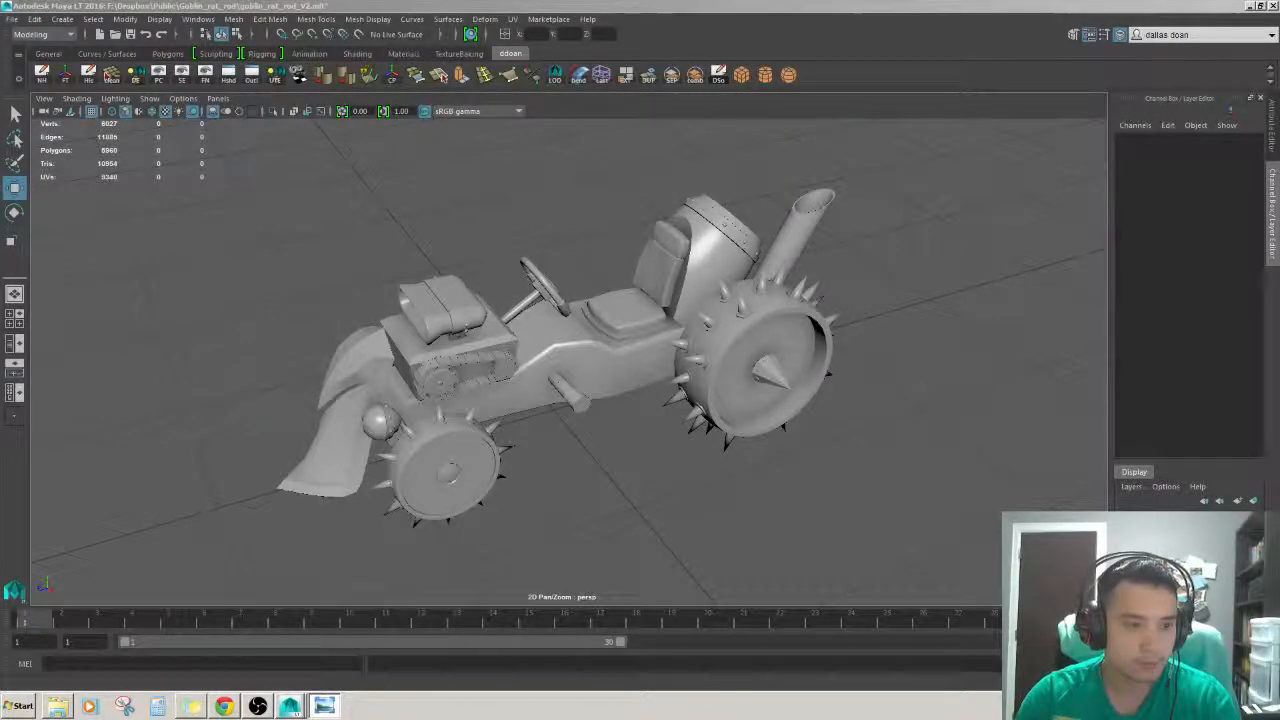
- Examine the barrel behind the seat from above, behind and the side
alt+drag(410, 305, 465, 312)
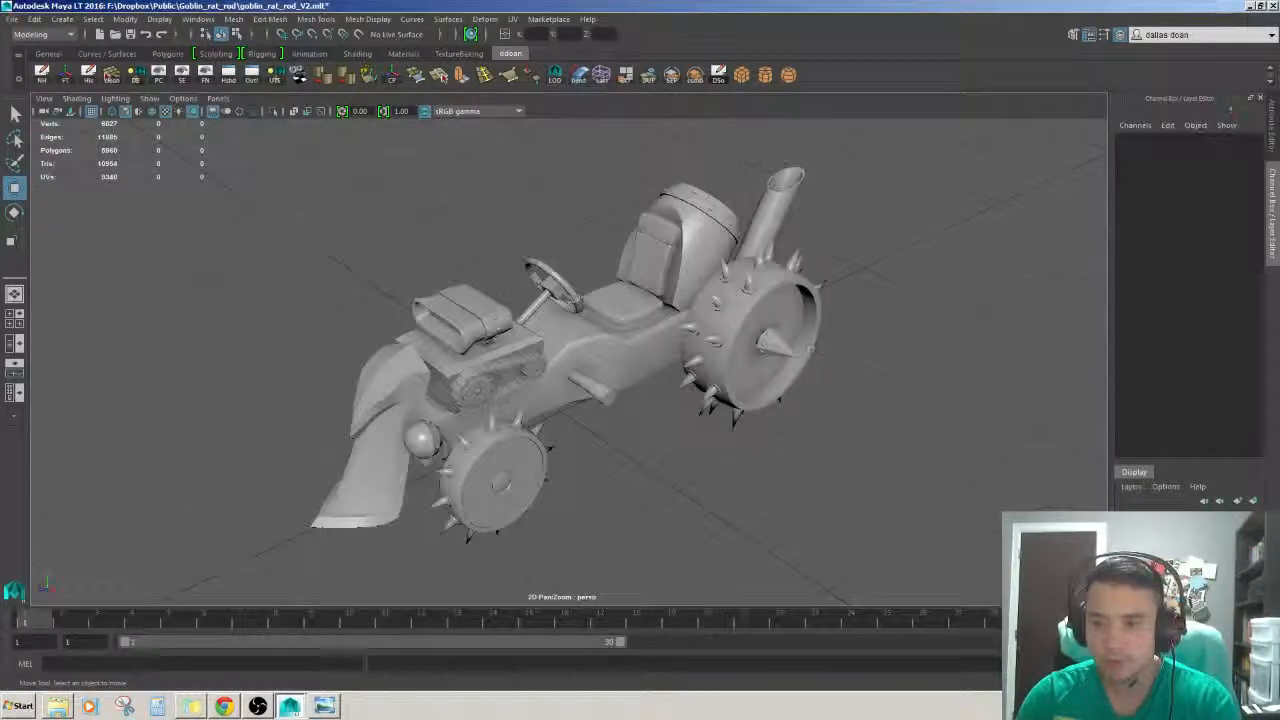
alt+drag(640, 360, 470, 390)
click(651, 371)
key(f)
alt+drag(651, 371, 570, 362)
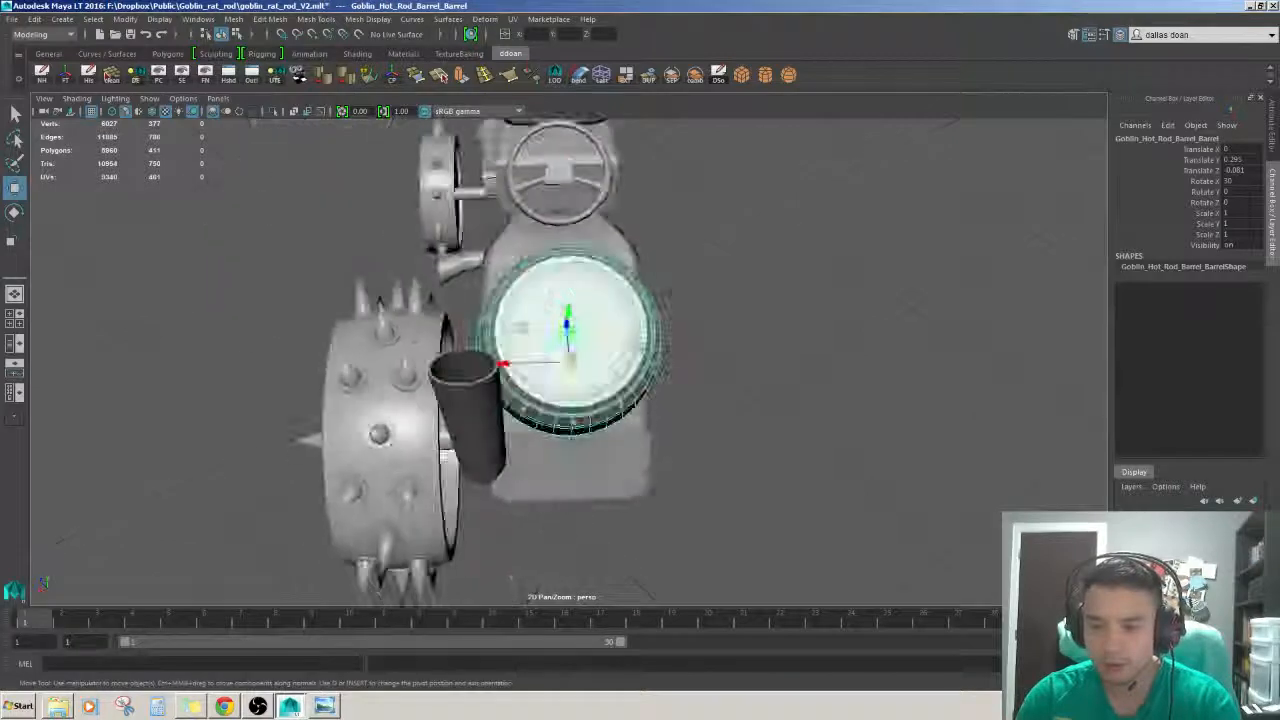
click(720, 380)
alt+drag(720, 380, 690, 330)
click(600, 320)
alt+drag(600, 320, 780, 320)
alt+middle_drag(780, 320, 929, 330)
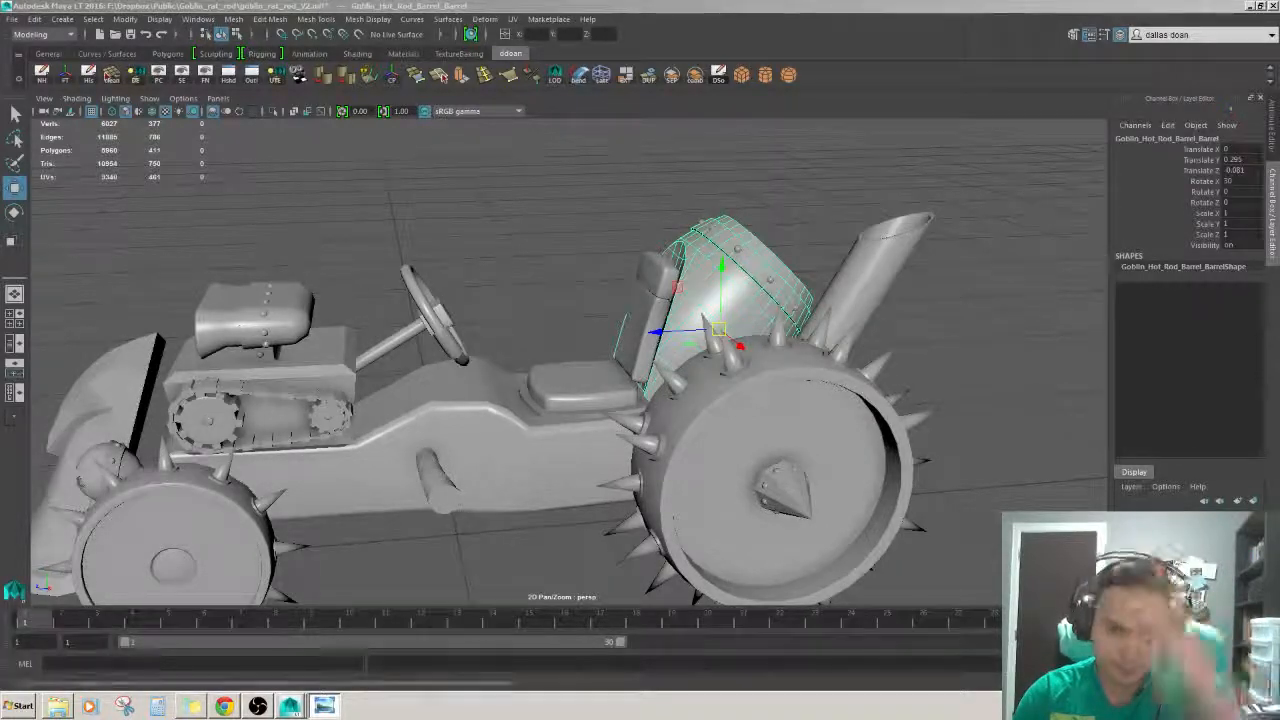
alt+drag(952, 532, 705, 555)
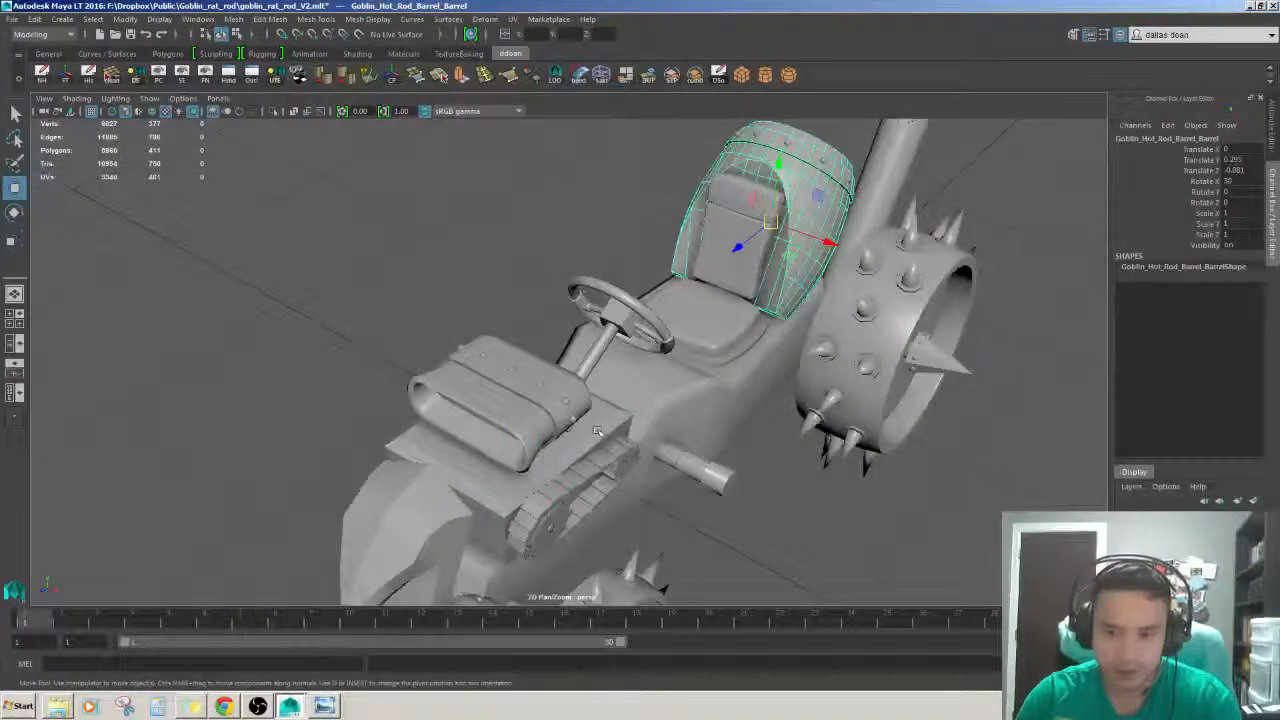
- Examine the engine block, then the seat back and how it sits against the barrel
click(543, 463)
alt+drag(575, 462, 662, 439)
alt+right_drag(662, 439, 722, 431)
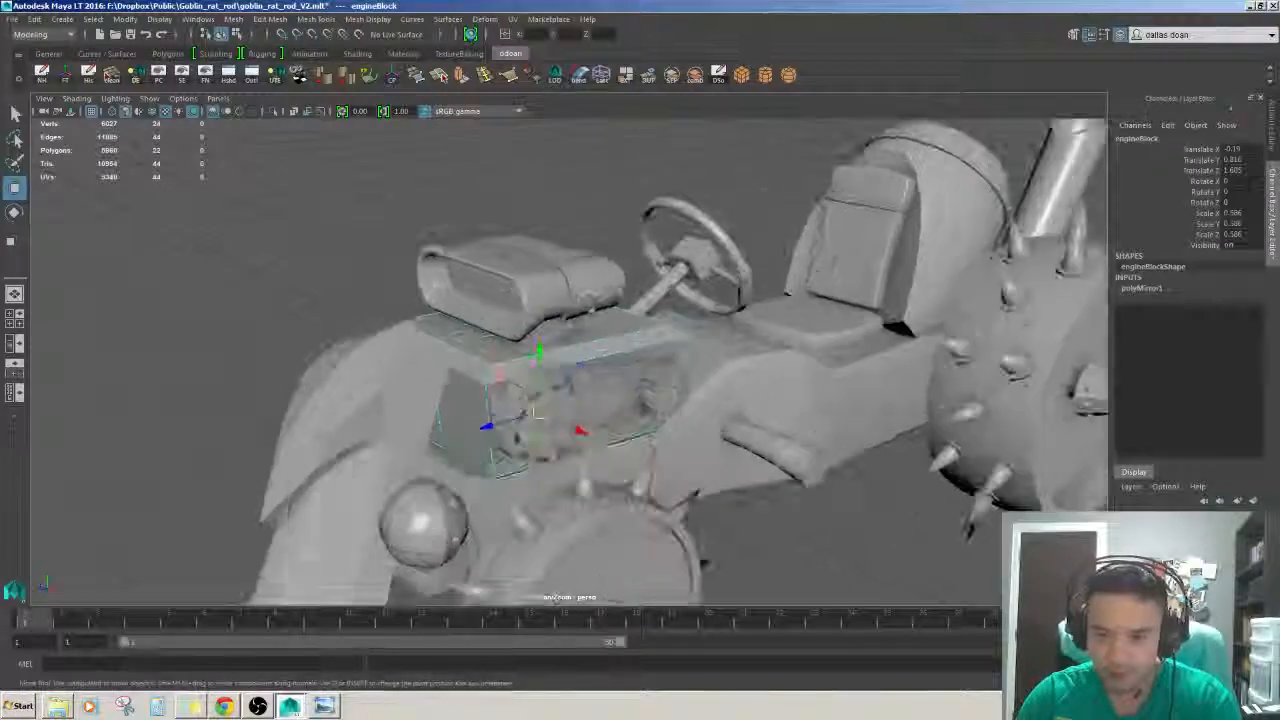
alt+drag(722, 431, 719, 259)
click(719, 259)
alt+middle_drag(719, 259, 662, 312)
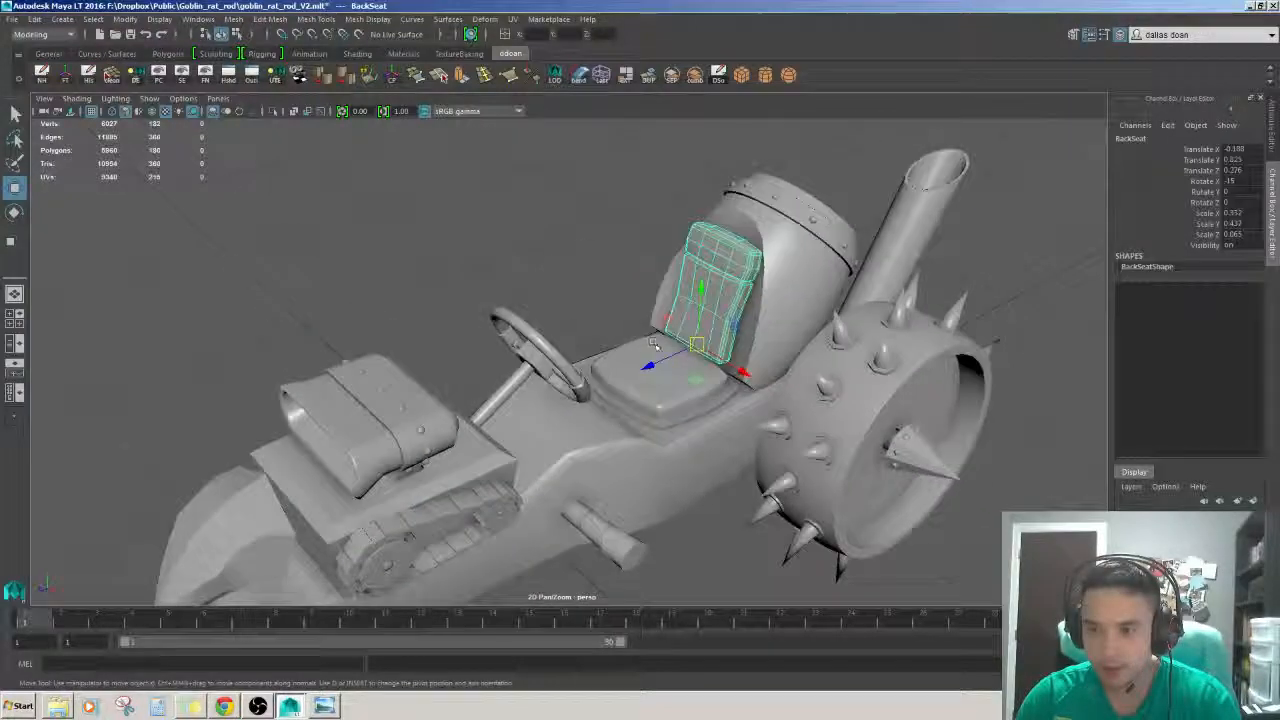
alt+right_drag(662, 312, 722, 336)
alt+drag(722, 336, 420, 420)
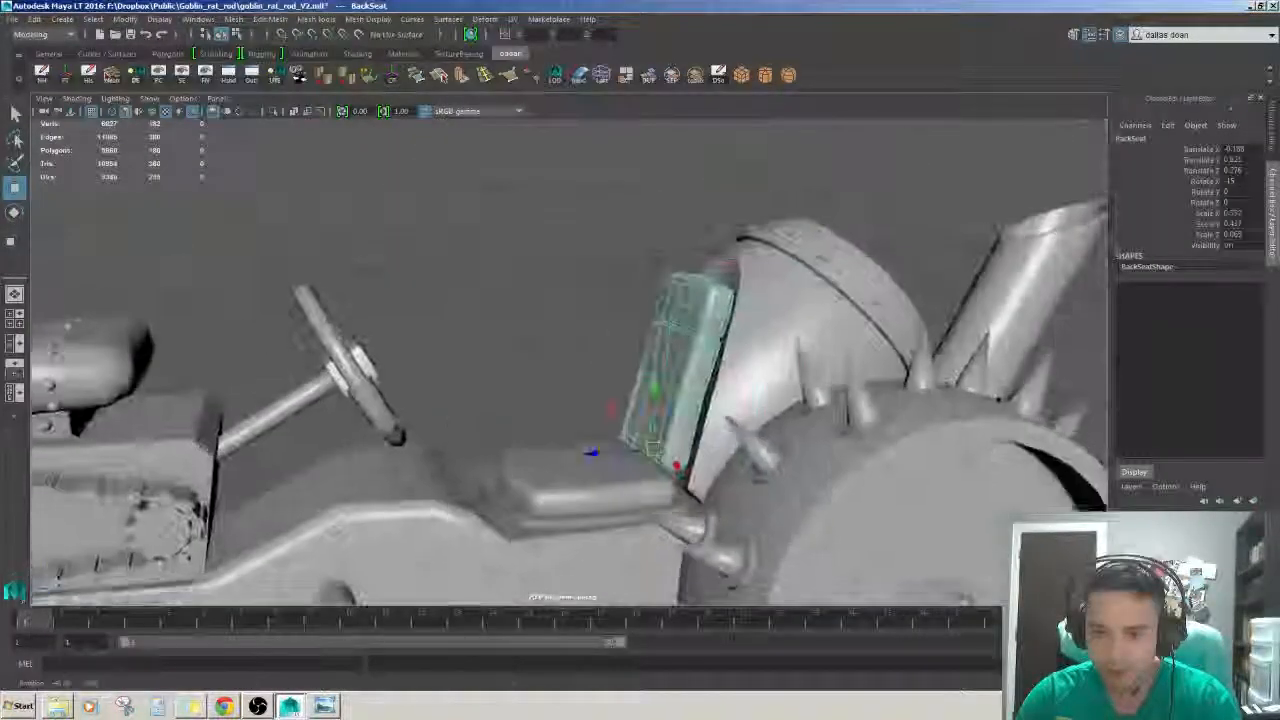
alt+right_drag(420, 420, 290, 420)
alt+drag(560, 400, 575, 405)
click(560, 330)
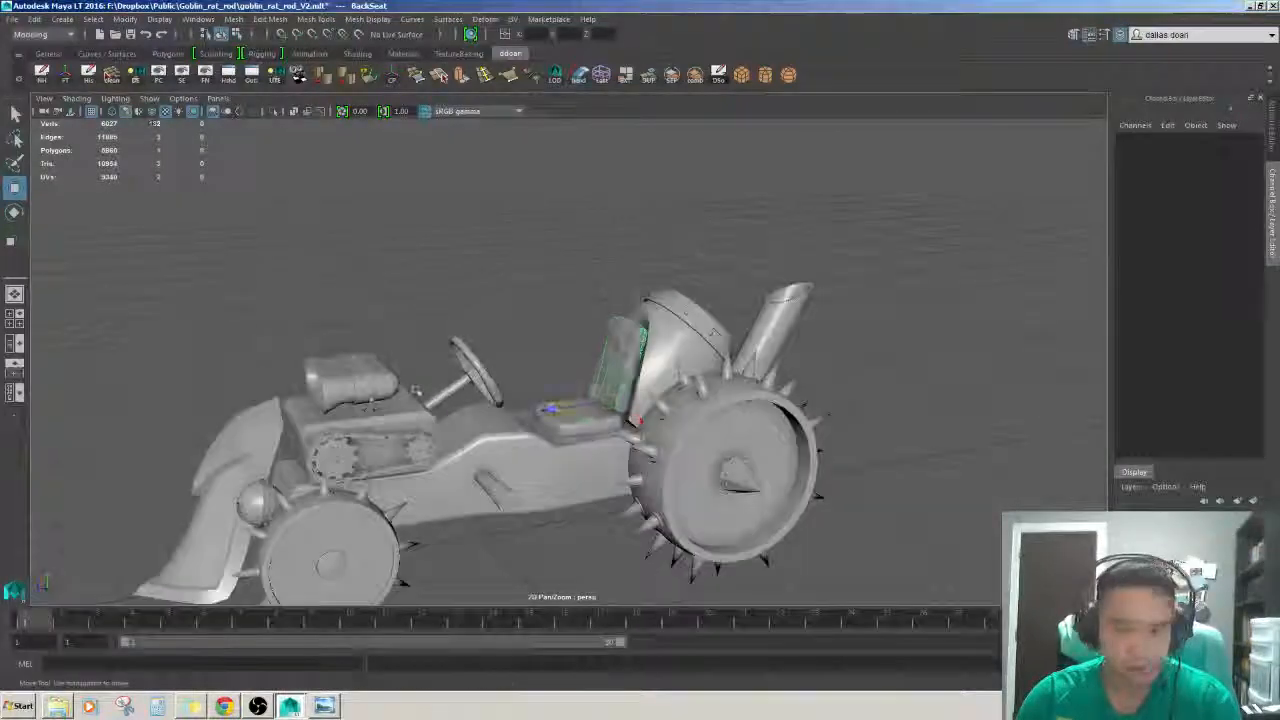
- Look over the vehicle and examine the engine block below the air intake up close
alt+right_drag(560, 400, 650, 400)
click(646, 363)
alt+drag(646, 363, 620, 450)
click(520, 300)
alt+drag(520, 400, 590, 385)
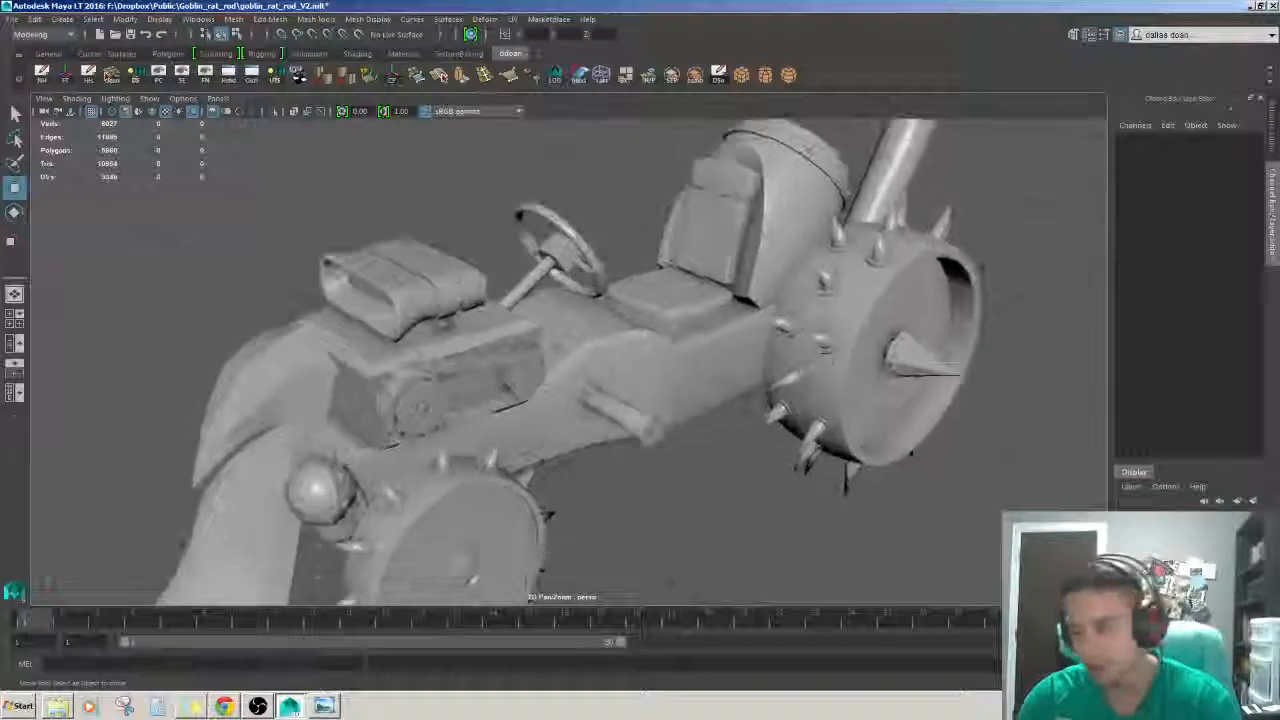
alt+right_drag(590, 385, 530, 380)
click(457, 386)
key(f)
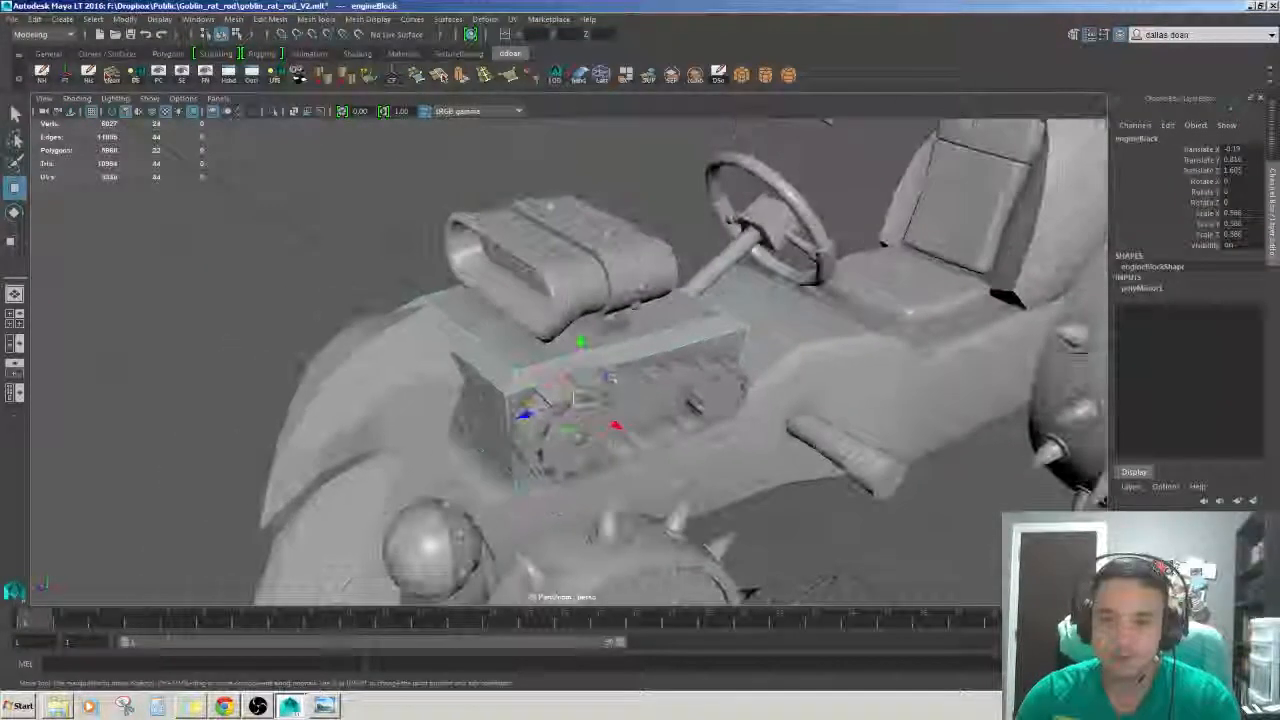
alt+drag(610, 400, 566, 390)
- Select the tread belt on the side of the engine block and examine its shape and placement
click(556, 350)
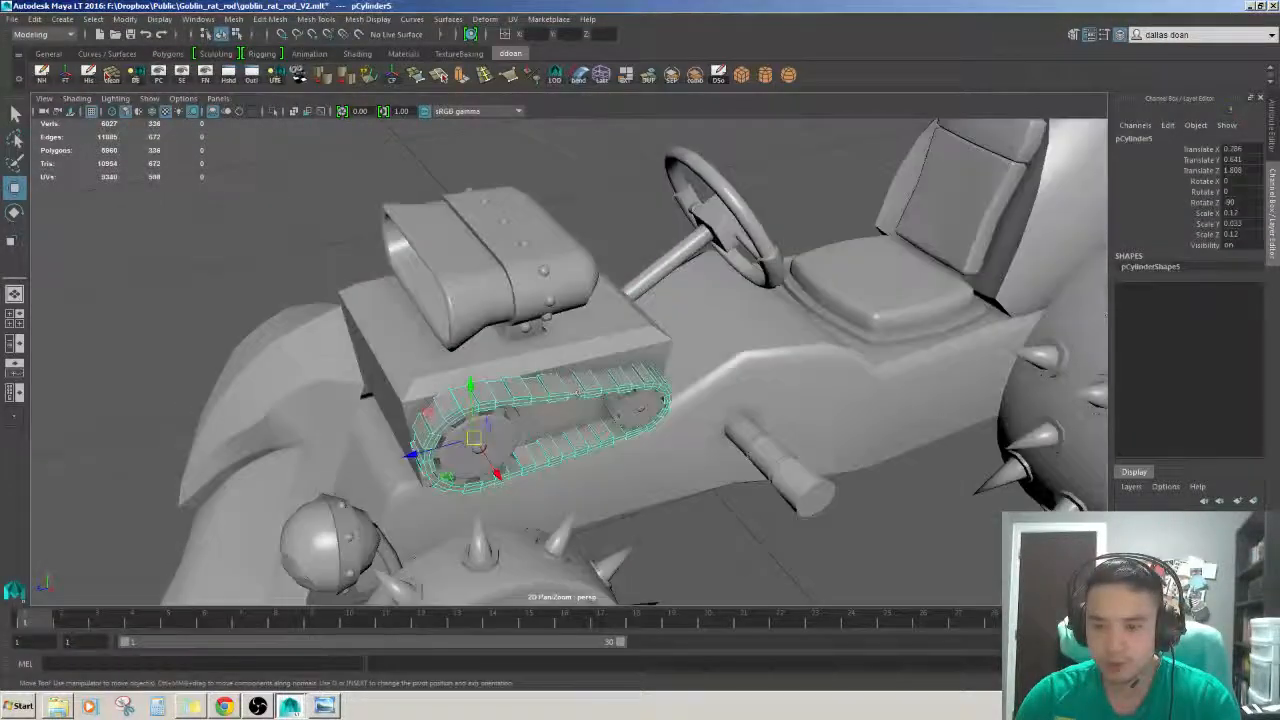
alt+right_drag(600, 330, 592, 364)
alt+drag(617, 363, 560, 372)
alt+drag(680, 400, 685, 360)
alt+middle_drag(685, 360, 619, 308)
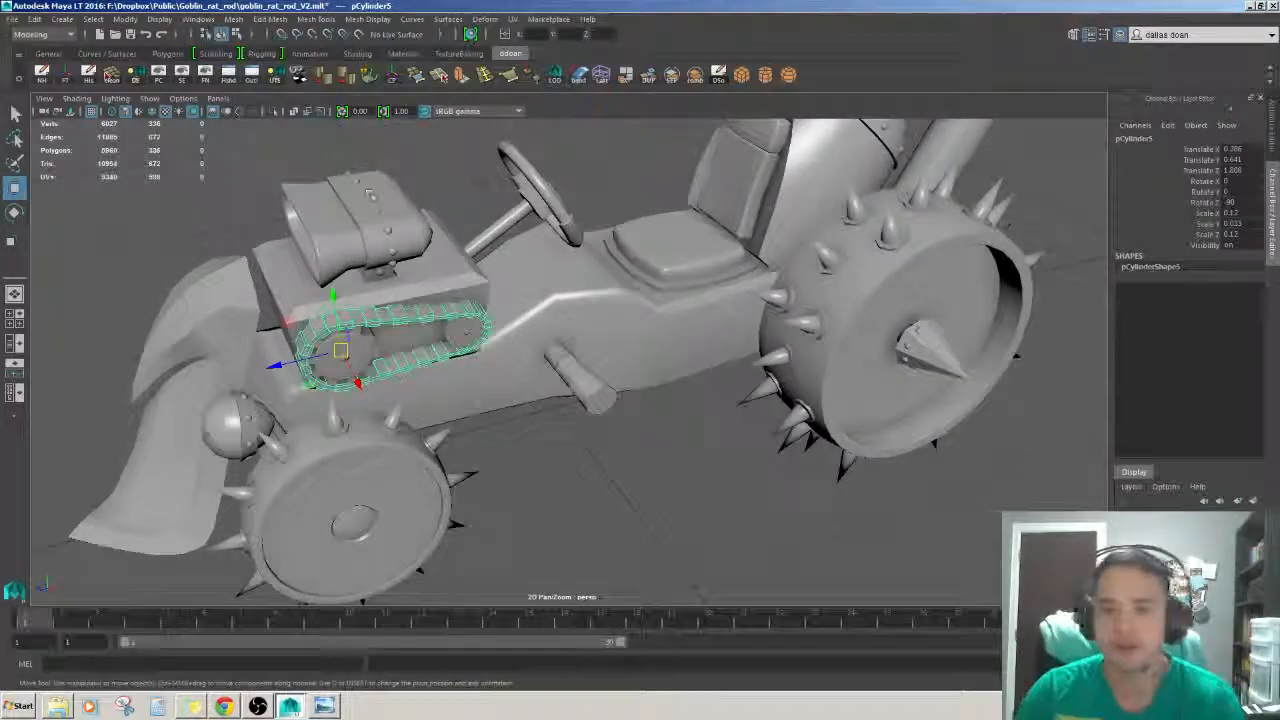
alt+drag(574, 272, 538, 340)
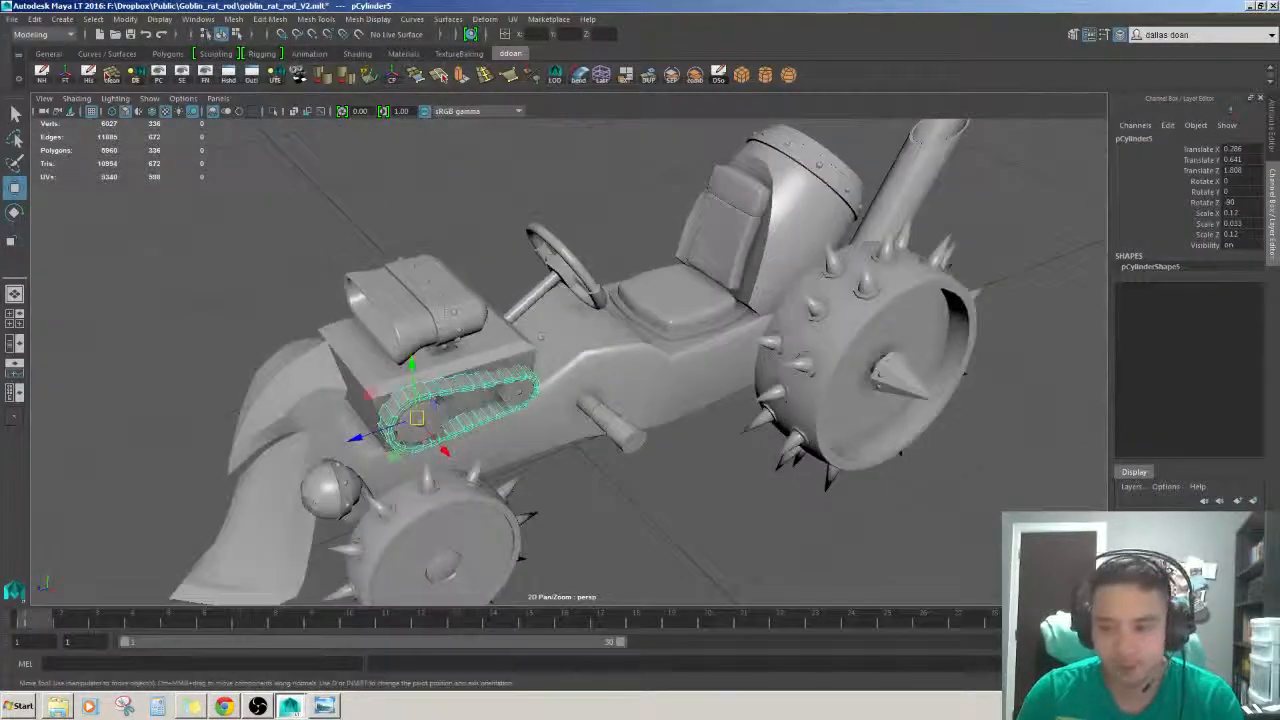
- Select a bolt on the air intake above the engine and inspect the bolt row up close
click(451, 313)
key(f)
scroll(561, 429, down, 8)
alt+middle_drag(561, 429, 543, 395)
scroll(543, 395, down, 6)
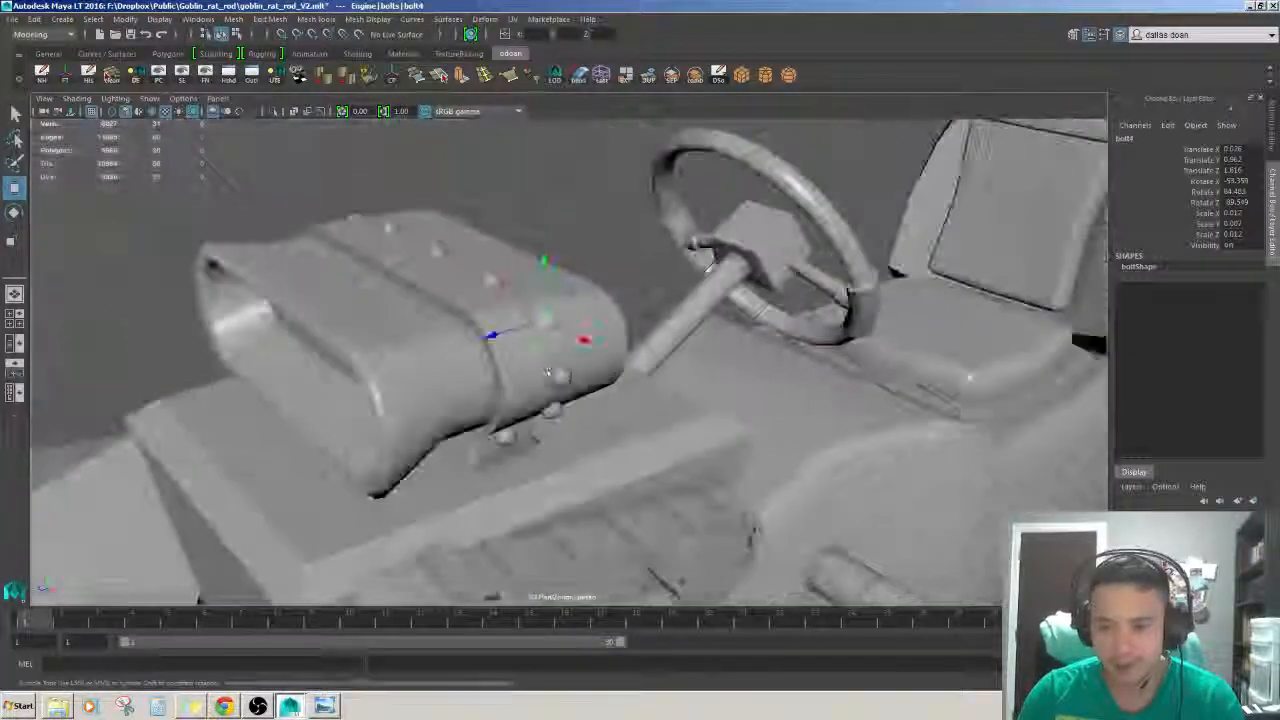
- Select the seat back and insert a horizontal edge loop across the upper half of its main cushion
alt+drag(543, 395, 495, 342)
click(858, 245)
key(f)
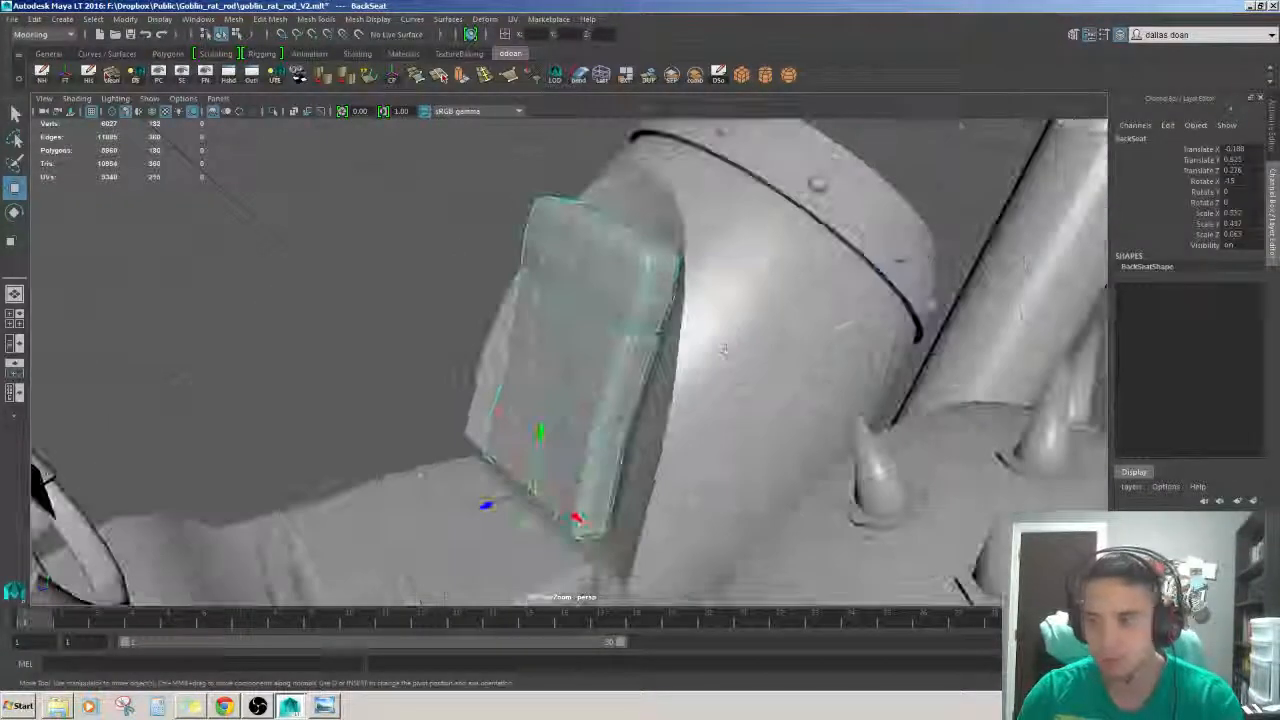
alt+drag(858, 245, 990, 240)
scroll(900, 250, up, 3)
alt+drag(680, 370, 546, 297)
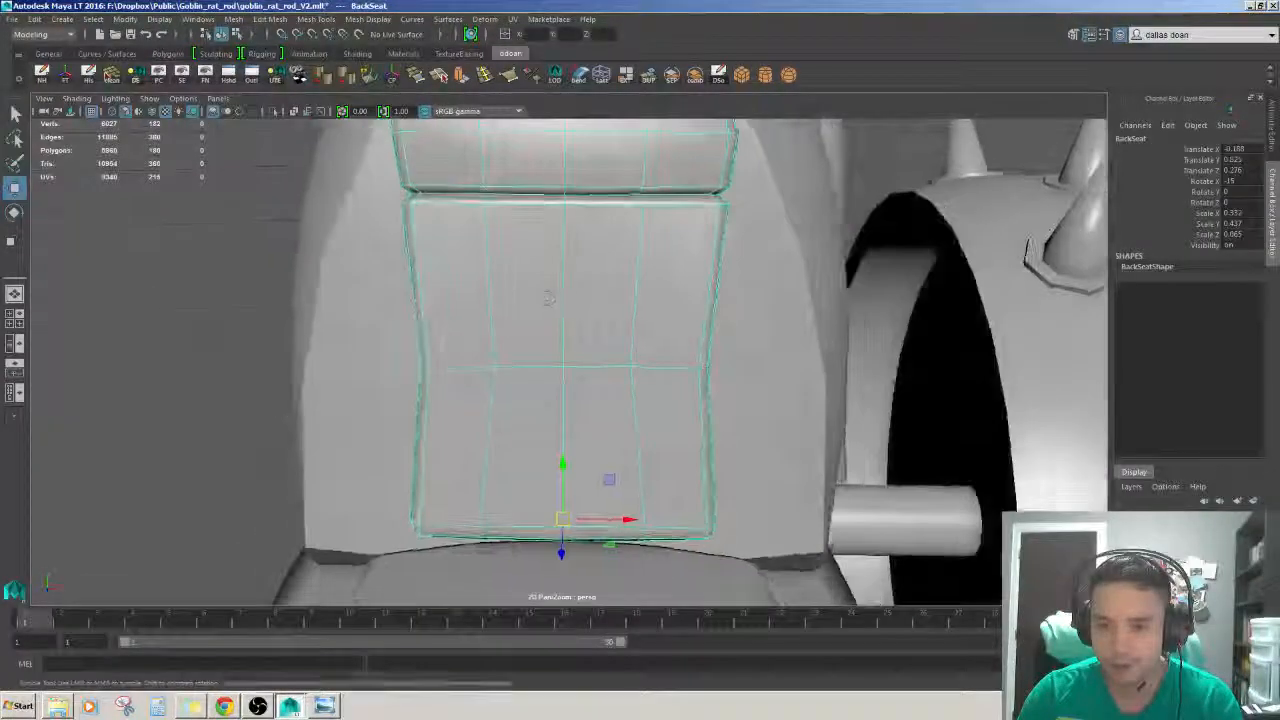
right_drag(563, 246, 565, 205)
click(568, 284)
ctrl+right_drag(522, 303, 577, 304)
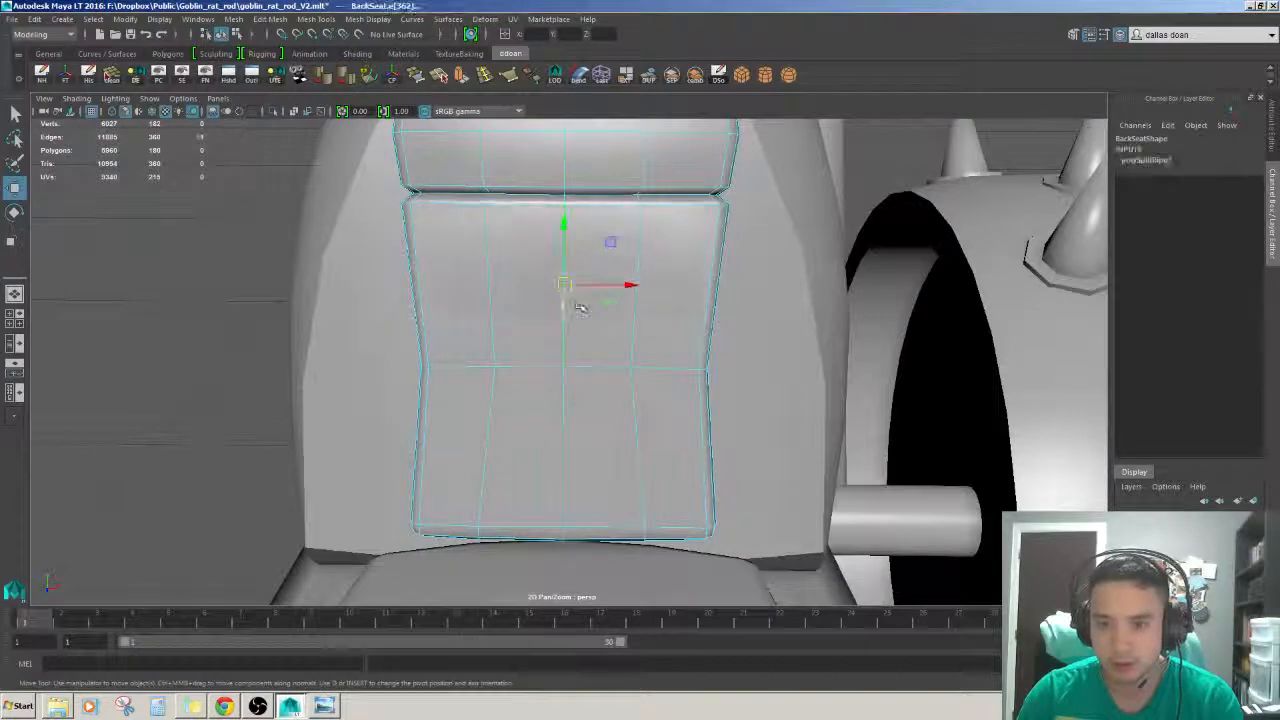
mouse_move(577, 304)
alt+mouse_down()
mouse_move(520, 308)
mouse_move(577, 300)
alt+mouse_up()
alt+right_drag(577, 300, 643, 289)
key(r)
alt+drag(639, 283, 640, 345)
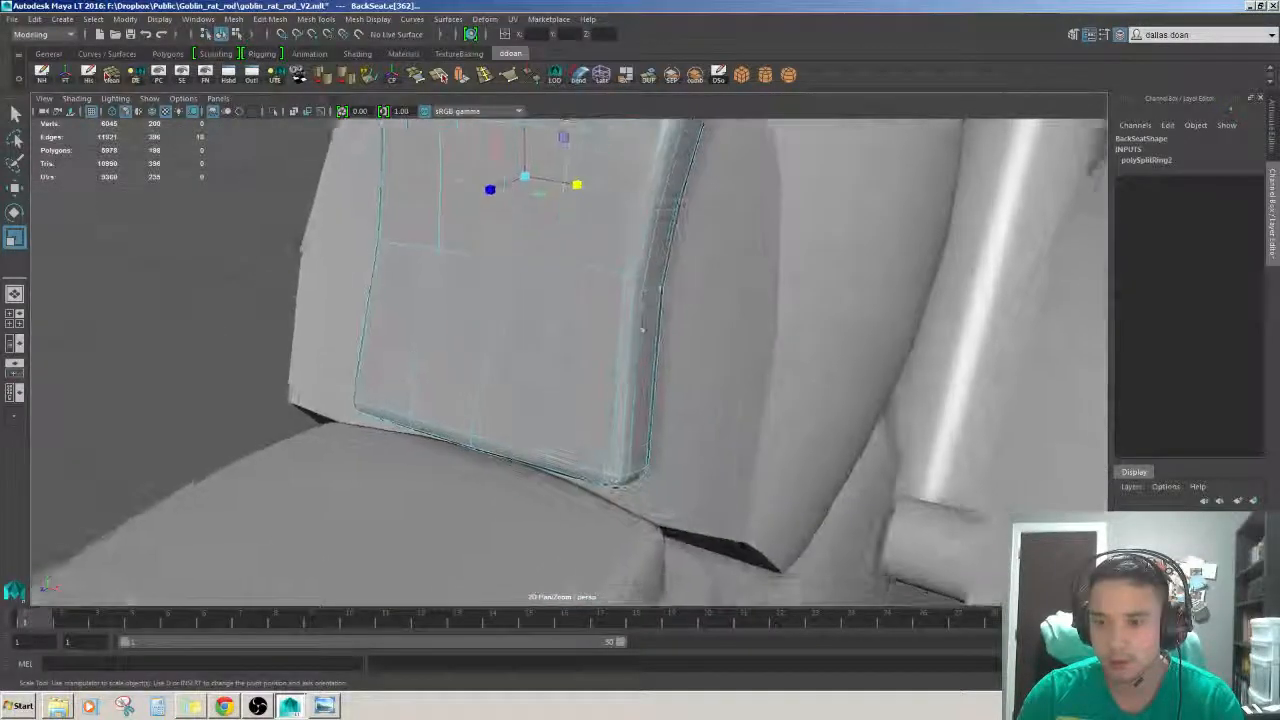
- Insert a horizontal edge loop across the lower half of the main cushion and scale it slightly wider along X
double_click(626, 345)
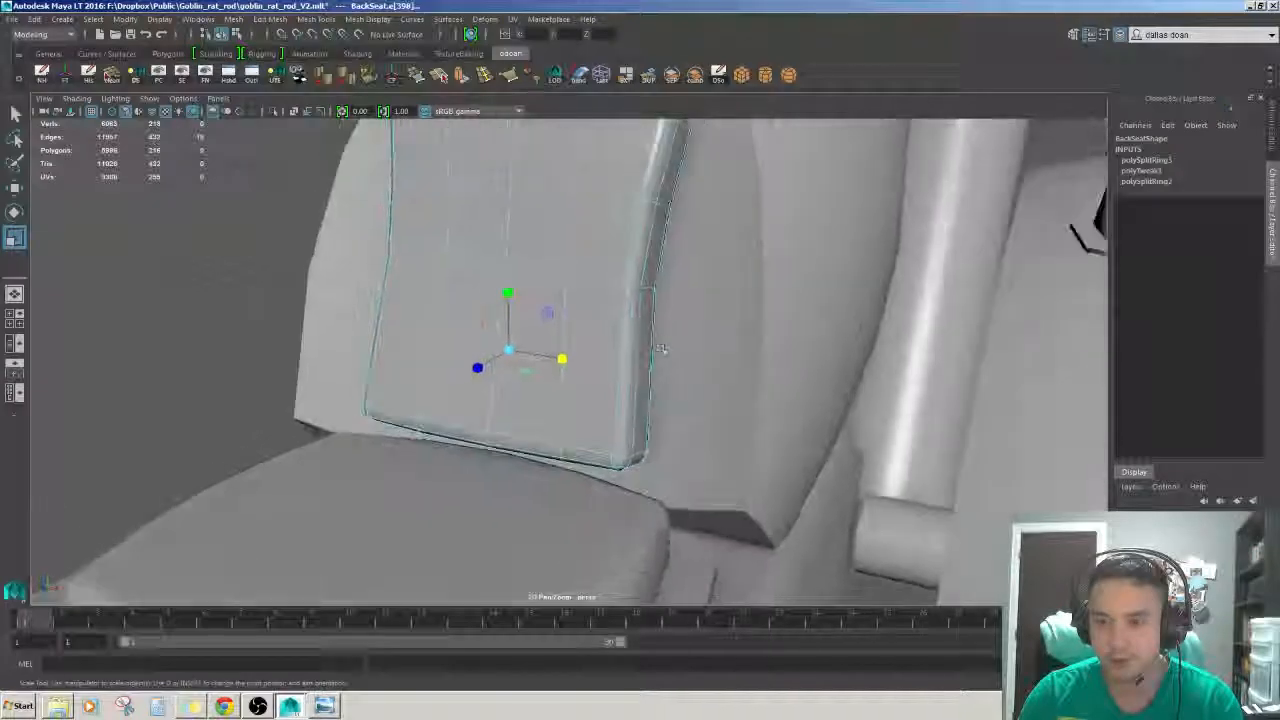
key(f)
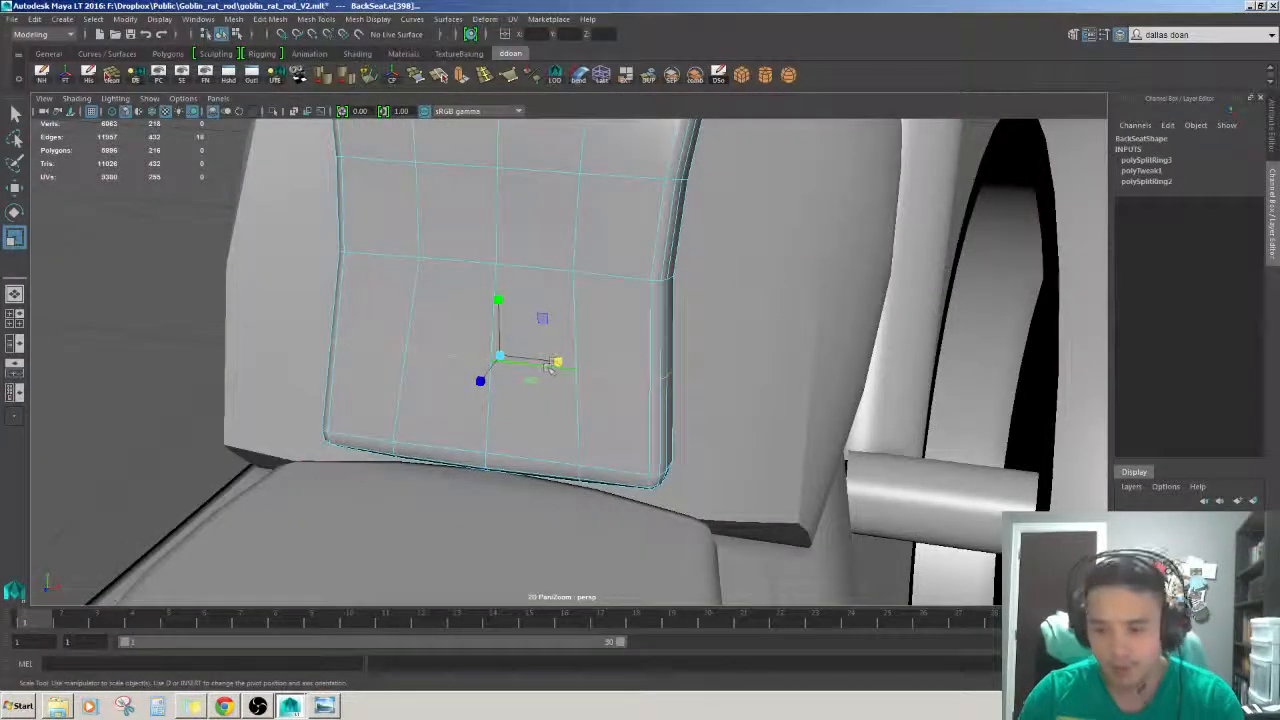
drag(548, 367, 563, 363)
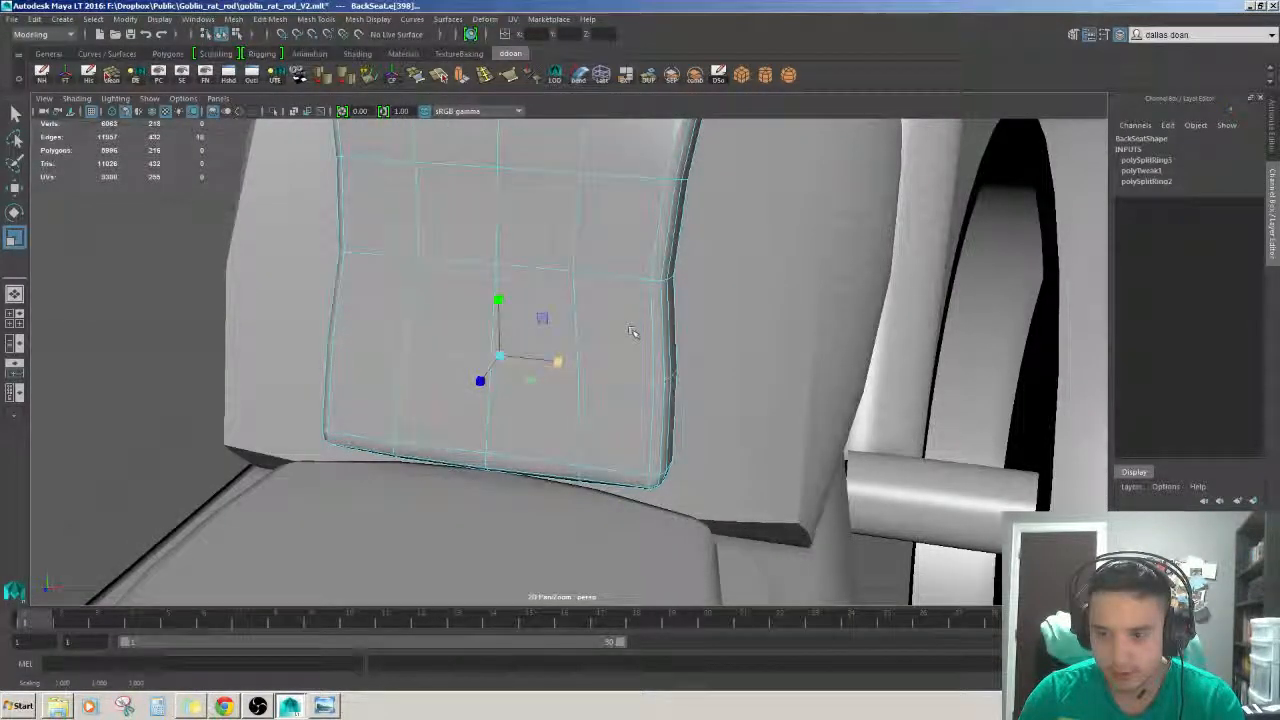
alt+drag(634, 332, 584, 396)
alt+drag(513, 480, 590, 350)
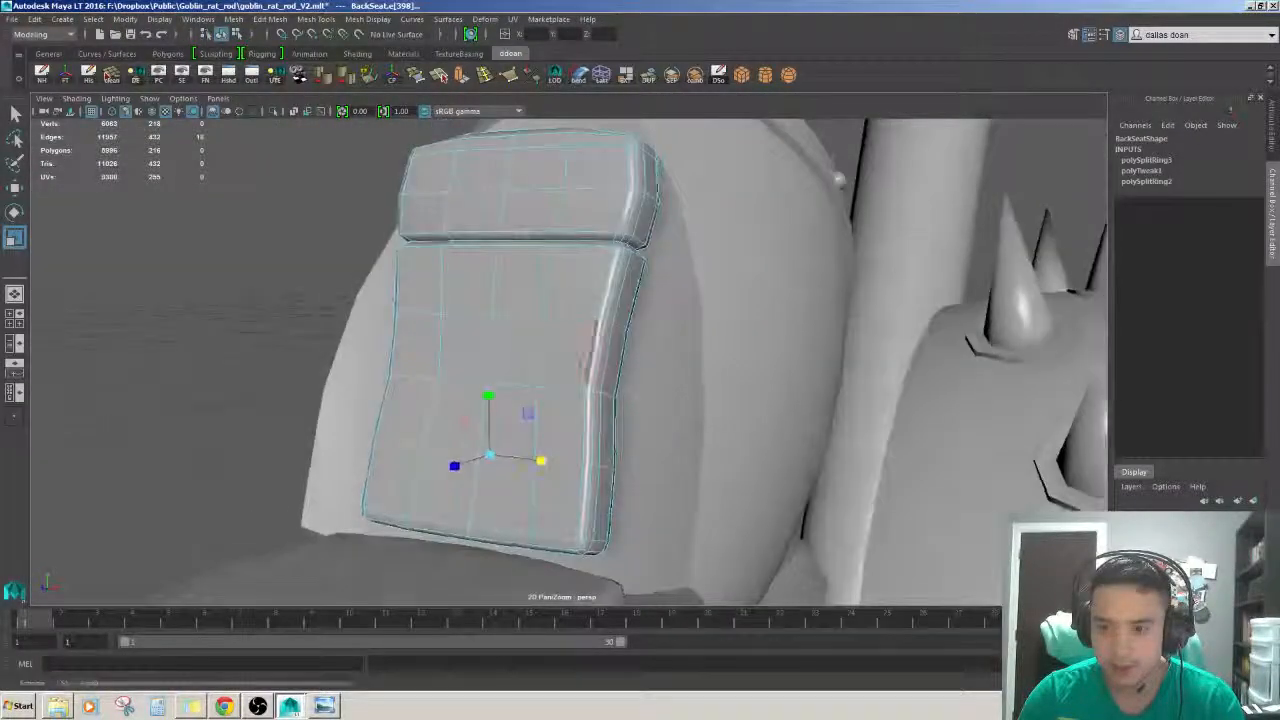
- Return the seat back to object mode, delete its construction history and check its shape against the barrel
key(F8)
alt+right_drag(556, 410, 470, 390)
key(alt+shift+d)
click(300, 360)
alt+drag(340, 357, 466, 356)
alt+right_drag(330, 371, 396, 371)
click(540, 400)
alt+drag(540, 400, 650, 332)
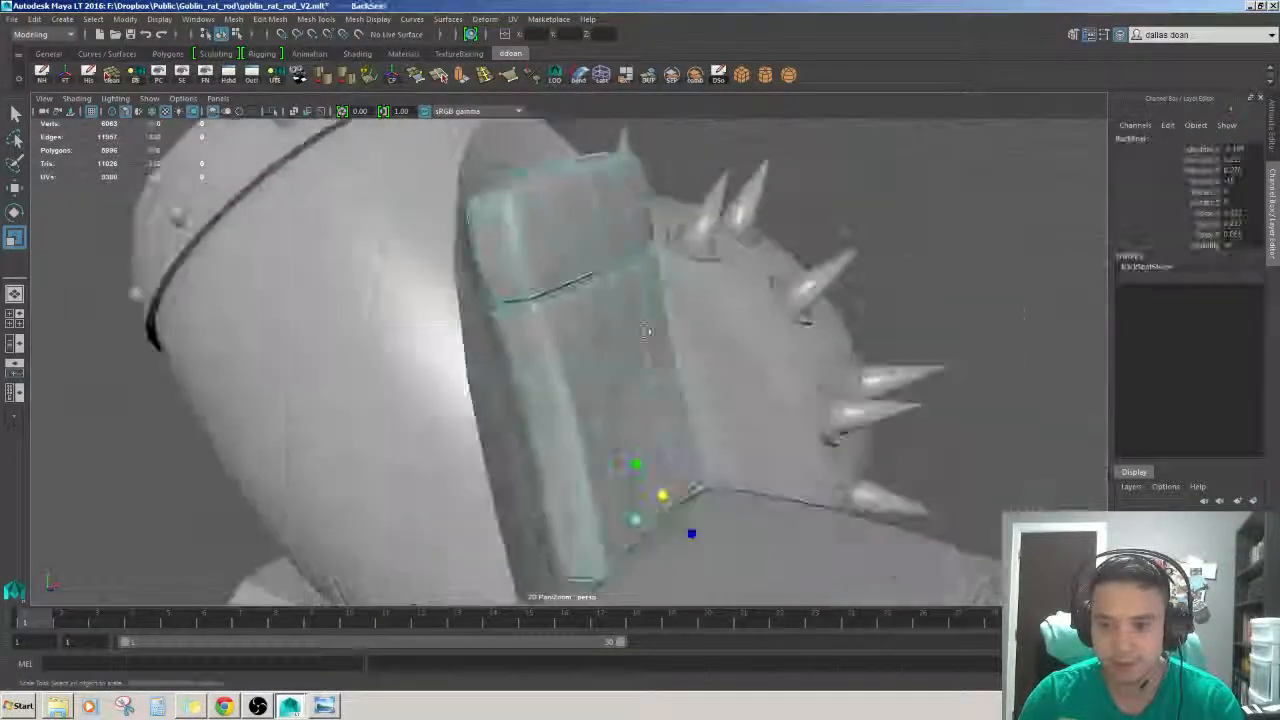
alt+right_drag(650, 332, 598, 224)
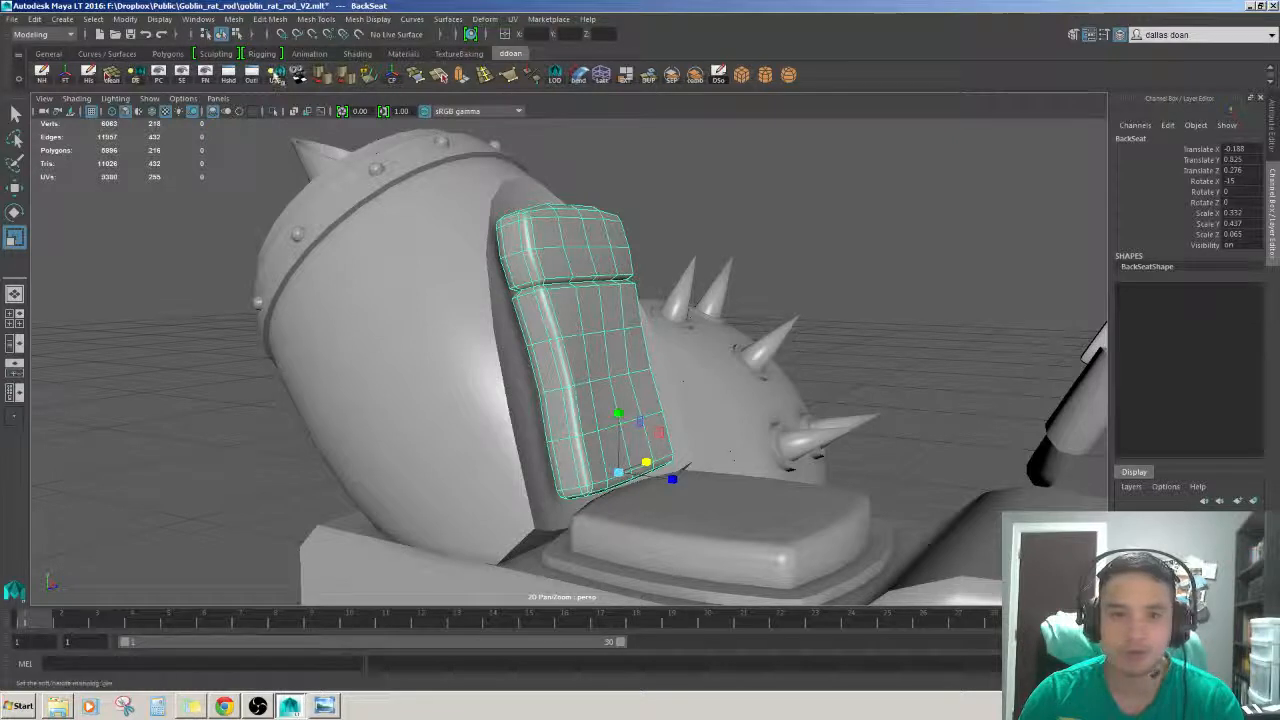
- Search the modelling commands and tool sets for a sculpting tool to use on the seat back
click(231, 19)
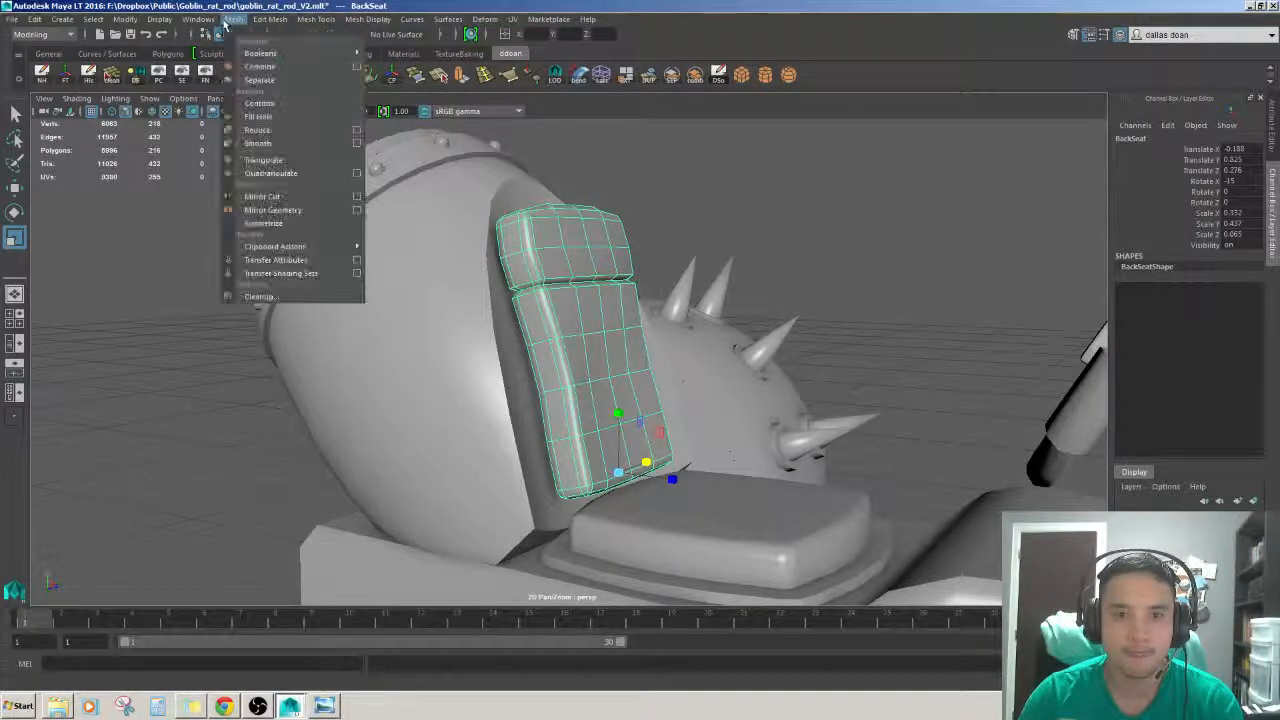
mouse_move(210, 22)
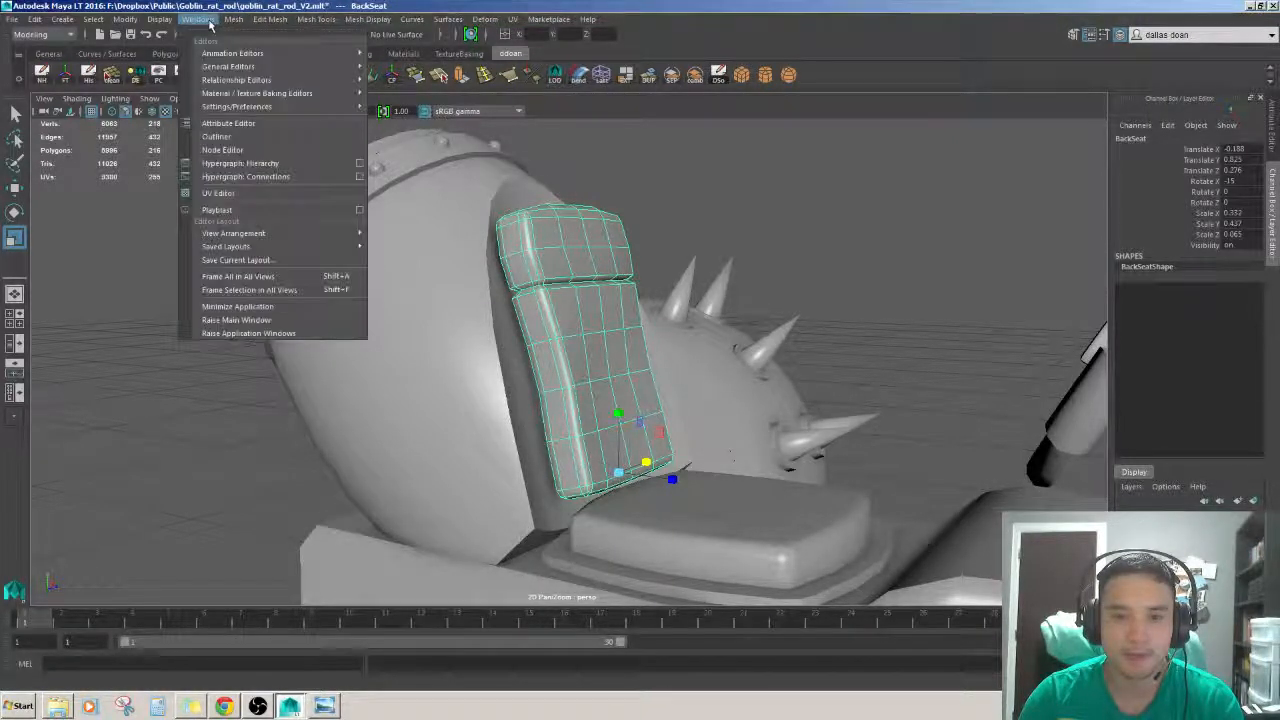
mouse_move(276, 22)
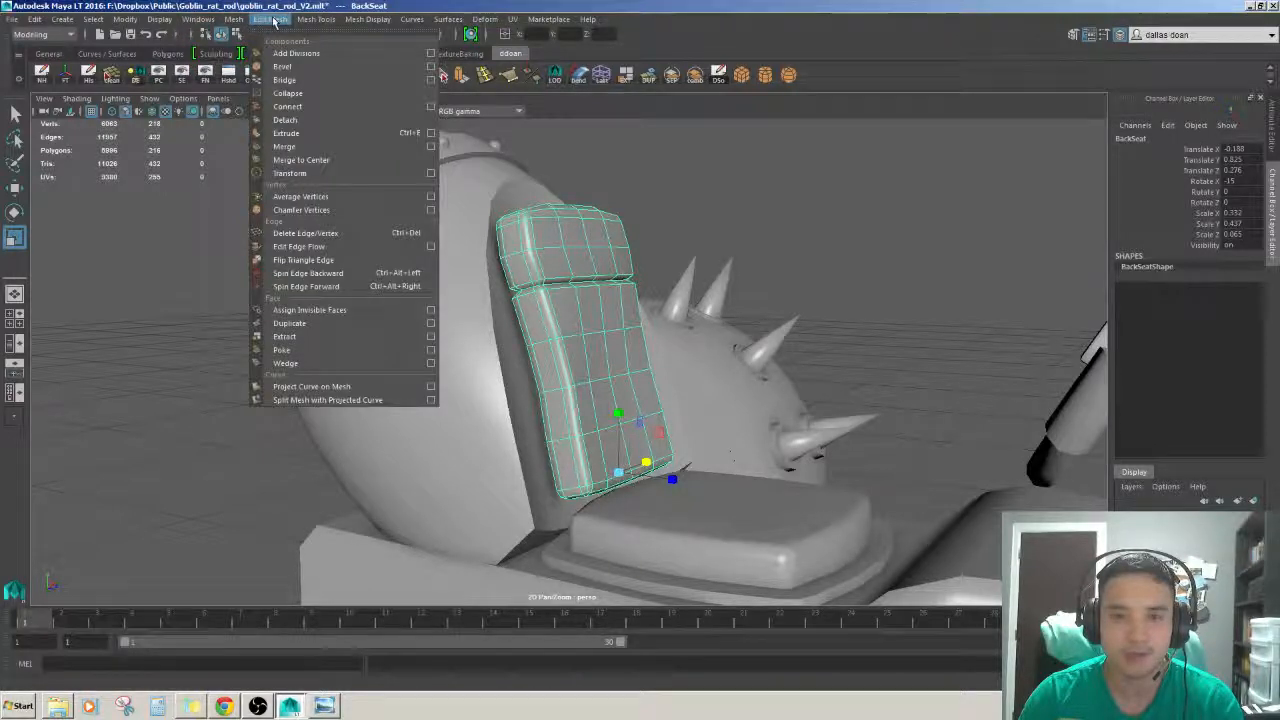
mouse_move(322, 20)
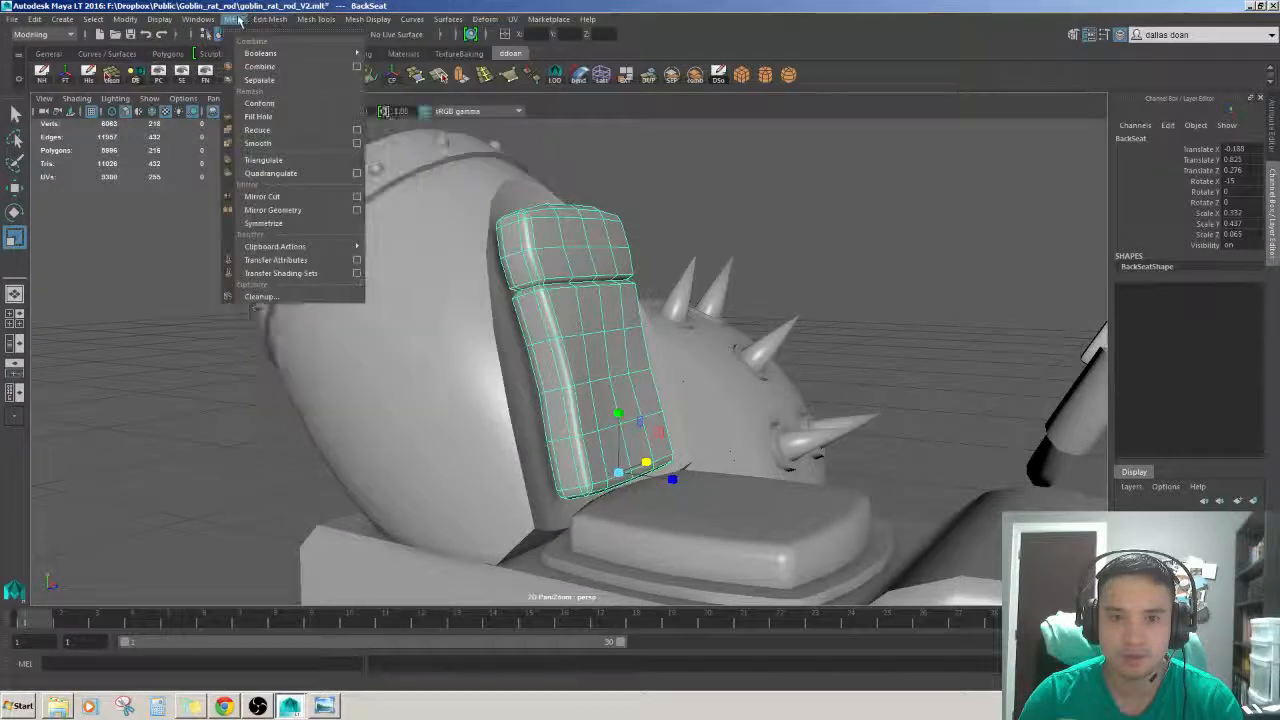
click(225, 53)
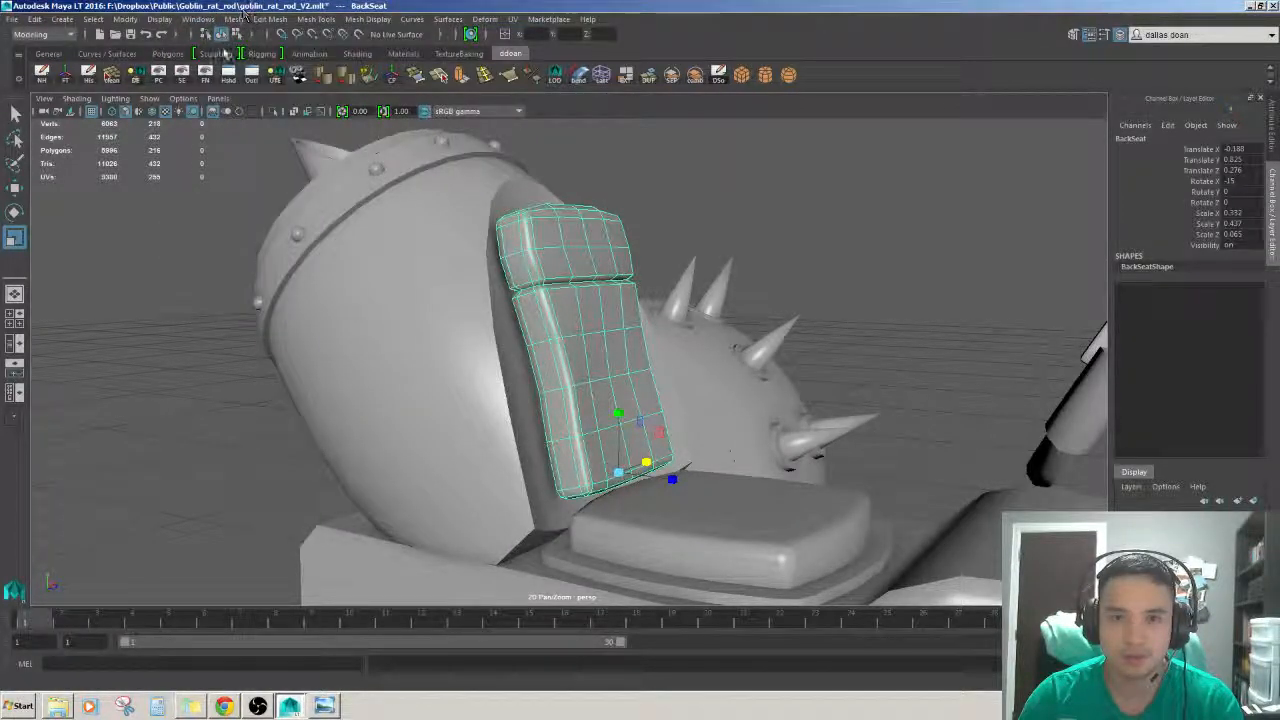
click(225, 53)
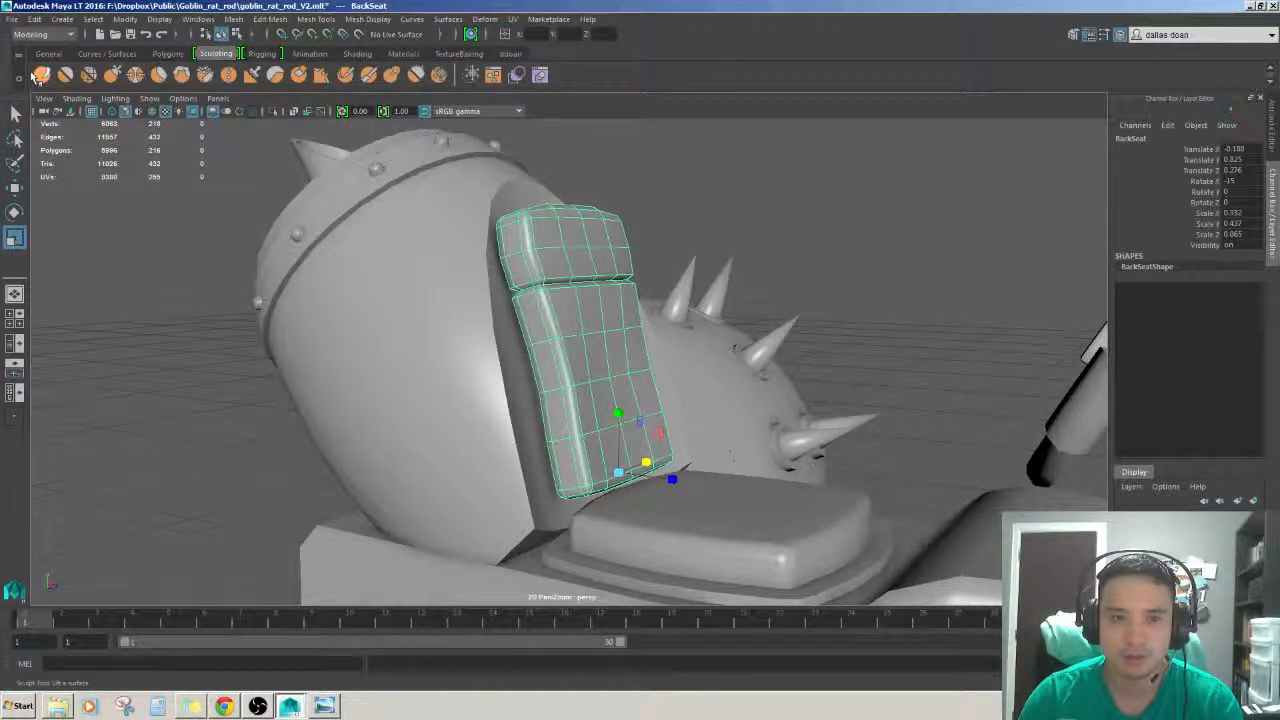
click(168, 54)
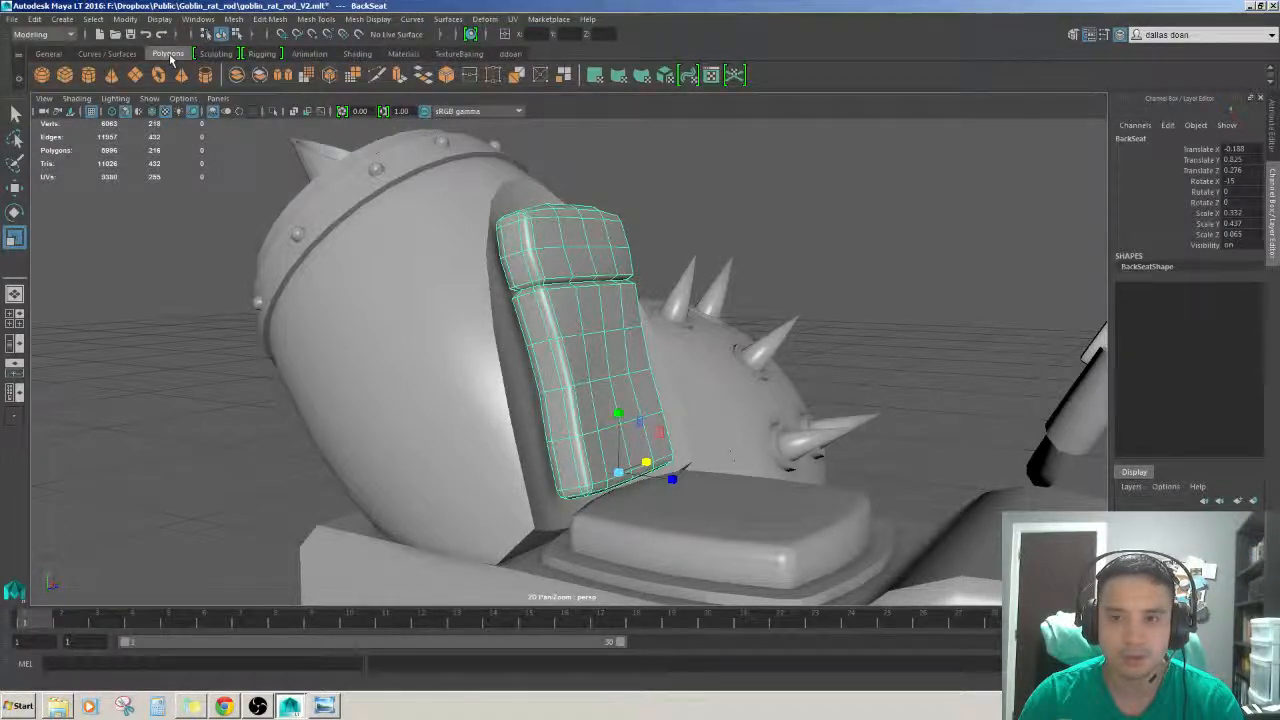
click(509, 54)
click(313, 19)
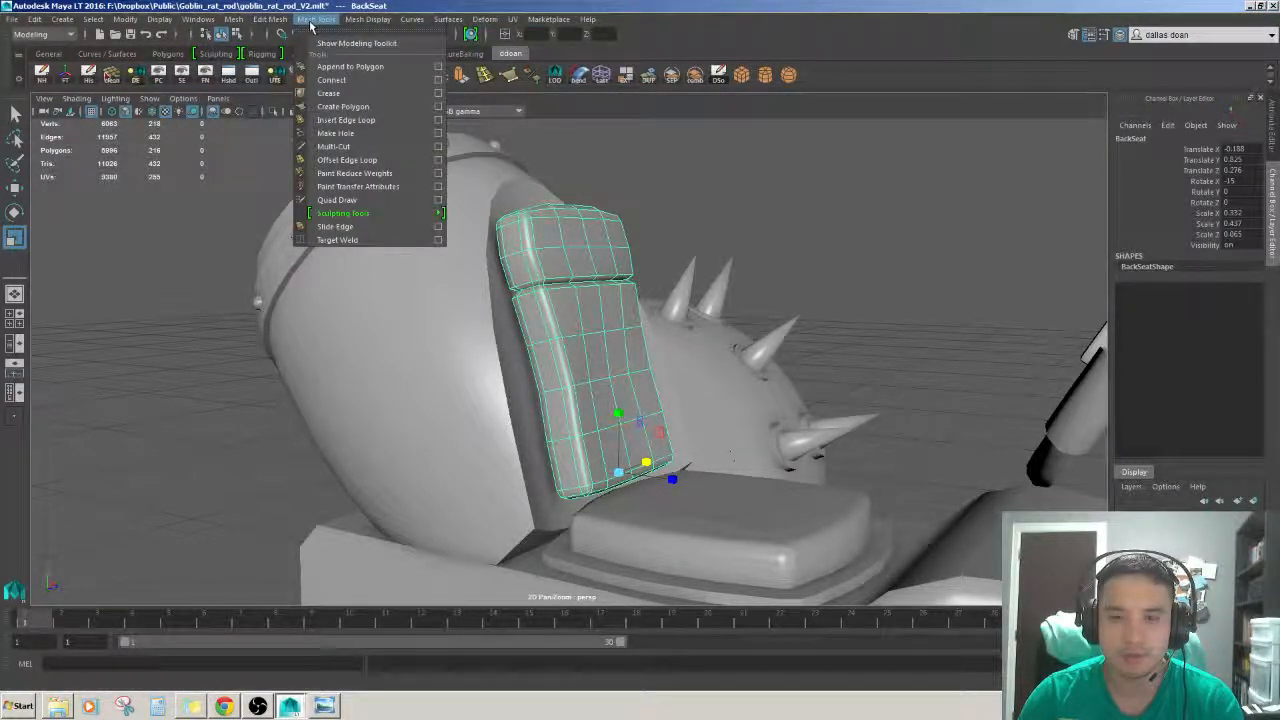
mouse_move(278, 24)
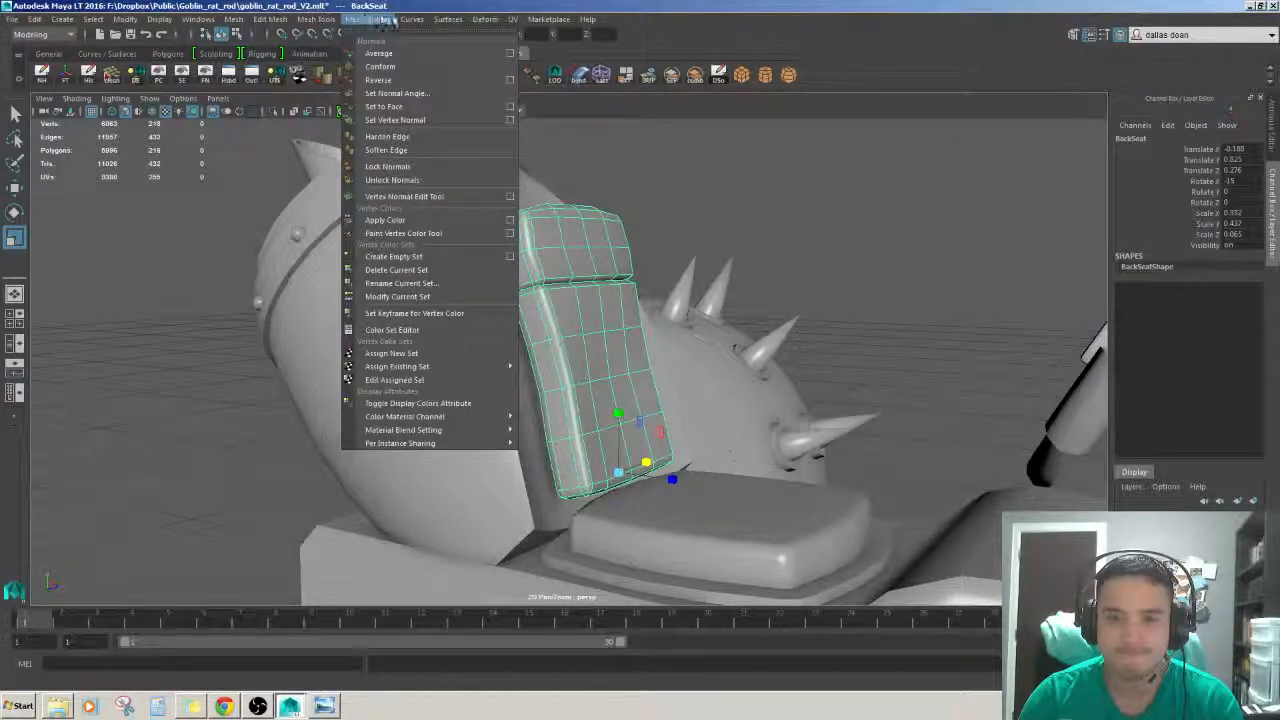
mouse_move(418, 20)
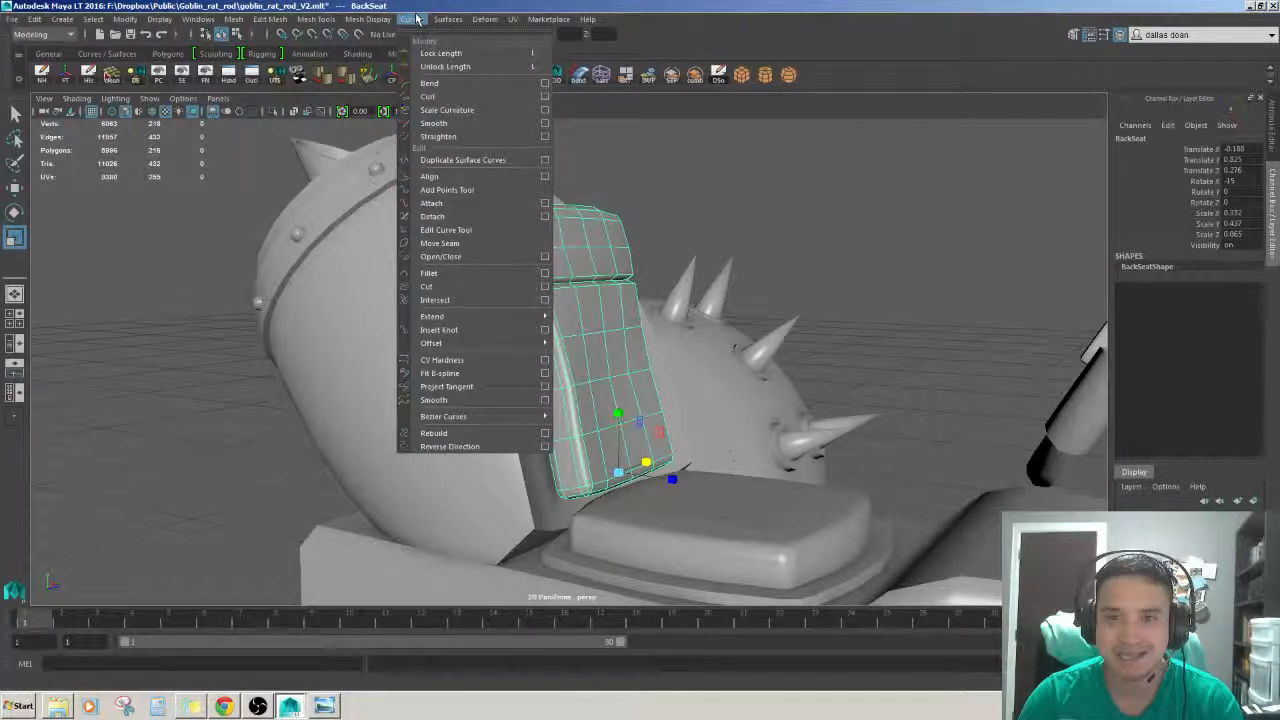
click(416, 19)
- Add the Sculpt Geometry Tool to the custom shelf and open its tool settings
click(447, 19)
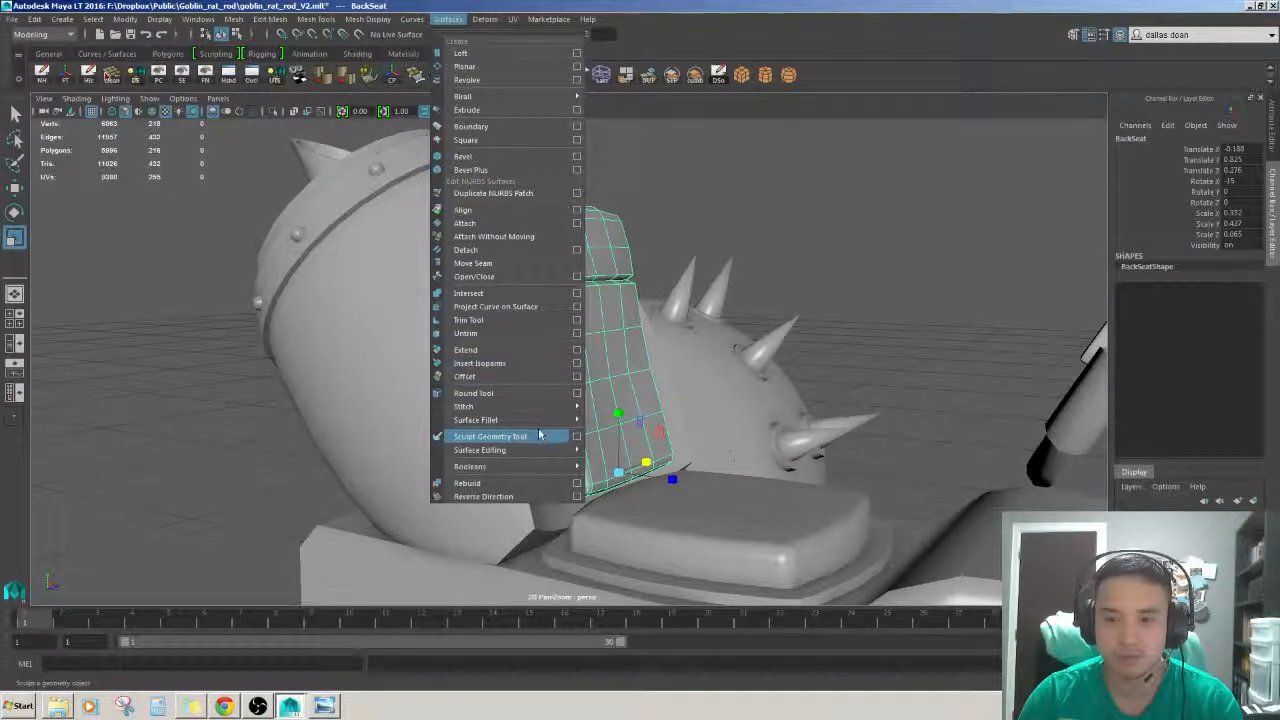
click(946, 74)
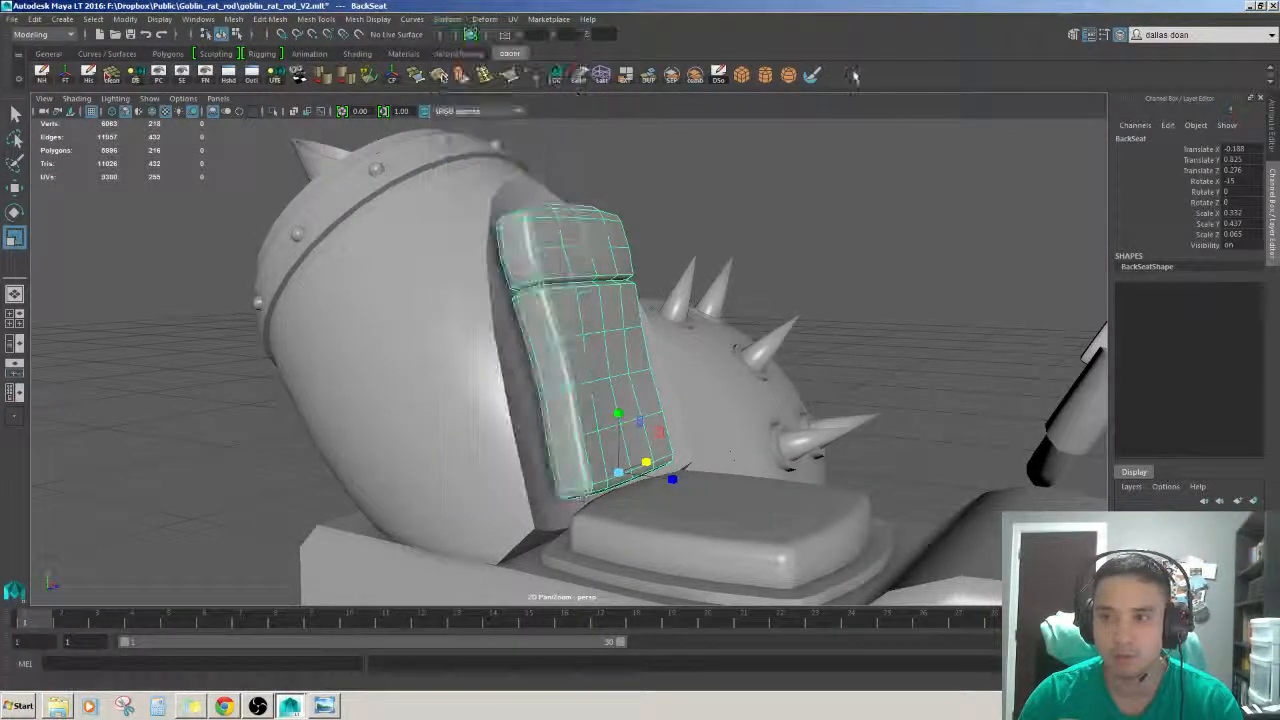
double_click(741, 74)
- Set the upper radius of the sculpt brush to 6.3190 over the seat back's main cushion
mouse_move(686, 295)
alt+mouse_down()
mouse_move(657, 303)
mouse_move(694, 311)
alt+mouse_up()
scroll(662, 302, up, 4)
key(b)
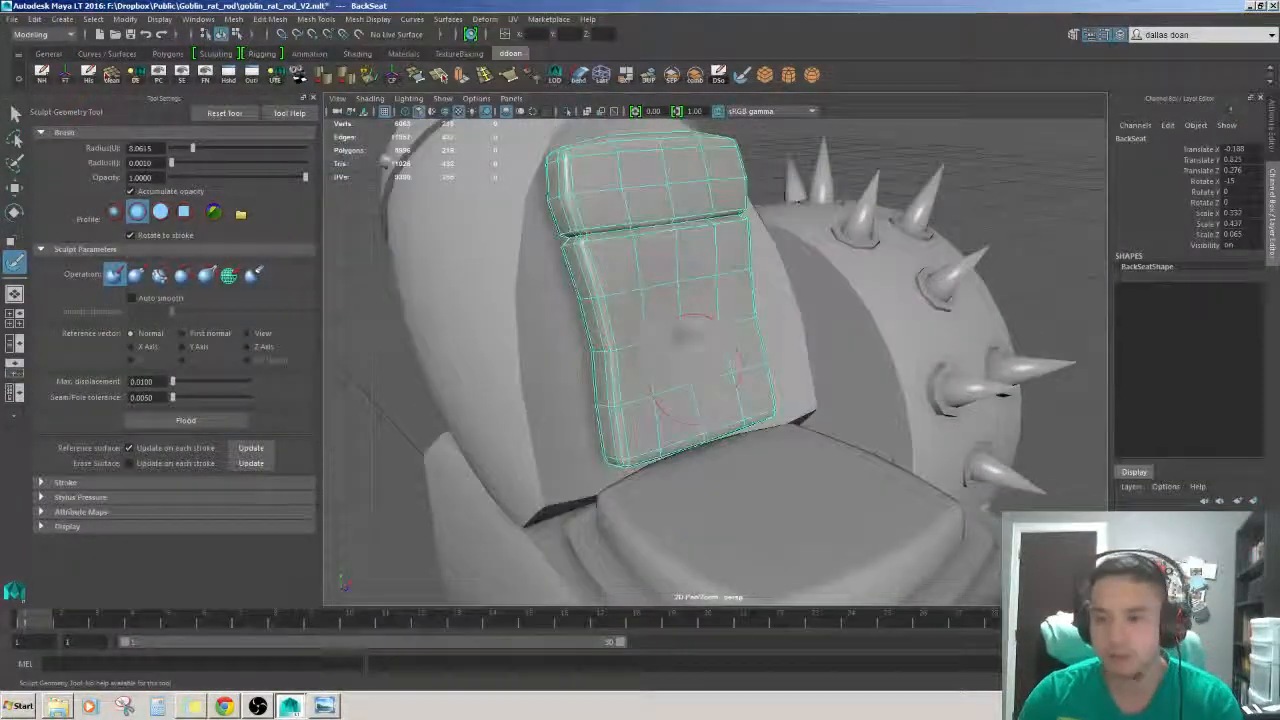
scroll(690, 318, up, 6)
scroll(707, 325, down, 6)
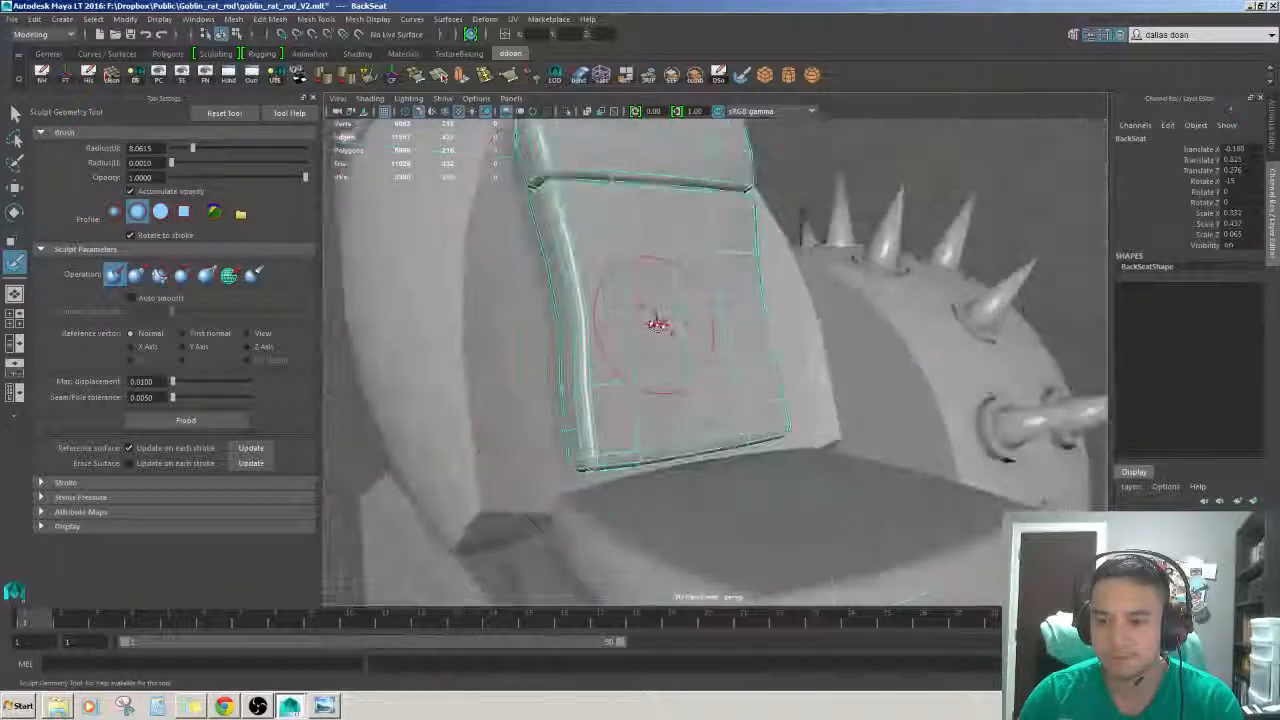
key(b)
drag(689, 309, 680, 314)
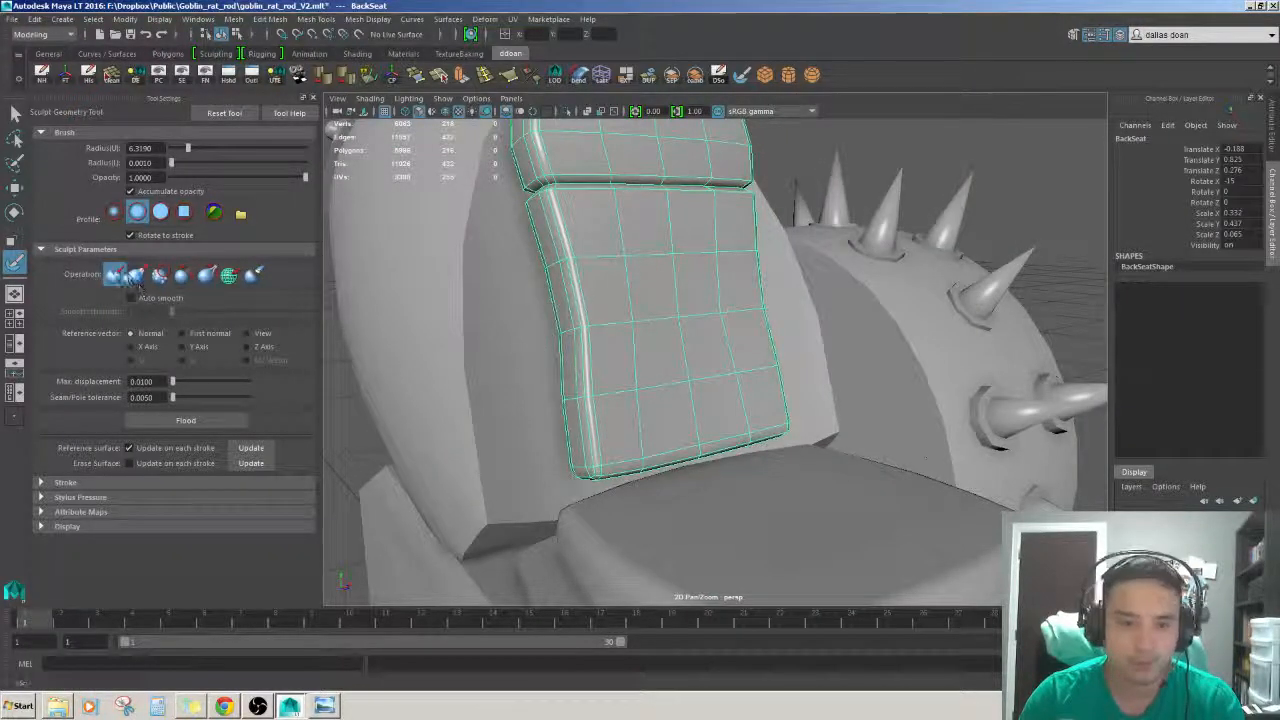
- Try the Relax and Smooth sculpt operations on the seat back's main cushion and undo the strokes
click(182, 275)
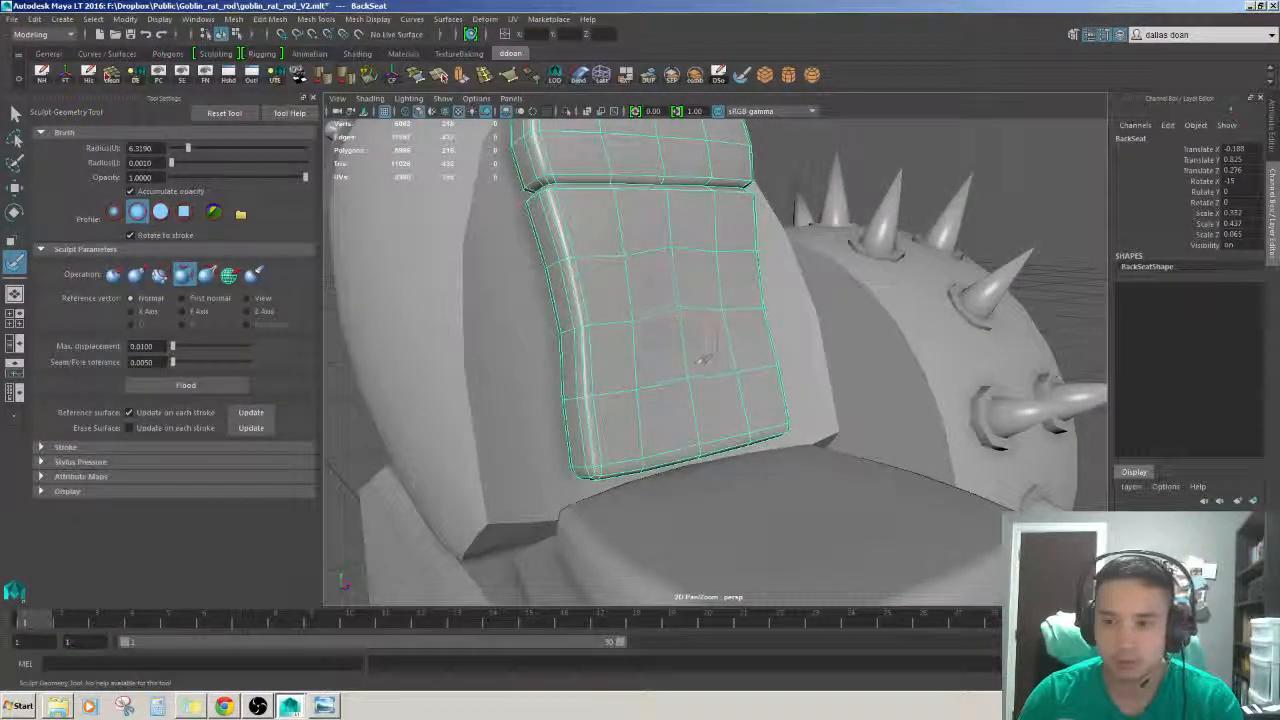
mouse_move(700, 366)
alt+mouse_down()
mouse_move(643, 380)
mouse_move(663, 341)
alt+mouse_up()
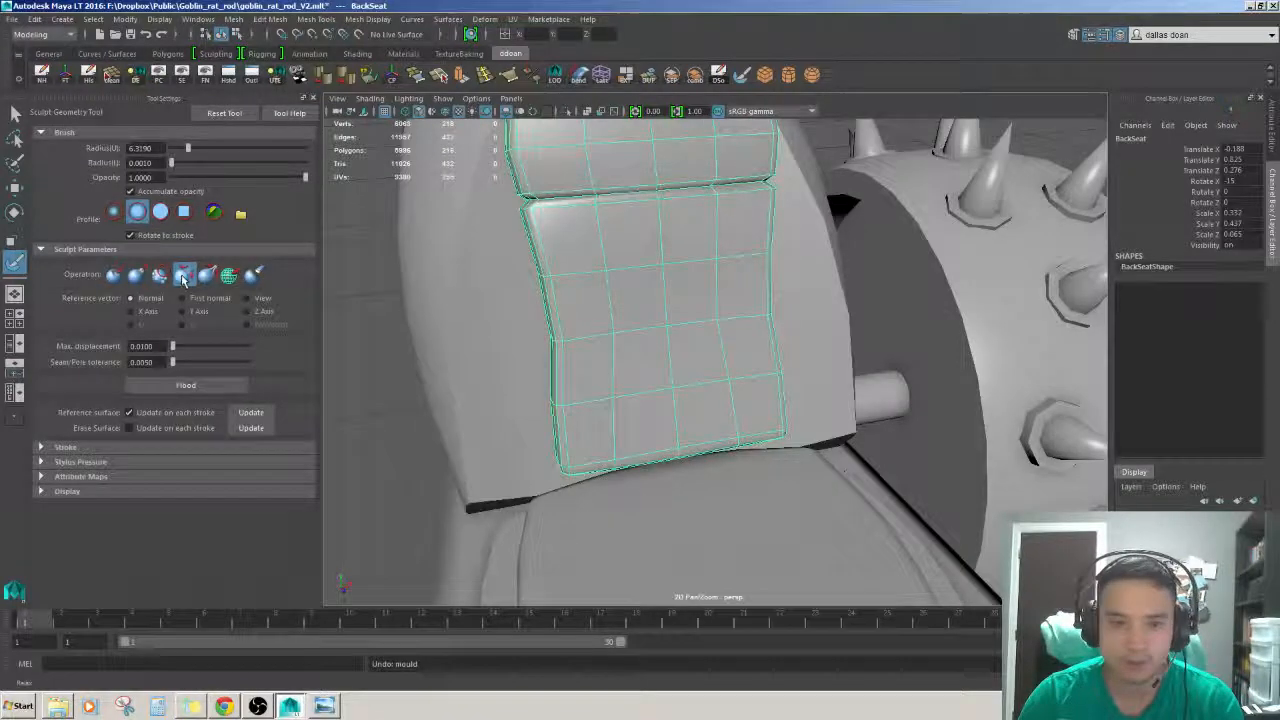
alt+drag(600, 330, 615, 320)
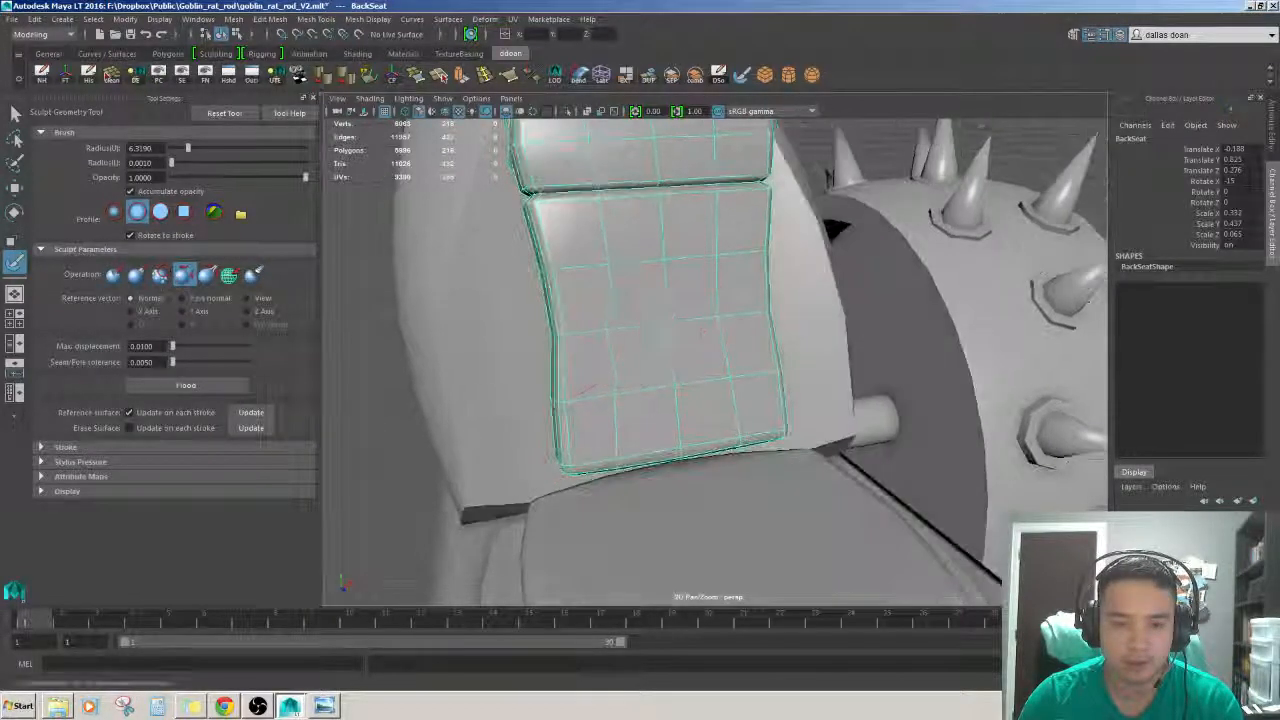
click(160, 275)
mouse_move(688, 280)
mouse_down()
mouse_move(663, 337)
mouse_move(654, 274)
mouse_move(691, 331)
mouse_move(756, 362)
mouse_up()
scroll(685, 312, down, 2)
scroll(684, 310, up, 2)
alt+drag(704, 404, 694, 391)
key(ctrl+z)
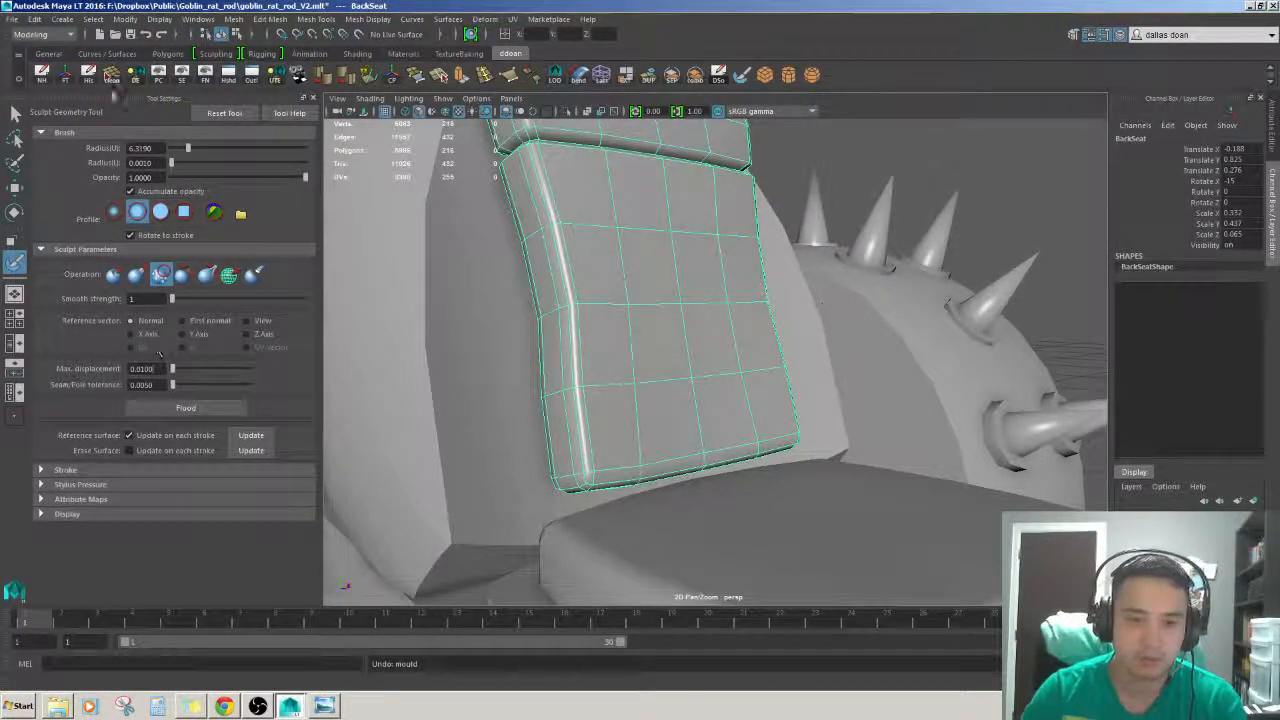
- Set the sculpt brush's opacity to 0.1, inspect the seat back and switch to the Move tool
drag(154, 177, 73, 174)
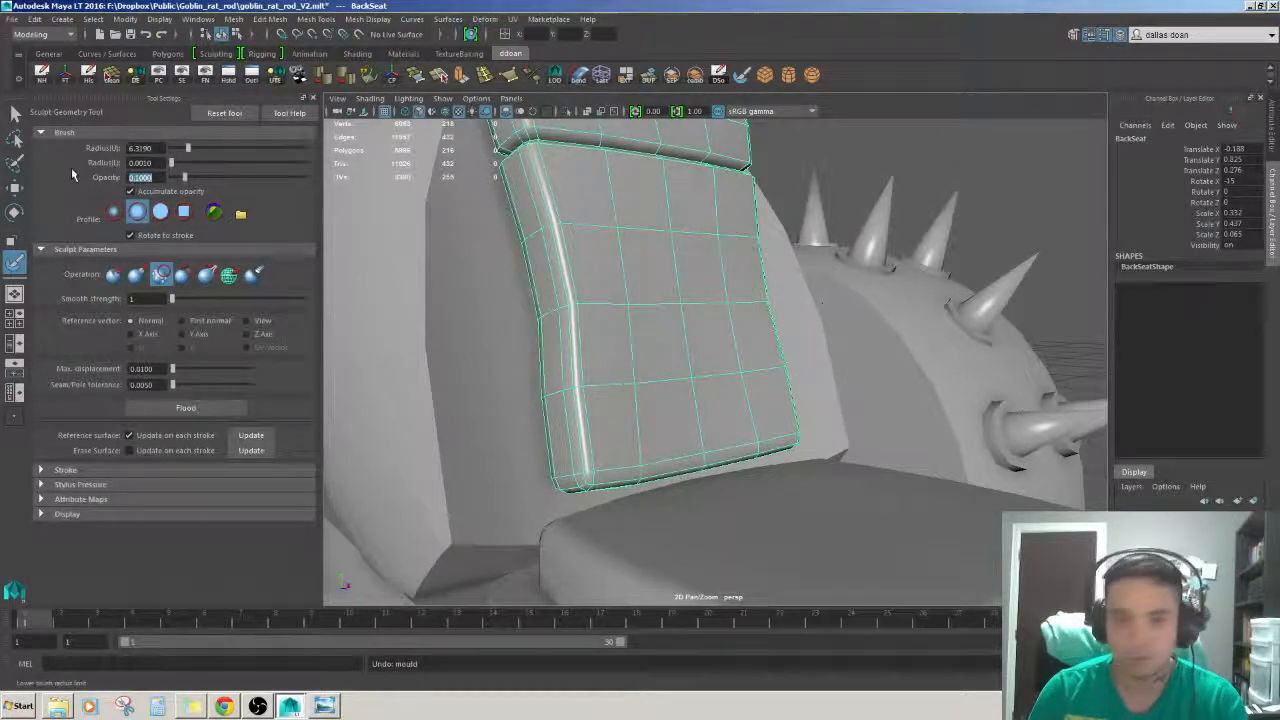
scroll(686, 357, down, 3)
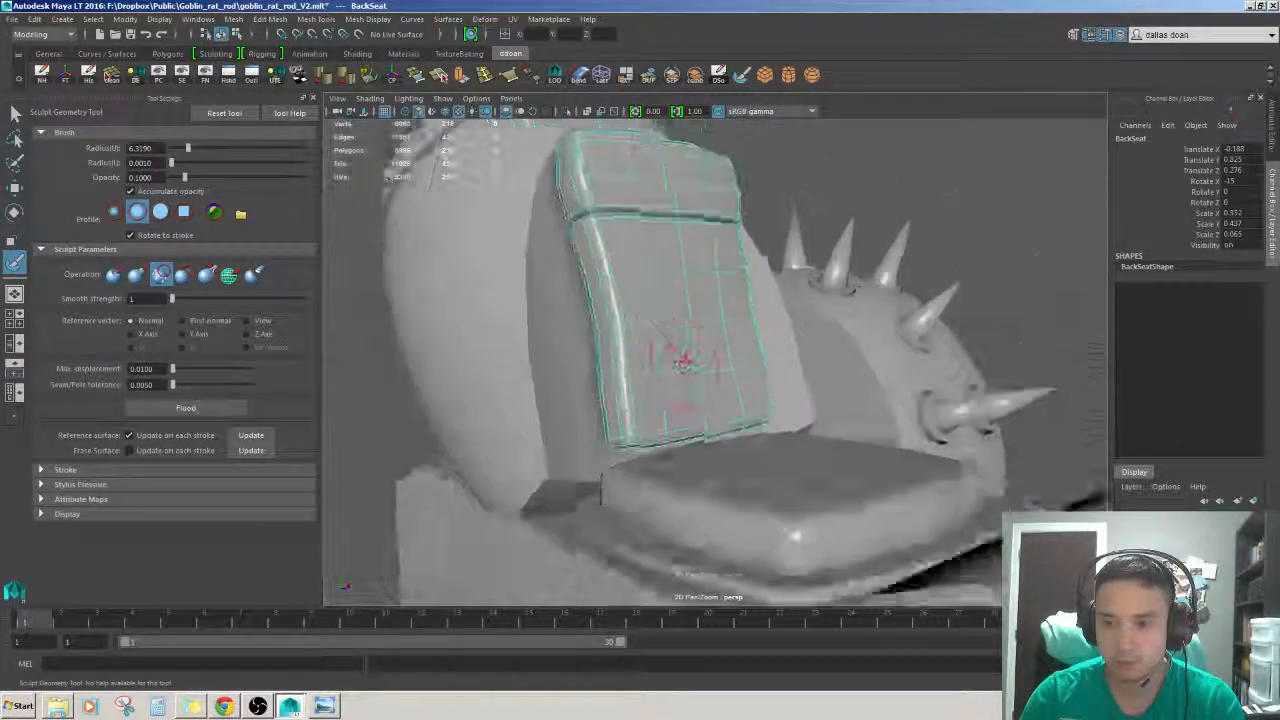
alt+drag(686, 357, 708, 300)
mouse_move(720, 348)
alt+mouse_down()
mouse_move(730, 300)
mouse_move(691, 371)
mouse_move(643, 306)
mouse_move(660, 440)
mouse_move(715, 345)
mouse_move(643, 329)
mouse_move(643, 352)
mouse_move(664, 368)
mouse_move(650, 372)
alt+mouse_up()
key(w)
- Examine the seat back's edge loops and side profile from the front and both sides
click(540, 290)
alt+drag(540, 290, 590, 380)
alt+right_drag(590, 380, 632, 381)
alt+drag(632, 381, 690, 375)
click(690, 375)
alt+right_drag(690, 375, 786, 415)
alt+middle_drag(786, 415, 672, 440)
alt+drag(672, 440, 714, 366)
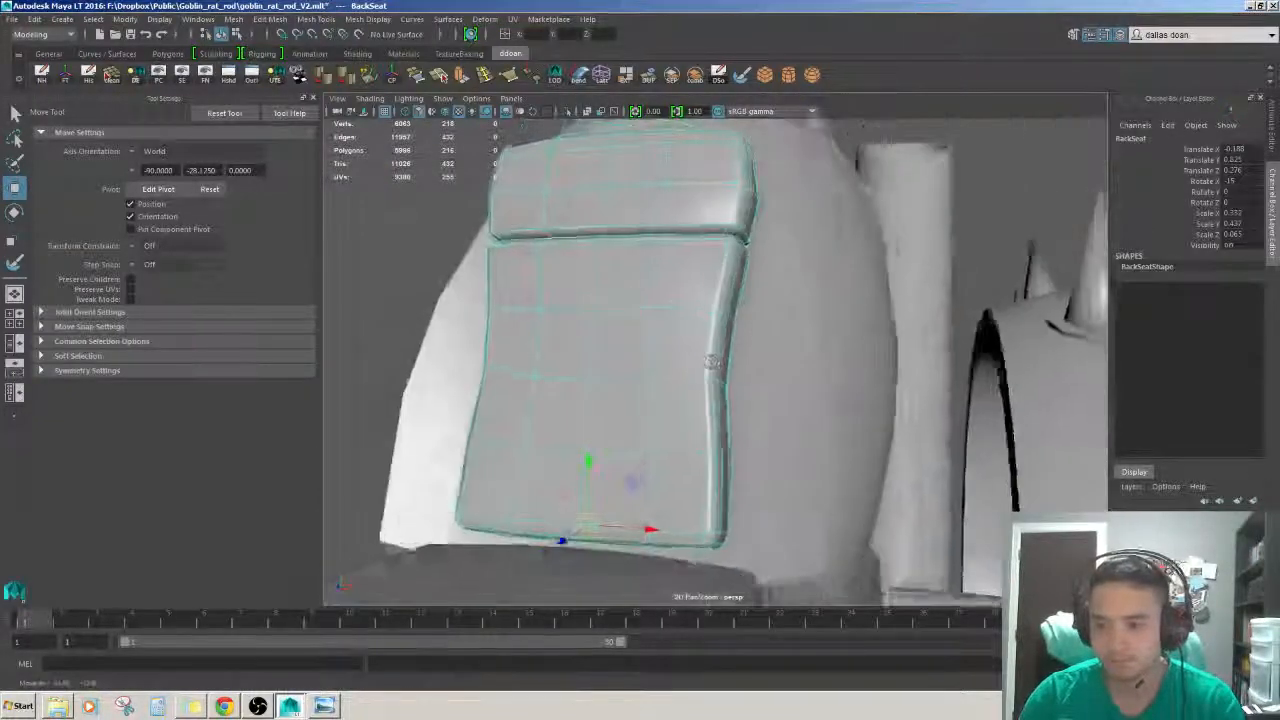
alt+right_drag(714, 366, 701, 422)
alt+middle_drag(701, 422, 707, 404)
alt+right_drag(707, 404, 740, 400)
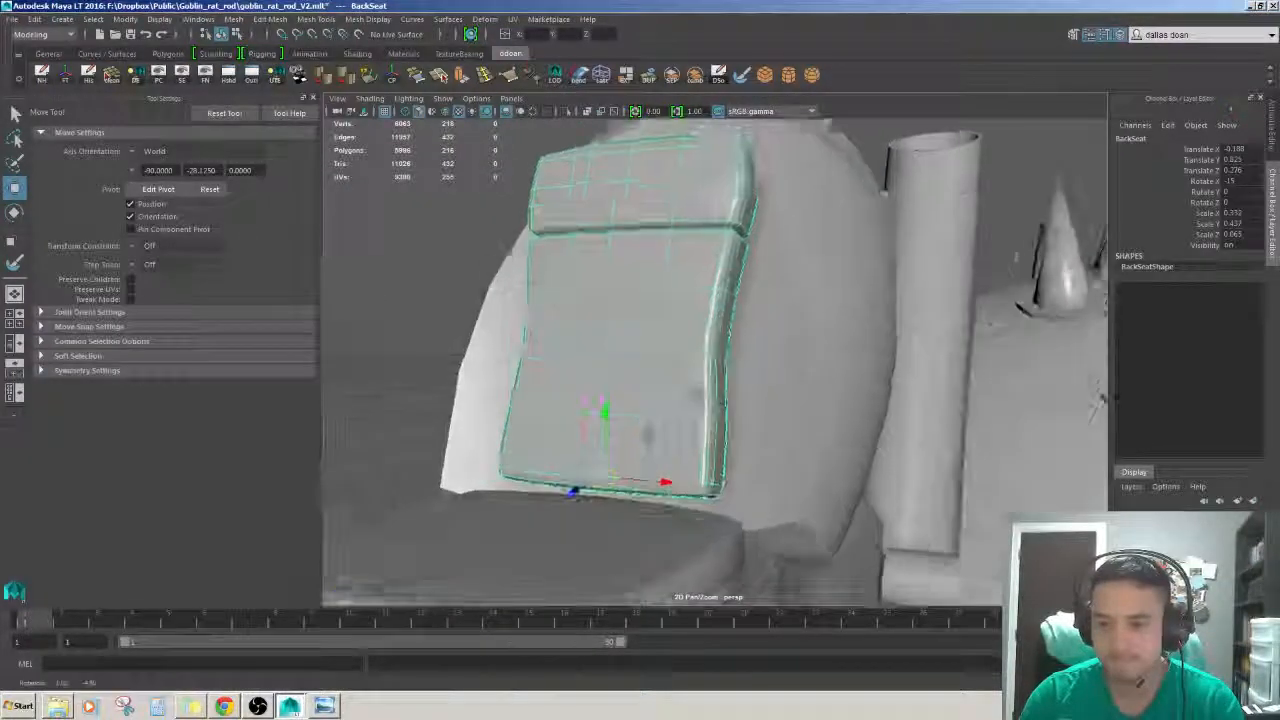
alt+drag(740, 400, 770, 426)
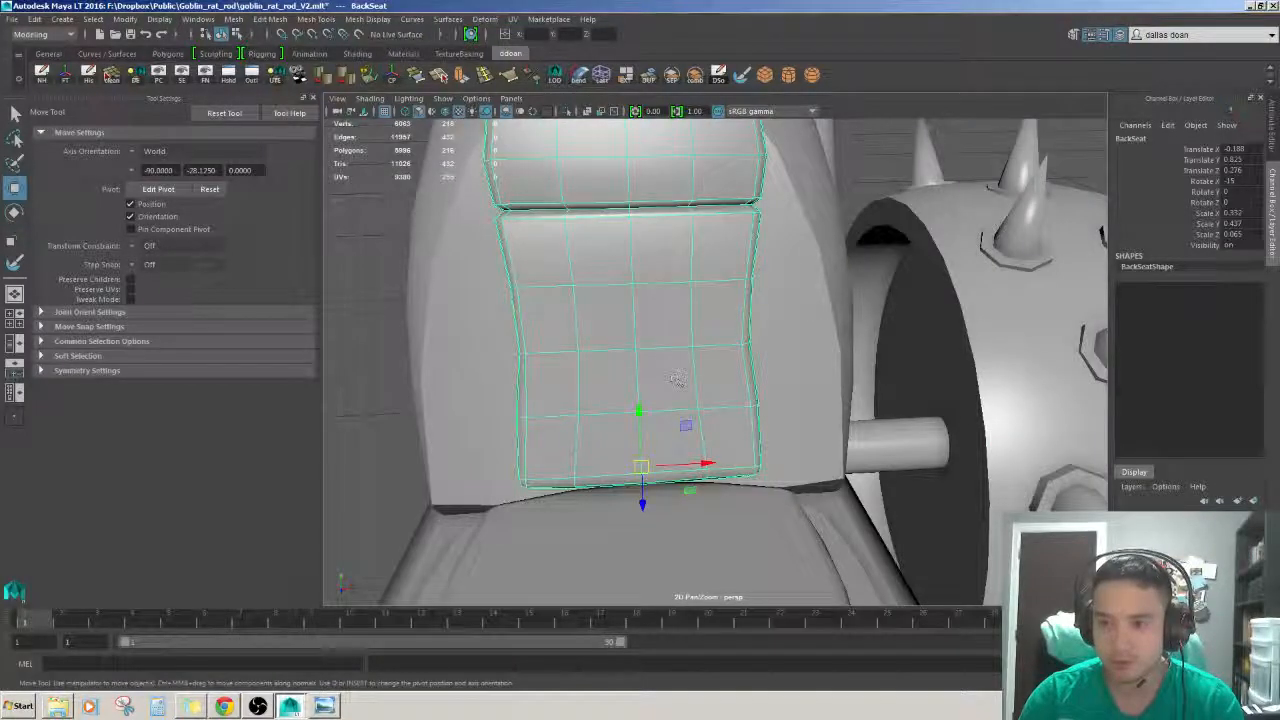
alt+drag(678, 378, 715, 370)
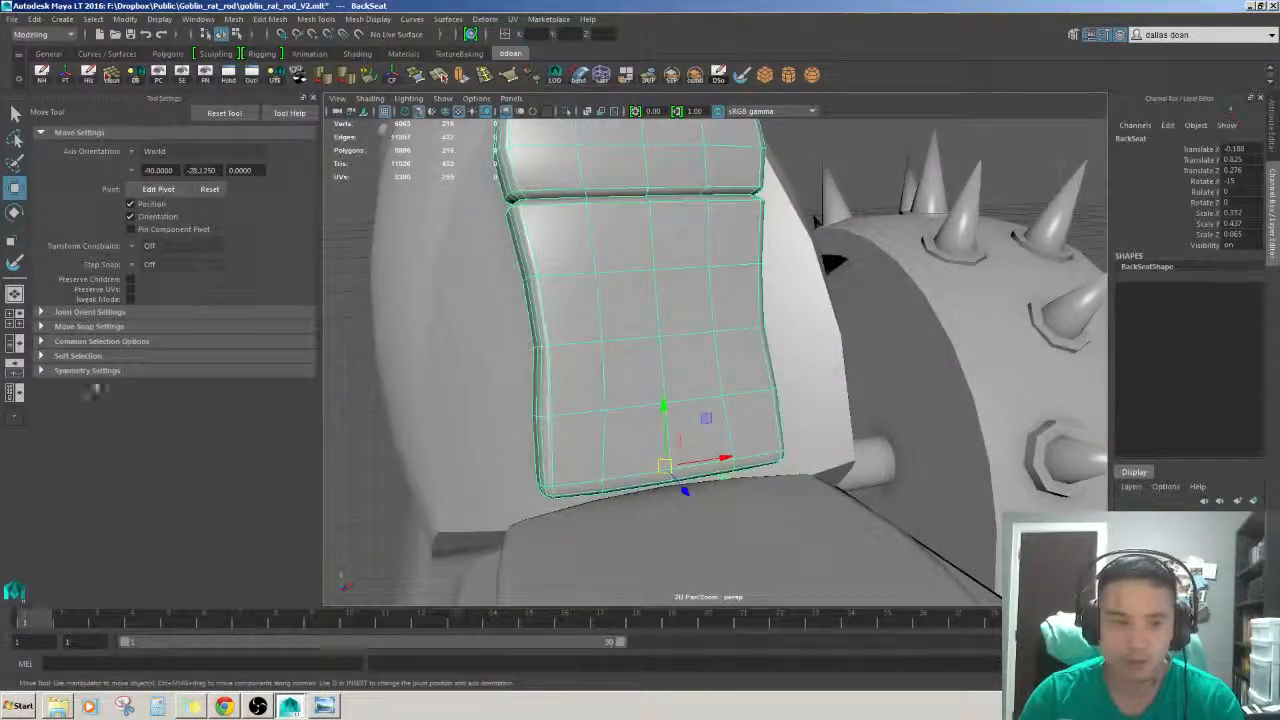
- Compare the seat back's shape from the front with the goblin trike reference picture in Windows Photo Viewer, and return to Maya
alt+right_drag(665, 400, 643, 380)
alt+drag(643, 380, 611, 443)
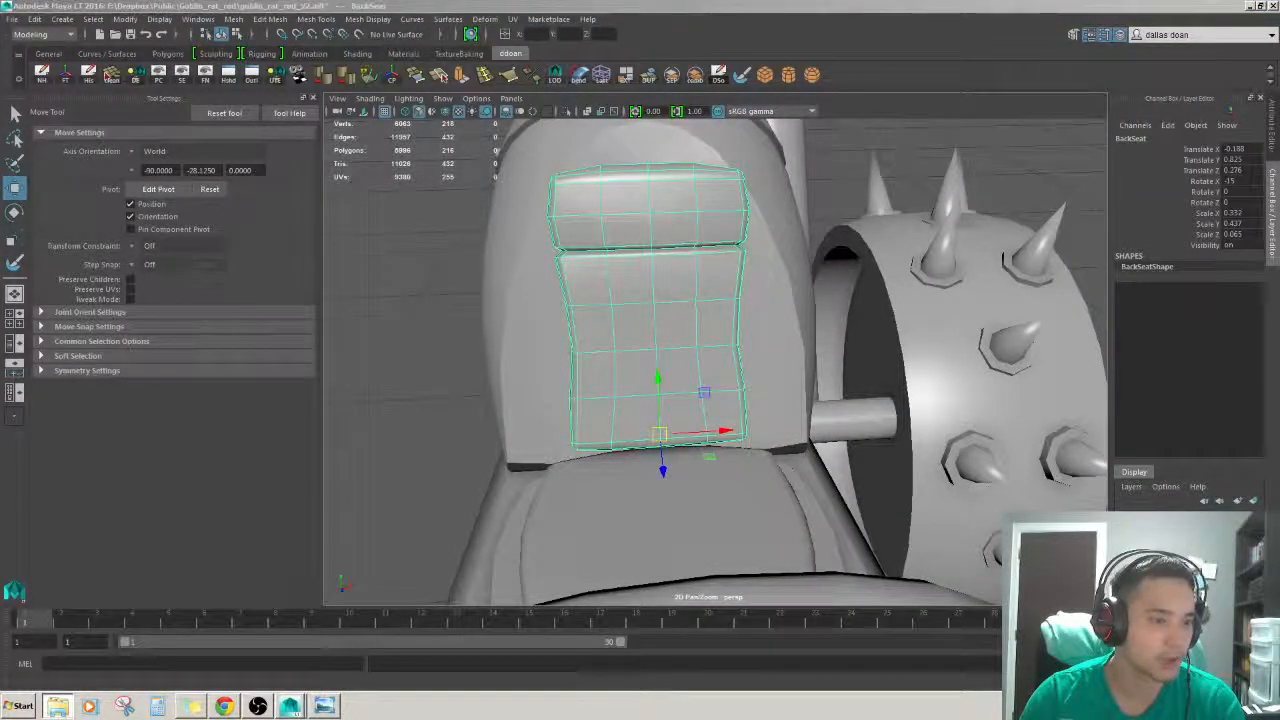
key(alt+Tab)
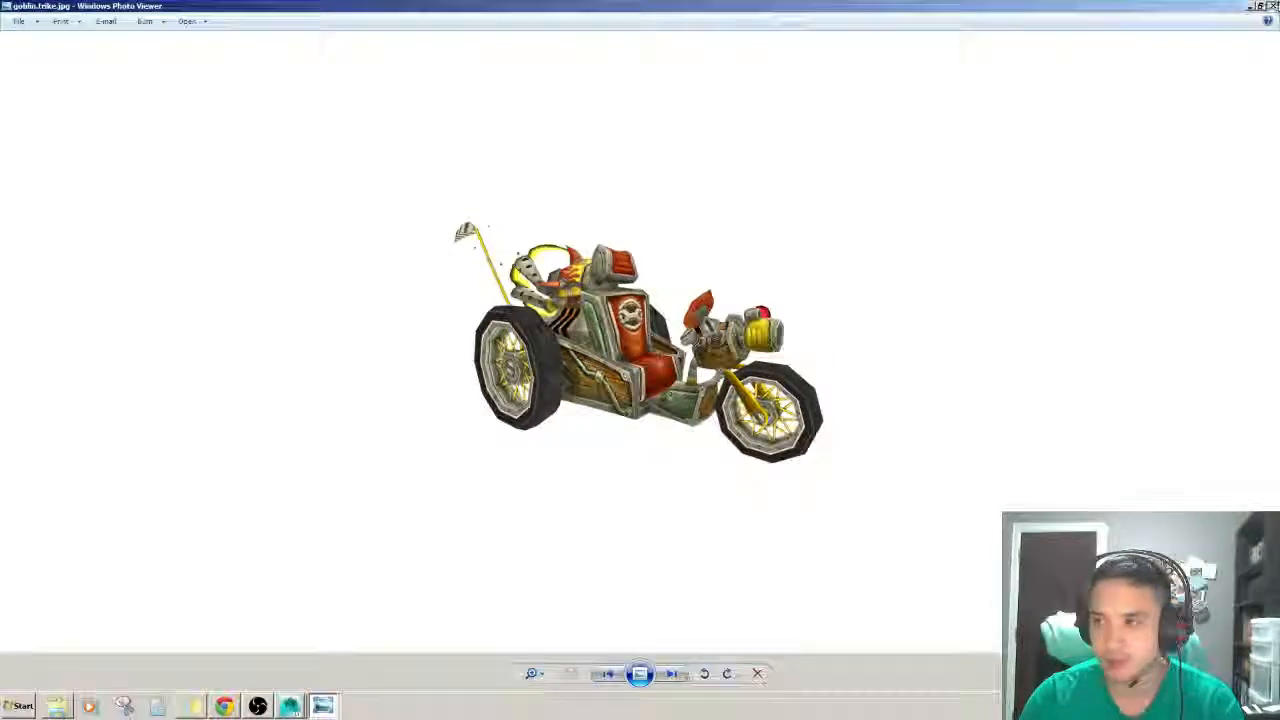
key(alt+Tab)
scroll(647, 340, up, 2)
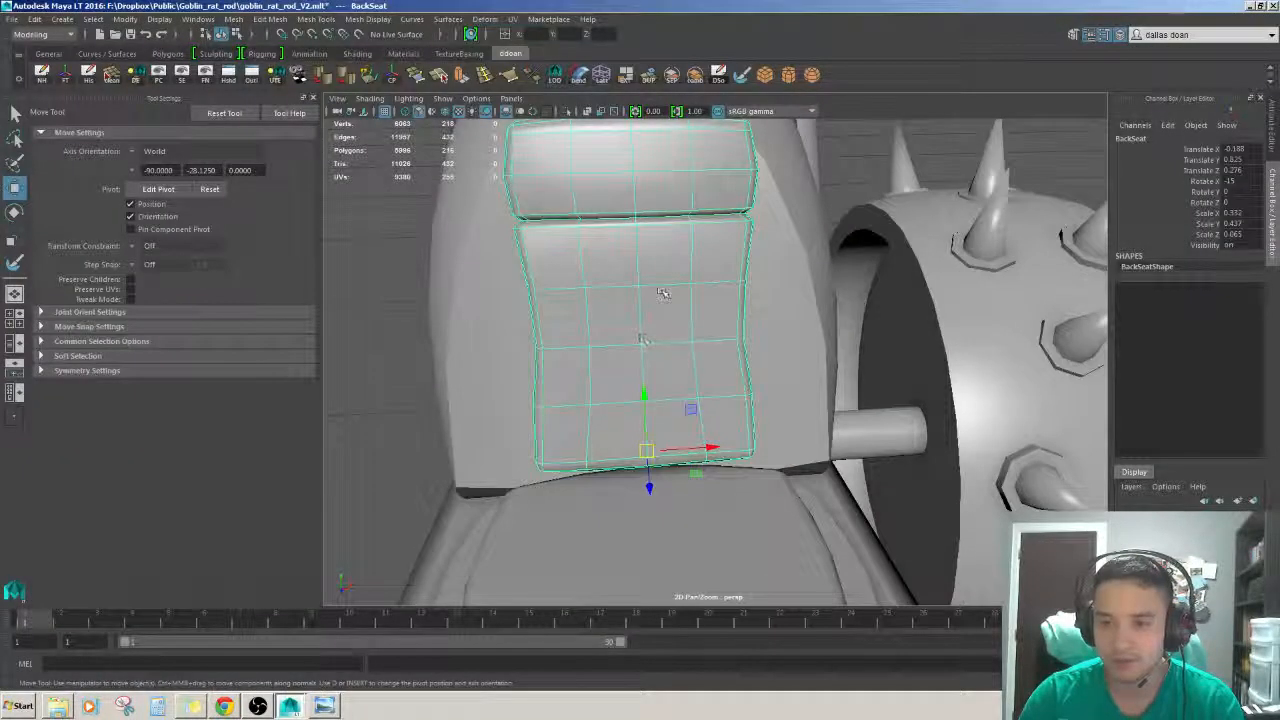
- In wireframe vertex mode, scale the seat back's vertex row just above its lower edge inward to narrow the base
scroll(647, 340, up, 4)
right_drag(614, 343, 536, 340)
scroll(536, 336, down, 3)
alt+drag(614, 343, 830, 464)
key(3)
key(4)
key(1)
key(r)
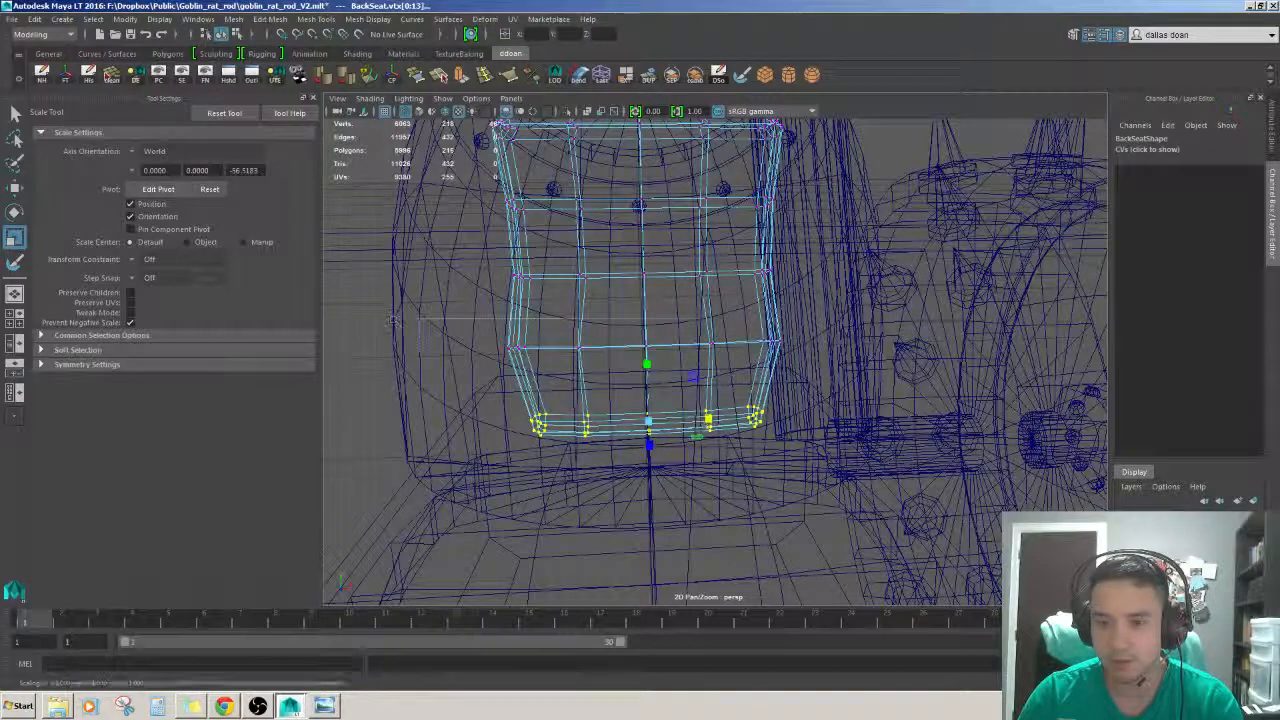
drag(420, 319, 828, 364)
drag(707, 343, 700, 343)
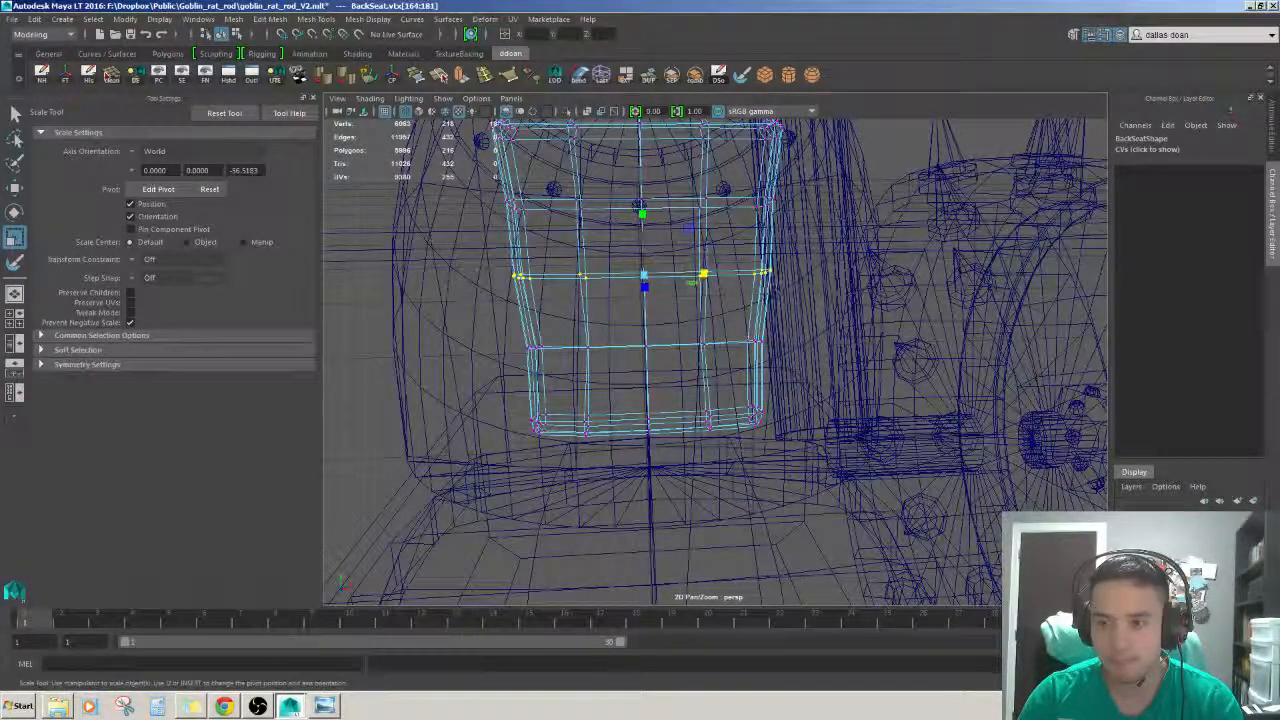
- Scale the main cushion's middle vertex row inward for an even taper, and return to shaded object mode
drag(703, 274, 600, 291)
scroll(671, 251, down, 4)
scroll(659, 291, up, 3)
key(5)
right_drag(681, 253, 720, 215)
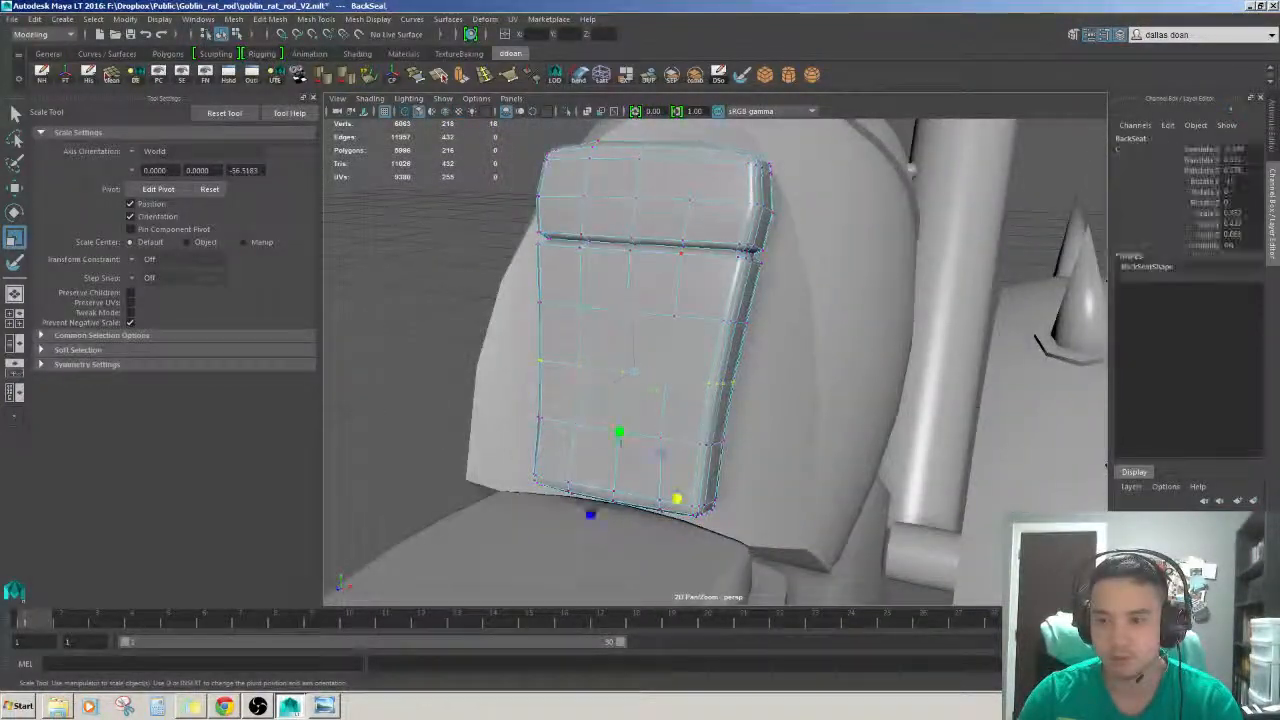
- Examine the tapered seat back from several angles against the seat cushion and the shell behind it
scroll(457, 289, down, 5)
click(457, 289)
scroll(457, 289, up, 5)
key(w)
click(723, 346)
alt+drag(723, 346, 612, 300)
scroll(715, 360, up, 2)
scroll(609, 297, down, 6)
click(609, 297)
scroll(634, 300, up, 6)
scroll(649, 311, up, 4)
- Tilt the seat back to about -13.5 degrees around X, nudge it along Z and deselect it
click(649, 311)
scroll(628, 287, down, 5)
alt+drag(612, 376, 608, 371)
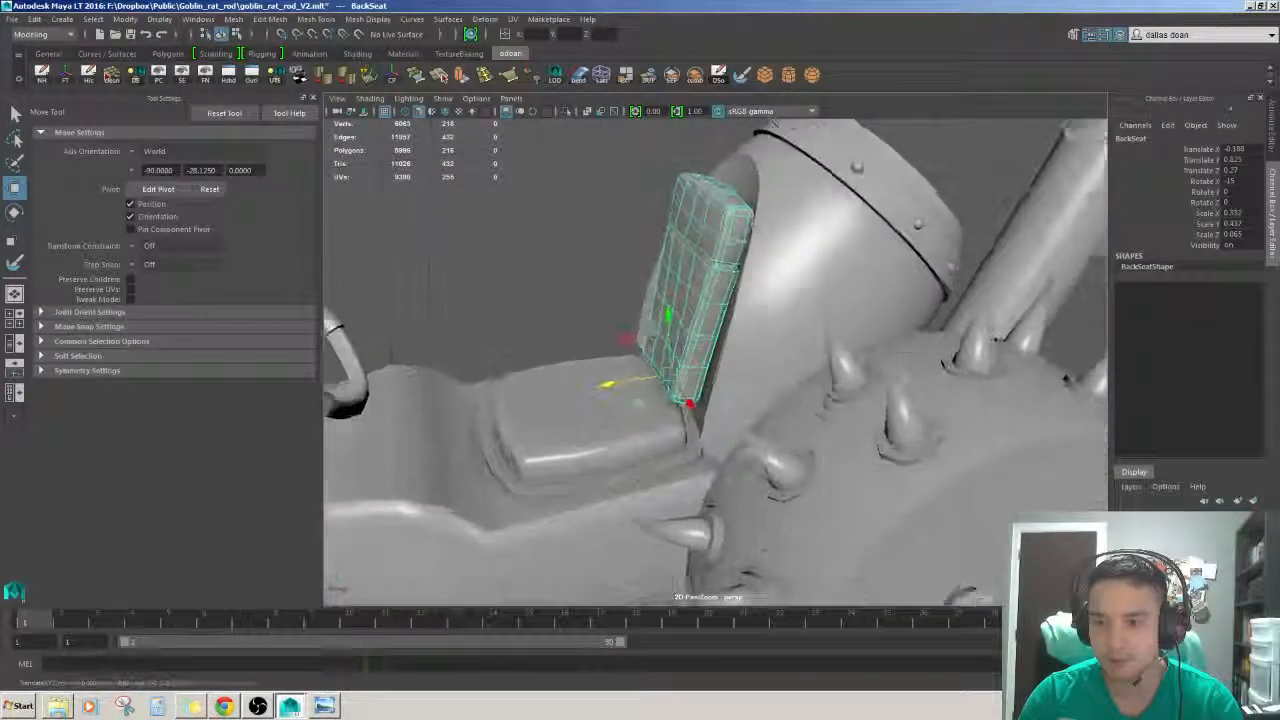
key(e)
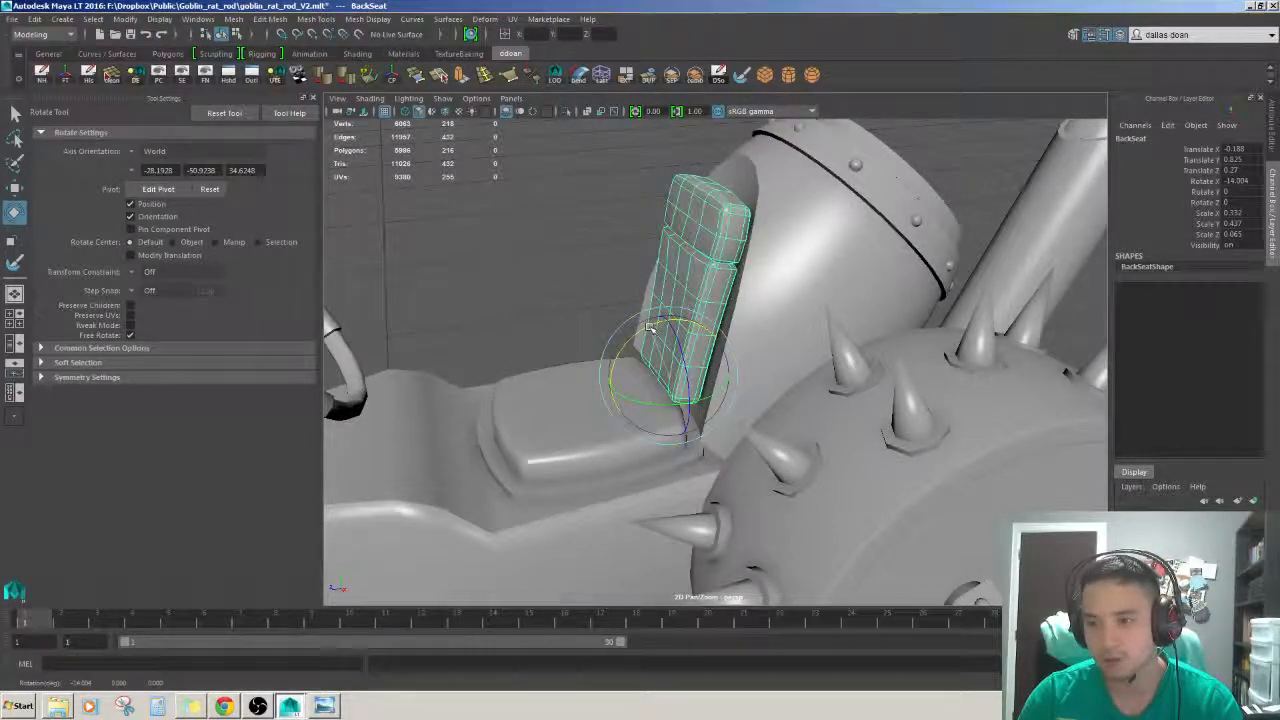
key(w)
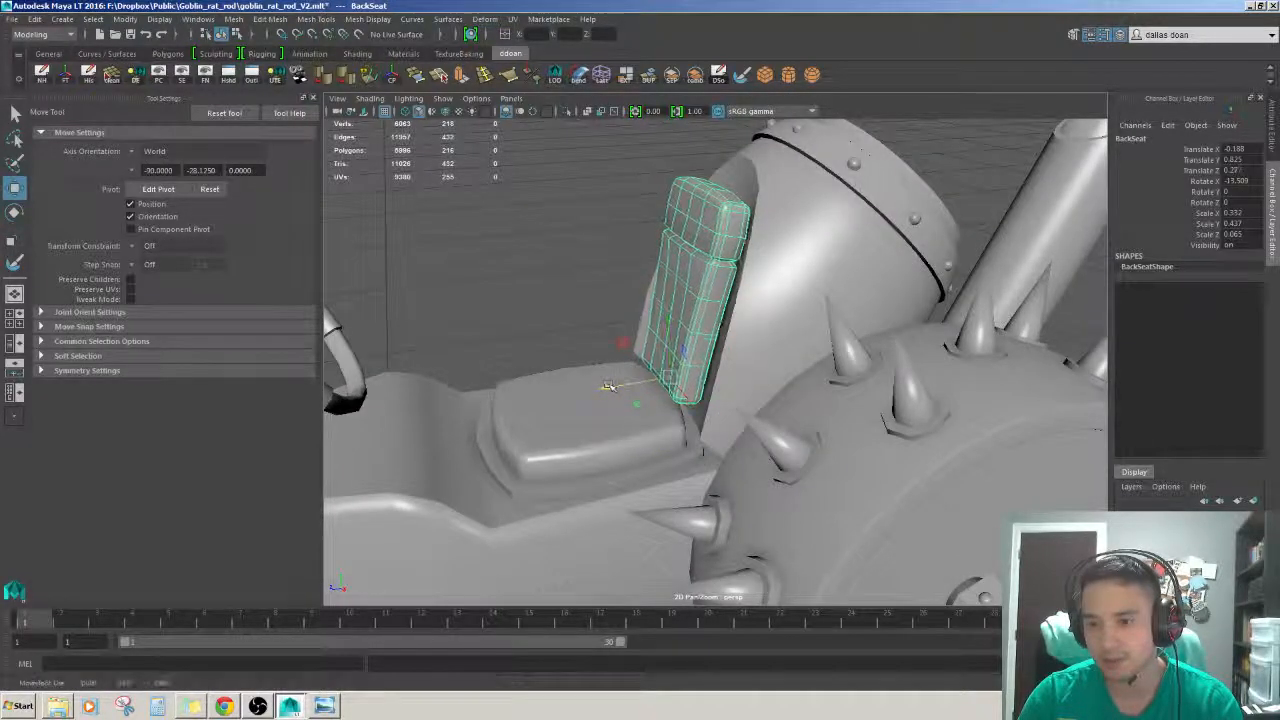
click(585, 320)
- Create a polygon cube and move it over the seat, to about 0.67 in Y and -0.789 in Z
scroll(600, 335, up, 3)
alt+drag(640, 350, 760, 320)
scroll(680, 300, up, 4)
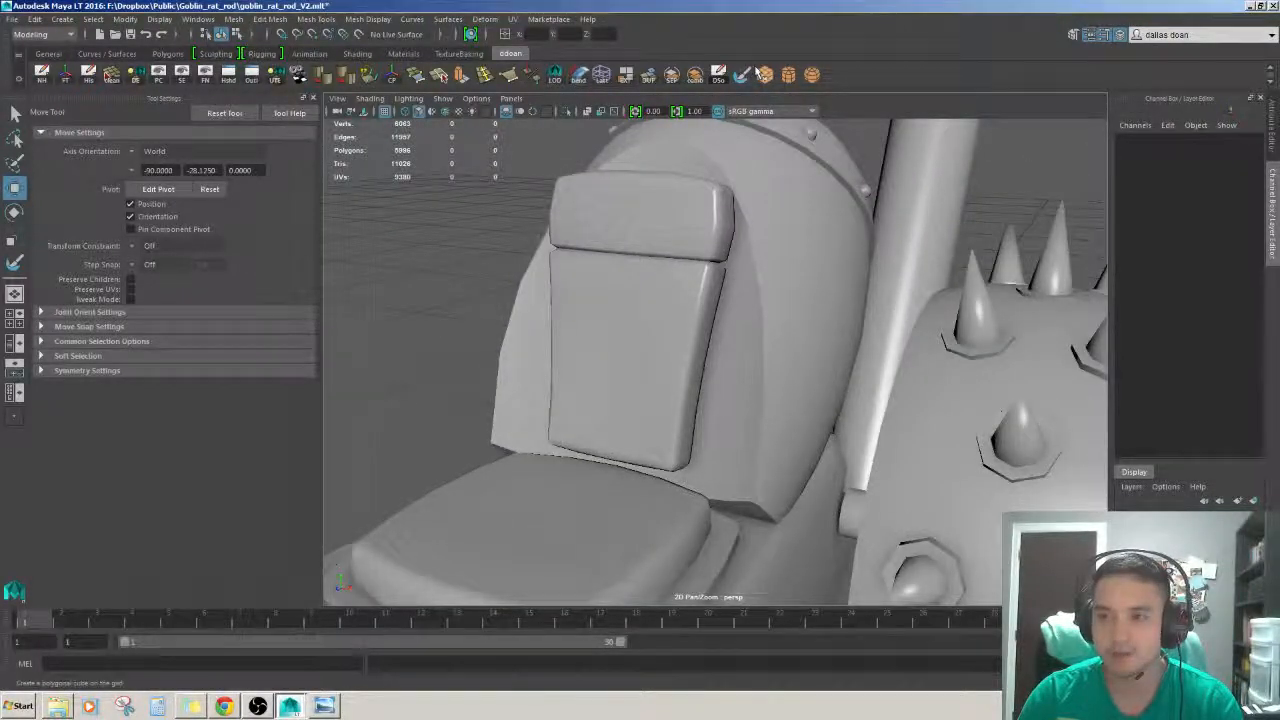
click(764, 76)
alt+right_drag(905, 335, 853, 344)
alt+drag(853, 344, 760, 370)
alt+right_drag(760, 370, 650, 390)
alt+drag(650, 390, 670, 395)
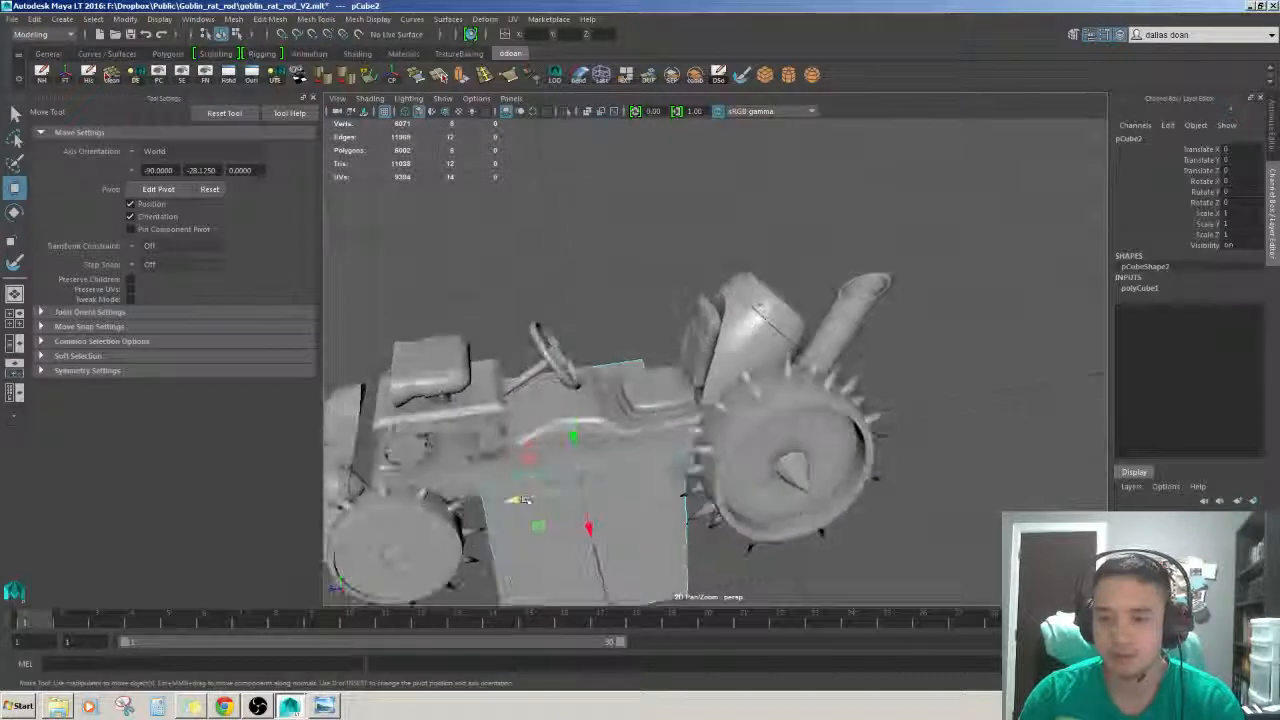
drag(511, 500, 648, 474)
drag(709, 398, 709, 298)
alt+right_drag(709, 298, 760, 305)
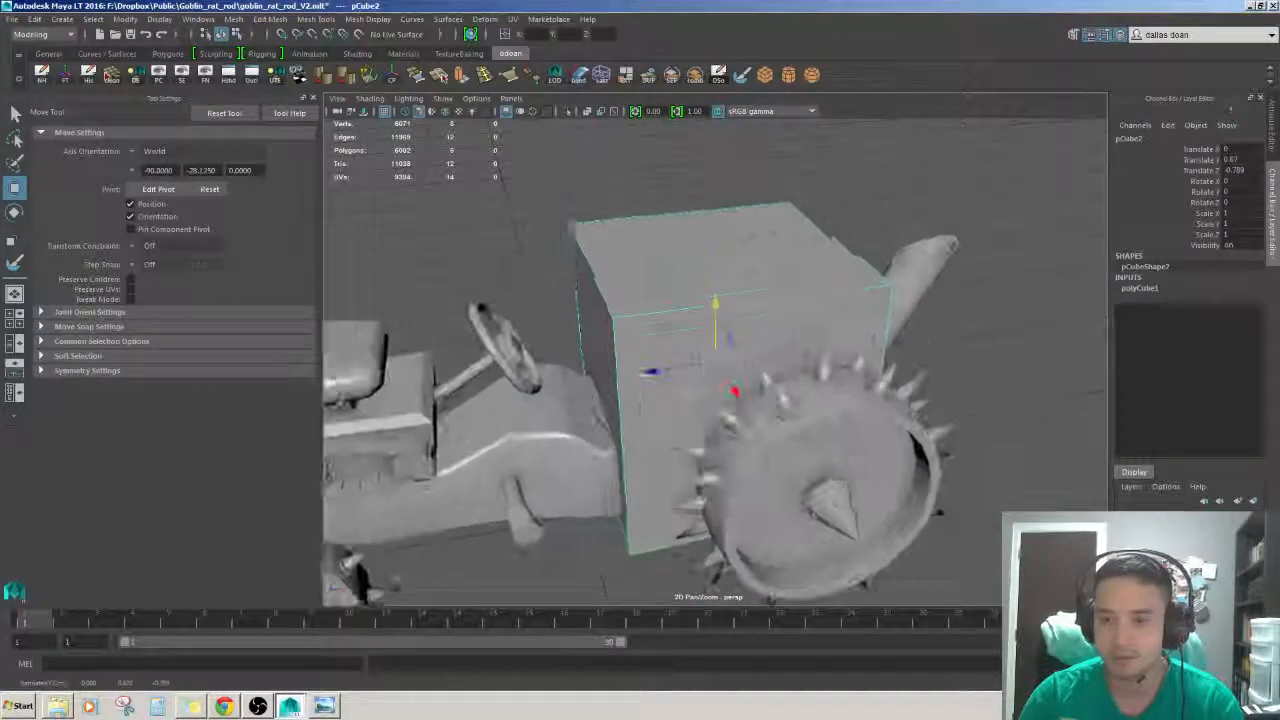
alt+drag(760, 305, 727, 368)
- Scale the cube uniformly to about 0.258 and move it beside the seat back, to about 0.159 in X
key(r)
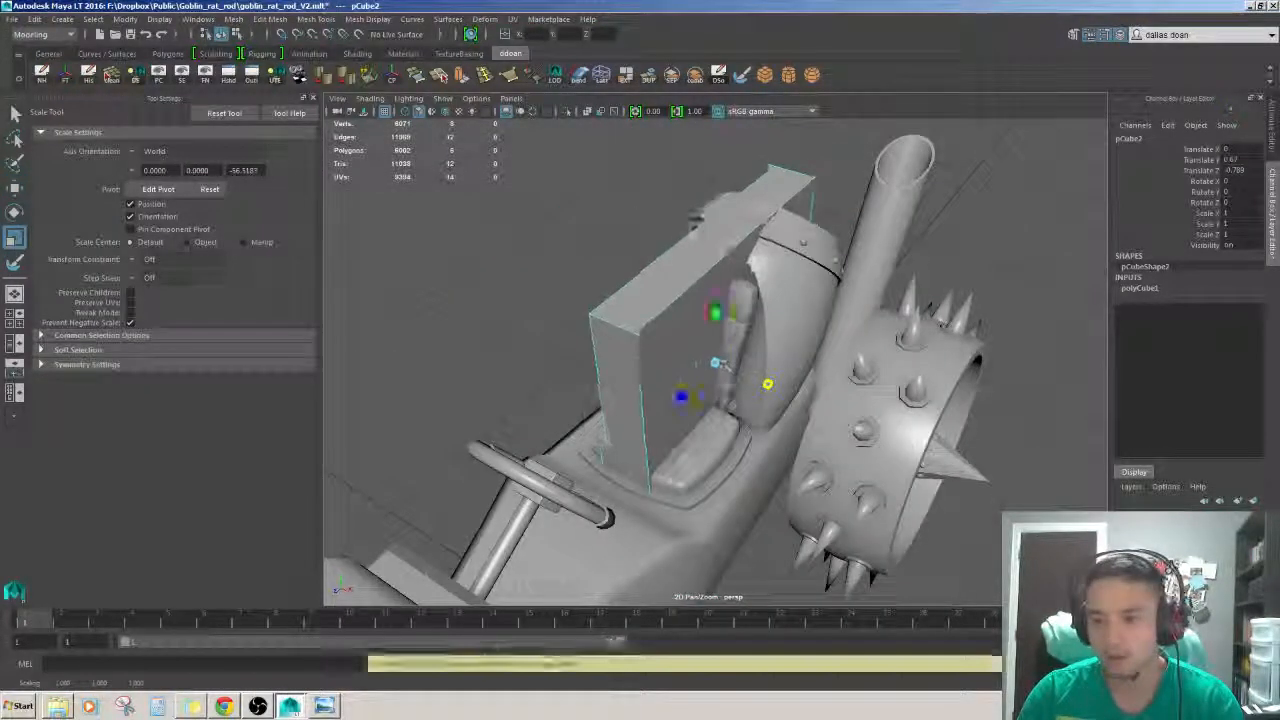
alt+right_drag(727, 368, 780, 375)
alt+drag(780, 375, 805, 350)
drag(715, 362, 621, 417)
key(w)
alt+drag(623, 416, 672, 455)
drag(766, 394, 820, 424)
alt+right_drag(820, 424, 870, 430)
alt+drag(805, 465, 637, 343)
key(r)
alt+right_drag(850, 390, 796, 389)
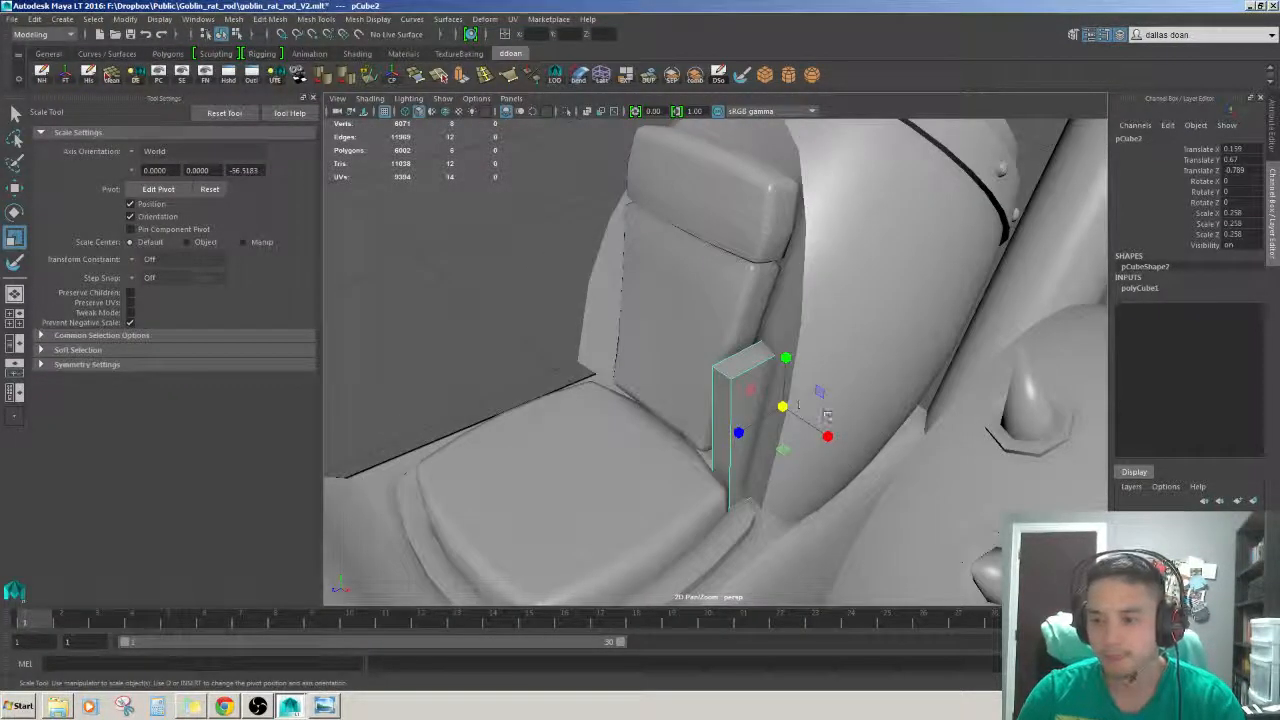
- Position the cube against the seat back's side edge, at about 0.14 in X, 0.798 in Y and -0.734 in Z
key(w)
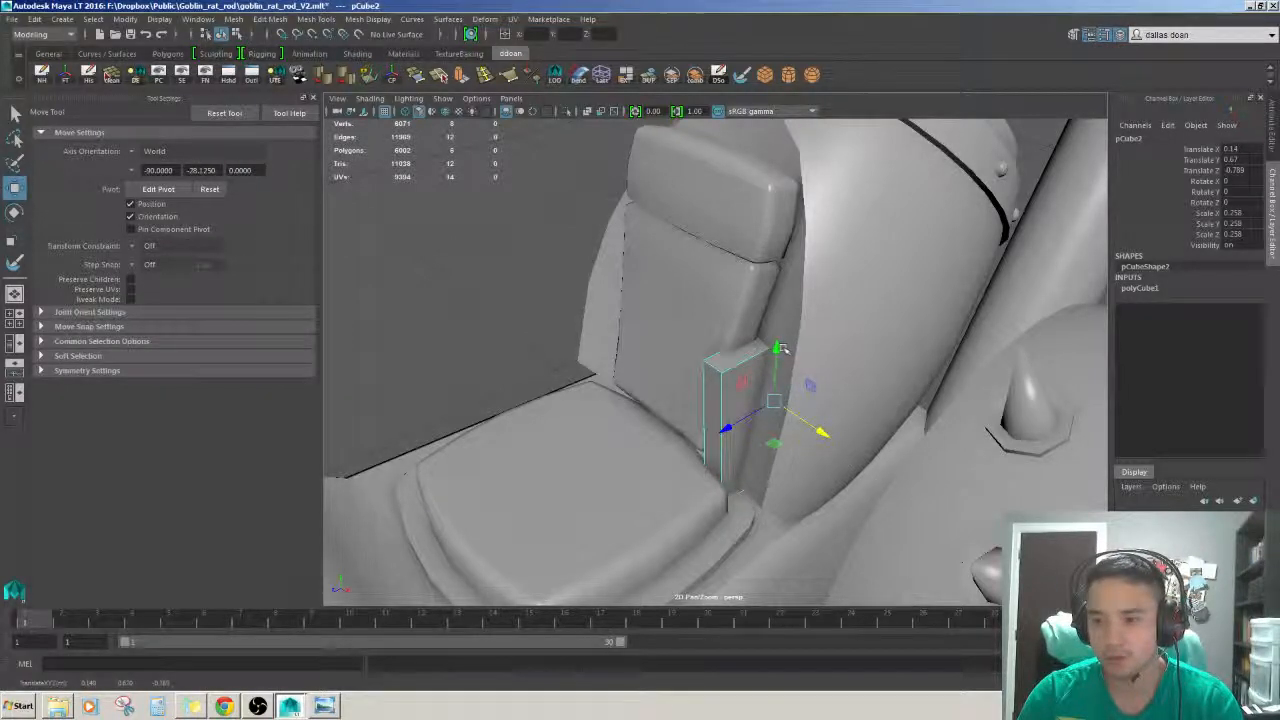
alt+drag(779, 290, 722, 190)
drag(737, 280, 680, 283)
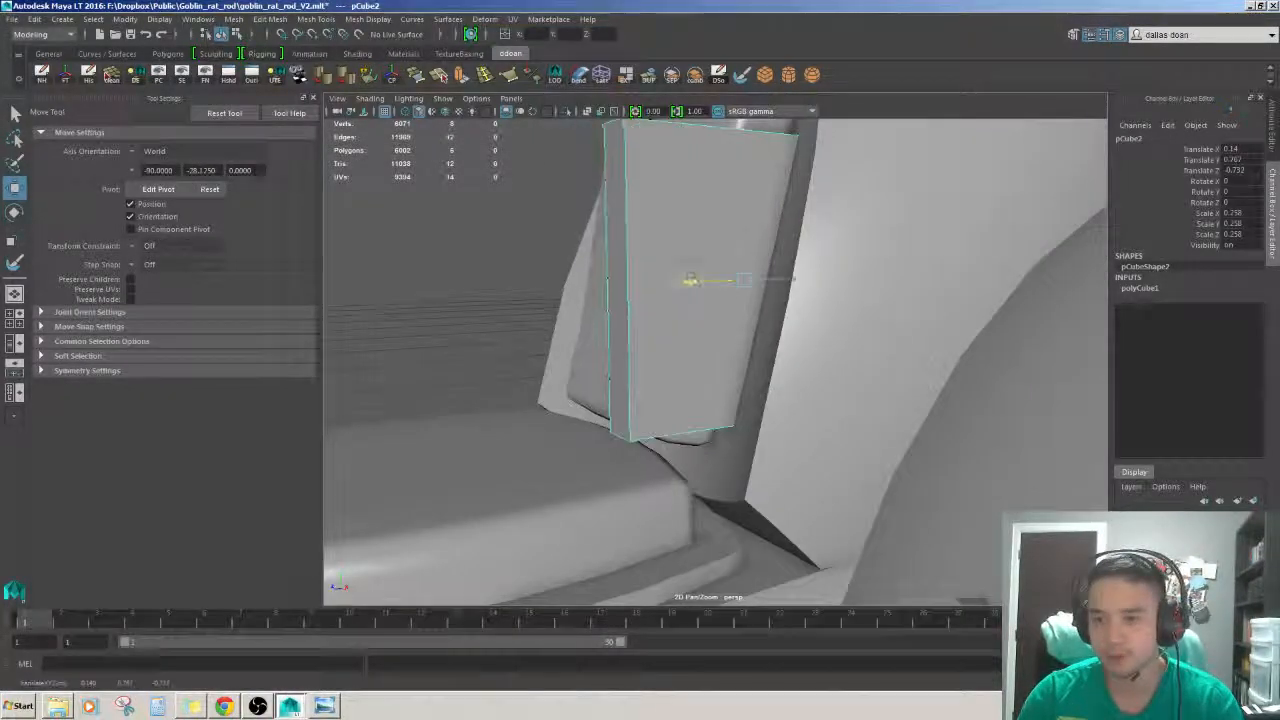
alt+drag(750, 305, 727, 389)
alt+right_drag(761, 374, 728, 426)
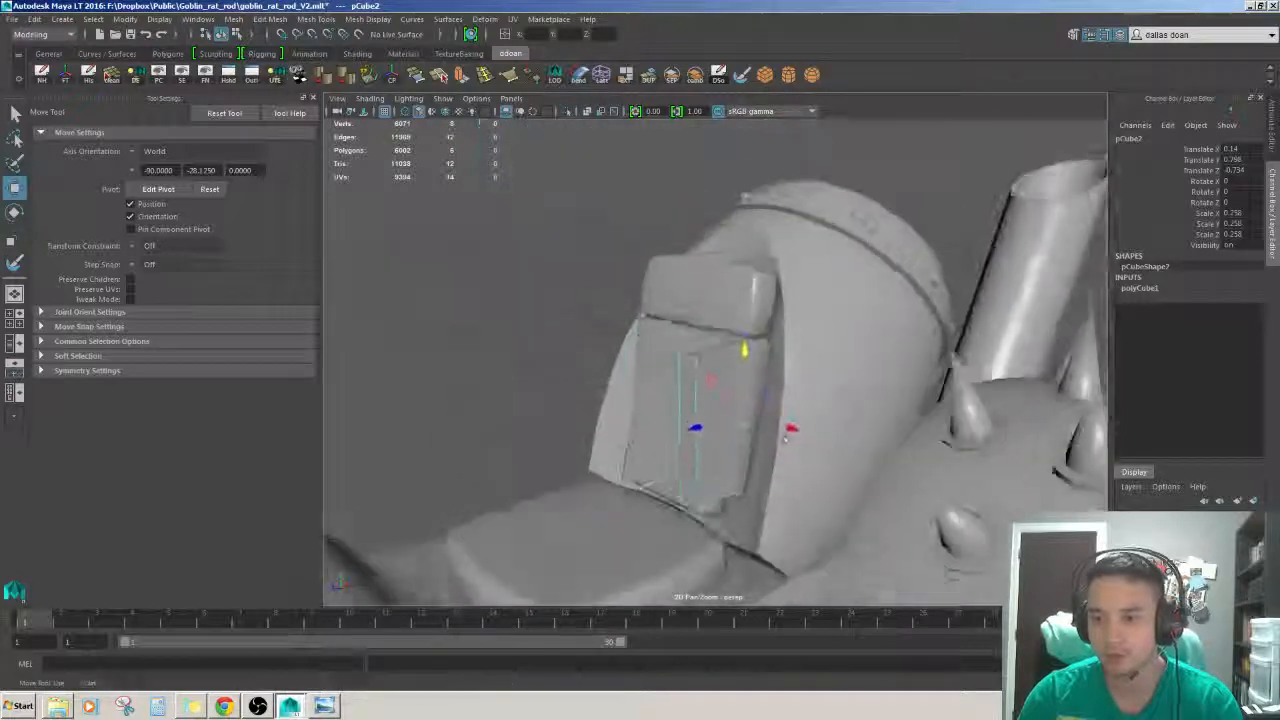
- Shrink the cube uniformly to a scale of about 0.073 beside the main cushion
key(r)
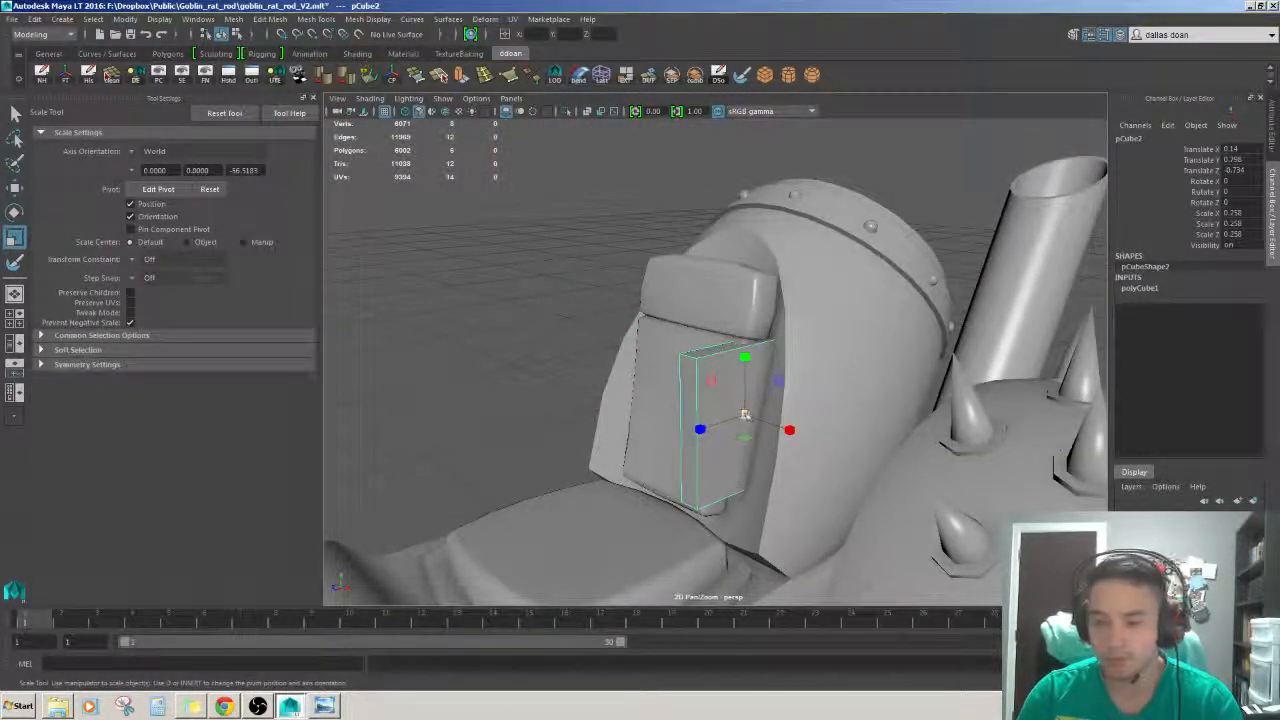
drag(671, 454, 648, 456)
alt+right_drag(648, 456, 708, 440)
key(w)
alt+drag(600, 250, 690, 266)
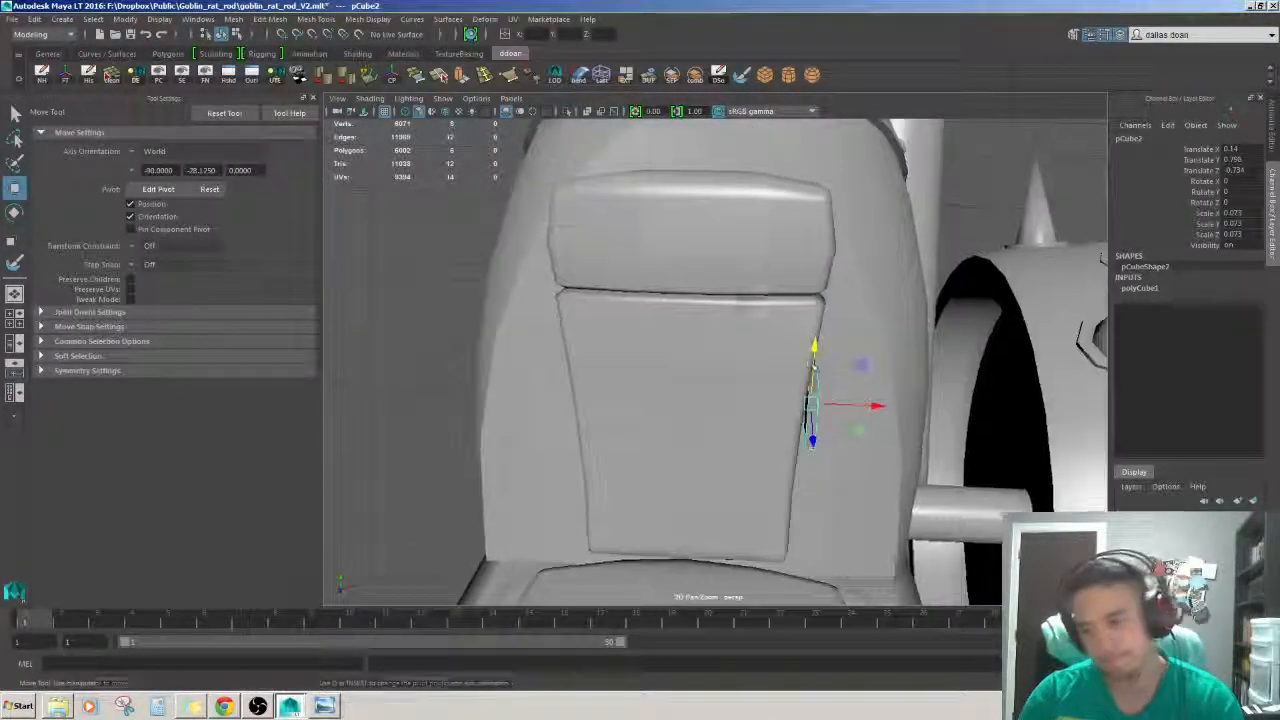
- Rotate the small cube to about -14.769 in X and -7.852 in Z to follow the cushion's edge, and move it closer in X
alt+middle_drag(690, 266, 578, 219)
alt+right_drag(578, 219, 740, 300)
alt+drag(740, 300, 766, 334)
key(e)
key(w)
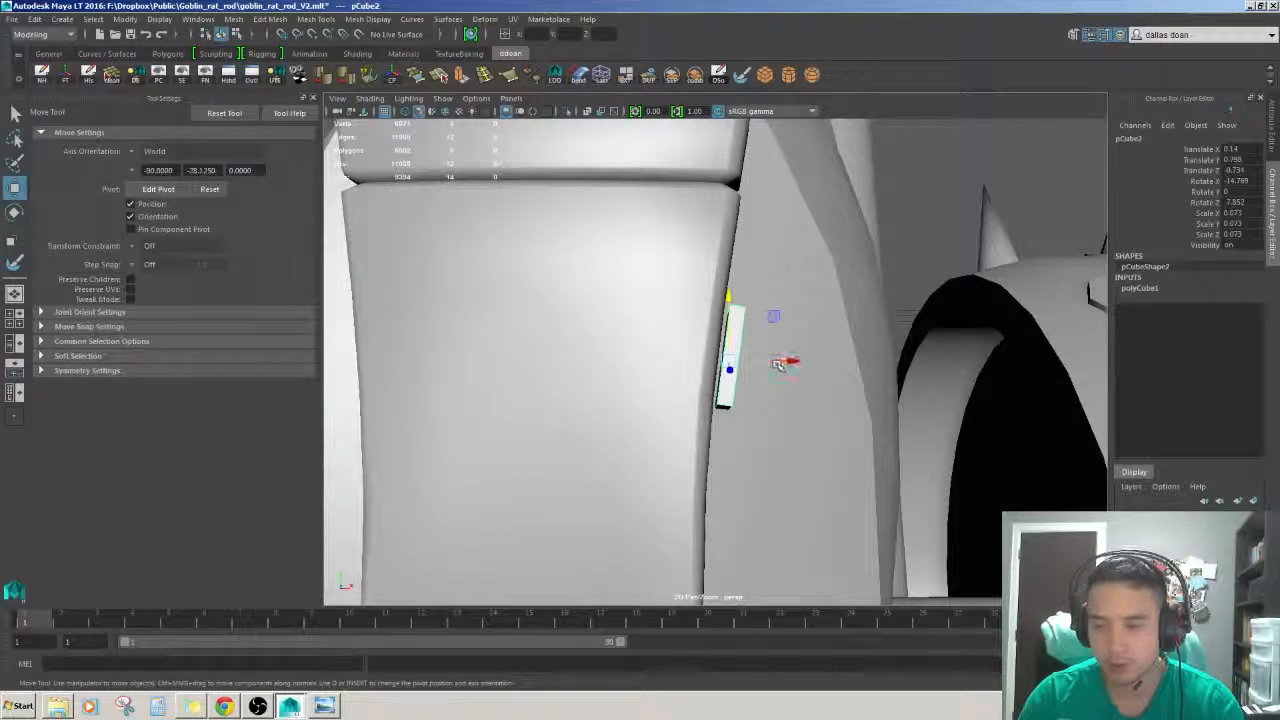
click(778, 365)
click(737, 349)
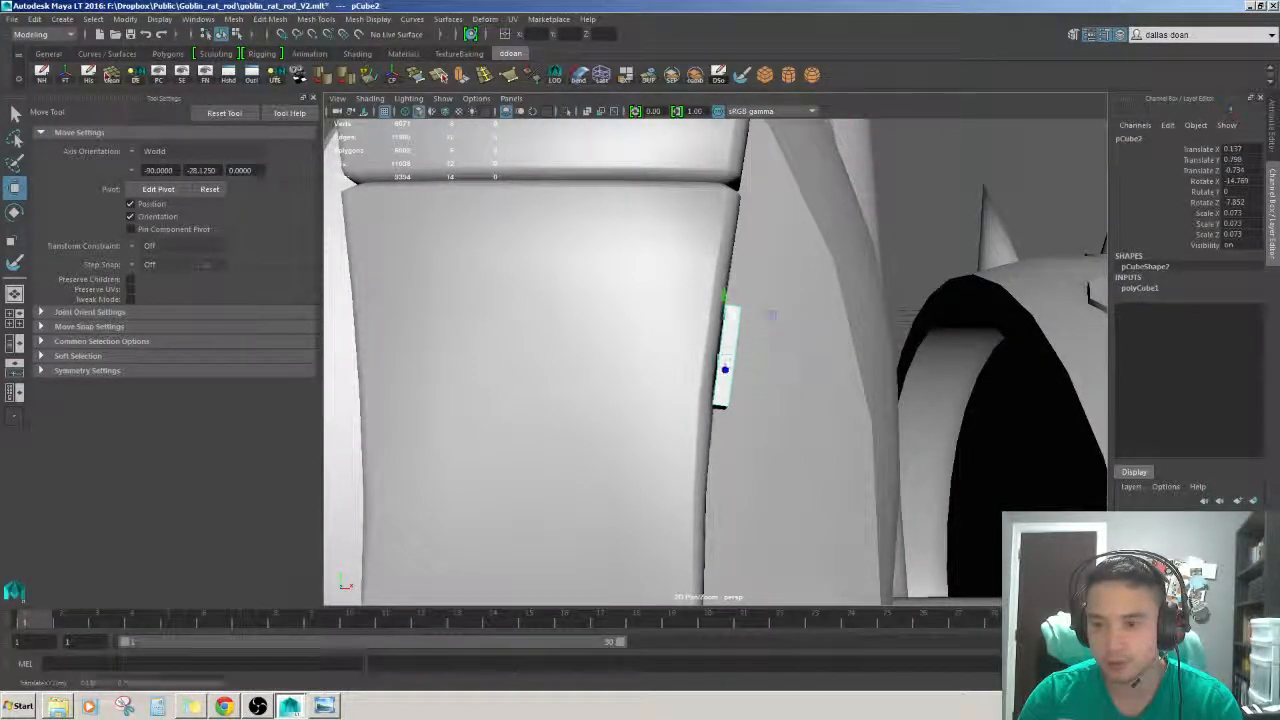
- Flatten the cube into a thin plate with an X scale of about 0.037 and move it to about 0.132 in X
alt+drag(737, 349, 826, 388)
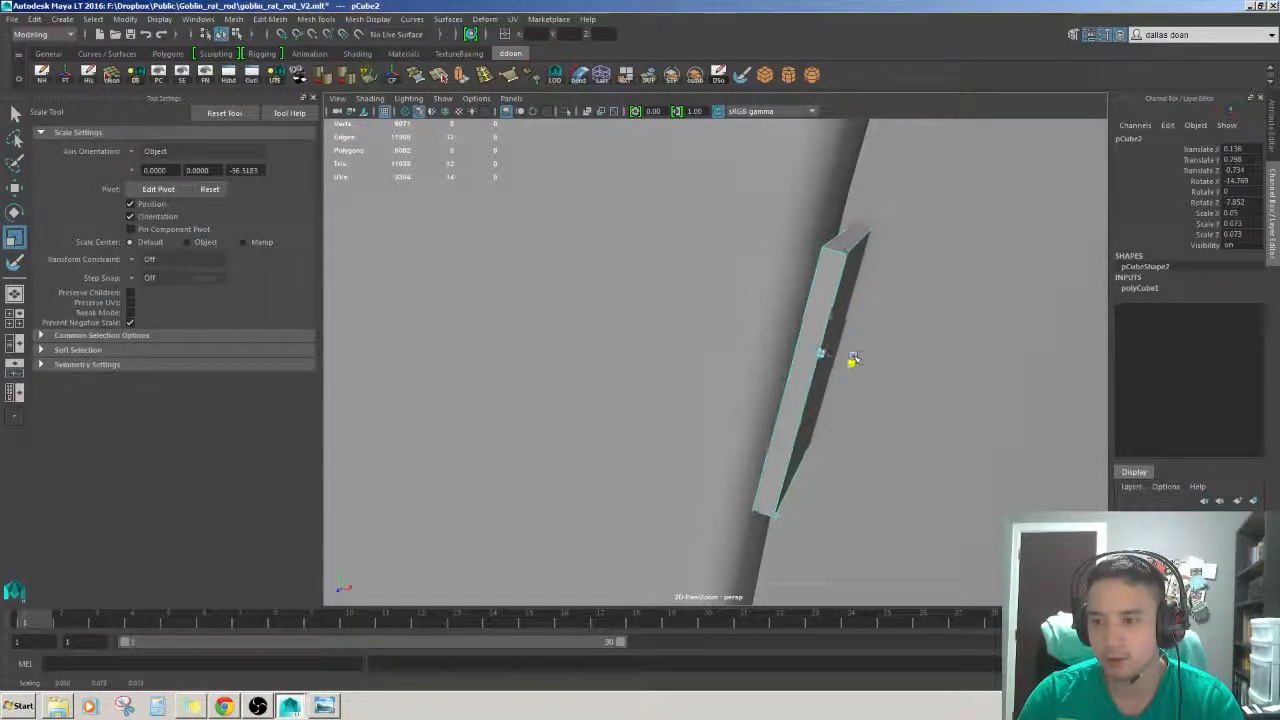
key(w)
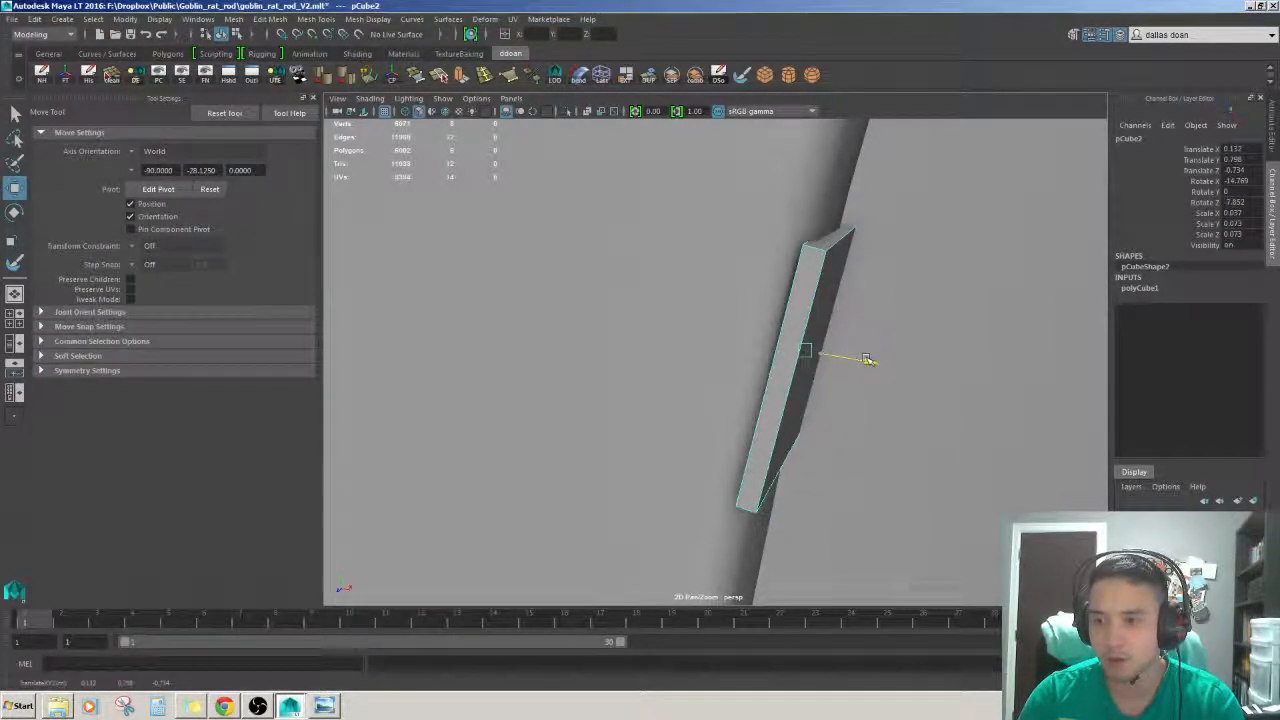
key(f)
alt+drag(705, 420, 640, 401)
scroll(640, 401, down, 5)
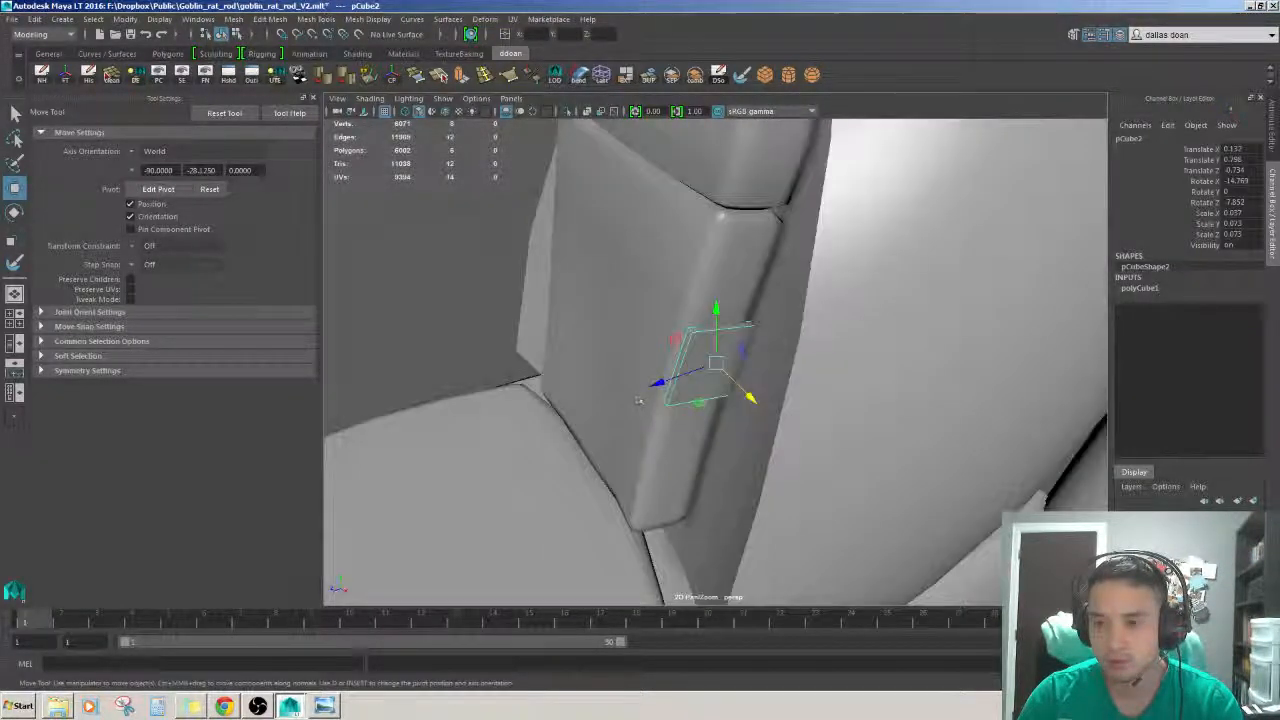
- Insert an edge loop across the plate near its rear edge
alt+right_drag(638, 401, 714, 377)
key(4)
alt+drag(714, 377, 676, 343)
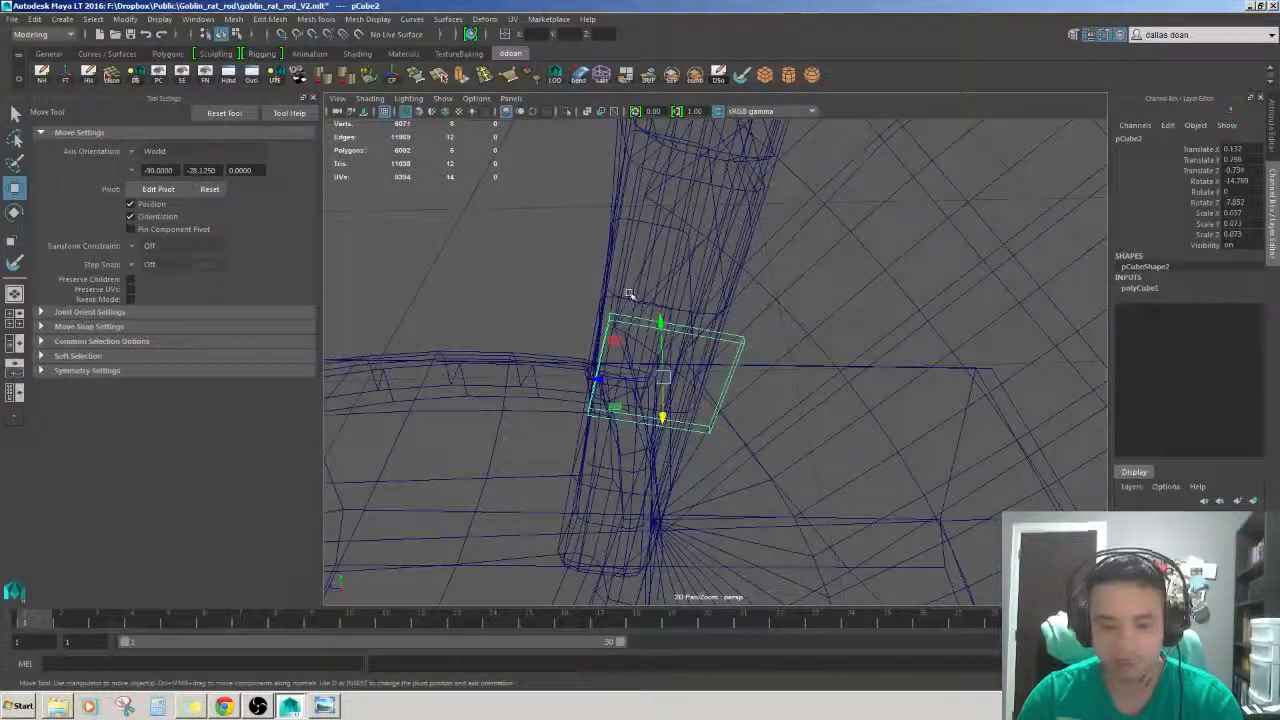
key(5)
alt+drag(620, 296, 640, 320)
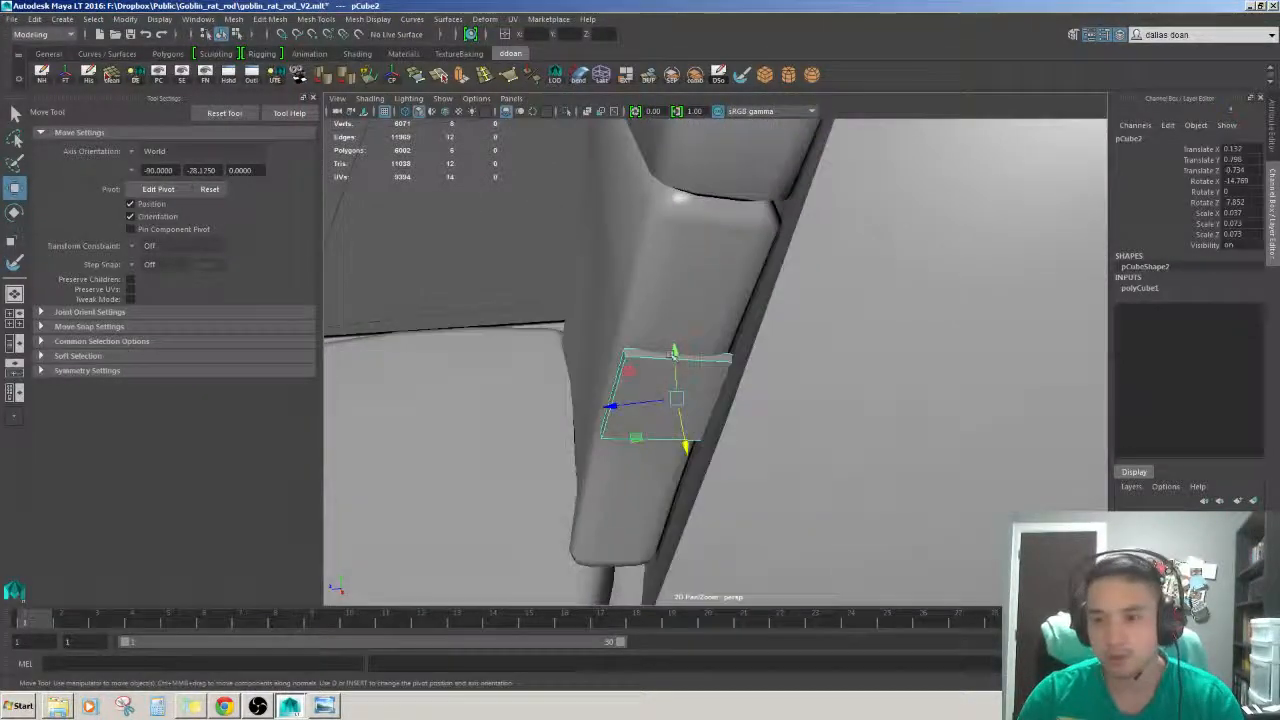
shift+right_drag(646, 376, 708, 369)
click(708, 362)
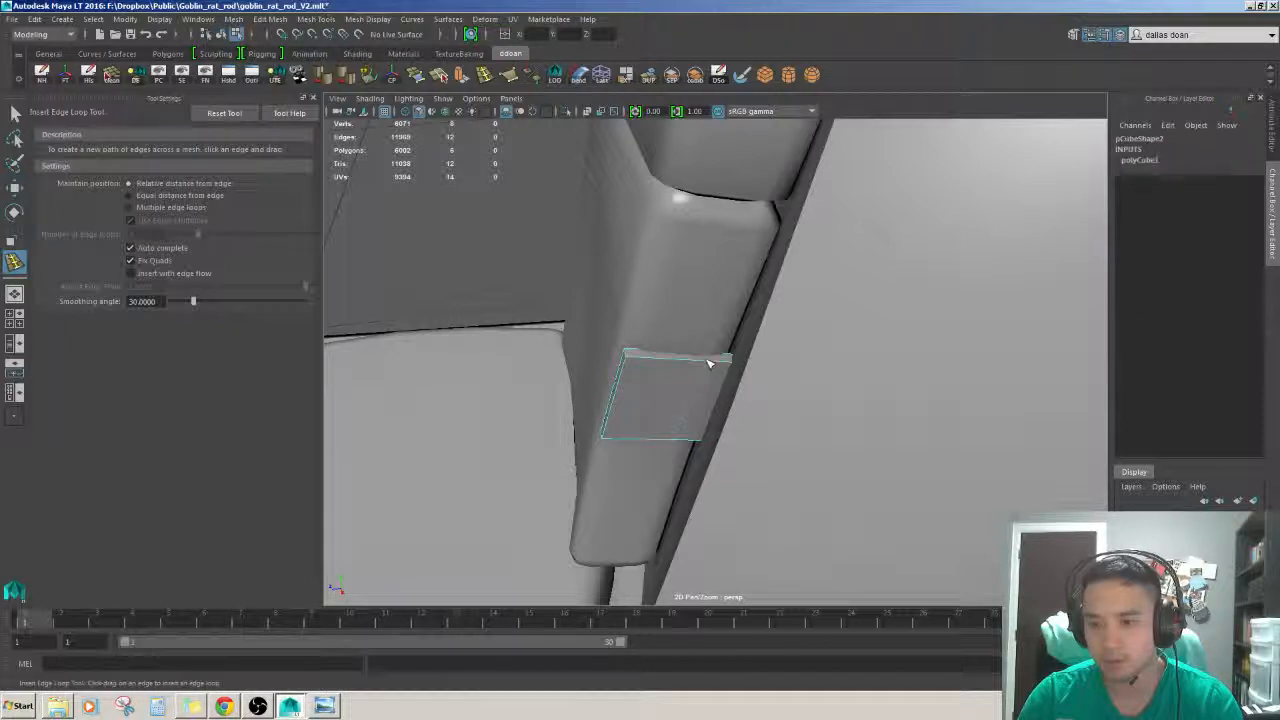
alt+drag(723, 363, 739, 305)
key(w)
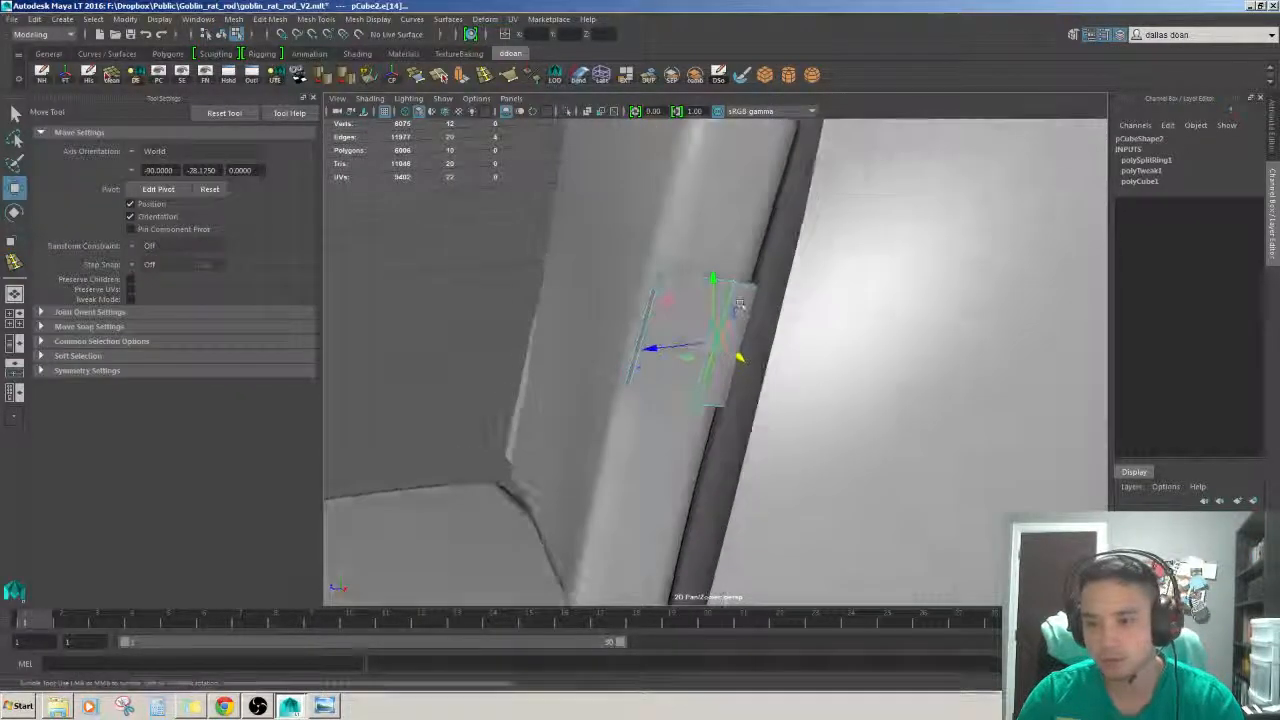
- Select the narrow outer face at the plate's rear edge and extrude it outward by about 0.039
click(734, 316)
mouse_move(734, 316)
alt+right_down()
mouse_move(857, 270)
mouse_move(731, 330)
alt+right_up()
alt+drag(731, 330, 690, 345)
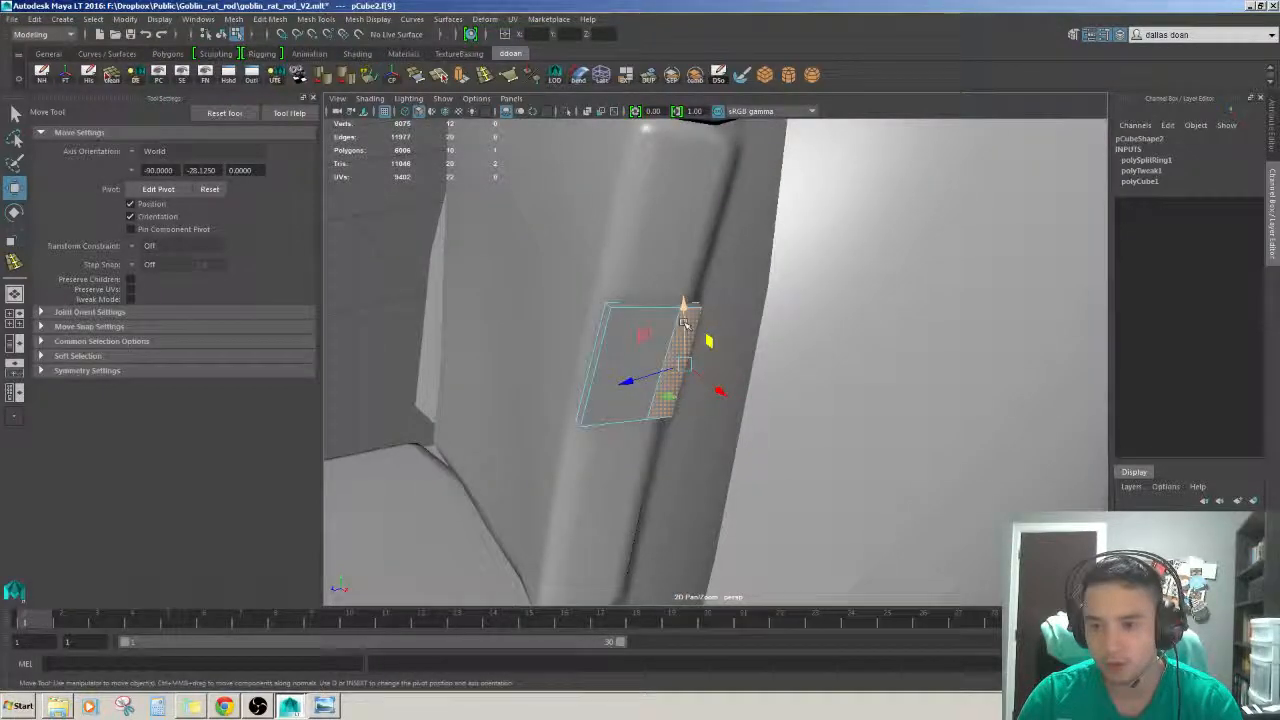
key(F10)
double_click(674, 334)
alt+drag(687, 396, 694, 401)
alt+drag(620, 382, 676, 368)
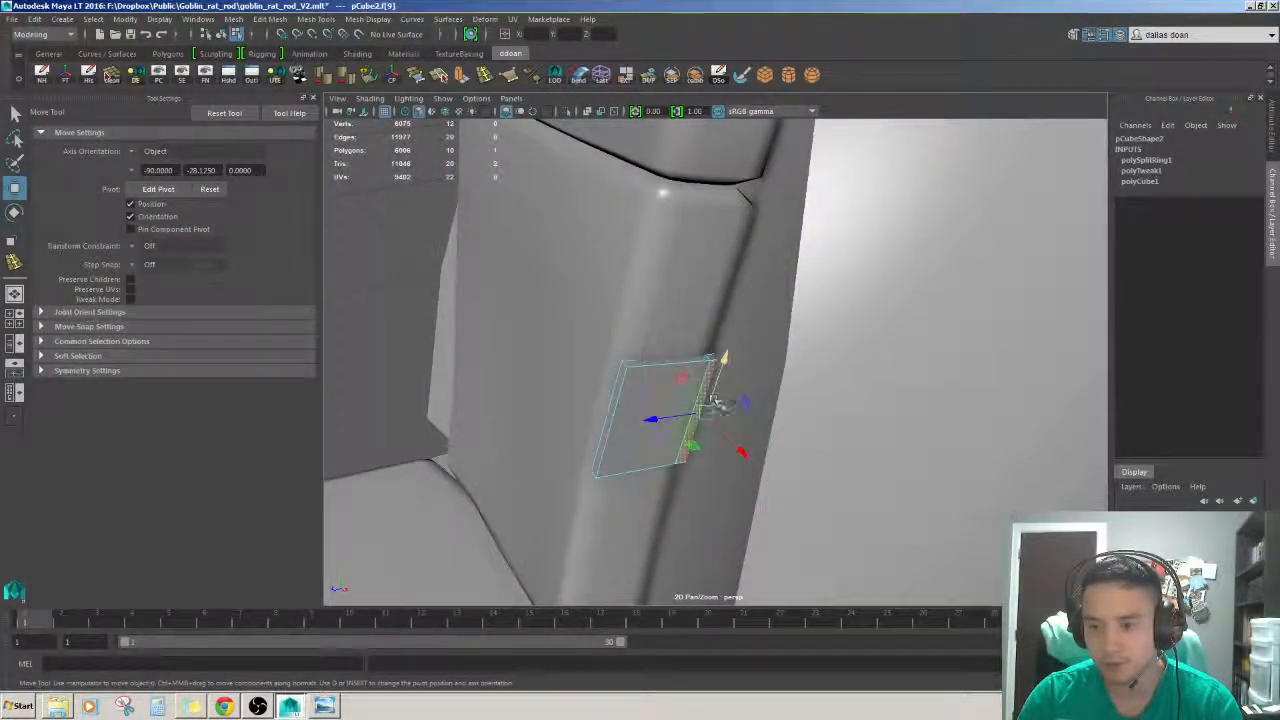
key(ctrl+e)
alt+drag(700, 428, 680, 345)
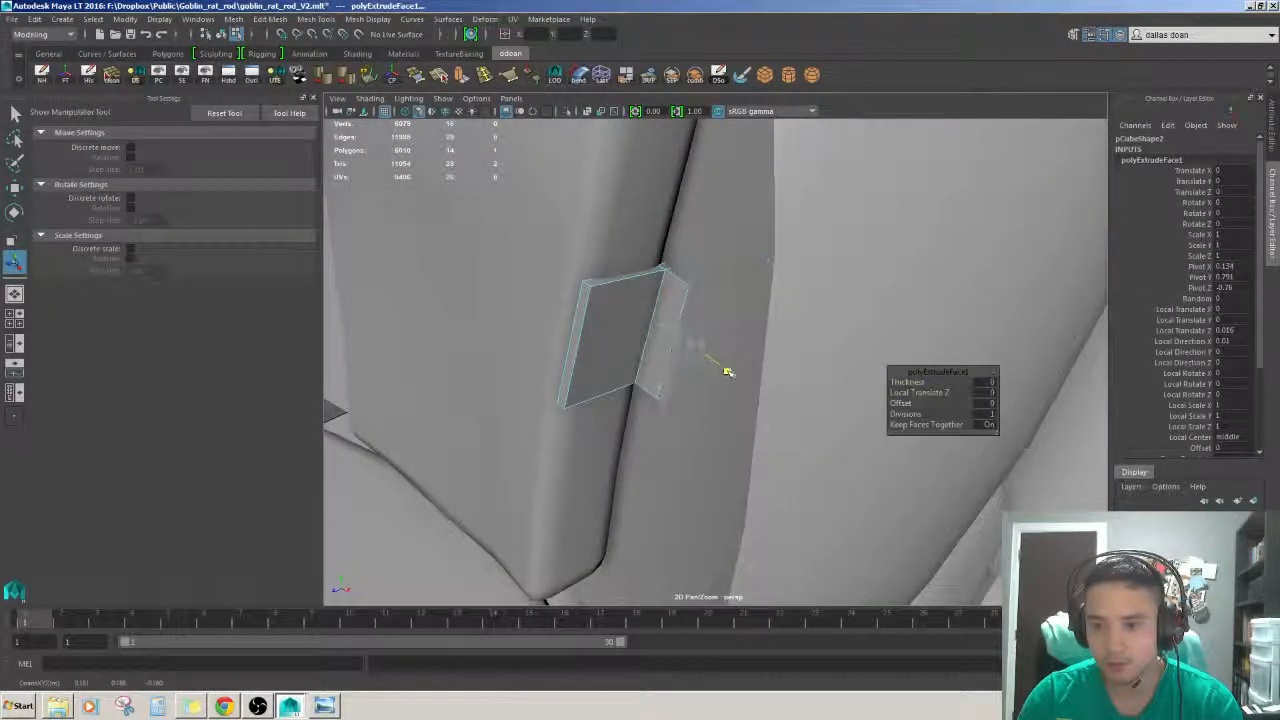
alt+drag(742, 390, 603, 412)
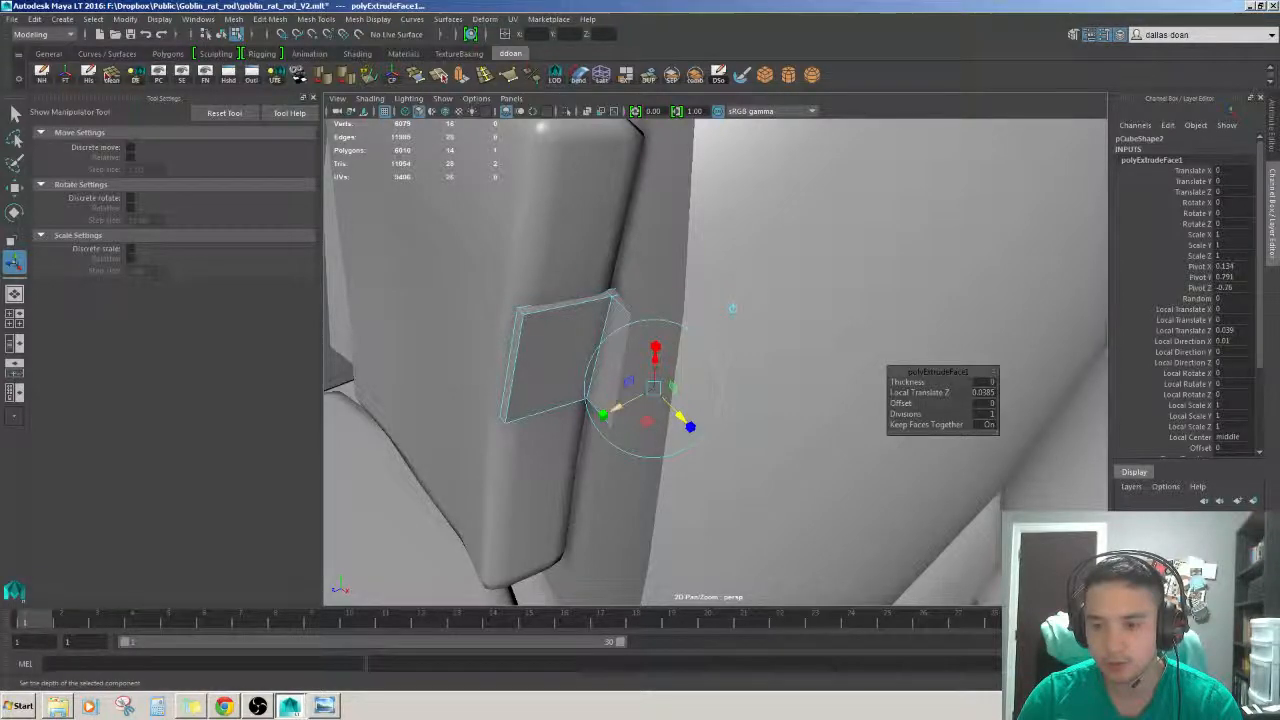
- Offset the extruded face by about 0.005 in local X and 0.014 in local Y, and switch to the Move tool
alt+drag(592, 417, 600, 369)
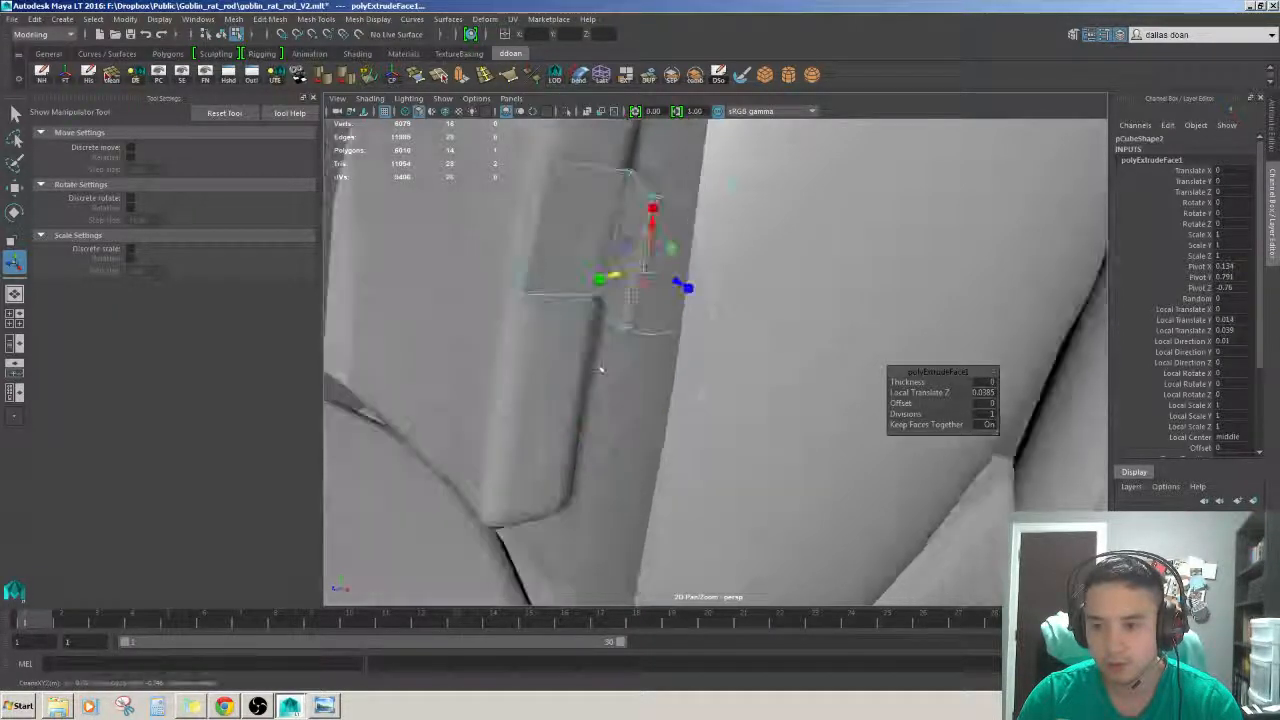
mouse_move(600, 369)
alt+right_down()
mouse_move(646, 360)
mouse_move(610, 365)
alt+right_up()
alt+drag(610, 365, 737, 366)
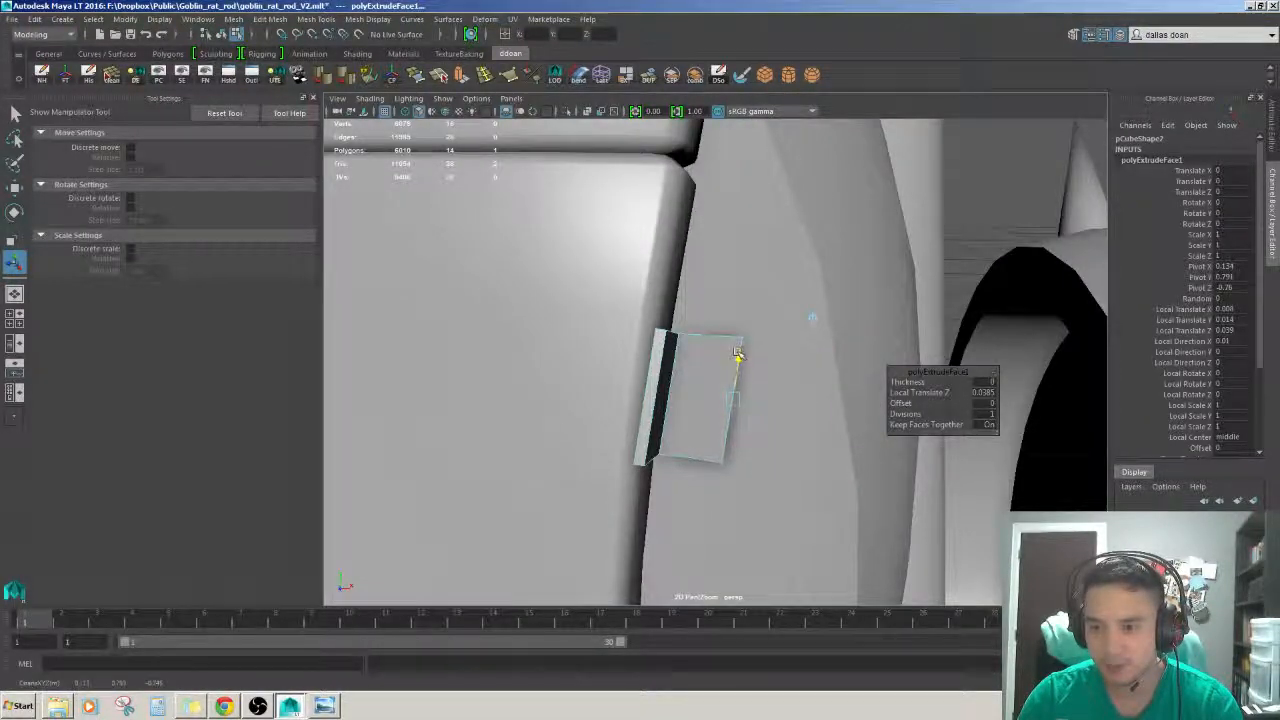
alt+right_drag(738, 358, 640, 366)
alt+drag(640, 366, 611, 374)
key(w)
alt+right_drag(611, 374, 680, 376)
alt+middle_drag(680, 376, 735, 371)
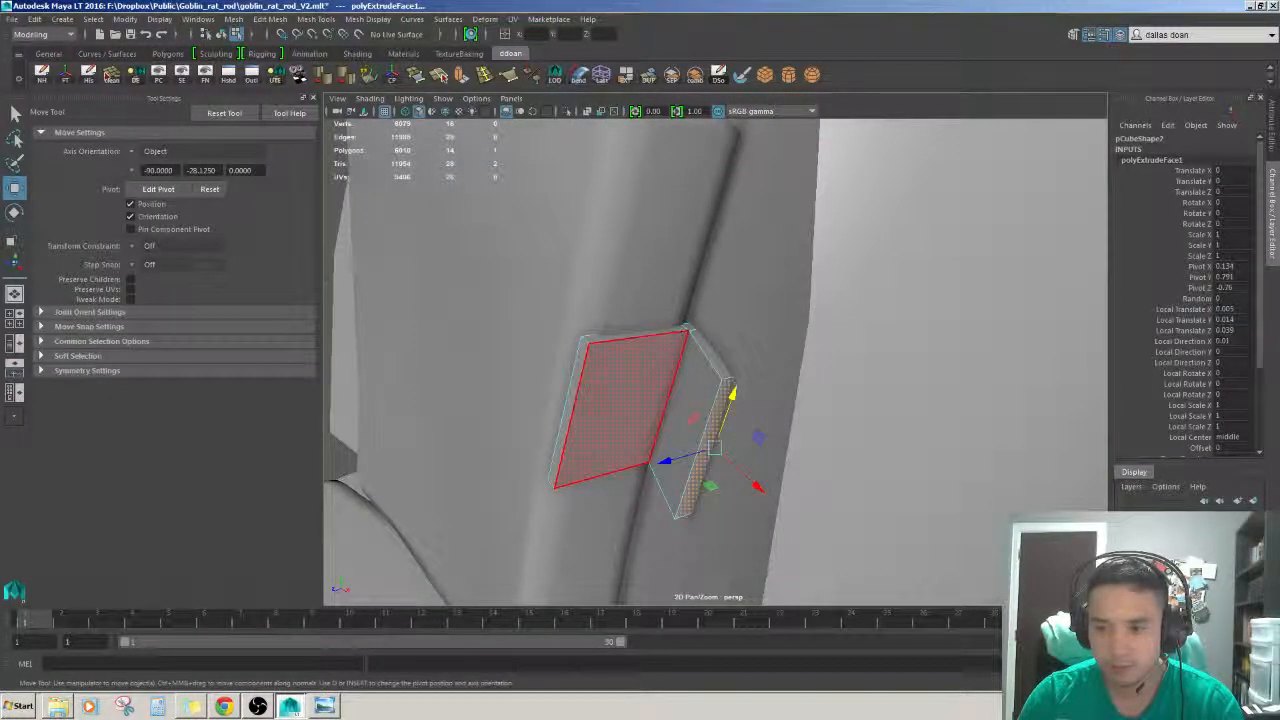
- Return the bracket plate to object mode and delete its construction history
alt+right_drag(630, 400, 540, 390)
alt+drag(540, 390, 608, 304)
click(565, 312)
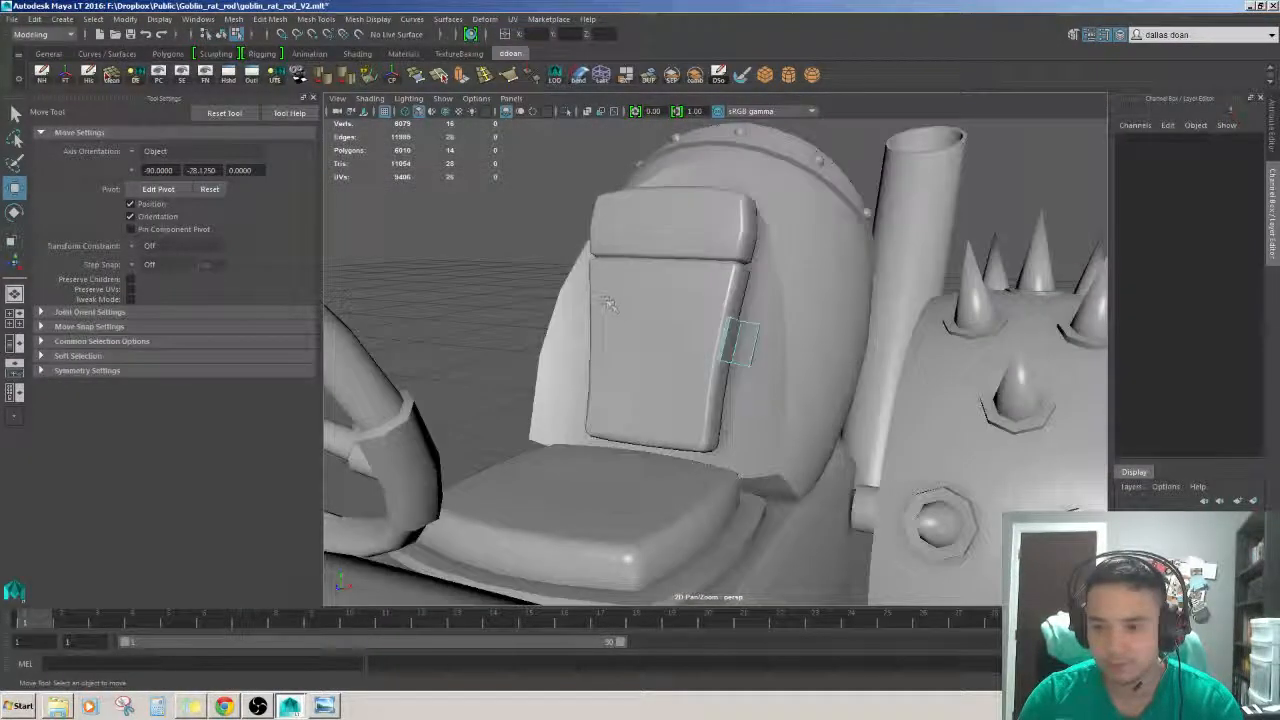
key(F8)
key(F8)
key(F8)
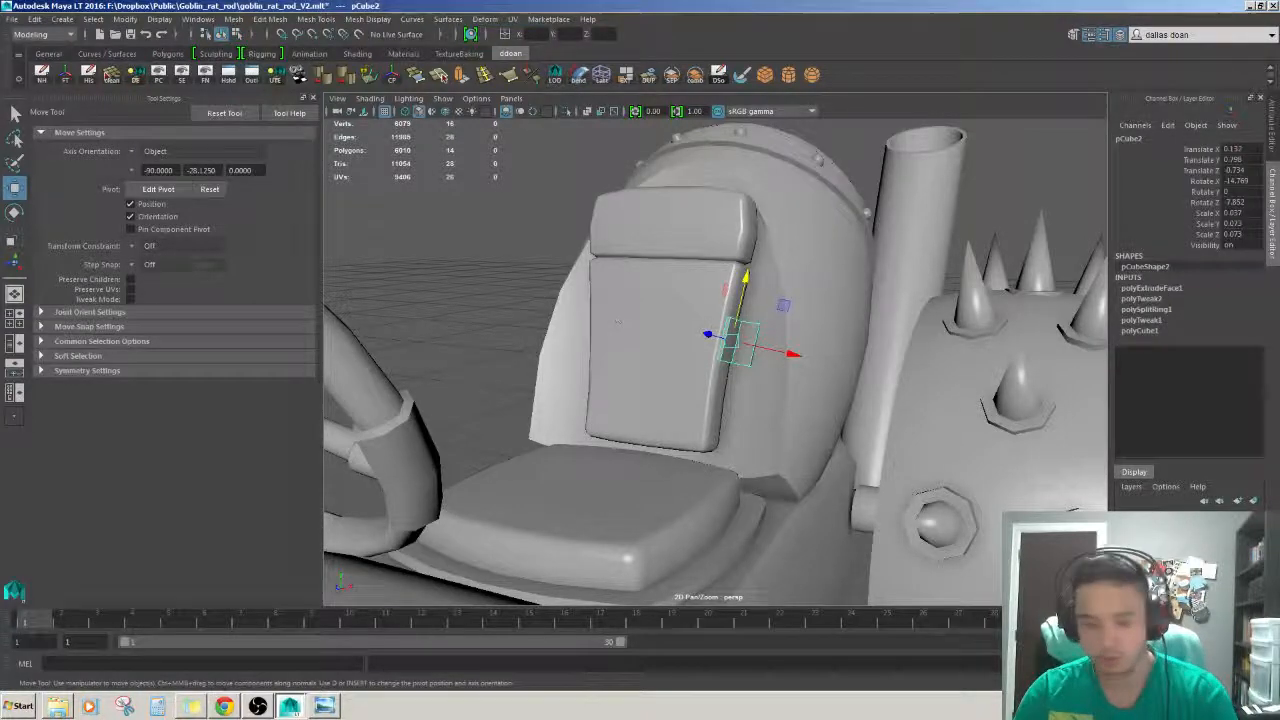
key(alt+shift+d)
click(526, 280)
scroll(530, 280, down, 3)
alt+drag(534, 280, 550, 322)
alt+right_drag(550, 322, 589, 359)
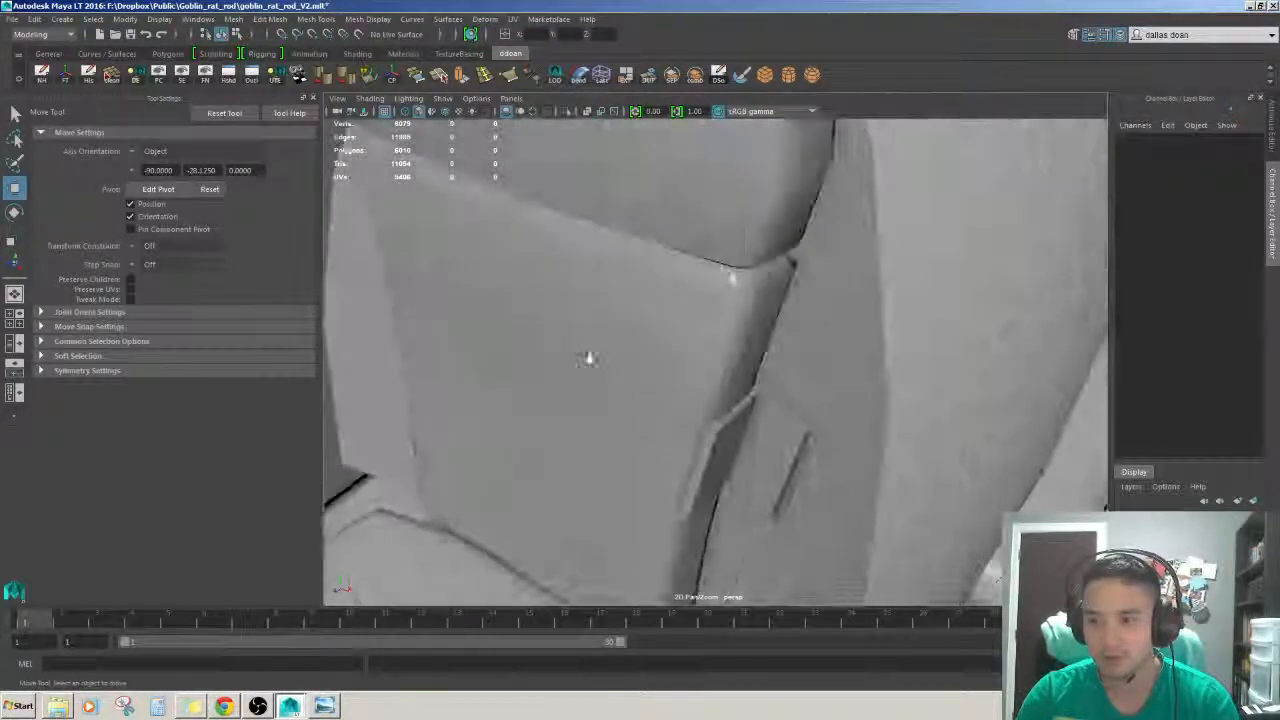
alt+drag(589, 359, 666, 334)
- Delete the small bracket plate beside the seat back
click(748, 346)
alt+drag(748, 346, 660, 303)
key(Delete)
- Switch the seat back to face selection and select the uppermost side face of its lower cushion
scroll(754, 360, down, 4)
click(680, 330)
scroll(690, 335, up, 5)
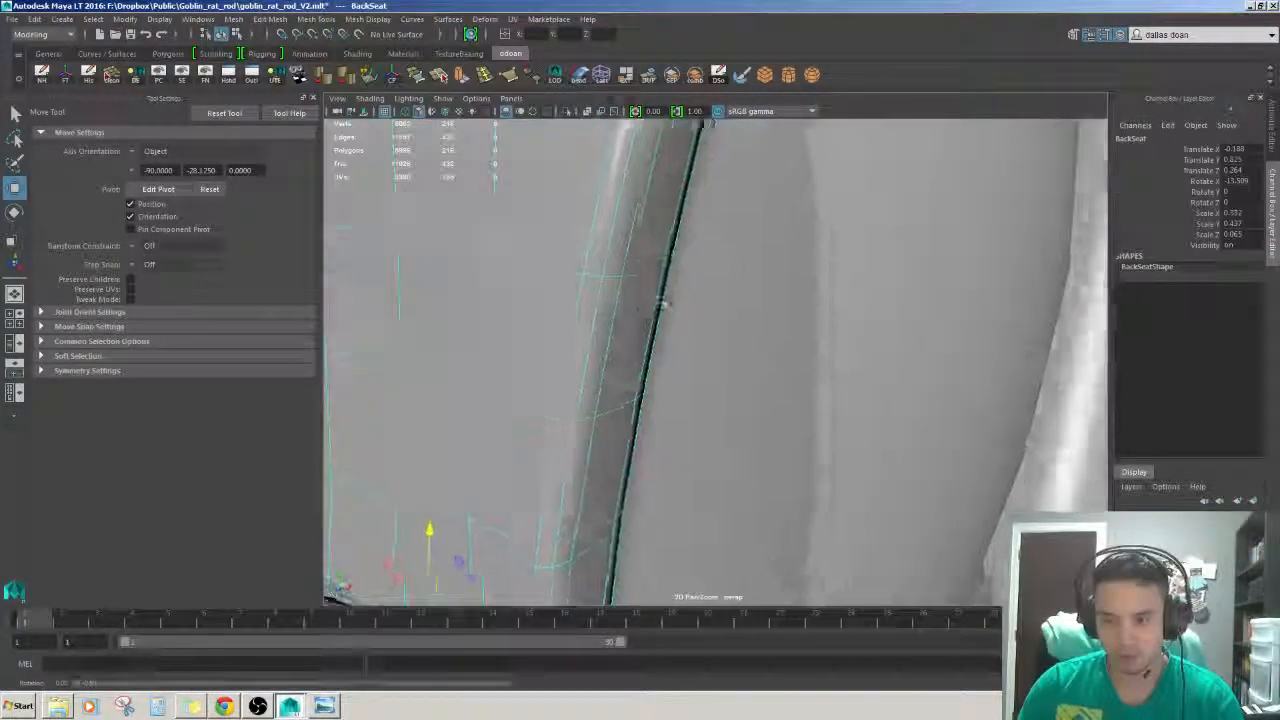
scroll(661, 303, down, 5)
scroll(661, 303, up, 4)
right_drag(661, 175, 661, 225)
click(661, 222)
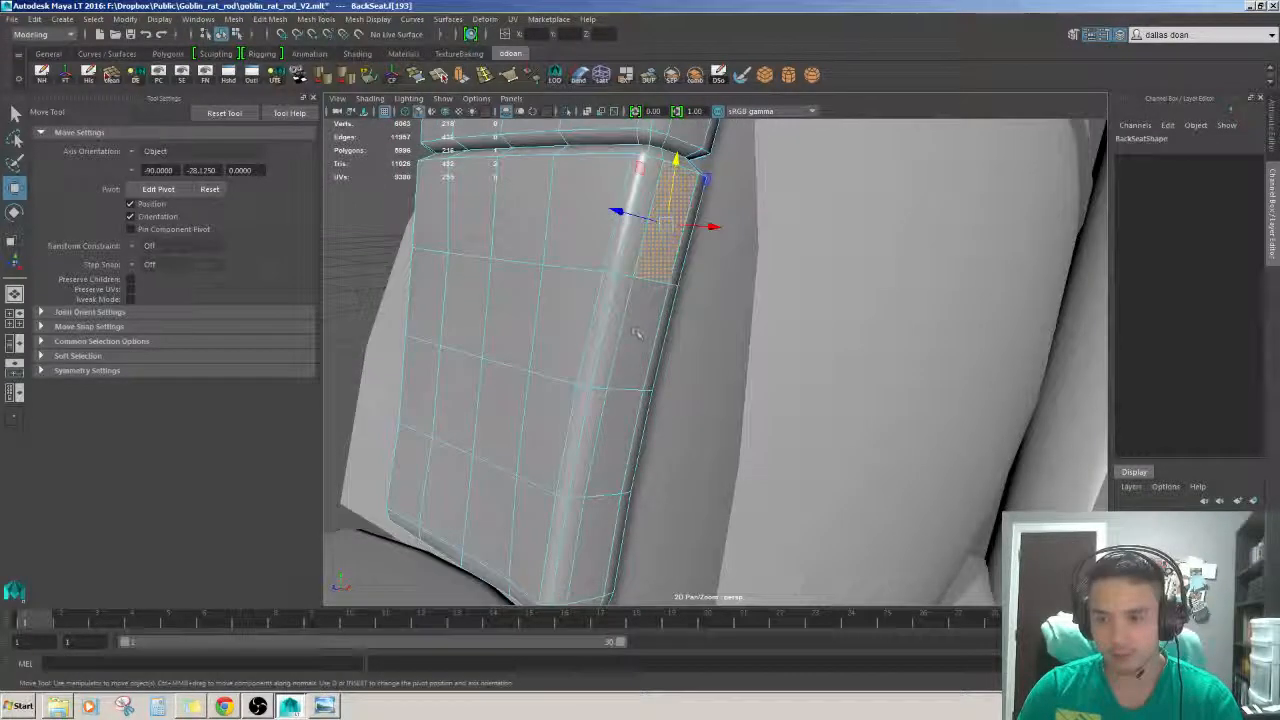
- Select all faces of the seat back, isolate them in the viewport, and clear the selection
alt+drag(636, 333, 648, 368)
double_click(623, 267)
key(ctrl+1)
scroll(620, 275, down, 4)
scroll(594, 323, up, 3)
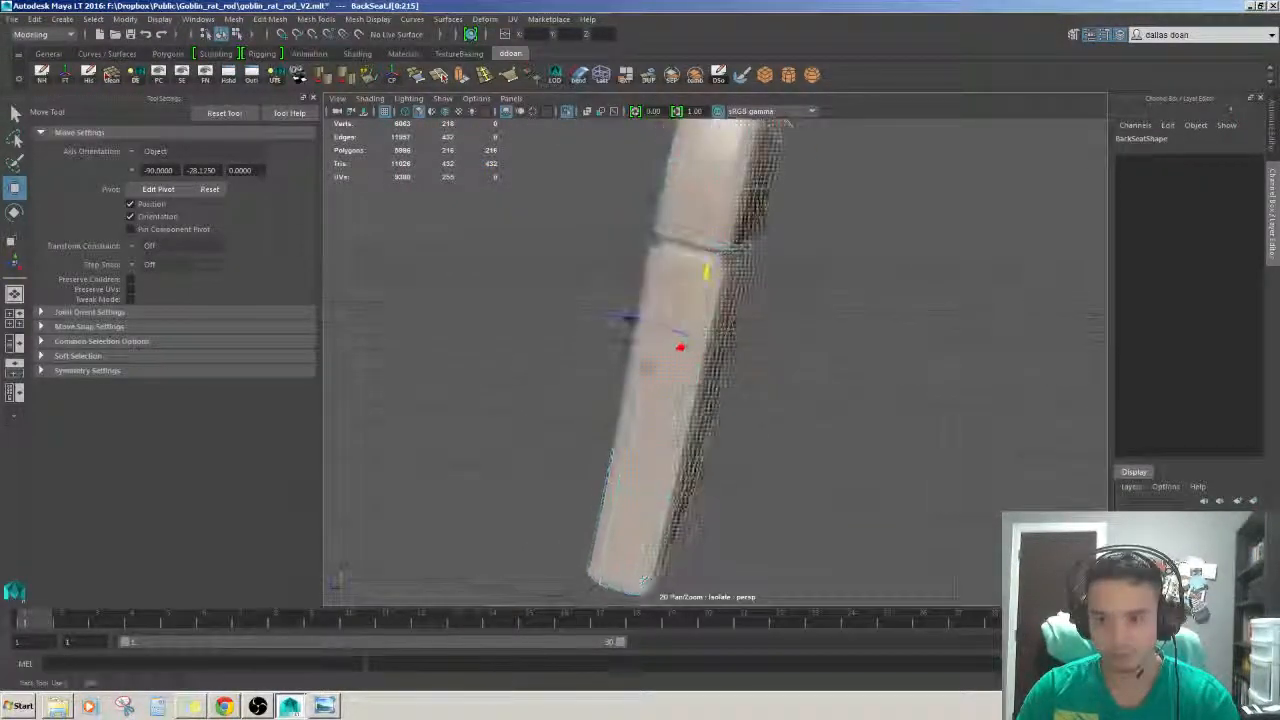
scroll(690, 350, down, 4)
click(762, 360)
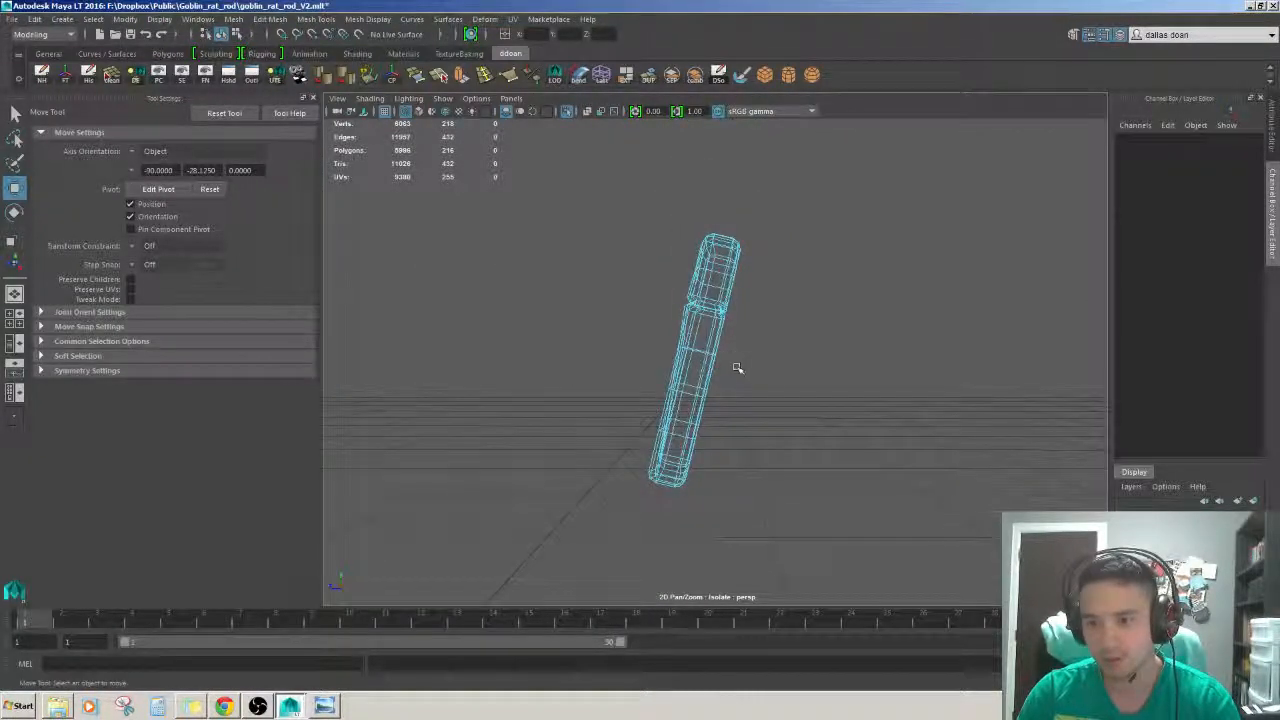
- Select the flat faces down the side of the lower cushion in shaded display
click(707, 335)
alt+drag(710, 337, 674, 326)
scroll(716, 360, up, 5)
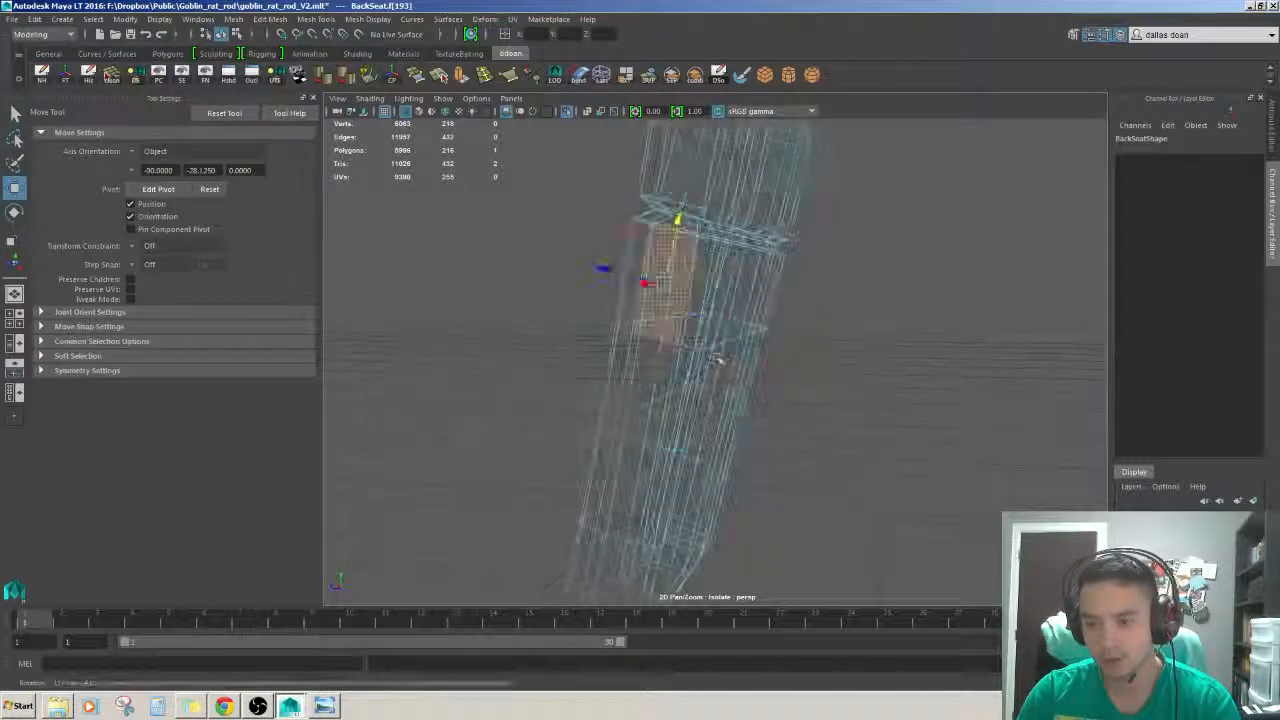
key(5)
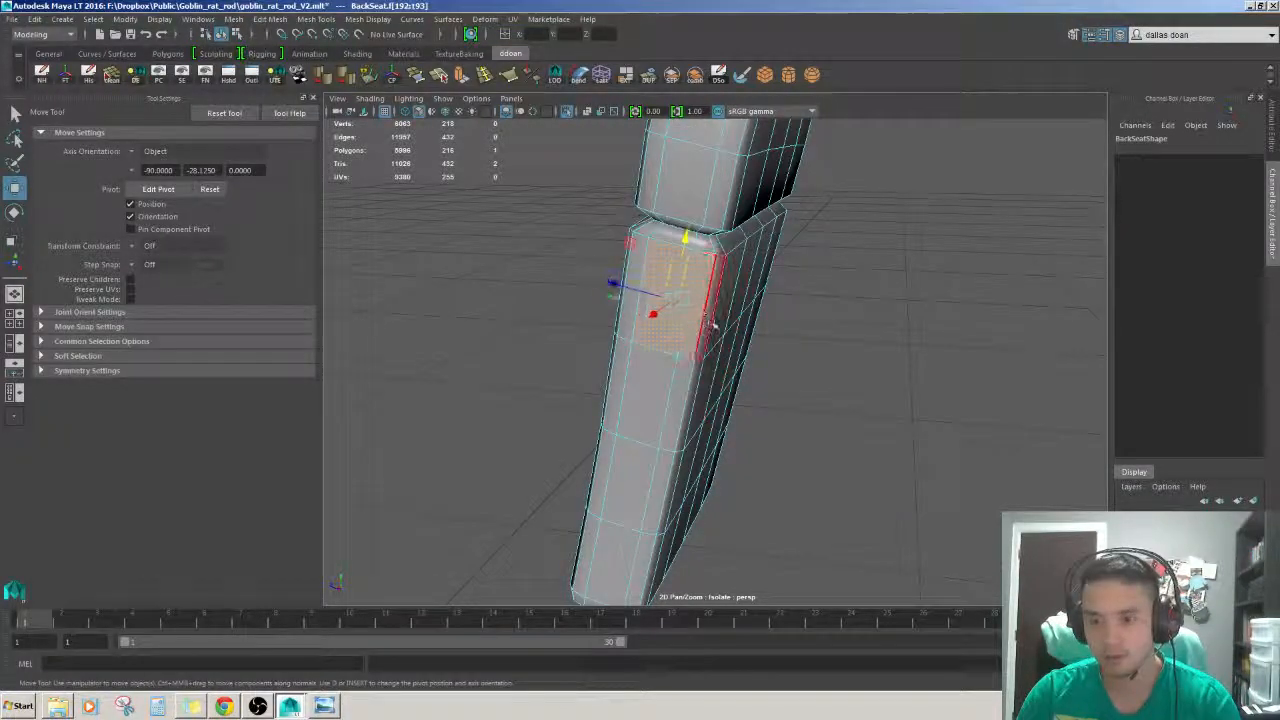
shift+click(676, 394)
shift+click(648, 390)
alt+drag(648, 390, 648, 325)
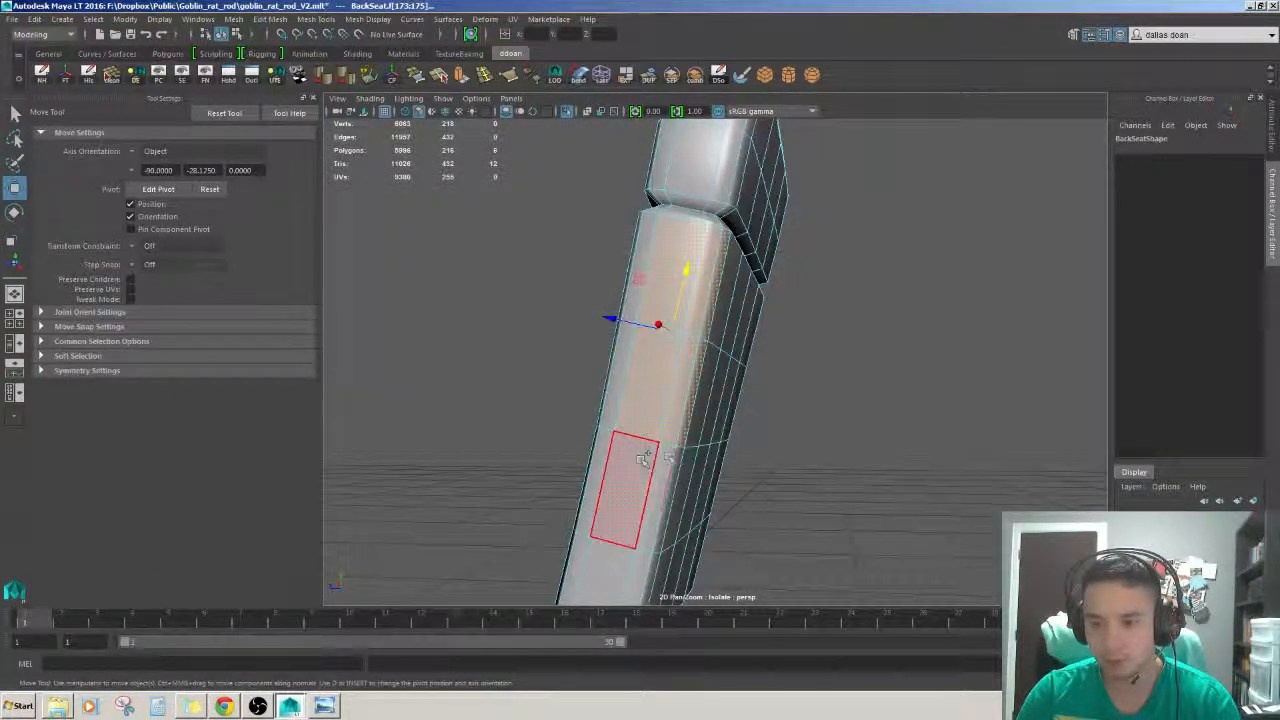
alt+middle_drag(625, 568, 706, 322)
shift+click(708, 265)
alt+drag(748, 276, 736, 380)
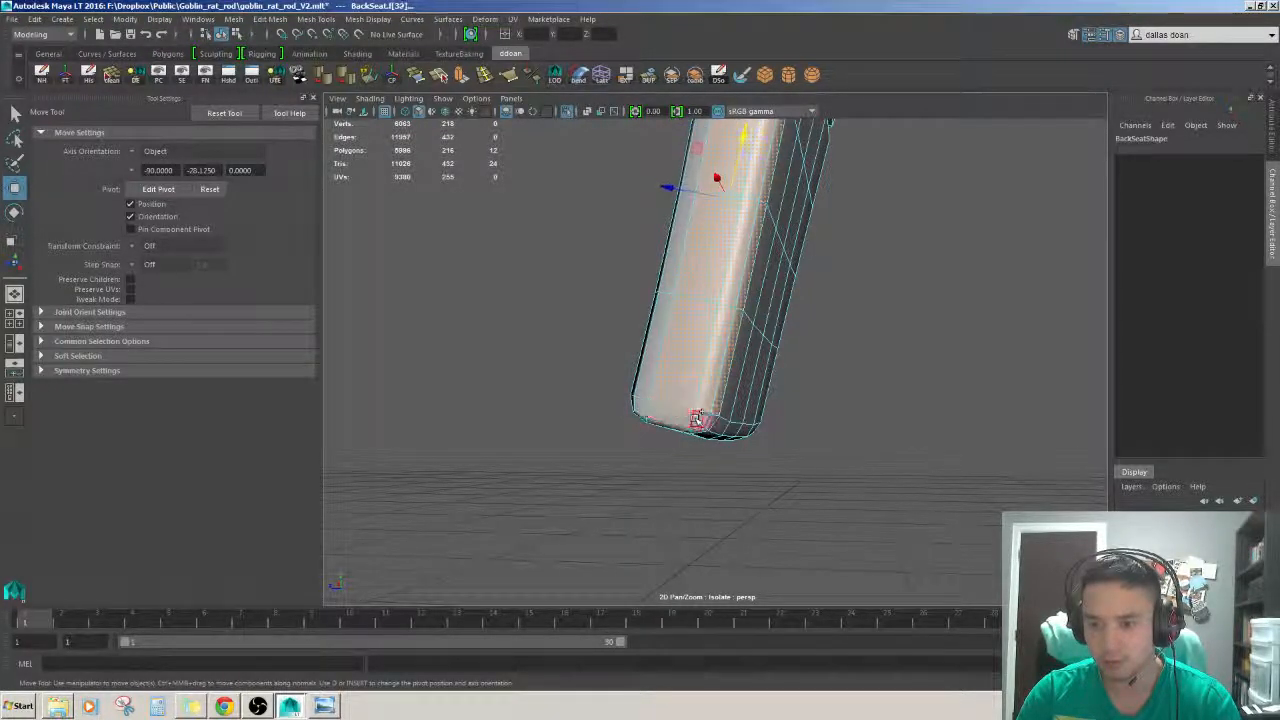
shift+click(712, 420)
- Delete the negative-X half of the seat back's faces up to its vertical centre line
alt+drag(712, 420, 743, 440)
alt+right_drag(743, 440, 698, 421)
alt+middle_drag(698, 421, 770, 467)
drag(650, 190, 757, 550)
alt+drag(670, 365, 761, 363)
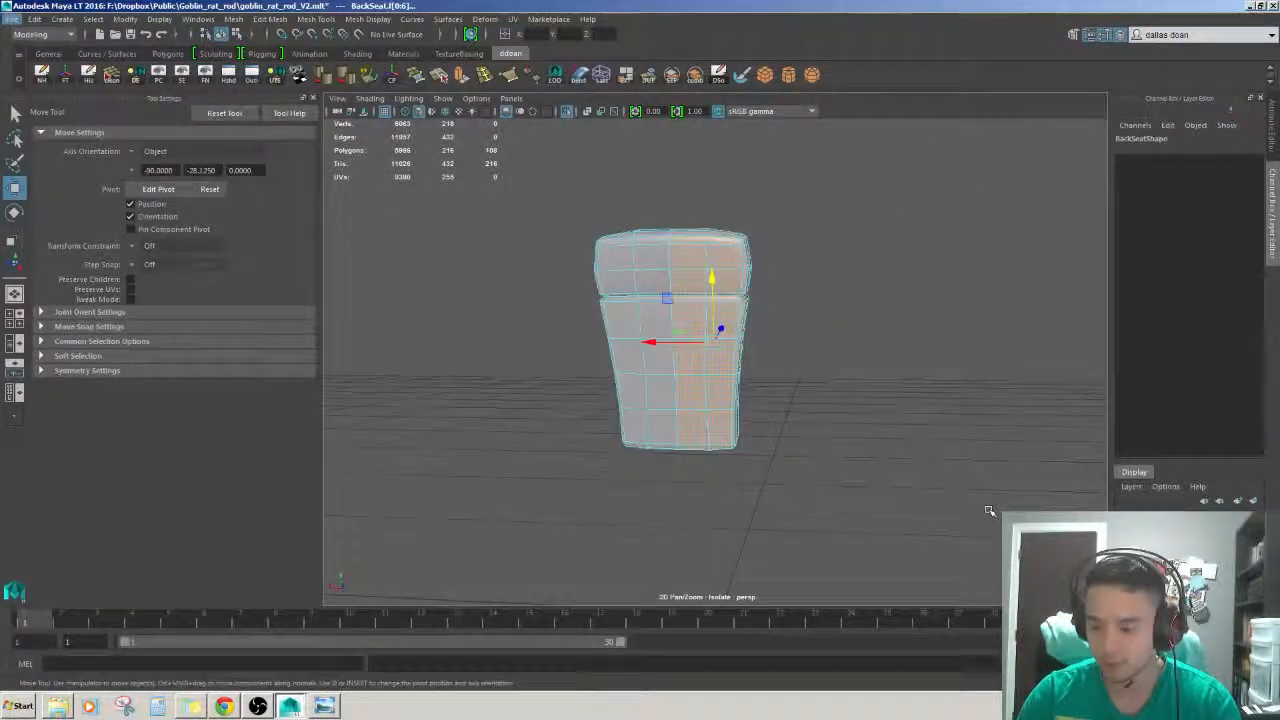
key(Delete)
alt+drag(991, 514, 465, 445)
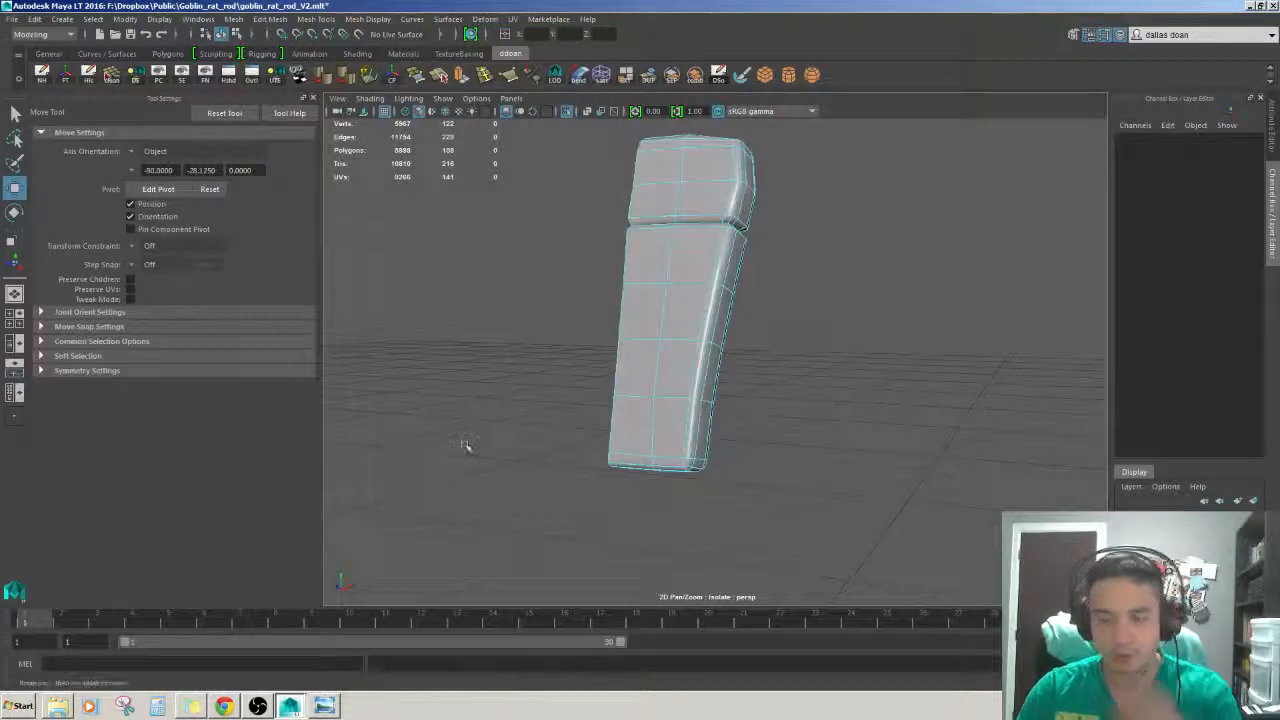
- Select the side faces of the remaining half's lower cushion
scroll(714, 343, up, 8)
scroll(714, 343, down, 9)
alt+drag(714, 343, 759, 295)
scroll(716, 360, up, 3)
click(734, 326)
mouse_move(732, 346)
alt+mouse_down()
mouse_move(720, 347)
mouse_move(754, 339)
alt+mouse_up()
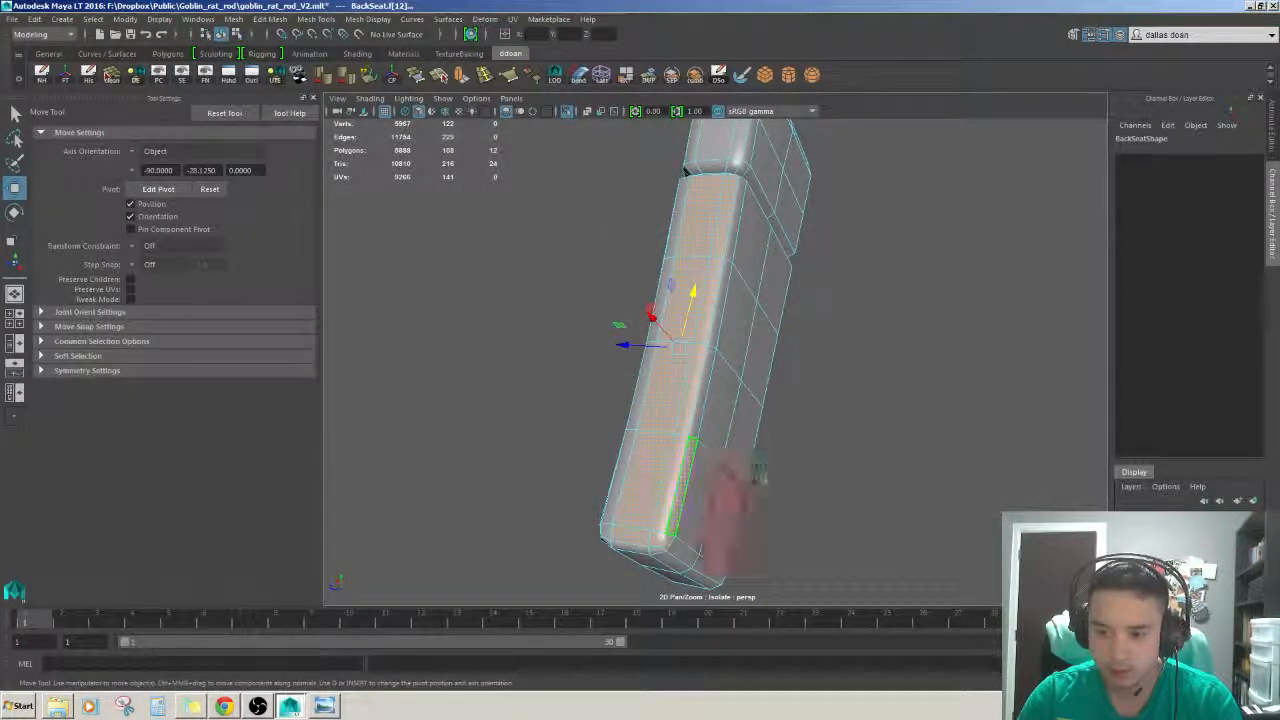
- Add the narrow faces along the rear side edge of the lower cushion to the face selection
alt+drag(760, 475, 697, 408)
alt+middle_drag(705, 390, 697, 477)
scroll(709, 414, up, 4)
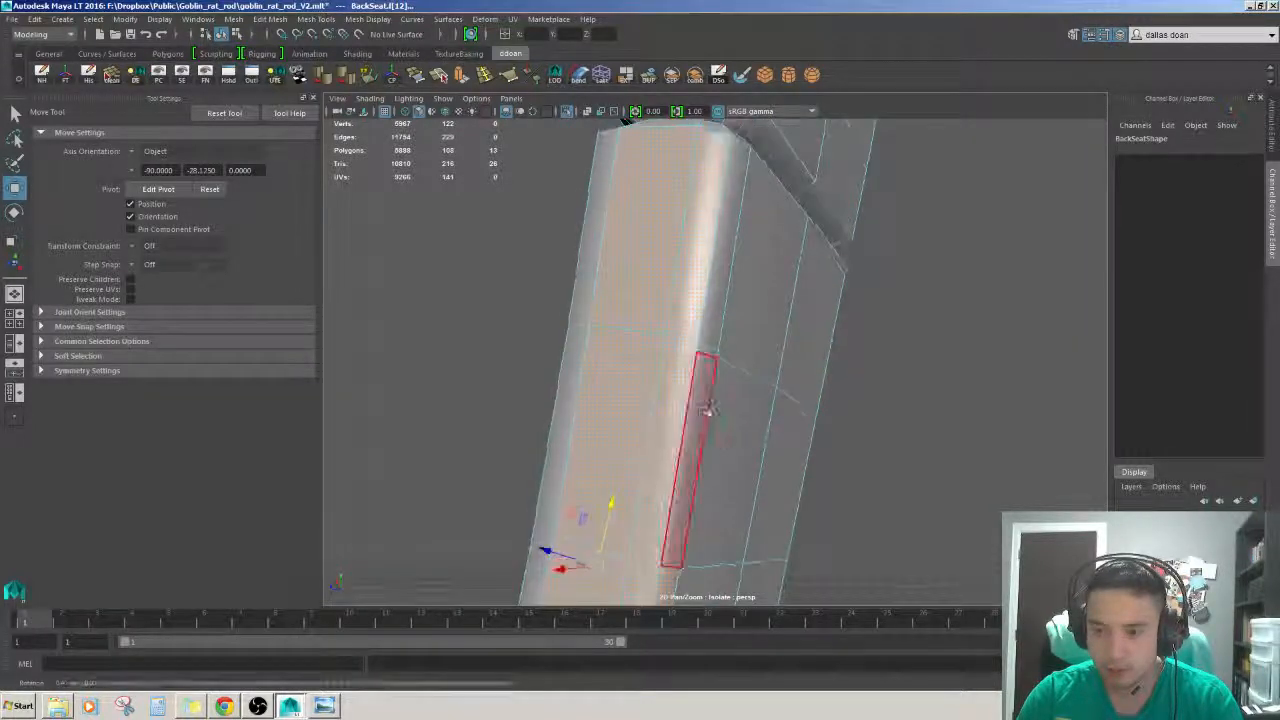
shift+click(709, 414)
scroll(697, 345, down, 5)
shift+click(712, 327)
scroll(712, 327, up, 3)
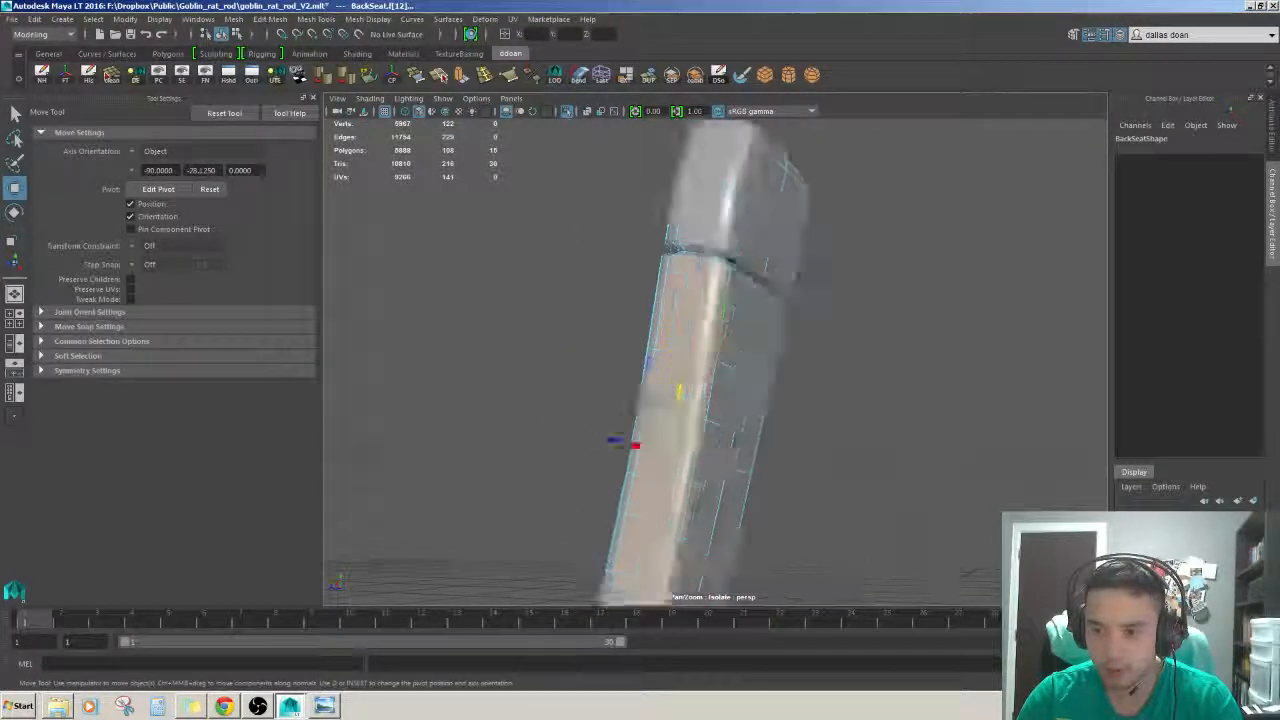
shift+click(706, 375)
- Extrude the selected side faces outward by about 0.025 in X
scroll(706, 375, down, 5)
alt+drag(712, 340, 811, 420)
scroll(839, 408, up, 3)
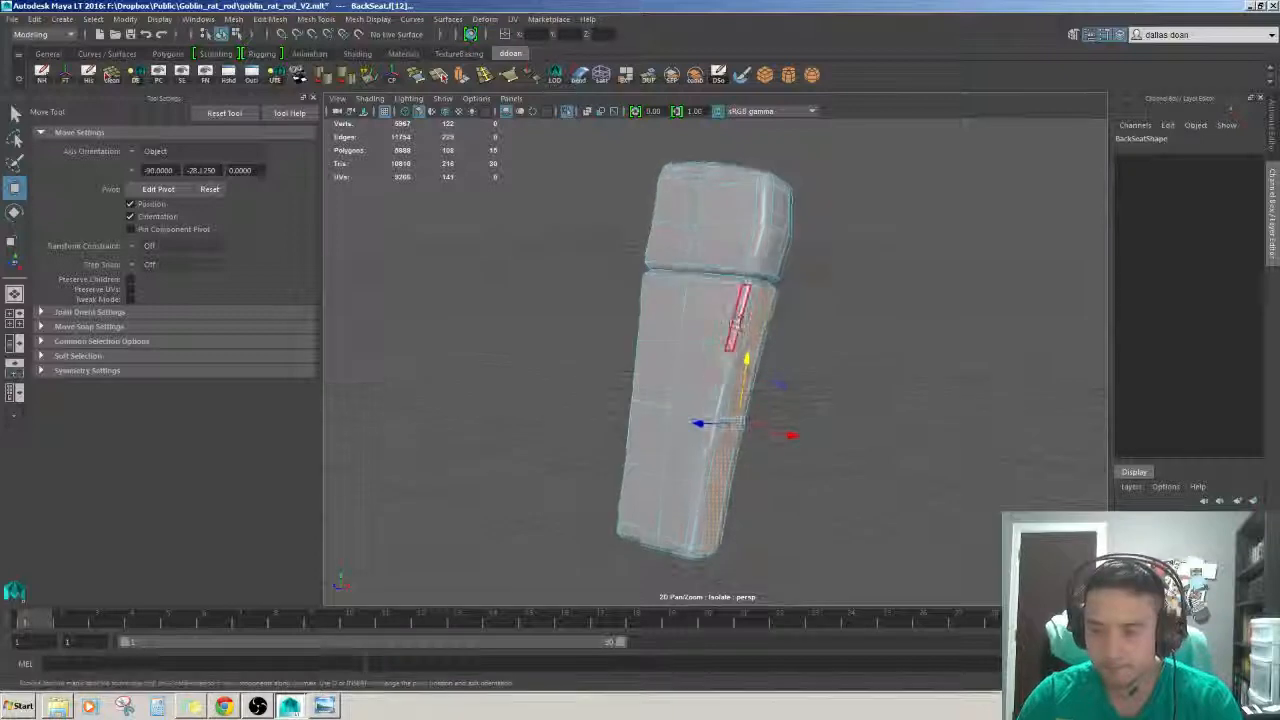
key(ctrl+e)
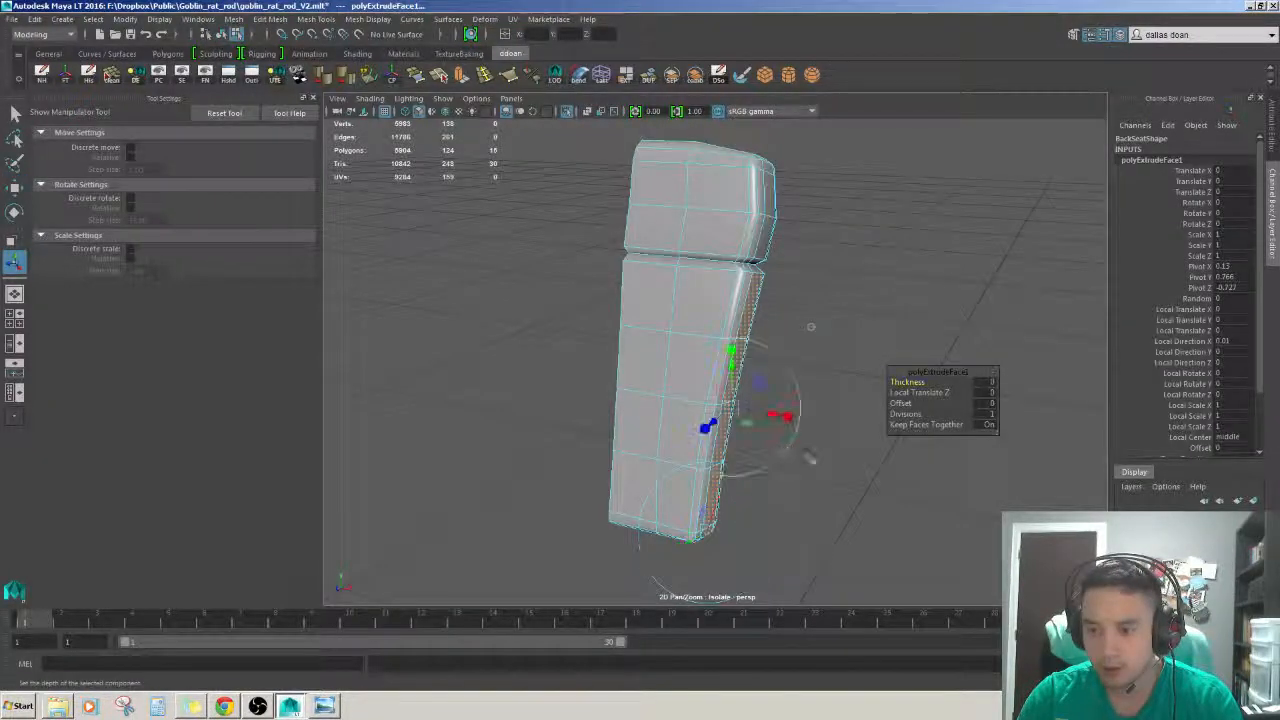
alt+drag(811, 458, 871, 456)
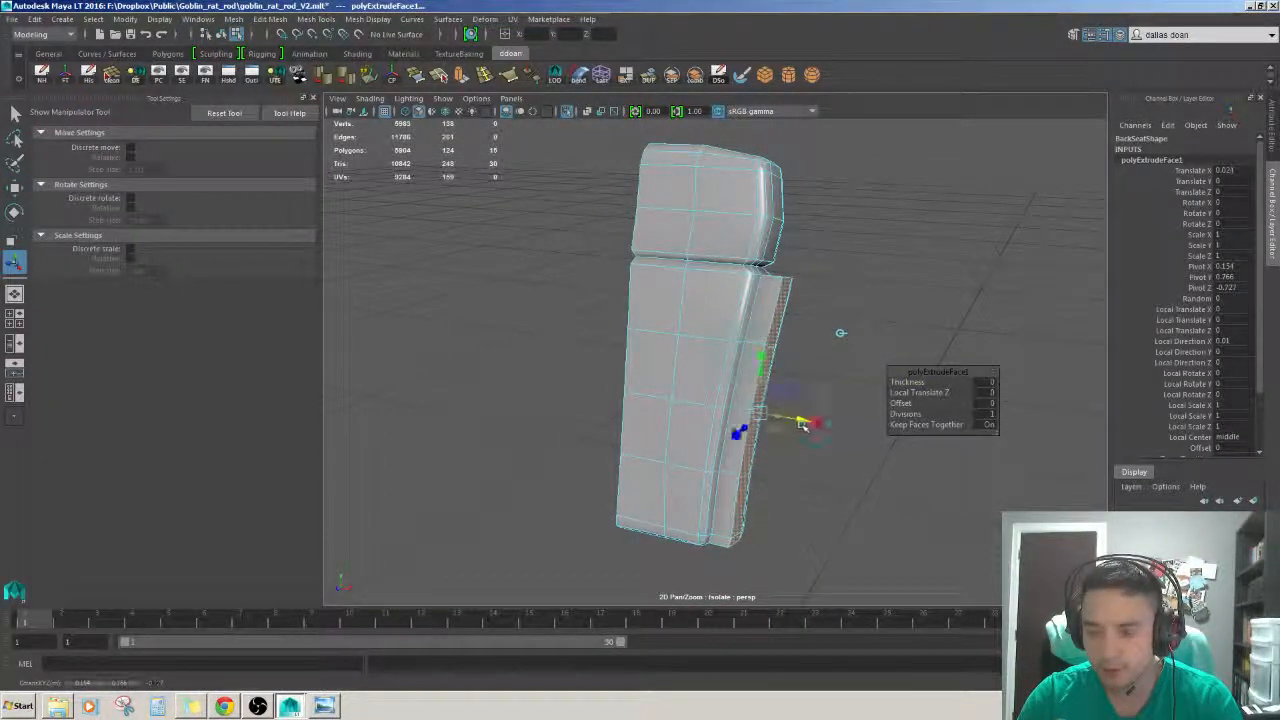
scroll(729, 437, down, 8)
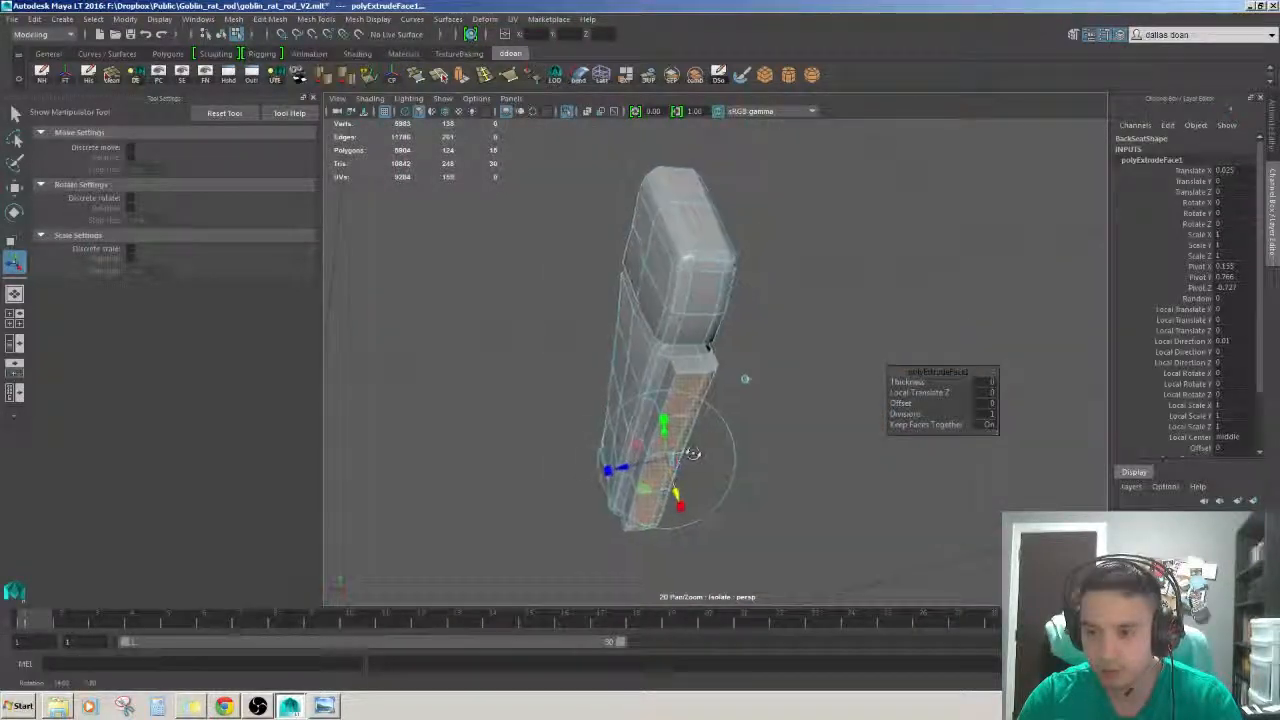
alt+drag(692, 453, 702, 381)
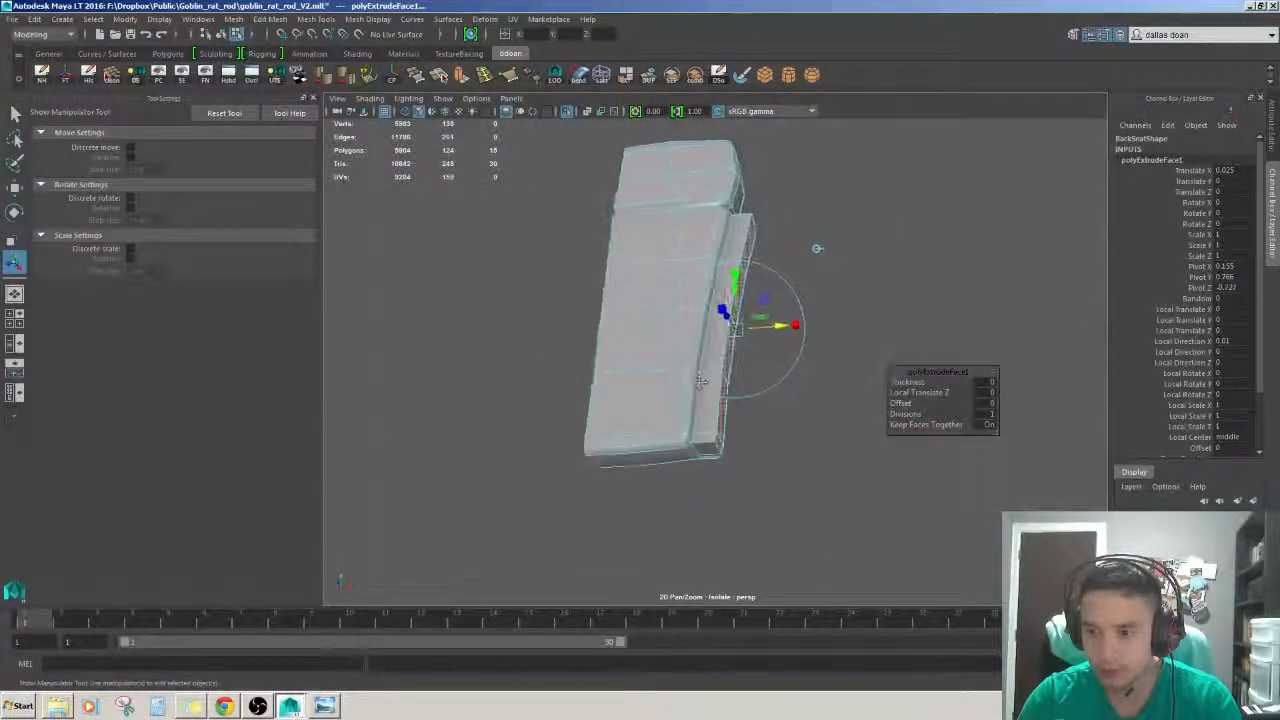
alt+drag(822, 261, 686, 343)
- Show the whole car again and put the seat back into component selection
key(F8)
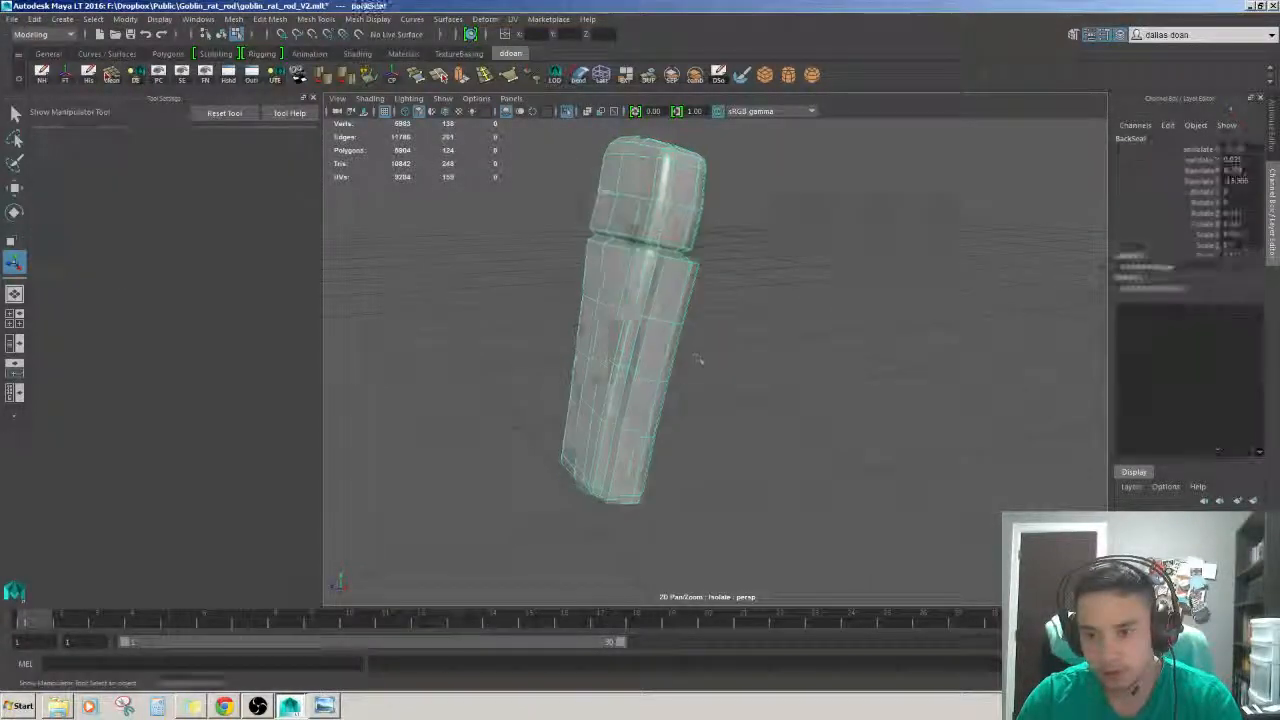
click(771, 339)
key(ctrl+1)
alt+drag(768, 340, 727, 312)
click(717, 340)
scroll(714, 335, up, 5)
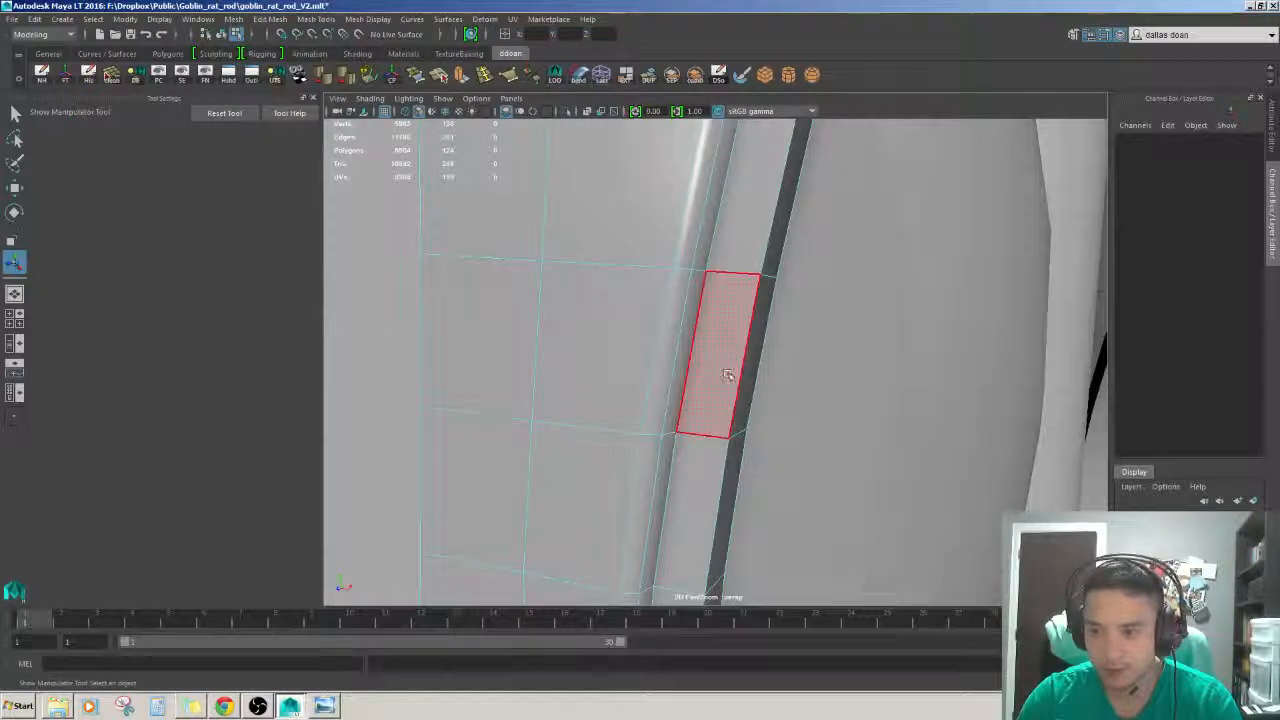
key(F8)
alt+drag(728, 375, 695, 386)
scroll(705, 388, down, 5)
key(F8)
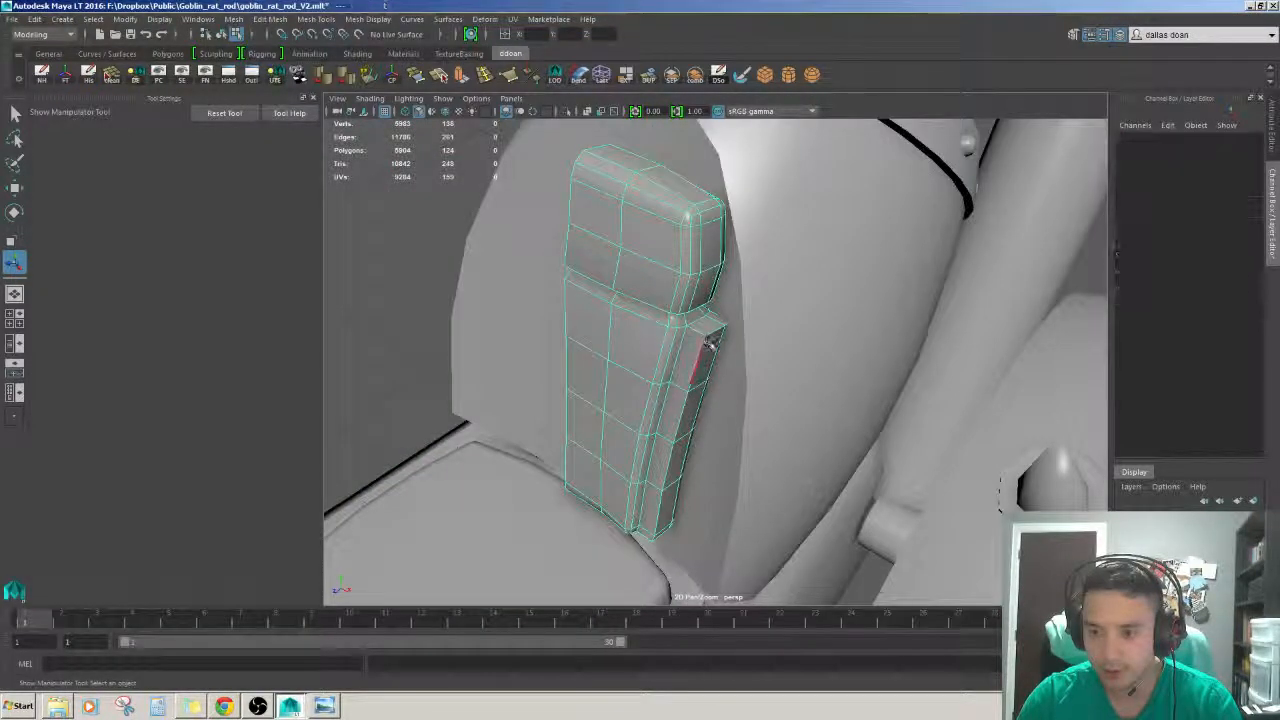
- Bevel the outer front edge of the side extrusion with a fraction of 0.2 and 2 segments
click(707, 343)
alt+drag(707, 343, 697, 380)
alt+drag(688, 428, 634, 505)
scroll(634, 505, up, 4)
scroll(638, 522, up, 2)
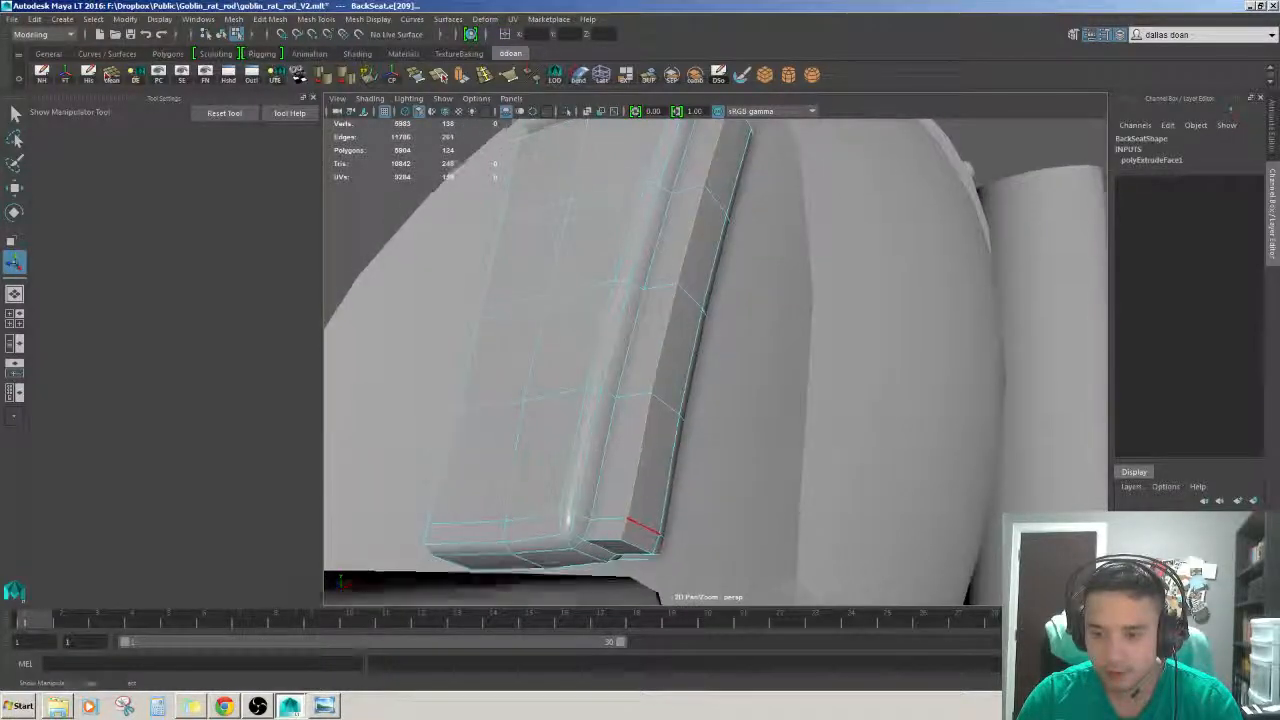
shift+click(630, 545)
key(ctrl+b)
mouse_move(707, 411)
alt+mouse_down()
mouse_move(694, 414)
mouse_move(694, 437)
mouse_move(702, 430)
alt+mouse_up()
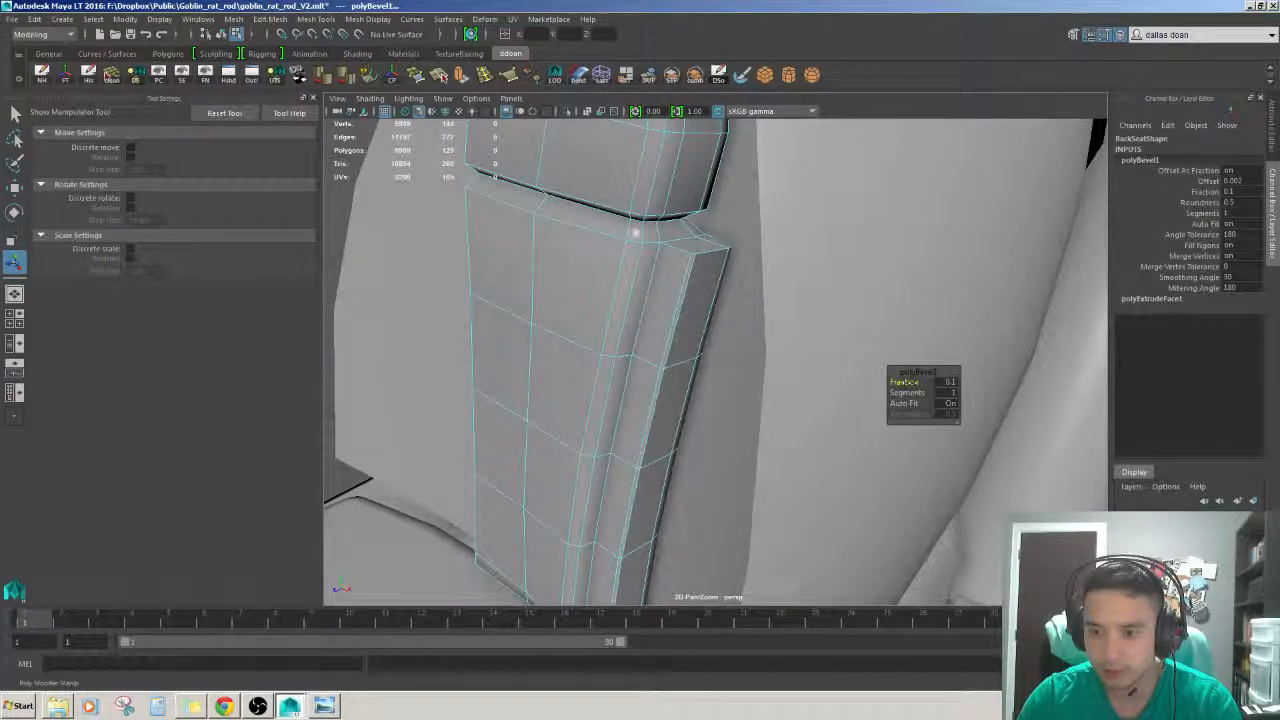
alt+drag(962, 392, 967, 397)
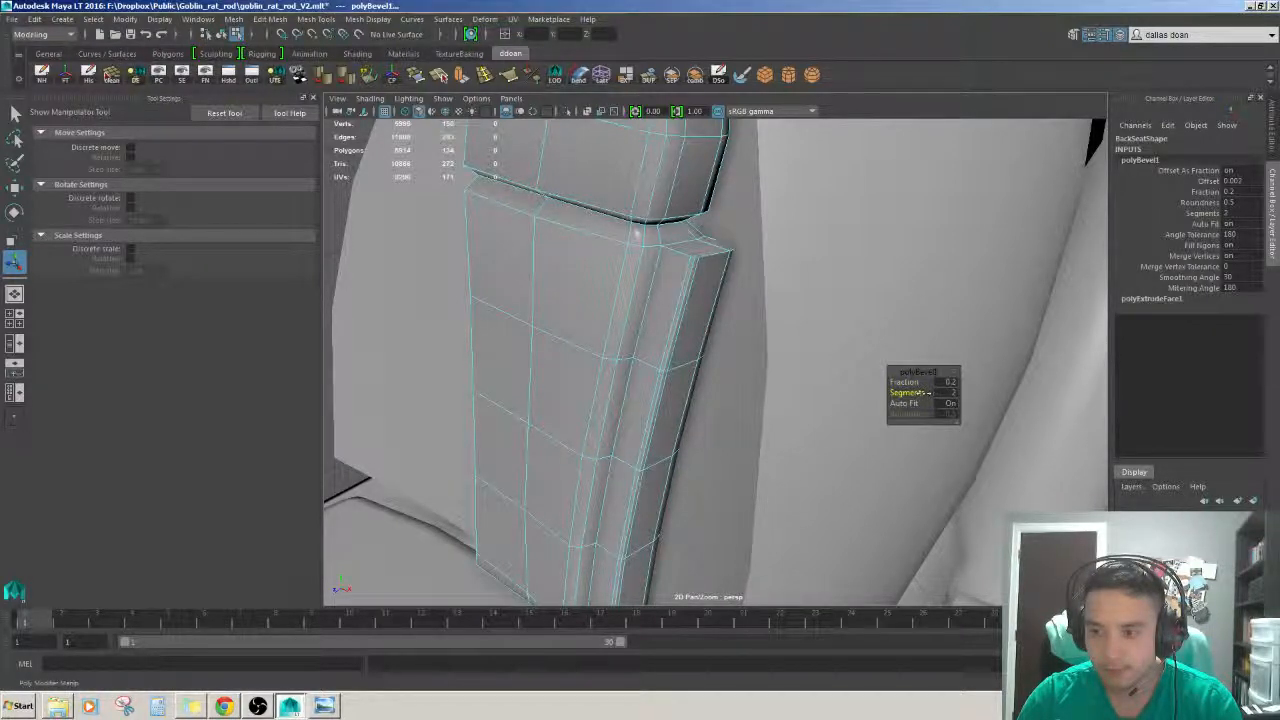
- Examine the bevelled edge of the side extrusion up close in object mode
scroll(928, 393, up, 5)
scroll(700, 390, down, 7)
alt+drag(700, 380, 680, 397)
scroll(694, 408, up, 4)
key(F8)
scroll(694, 440, down, 5)
scroll(689, 405, up, 5)
scroll(674, 396, up, 5)
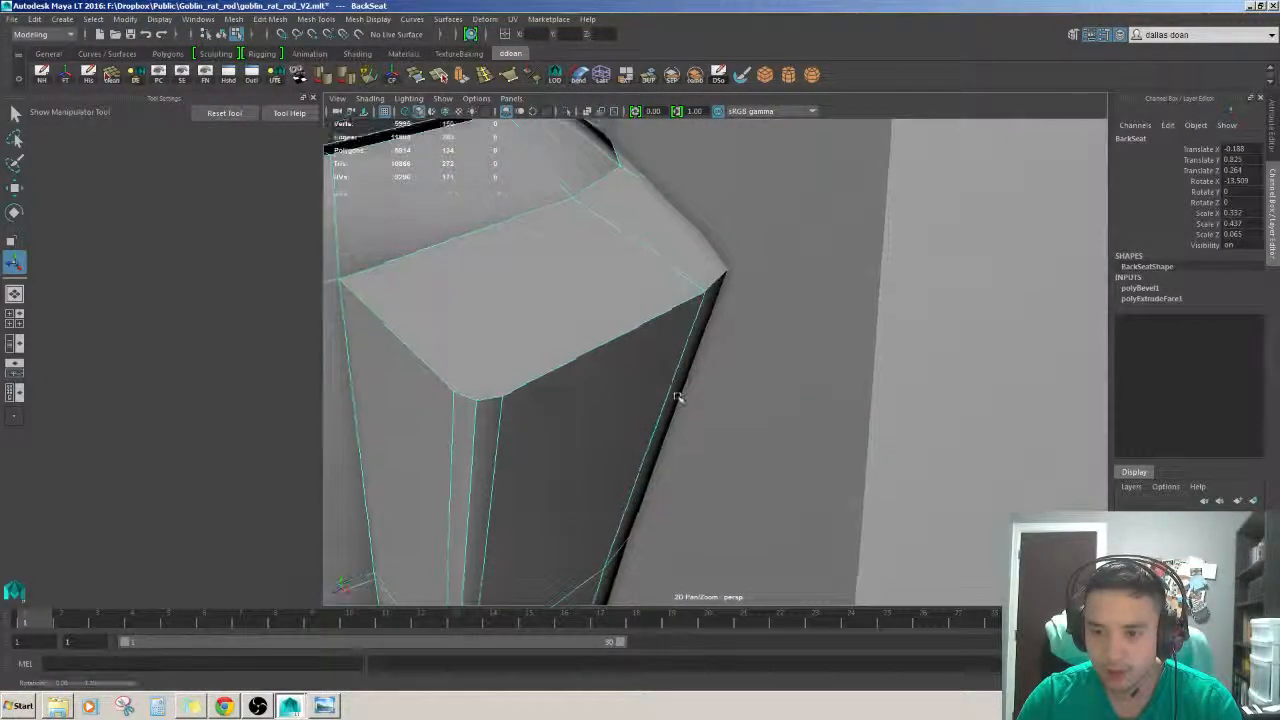
- Reduce the side extrusion's bevel to a single segment and return to component selection
key(t)
middle_drag(678, 397, 598, 377)
scroll(600, 377, down, 5)
alt+drag(600, 377, 681, 376)
scroll(676, 356, up, 3)
key(F8)
scroll(692, 346, down, 5)
key(F9)
scroll(681, 376, up, 10)
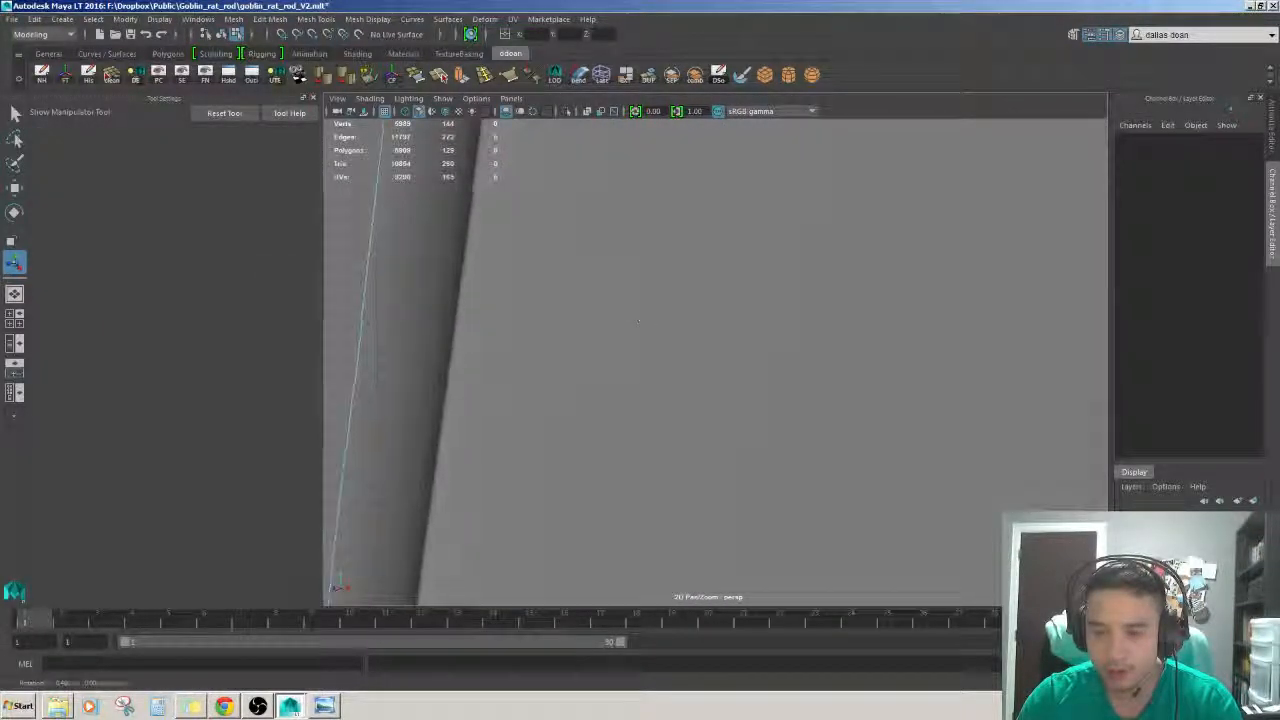
- Cut two edges across the side extrusion's top cap from the bevel's corners with Multi-Cut
scroll(685, 330, down, 7)
alt+drag(688, 322, 694, 366)
scroll(694, 366, up, 4)
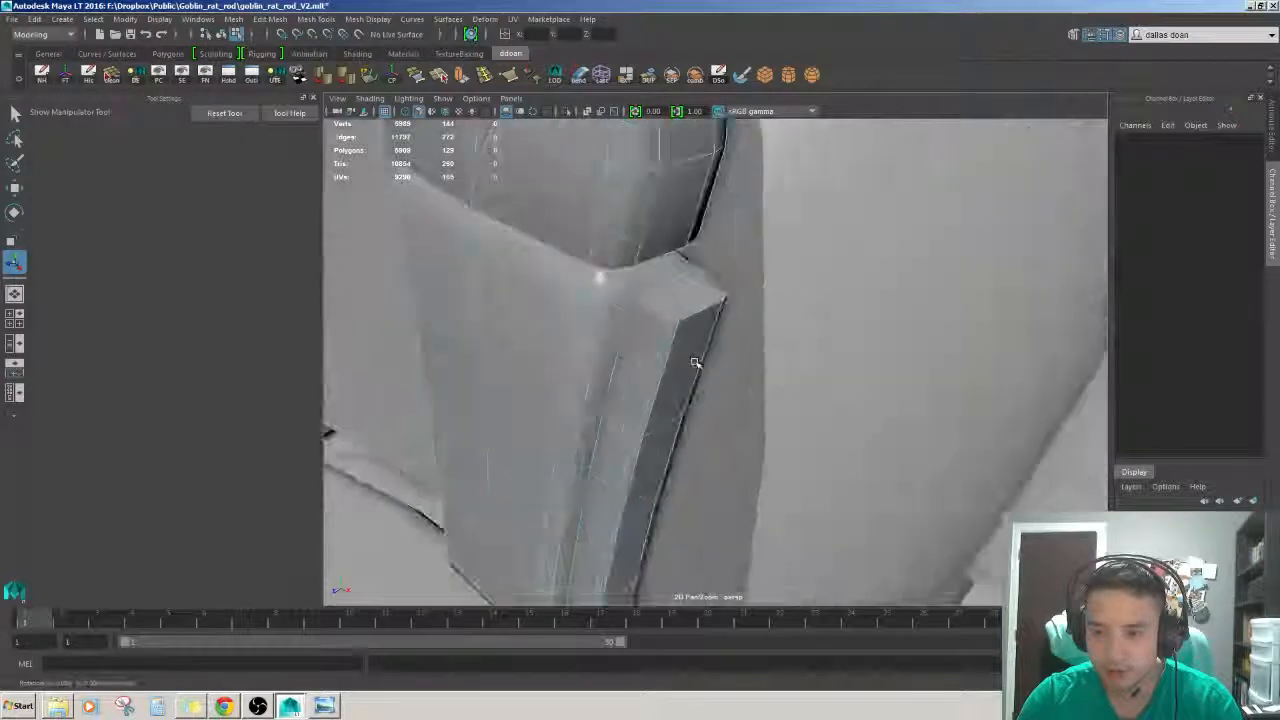
key(ctrl+shift+x)
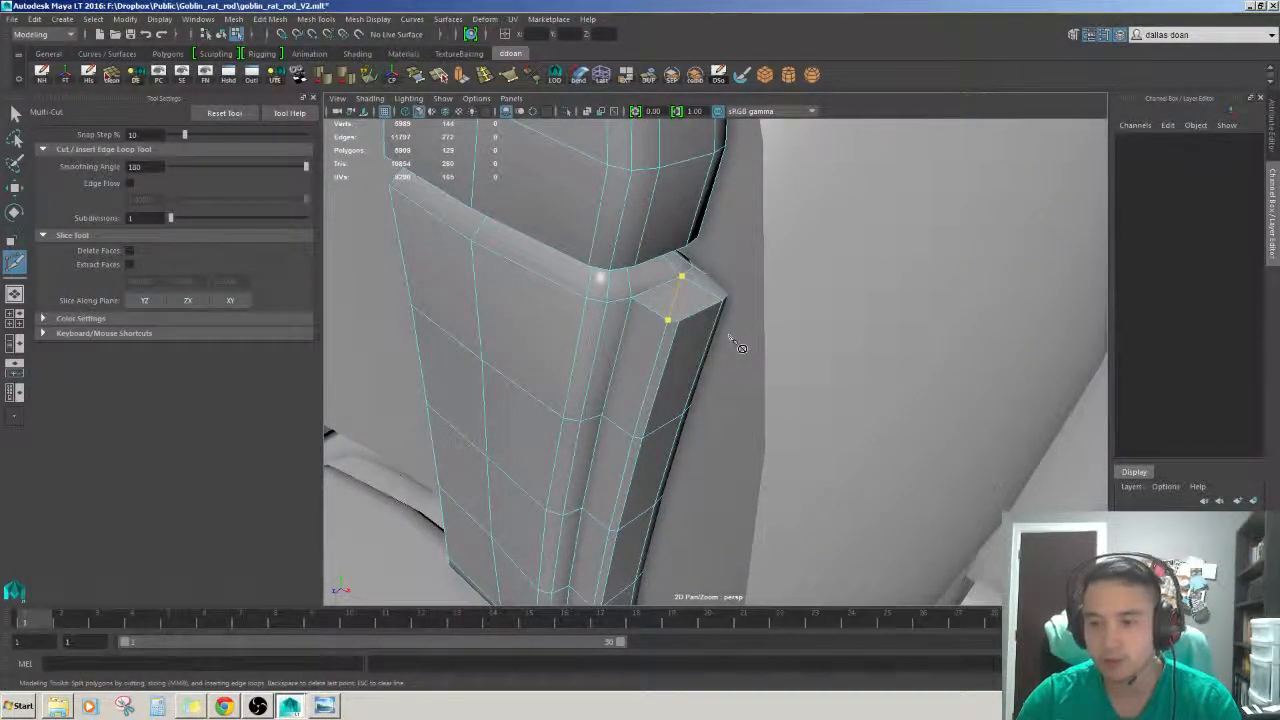
right_click(730, 337)
scroll(730, 337, up, 8)
scroll(686, 351, down, 8)
alt+drag(686, 351, 688, 364)
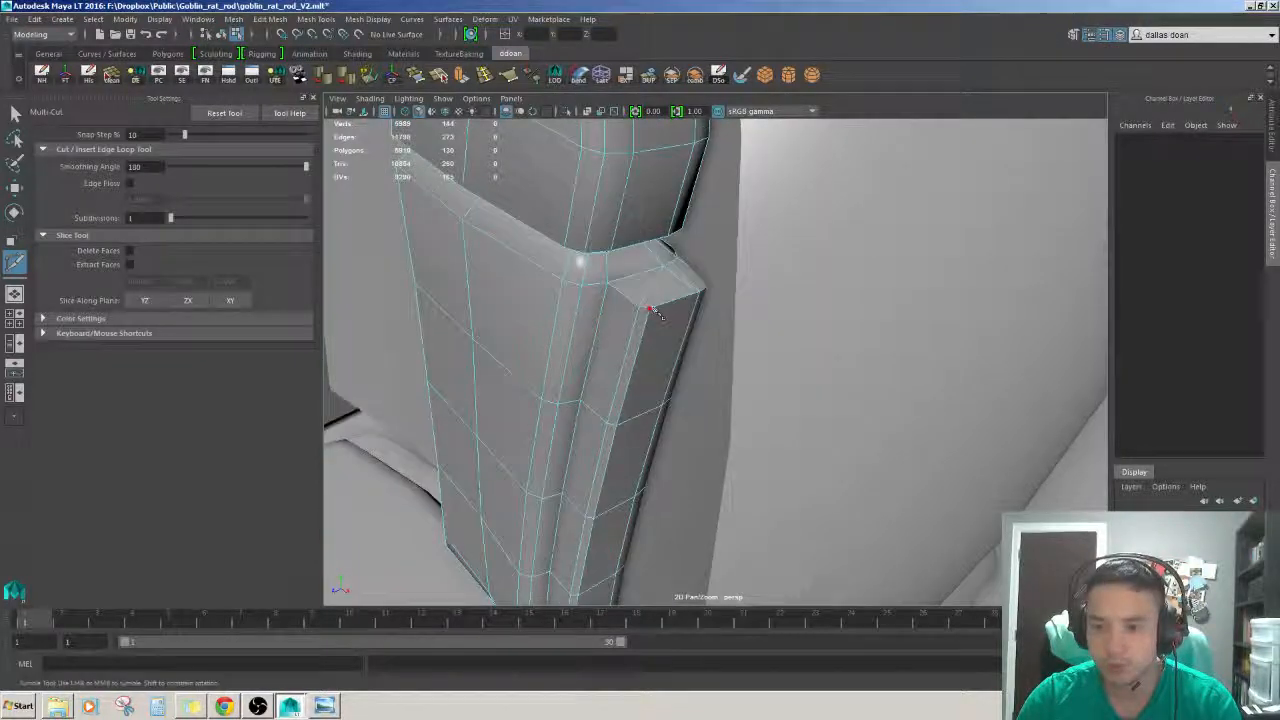
alt+drag(729, 285, 655, 298)
- Select the long bevel edges running down the side extrusion's front corner and soften them
key(w)
click(636, 283)
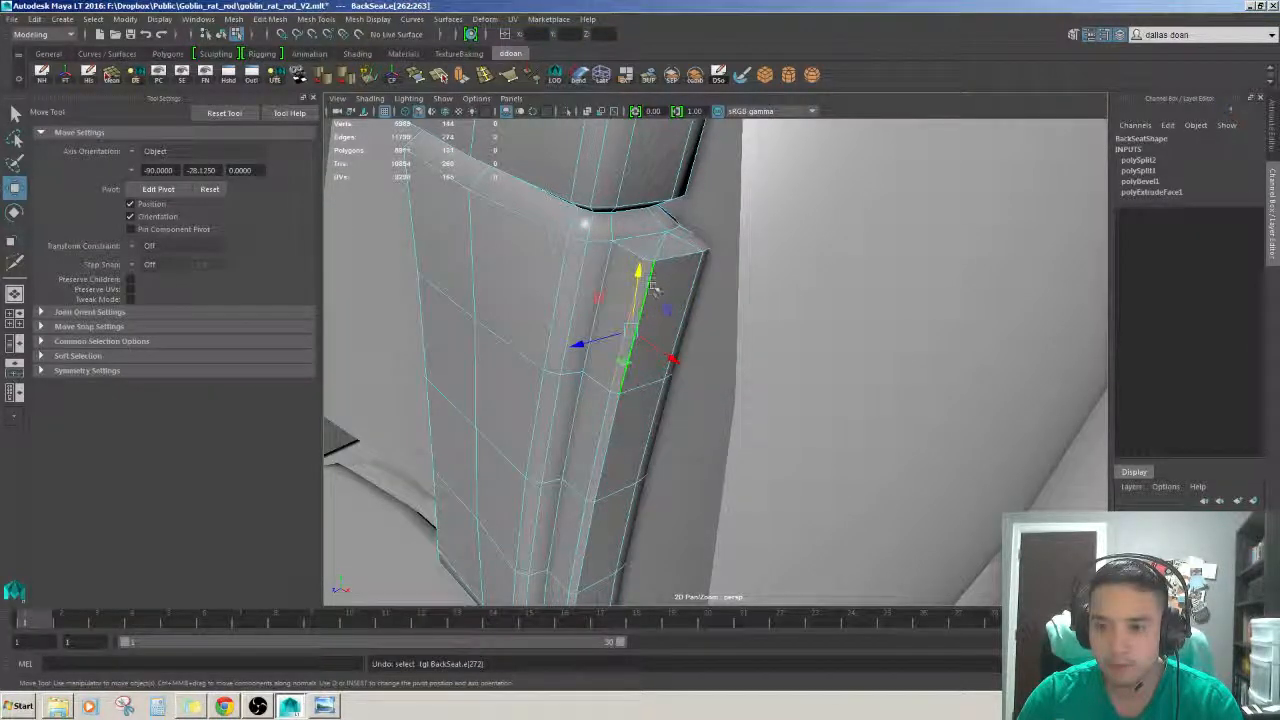
scroll(652, 287, up, 3)
alt+drag(652, 287, 705, 270)
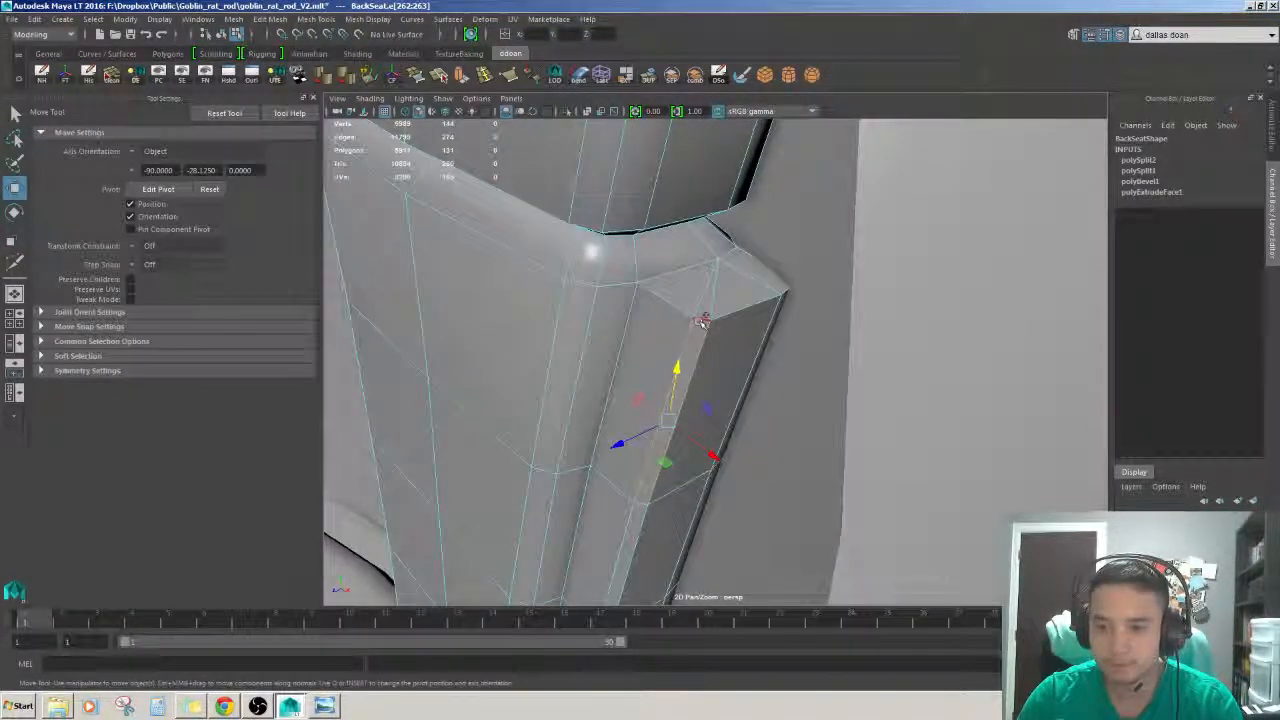
shift+click(702, 321)
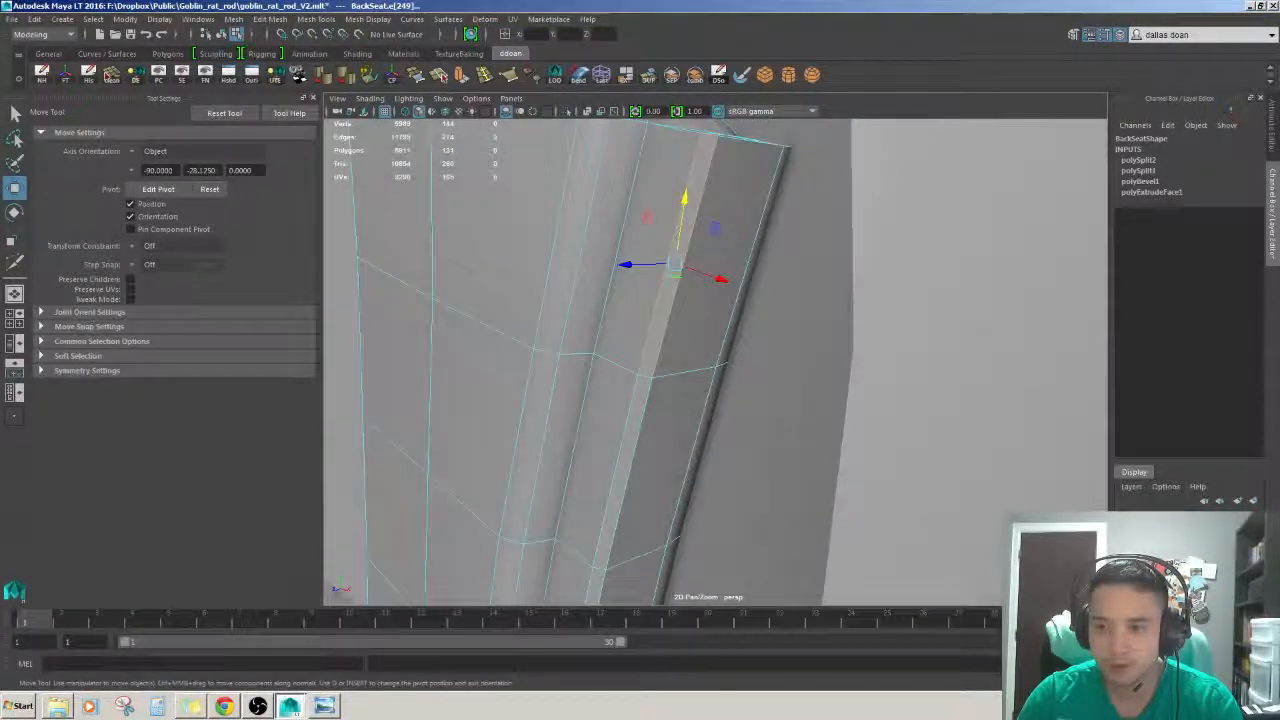
alt+drag(649, 403, 729, 283)
shift+click(703, 386)
shift+click(720, 354)
alt+drag(720, 354, 708, 230)
shift+click(679, 392)
alt+drag(679, 392, 706, 320)
shift+click(706, 320)
shift+right_drag(814, 308, 840, 305)
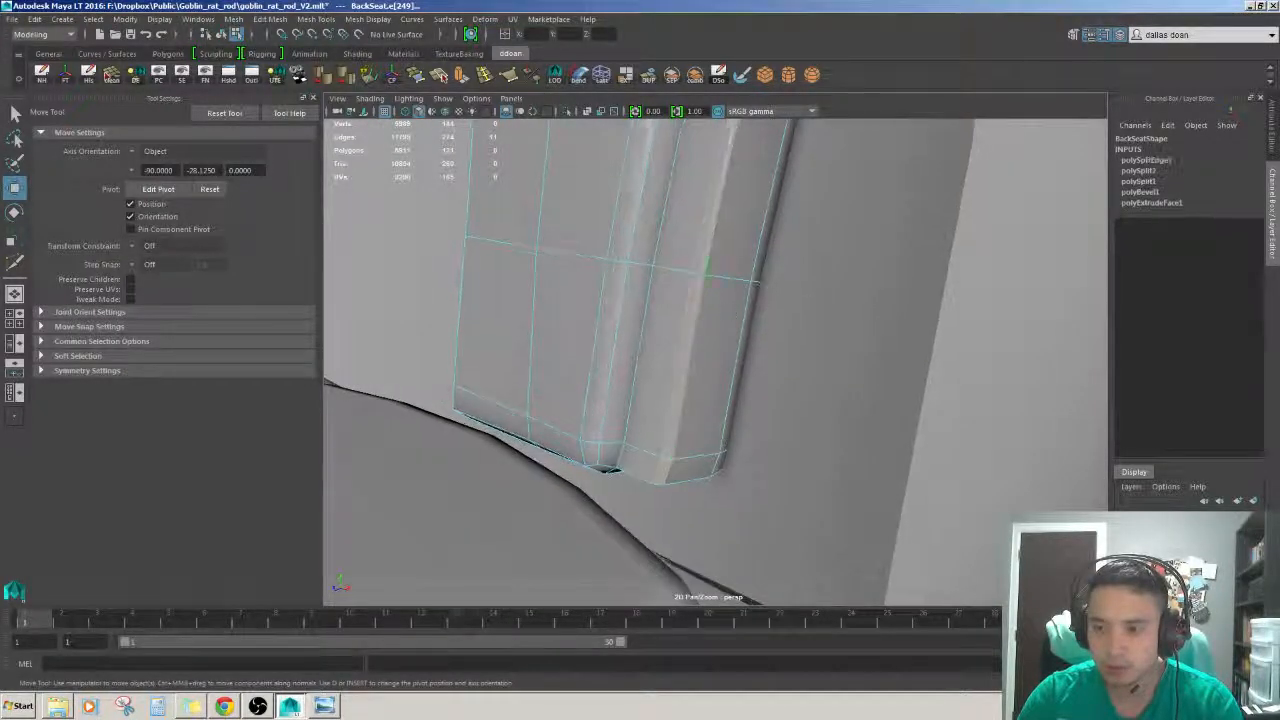
right_drag(723, 245, 760, 208)
- Isolate the seat back and cut two edges across the side extrusion's bottom cap from the bevel's corners with Multi-Cut
alt+drag(760, 208, 711, 232)
key(ctrl+1)
key(f)
alt+right_drag(711, 232, 750, 160)
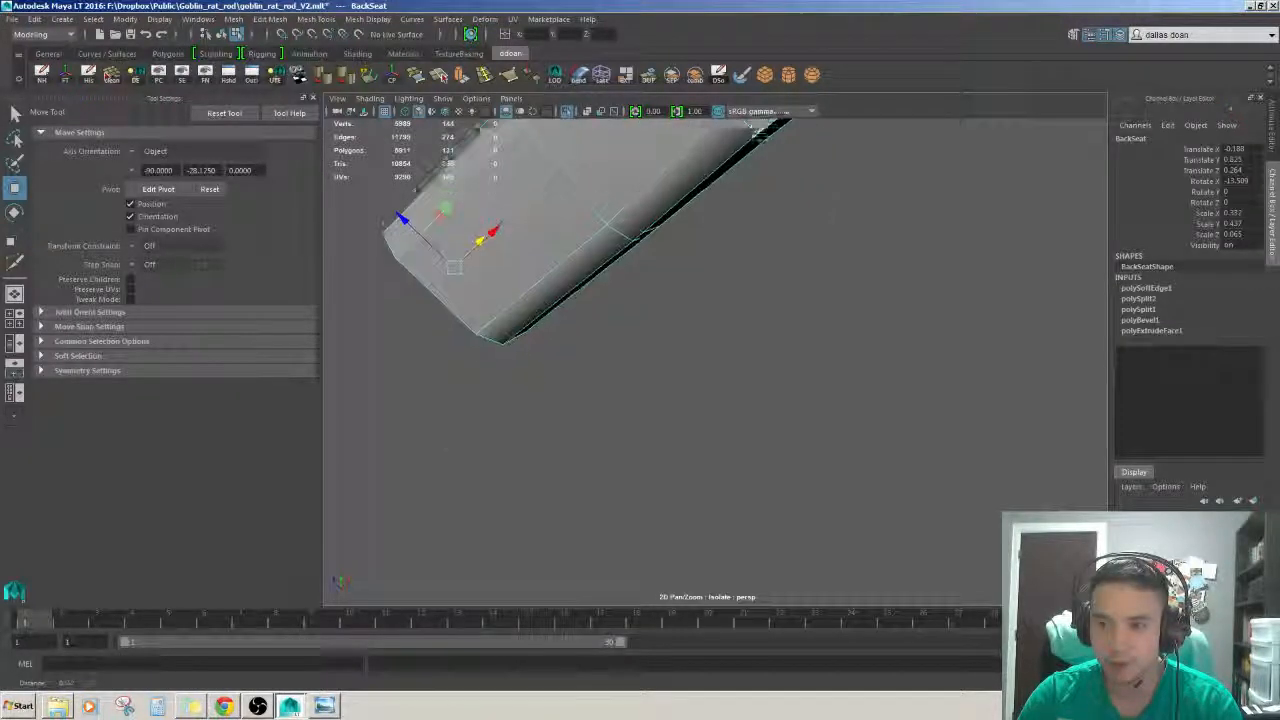
alt+middle_drag(750, 160, 739, 270)
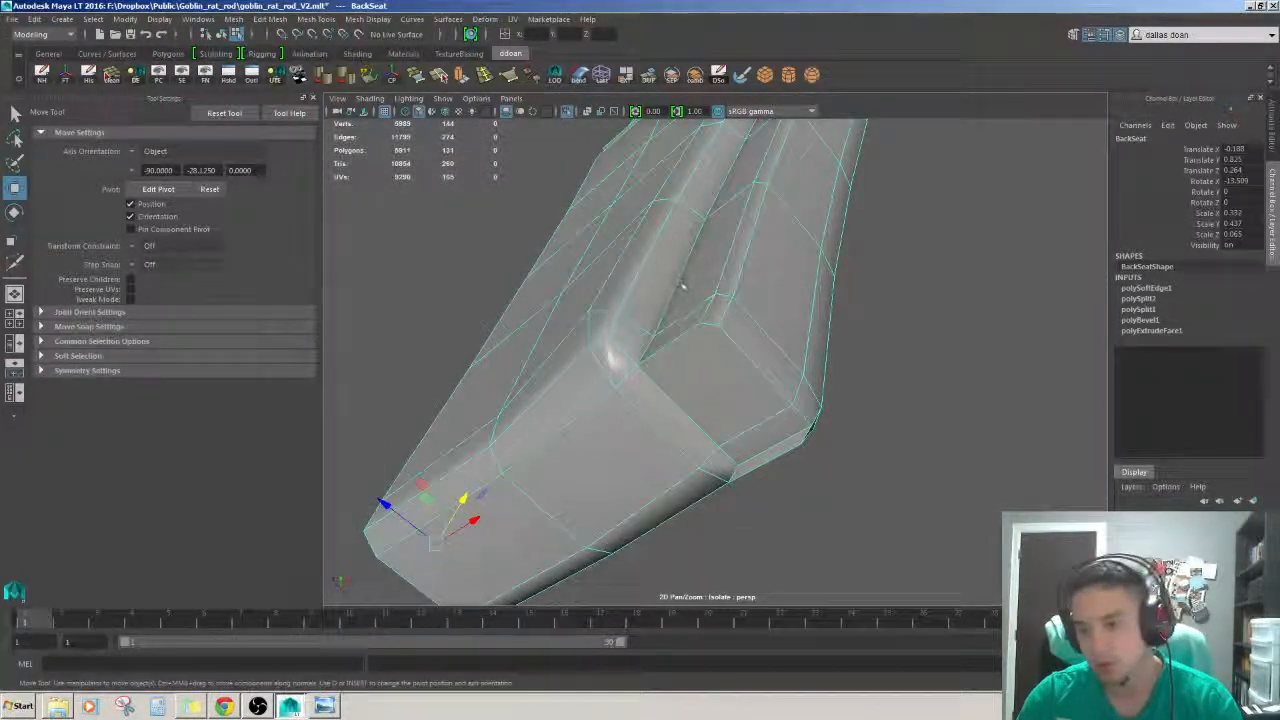
key(ctrl+shift+x)
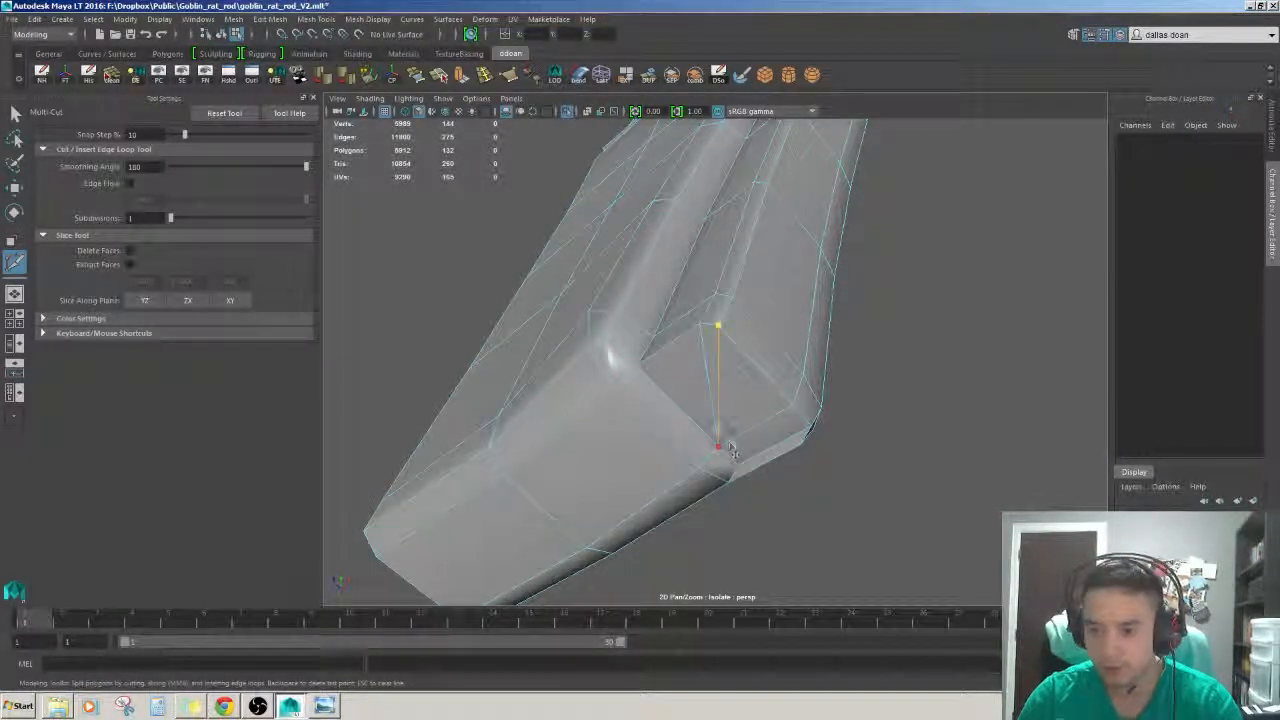
mouse_move(693, 295)
alt+right_down()
mouse_move(600, 290)
mouse_move(700, 309)
alt+right_up()
alt+drag(700, 309, 757, 323)
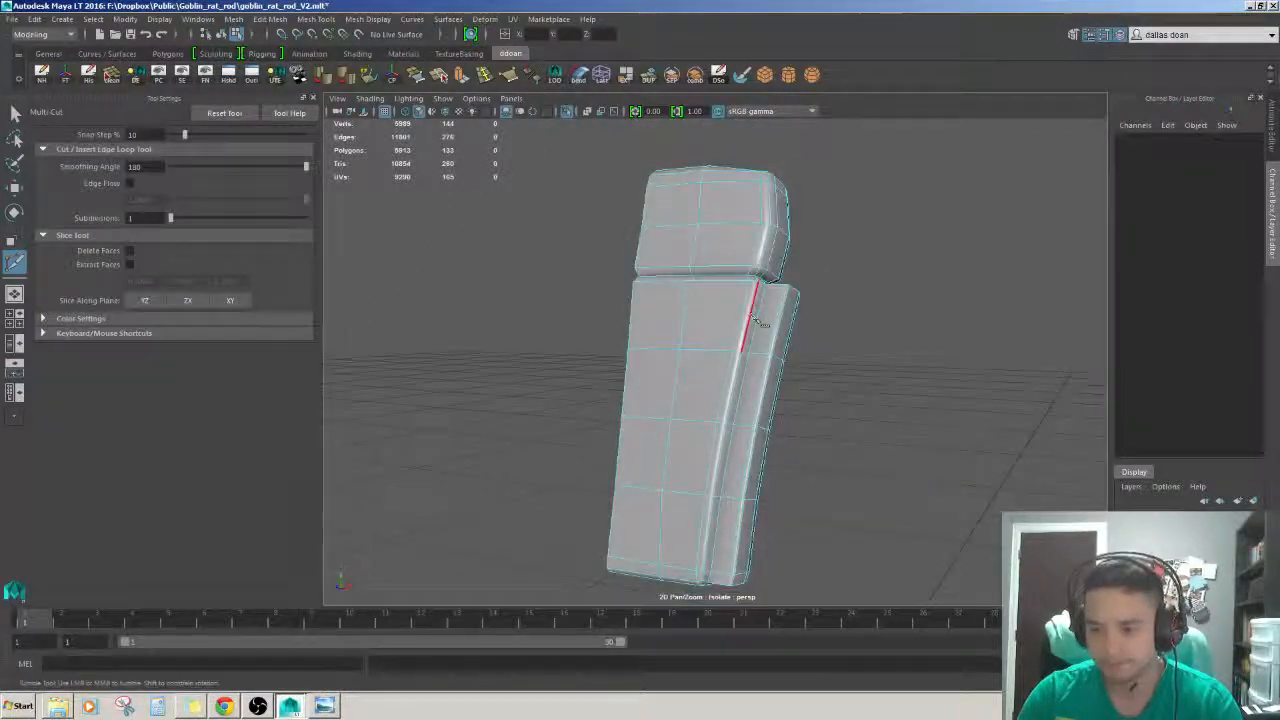
- Delete the seat back's construction history and show it together with the rest of the model again
key(w)
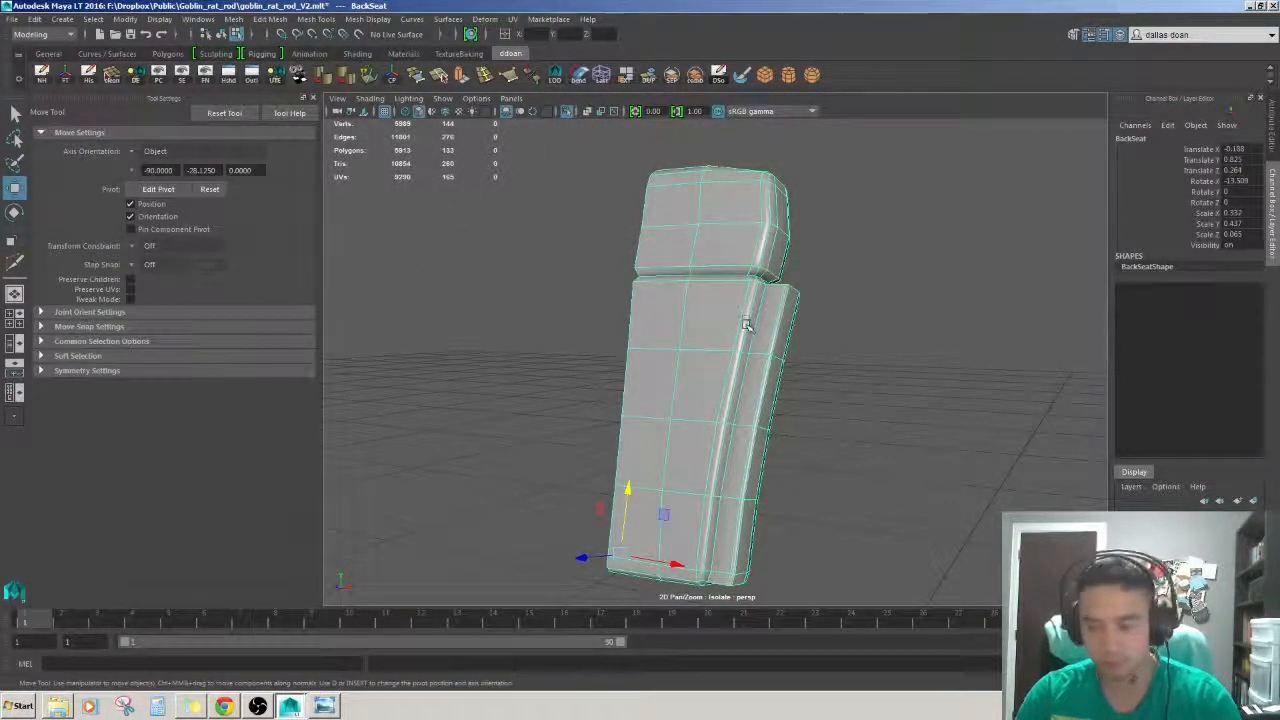
key(ctrl+1)
alt+right_drag(746, 324, 694, 337)
alt+drag(566, 294, 654, 306)
alt+right_drag(654, 306, 764, 152)
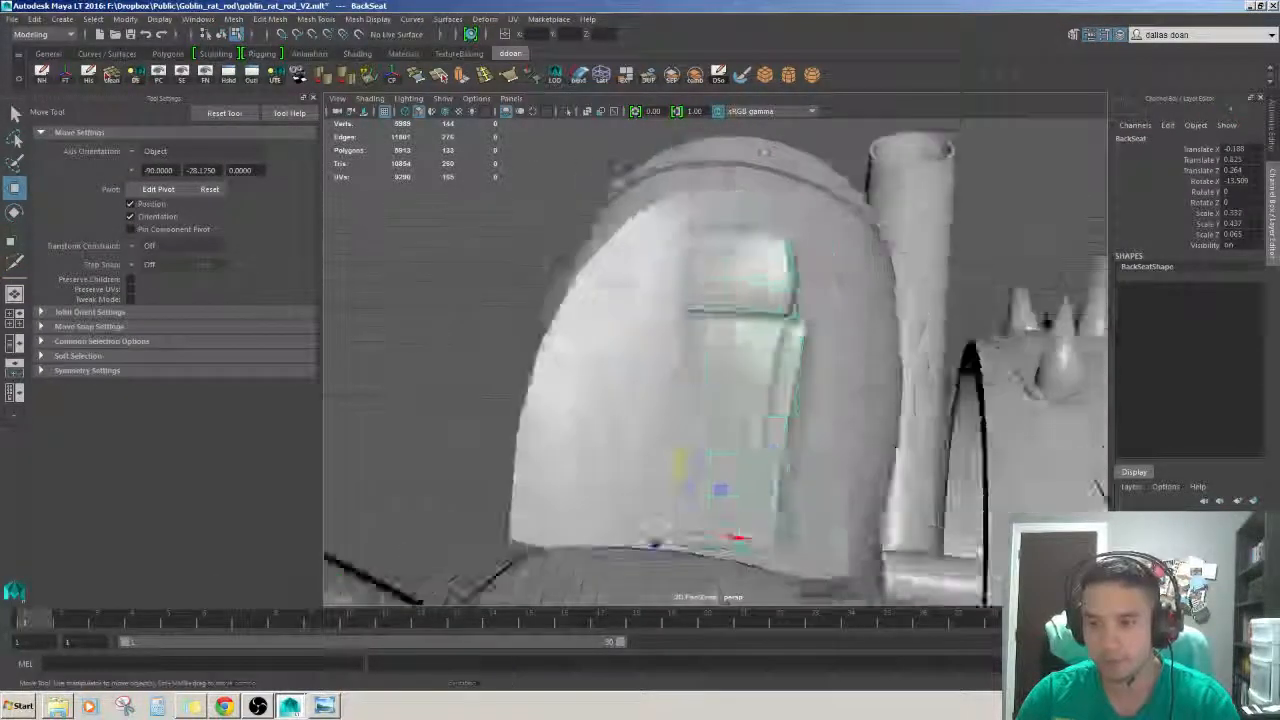
mouse_move(720, 325)
alt+mouse_down()
mouse_move(610, 335)
mouse_move(700, 318)
alt+mouse_up()
alt+right_drag(700, 318, 760, 318)
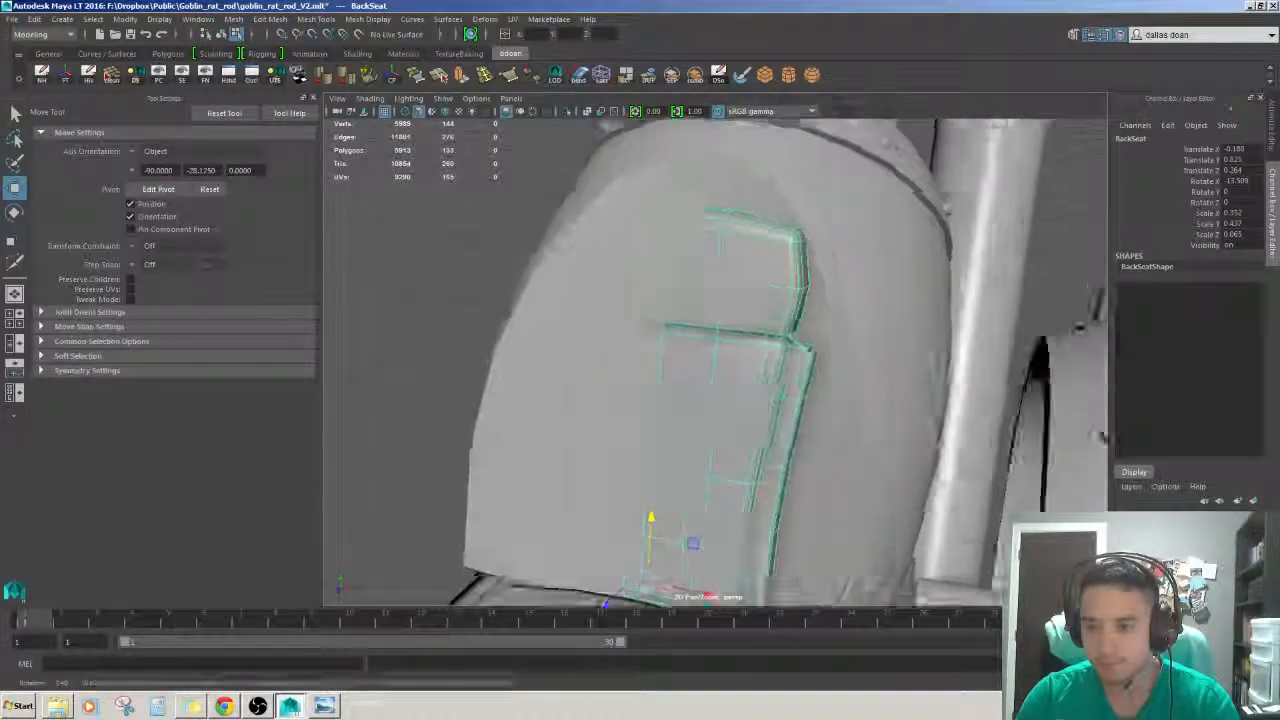
alt+drag(760, 318, 640, 350)
alt+right_drag(640, 350, 669, 380)
scroll(691, 391, up, 2)
scroll(690, 390, down, 2)
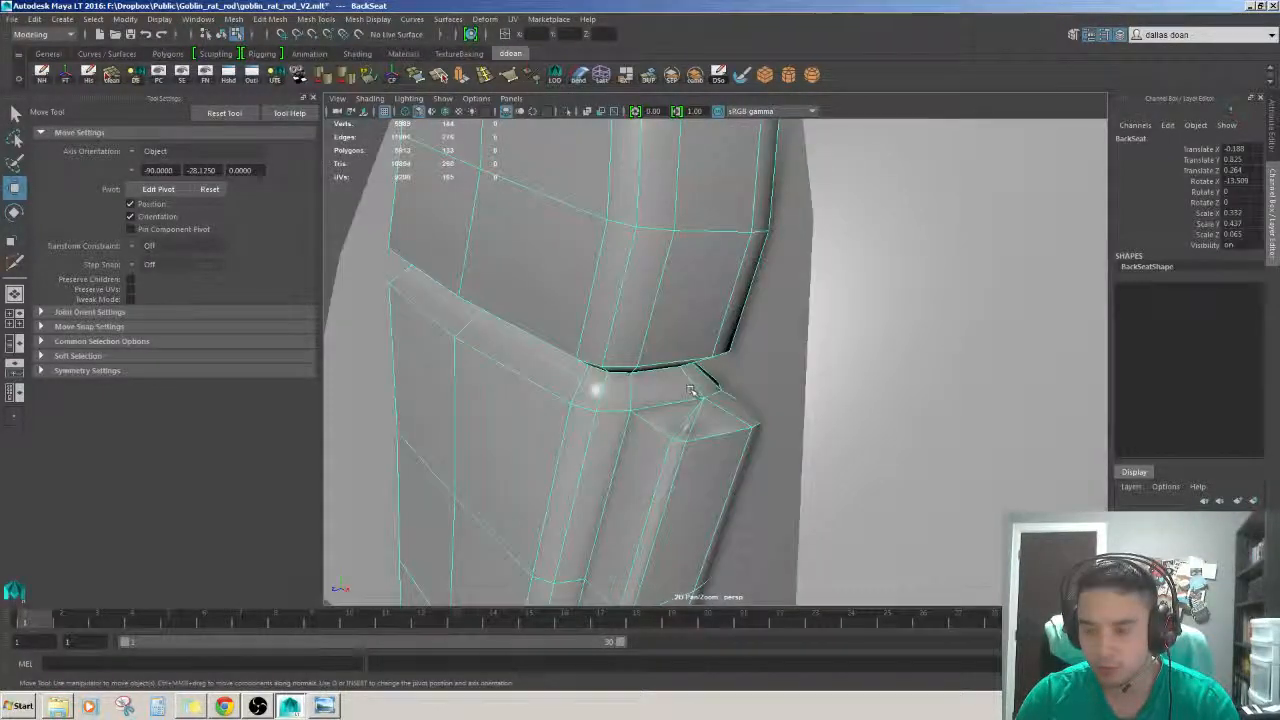
- Soften the short bevel edge at the front corner of the side extrusion's top cap and check its shading
alt+drag(690, 390, 705, 437)
right_drag(704, 353, 698, 418)
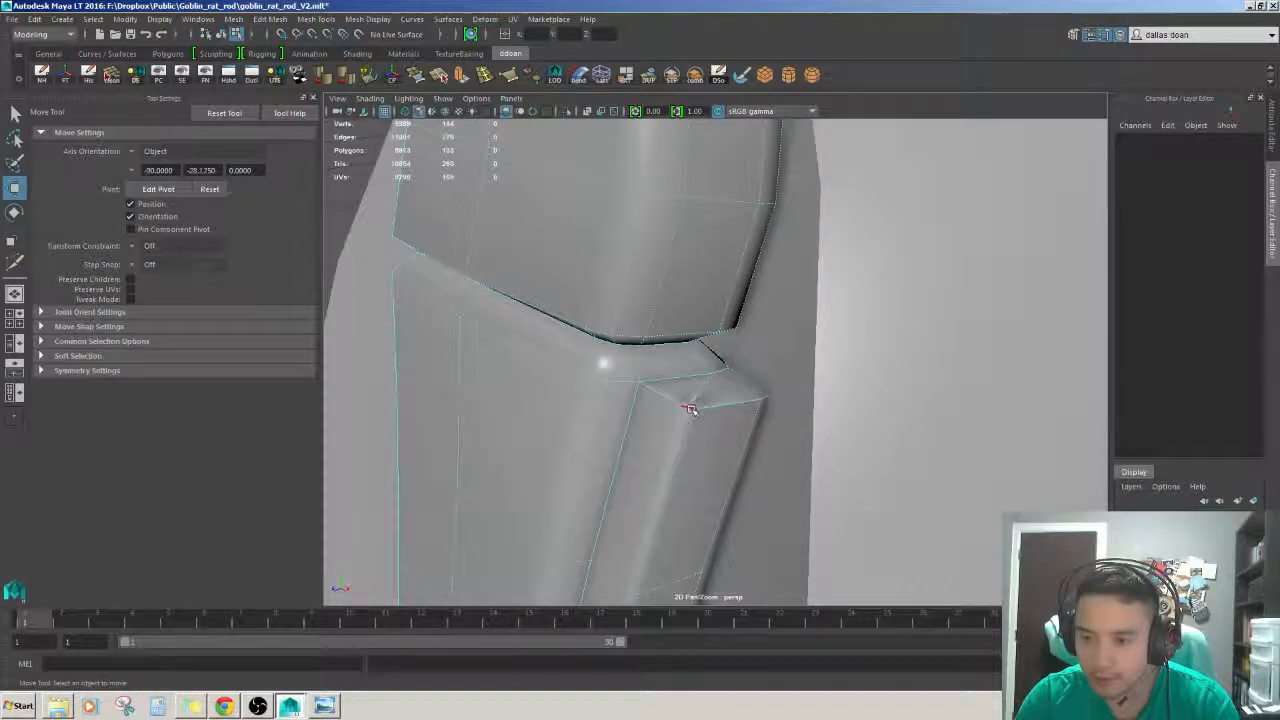
click(690, 409)
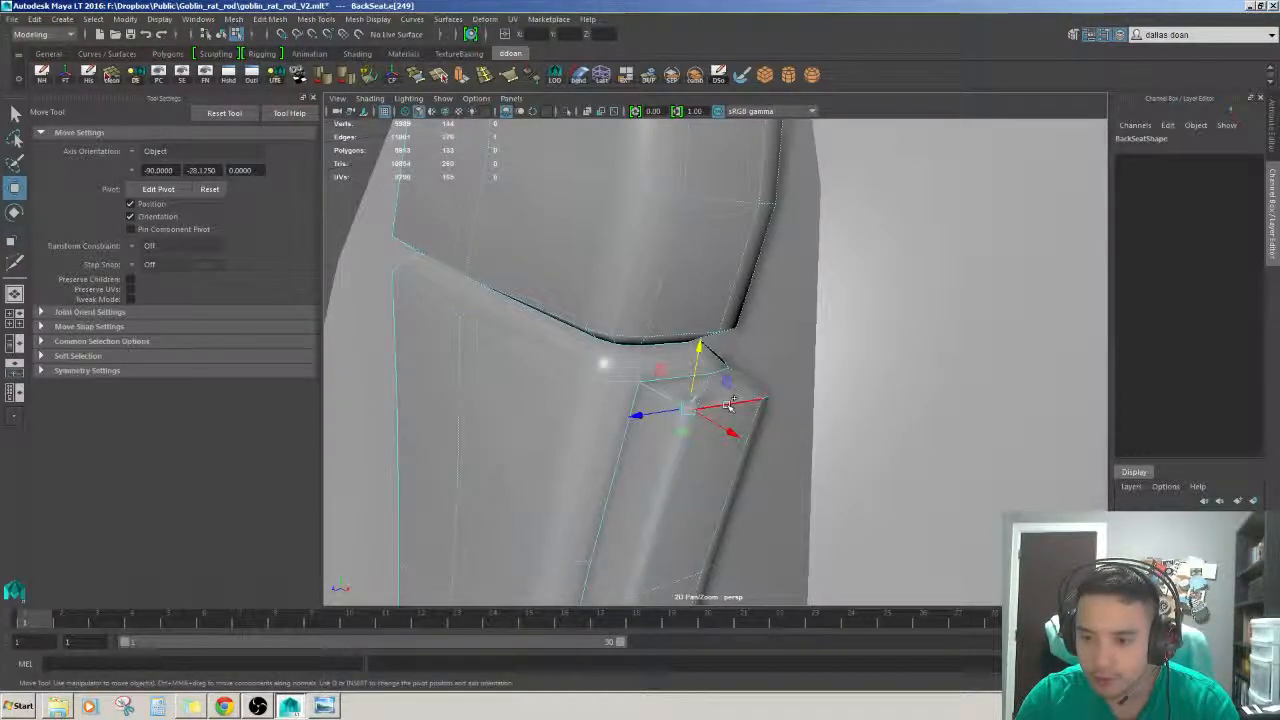
shift+right_drag(818, 398, 730, 414)
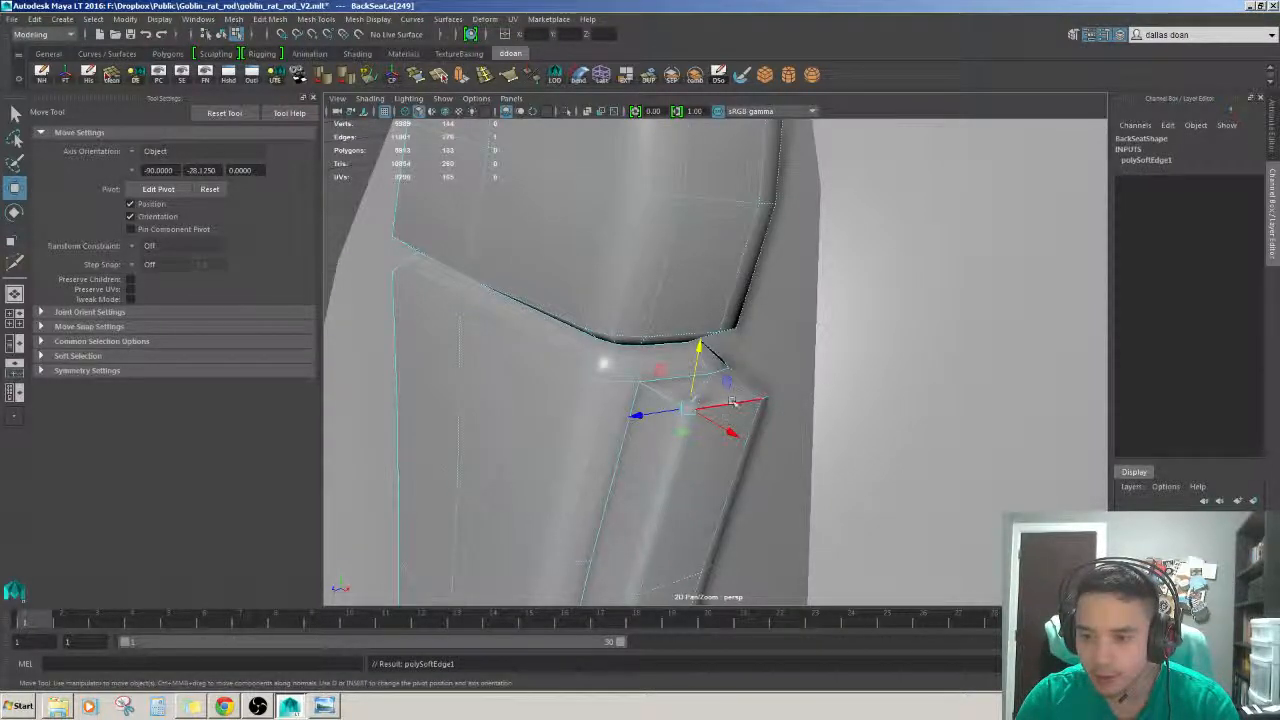
click(370, 205)
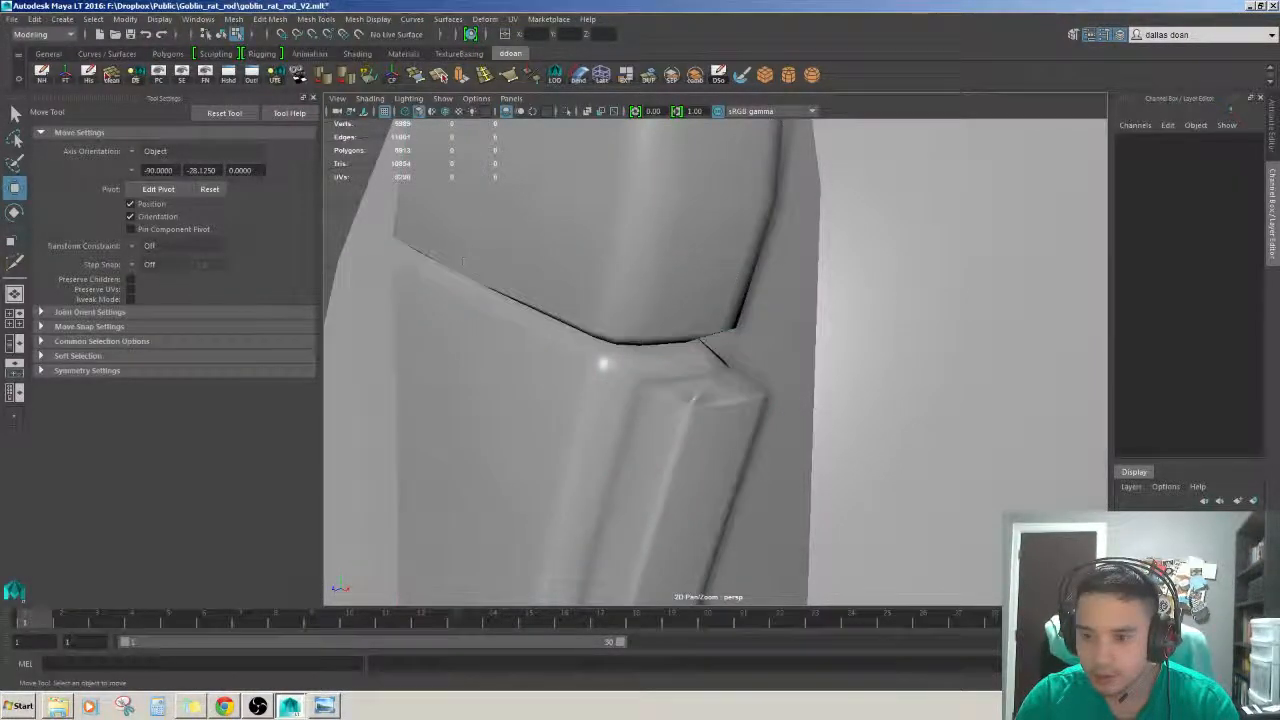
alt+drag(462, 262, 520, 380)
alt+middle_drag(746, 546, 686, 394)
scroll(686, 396, up, 3)
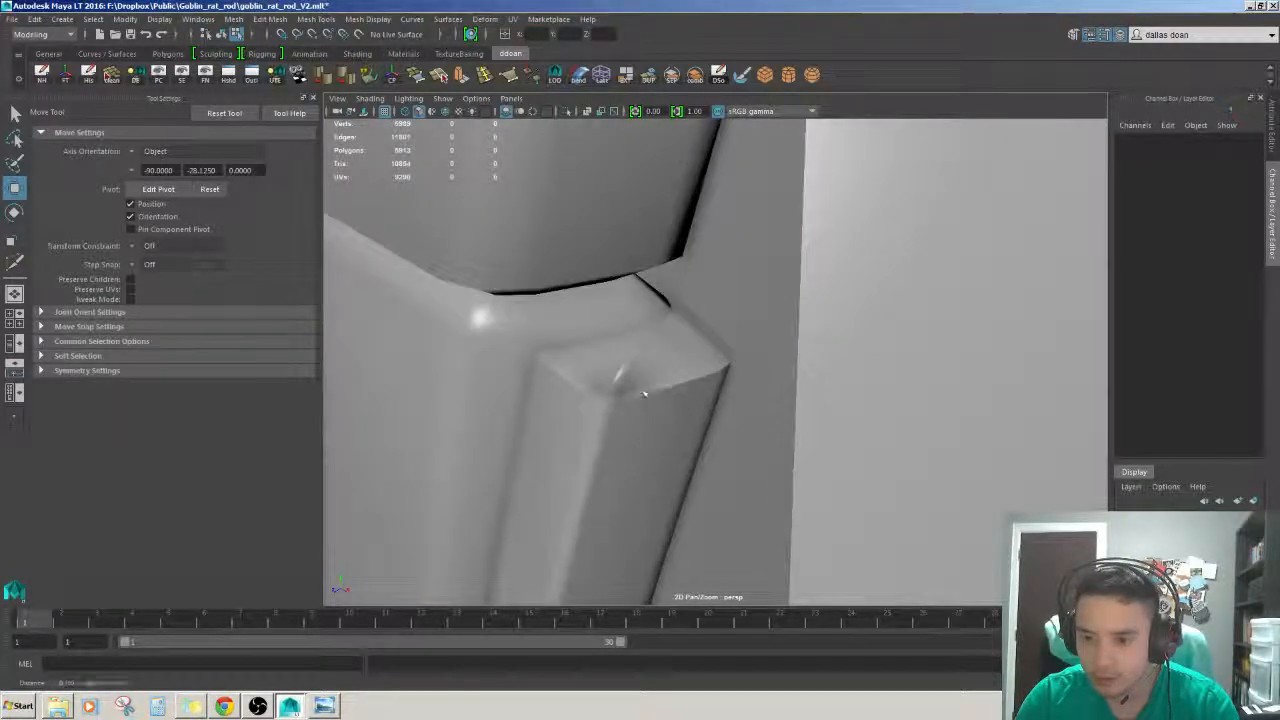
- Try to delete the diagonal edge across the side extrusion's top cap
click(642, 391)
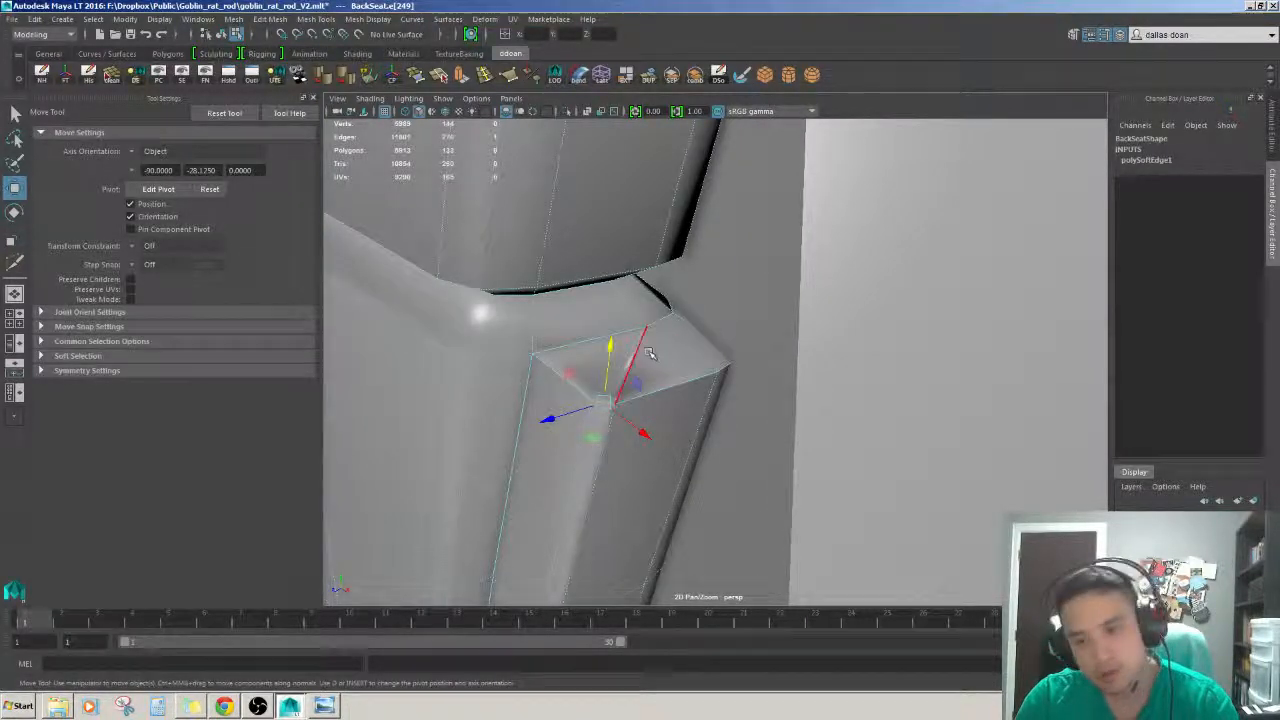
click(670, 366)
key(ctrl+Delete)
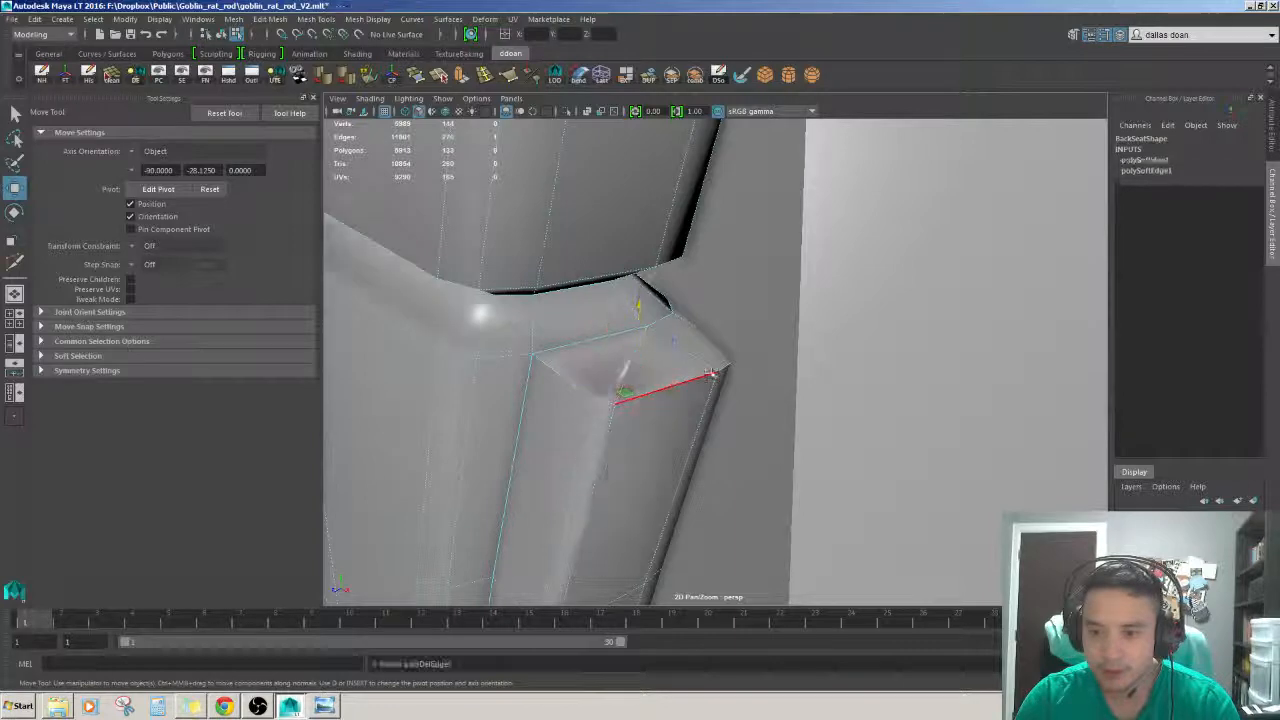
key(ctrl+z)
- Examine the whole seat back against the body from several angles in object mode
scroll(672, 374, down, 6)
alt+drag(660, 380, 676, 357)
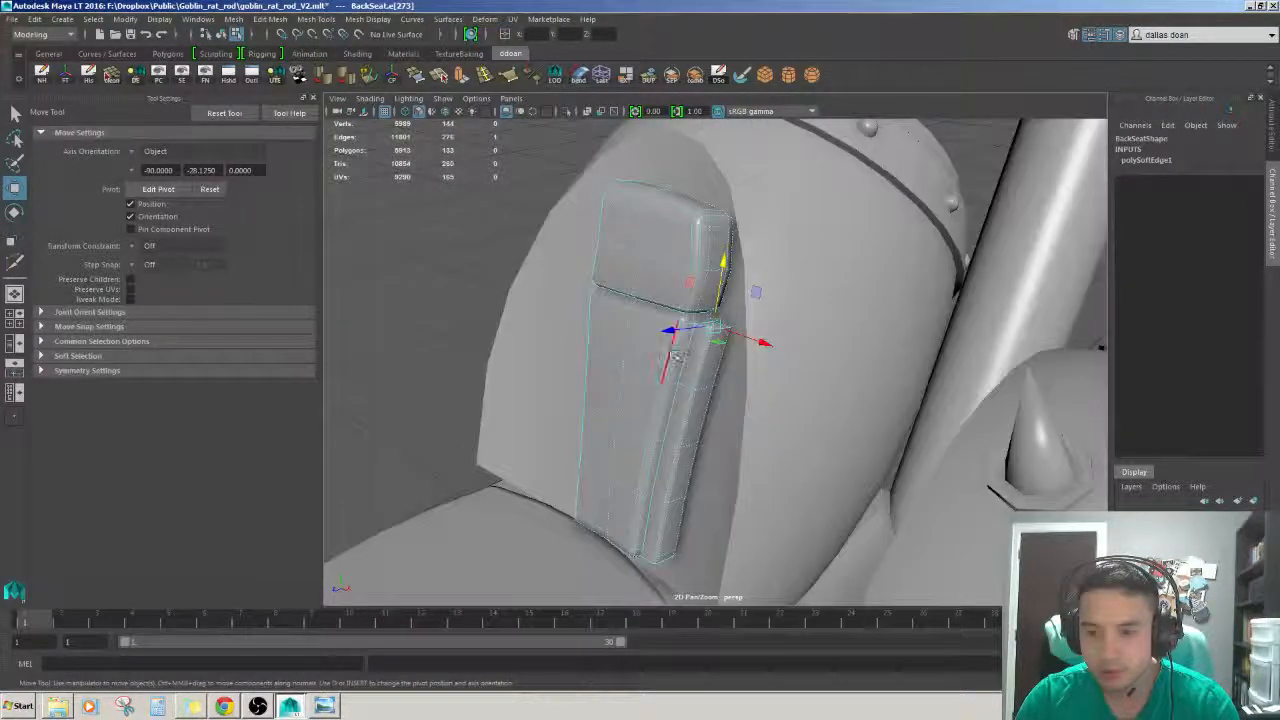
key(F8)
scroll(640, 380, down, 6)
click(426, 269)
alt+drag(426, 269, 466, 289)
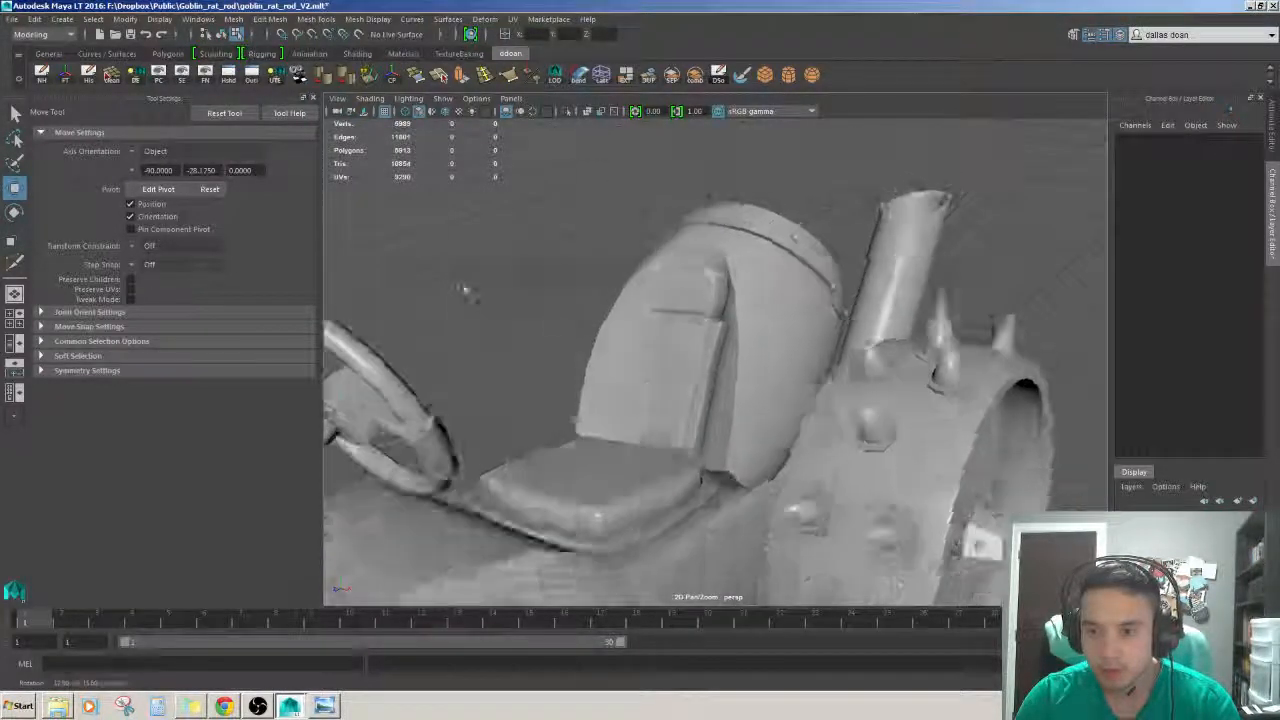
scroll(466, 289, up, 5)
key(ctrl+z)
alt+drag(668, 298, 723, 306)
scroll(723, 306, down, 5)
key(F8)
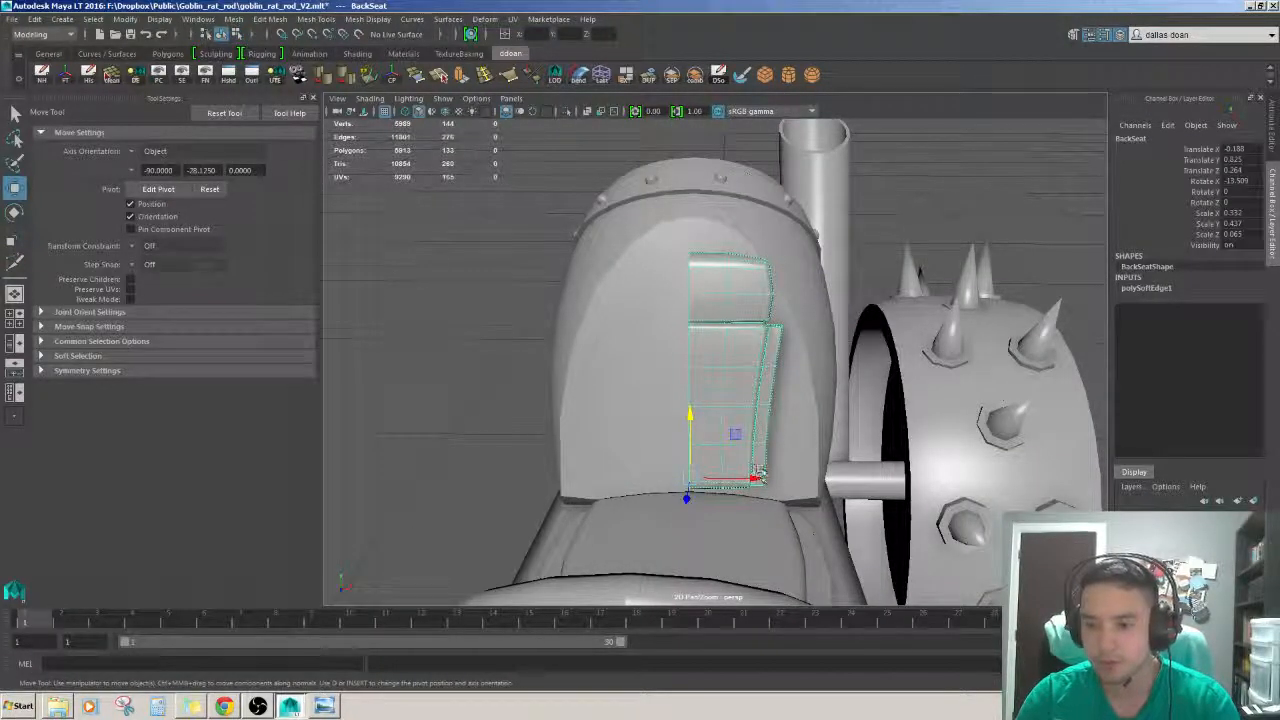
- Try to mirror the seat back half across its centre and inspect the seam
key(g)
key(alt+d)
alt+drag(749, 449, 716, 300)
click(732, 376)
scroll(732, 376, up, 5)
scroll(732, 376, down, 4)
key(ctrl+z)
key(ctrl+z)
key(ctrl+z)
- Select the seat half's centre border vertices in wireframe and snap them to the model's centre line
key(4)
right_drag(717, 301, 656, 297)
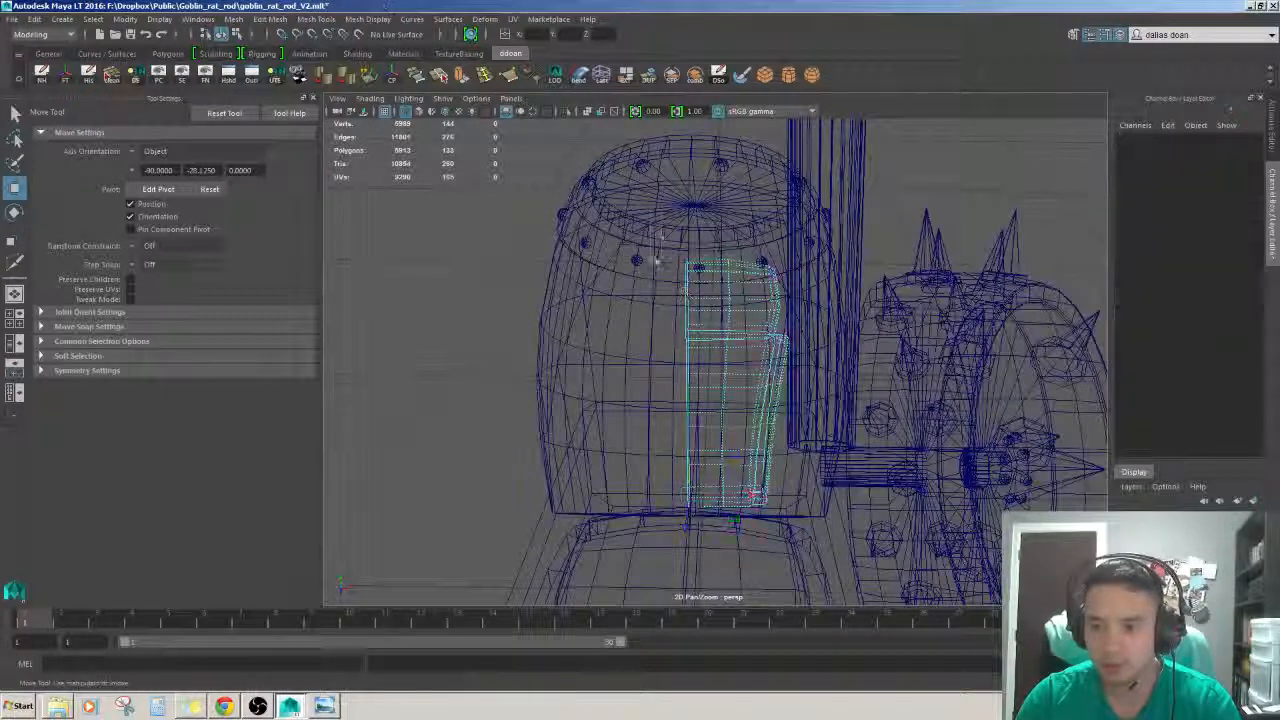
drag(654, 212, 700, 568)
alt+drag(722, 435, 740, 405)
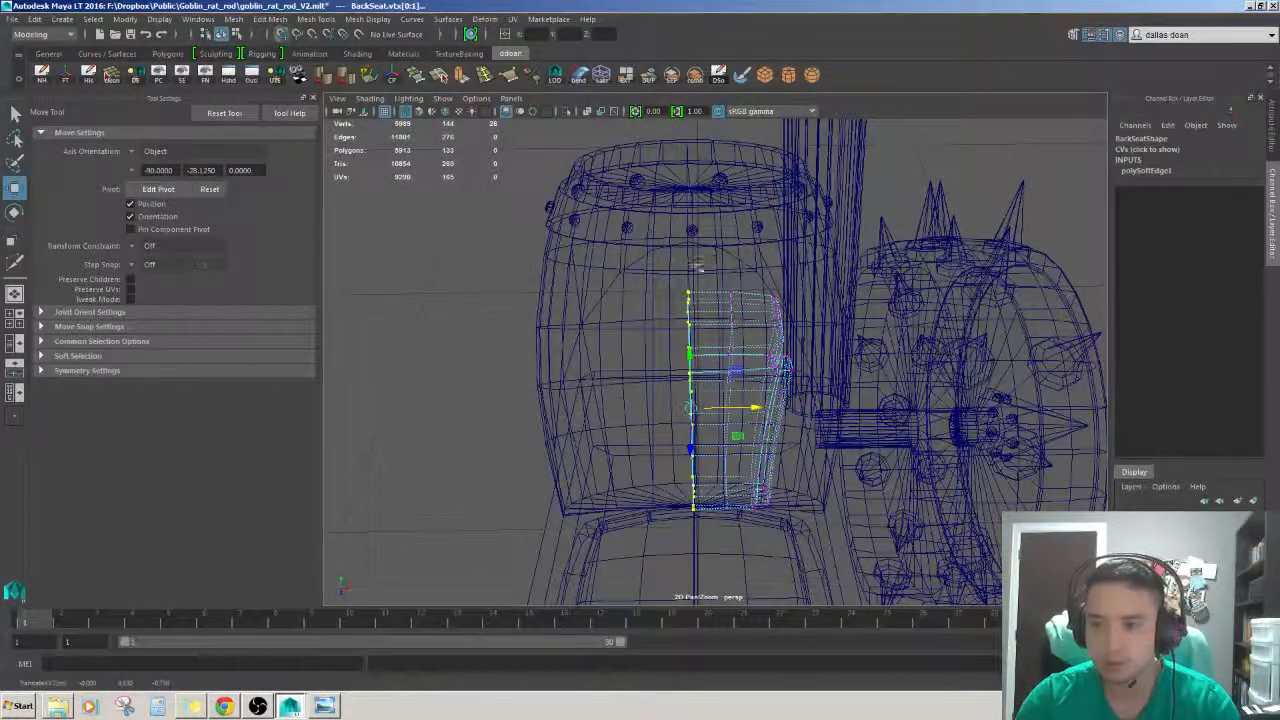
alt+drag(685, 278, 727, 376)
key(5)
right_drag(727, 376, 737, 352)
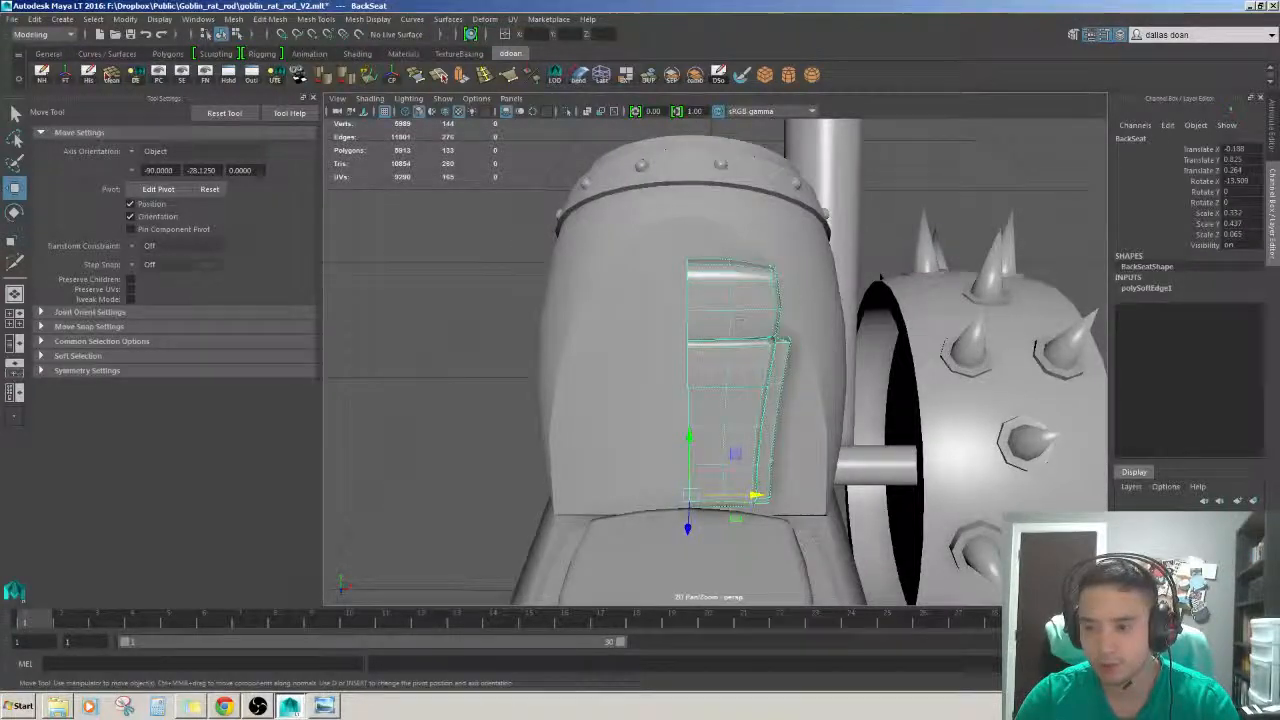
- Mirror the seat back half again, inspect the centre seam up close, and undo the mirror
key(g)
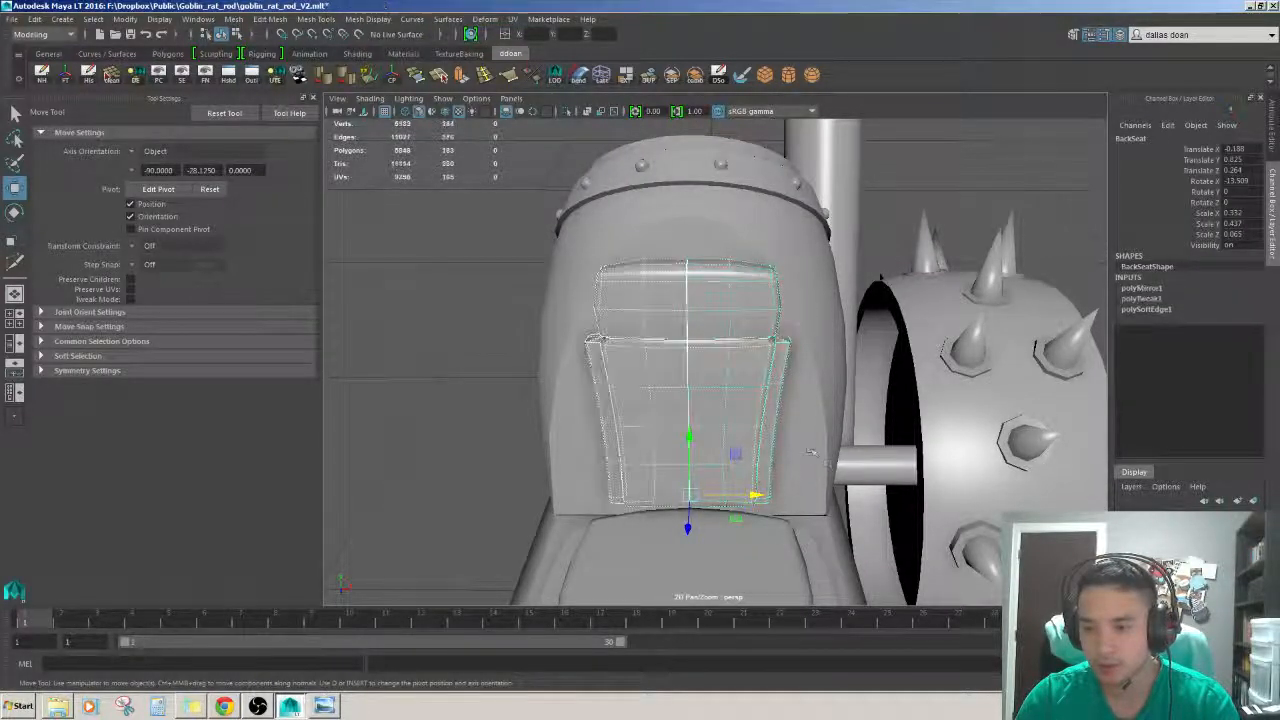
click(868, 222)
alt+drag(800, 245, 753, 292)
scroll(740, 288, up, 4)
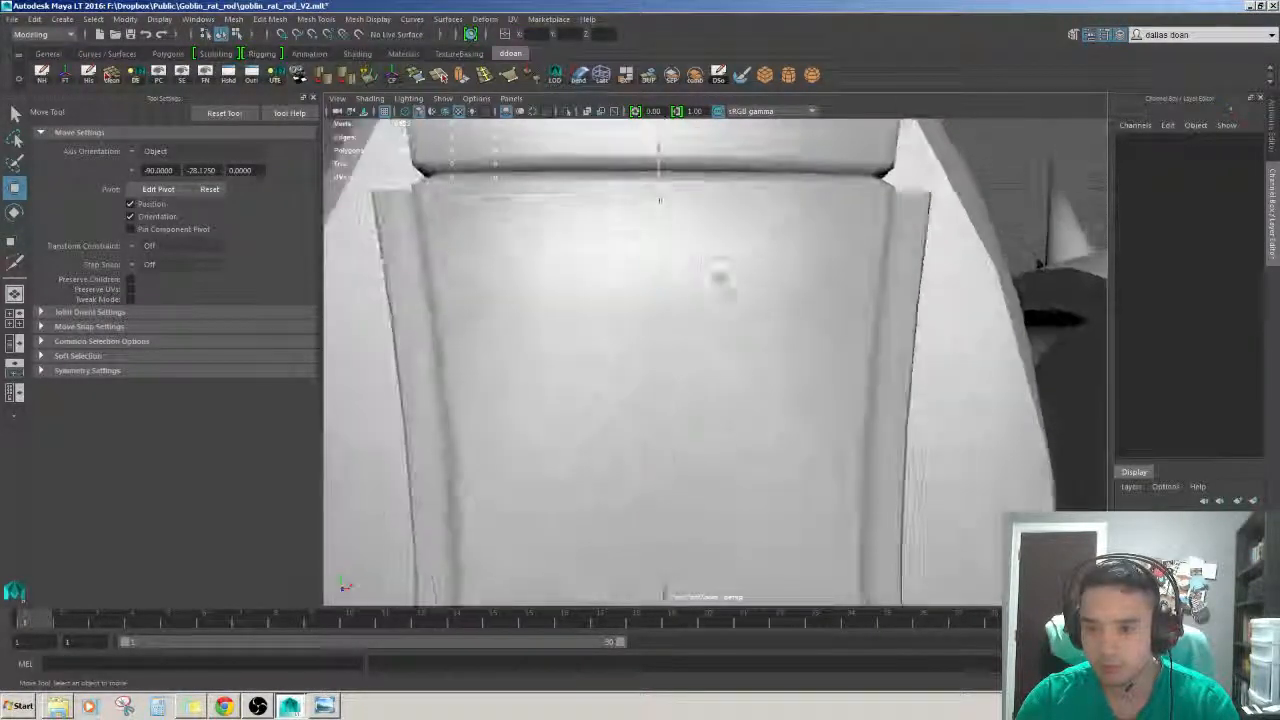
click(720, 280)
scroll(718, 280, up, 5)
key(f)
scroll(716, 285, up, 5)
scroll(718, 286, down, 8)
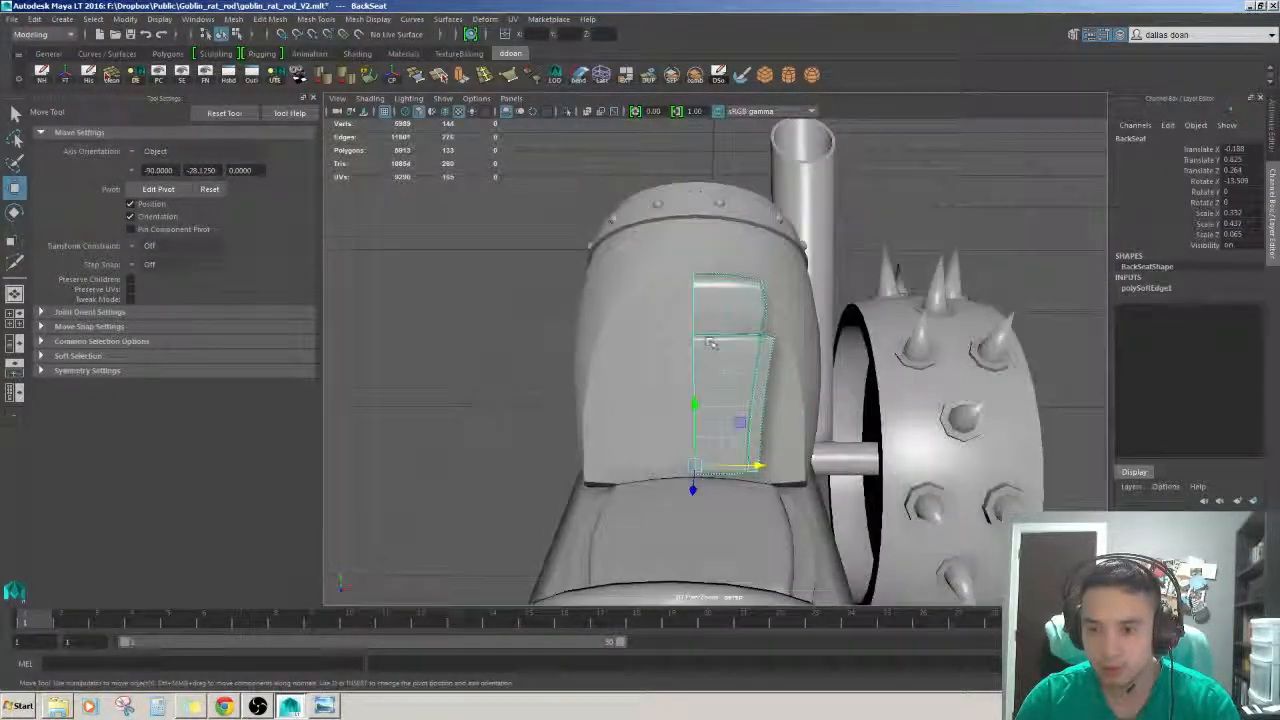
- Snap the centre border vertices onto the centre line once more and expand the Move tool's snap settings
right_drag(700, 317, 636, 317)
drag(645, 255, 700, 505)
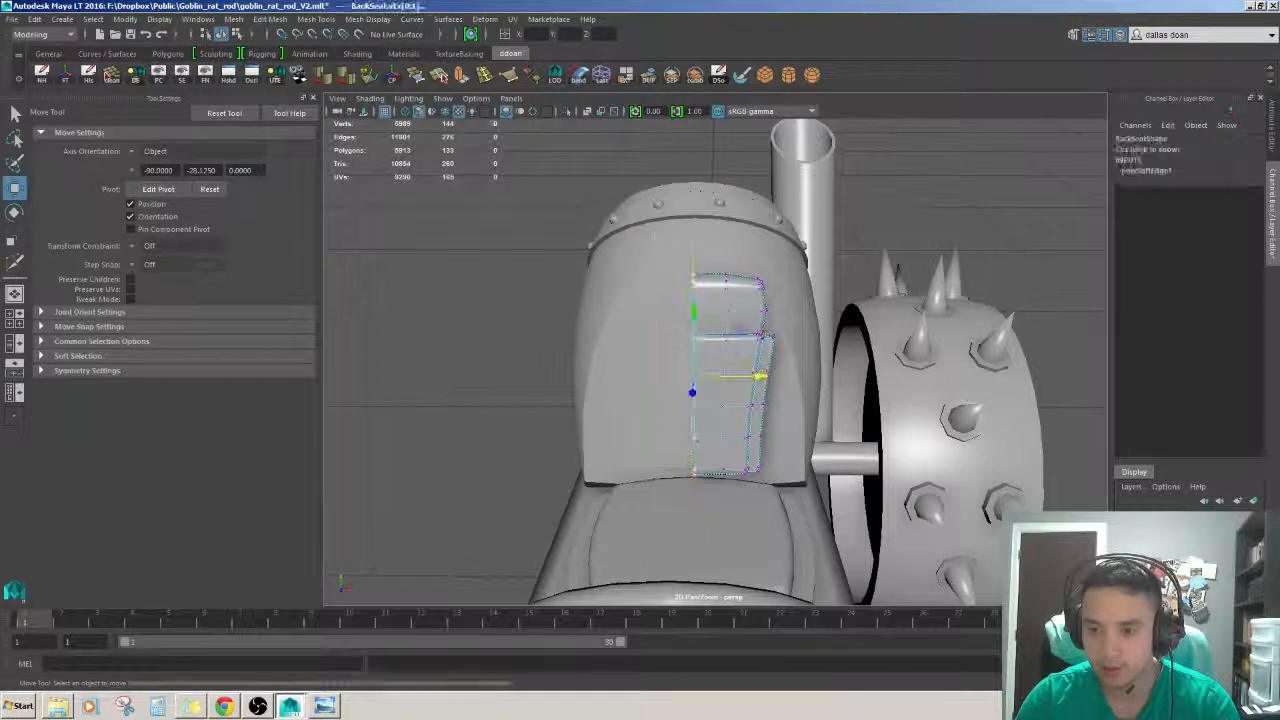
drag(762, 376, 701, 379)
key(ctrl+a)
key(F8)
click(86, 327)
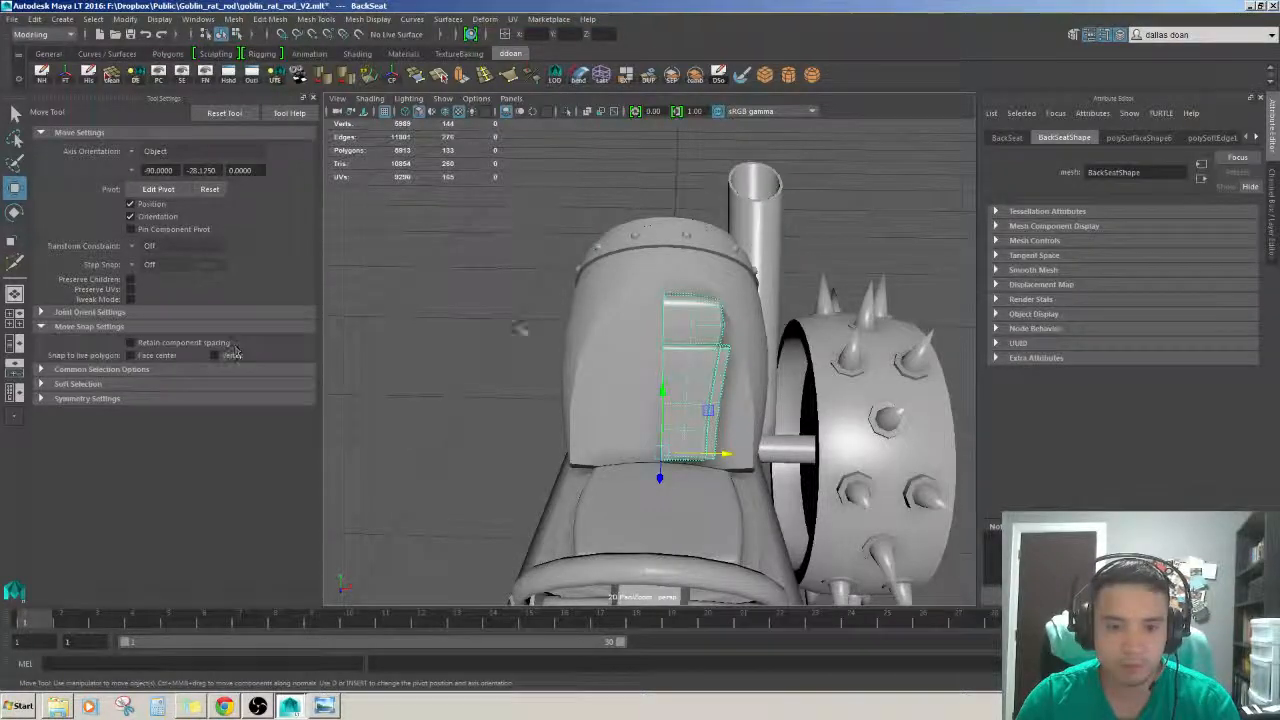
- Try mirroring the re-snapped seat half across the centre line
alt+drag(523, 329, 704, 323)
scroll(711, 371, up, 3)
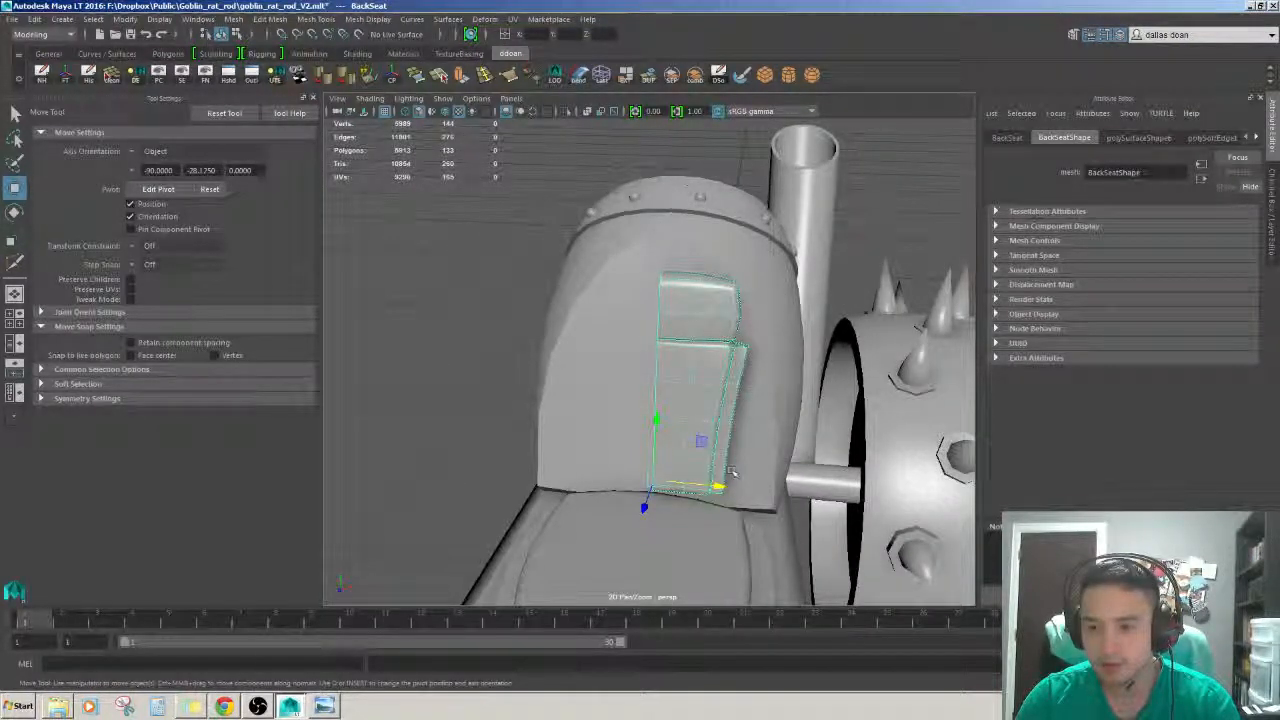
key(g)
alt+drag(731, 471, 646, 436)
key(ctrl+z)
- Isolate the half seat back in the top wireframe view and frame its centre border up close
key(ctrl+1)
key(space)
key(space)
alt+middle_drag(560, 314, 563, 377)
alt+right_drag(563, 377, 590, 405)
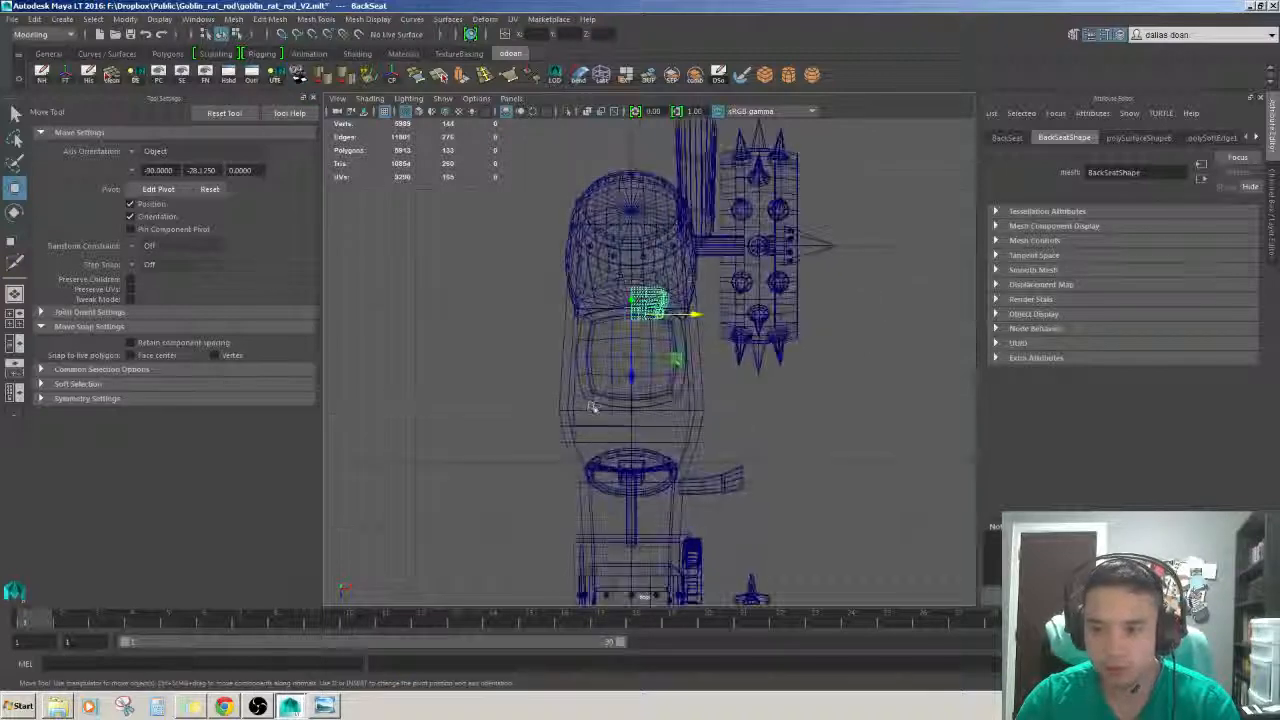
key(ctrl+1)
scroll(617, 400, up, 8)
alt+middle_drag(620, 380, 662, 486)
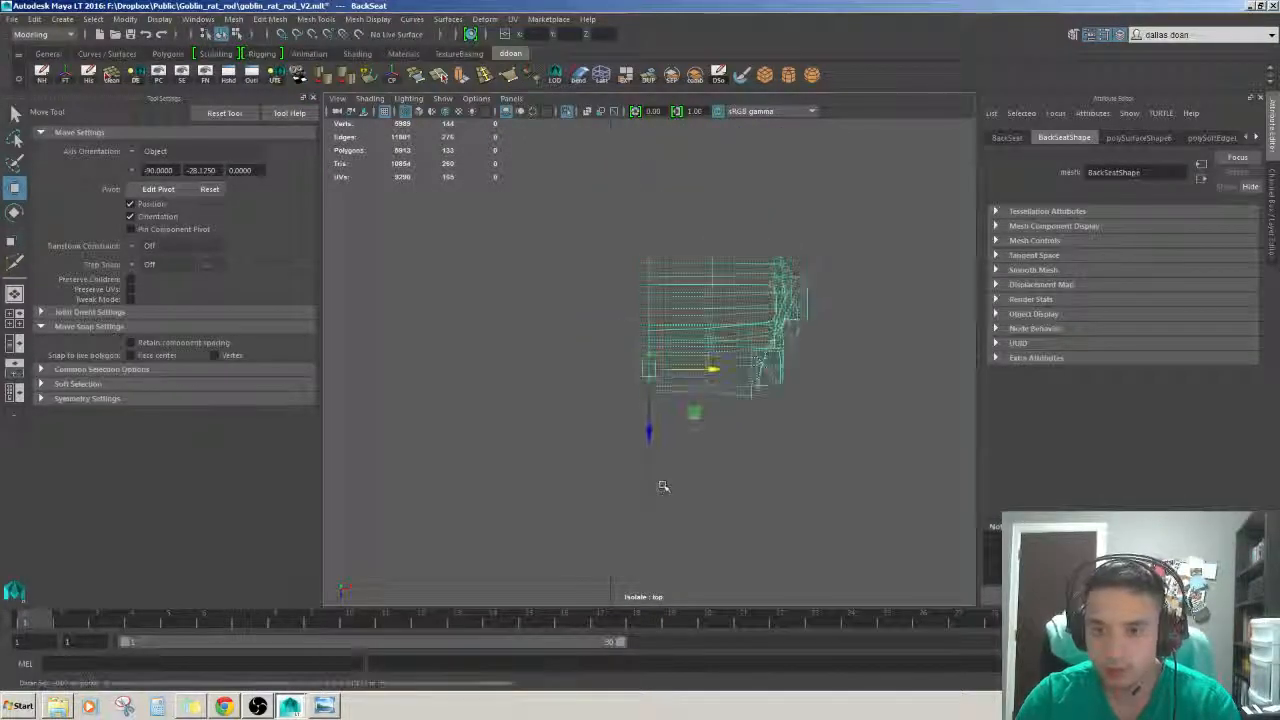
scroll(662, 484, up, 3)
scroll(736, 465, up, 3)
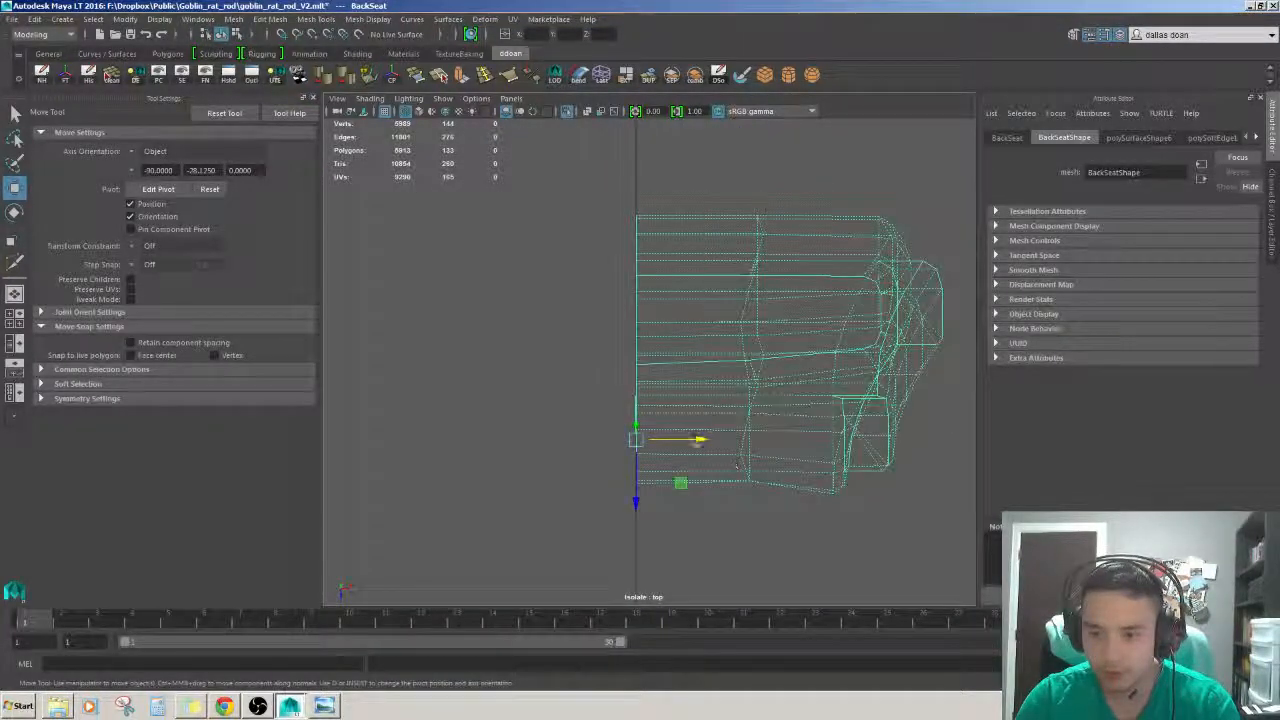
- Select the seat half's centre border vertices and try grid-snapping them sideways onto the centre line
click(611, 391)
click(674, 381)
right_drag(674, 380, 600, 368)
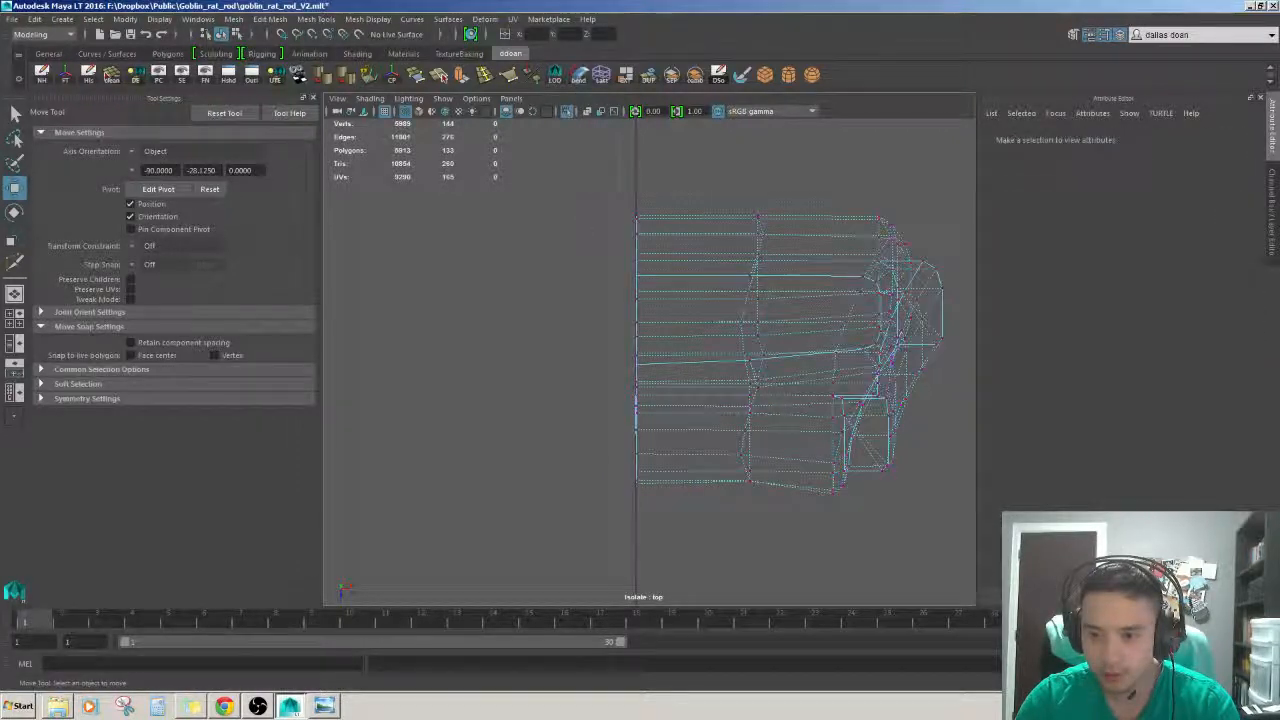
drag(600, 195, 671, 510)
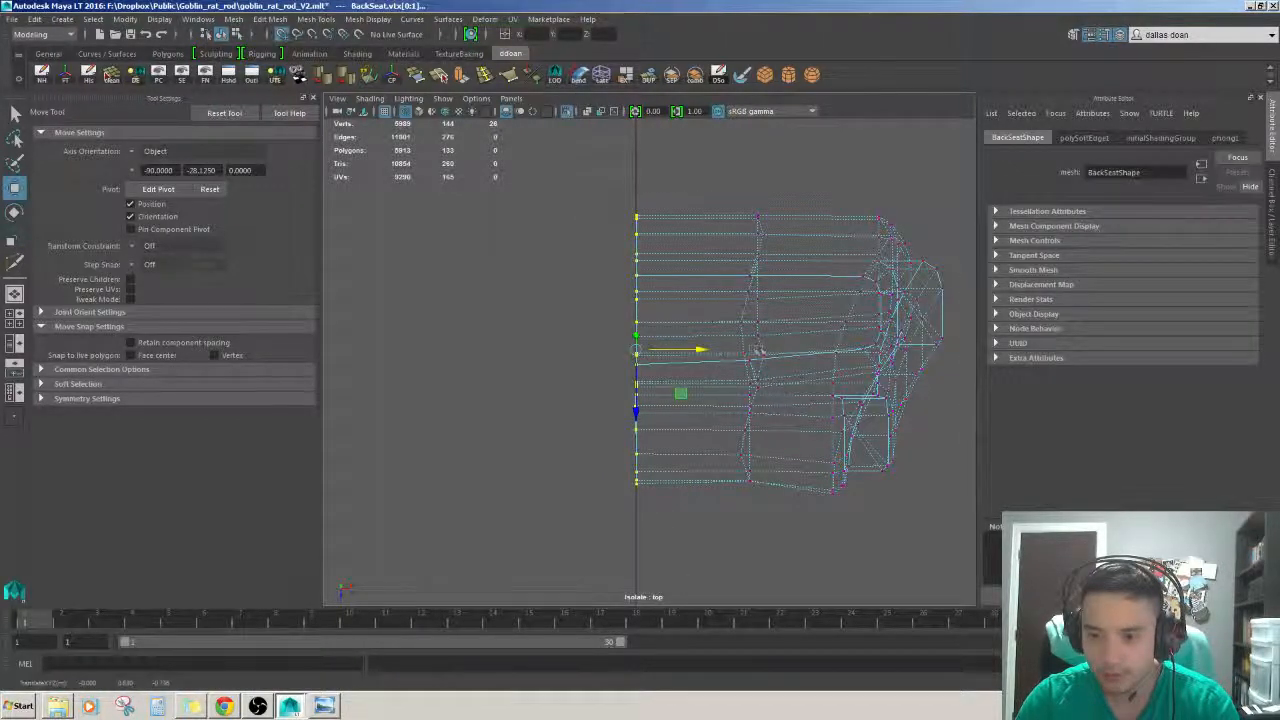
scroll(771, 360, down, 12)
key(x)
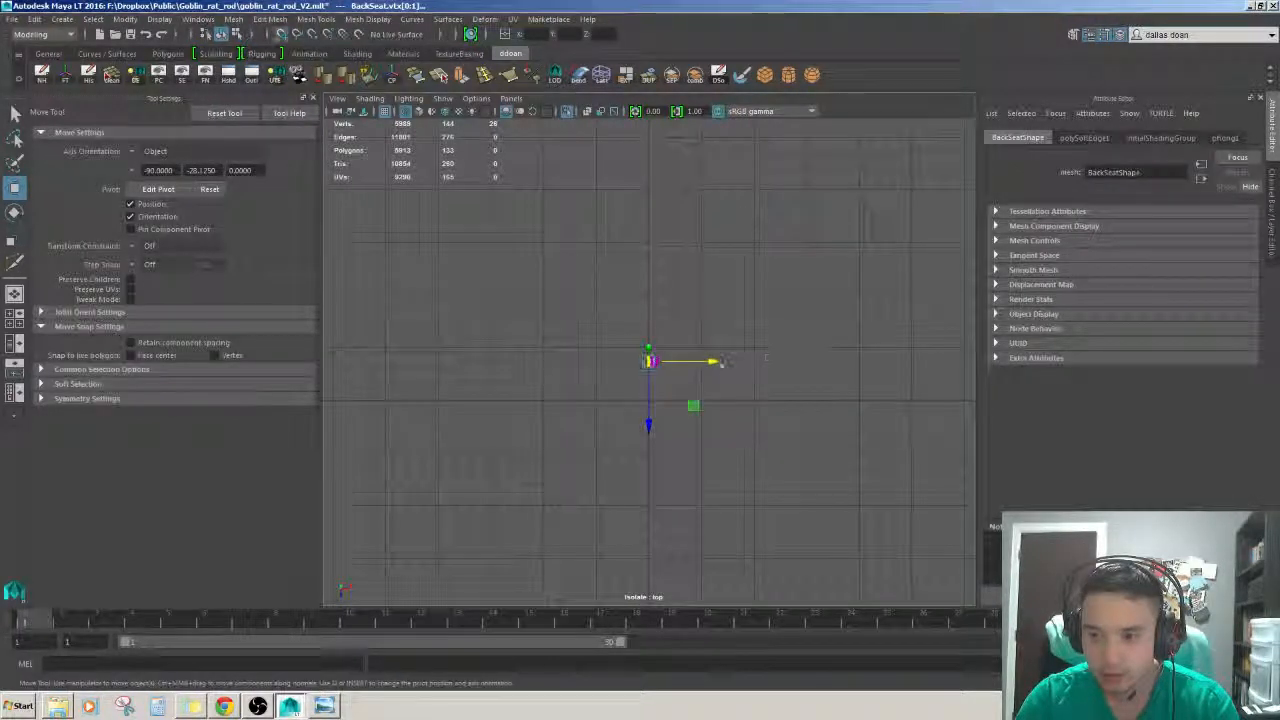
drag(718, 363, 747, 360)
scroll(706, 404, up, 3)
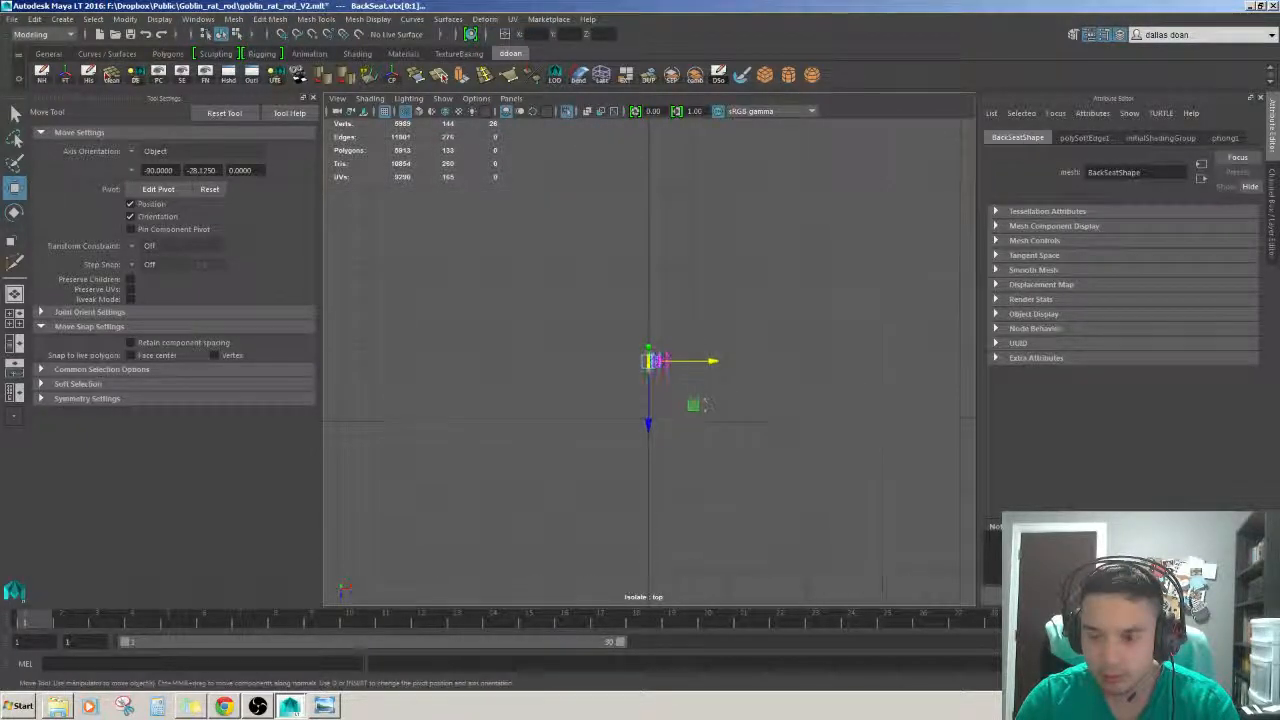
scroll(705, 413, up, 10)
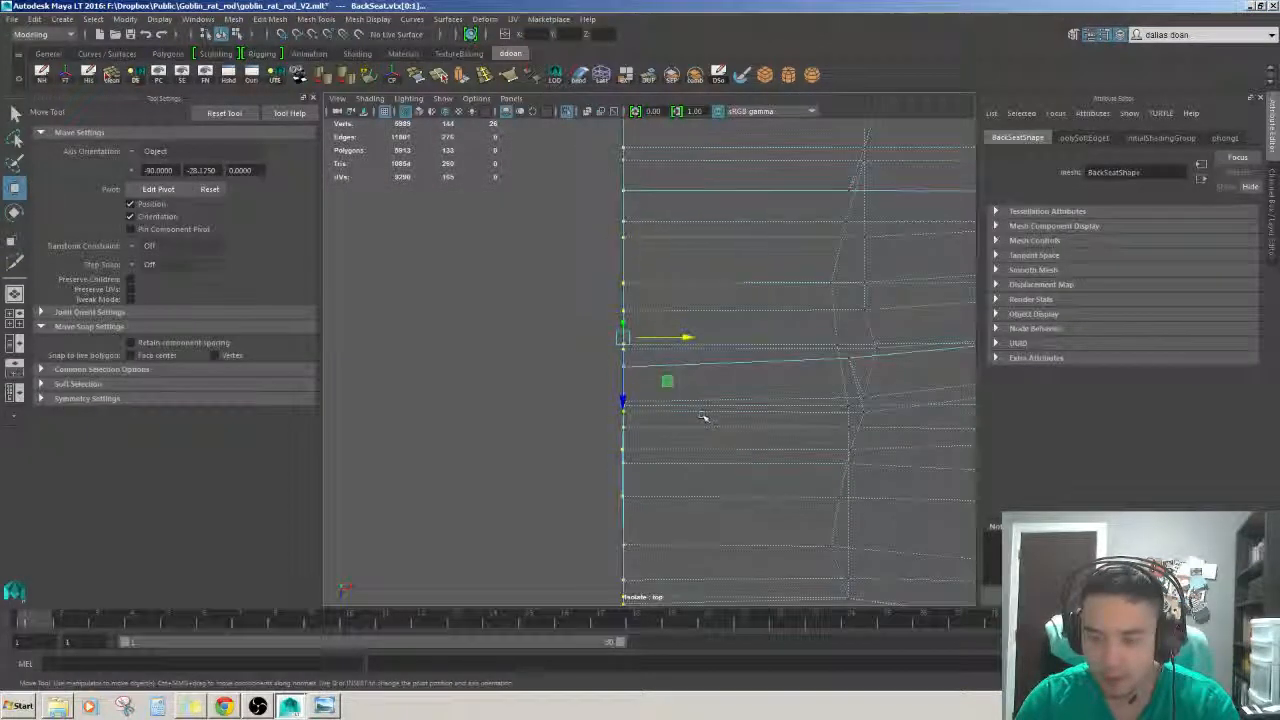
- Retry the sideways grid snap on the selected border vertices and check their alignment up close
scroll(703, 416, up, 3)
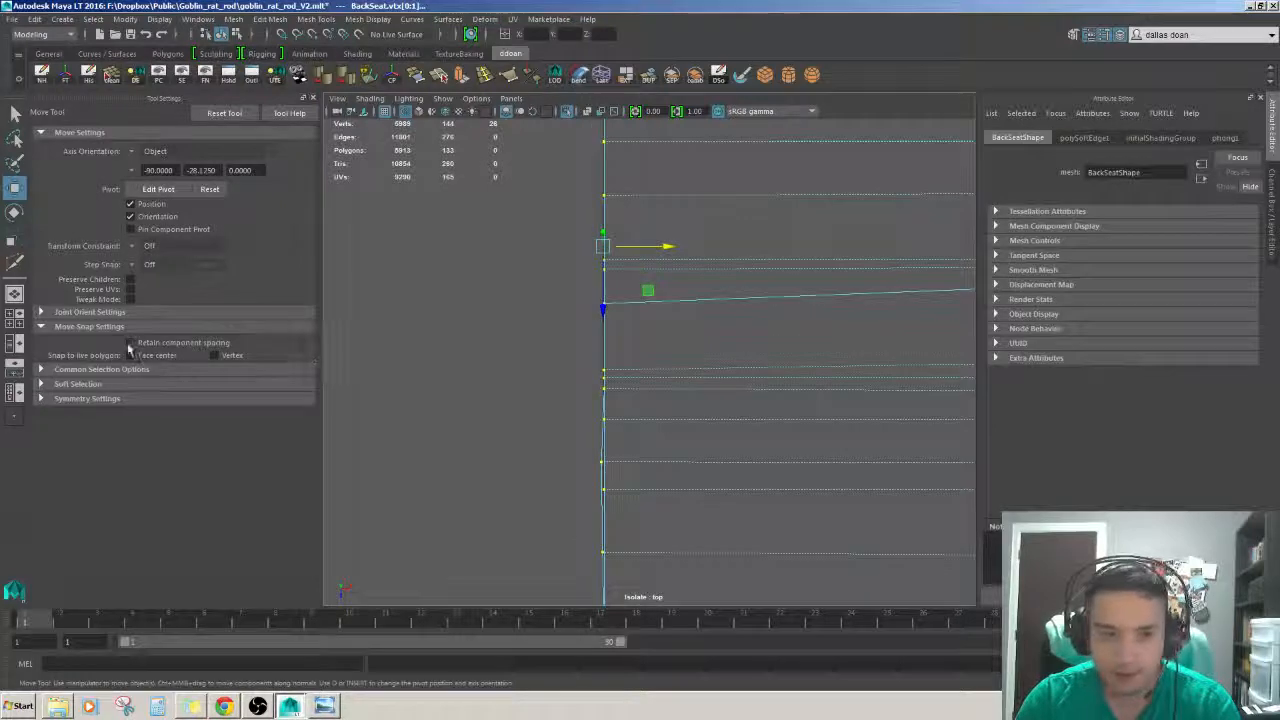
drag(666, 246, 672, 248)
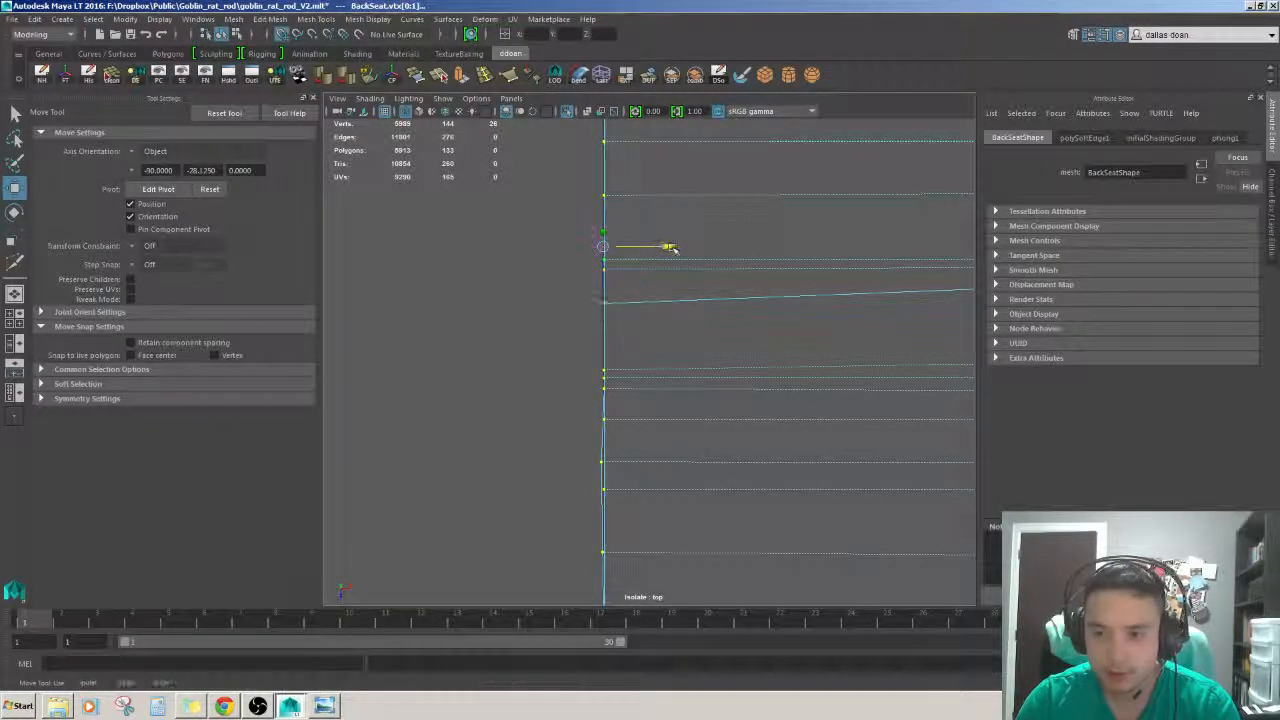
scroll(711, 286, down, 15)
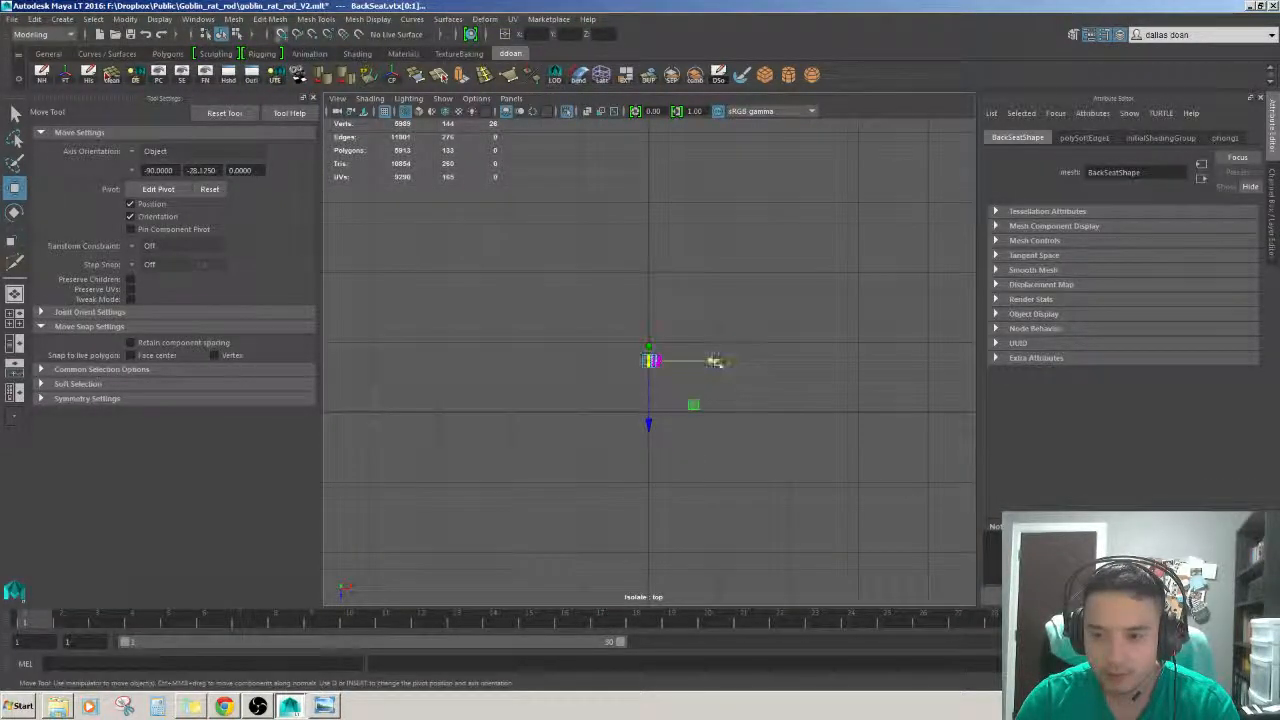
scroll(676, 380, up, 12)
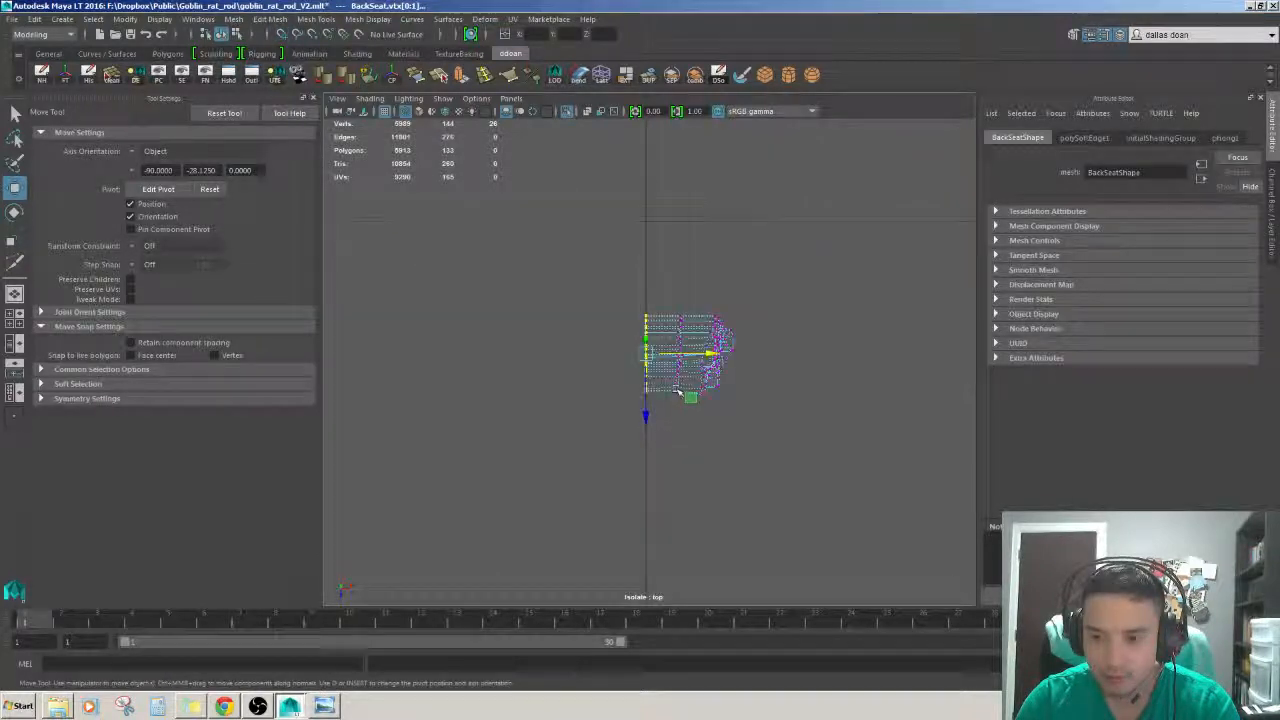
scroll(676, 388, up, 3)
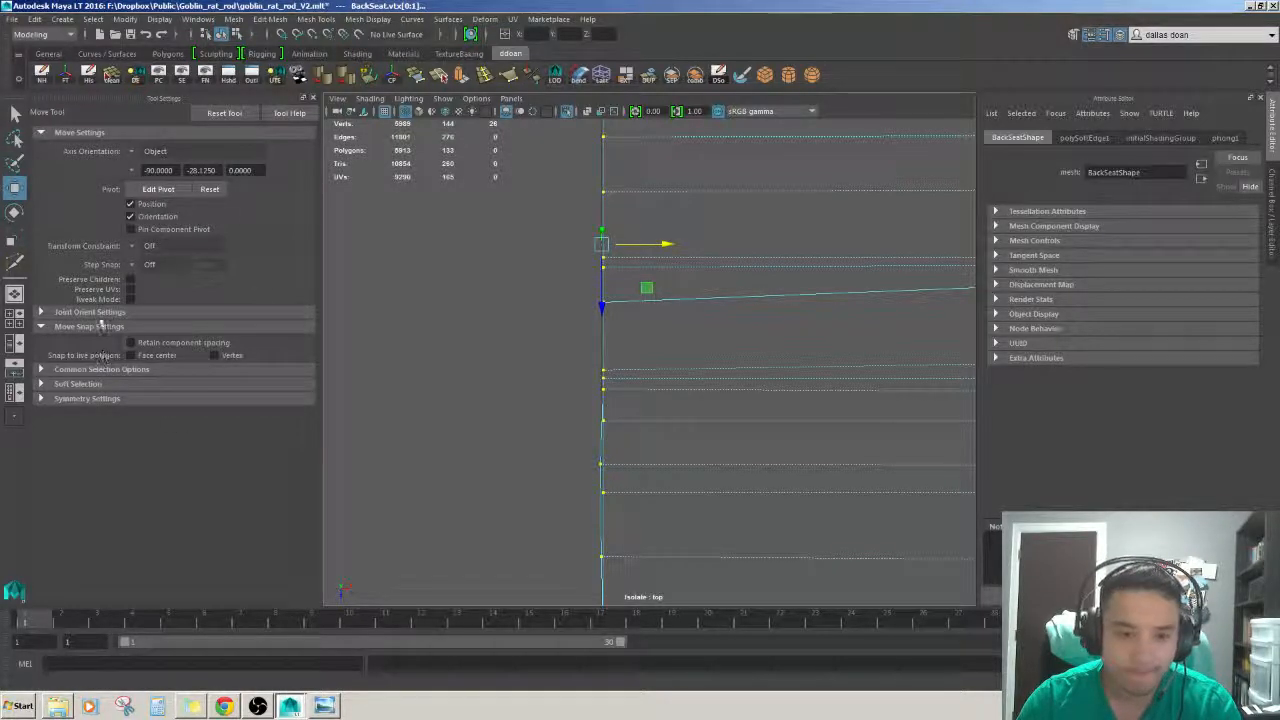
- Enable the Vertex option of Snap to live polygon and try the border vertex snap with it
click(224, 357)
key(f)
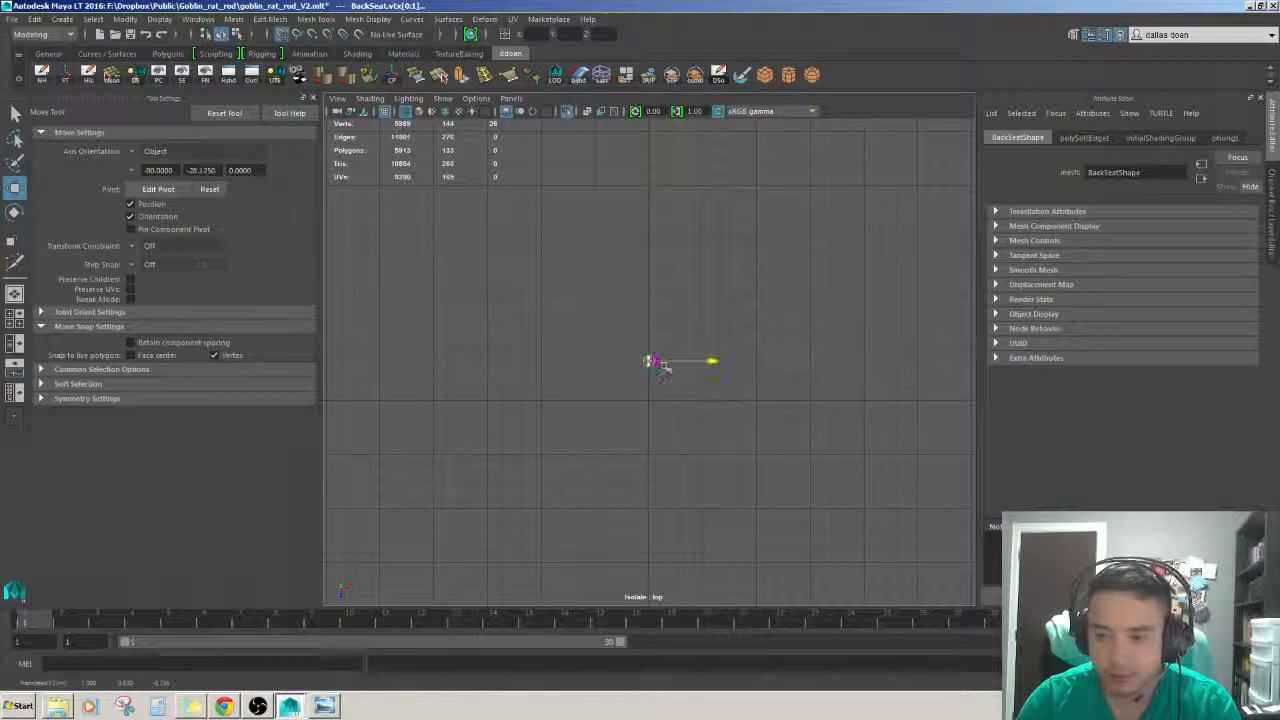
scroll(670, 380, up, 4)
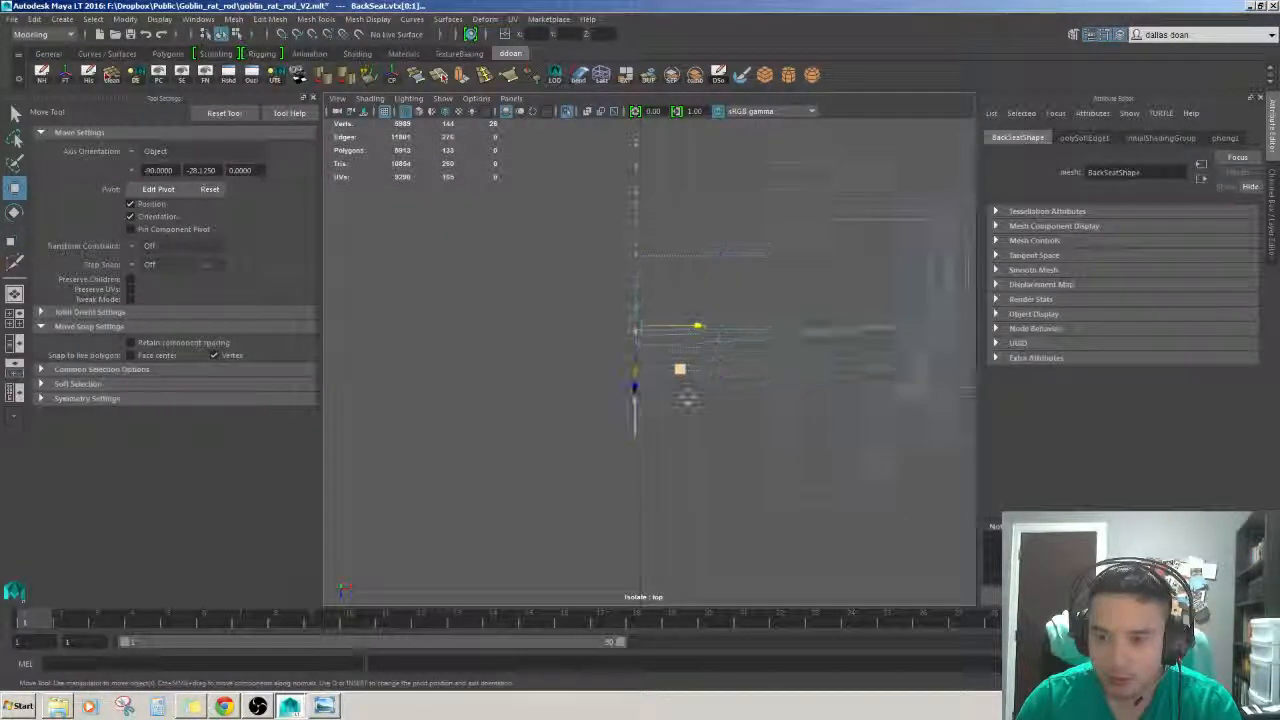
scroll(686, 398, up, 3)
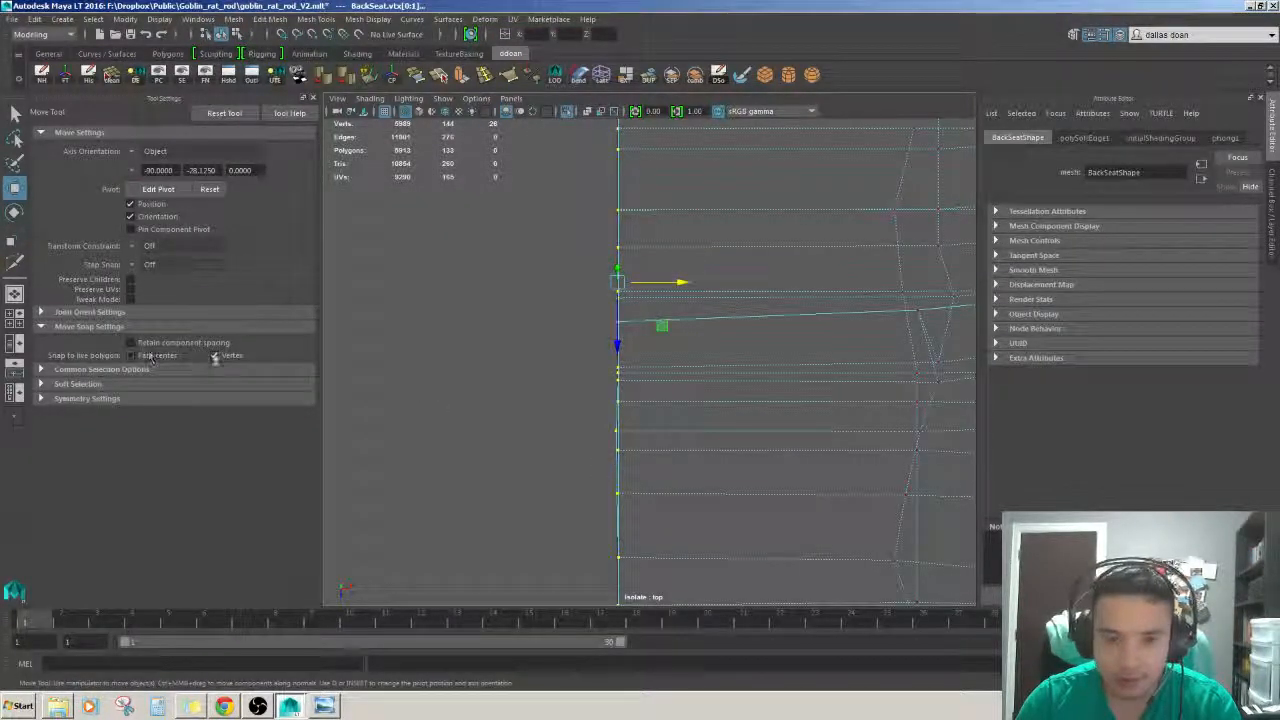
- Try moving a single misaligned centre border vertex onto the centre line with Vertex live snapping off
click(621, 428)
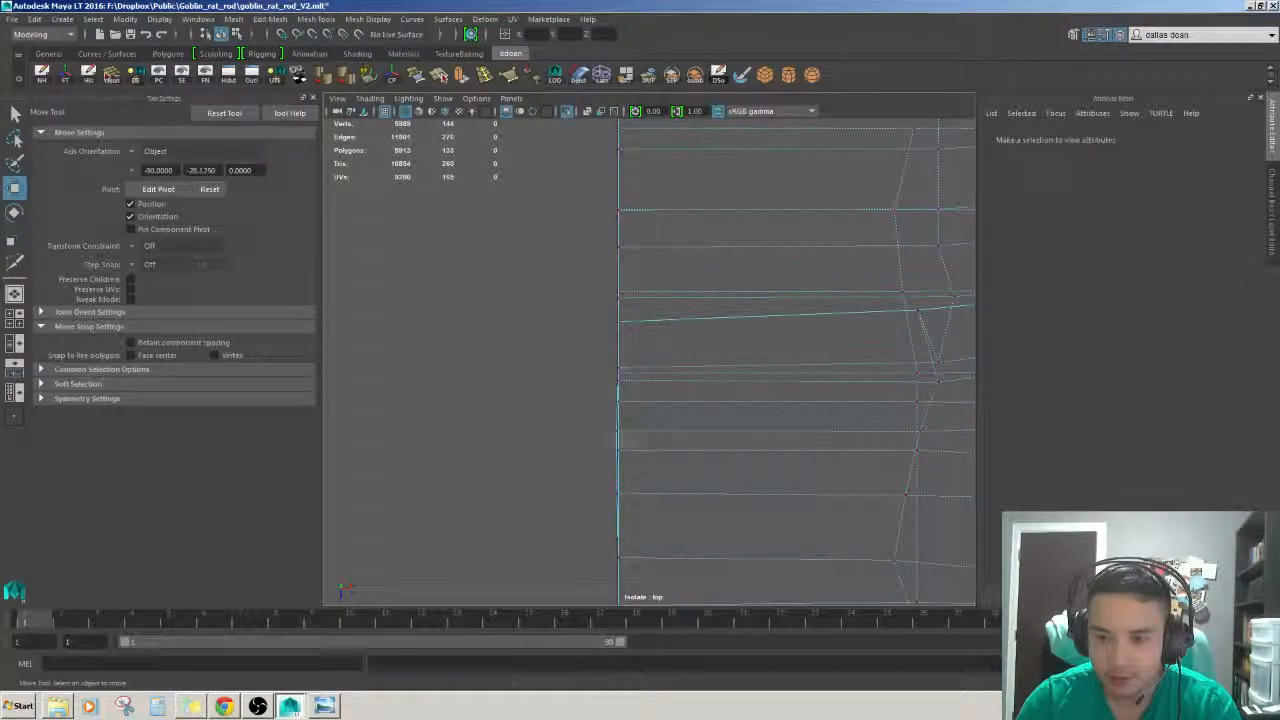
click(617, 431)
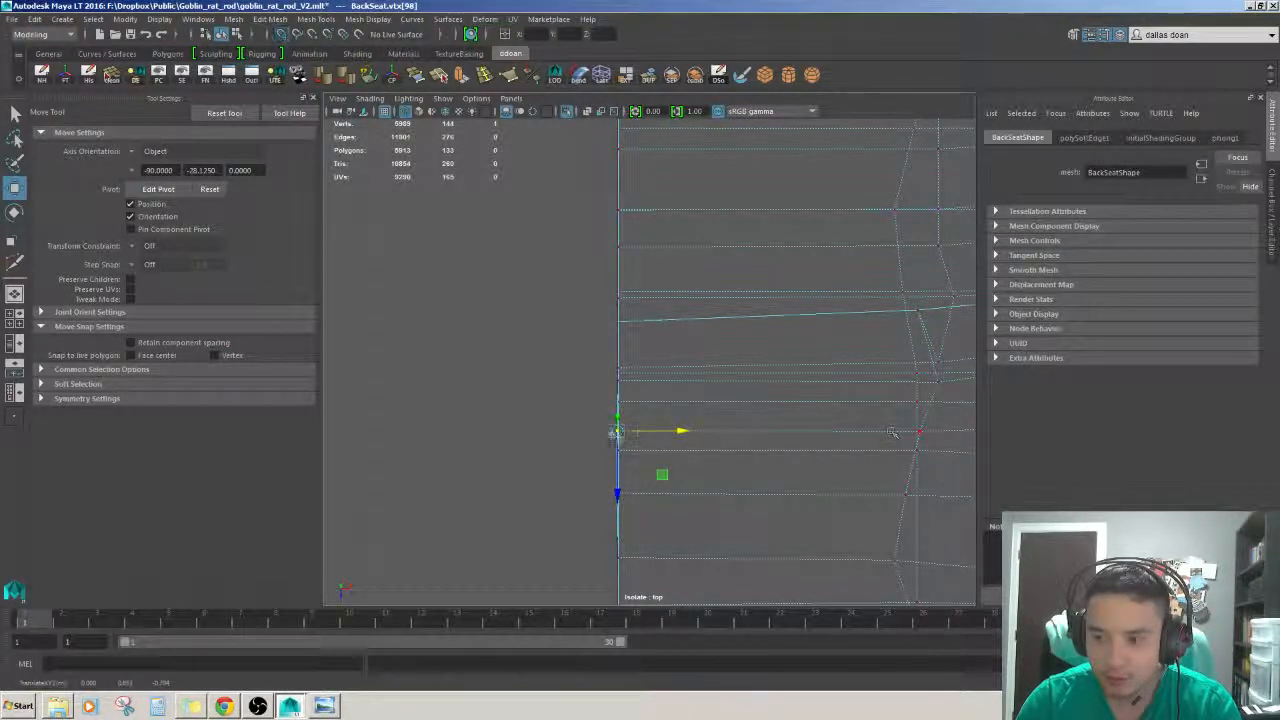
scroll(569, 374, down, 6)
click(611, 329)
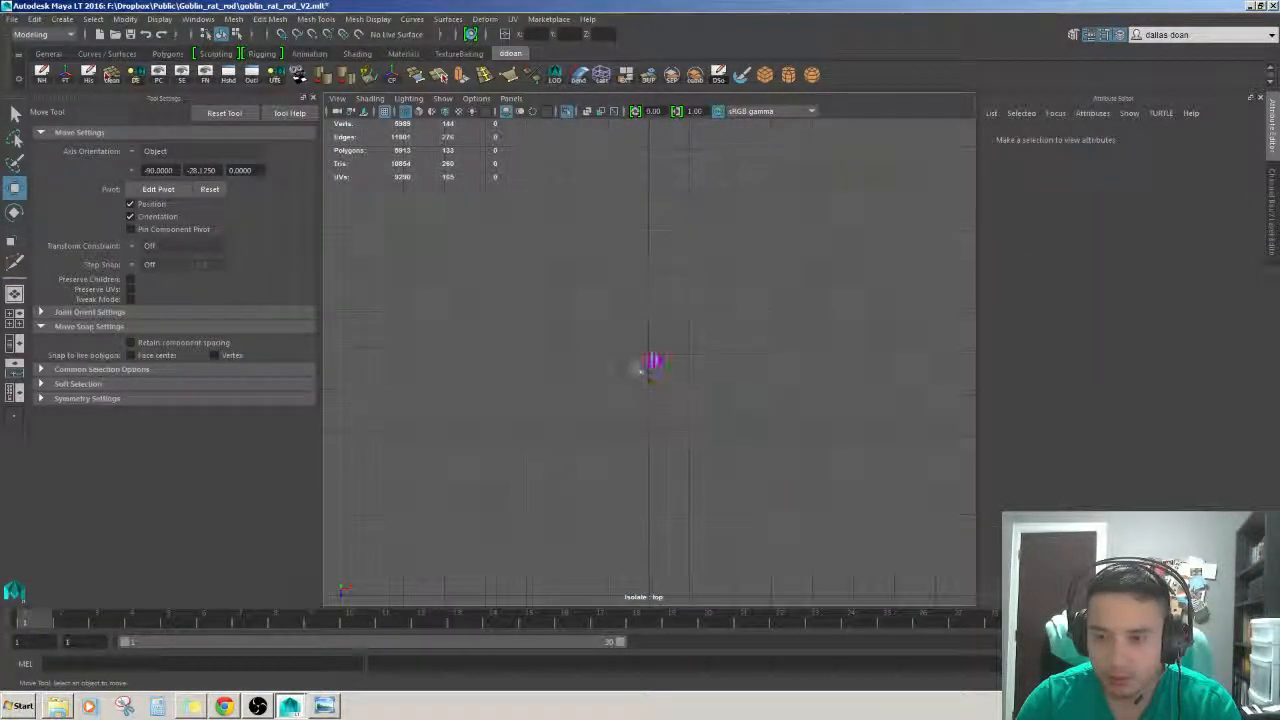
- Reselect all of the seat half's centre border vertices and try snapping them to the centre line
scroll(637, 369, up, 6)
drag(598, 210, 672, 450)
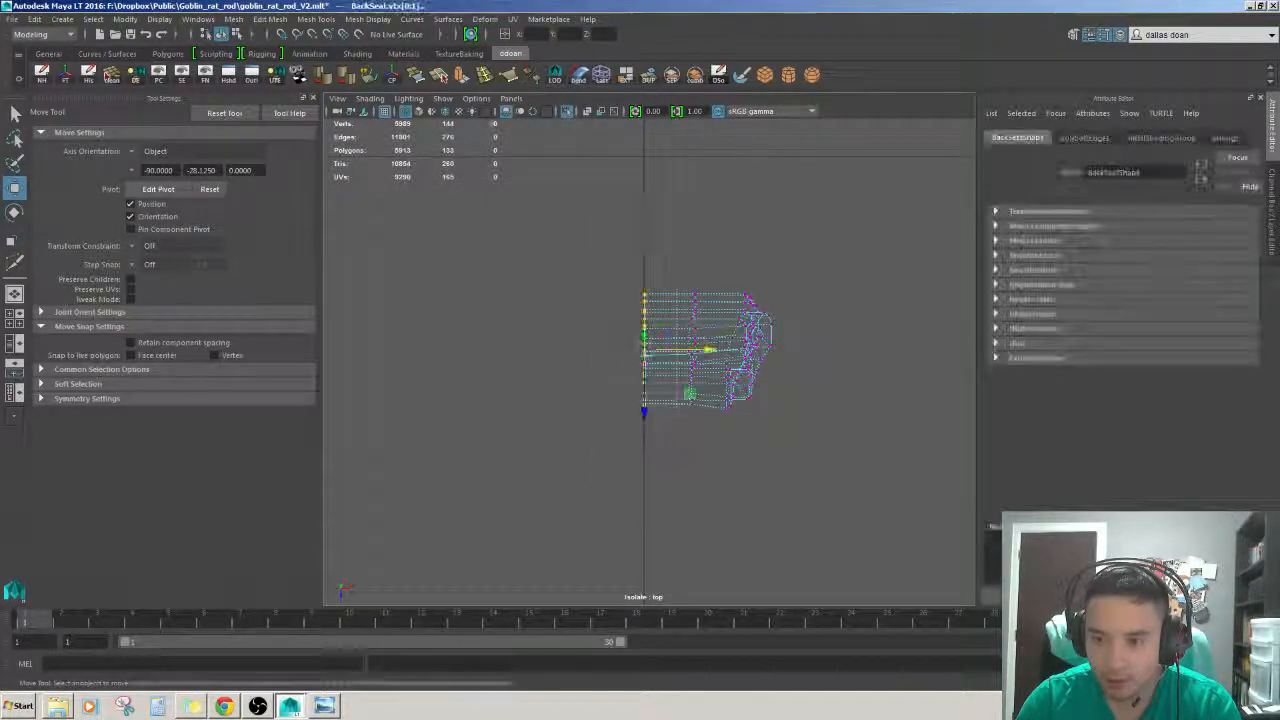
scroll(603, 374, up, 8)
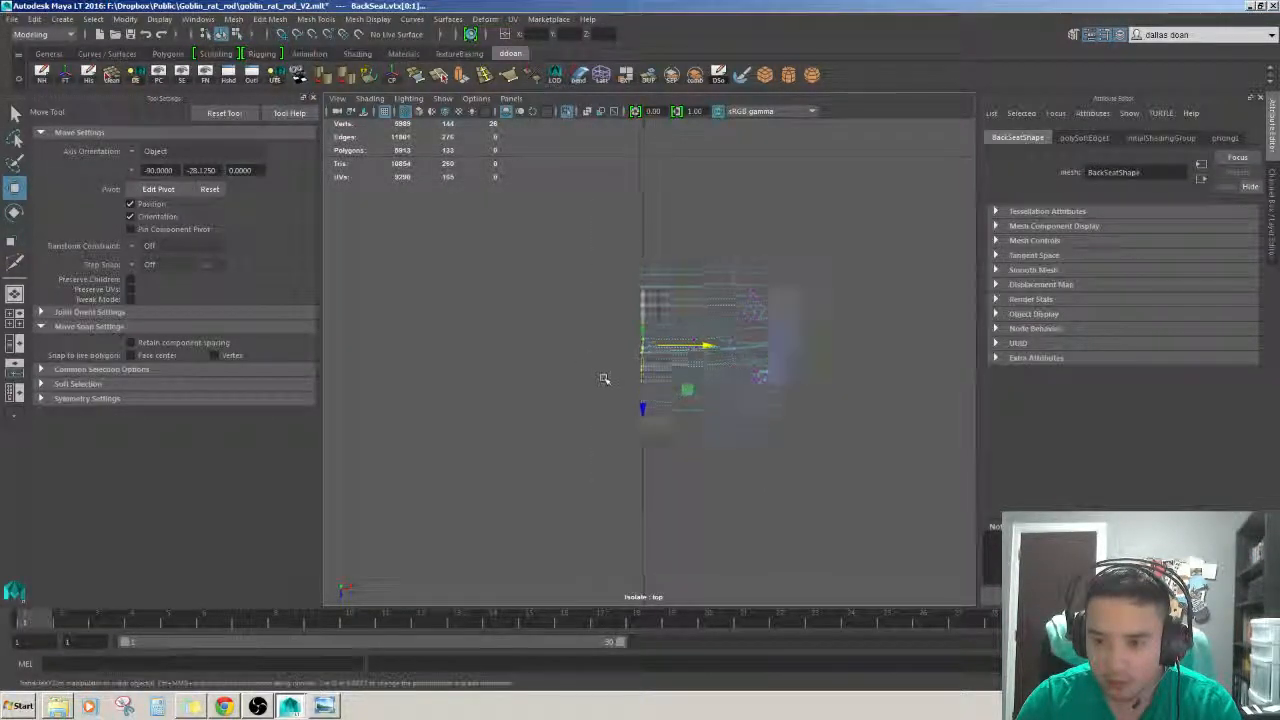
drag(676, 565, 677, 566)
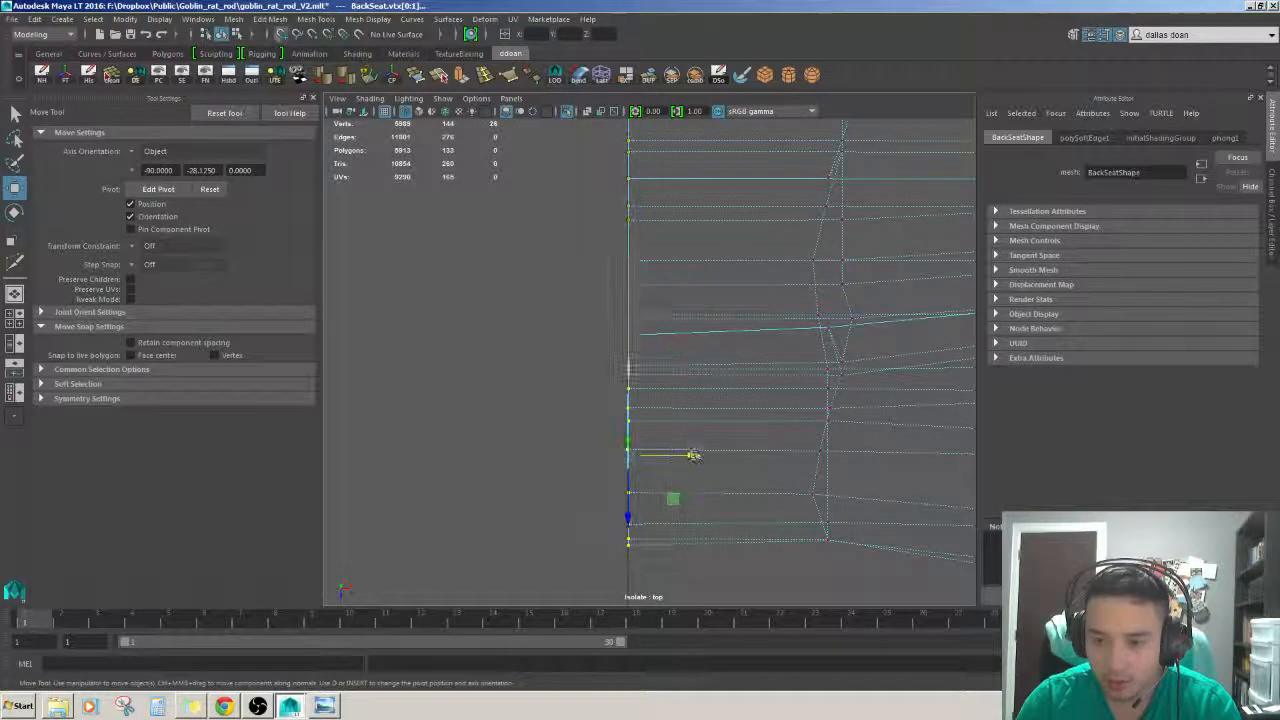
- Try snapping only the lower group of centre border vertices, and undo the attempt
drag(593, 335, 670, 508)
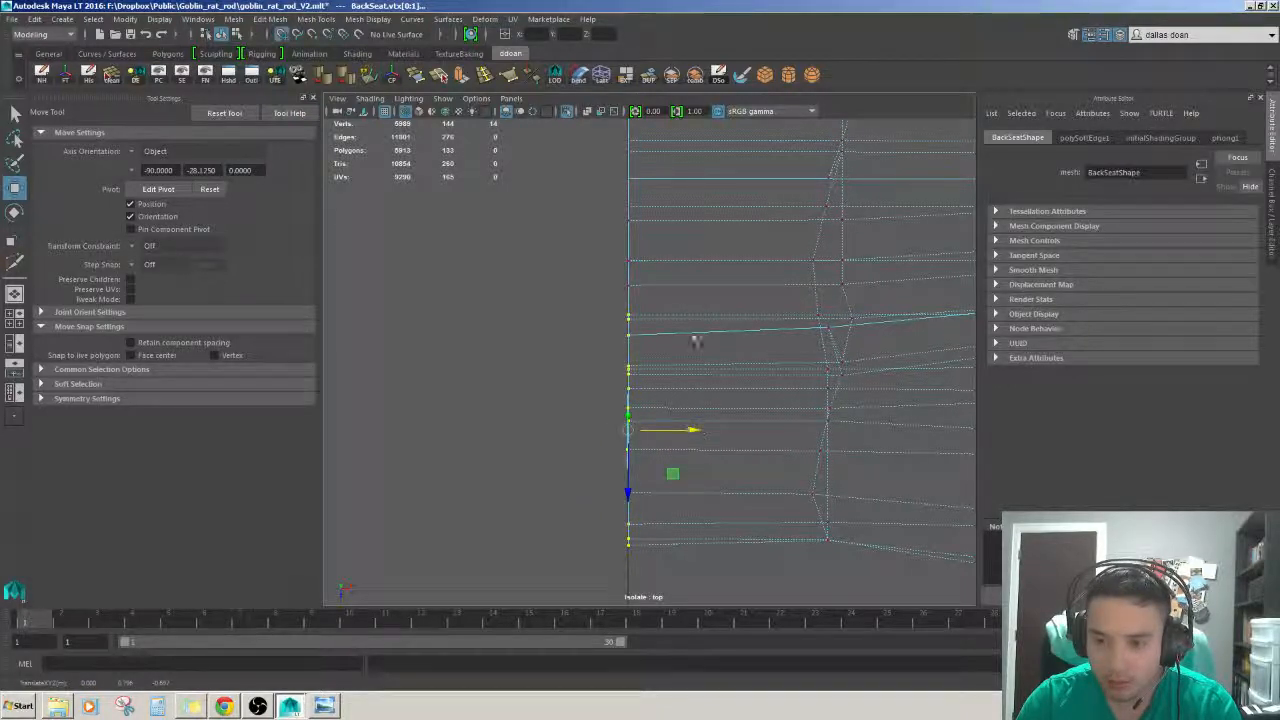
key(ctrl+z)
key(ctrl+z)
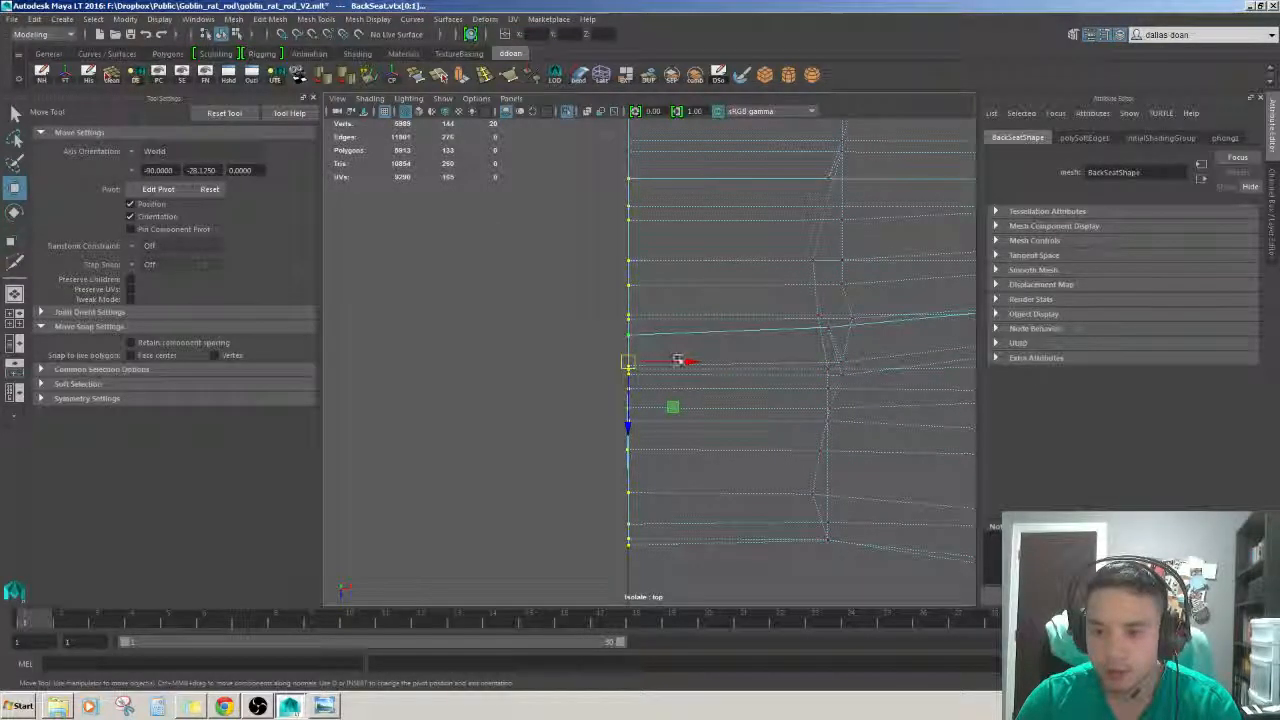
- Set the Move tool's axis orientation to World and grid-snap the centre border vertices onto the centre line
key(x)
drag(682, 362, 683, 362)
scroll(640, 350, down, 5)
scroll(645, 340, up, 6)
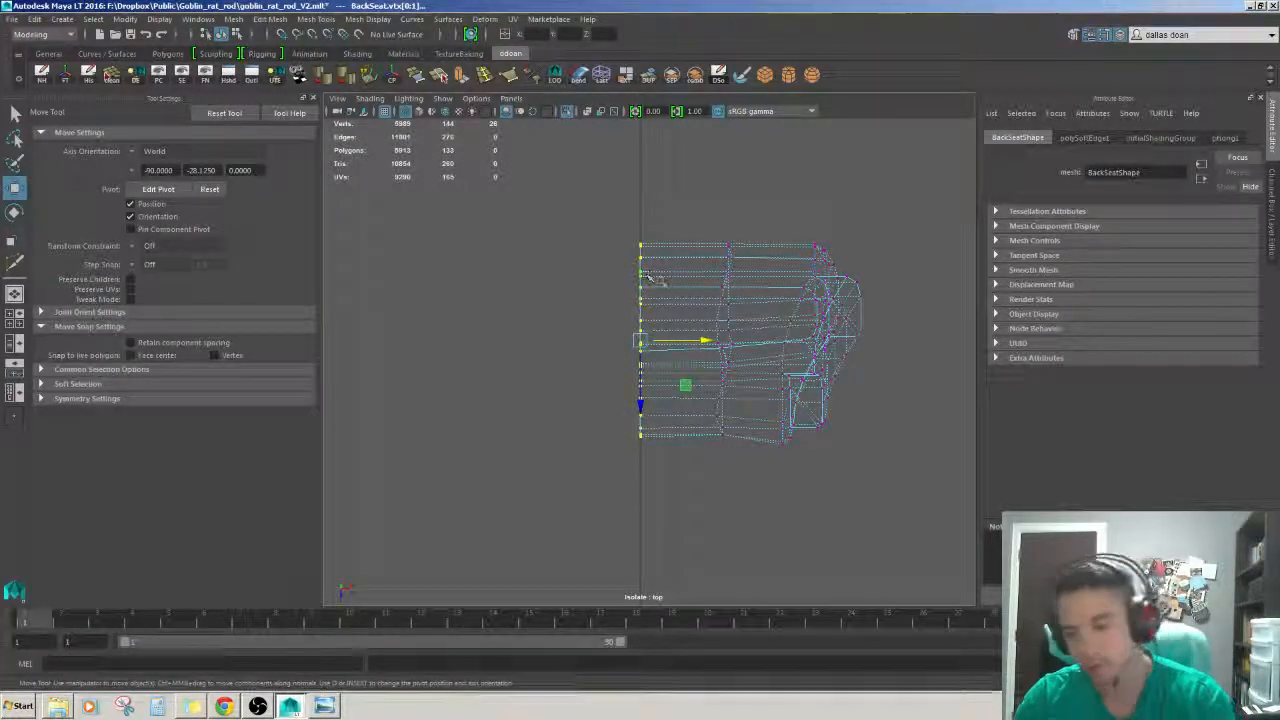
- Return to object mode in the perspective view and mirror the seat half into a complete seat back
key(space)
key(space)
scroll(714, 283, up, 5)
alt+drag(700, 188, 680, 194)
key(F8)
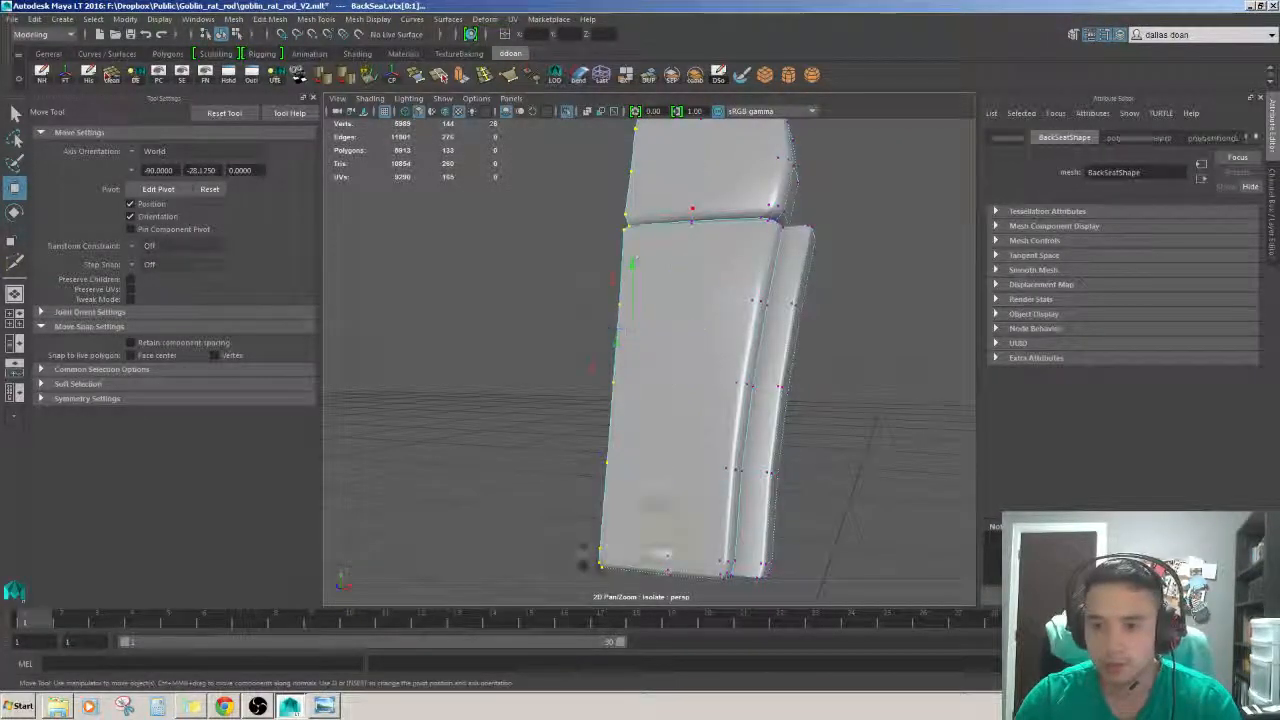
scroll(650, 300, down, 5)
alt+drag(645, 292, 647, 308)
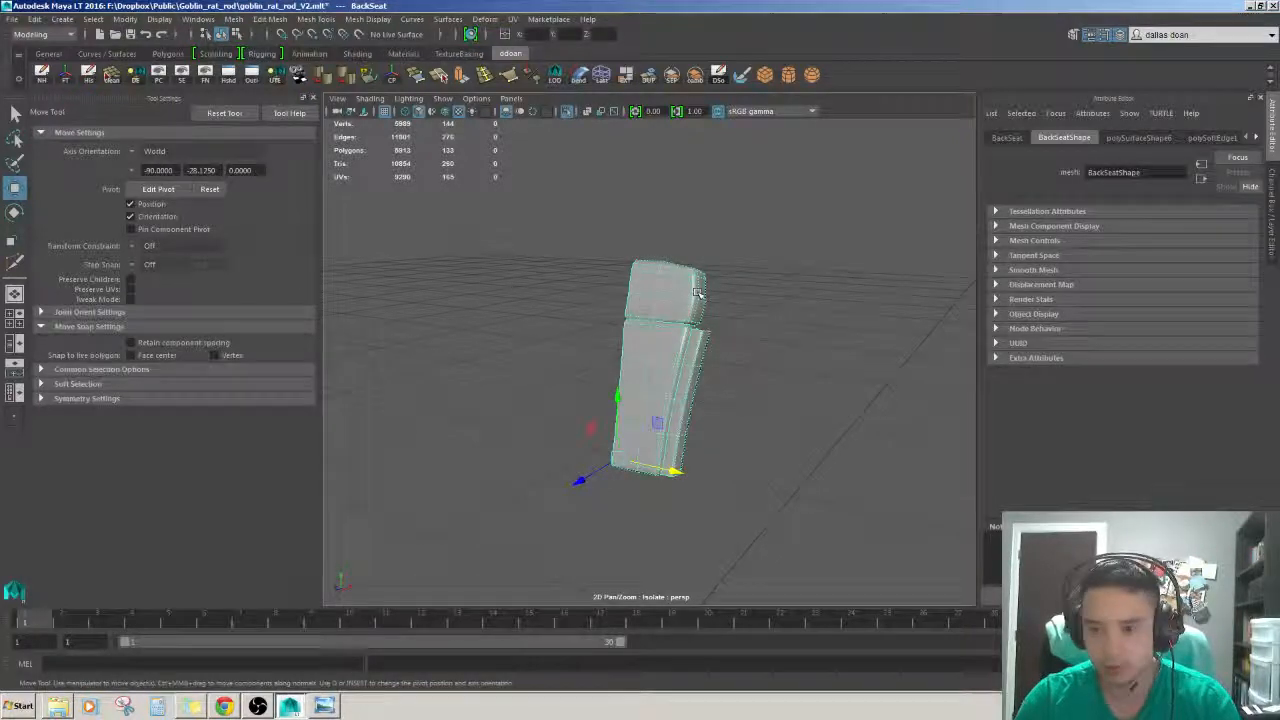
key(g)
- Check the mirrored seat back's centre seam and bring the rest of the rat rod back into view
click(786, 452)
alt+drag(700, 420, 440, 280)
scroll(700, 400, up, 4)
click(740, 440)
key(ctrl+1)
- Examine the complete seat back against the rest of the rat rod from near and far
scroll(654, 371, down, 5)
click(460, 250)
scroll(615, 360, up, 4)
click(615, 337)
scroll(614, 337, down, 4)
click(757, 200)
scroll(712, 334, up, 3)
click(712, 334)
scroll(734, 309, up, 6)
scroll(683, 334, down, 4)
- Select all of the seat back's faces and set the Move tool's symmetry to Object X
double_click(655, 287)
alt+right_drag(650, 290, 549, 314)
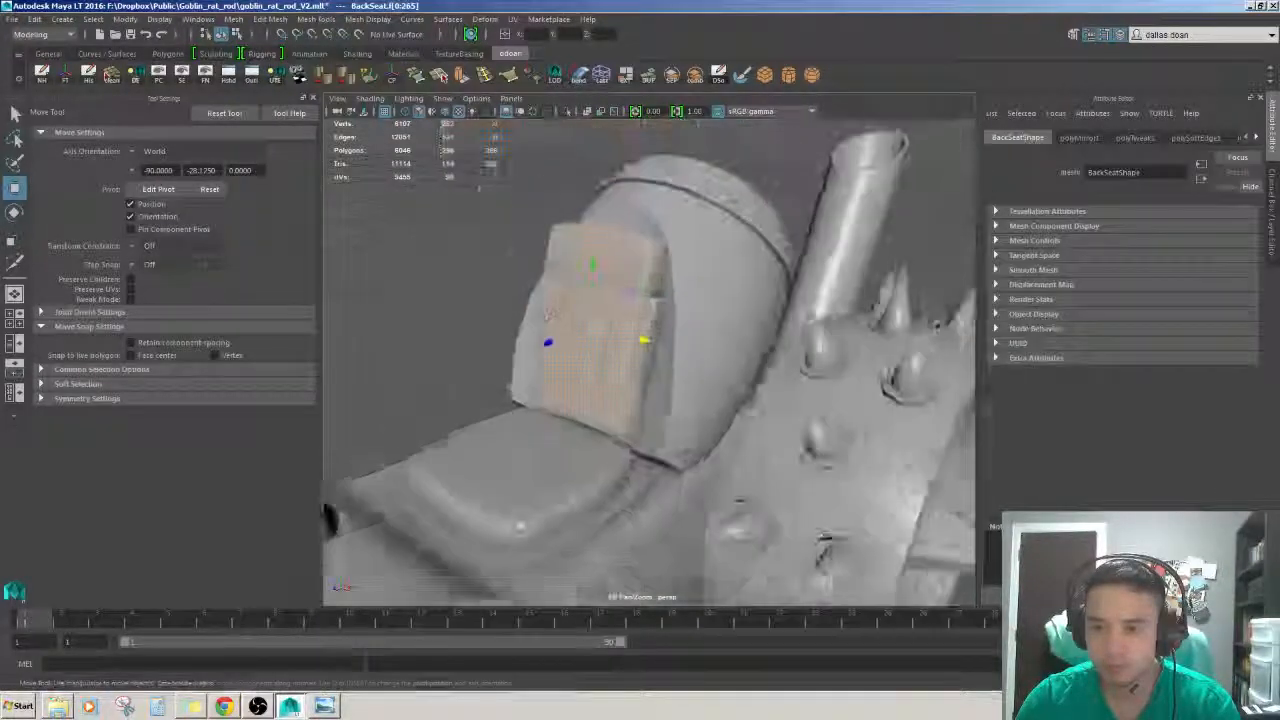
alt+drag(549, 314, 620, 322)
click(42, 313)
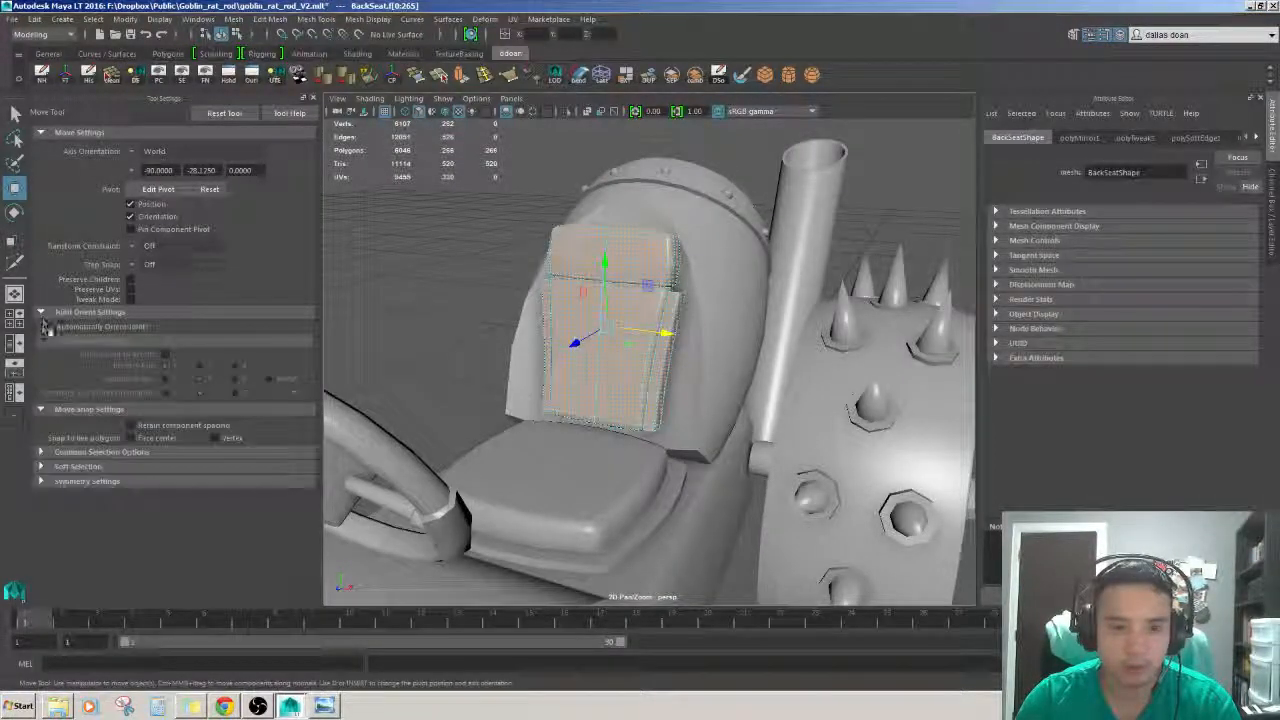
click(42, 313)
click(41, 326)
click(42, 372)
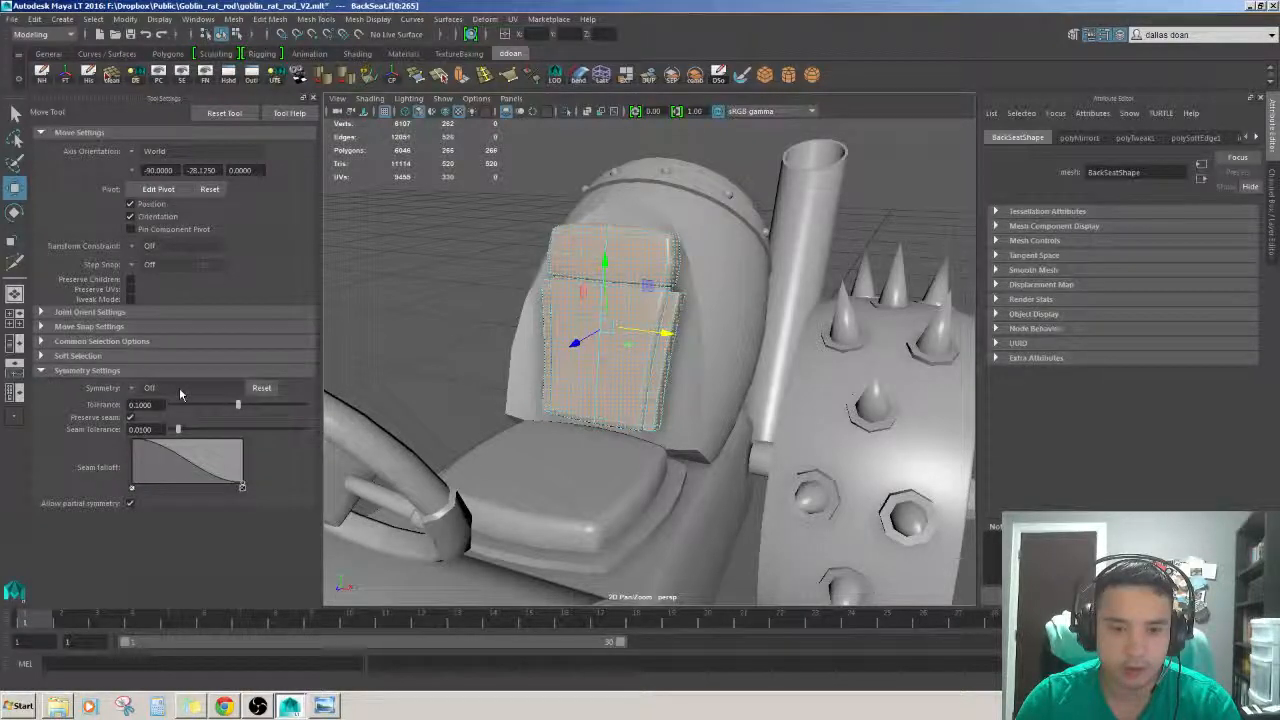
click(140, 389)
click(154, 411)
- Select the front face strips of both side bolsters using the symmetric selection
alt+drag(580, 320, 600, 355)
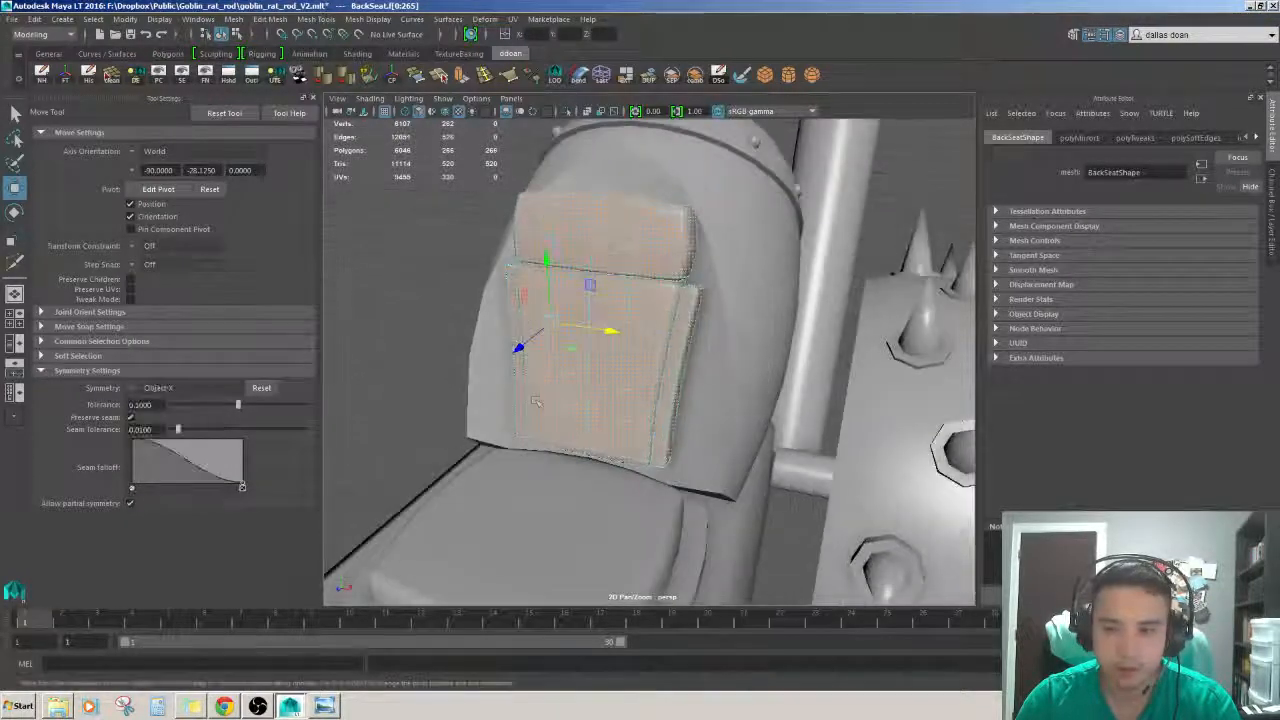
alt+right_drag(600, 355, 650, 345)
click(686, 332)
click(692, 322)
mouse_move(692, 322)
alt+mouse_down()
mouse_move(712, 340)
mouse_move(698, 345)
alt+mouse_up()
mouse_move(698, 345)
alt+right_down()
mouse_move(640, 345)
mouse_move(688, 349)
alt+right_up()
alt+drag(688, 349, 668, 330)
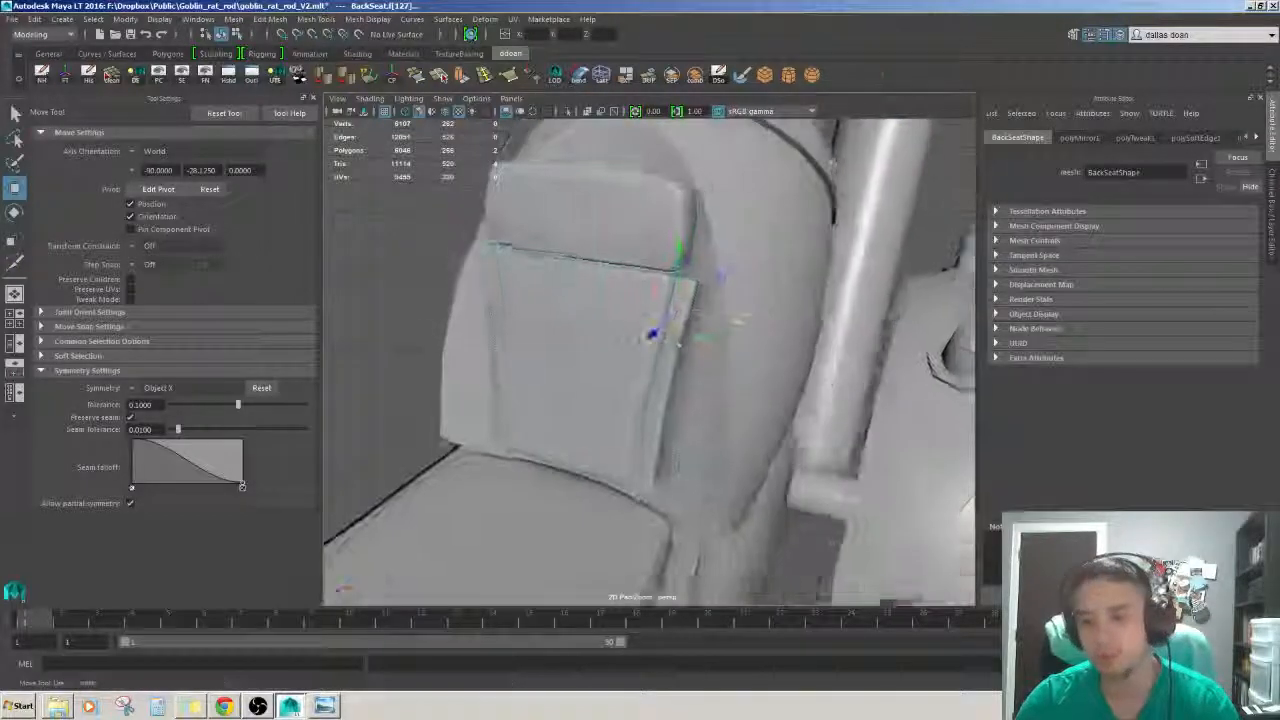
alt+right_drag(668, 330, 705, 335)
alt+drag(705, 335, 668, 340)
shift+double_click(652, 385)
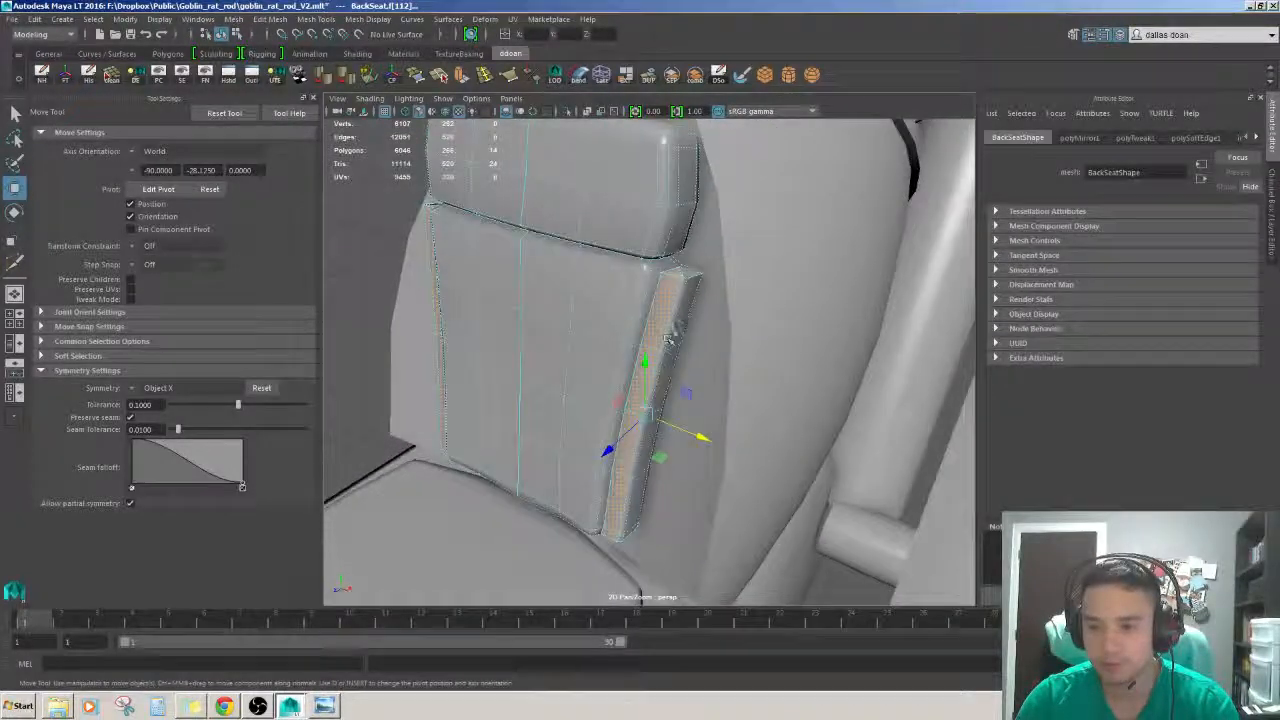
double_click(683, 314)
alt+drag(693, 318, 683, 281)
- Select the outer side faces of the seat back's bolsters symmetrically and move them slightly inward
click(706, 308)
shift+click(663, 346)
shift+click(645, 408)
shift+click(634, 466)
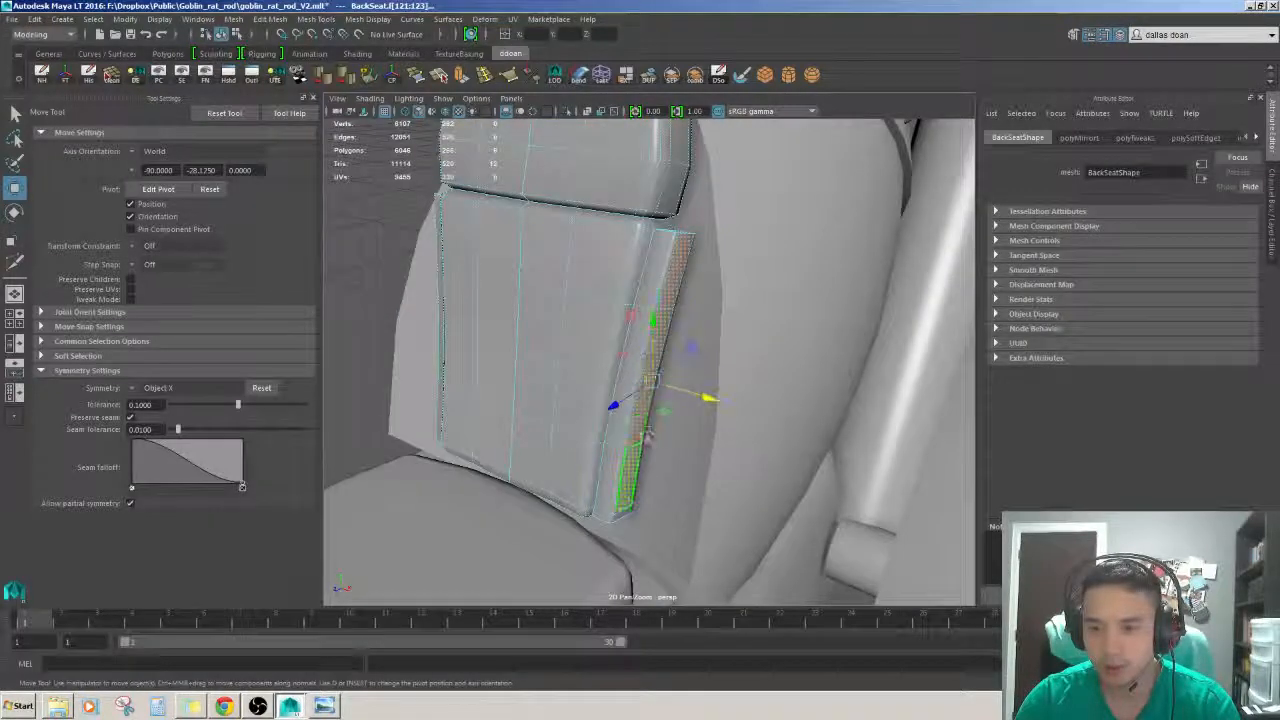
alt+drag(634, 462, 671, 435)
drag(759, 411, 749, 410)
- Move the outer side faces of both seat back bolsters slightly outward with symmetry and return to object mode
mouse_move(749, 420)
alt+right_down()
mouse_move(800, 430)
mouse_move(730, 432)
alt+right_up()
alt+drag(730, 432, 583, 422)
key(r)
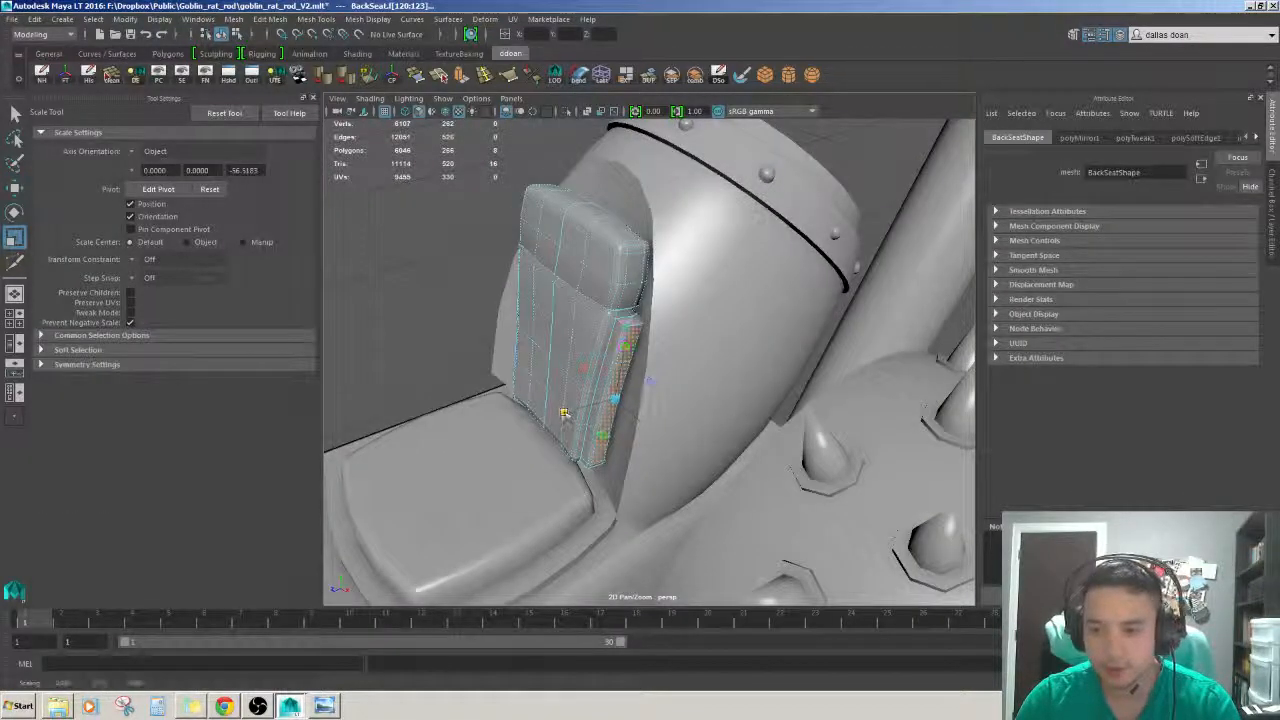
alt+drag(543, 420, 630, 418)
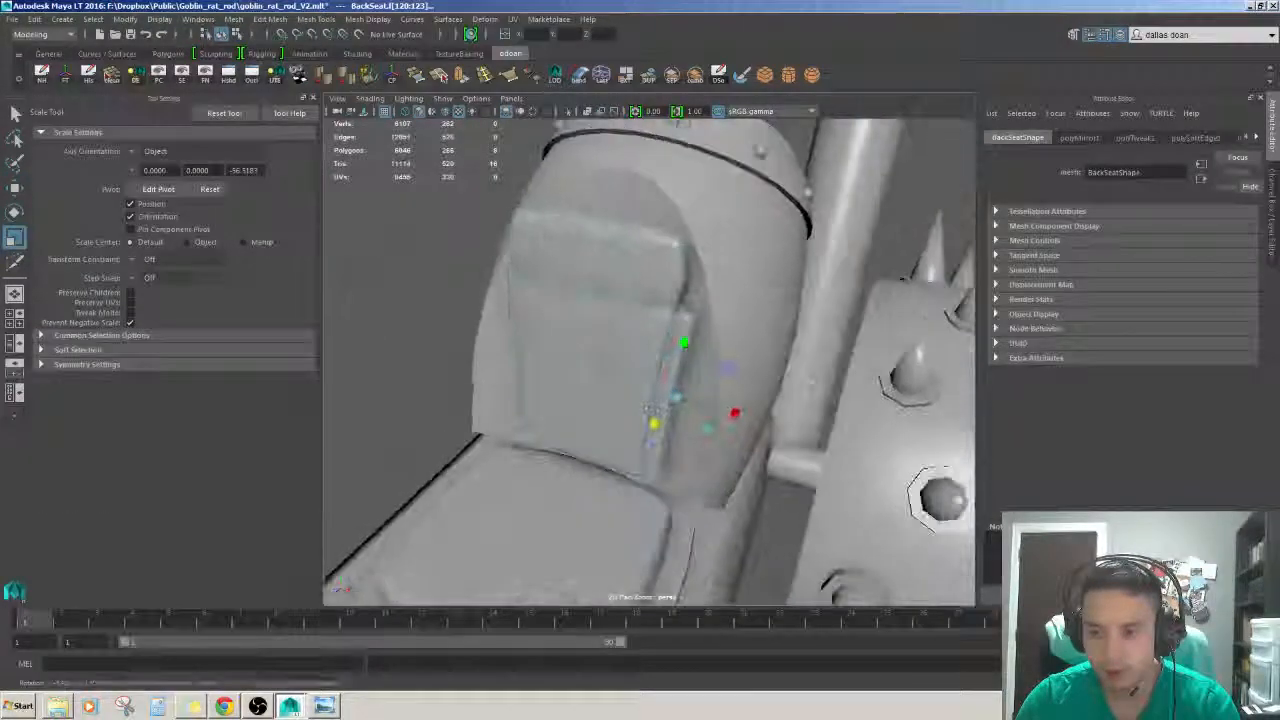
alt+right_drag(630, 418, 663, 389)
alt+drag(663, 389, 740, 372)
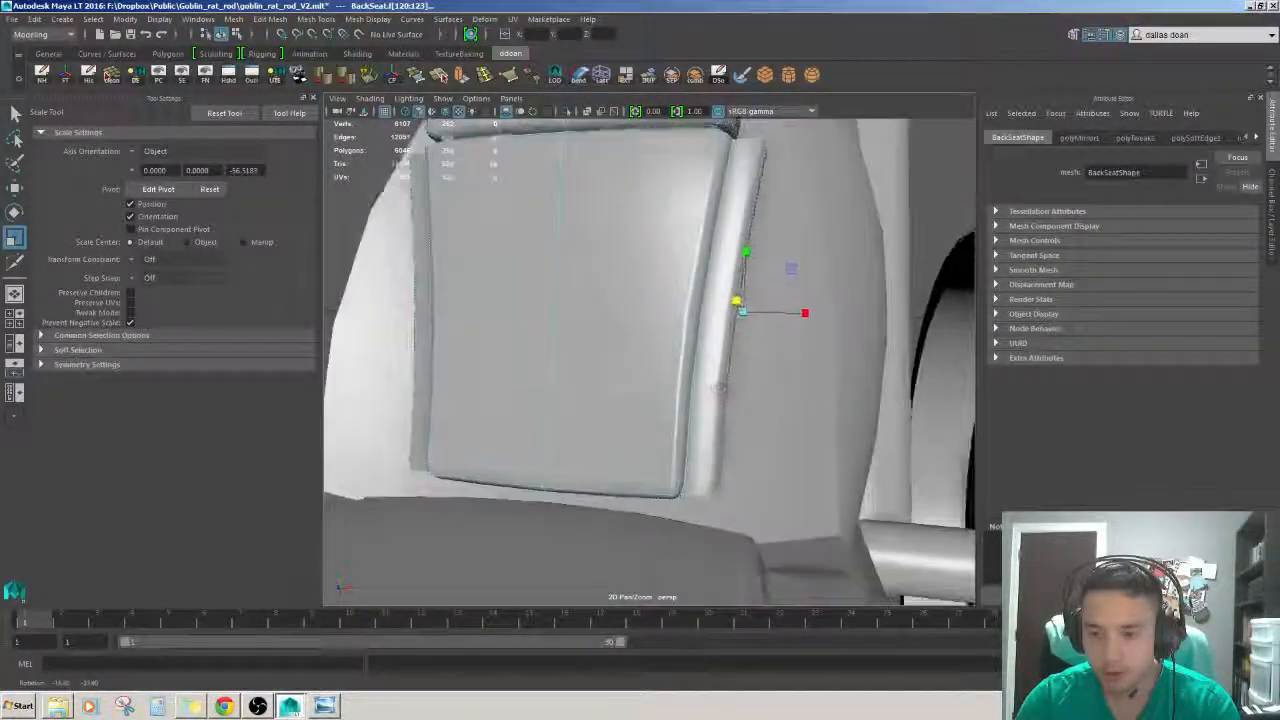
key(w)
drag(807, 314, 817, 314)
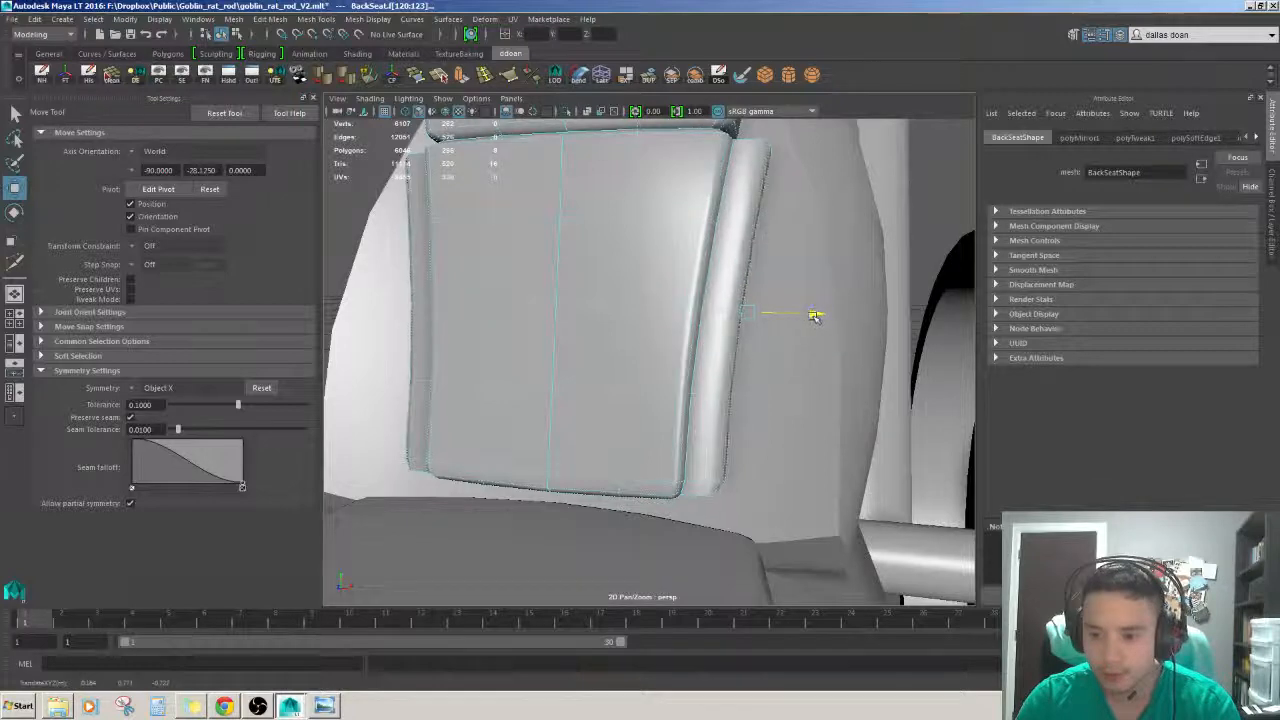
alt+drag(700, 330, 662, 374)
key(F8)
- Turn off the Move tool's symmetry and close the tool settings
alt+right_drag(662, 374, 590, 374)
alt+drag(688, 360, 700, 337)
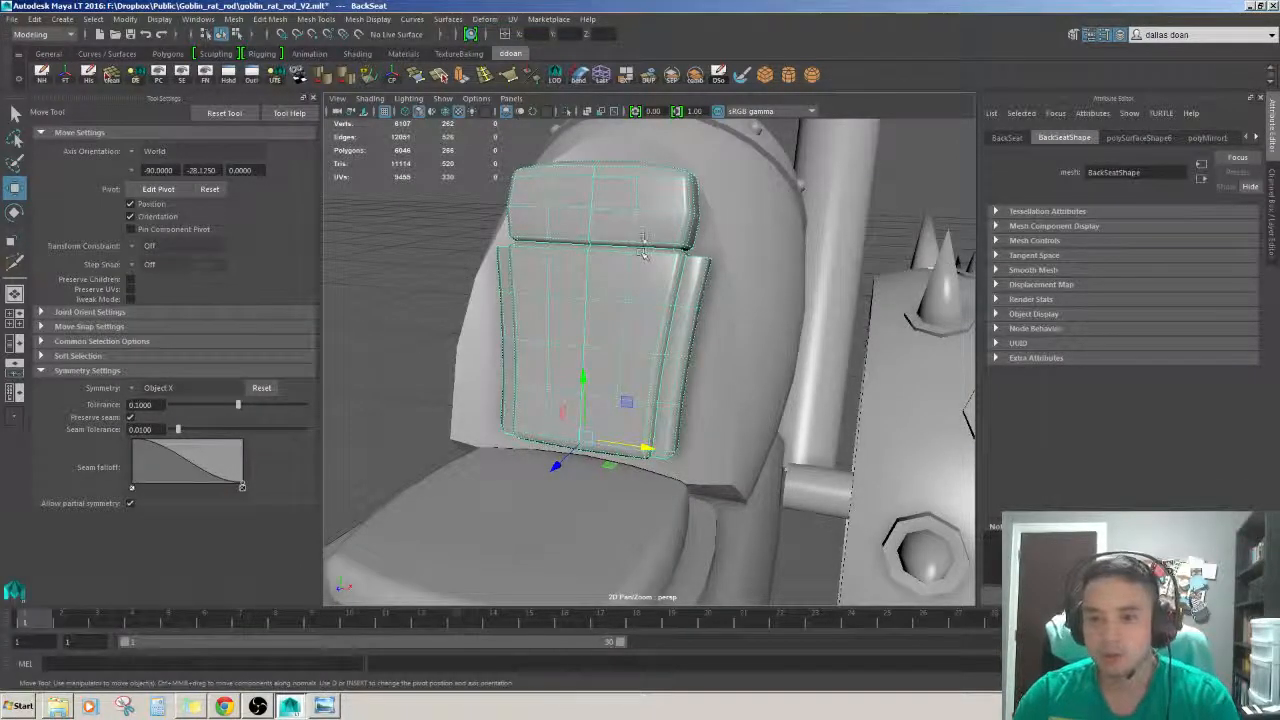
key(z)
alt+drag(644, 240, 680, 309)
key(z)
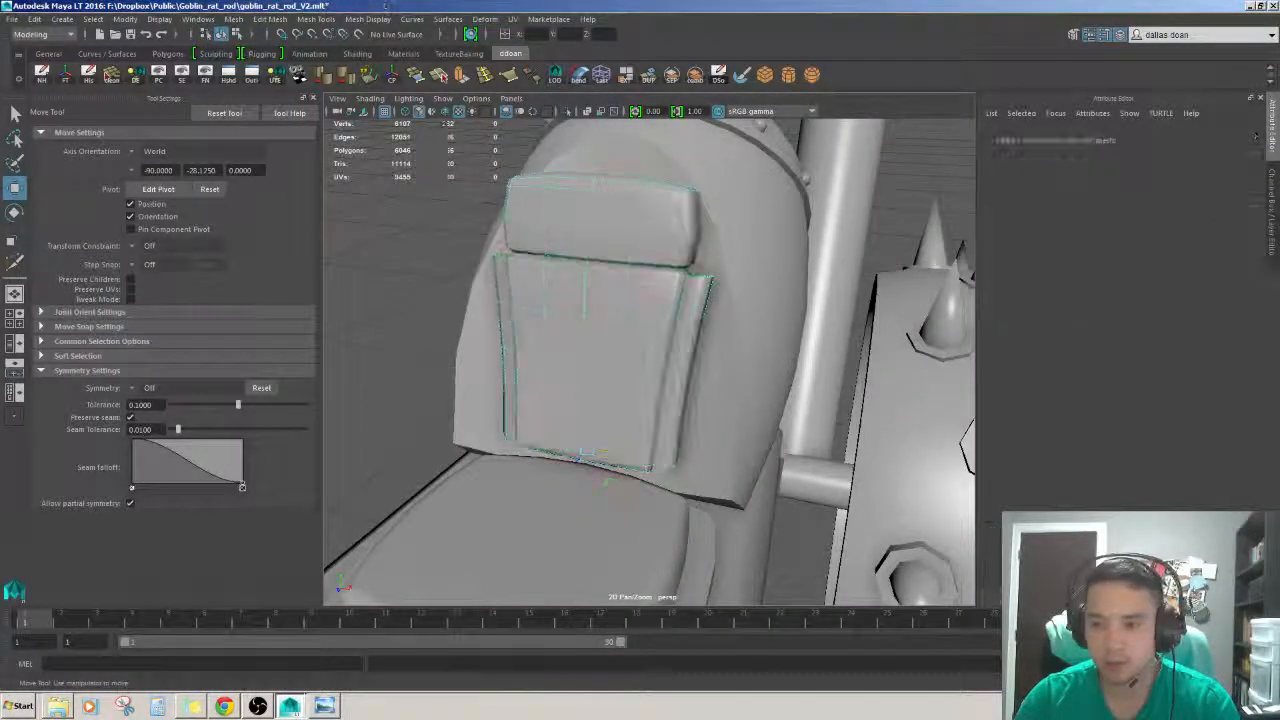
click(310, 98)
click(554, 286)
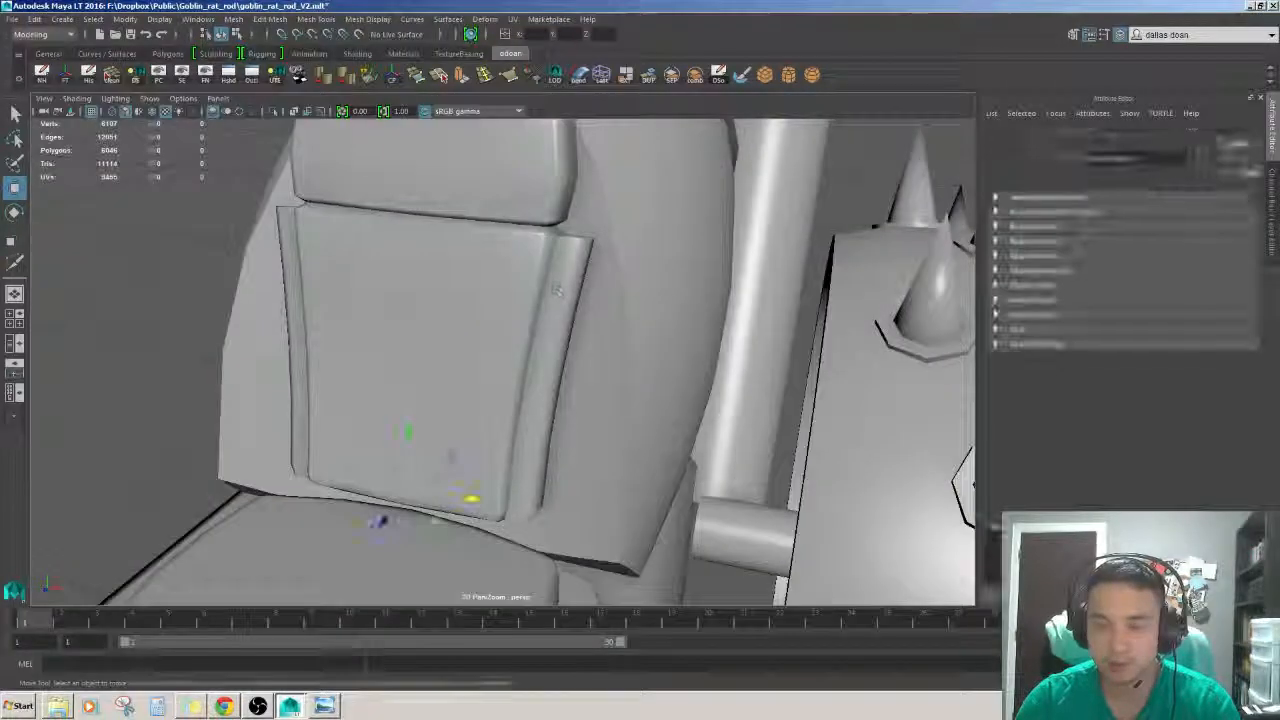
- Examine the reshaped seat back up close and against the whole rat rod
alt+drag(554, 286, 526, 256)
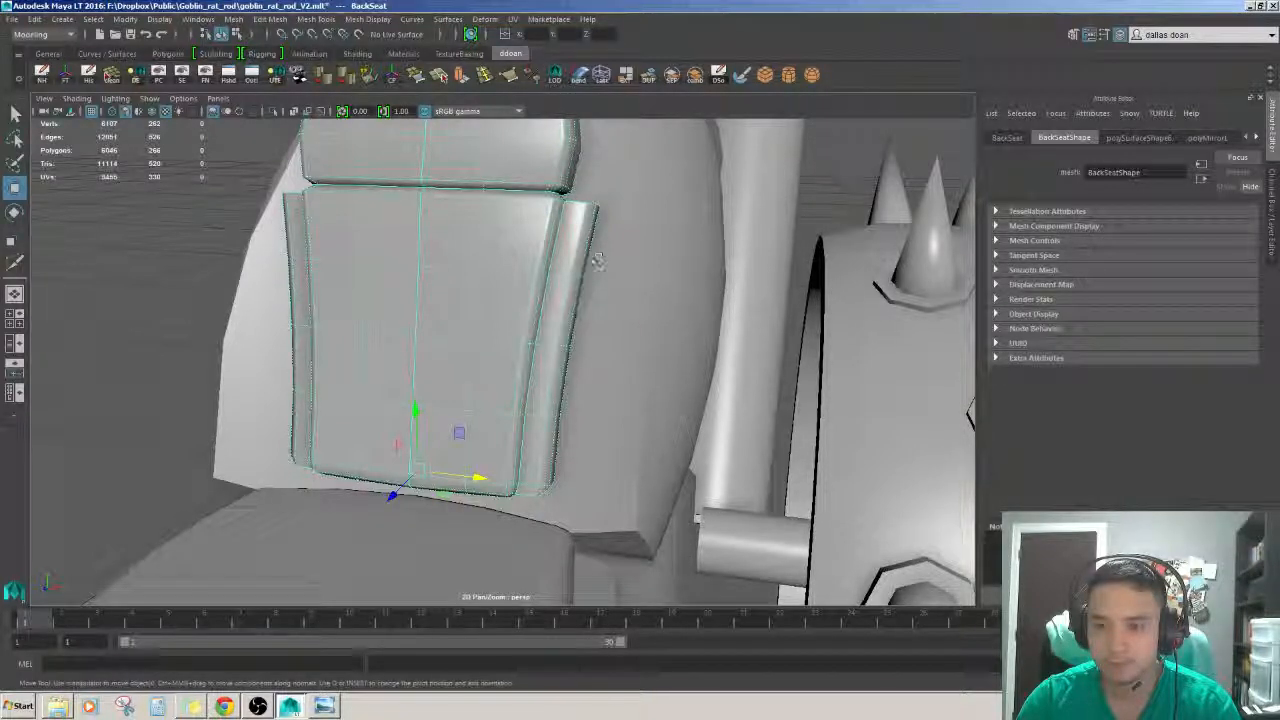
alt+drag(595, 263, 400, 250)
scroll(612, 266, down, 3)
click(360, 243)
click(488, 310)
alt+drag(488, 310, 471, 342)
scroll(471, 342, down, 8)
click(406, 326)
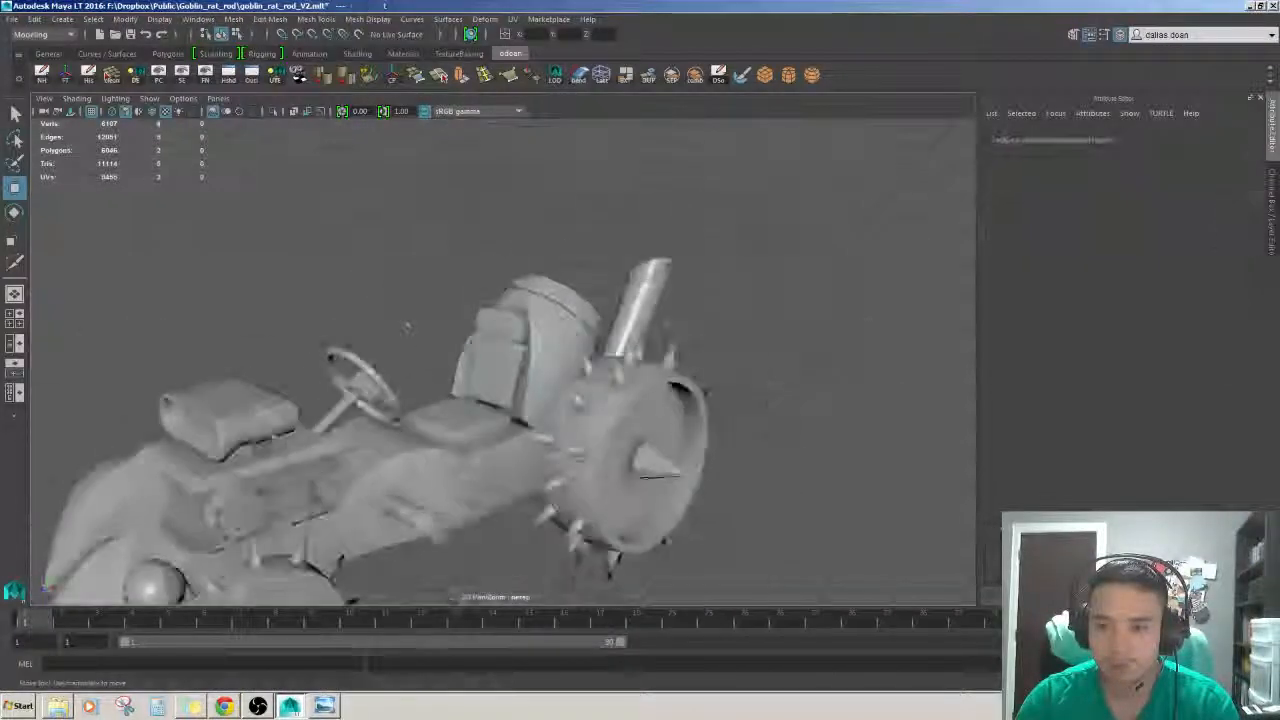
alt+middle_drag(406, 326, 551, 325)
scroll(551, 325, up, 4)
alt+drag(551, 325, 540, 322)
scroll(545, 325, up, 2)
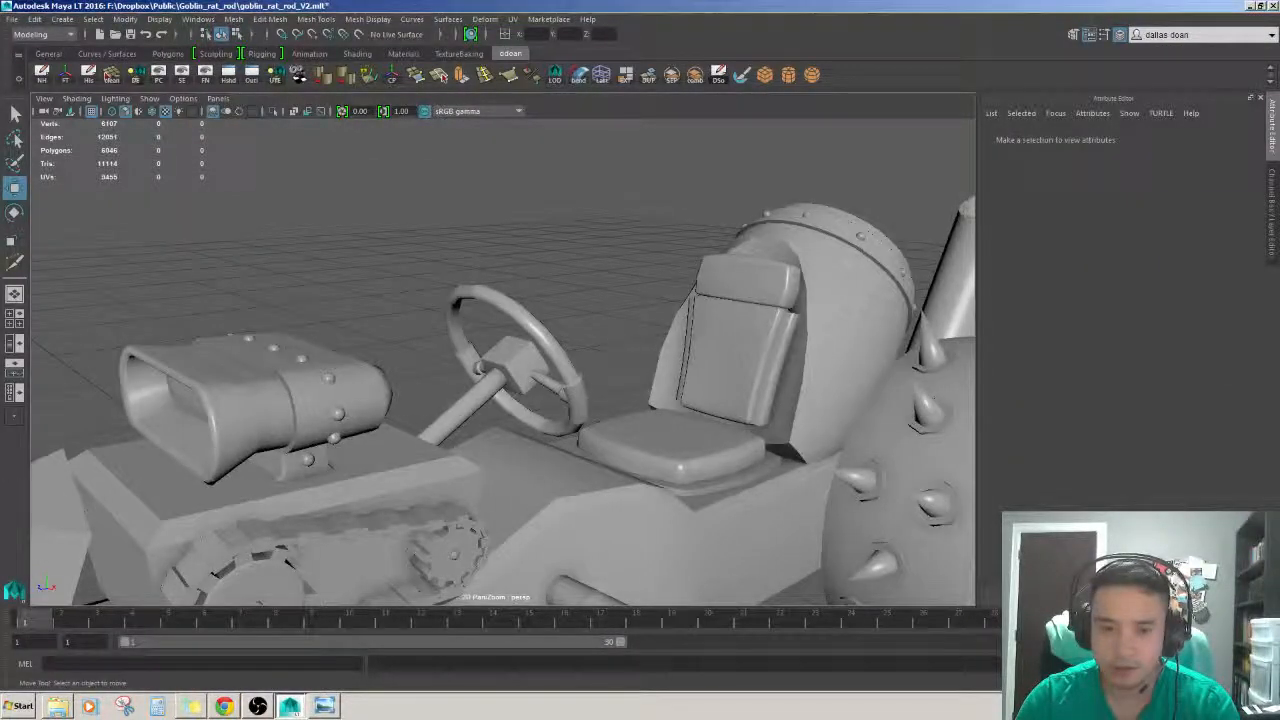
- Duplicate a bolt from the hood scoop and place the copy at the seat back bolster's upper end
click(329, 378)
alt+drag(329, 378, 608, 444)
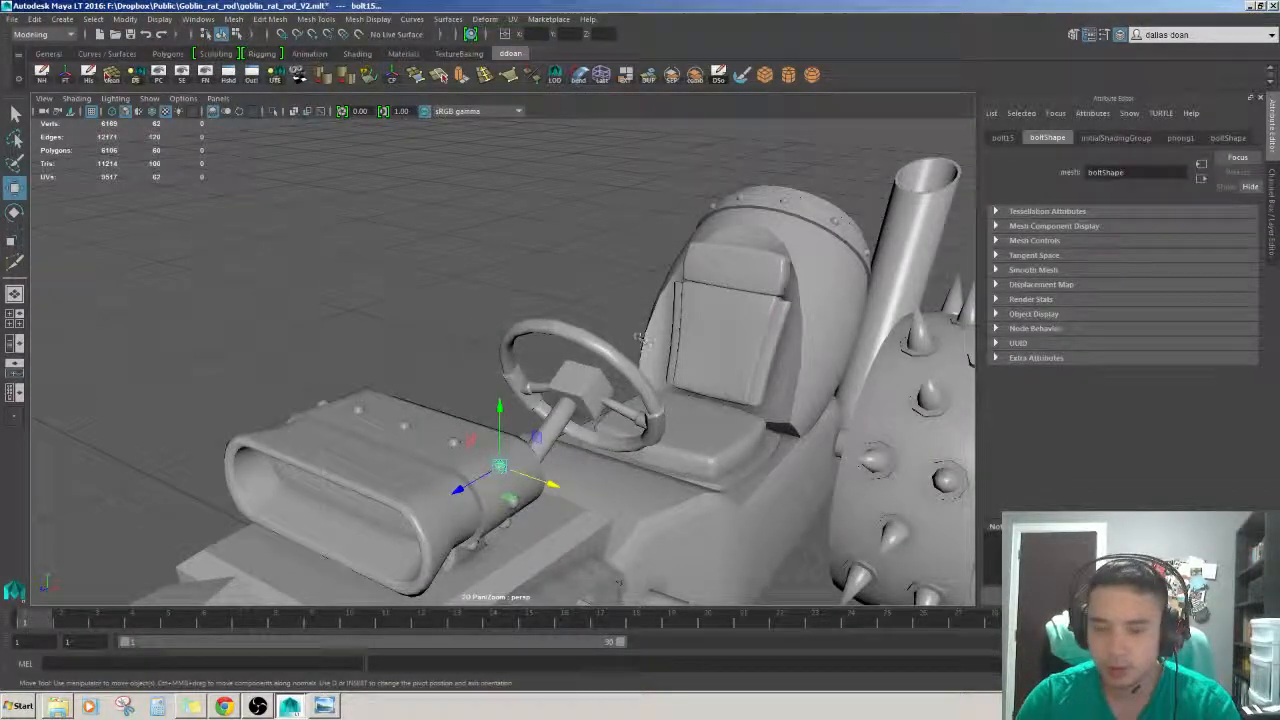
click(562, 377)
click(400, 427)
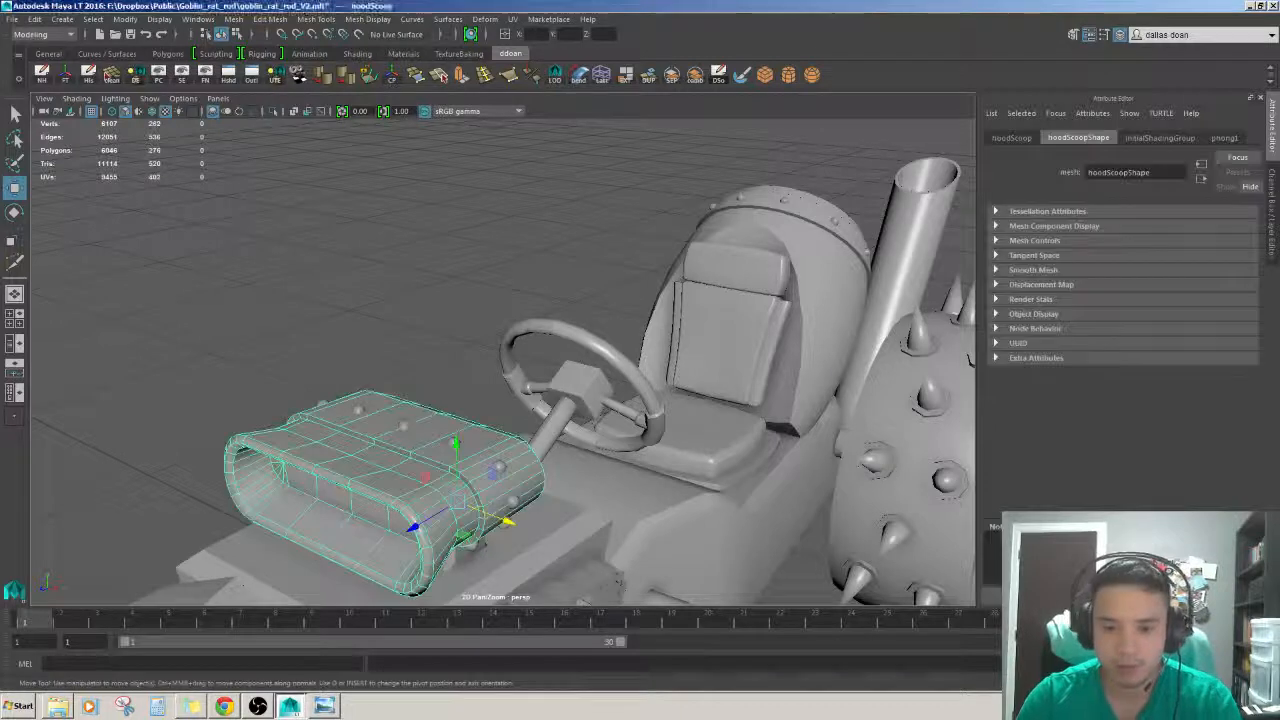
click(403, 425)
key(ctrl+d)
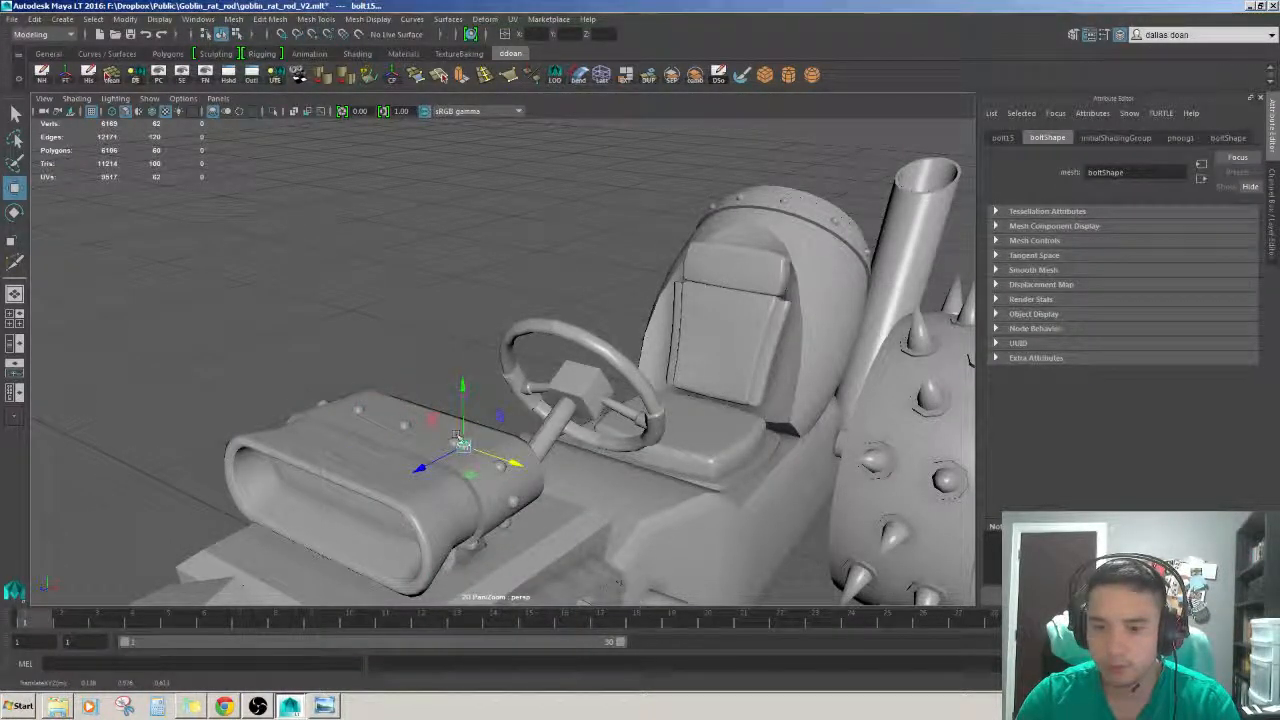
middle_click(778, 298)
key(f)
alt+right_drag(778, 298, 689, 377)
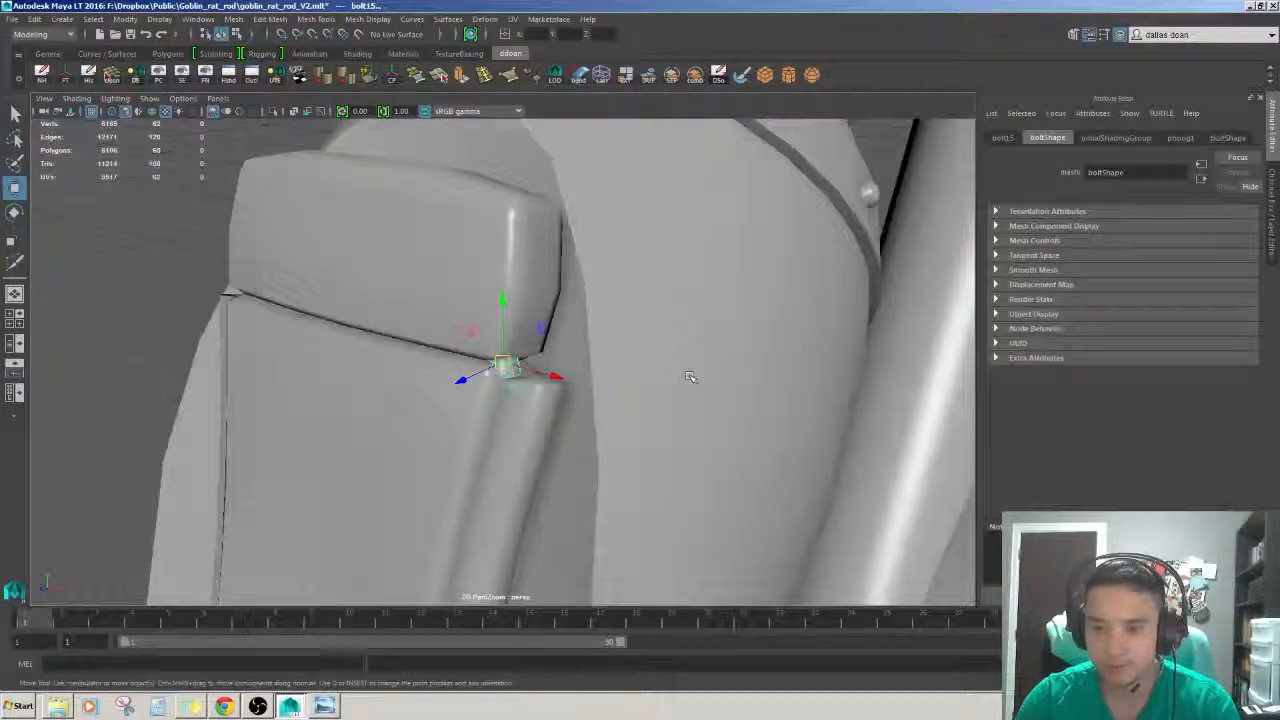
- Rotate and move the copied bolt onto the bolster's front face near its upper end
alt+drag(689, 377, 553, 392)
key(e)
alt+right_drag(553, 392, 814, 450)
alt+drag(814, 450, 764, 333)
key(w)
drag(696, 308, 652, 366)
- Scale the bolt down slightly to suit the bolster's width
key(f)
alt+right_drag(634, 409, 560, 400)
alt+drag(560, 400, 760, 411)
alt+right_drag(760, 411, 830, 411)
key(r)
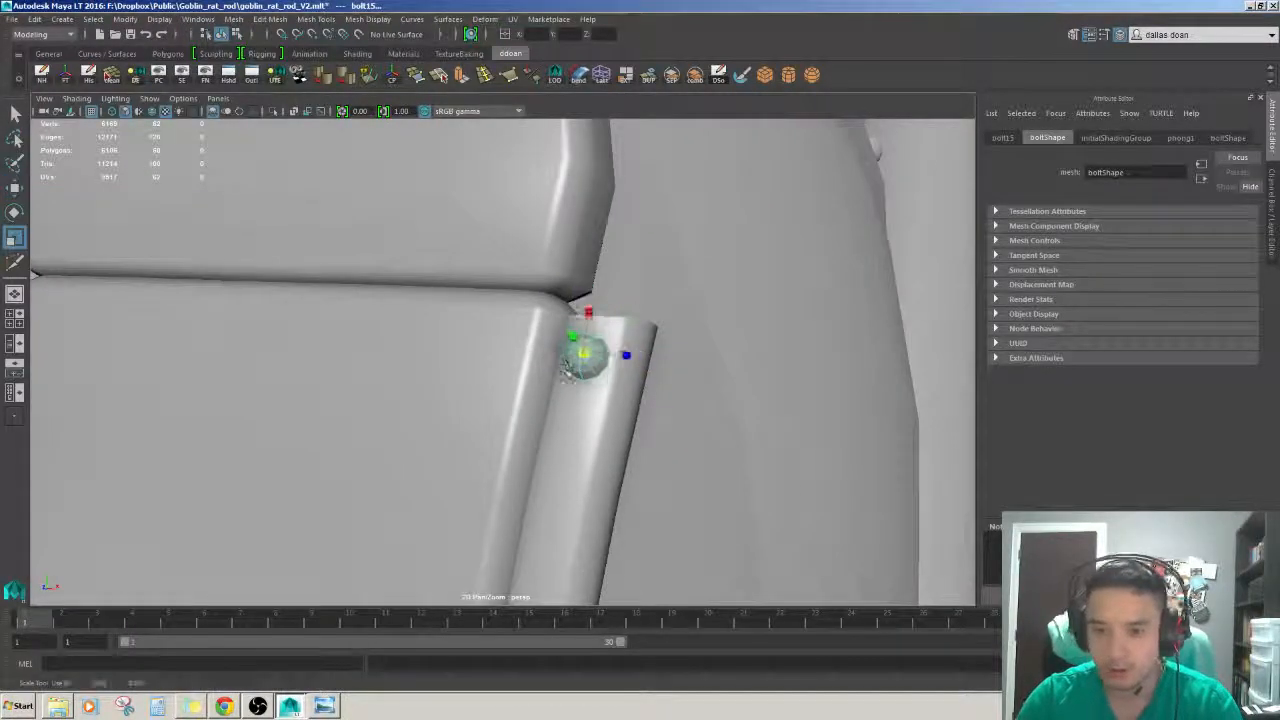
drag(568, 371, 557, 372)
- Adjust the bolt's rotation so that its base follows the slope of the bolster's front face
alt+drag(590, 391, 530, 380)
key(w)
key(e)
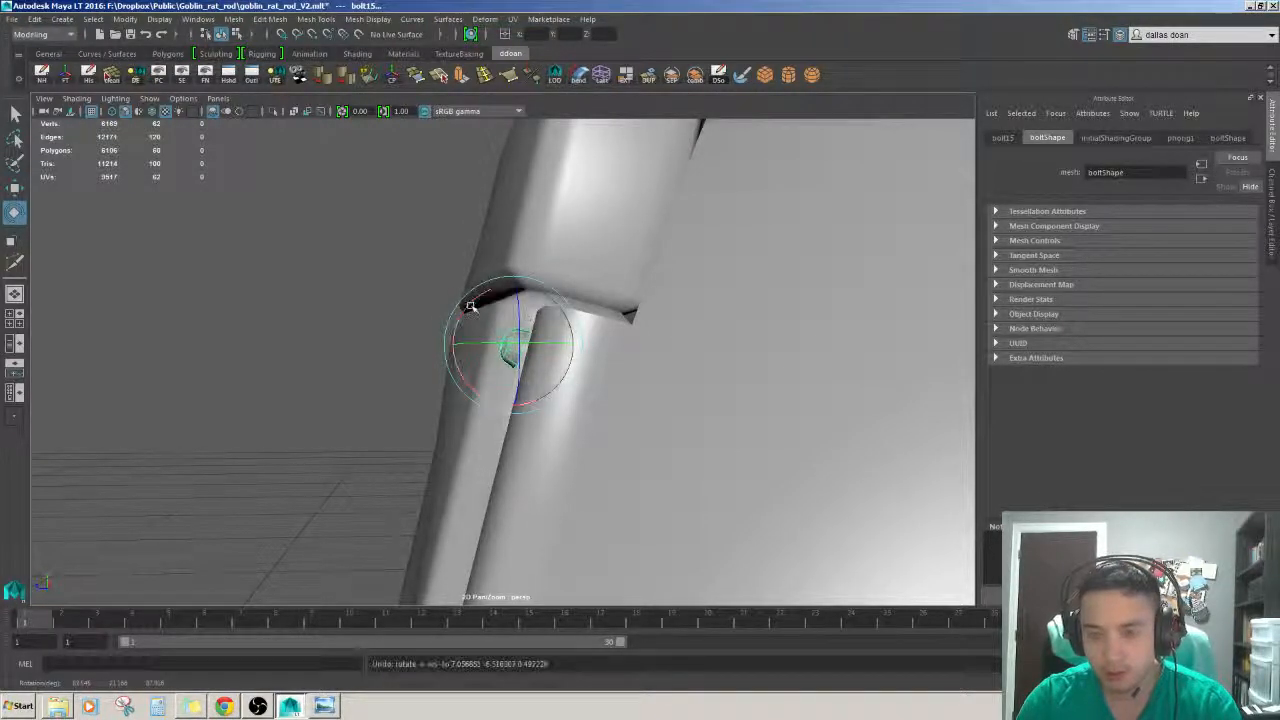
alt+drag(468, 314, 626, 366)
alt+right_drag(626, 366, 649, 369)
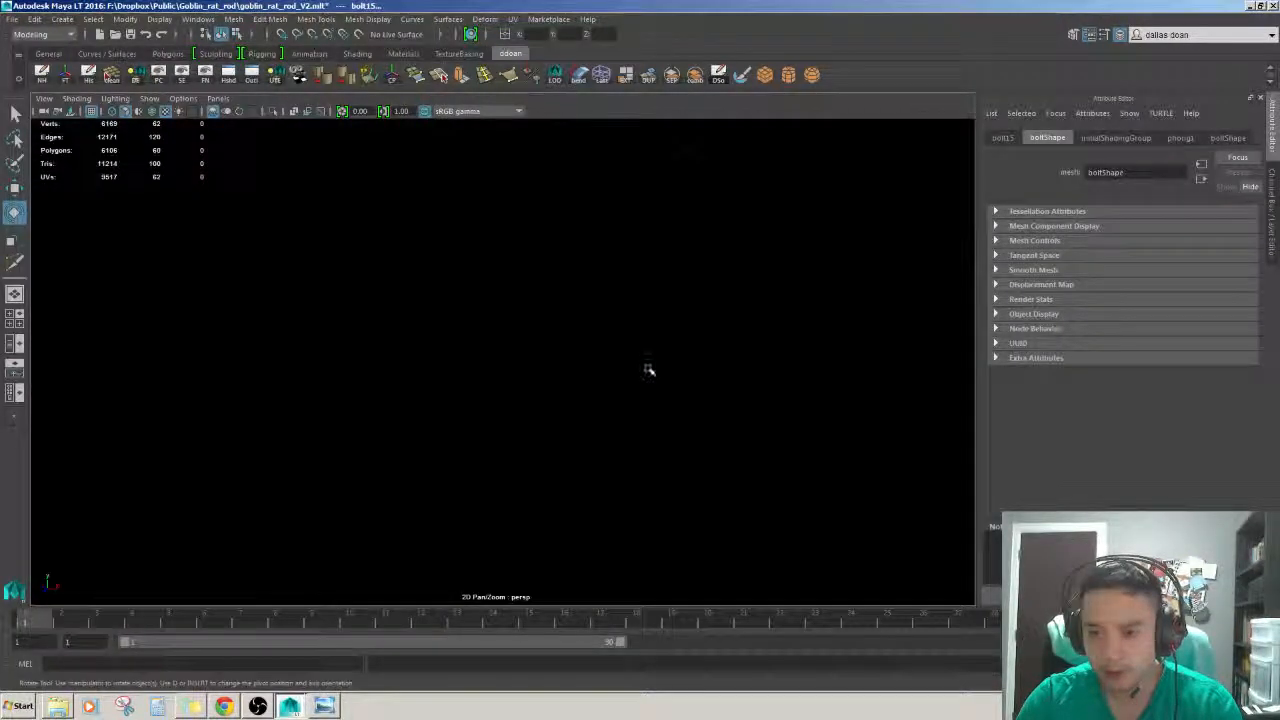
key(f)
key(w)
alt+drag(649, 369, 523, 400)
key(e)
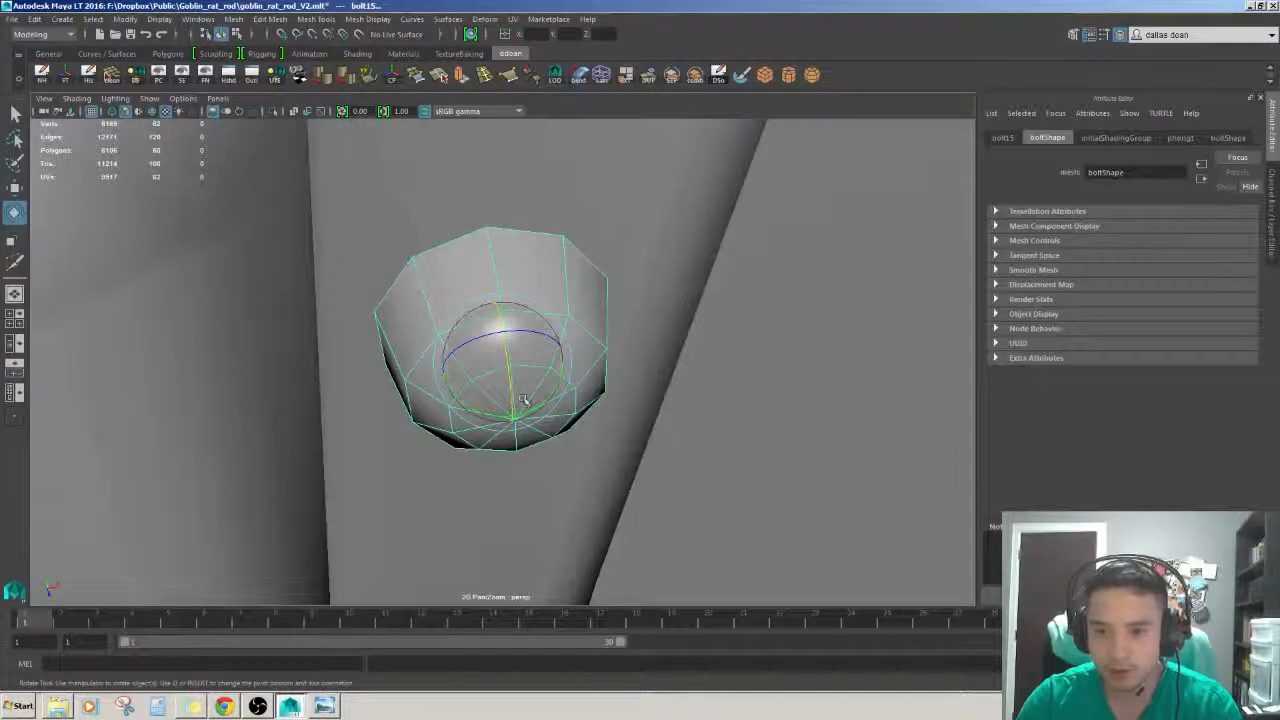
key(w)
alt+right_drag(522, 410, 430, 400)
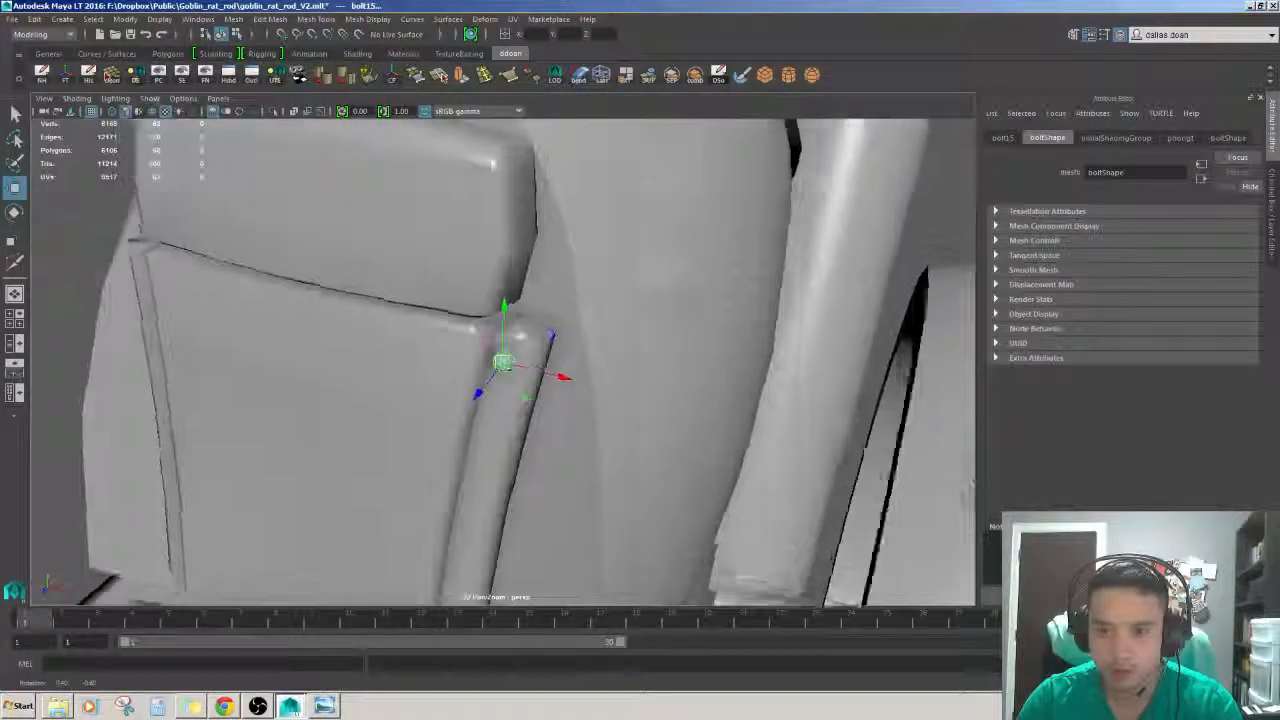
- Reposition the bolt so it sits against the bolster's surface, centred across its width
alt+drag(540, 420, 450, 380)
alt+right_drag(450, 380, 526, 402)
alt+drag(526, 402, 532, 404)
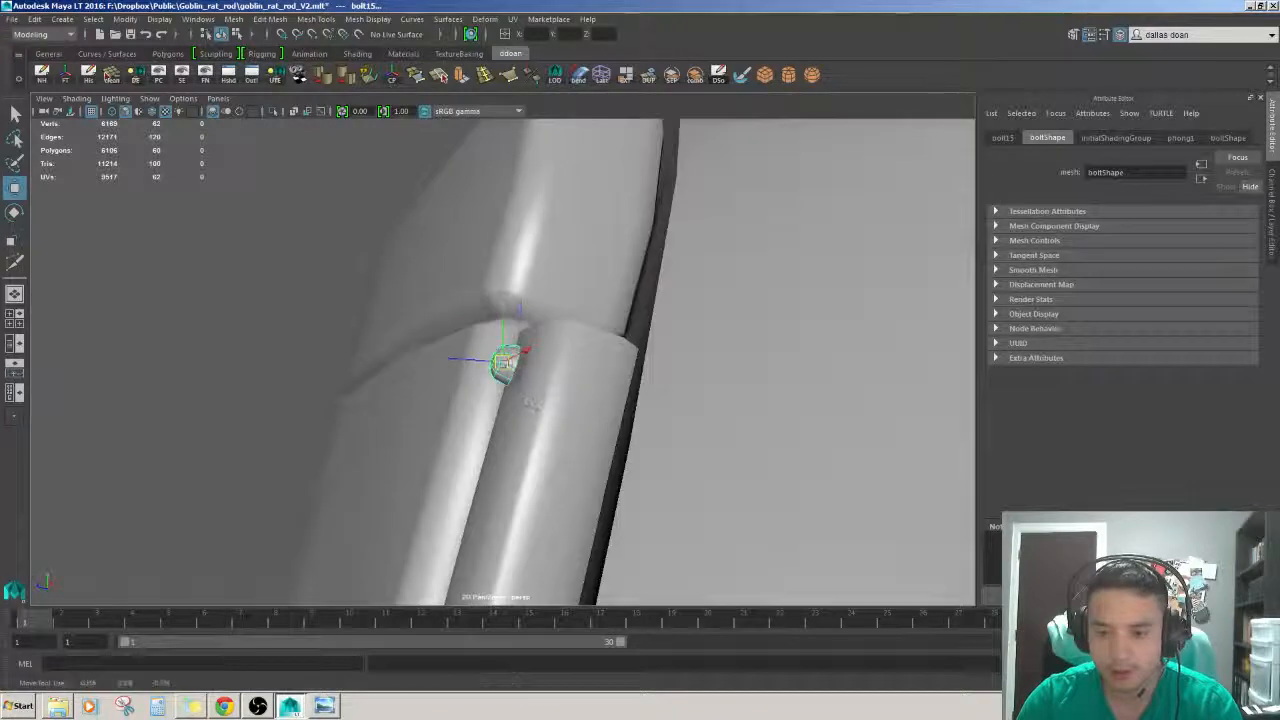
key(f)
alt+right_drag(517, 385, 440, 410)
alt+drag(440, 410, 680, 425)
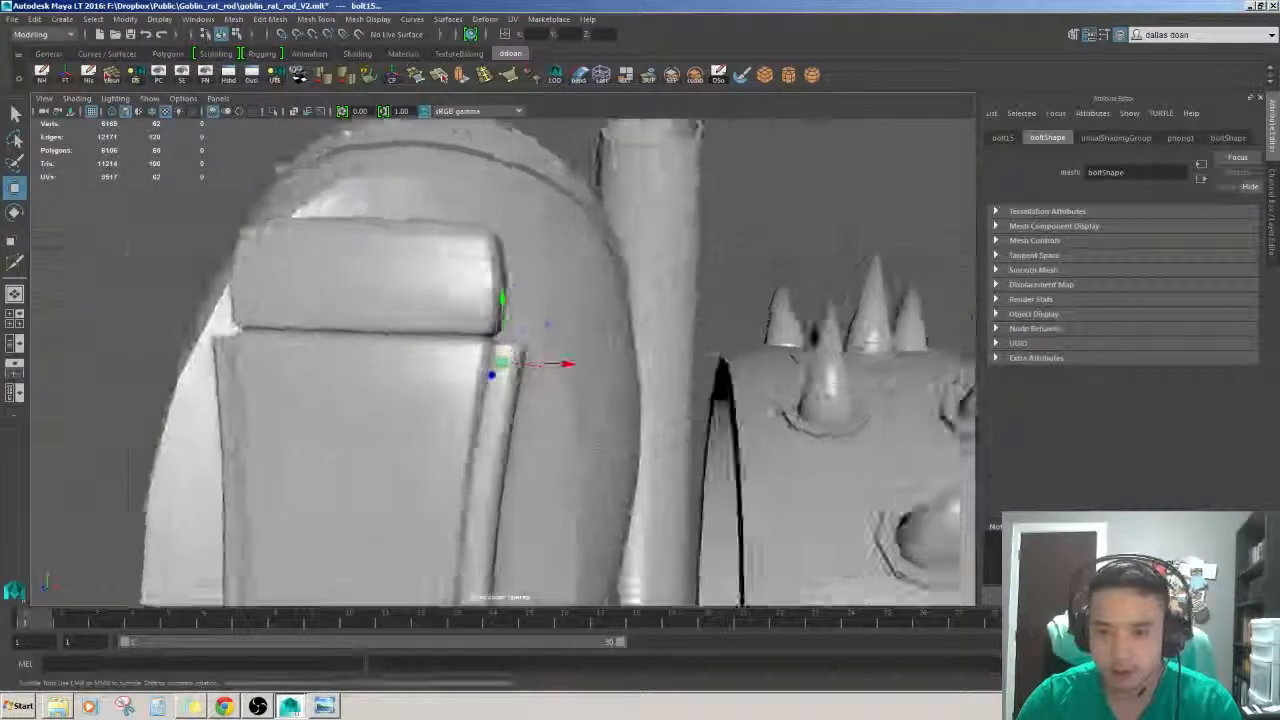
mouse_move(520, 425)
alt+right_down()
mouse_move(614, 427)
mouse_move(530, 440)
alt+right_up()
alt+drag(530, 440, 520, 455)
alt+right_drag(520, 455, 632, 428)
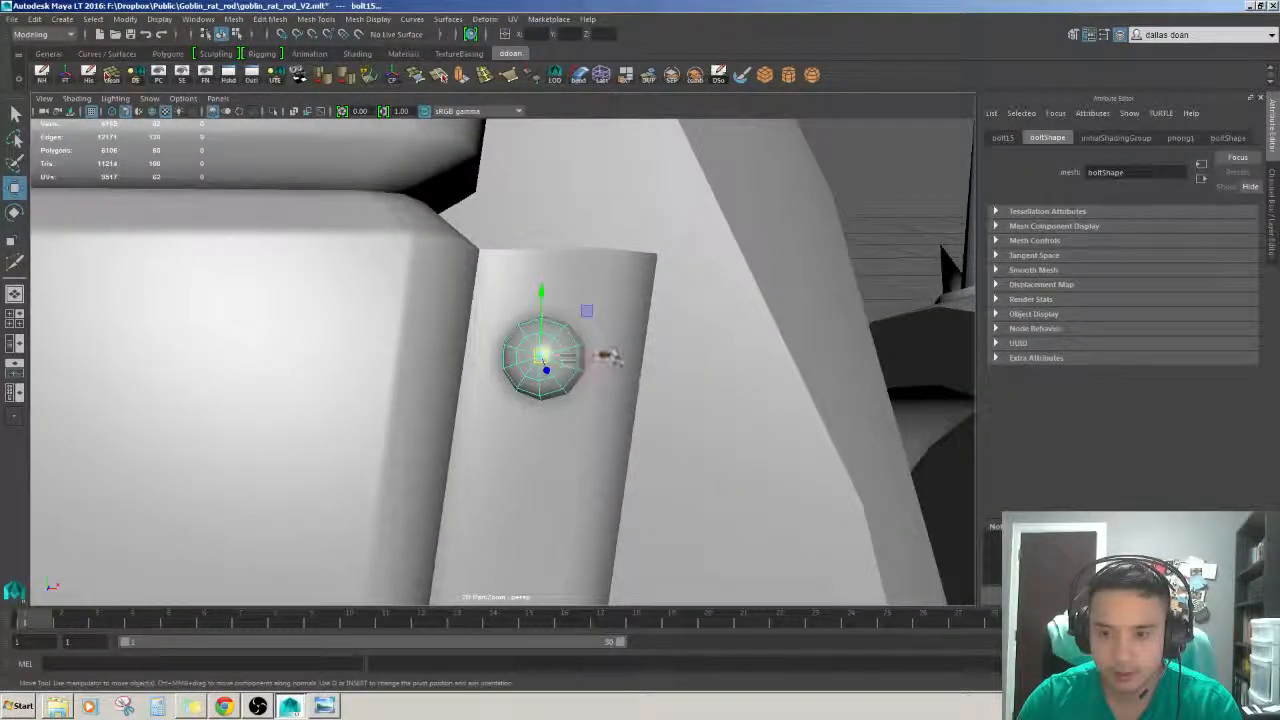
click(608, 356)
- Fine-tune the bolt's tilt against the bolster's curved surface and deselect it
alt+right_drag(740, 385, 710, 375)
alt+drag(710, 375, 580, 340)
alt+right_drag(580, 340, 663, 286)
key(e)
alt+drag(663, 286, 647, 296)
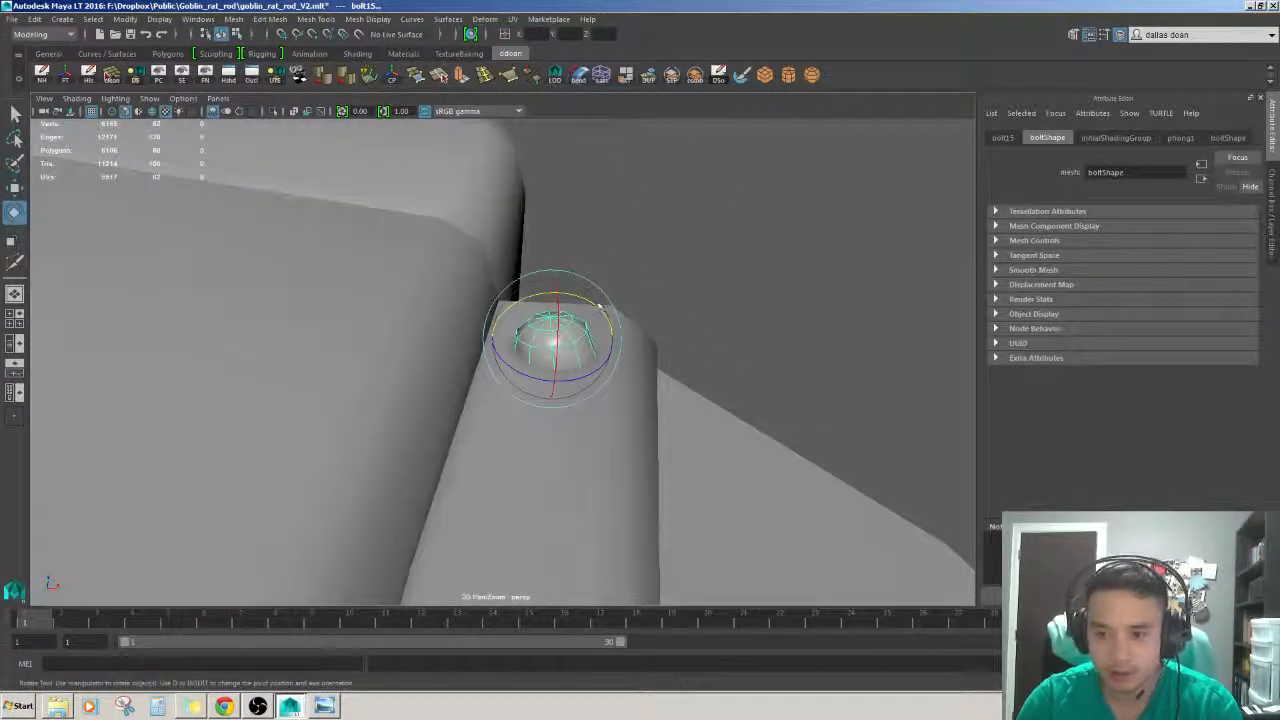
click(647, 296)
- Select the bolt and check its placement on the bolster from near and from the front
alt+right_drag(647, 296, 560, 320)
alt+drag(560, 320, 523, 340)
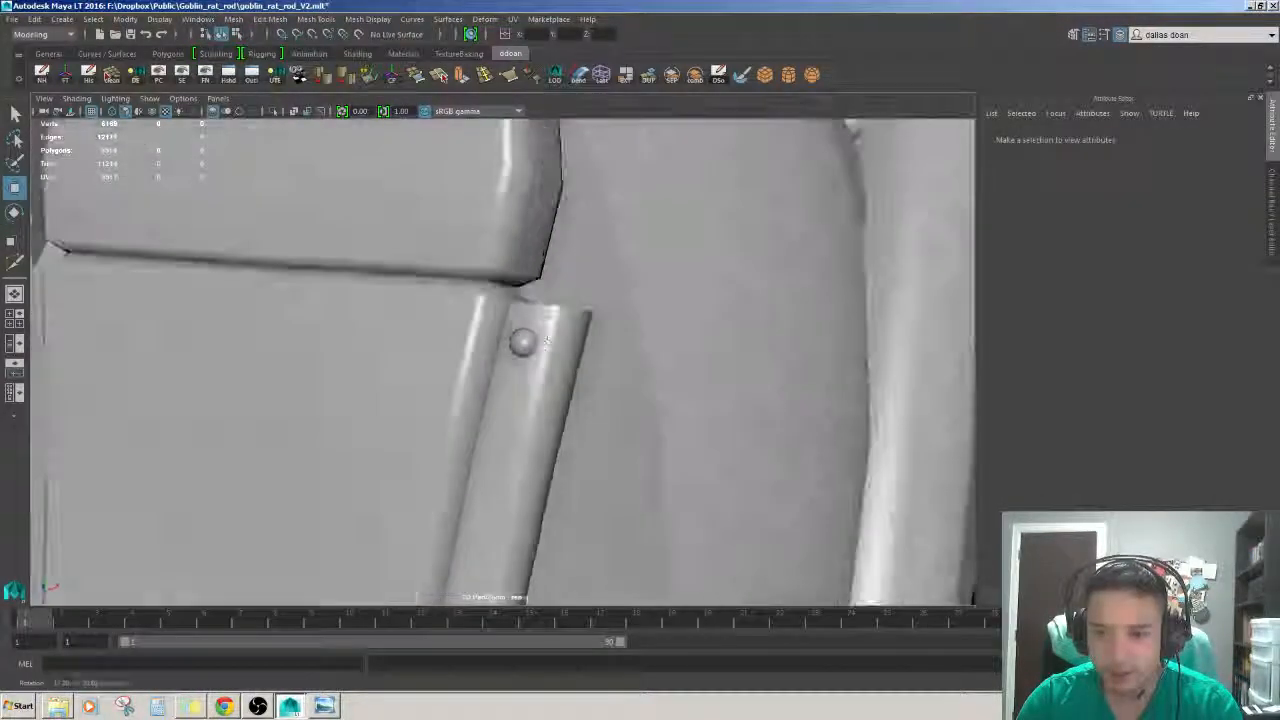
click(523, 340)
key(f)
alt+right_drag(523, 340, 520, 385)
alt+drag(520, 385, 560, 359)
alt+right_drag(560, 359, 578, 359)
alt+drag(578, 359, 668, 372)
alt+right_drag(668, 372, 740, 380)
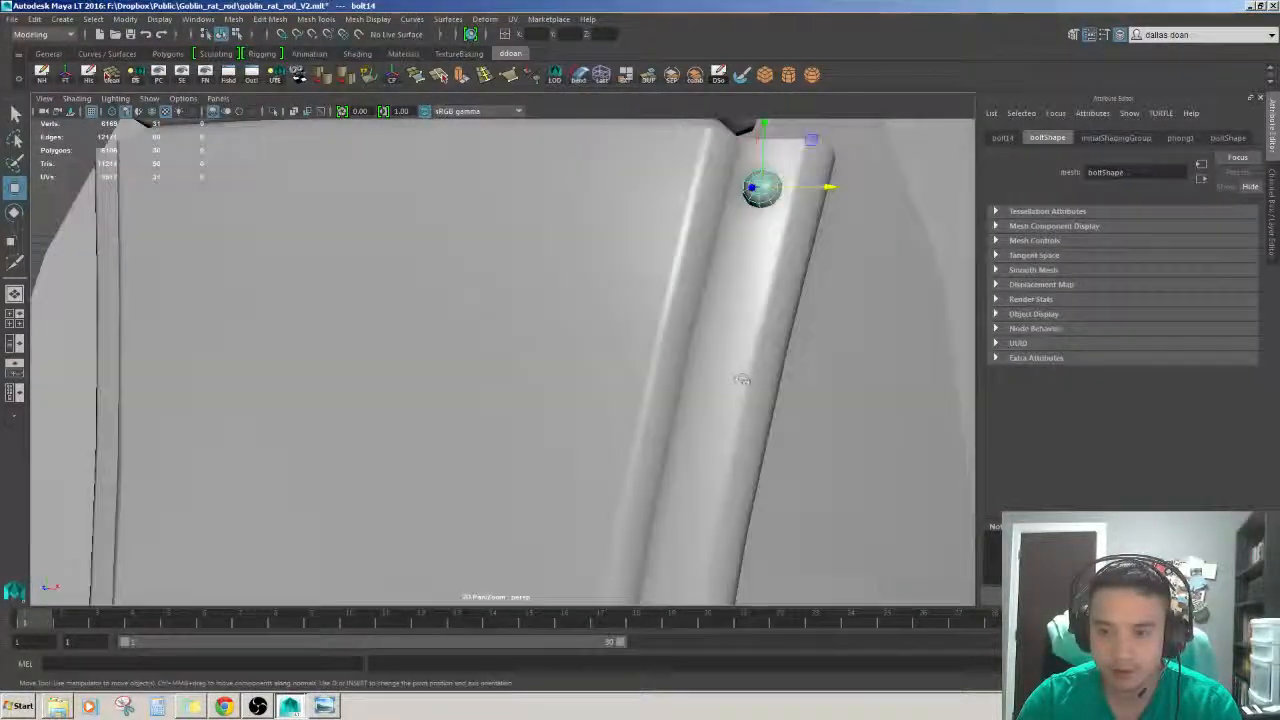
alt+right_drag(820, 394, 763, 394)
alt+drag(763, 394, 768, 384)
alt+right_drag(768, 384, 706, 420)
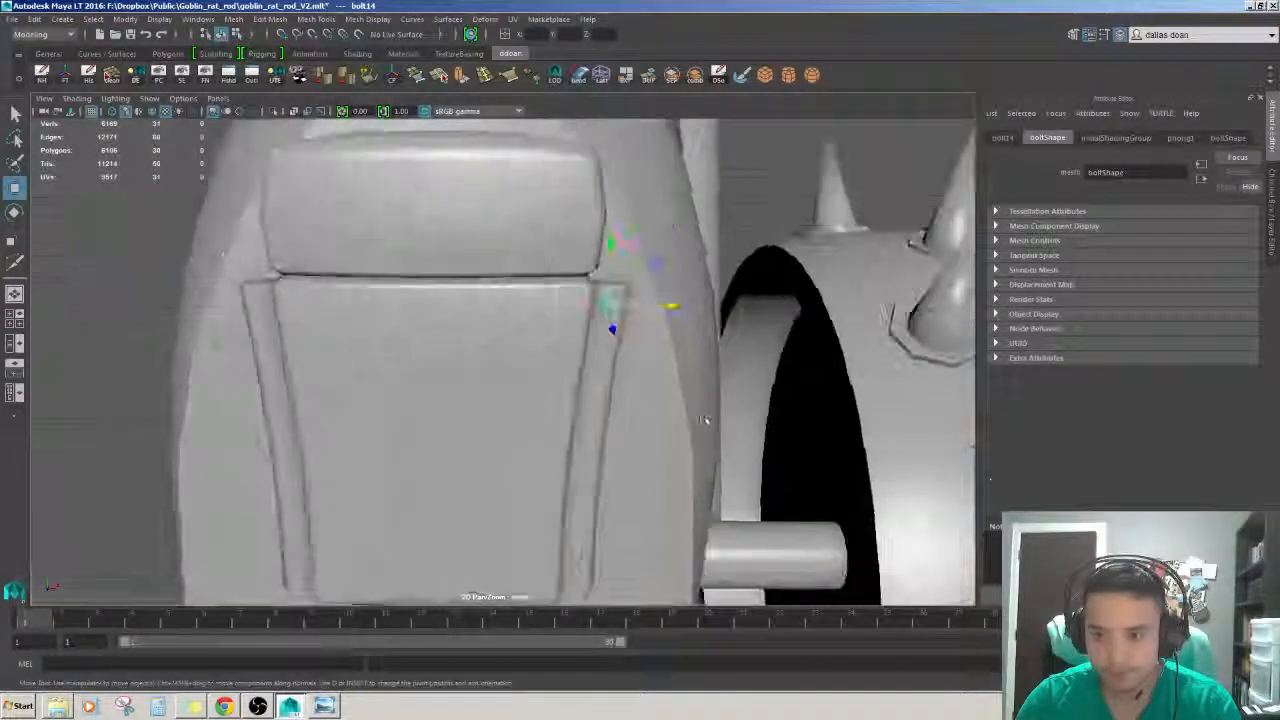
alt+drag(706, 420, 729, 371)
- Try to duplicate the bolt and position the copy by hand lower on the bolster
key(ctrl+d)
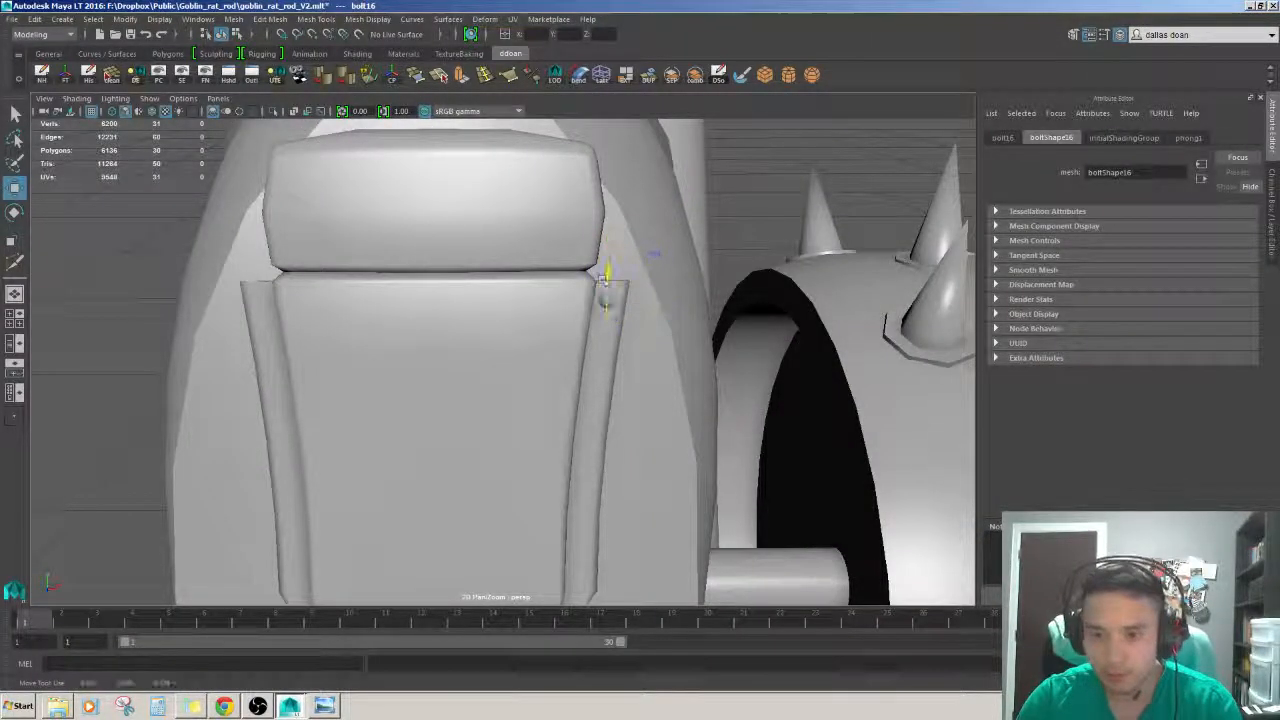
alt+drag(601, 289, 520, 318)
drag(512, 388, 509, 385)
key(f)
alt+right_drag(509, 385, 450, 380)
key(f)
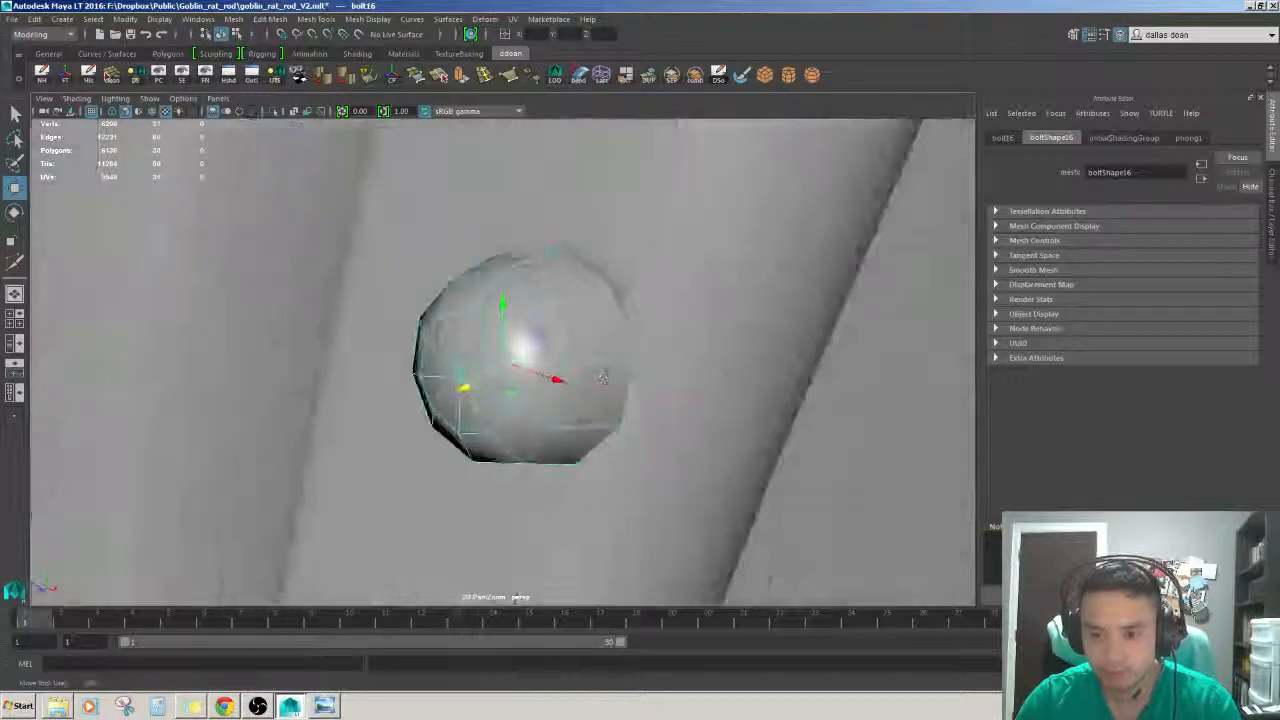
alt+right_drag(600, 376, 548, 374)
mouse_move(560, 374)
alt+mouse_down()
mouse_move(648, 374)
mouse_move(566, 374)
alt+mouse_up()
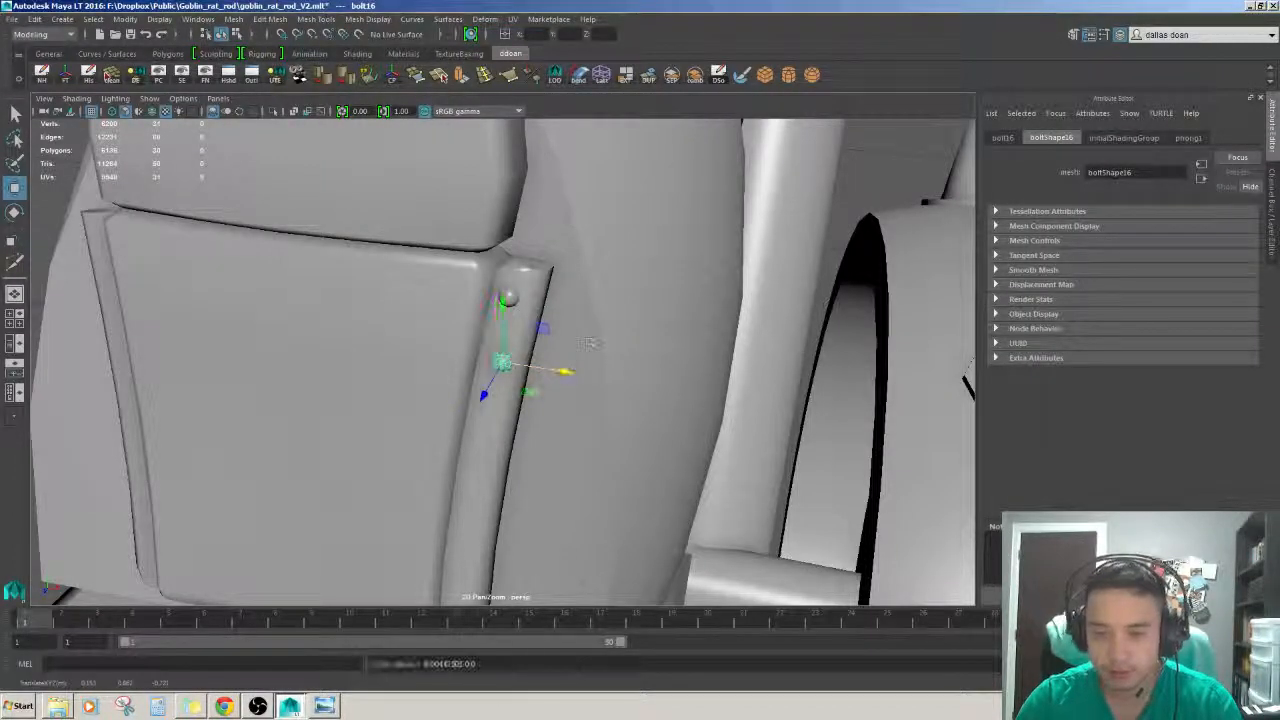
- Make the seat back mesh a live surface so that moved objects snap to it
click(590, 343)
click(521, 263)
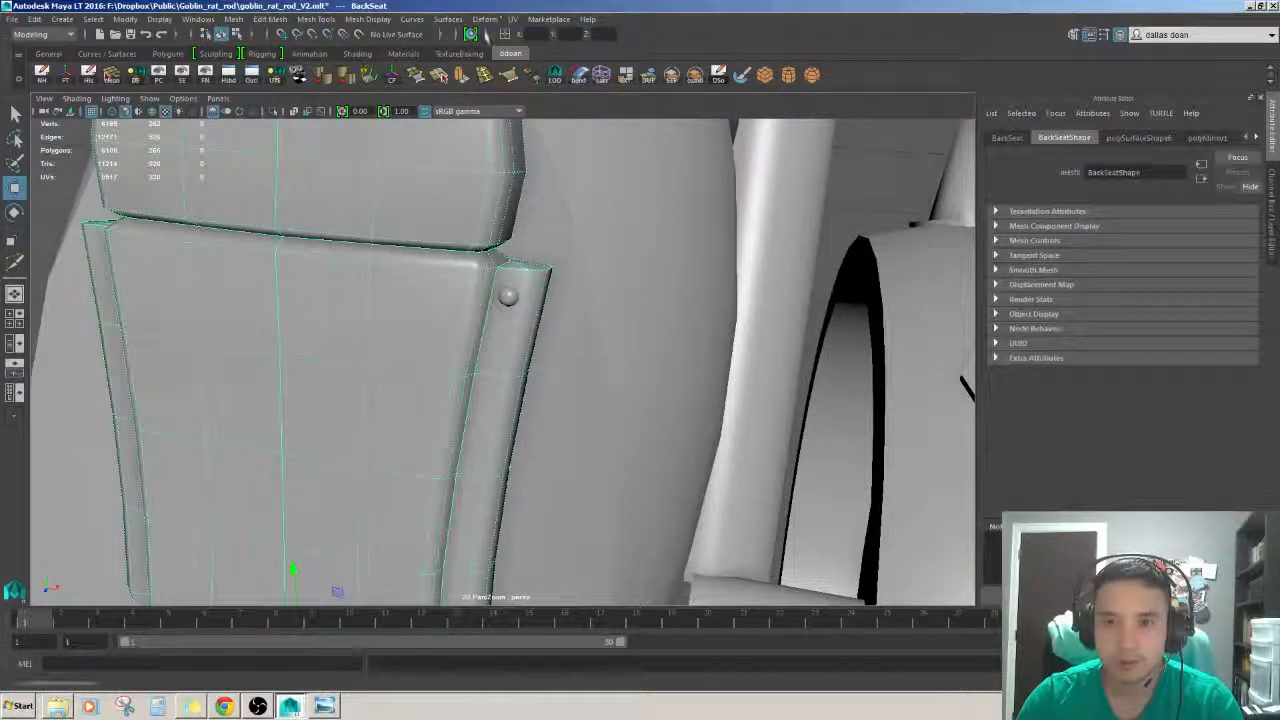
click(358, 35)
alt+drag(508, 262, 540, 313)
- Duplicate the bolt and slide the copy down the bolster's surface, just below the first one
click(508, 297)
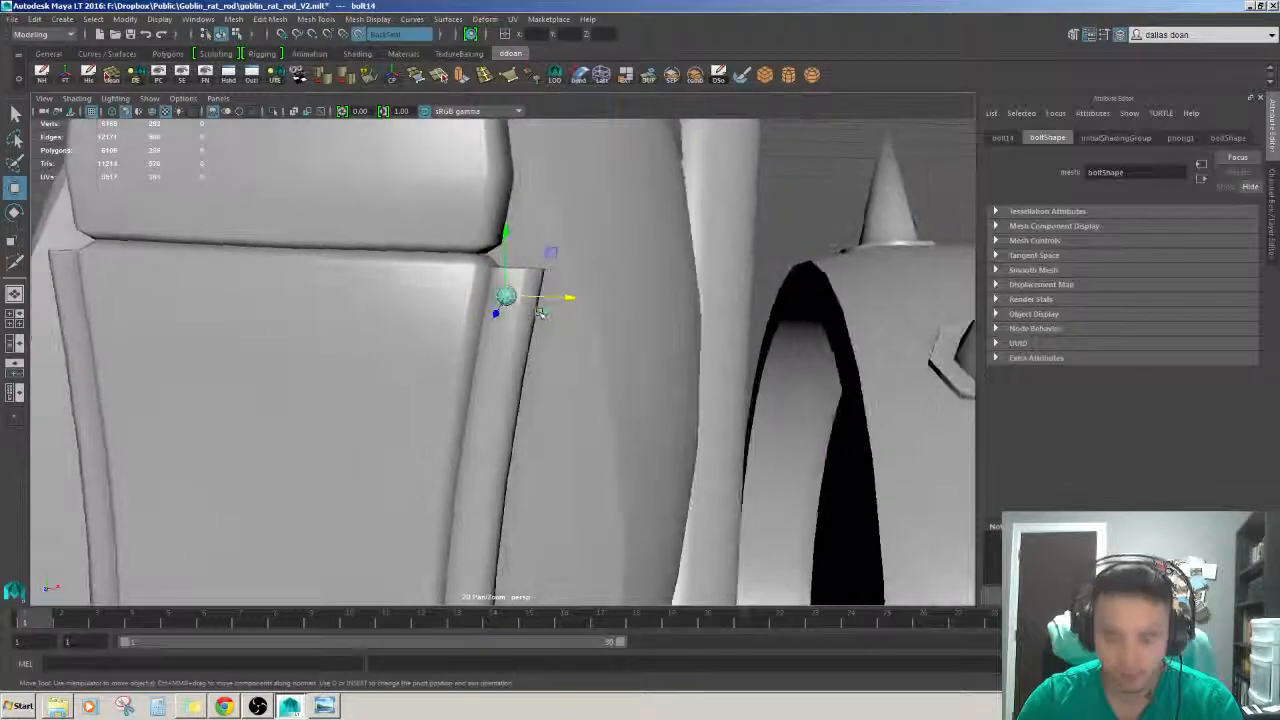
key(ctrl+d)
scroll(540, 313, up, 3)
drag(508, 178, 510, 232)
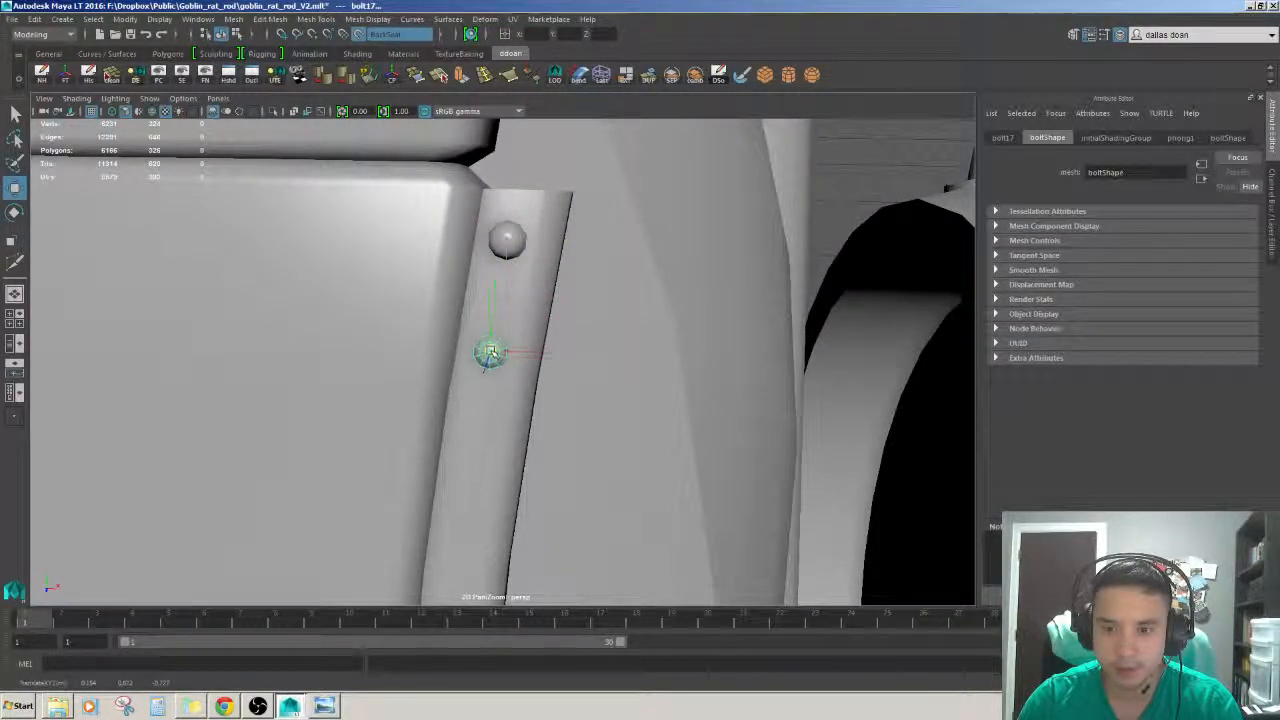
alt+drag(490, 352, 534, 346)
- Add a third and a fourth bolt by duplicating, spacing them evenly down the bolster
key(ctrl+d)
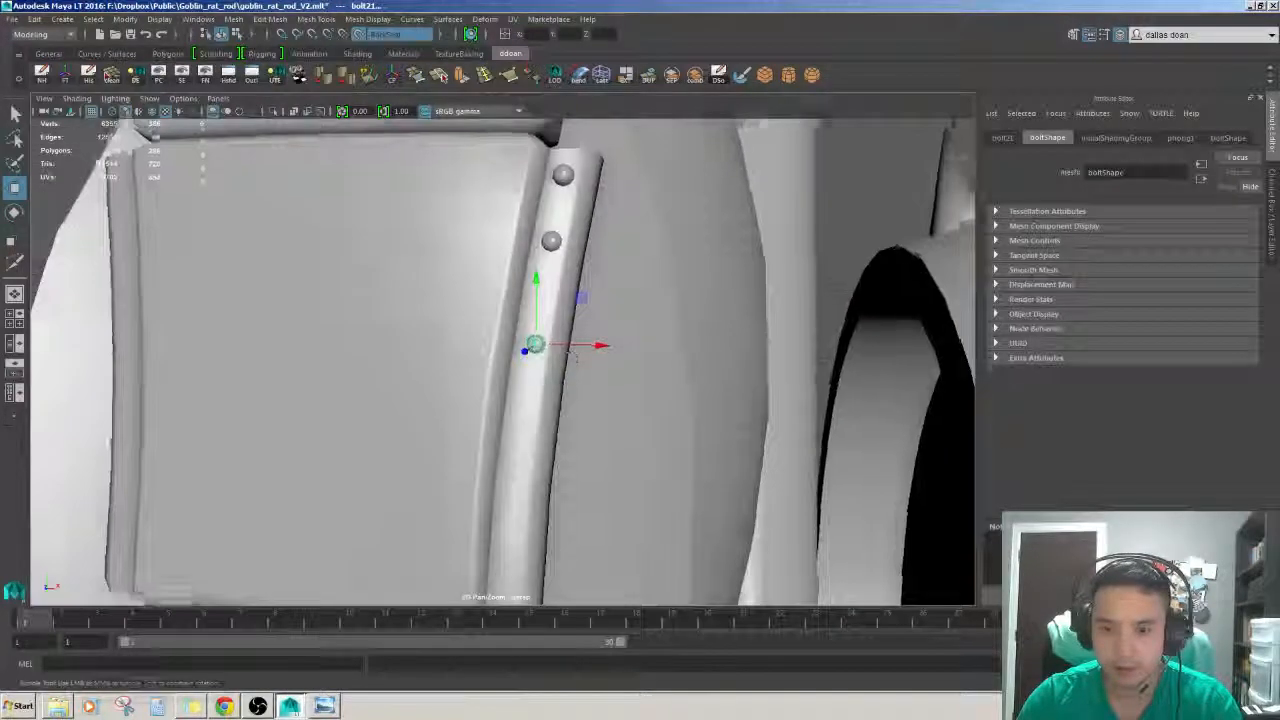
alt+middle_drag(534, 346, 562, 291)
key(ctrl+d)
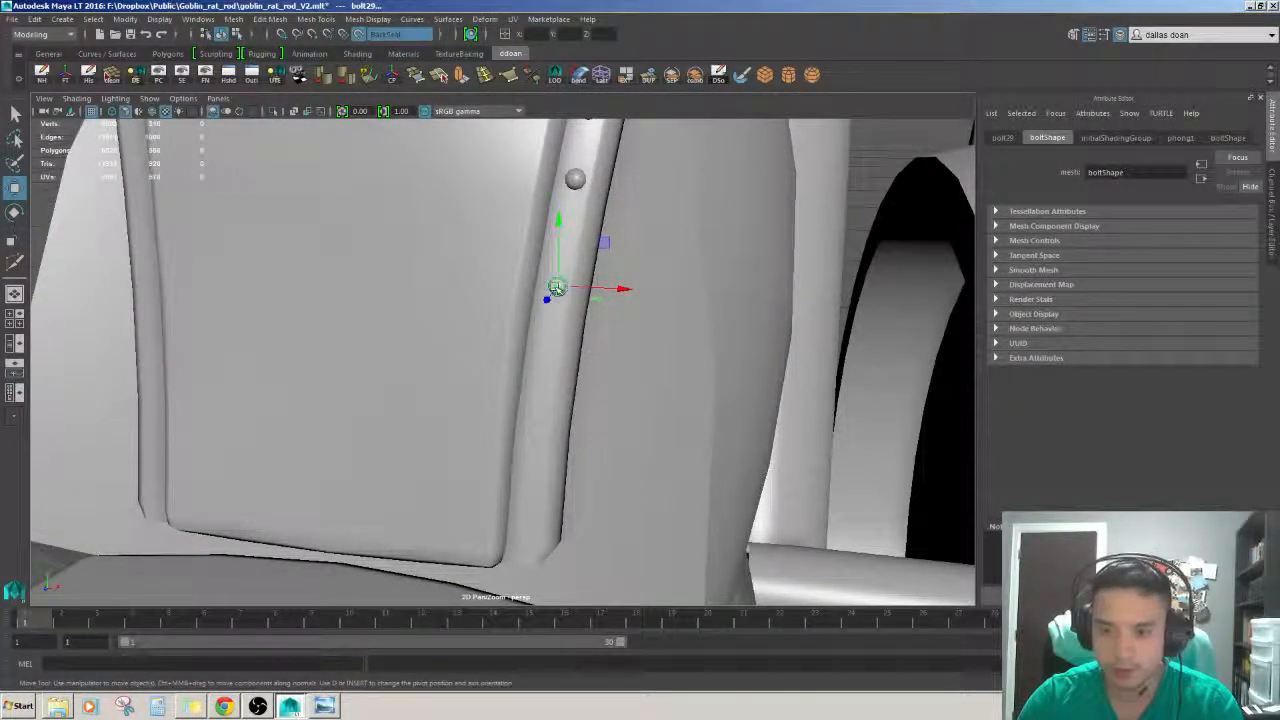
drag(557, 288, 540, 381)
alt+middle_drag(590, 382, 604, 338)
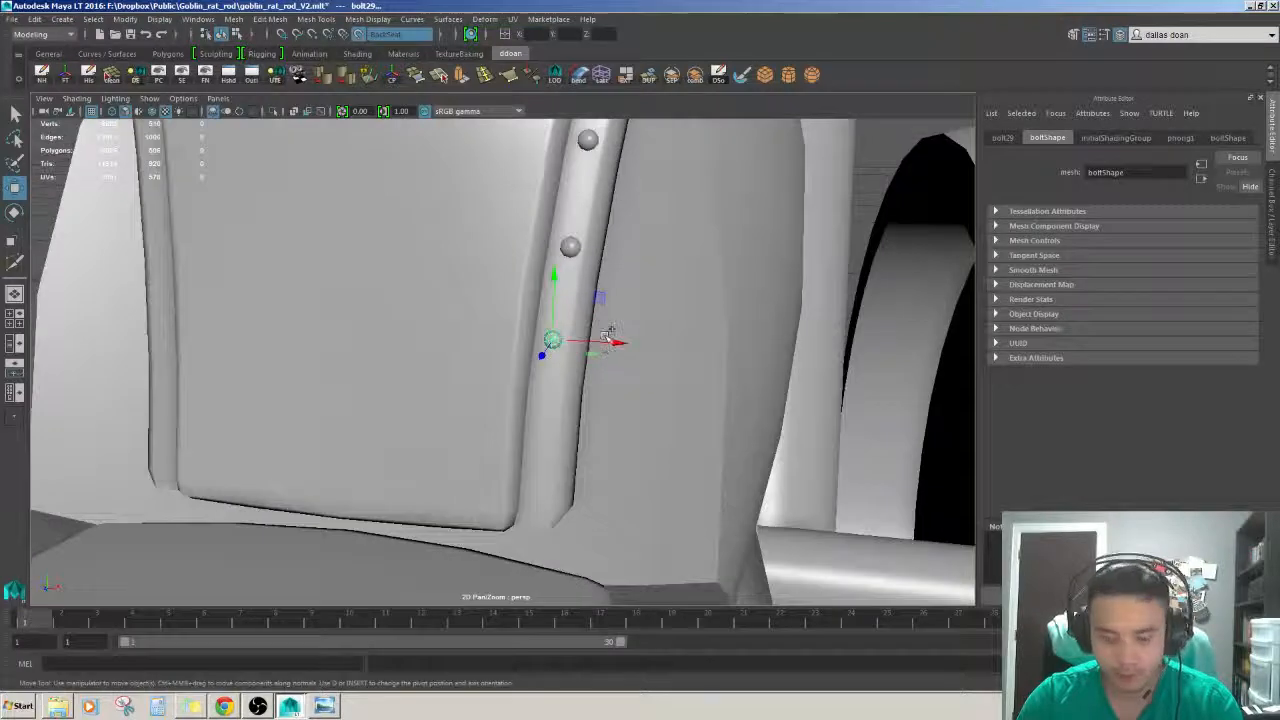
- Add more duplicated bolts down the bolster's surface, with closer spacing towards its lower end
key(ctrl+d)
drag(553, 340, 536, 424)
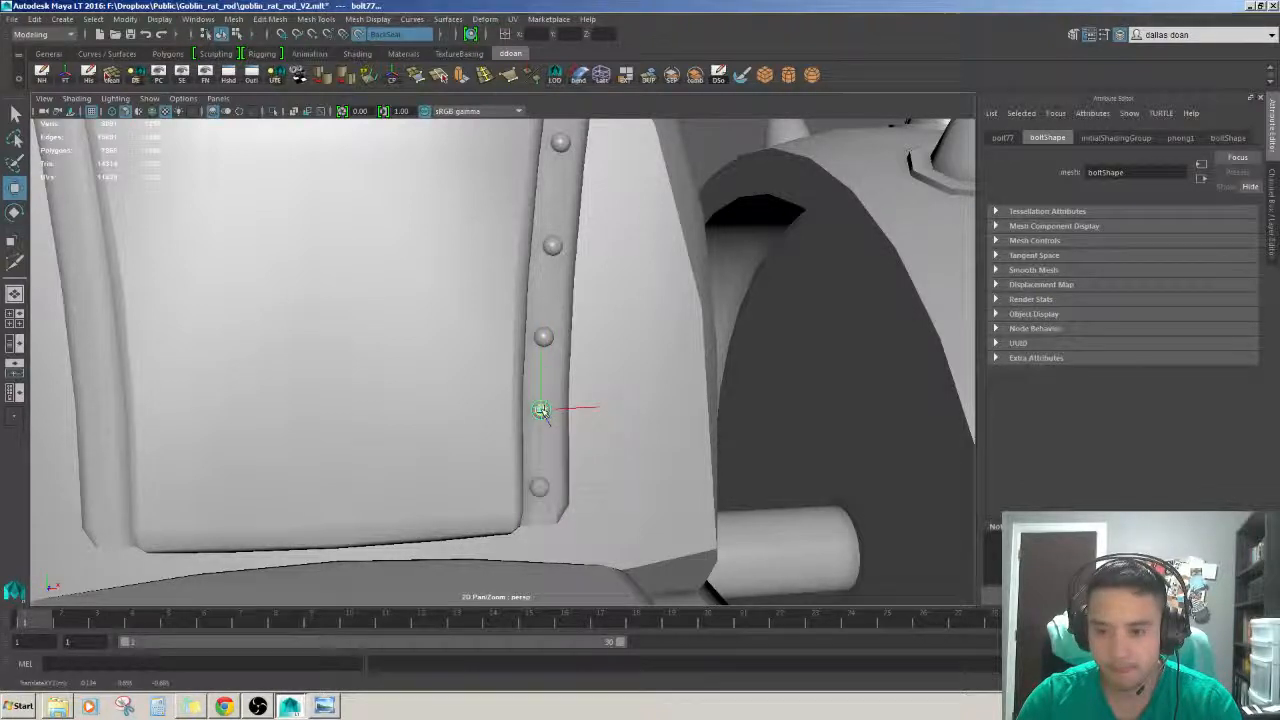
click(541, 488)
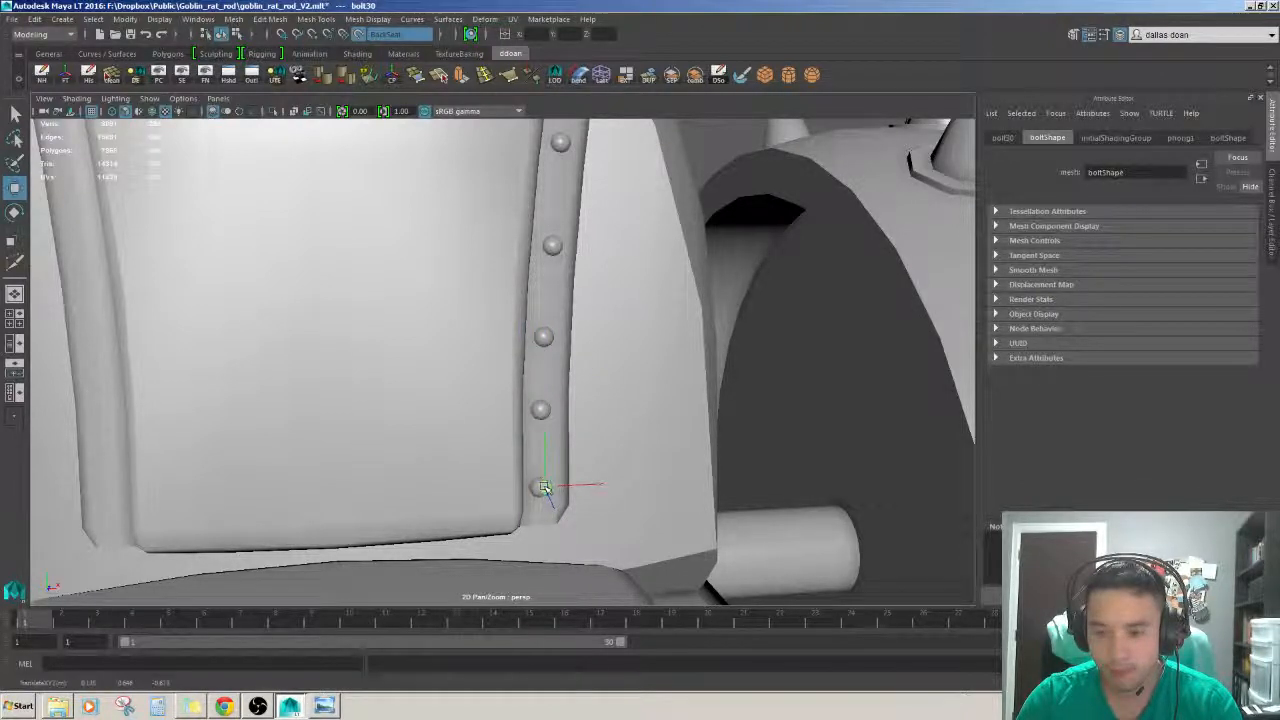
key(ctrl+d)
drag(538, 487, 549, 462)
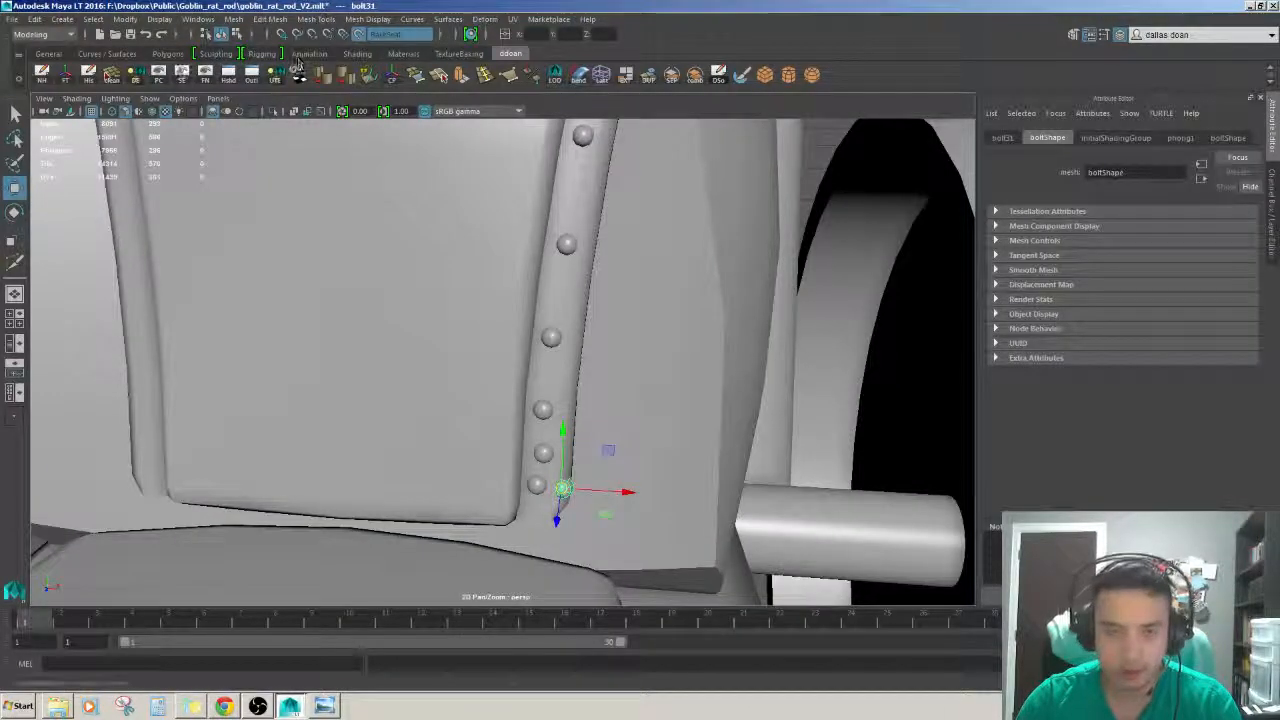
- Make one instance copy of the selected bottom bolt with Duplicate Special, grouped under the same parent
alt+right_drag(560, 400, 480, 400)
alt+drag(500, 360, 520, 420)
alt+right_drag(560, 410, 529, 394)
alt+drag(529, 394, 540, 430)
click(35, 19)
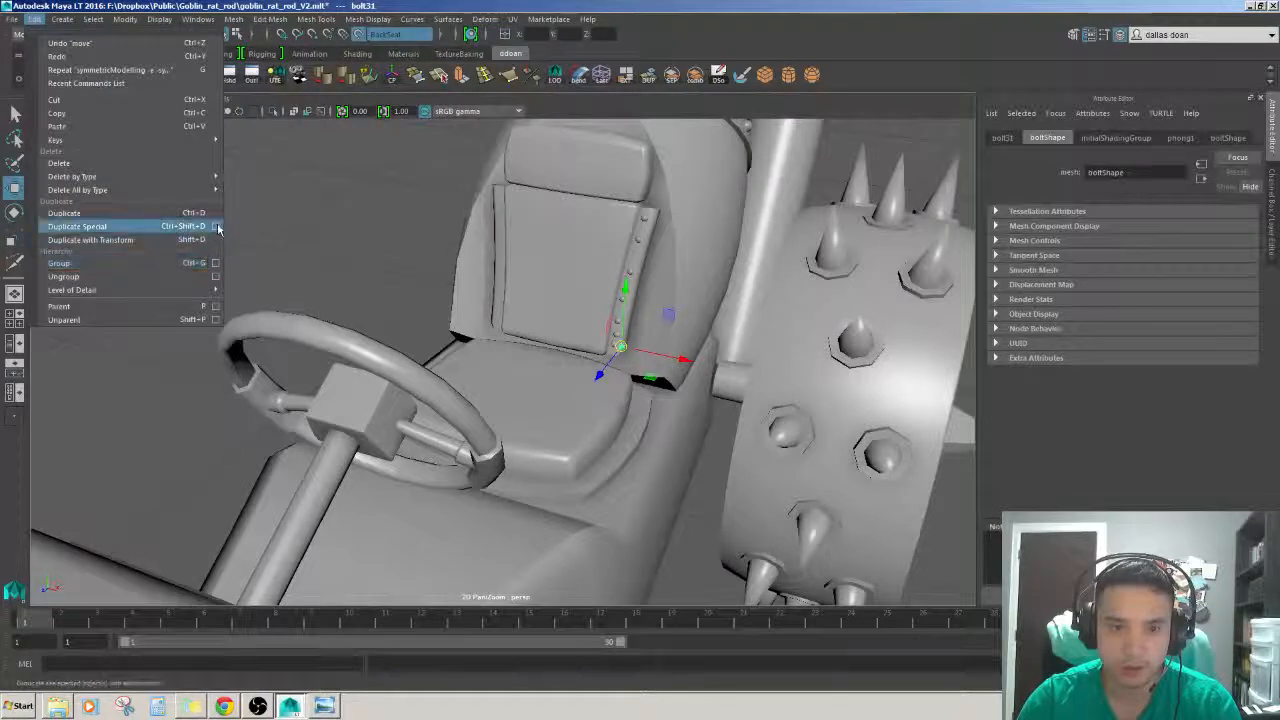
click(215, 229)
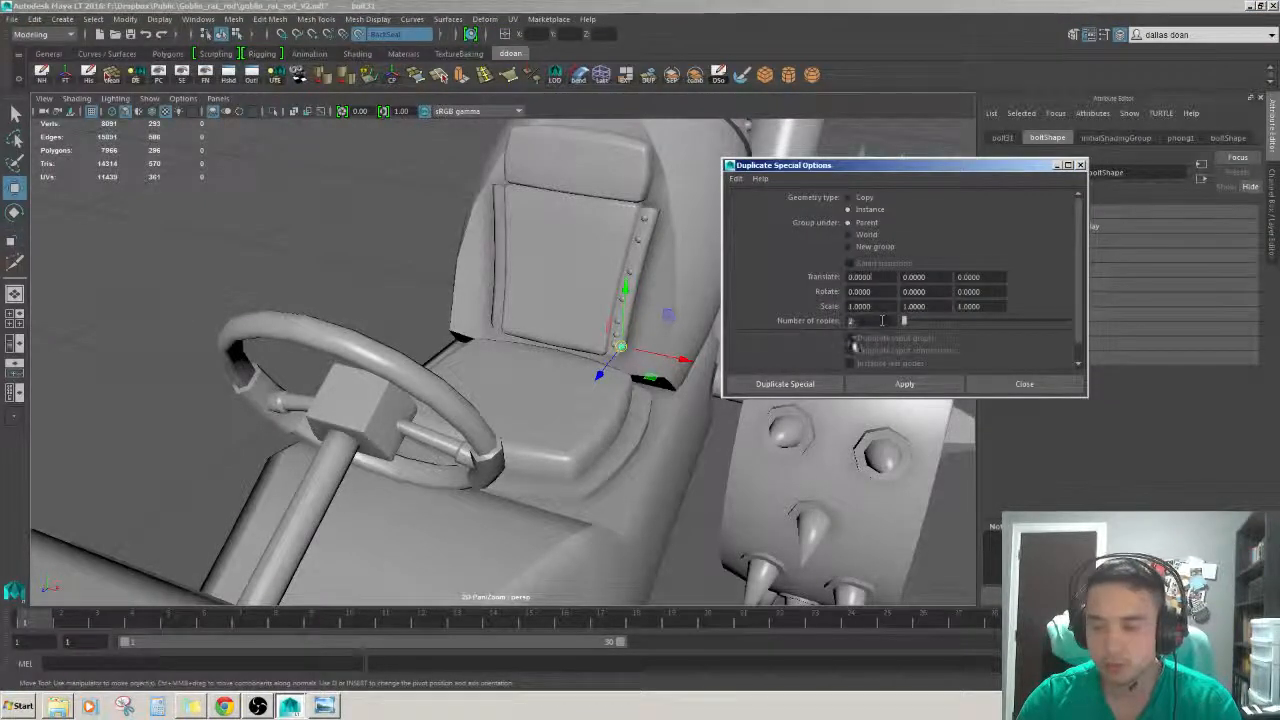
click(935, 383)
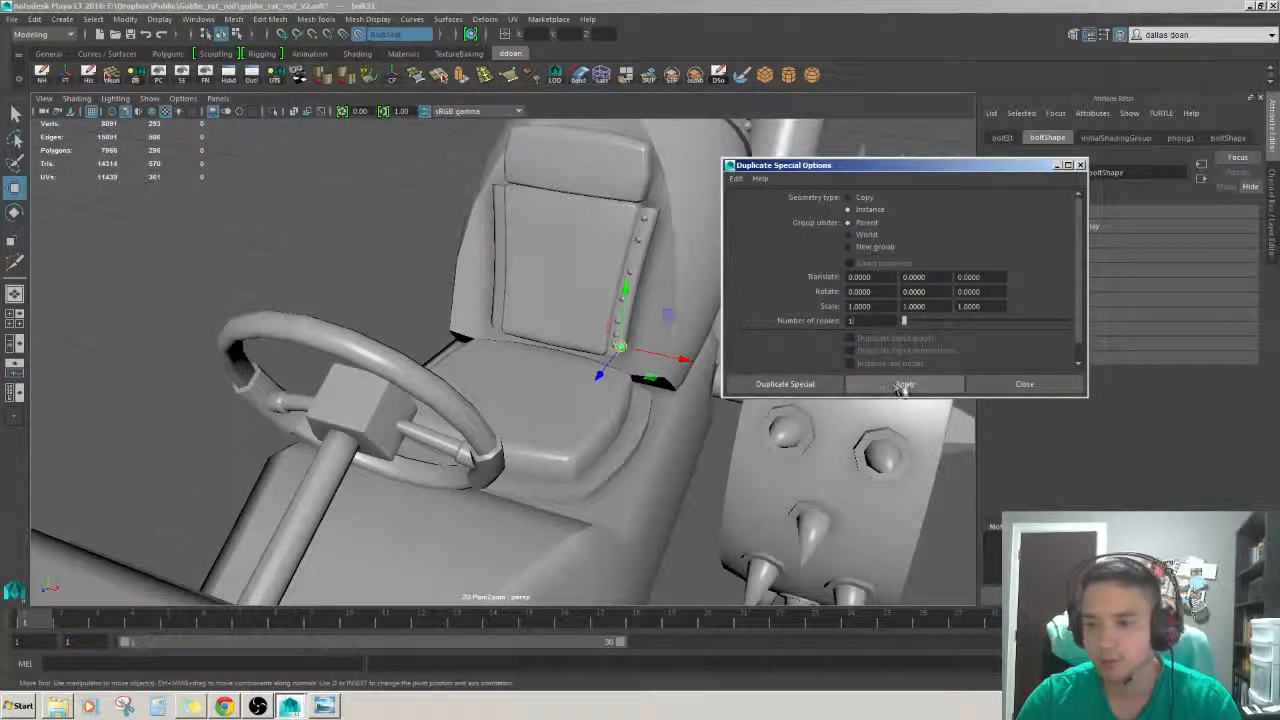
click(978, 385)
- Try deleting a bolt from the scoop in front of the steering wheel and undo the deletion
alt+drag(660, 390, 628, 356)
alt+right_drag(628, 356, 407, 387)
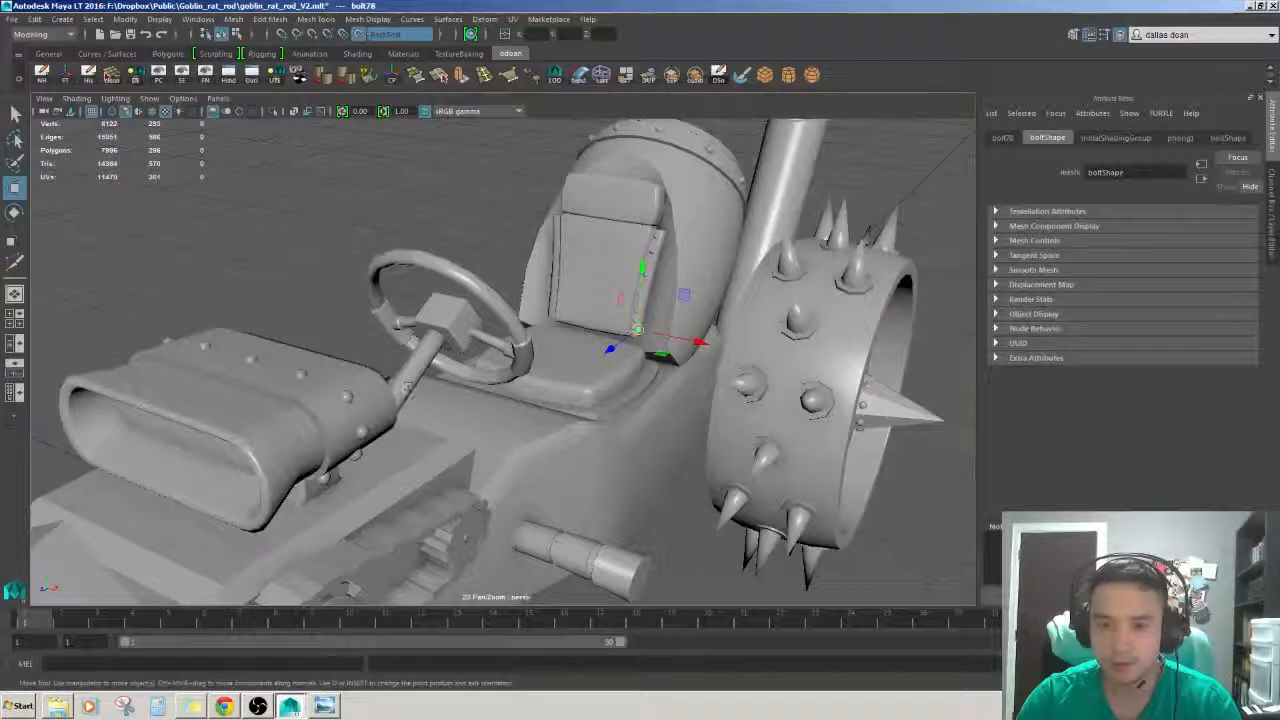
click(257, 365)
click(358, 266)
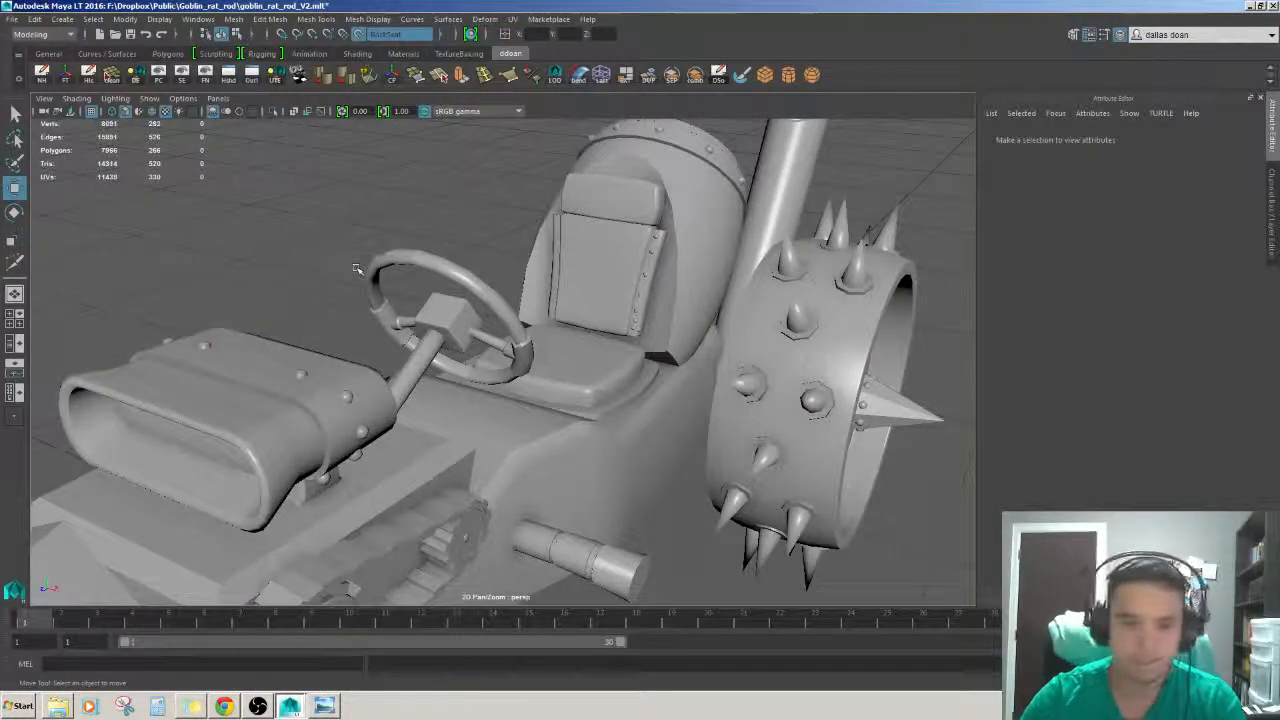
key(ctrl+z)
alt+right_drag(358, 266, 532, 314)
alt+drag(532, 314, 558, 315)
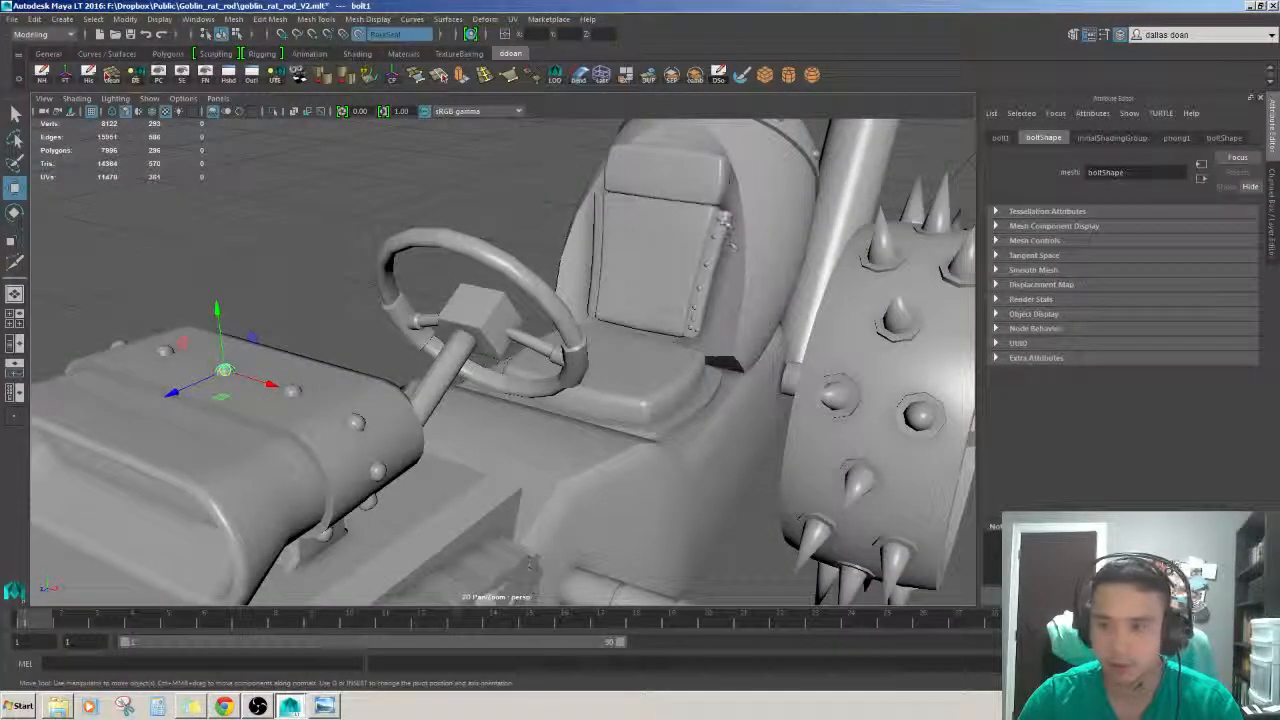
- Delete the duplicate stacked on the bolster's topmost bolt, and undo the sideways test move of the remaining one
click(720, 218)
key(f)
key(Delete)
alt+right_drag(618, 274, 480, 330)
click(503, 362)
drag(557, 376, 616, 383)
key(ctrl+z)
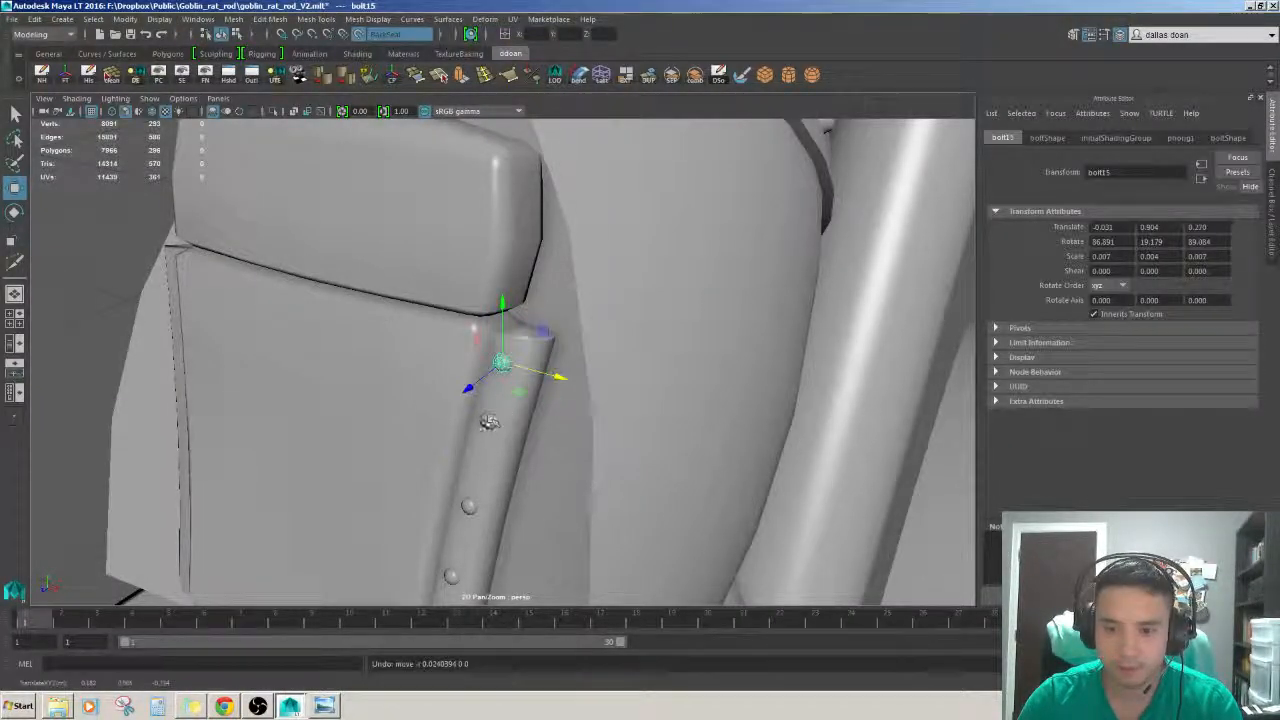
- Delete the duplicates stacked on the second, third and fourth bolts of the bolster
click(488, 421)
key(Delete)
alt+middle_drag(543, 403, 576, 321)
scroll(551, 390, up, 2)
click(517, 387)
key(Delete)
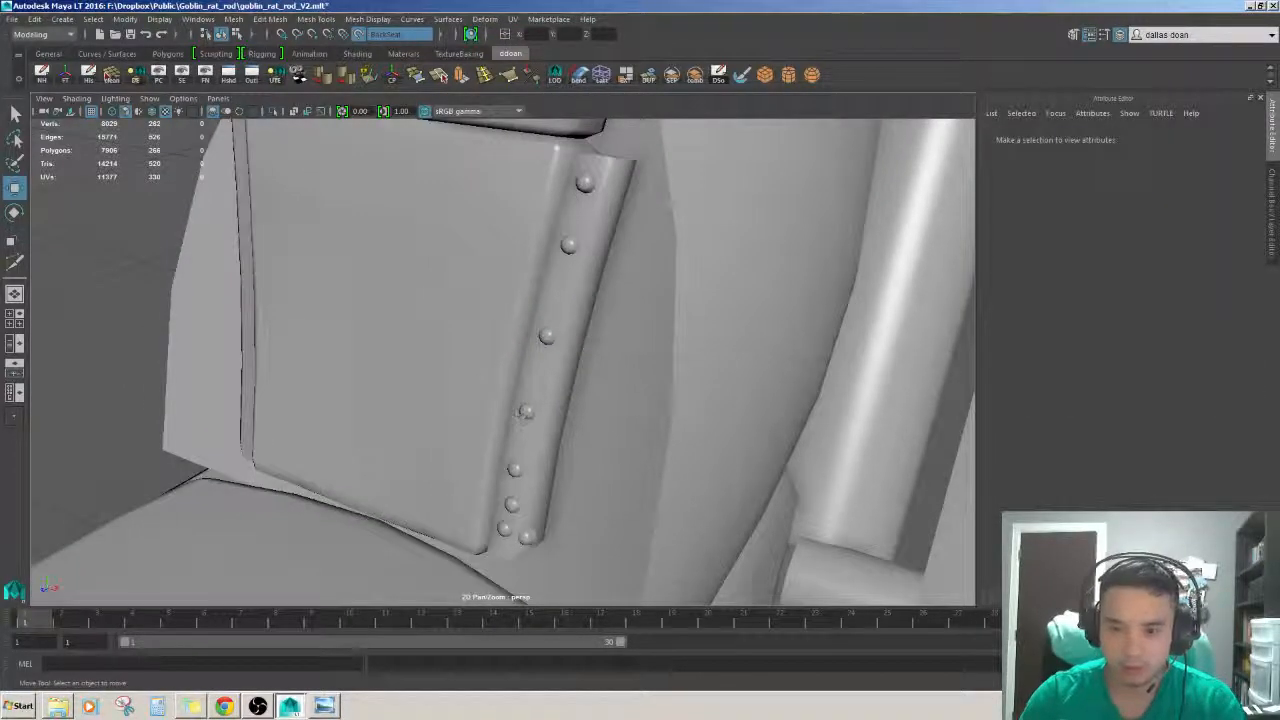
click(527, 412)
key(Delete)
- Remove surplus bolts near the bolster's lower end, including the copies stacked on the fifth bolt and the offset bottom bolt
alt+middle_drag(591, 430, 614, 382)
click(551, 420)
key(Delete)
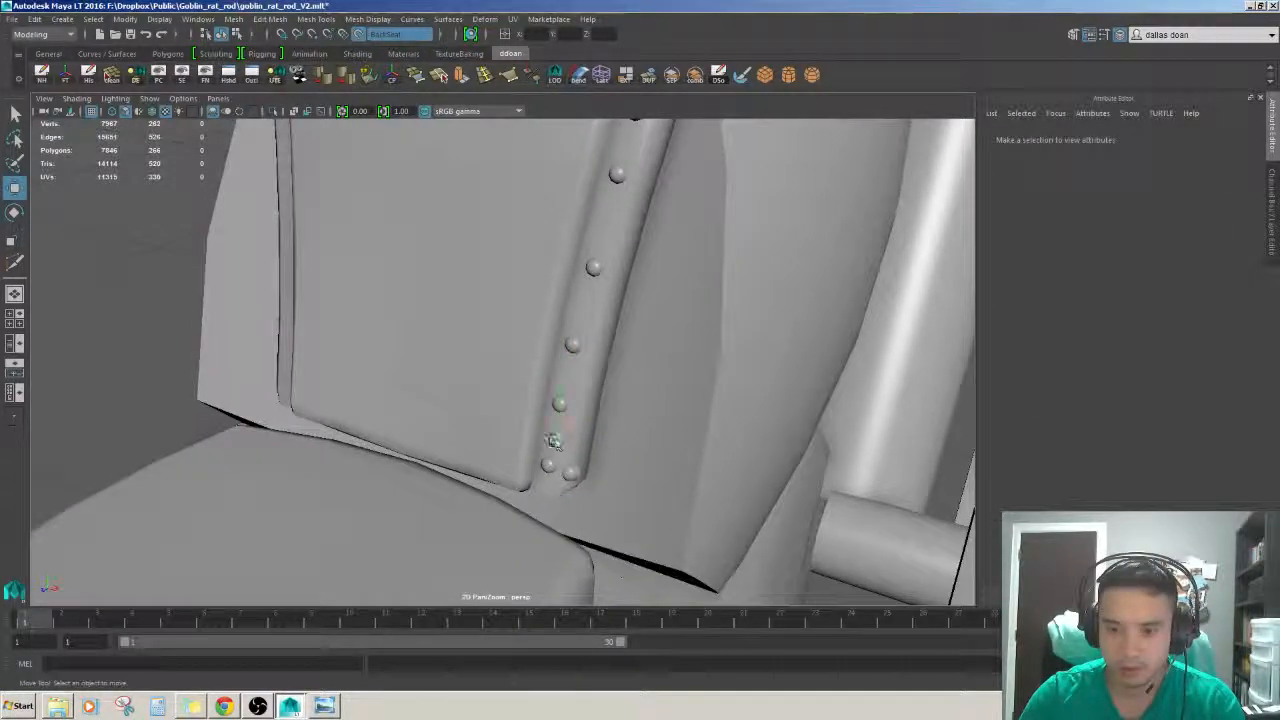
click(553, 441)
key(Delete)
alt+middle_drag(560, 430, 590, 395)
click(615, 382)
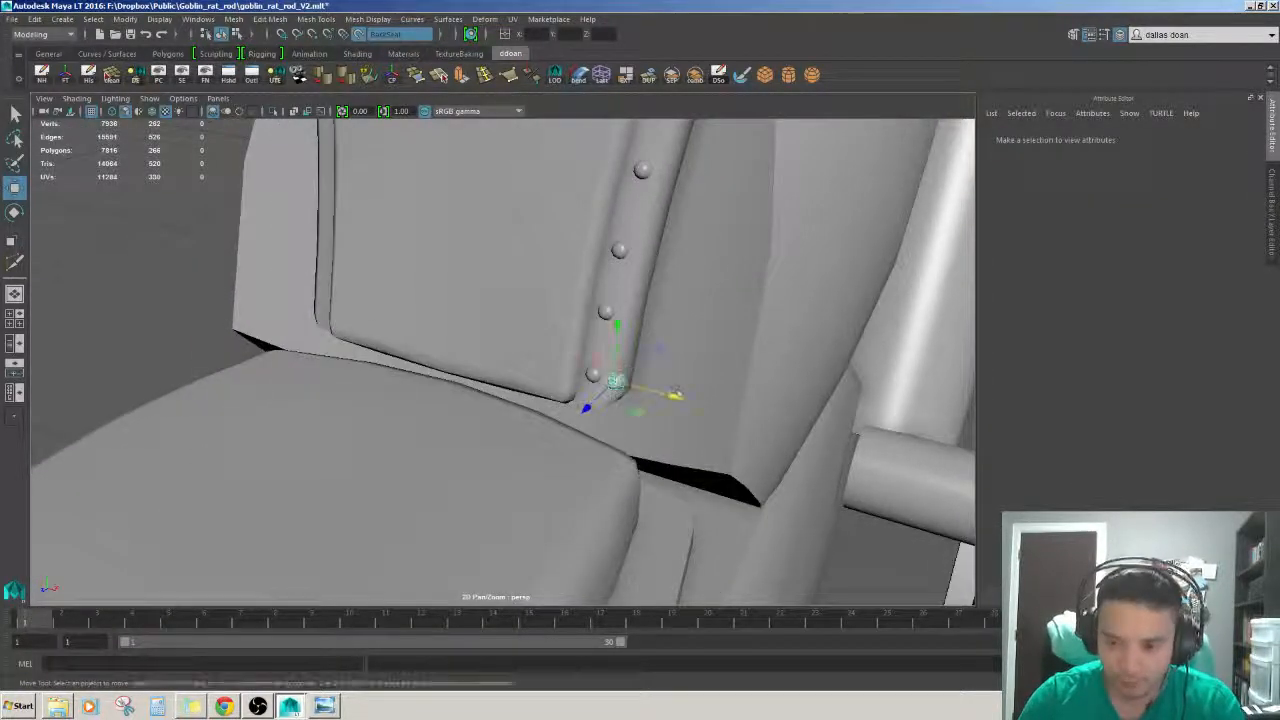
key(Delete)
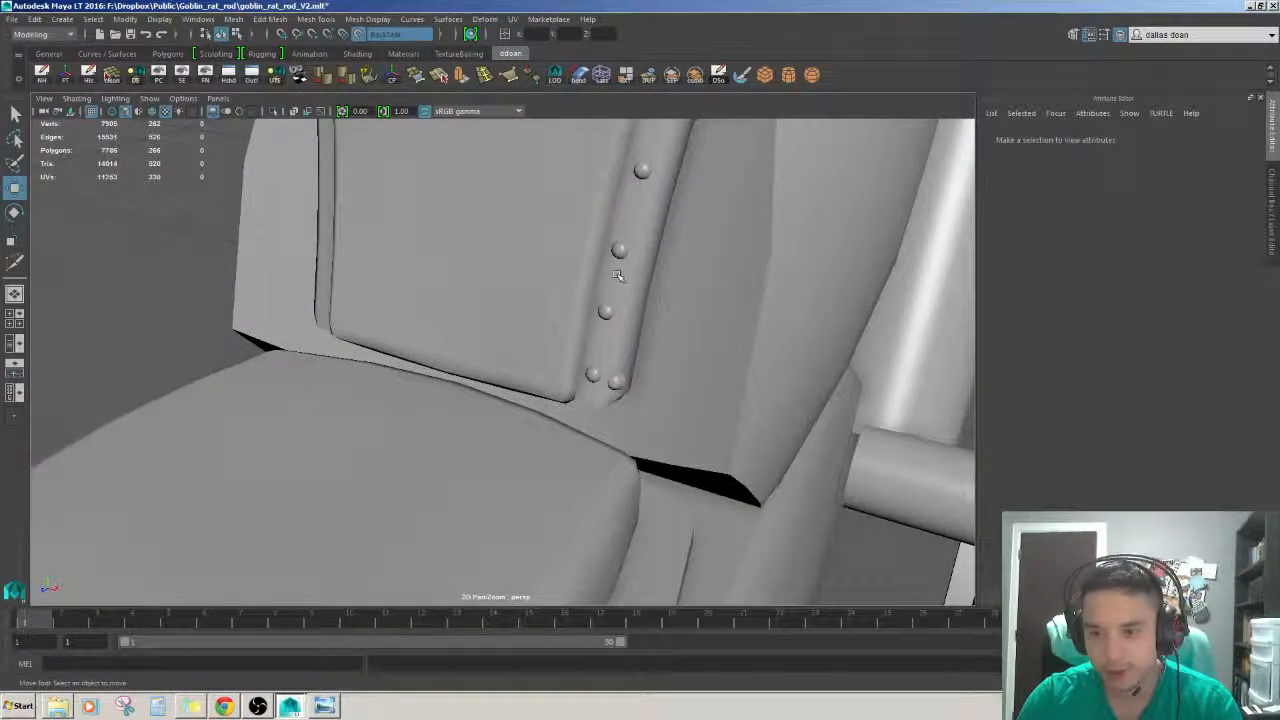
- Delete the offset bolt at the bolster's lower end and the first copies stacked on the bottom bolt
click(596, 376)
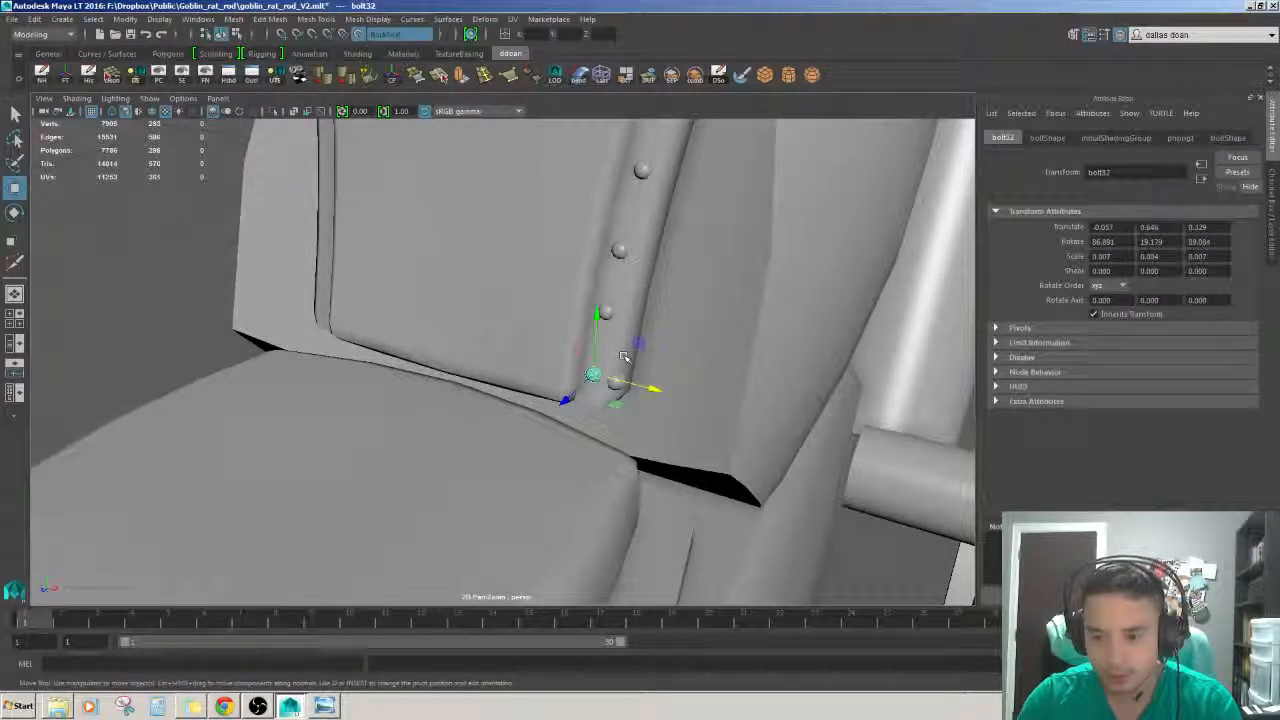
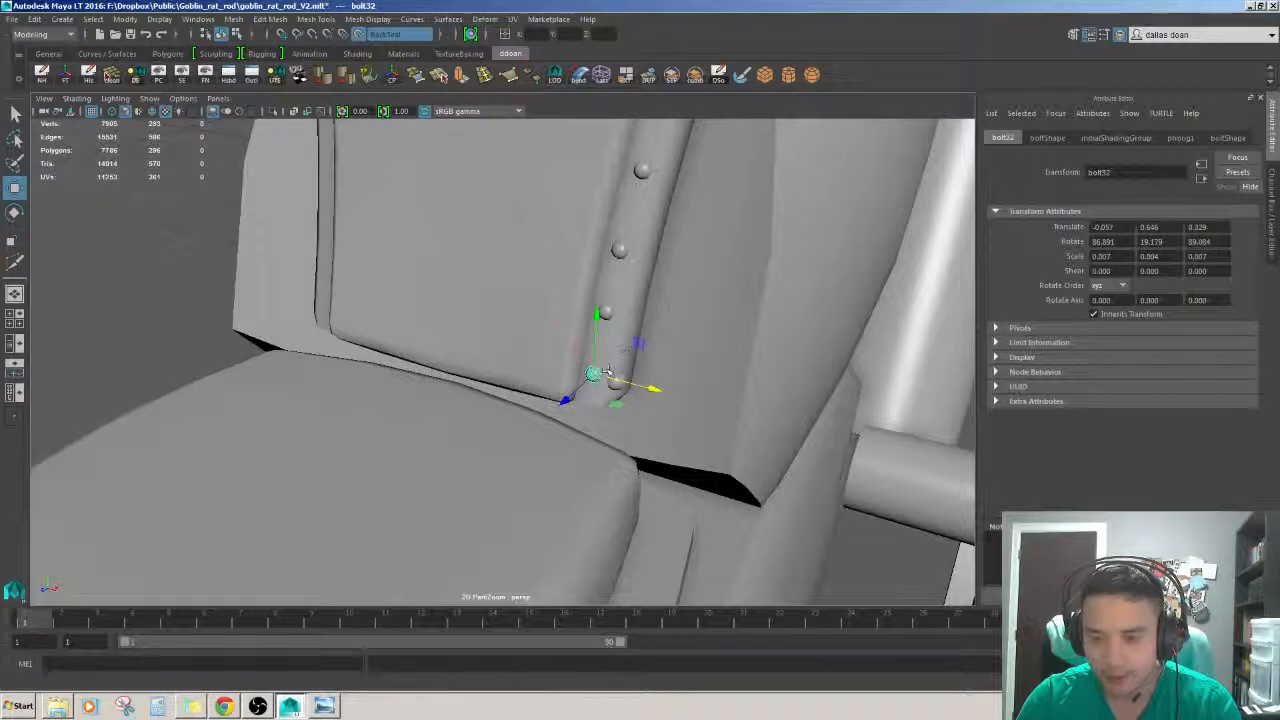
scroll(620, 371, up, 2)
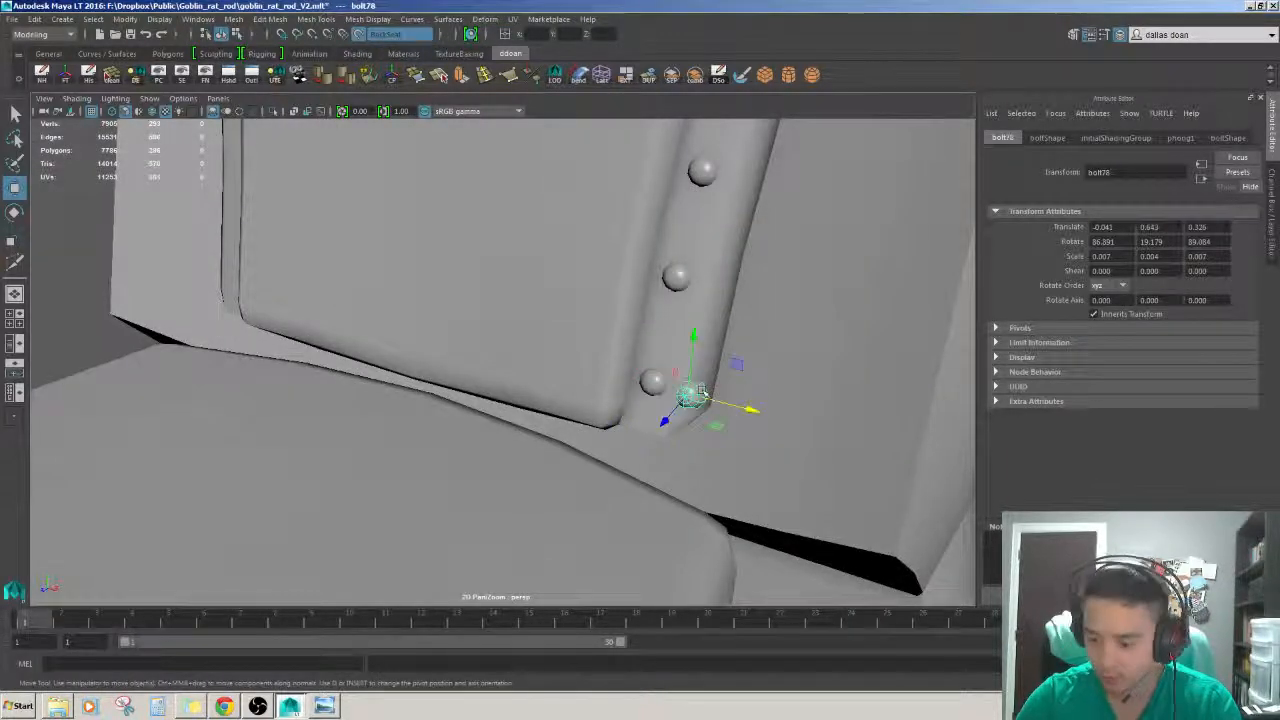
key(Delete)
click(651, 381)
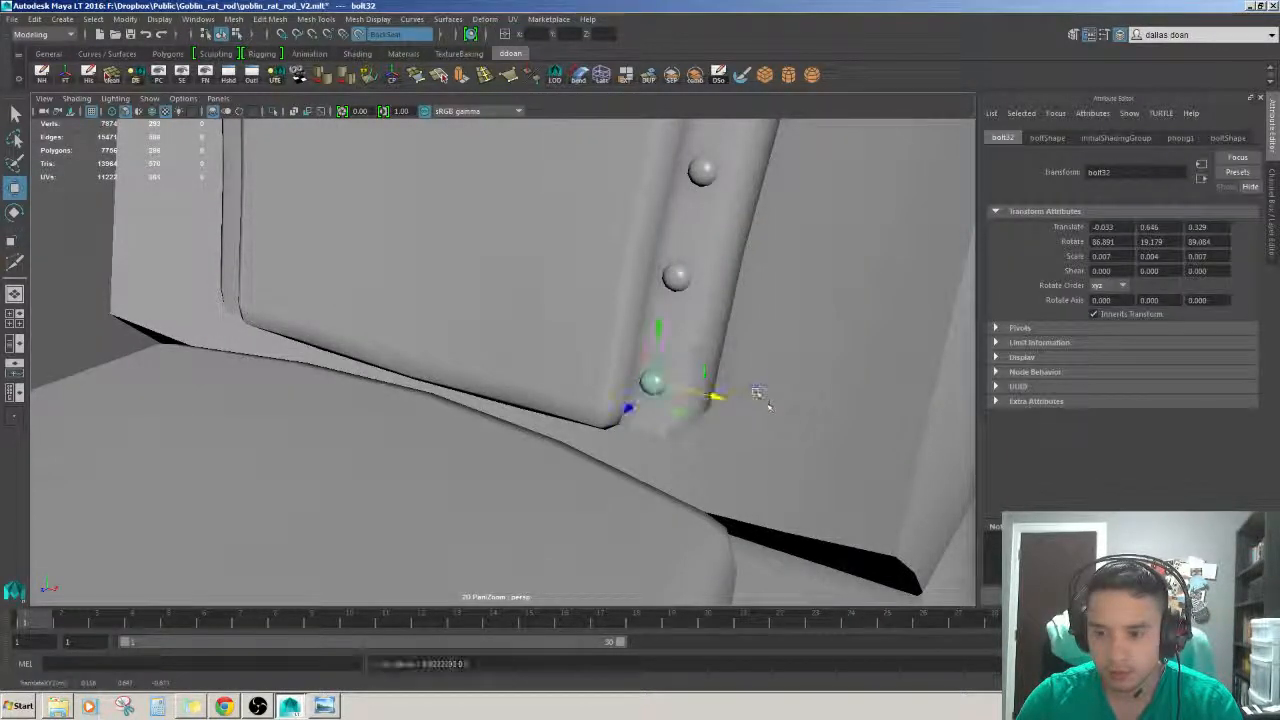
key(Delete)
click(652, 383)
drag(718, 396, 757, 407)
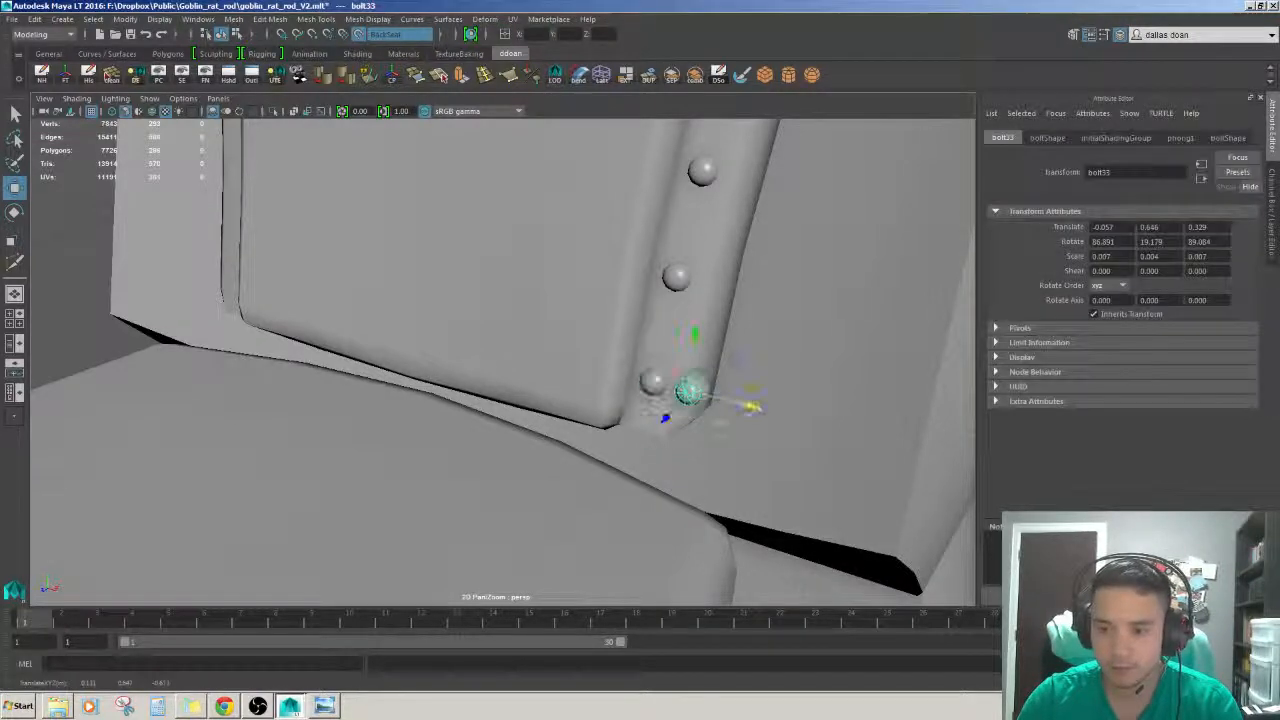
key(Delete)
- Pull the remaining stacked copies sideways off the bottom bolt and delete them, keeping a single bolt in place
click(655, 385)
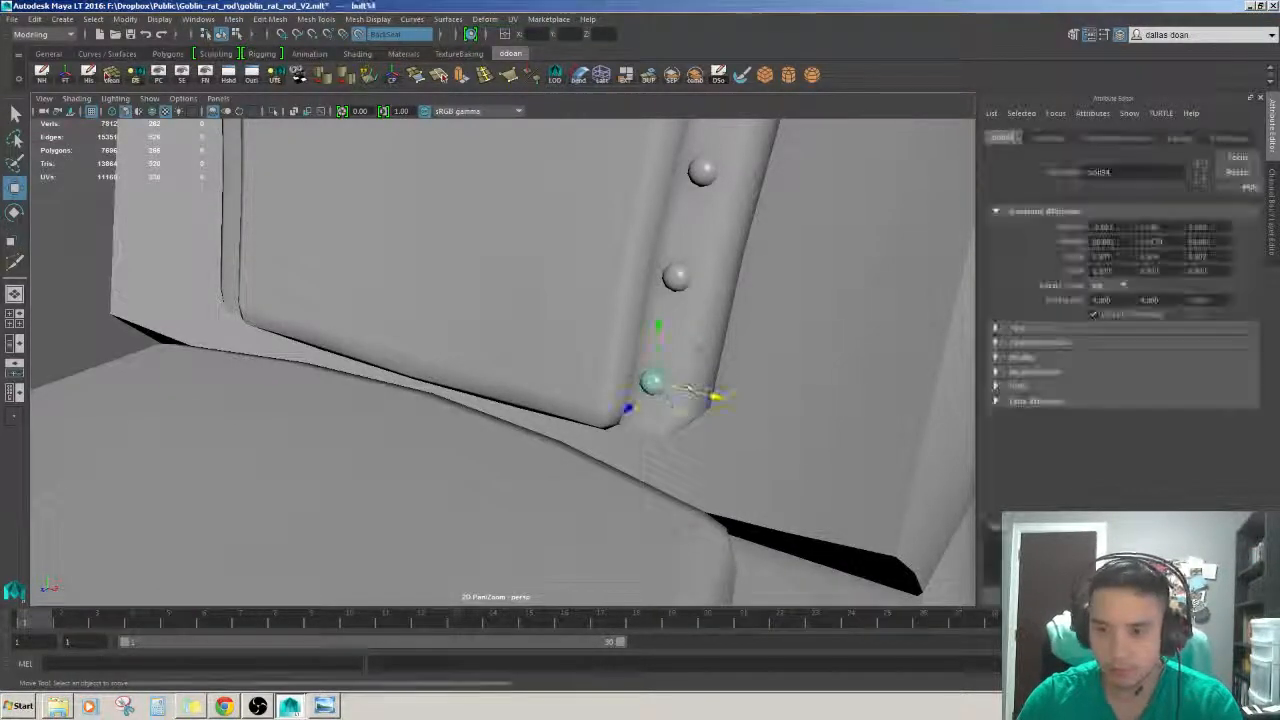
drag(705, 390, 784, 408)
key(Delete)
click(653, 381)
key(Delete)
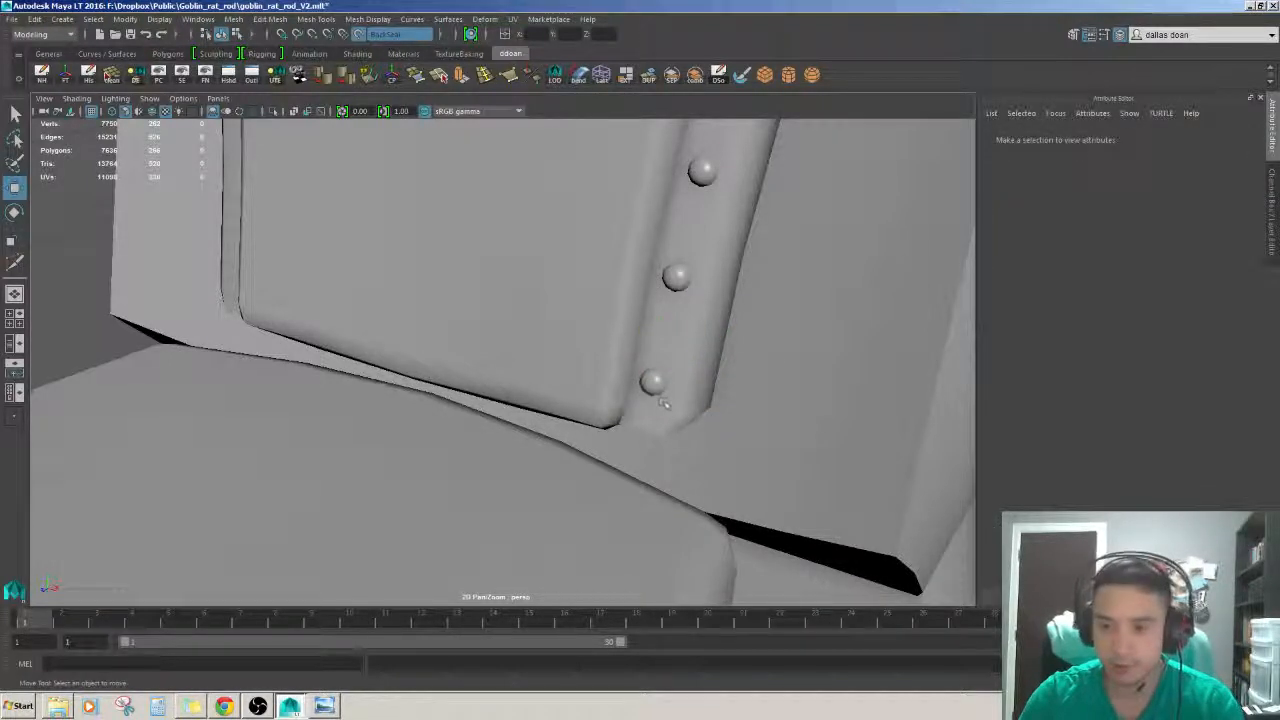
click(652, 381)
key(ctrl+d)
drag(700, 392, 765, 408)
key(Delete)
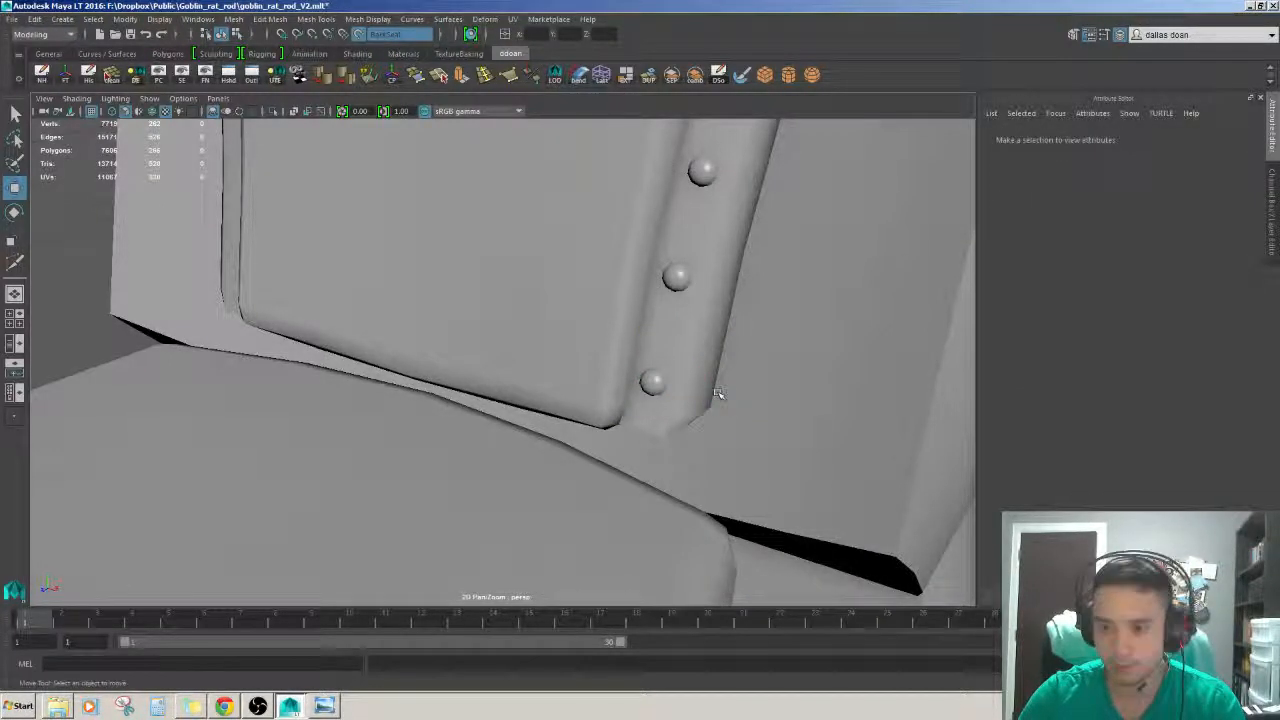
- Try to duplicate the bottom bolt and place the copy slightly lower on the bolster
click(655, 383)
key(ctrl+d)
drag(672, 390, 666, 417)
key(ctrl+z)
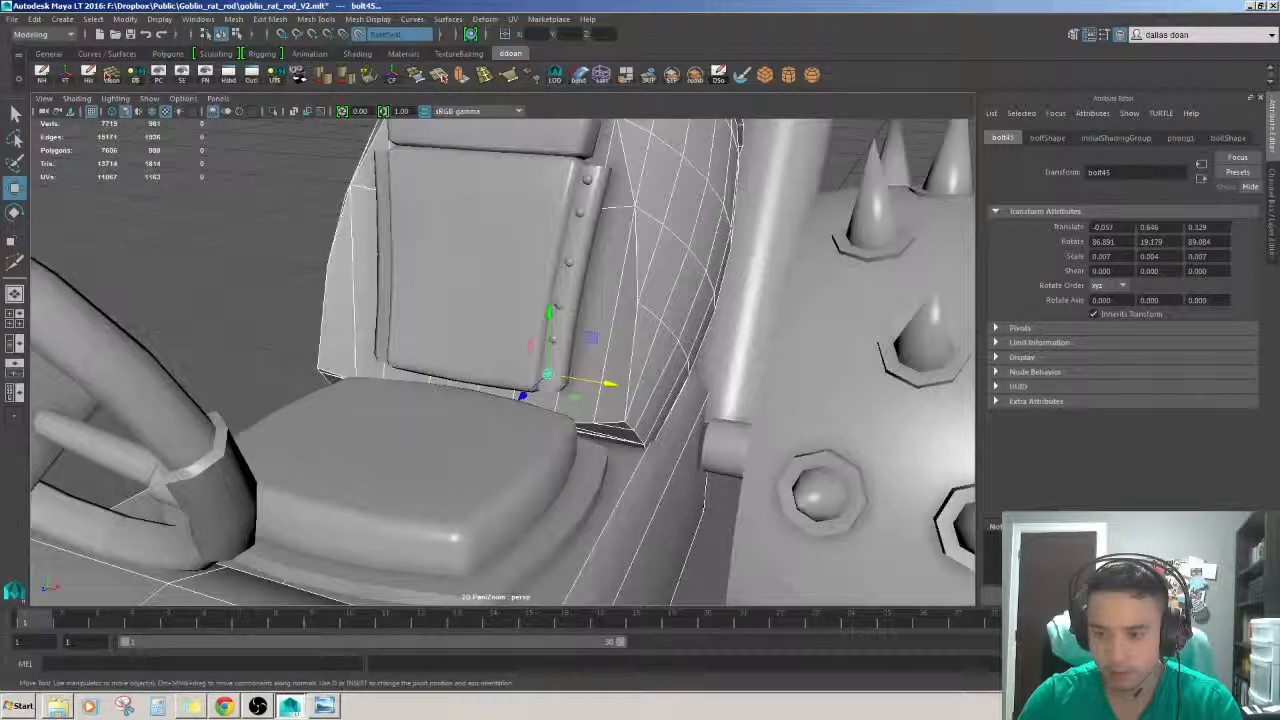
- Delete the duplicate bolts stacked on the lowest bolt of the back seat's side strip, keeping a single bolt
ctrl+click(663, 489)
mouse_move(663, 489)
alt+mouse_down()
mouse_move(654, 462)
mouse_move(668, 470)
alt+mouse_up()
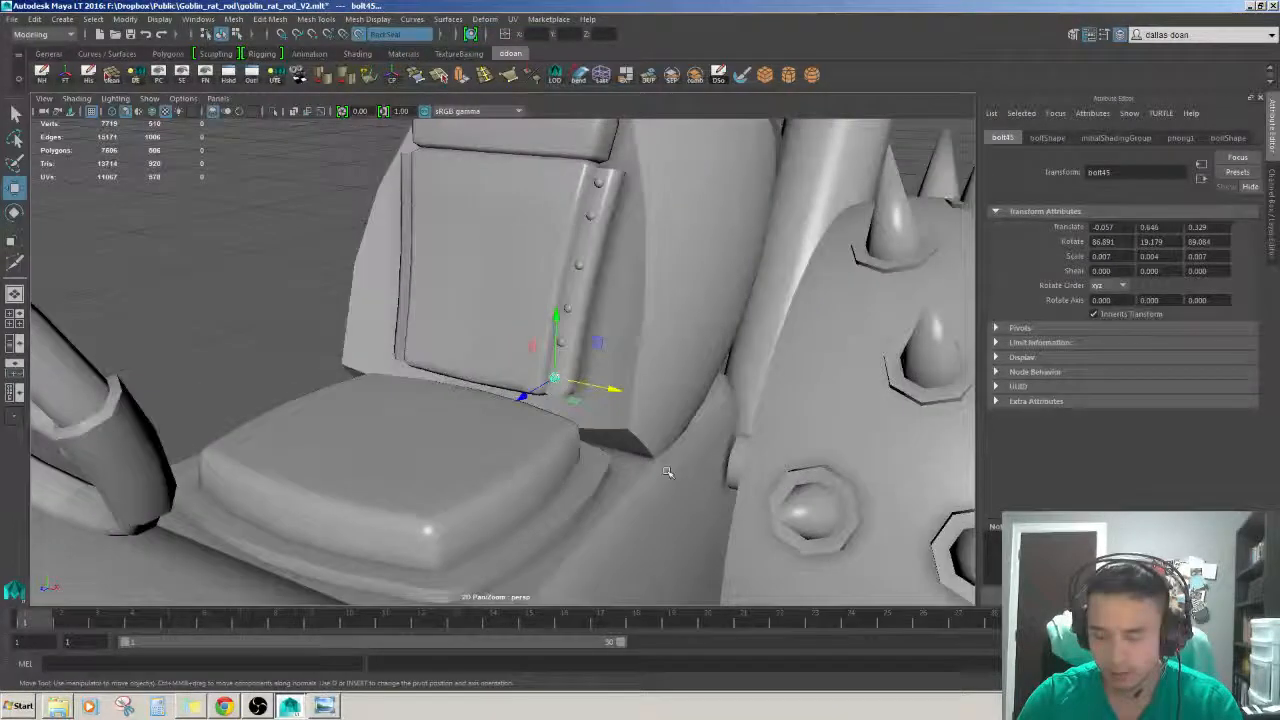
click(668, 471)
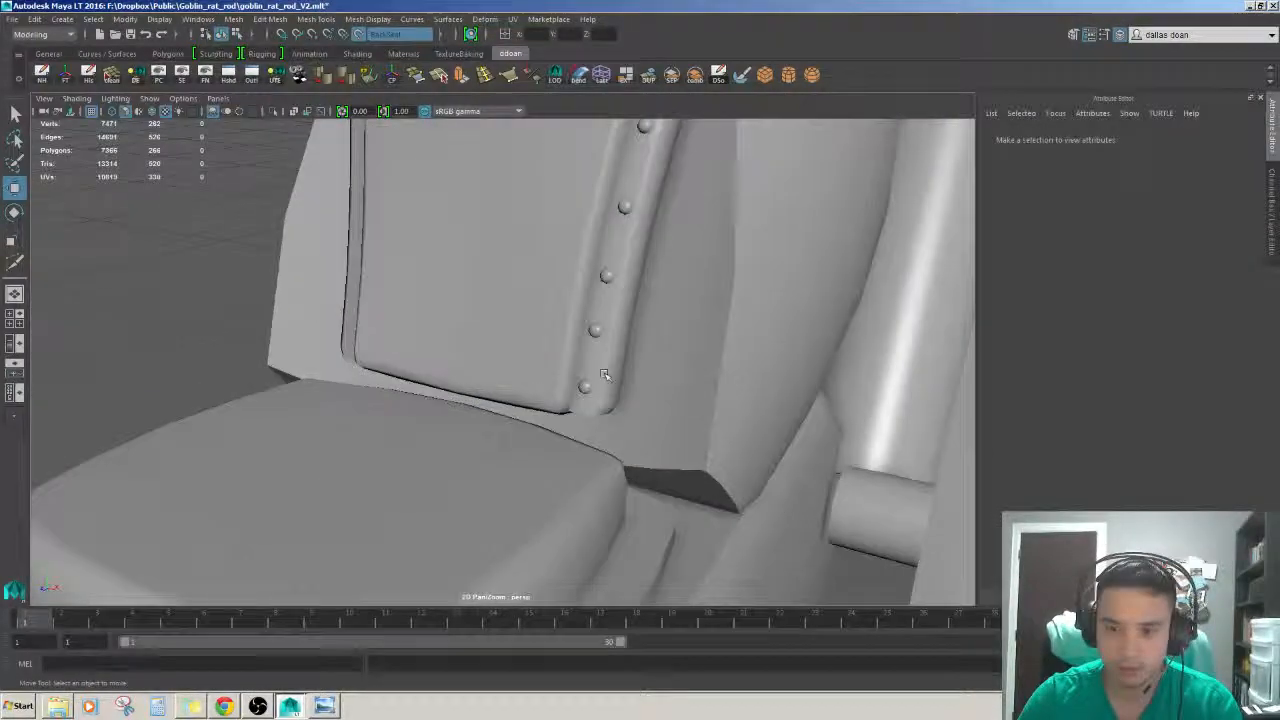
click(605, 378)
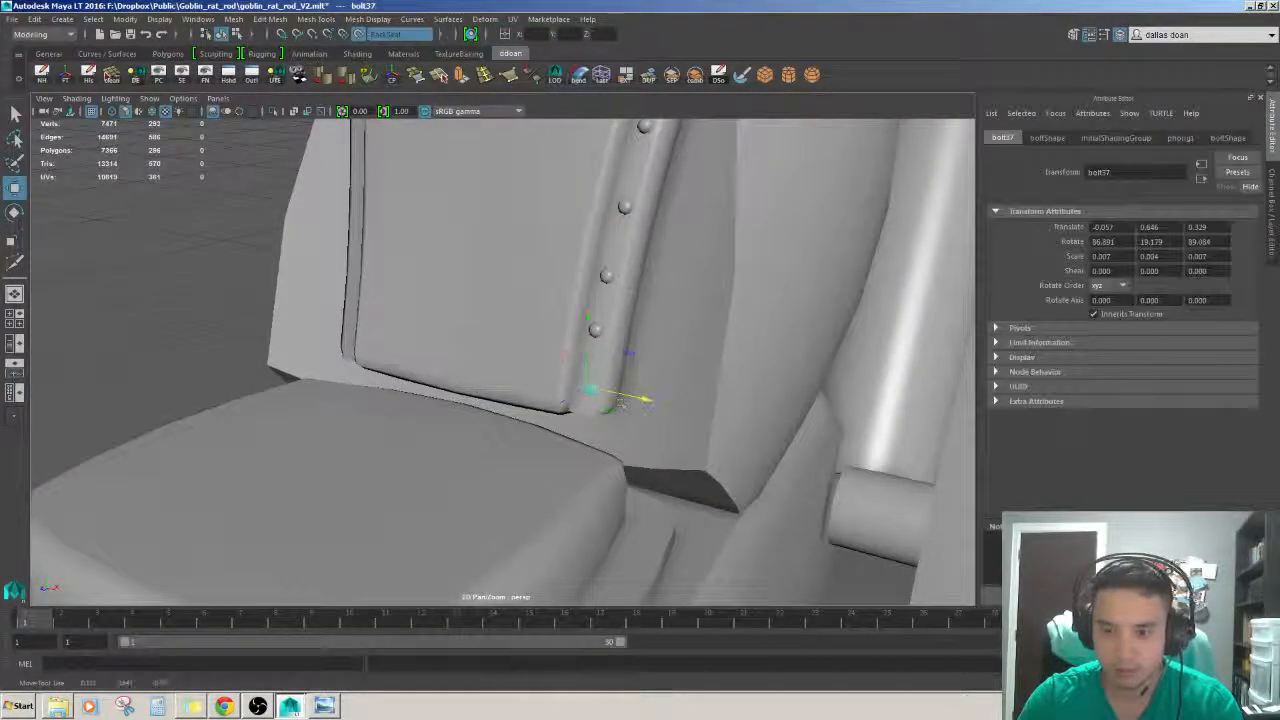
- Delete the extra copies overlapping the second bolt from the bottom of the side strip
click(600, 330)
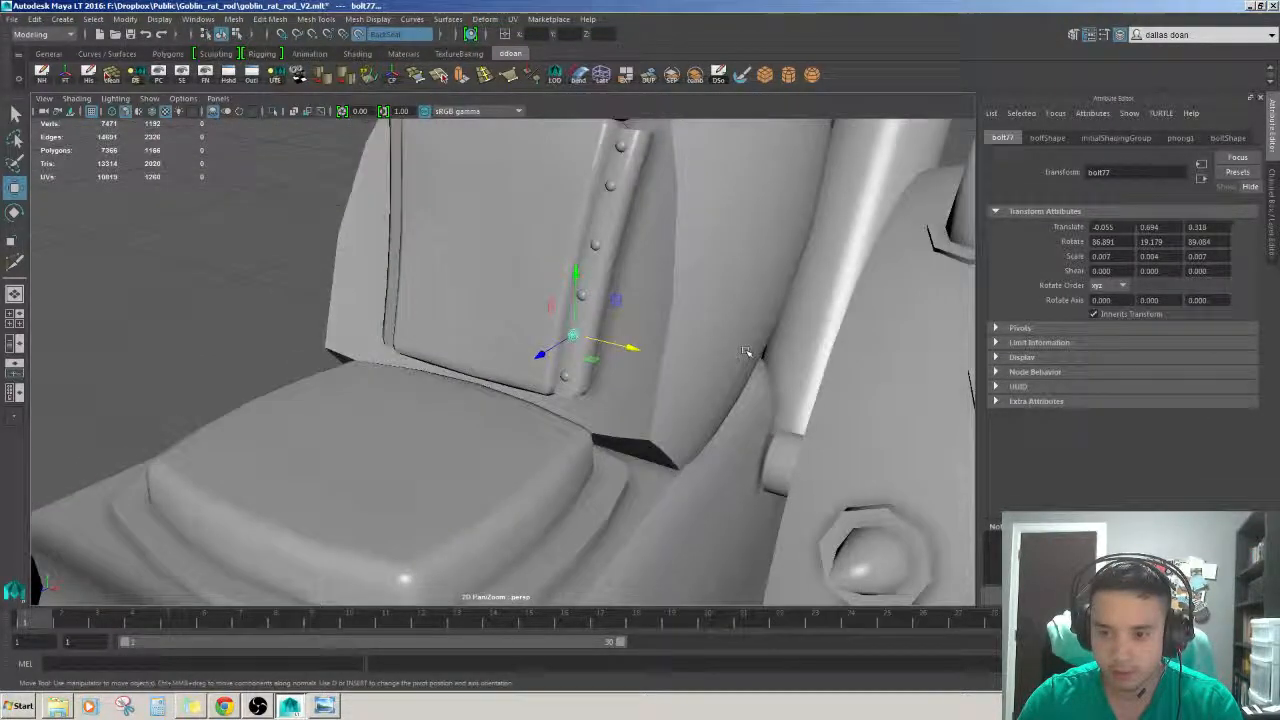
scroll(634, 334, up, 2)
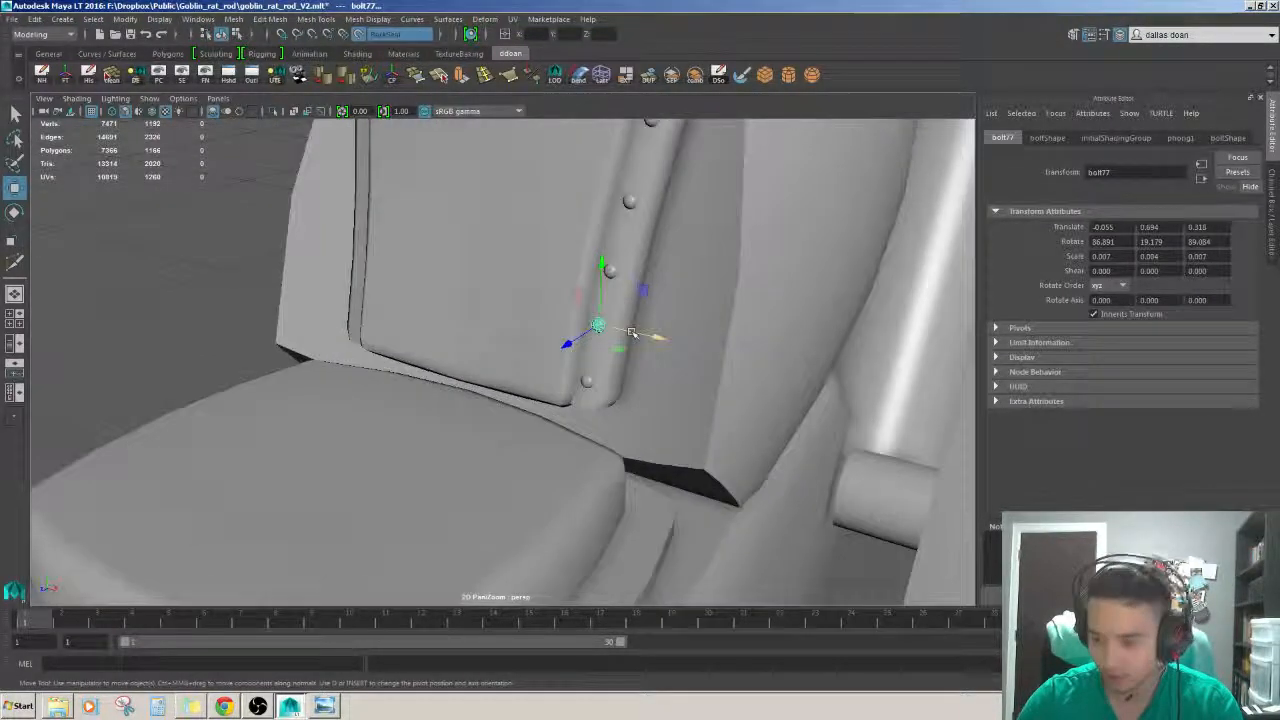
key(Delete)
alt+drag(634, 334, 673, 315)
- Delete the overlapping duplicates at the third bolt from the bottom until only one bolt remains there
click(627, 305)
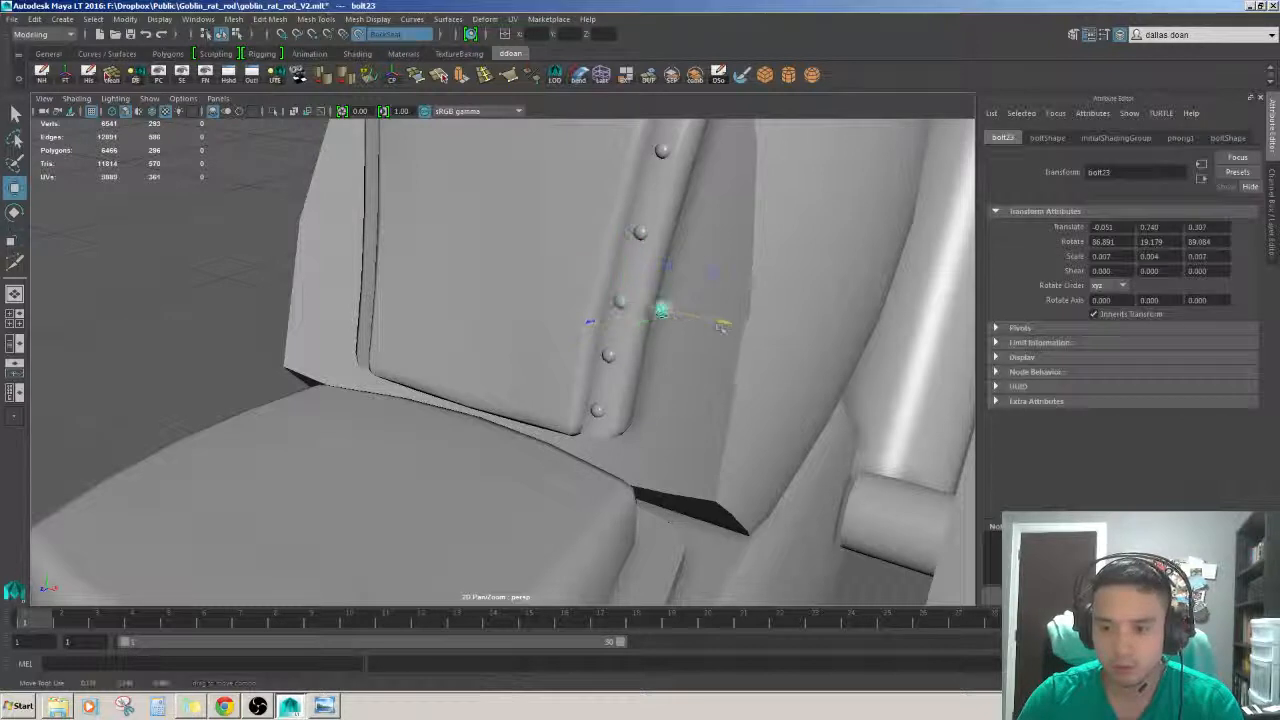
key(ctrl+z)
key(Delete)
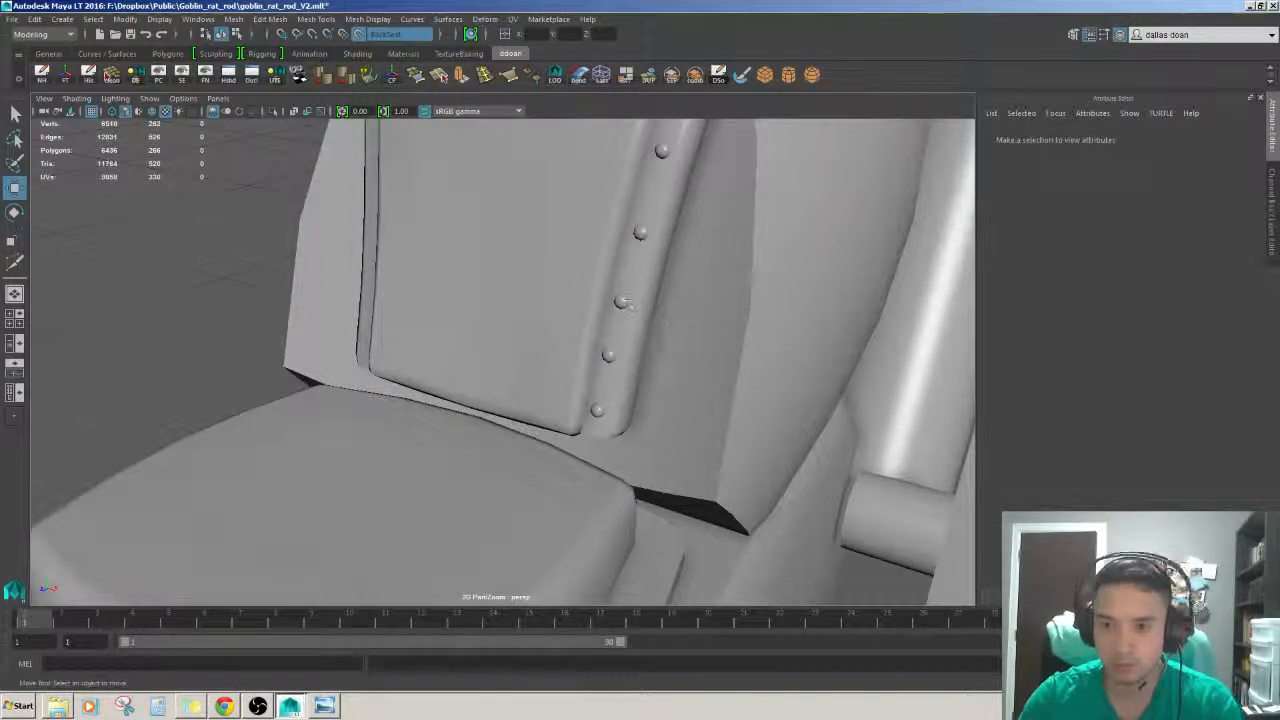
click(622, 302)
key(ctrl+d)
drag(691, 313, 712, 321)
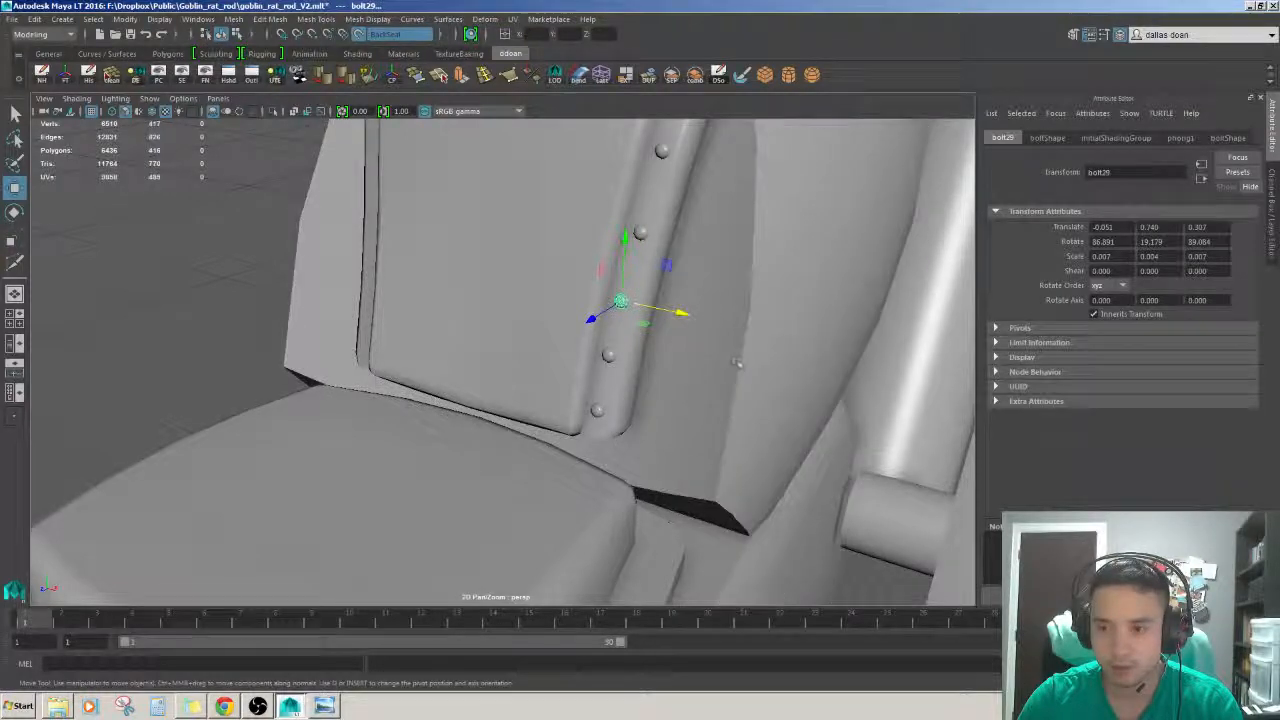
key(Delete)
click(617, 297)
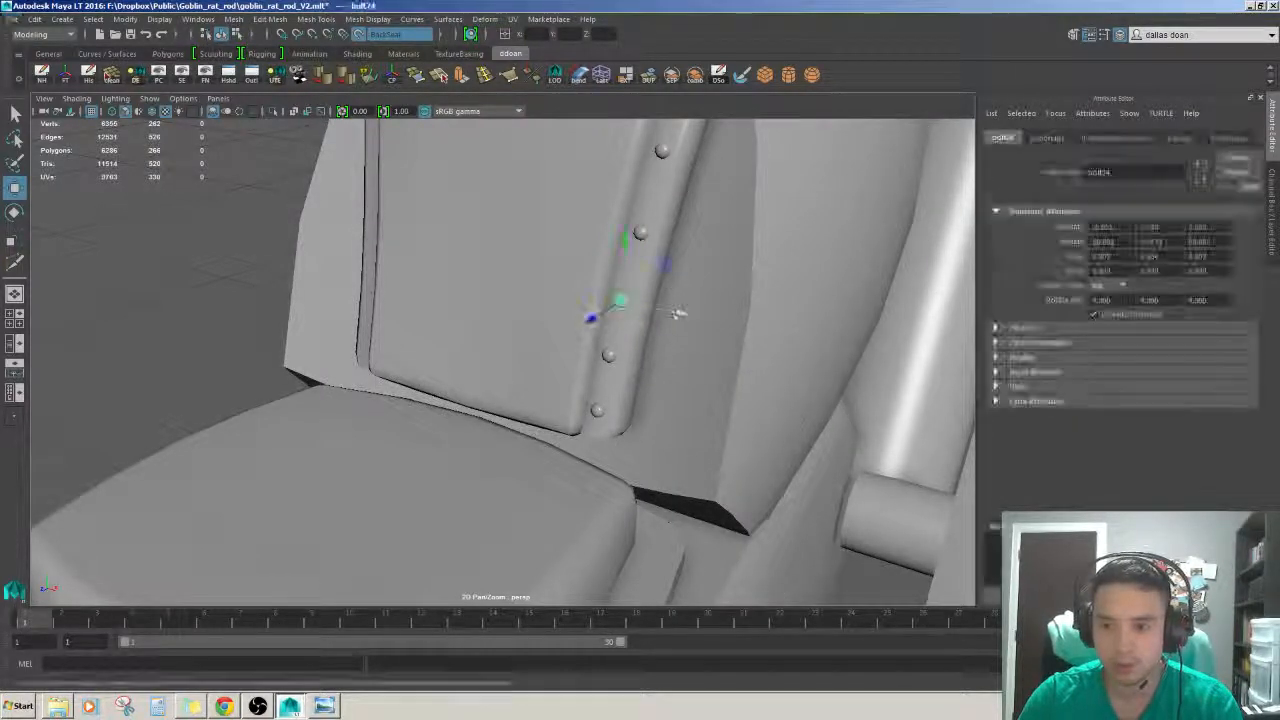
key(ctrl+d)
alt+drag(660, 300, 686, 296)
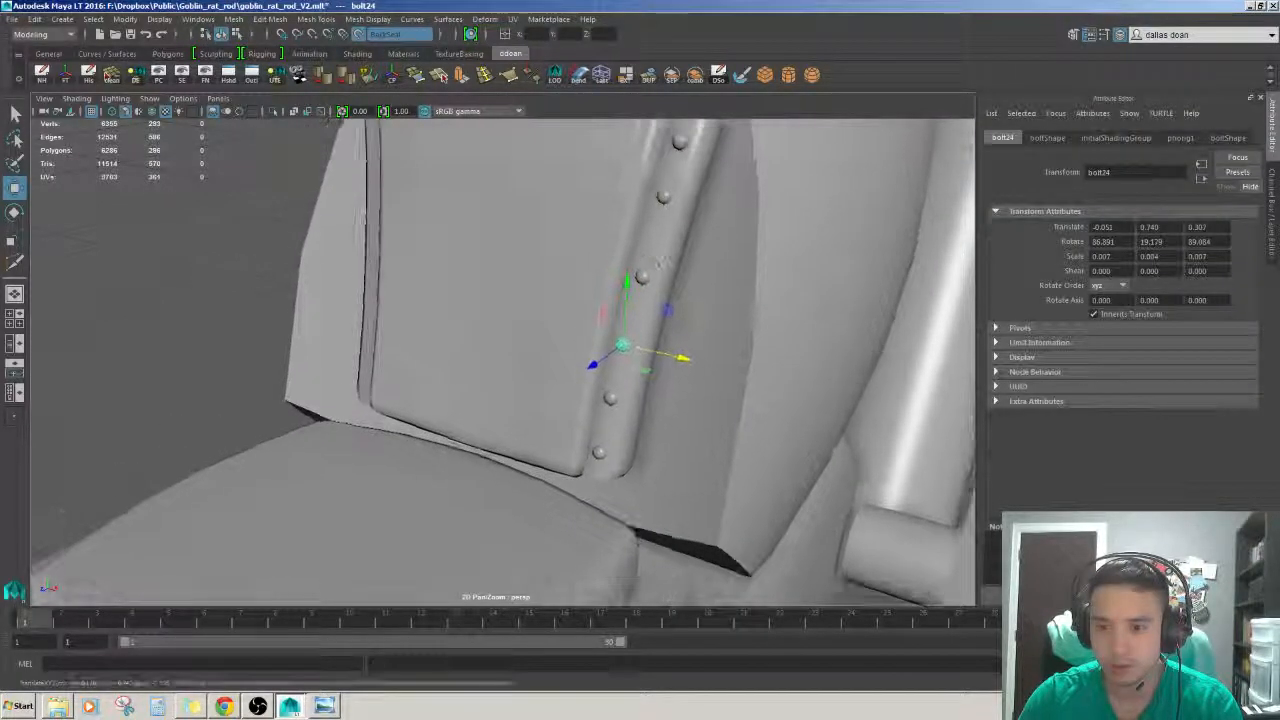
- Remove the duplicate bolts stacked at the fourth position from the bottom of the strip
click(641, 278)
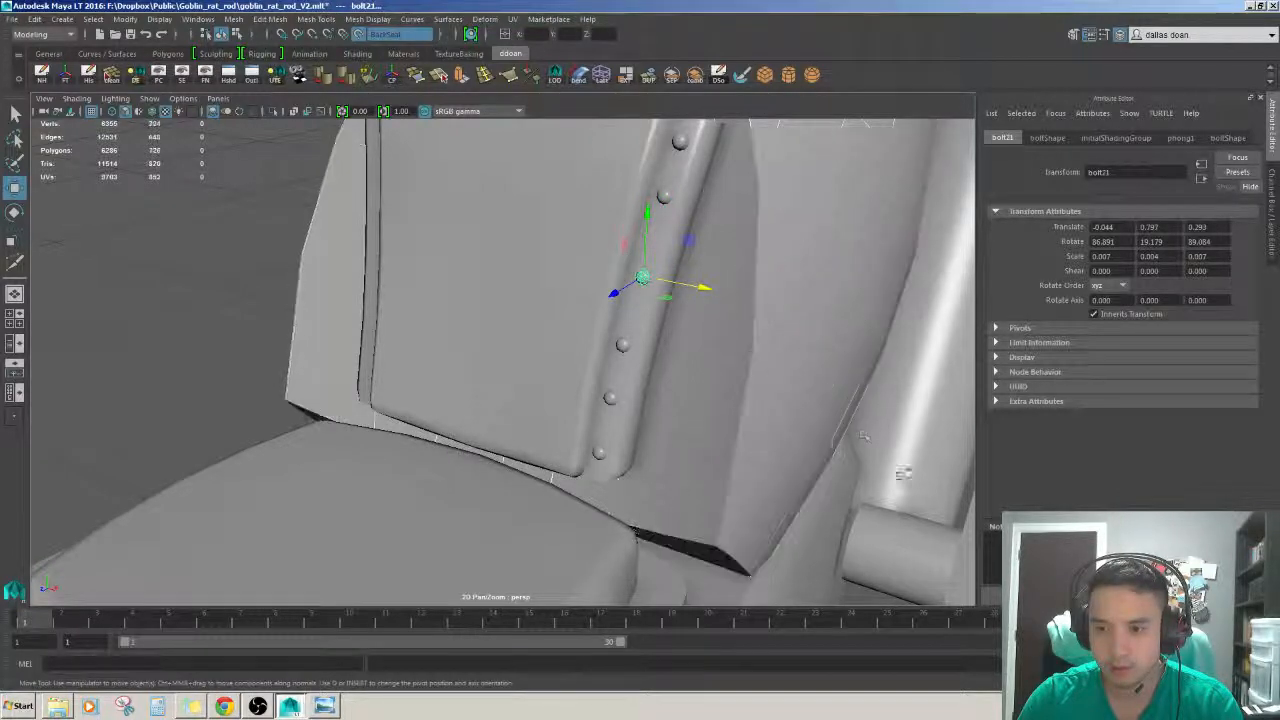
key(Delete)
click(641, 278)
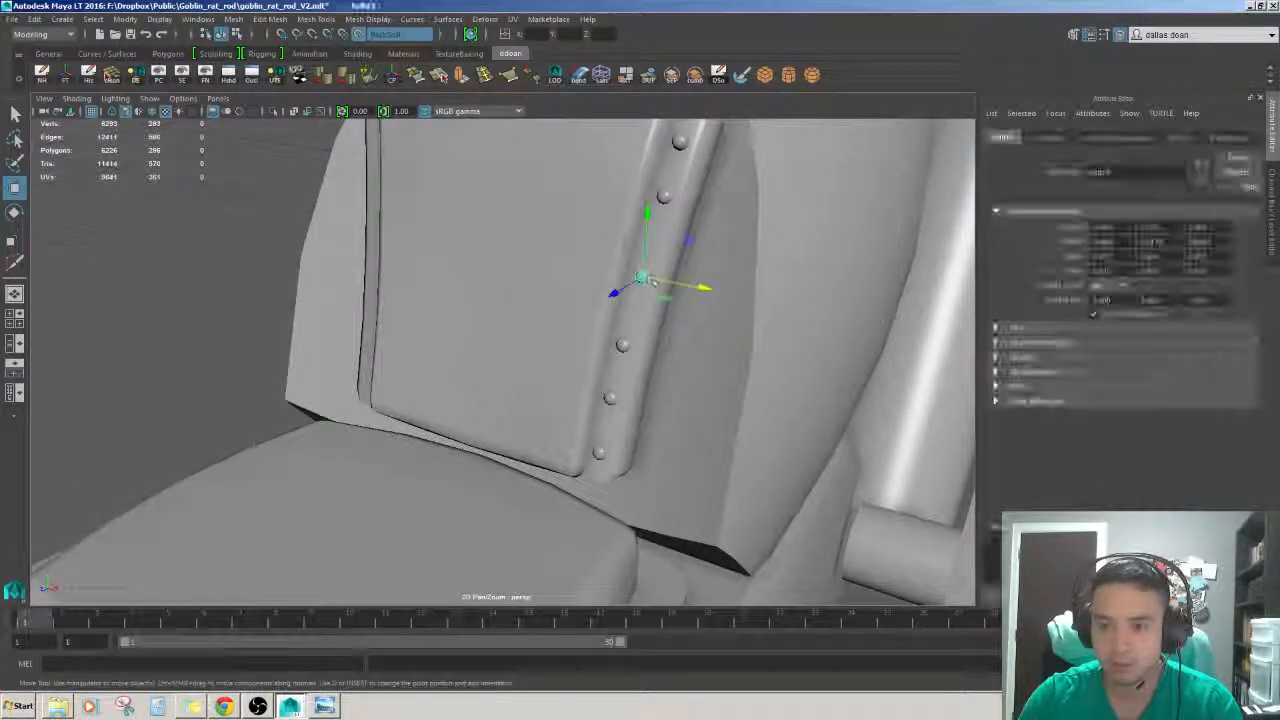
alt+drag(641, 278, 720, 330)
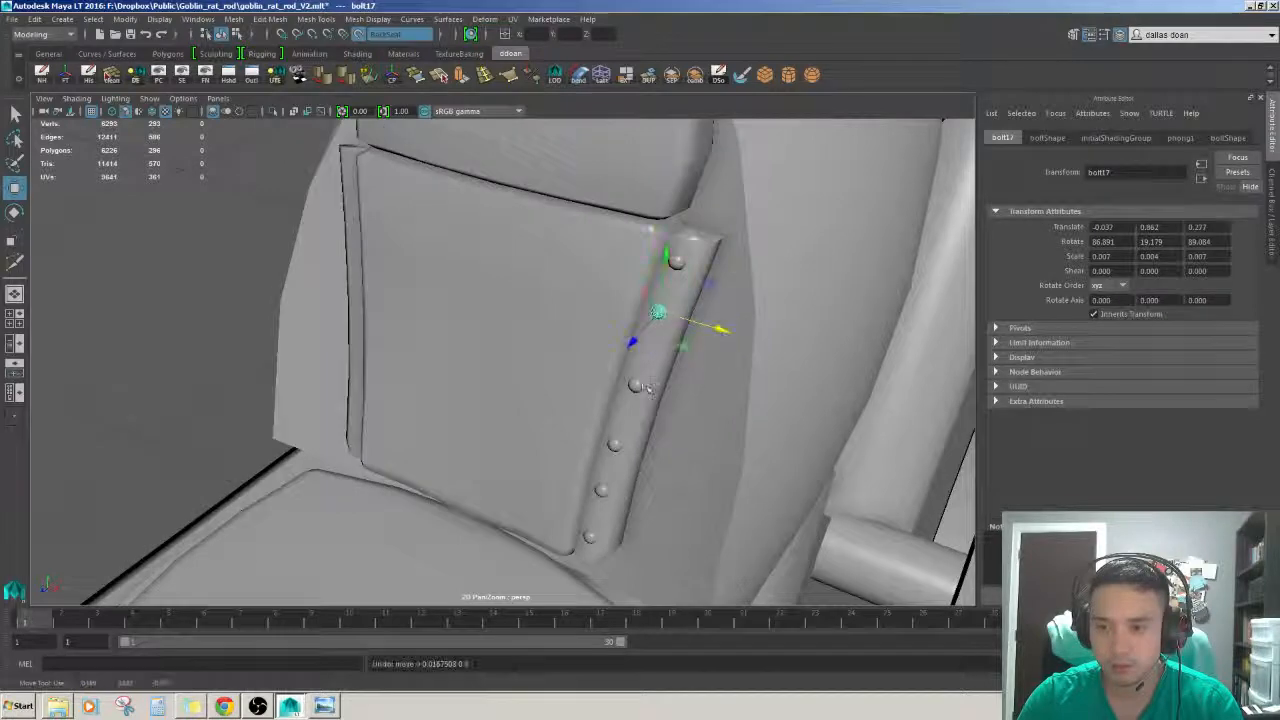
- Slide the fourth bolt from the bottom slightly down the strip, to about -0.047, 0.787, 0.295
click(635, 385)
drag(692, 405, 722, 366)
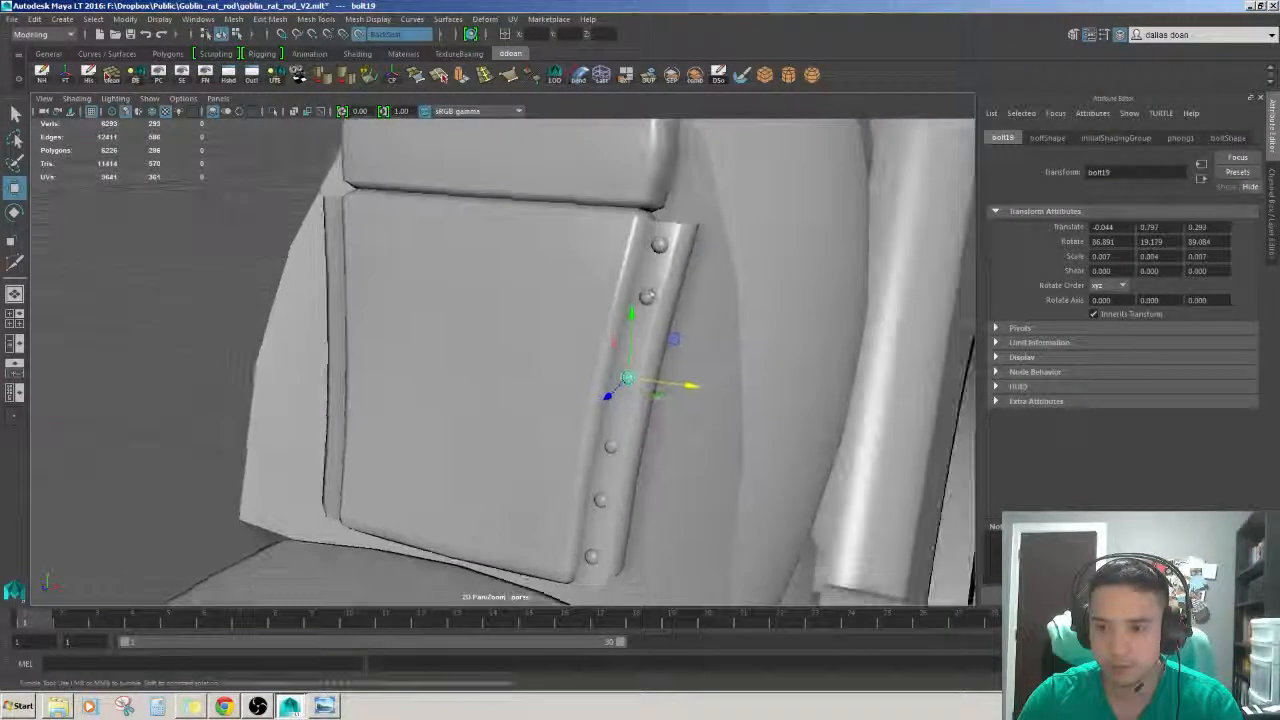
click(644, 301)
alt+right_drag(646, 303, 697, 308)
alt+drag(697, 308, 700, 322)
drag(662, 257, 624, 319)
alt+drag(624, 319, 634, 279)
alt+middle_drag(634, 279, 660, 151)
- Adjust the middle and lower bolts along the strip so all six bolts are evenly spaced
click(633, 415)
alt+middle_drag(633, 415, 631, 458)
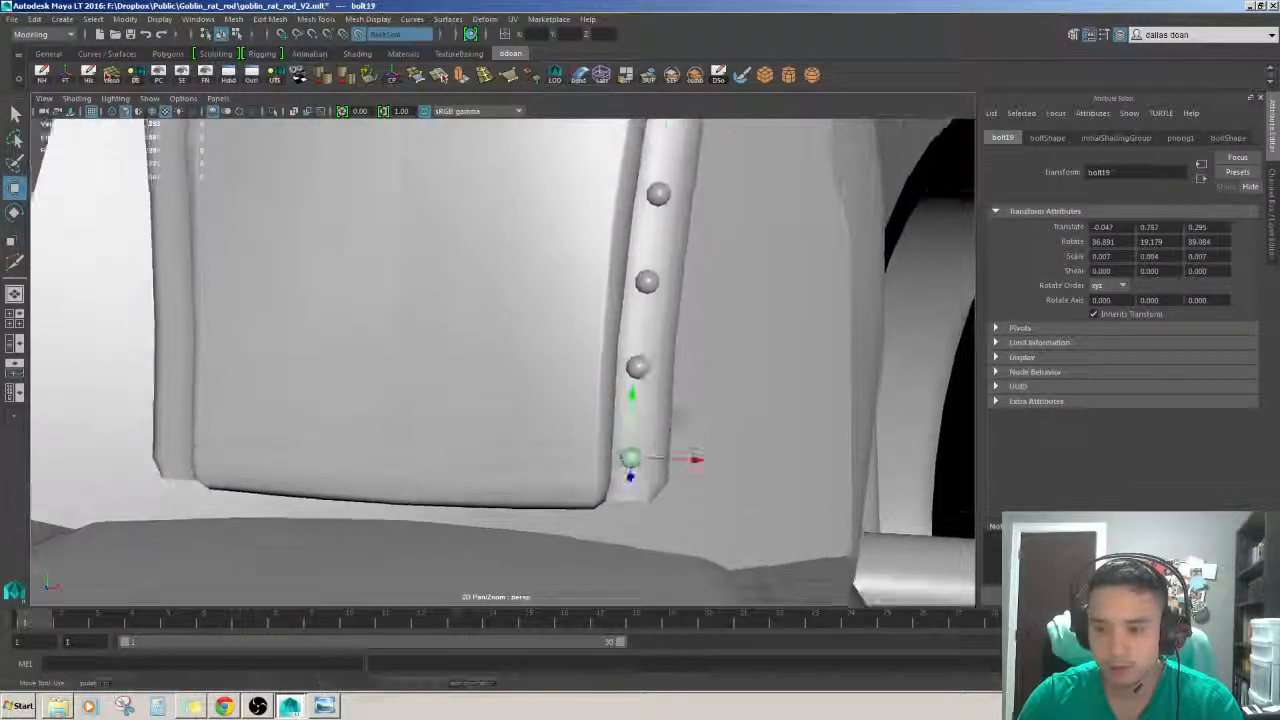
alt+middle_drag(668, 227, 654, 383)
alt+right_drag(654, 383, 606, 329)
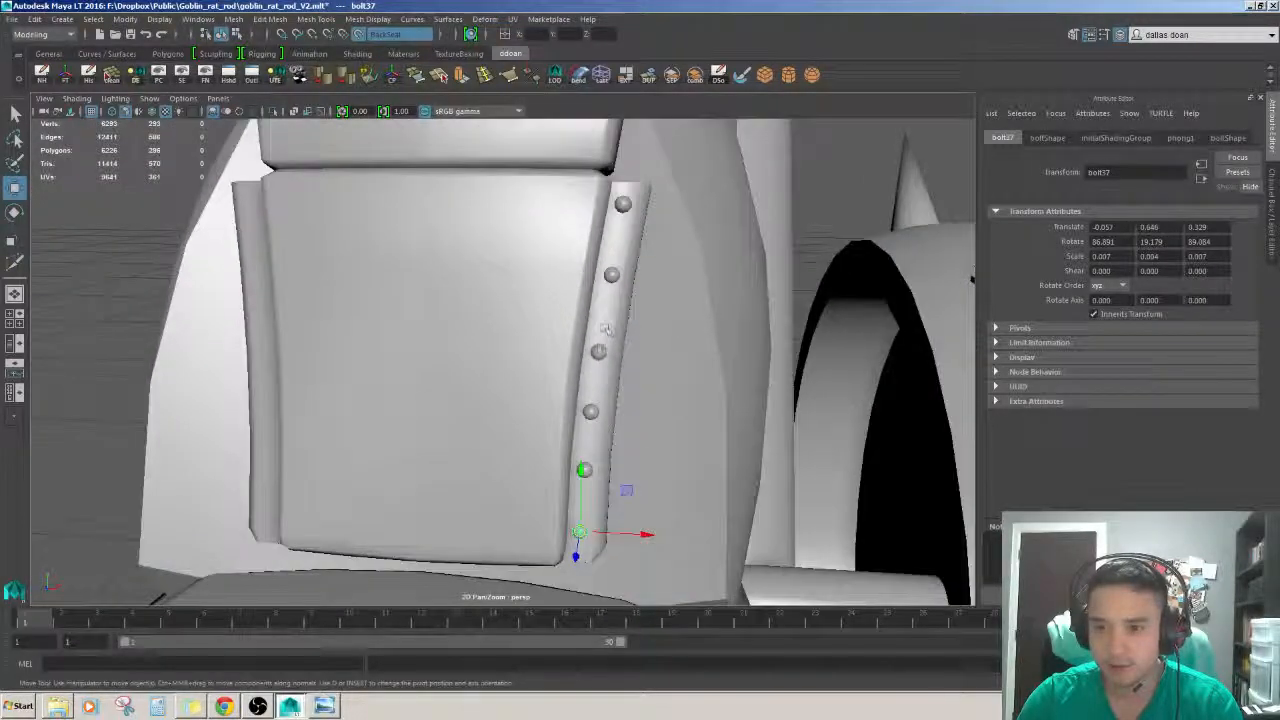
alt+middle_drag(600, 341, 608, 333)
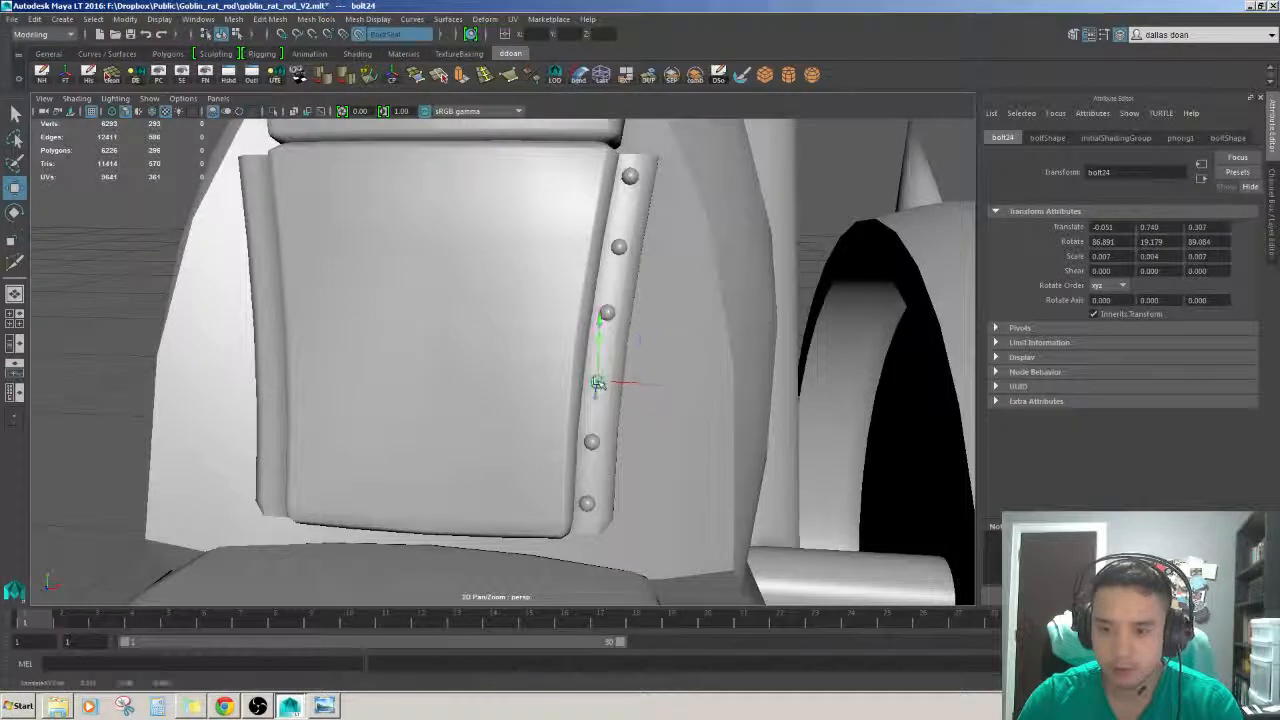
mouse_move(600, 384)
mouse_down()
mouse_move(662, 384)
mouse_move(601, 386)
mouse_up()
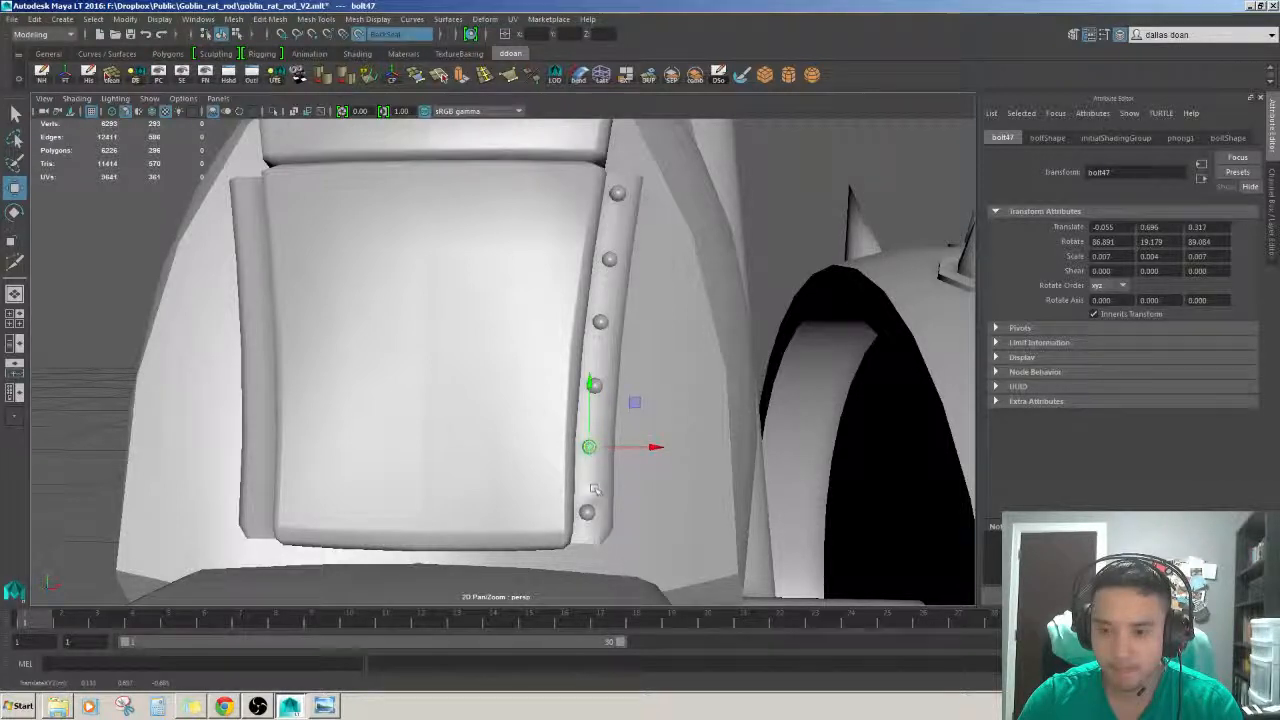
- Inspect the column of bolts and the strip's upper end from above and from the side
alt+drag(589, 509, 500, 495)
alt+right_drag(500, 495, 590, 495)
alt+drag(590, 495, 610, 500)
alt+right_drag(770, 366, 703, 371)
alt+drag(703, 371, 663, 323)
click(680, 454)
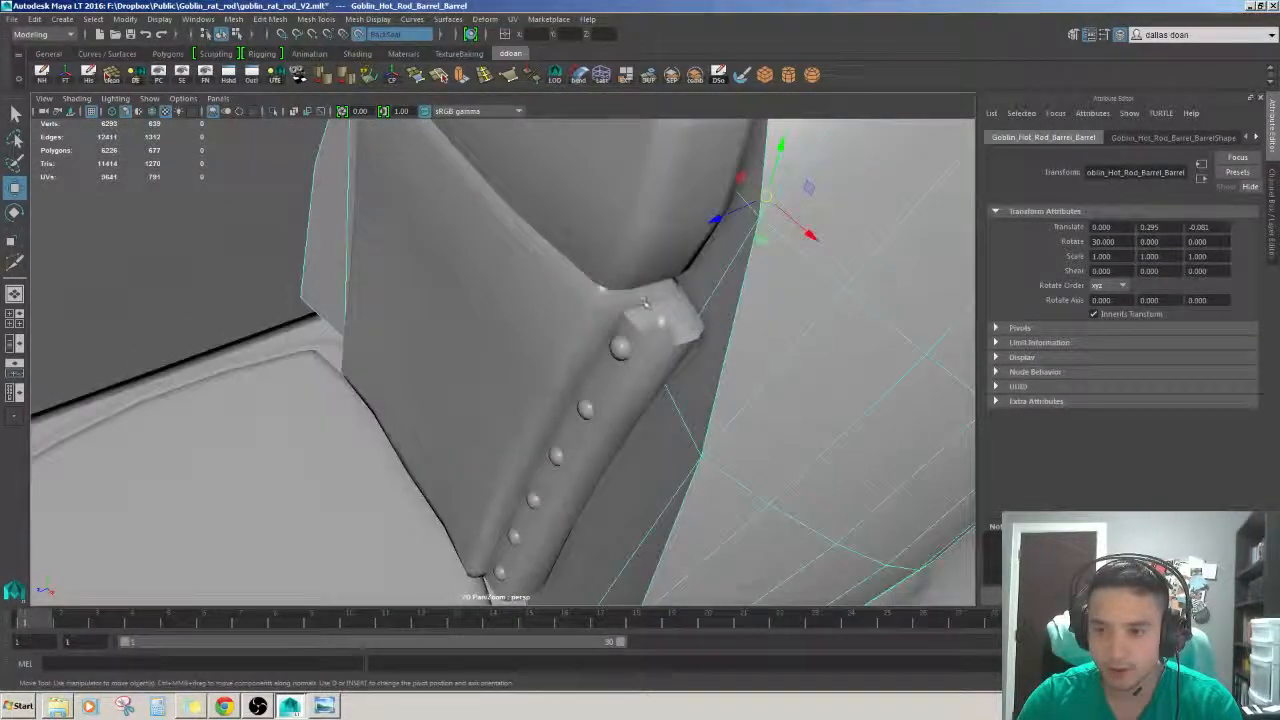
key(ctrl+z)
alt+right_drag(663, 323, 530, 309)
key(ctrl+z)
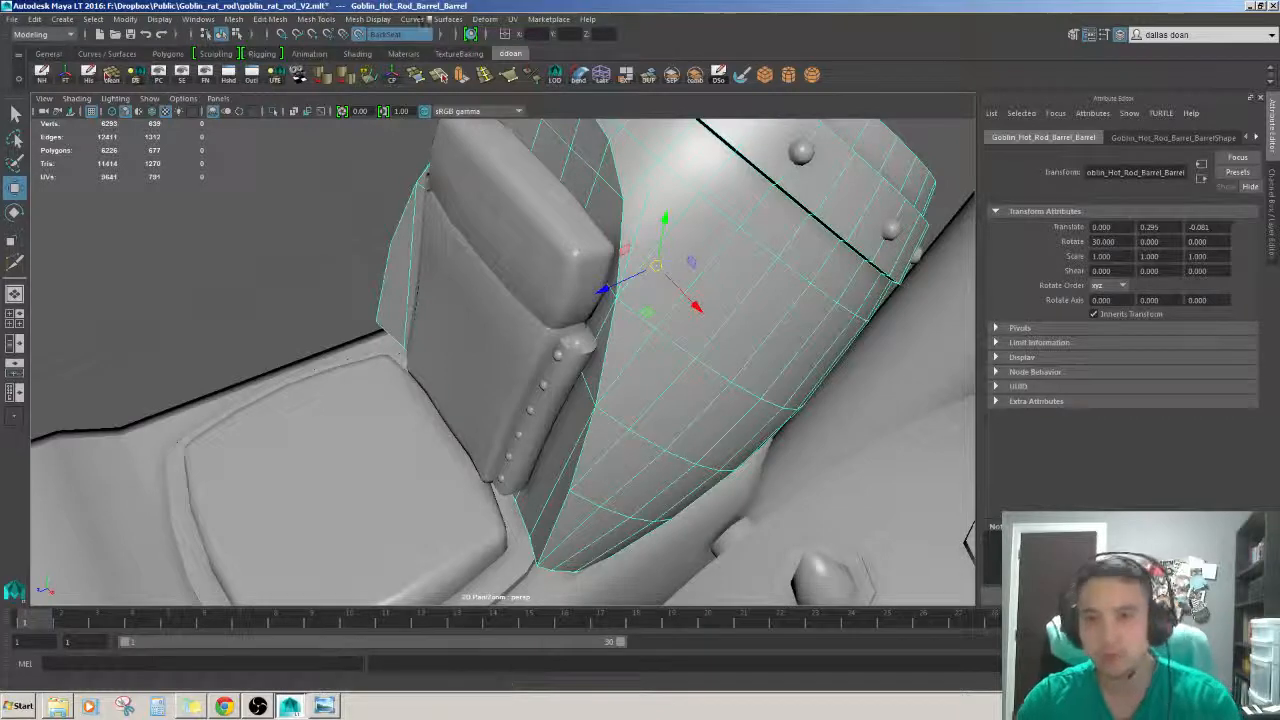
- Turn off BackSeat as the live surface and select the back seat mesh
click(374, 289)
alt+drag(415, 380, 336, 292)
alt+drag(470, 335, 490, 365)
click(500, 375)
alt+right_drag(500, 375, 560, 350)
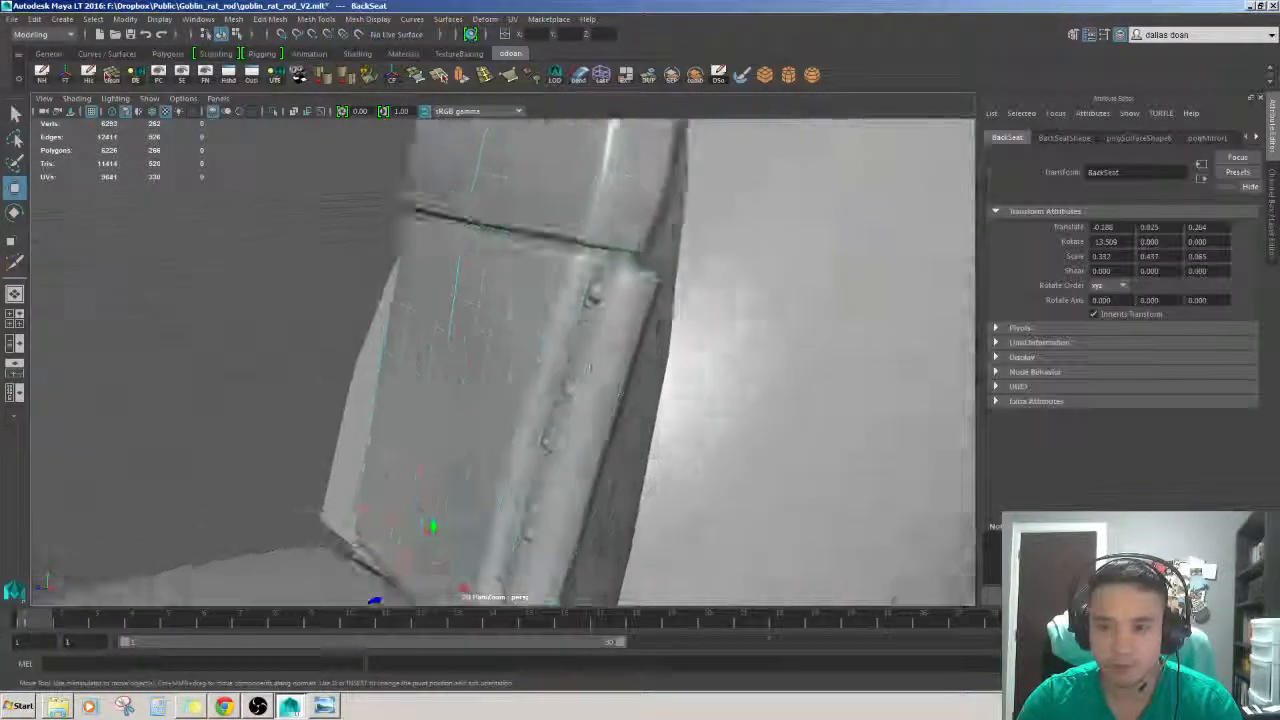
alt+drag(560, 350, 546, 381)
scroll(548, 381, up, 3)
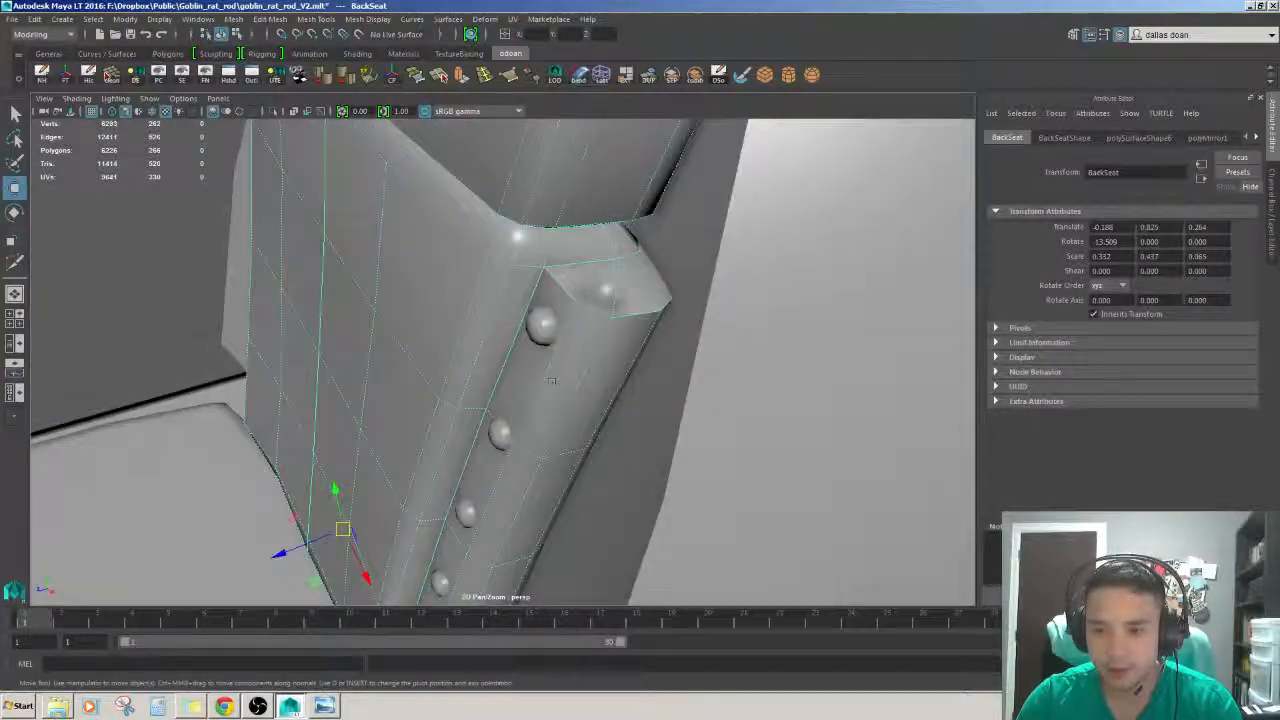
- Try to reposition the edges at the top end of the bolt strip on the back seat
key(F10)
click(593, 305)
alt+drag(620, 335, 590, 322)
shift+click(632, 297)
shift+click(574, 328)
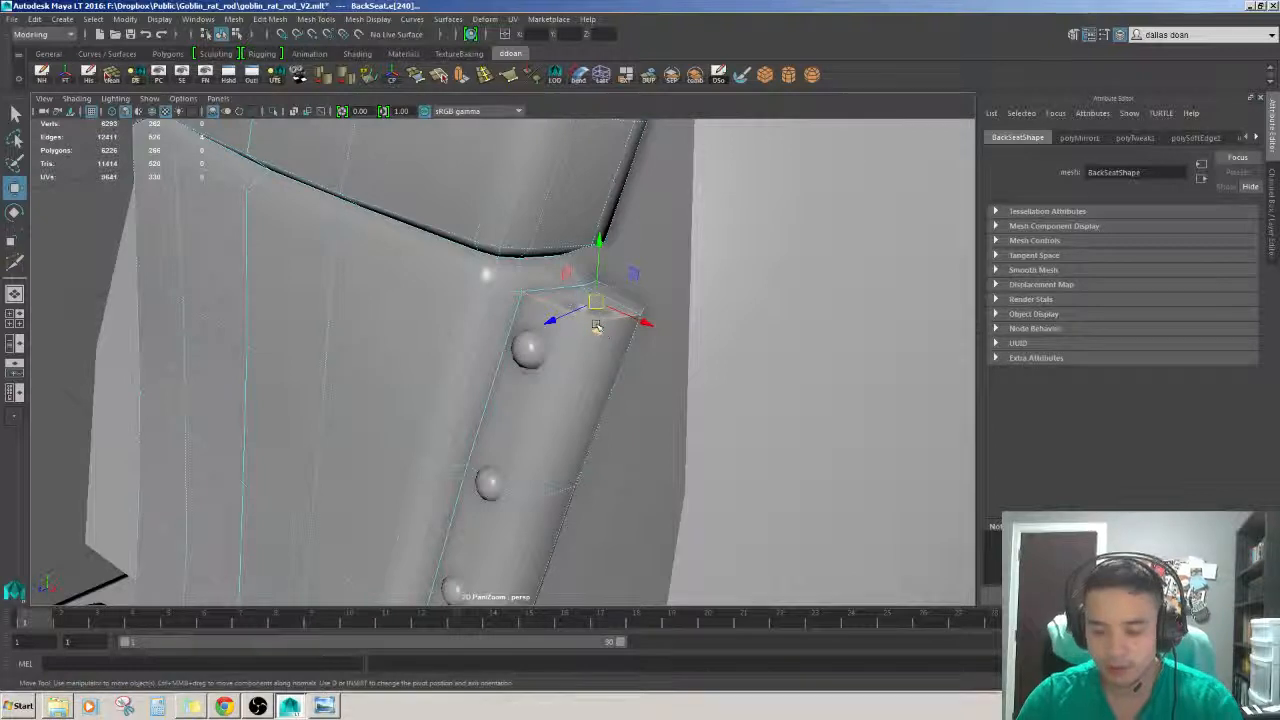
key(F8)
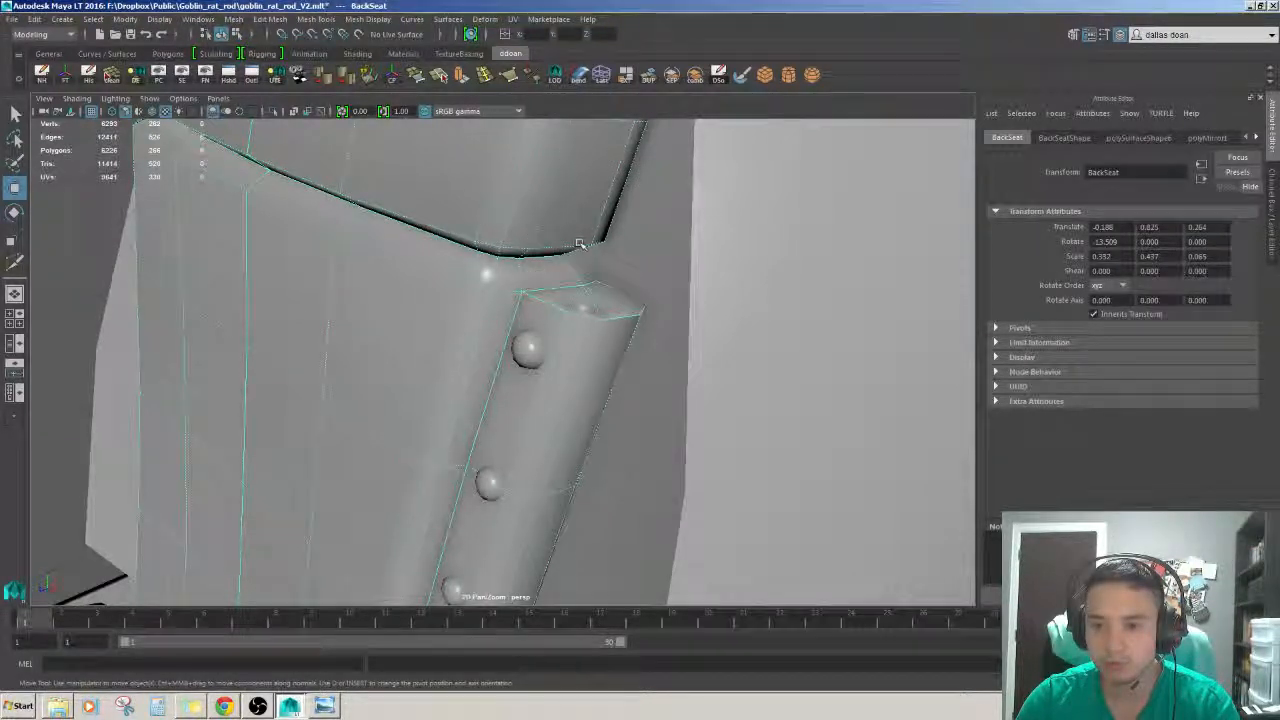
double_click(600, 310)
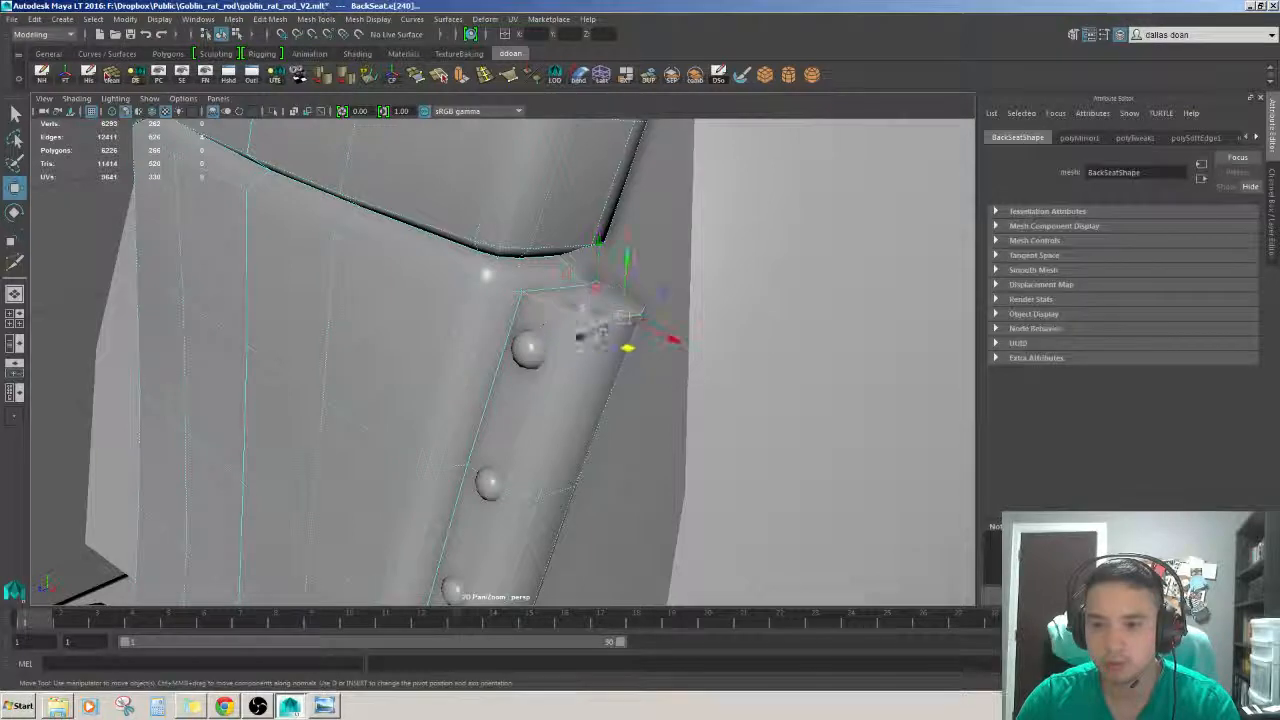
alt+drag(640, 343, 691, 356)
key(ctrl+z)
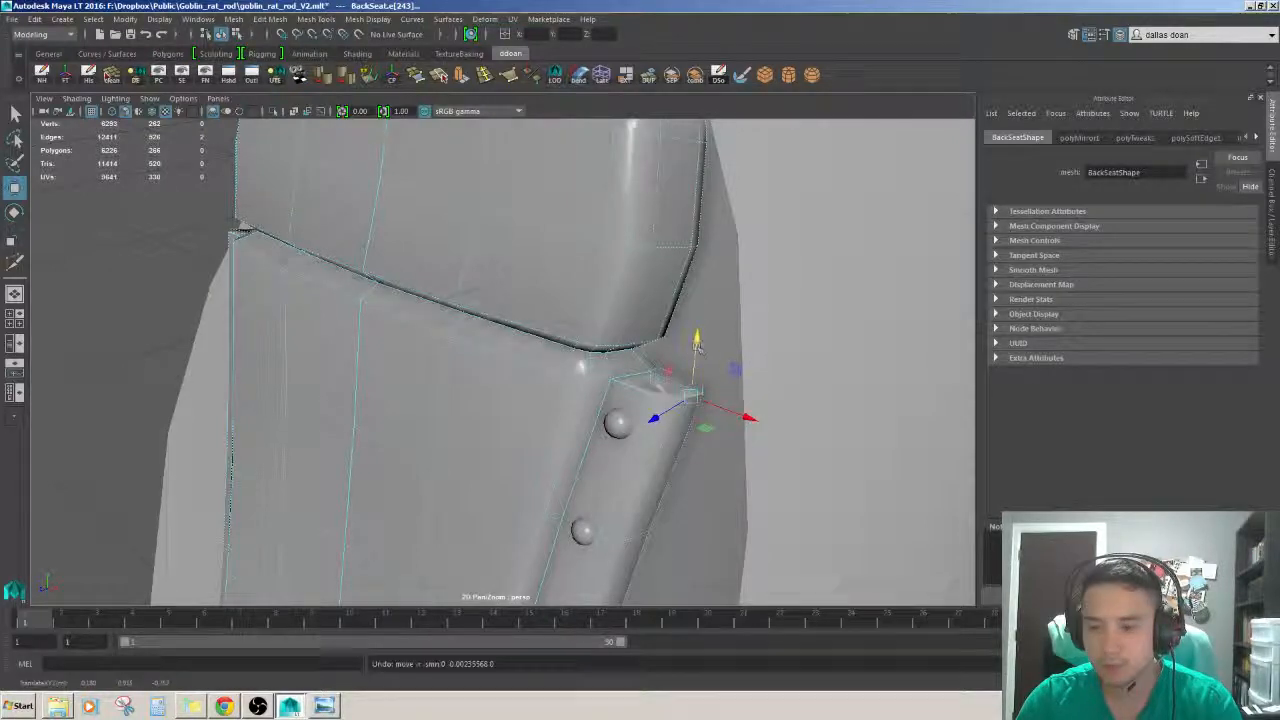
- Harden the edges around the top cap of the back seat's bolt strip and return to object selection
click(676, 458)
alt+drag(676, 458, 640, 465)
scroll(665, 420, up, 6)
scroll(655, 405, down, 3)
click(742, 369)
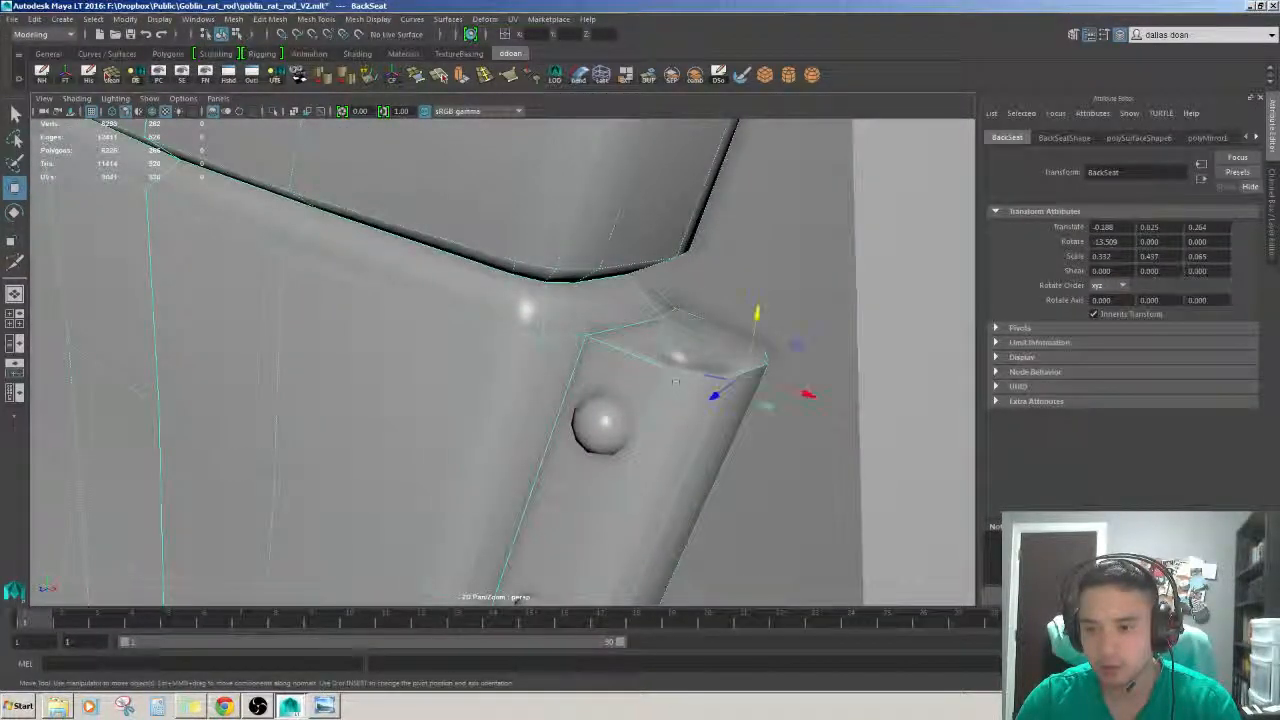
shift+click(662, 360)
scroll(637, 398, down, 5)
alt+drag(637, 398, 622, 356)
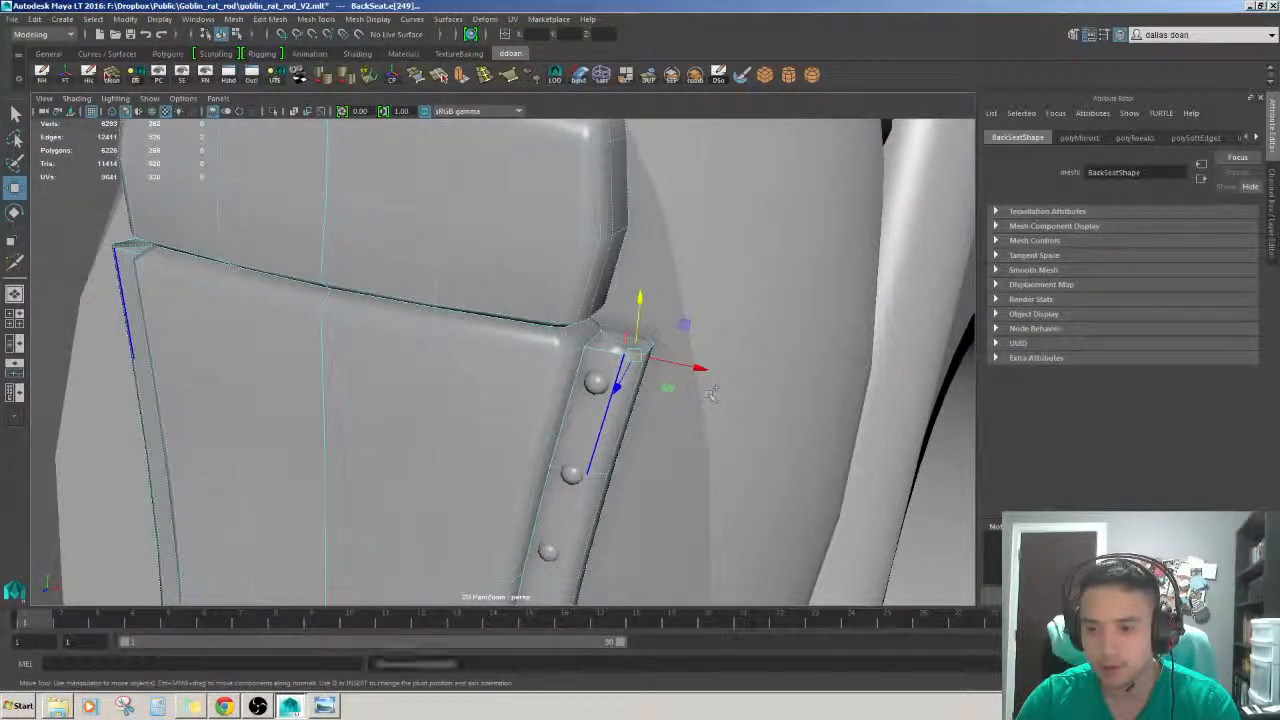
alt+drag(710, 394, 500, 420)
key(F8)
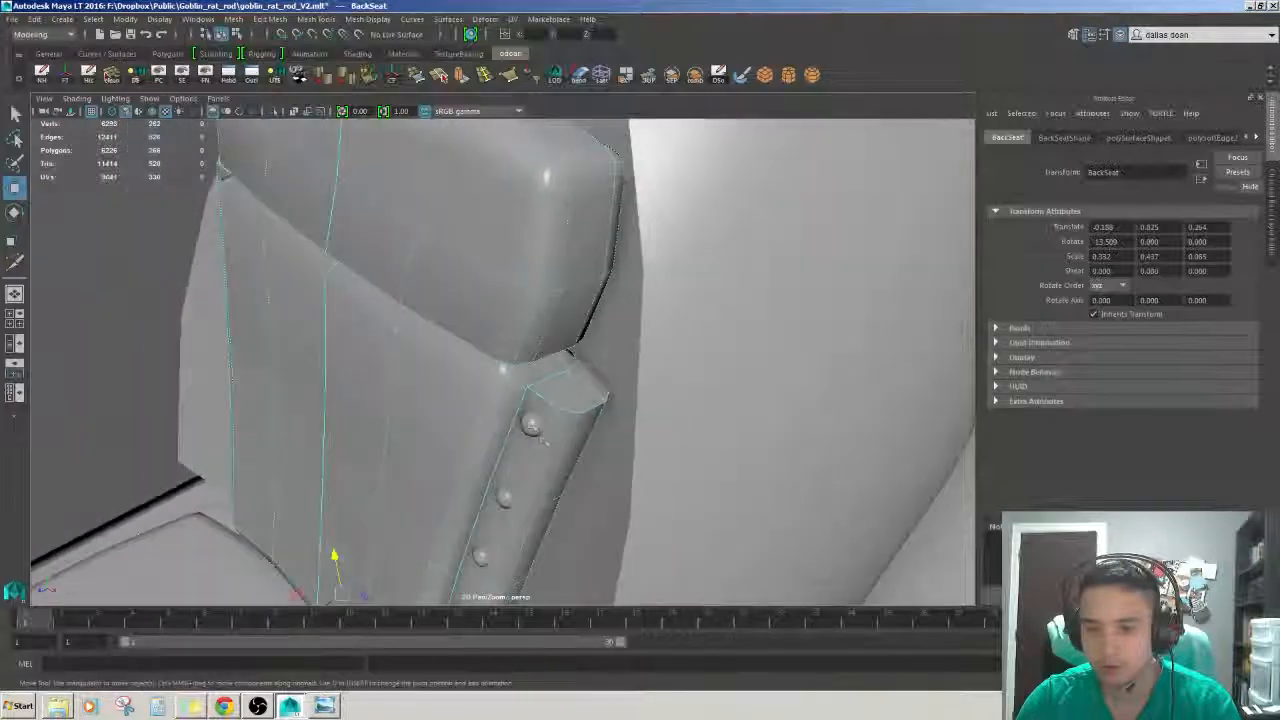
- Examine the back seat and its row of bolts from the front and at an angle
click(101, 270)
scroll(150, 280, down, 5)
alt+drag(150, 280, 200, 291)
scroll(300, 350, up, 4)
alt+drag(325, 370, 500, 365)
click(430, 370)
key(f)
alt+drag(630, 260, 640, 355)
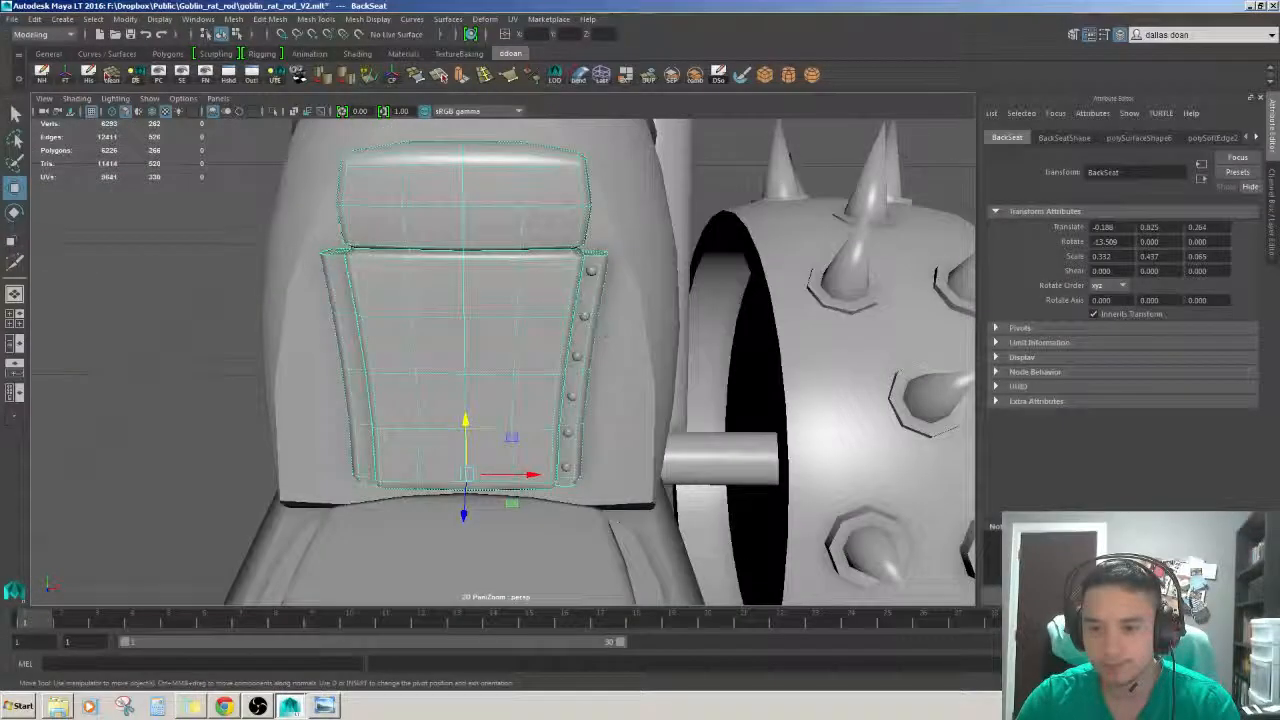
click(593, 266)
alt+drag(593, 266, 565, 298)
scroll(565, 298, down, 2)
click(483, 249)
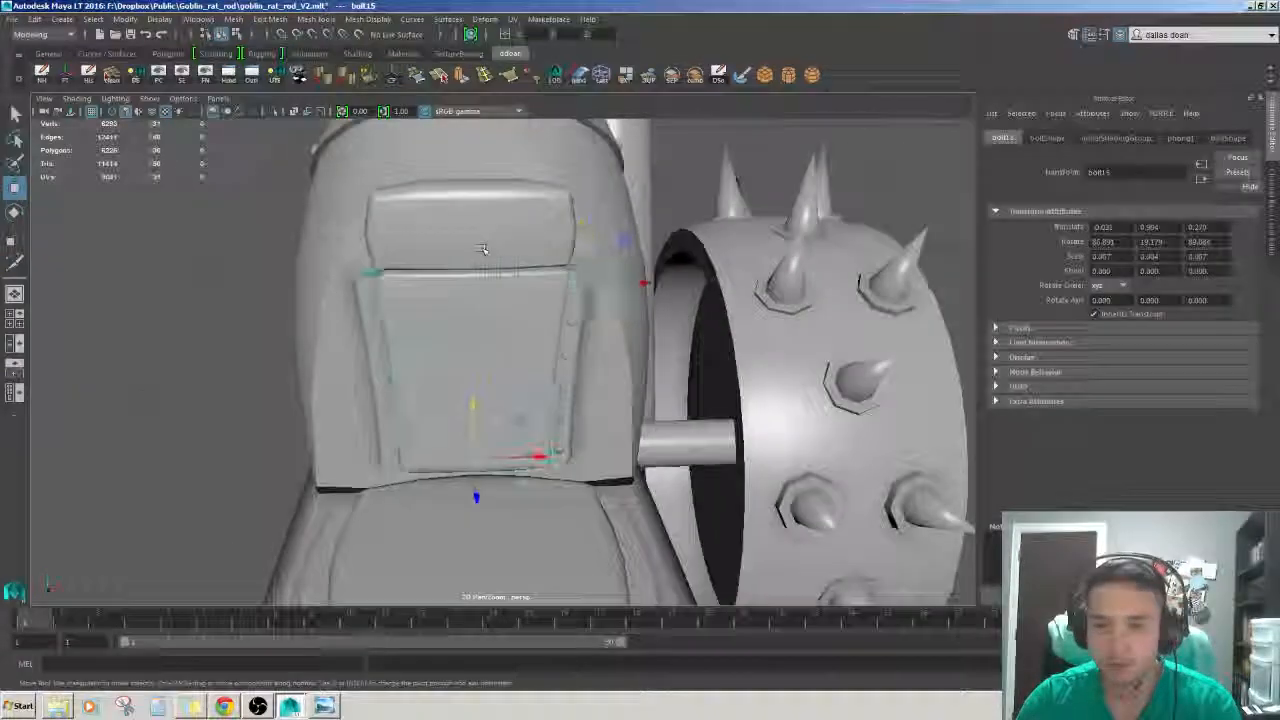
alt+drag(483, 249, 563, 271)
- Delete the faces on the back seat's half without bolts, up to the centre line, and return to object selection
key(F11)
drag(346, 158, 700, 544)
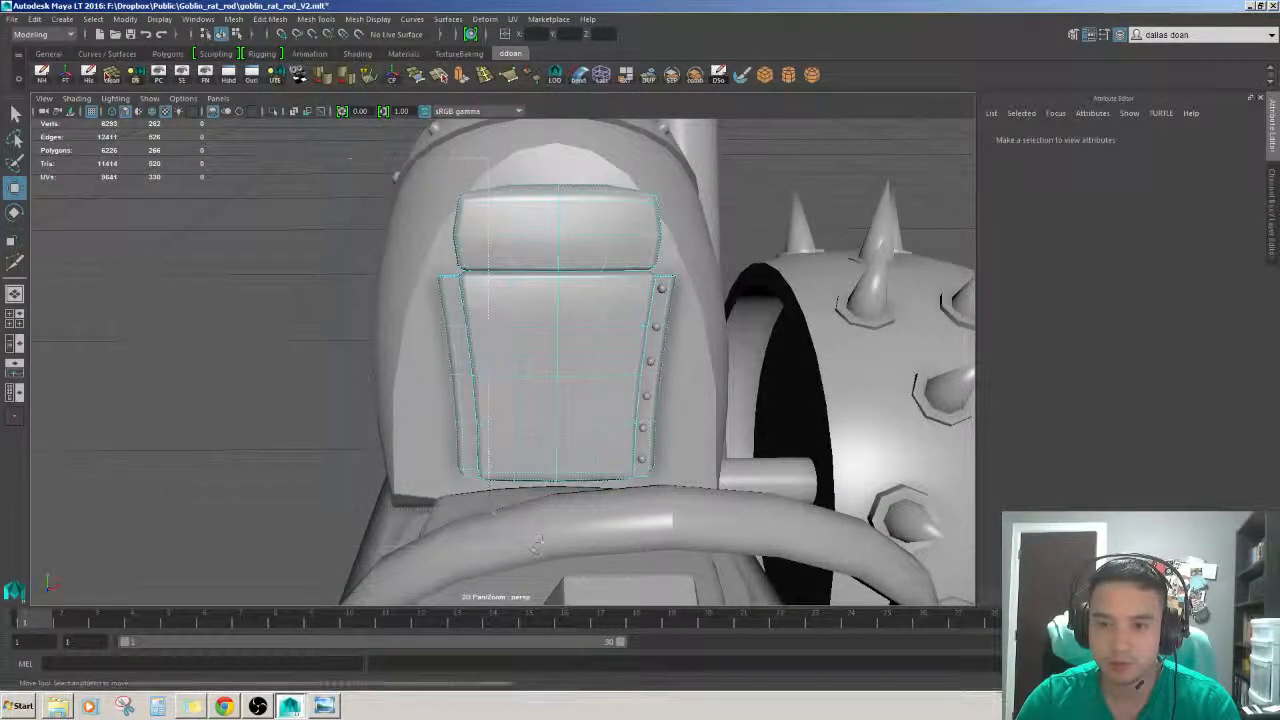
alt+drag(600, 195, 607, 285)
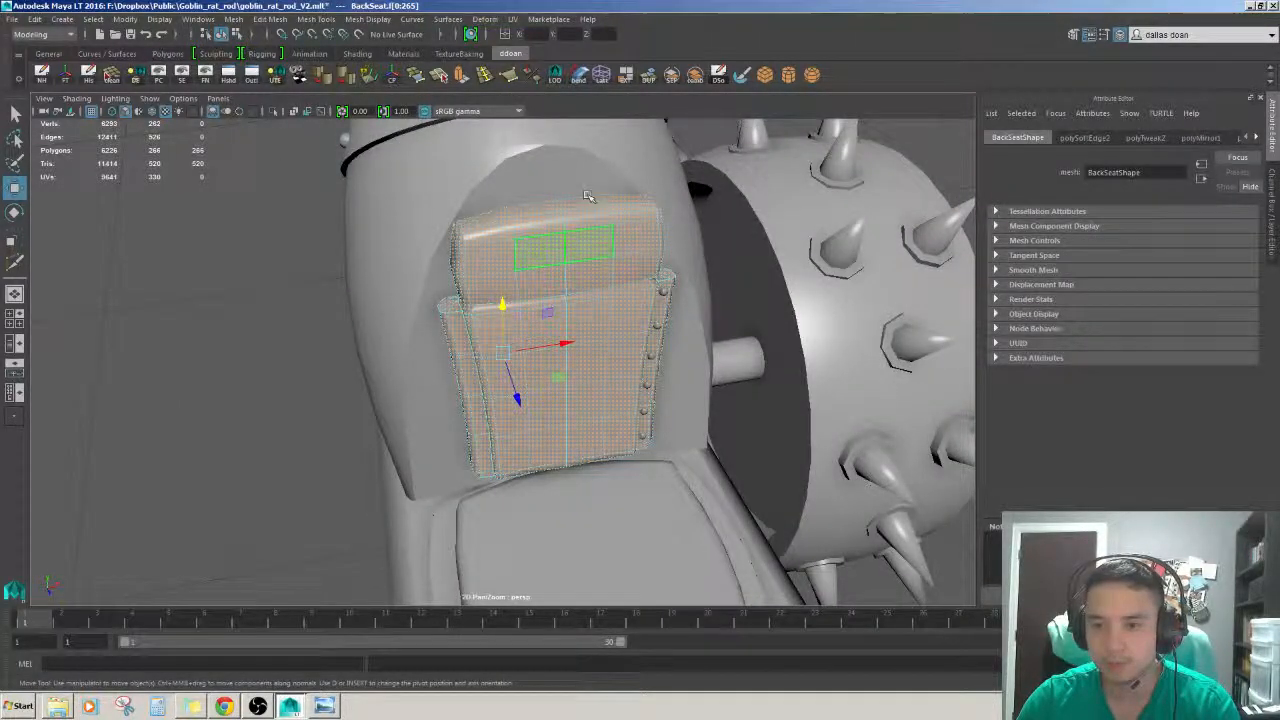
alt+drag(588, 196, 596, 271)
key(F8)
key(F8)
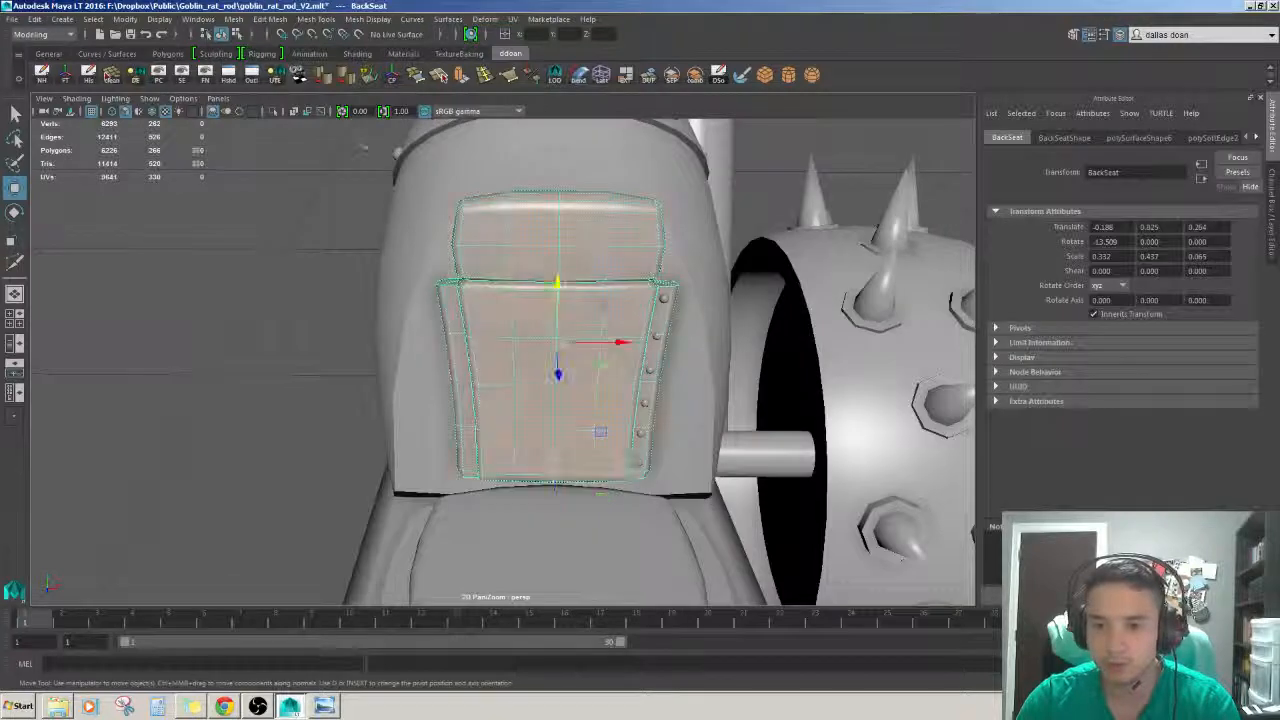
drag(405, 170, 540, 534)
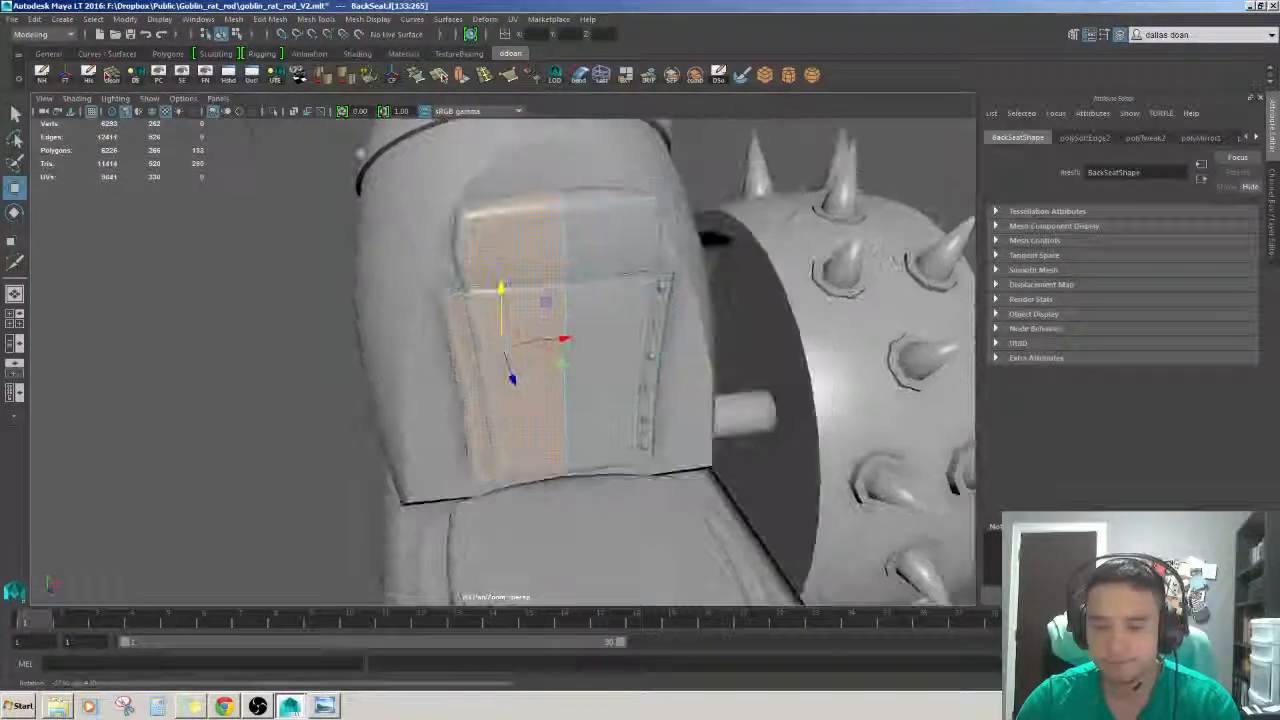
key(Delete)
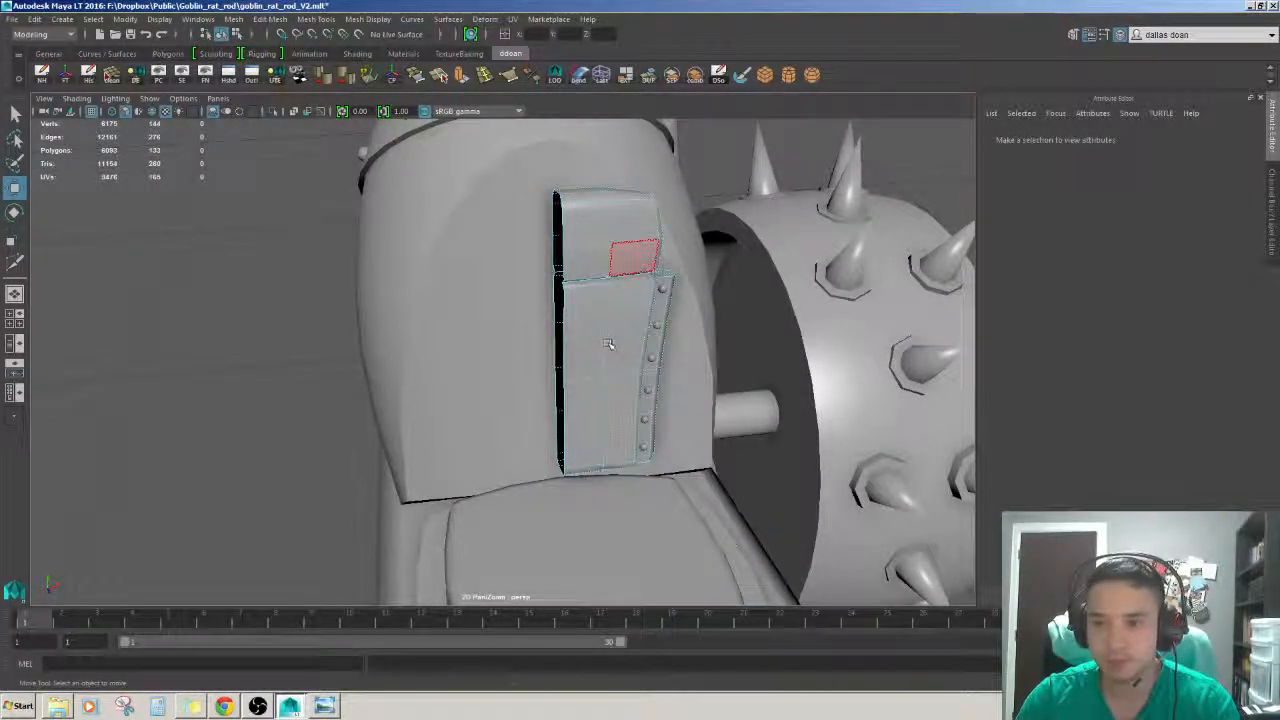
key(F8)
- Select the remaining back seat half together with the bolts along its strip
alt+drag(720, 300, 650, 340)
click(651, 349)
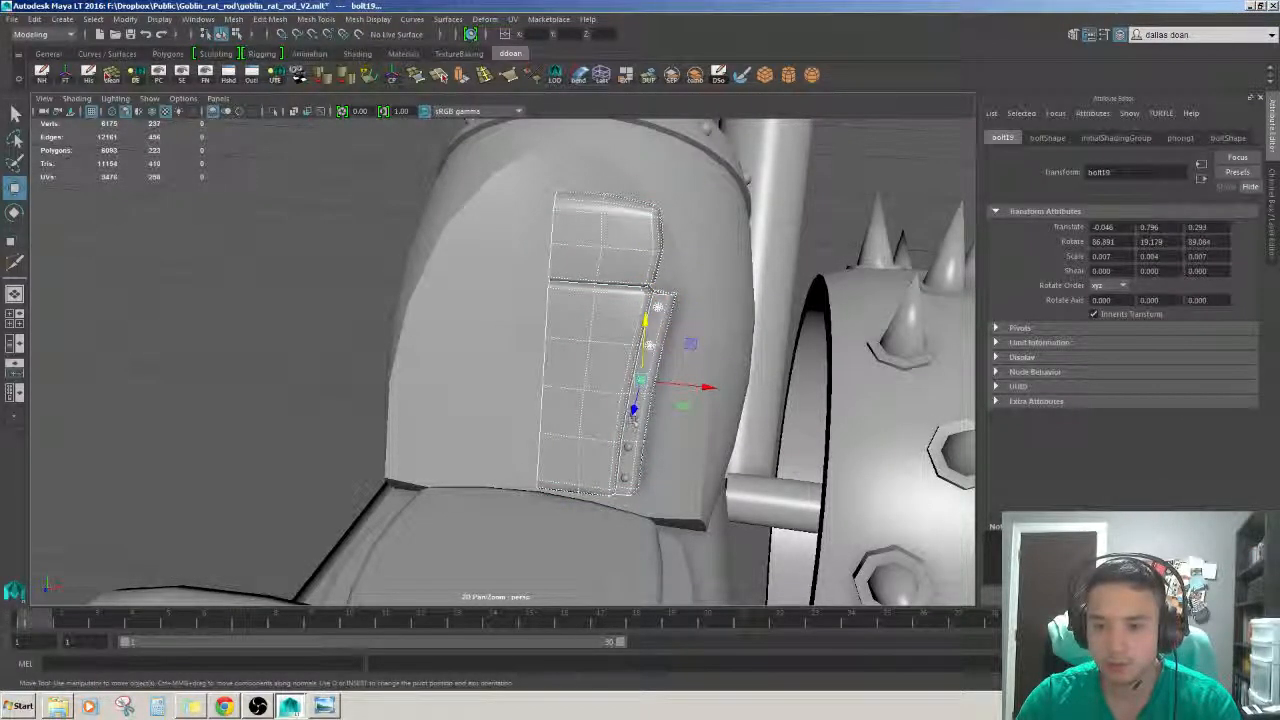
alt+drag(632, 419, 622, 418)
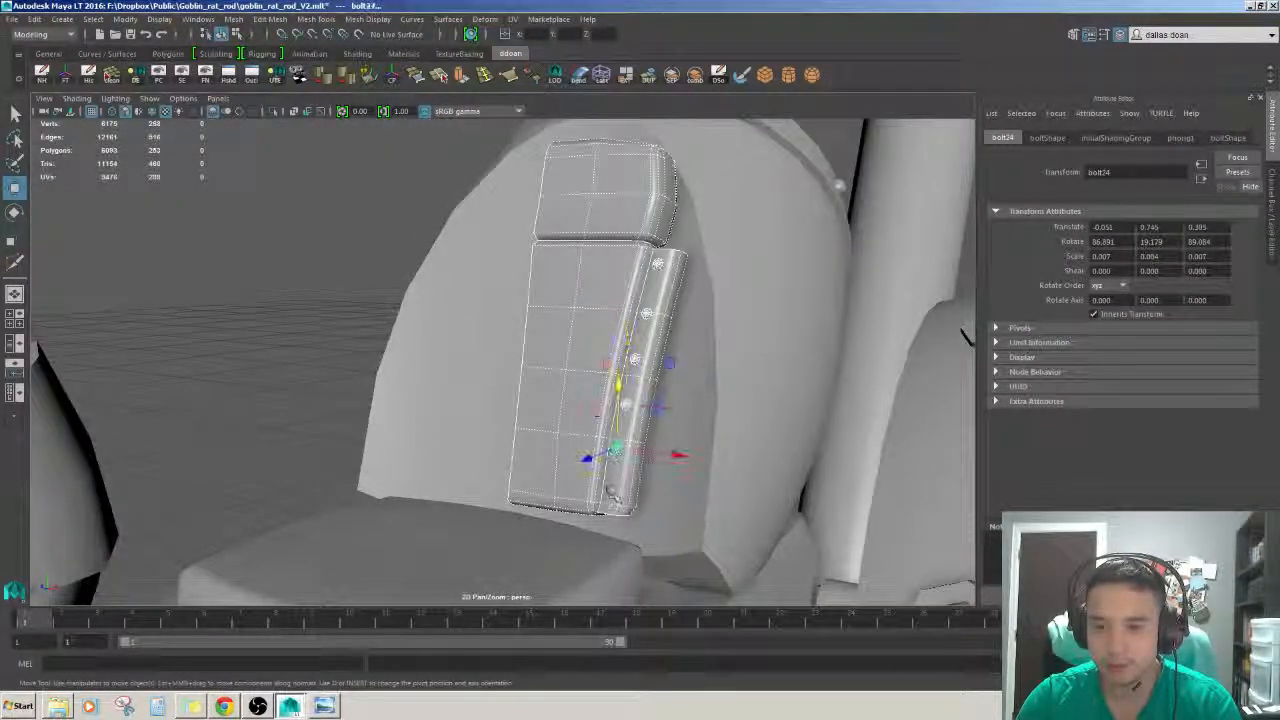
shift+click(612, 492)
alt+drag(612, 492, 590, 535)
scroll(590, 535, down, 3)
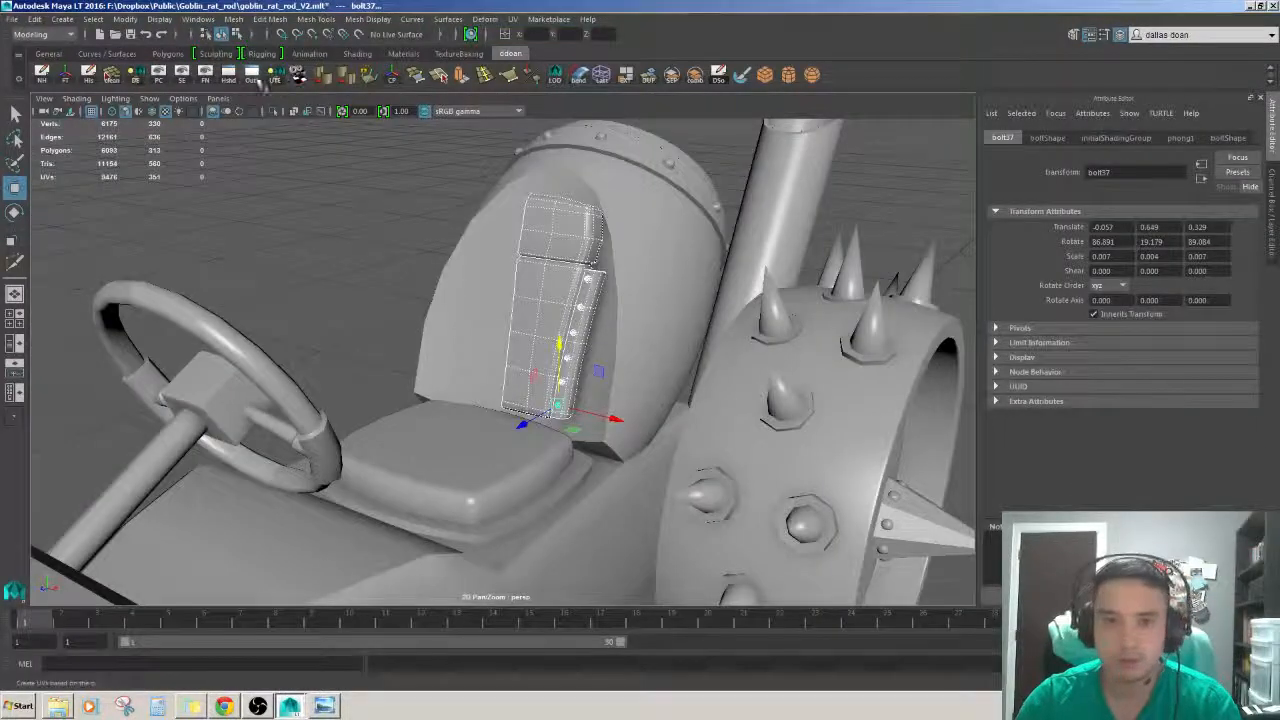
- Open the Outliner and expand the Seats group to show its meshes
click(251, 75)
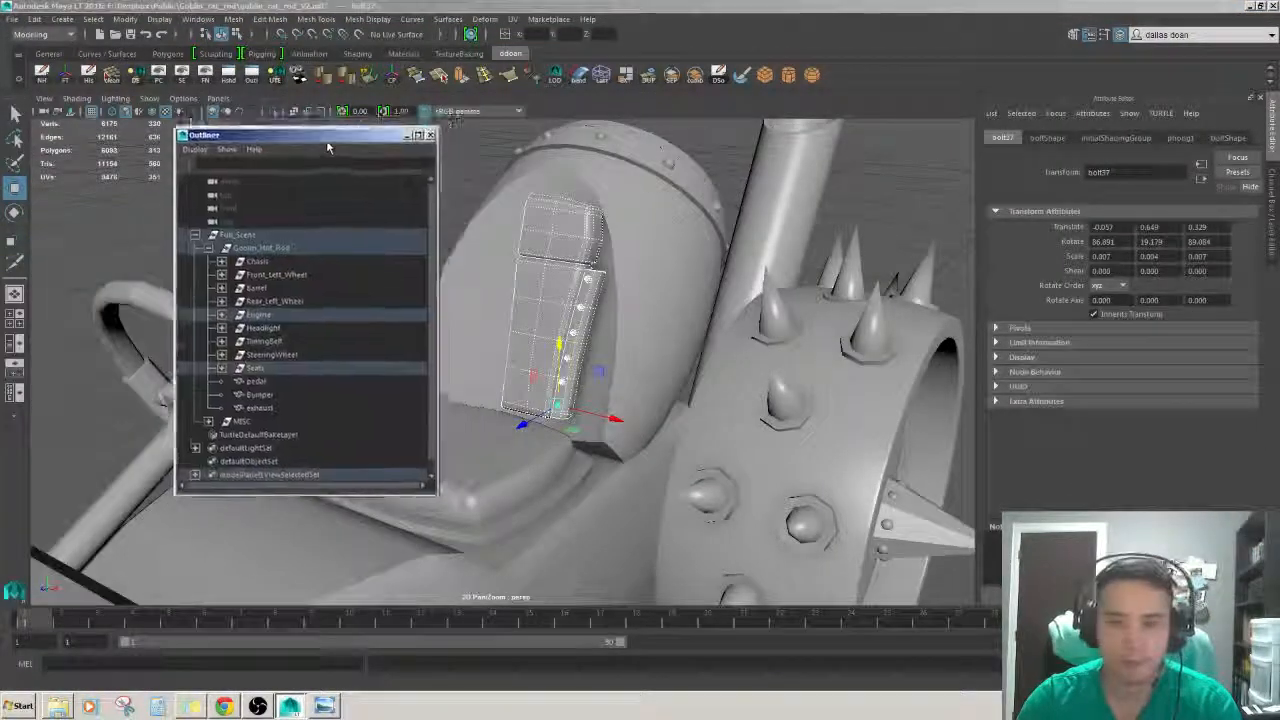
click(262, 376)
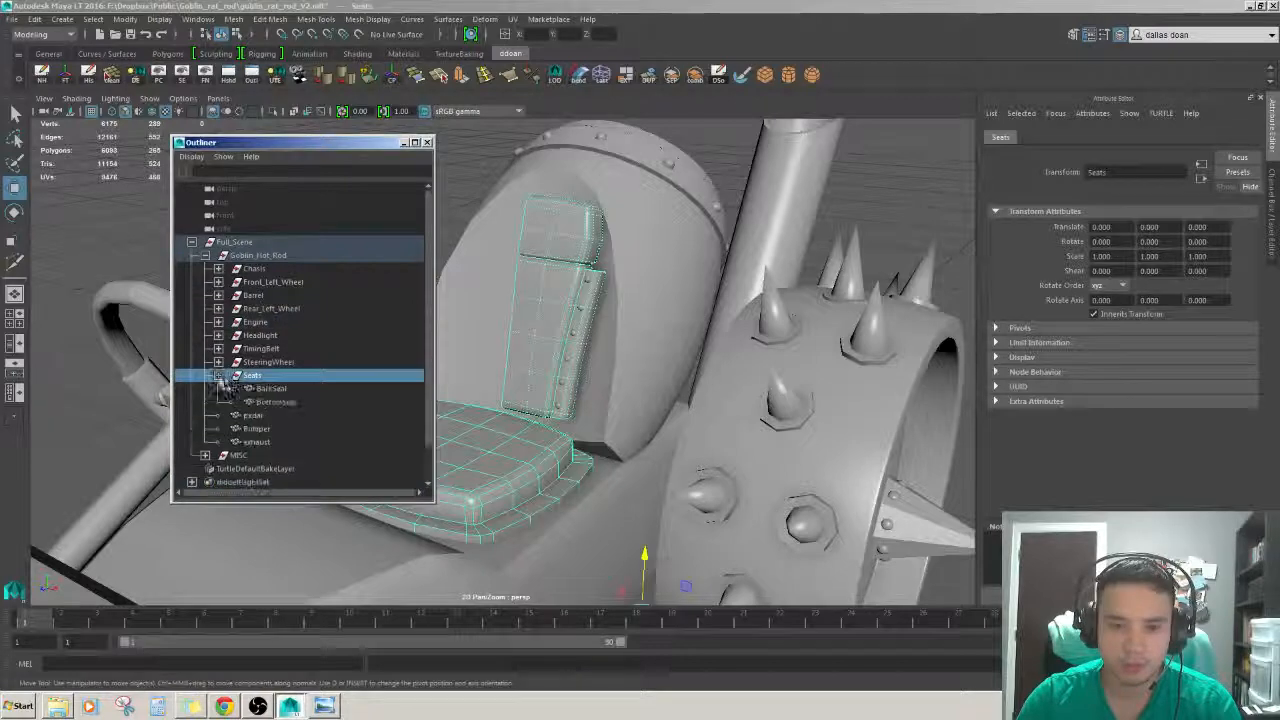
click(218, 375)
alt+drag(500, 380, 678, 432)
- Delete the faces of BottomSeat on the same half as on the back seat and return to object selection
click(560, 430)
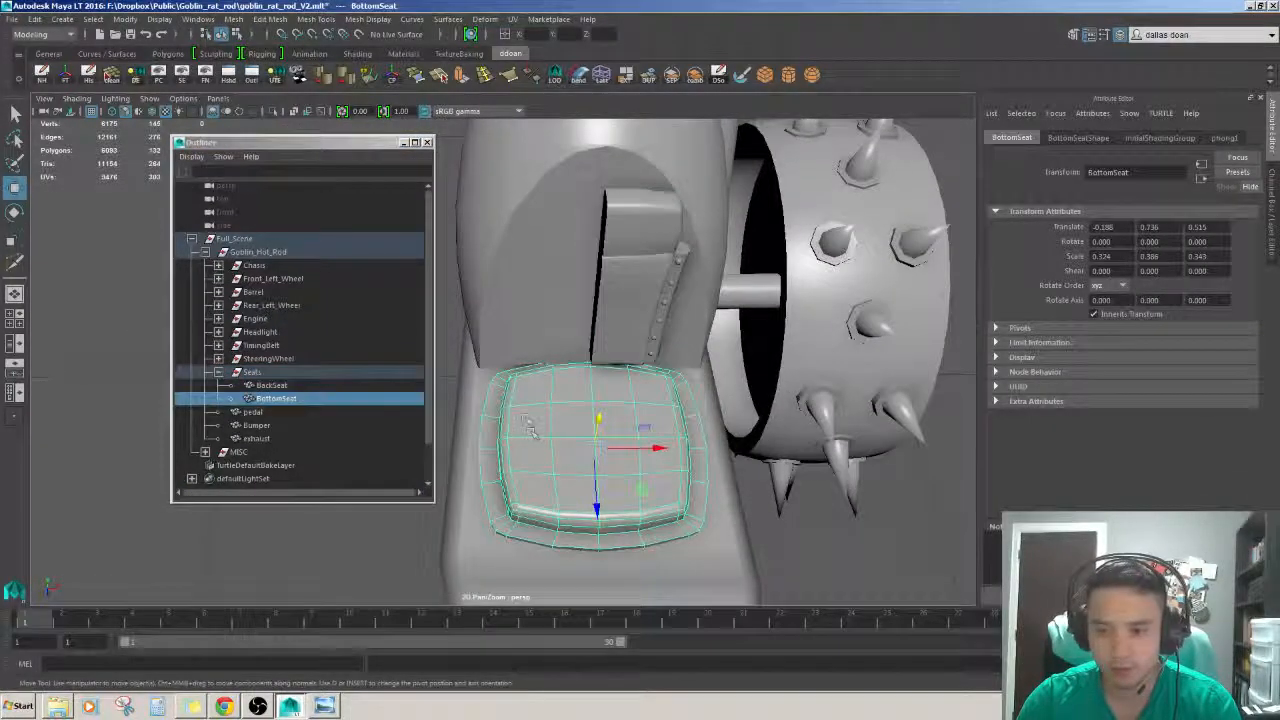
key(F11)
drag(449, 321, 584, 524)
alt+drag(584, 515, 566, 568)
alt+drag(584, 452, 583, 377)
key(Delete)
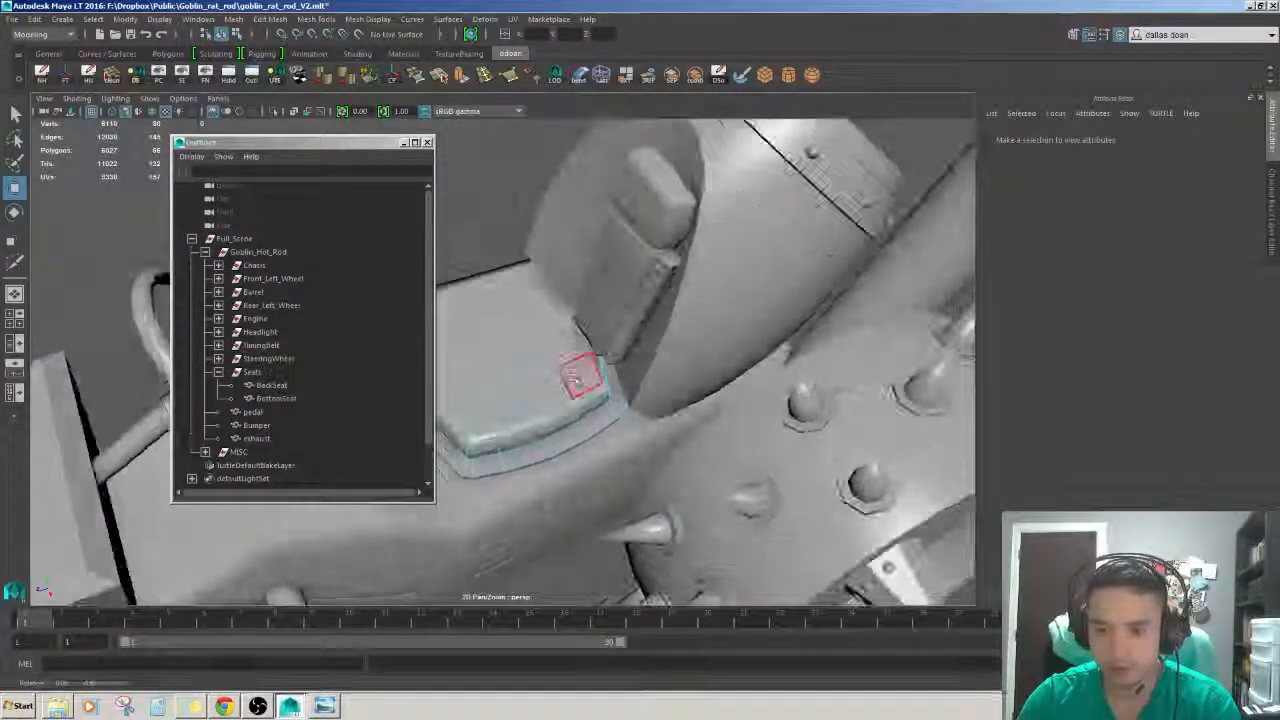
key(F8)
- Make BottomSeat the live surface and move a copy of the back seat's lowest bolt onto the bottom seat's rim
alt+drag(575, 431, 582, 457)
click(610, 383)
click(578, 462)
click(602, 377)
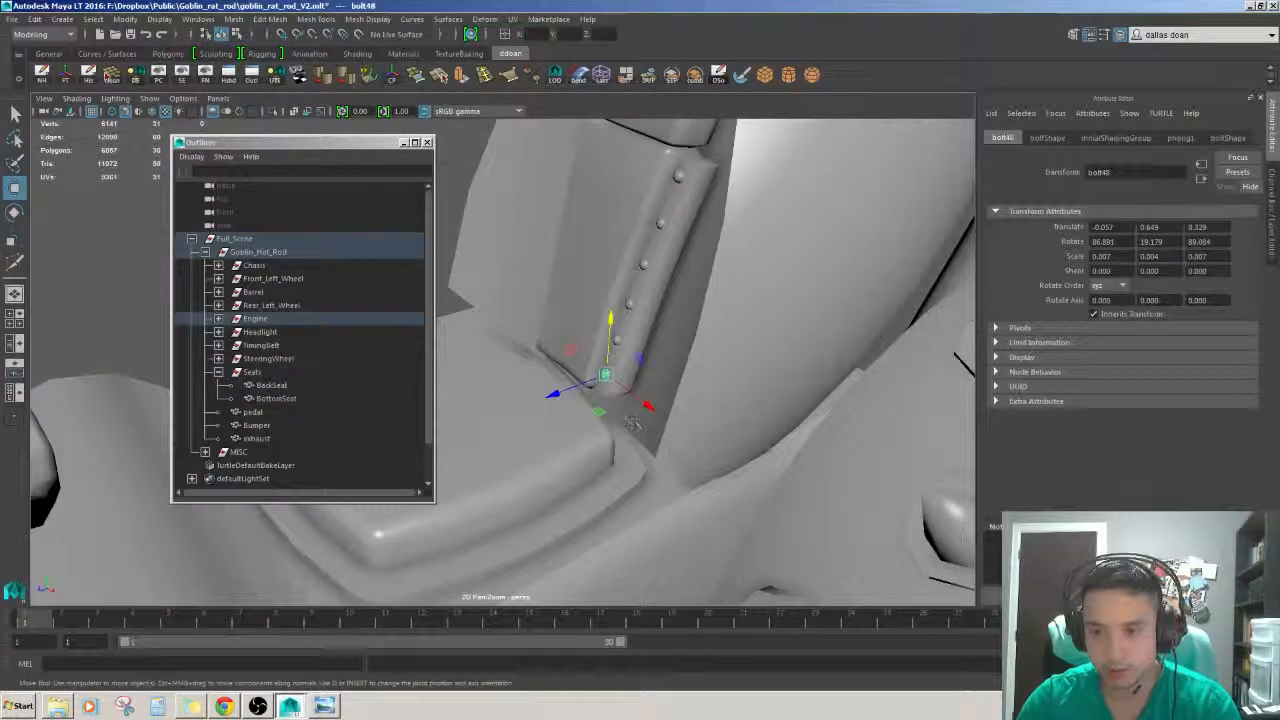
click(566, 424)
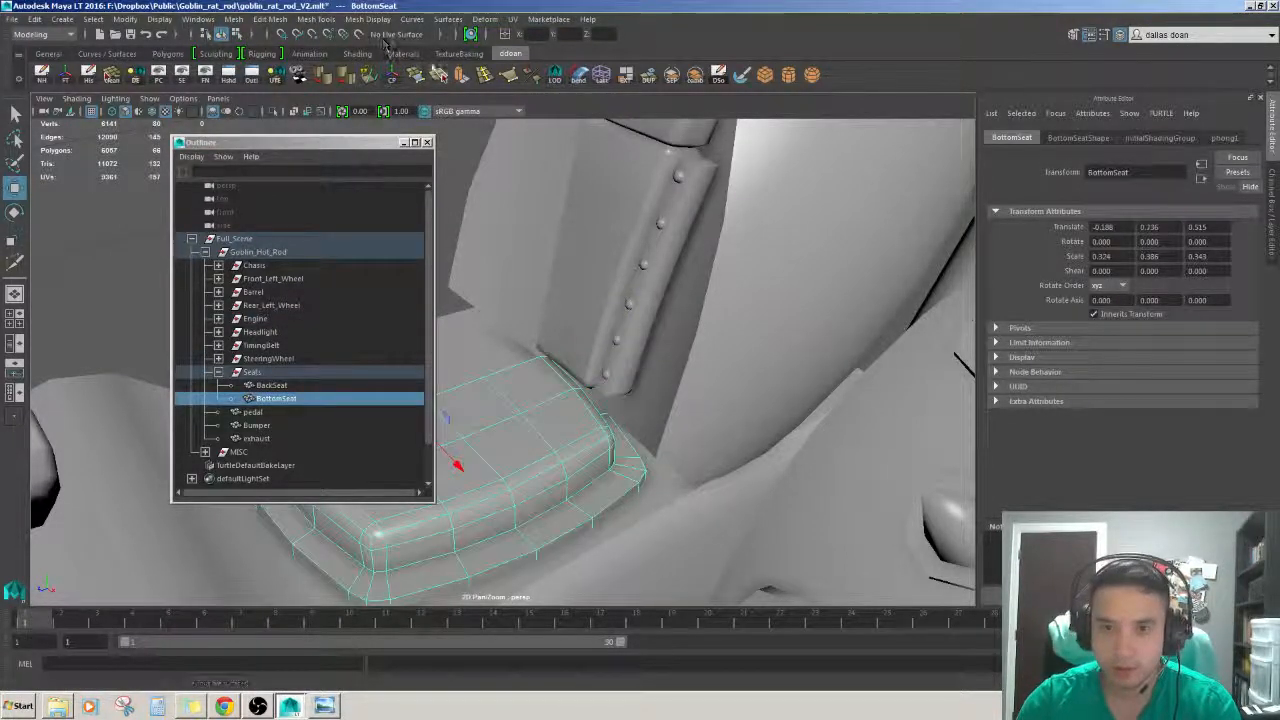
click(359, 35)
click(607, 387)
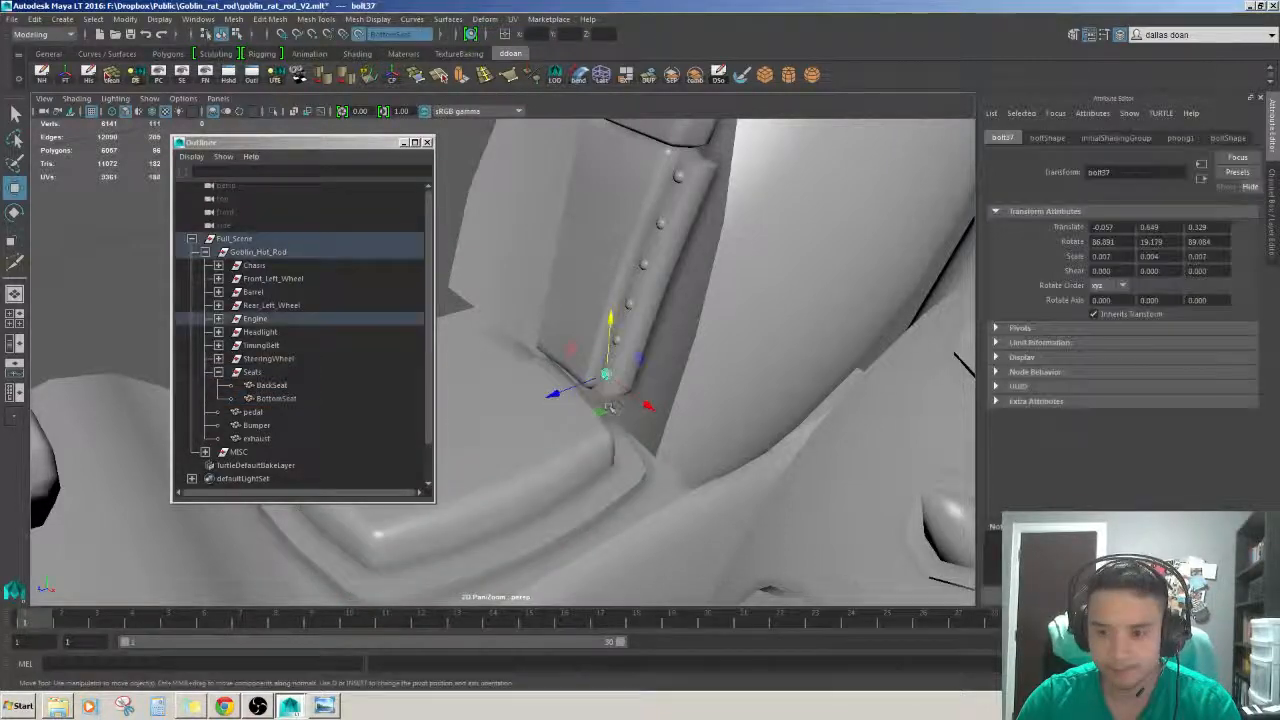
drag(616, 484, 613, 483)
alt+drag(613, 483, 637, 423)
- Rotate the bolt to sit flat on the bottom seat's rim and minimize the Outliner
key(e)
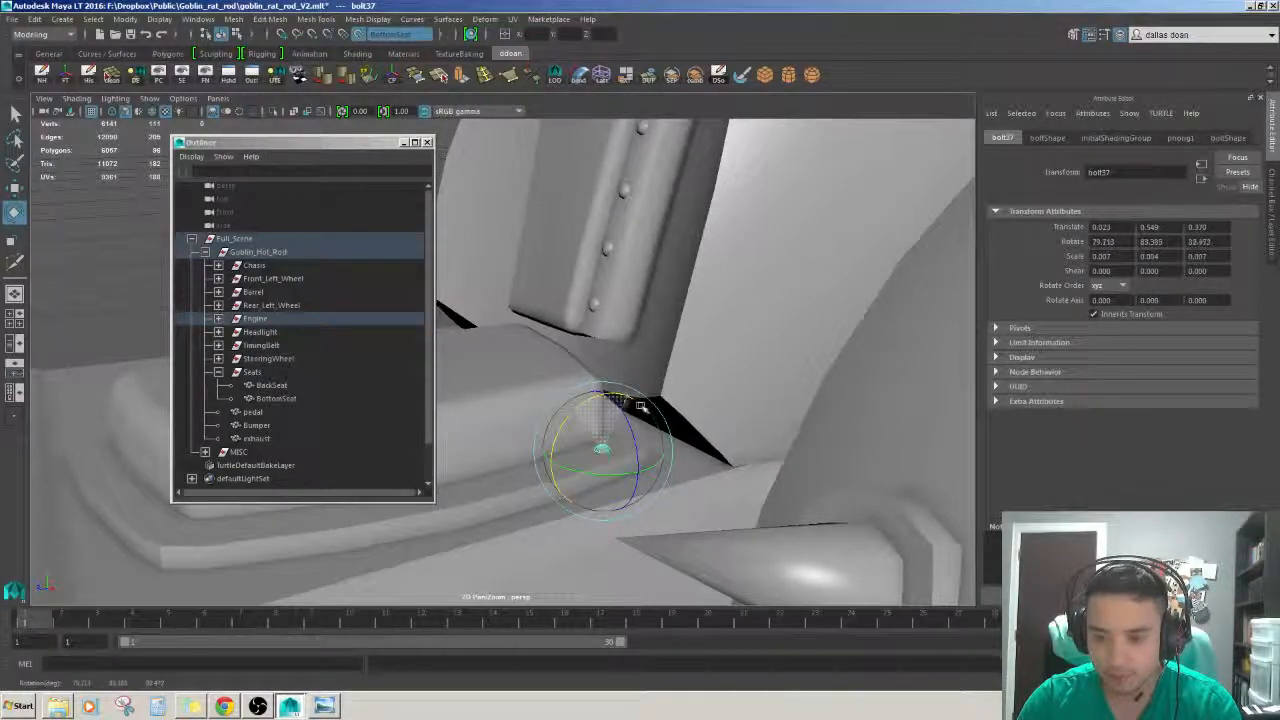
drag(640, 405, 628, 452)
key(f)
scroll(640, 449, up, 3)
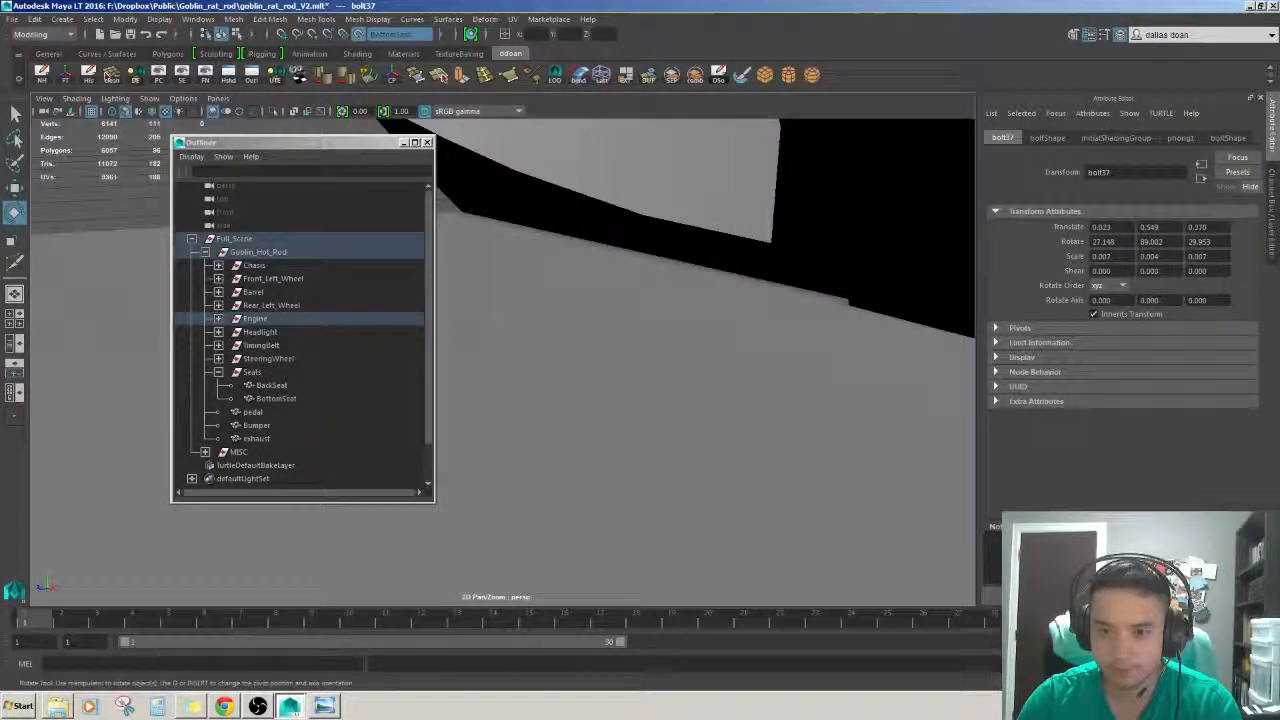
click(404, 142)
key(f)
alt+drag(549, 343, 628, 418)
scroll(510, 350, down, 8)
- Duplicate the rim bolt and place the copy farther forward along the side of the bottom seat's rim
key(w)
click(454, 397)
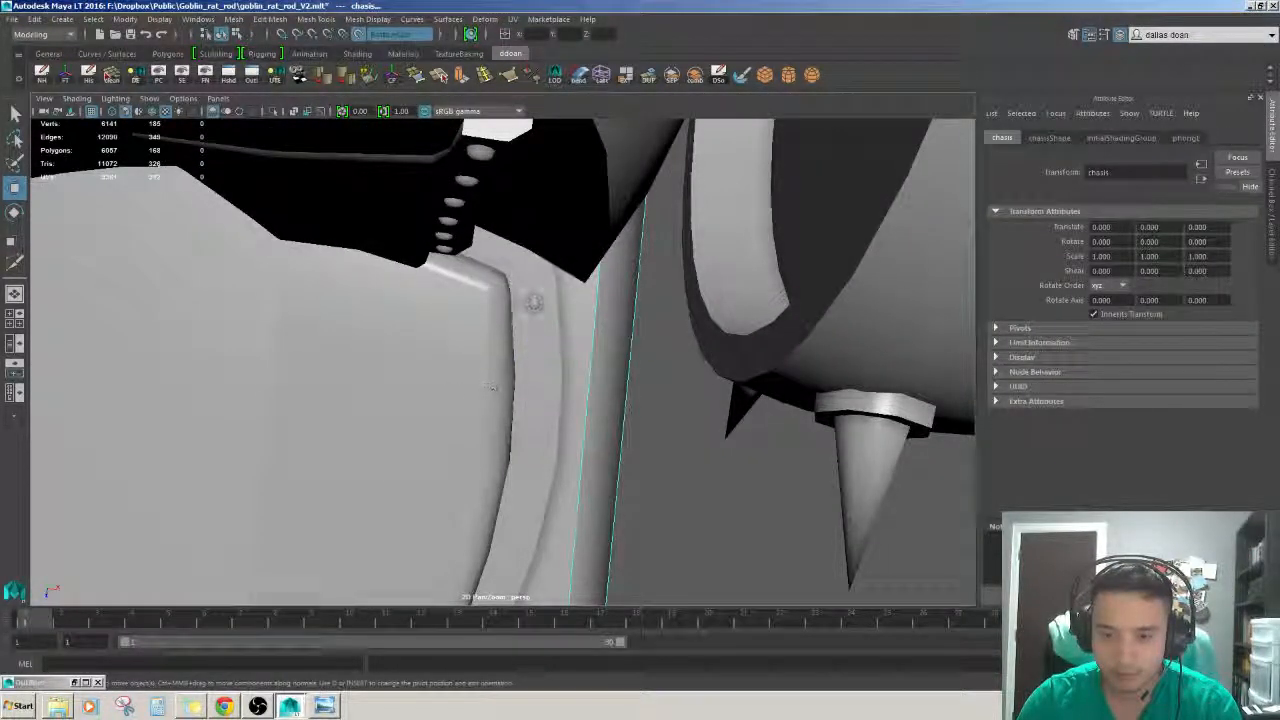
scroll(489, 385, down, 4)
alt+drag(489, 385, 527, 405)
click(516, 322)
scroll(523, 366, up, 3)
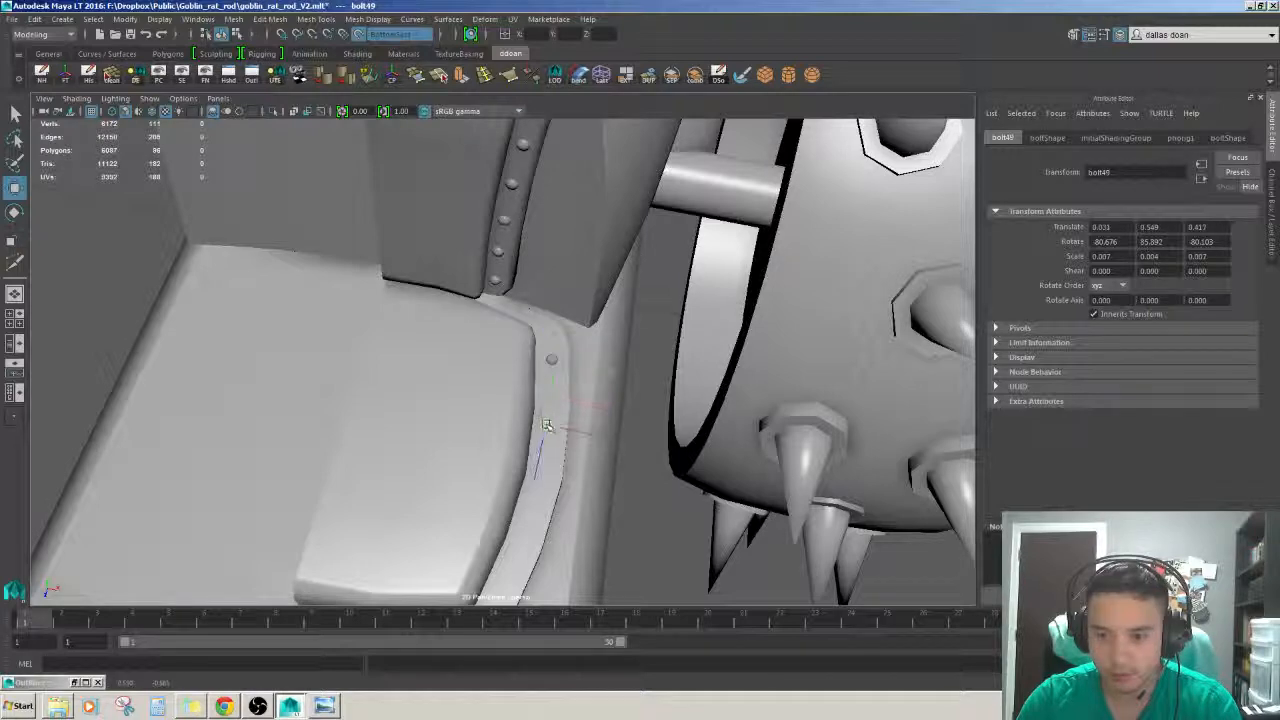
alt+drag(556, 400, 600, 540)
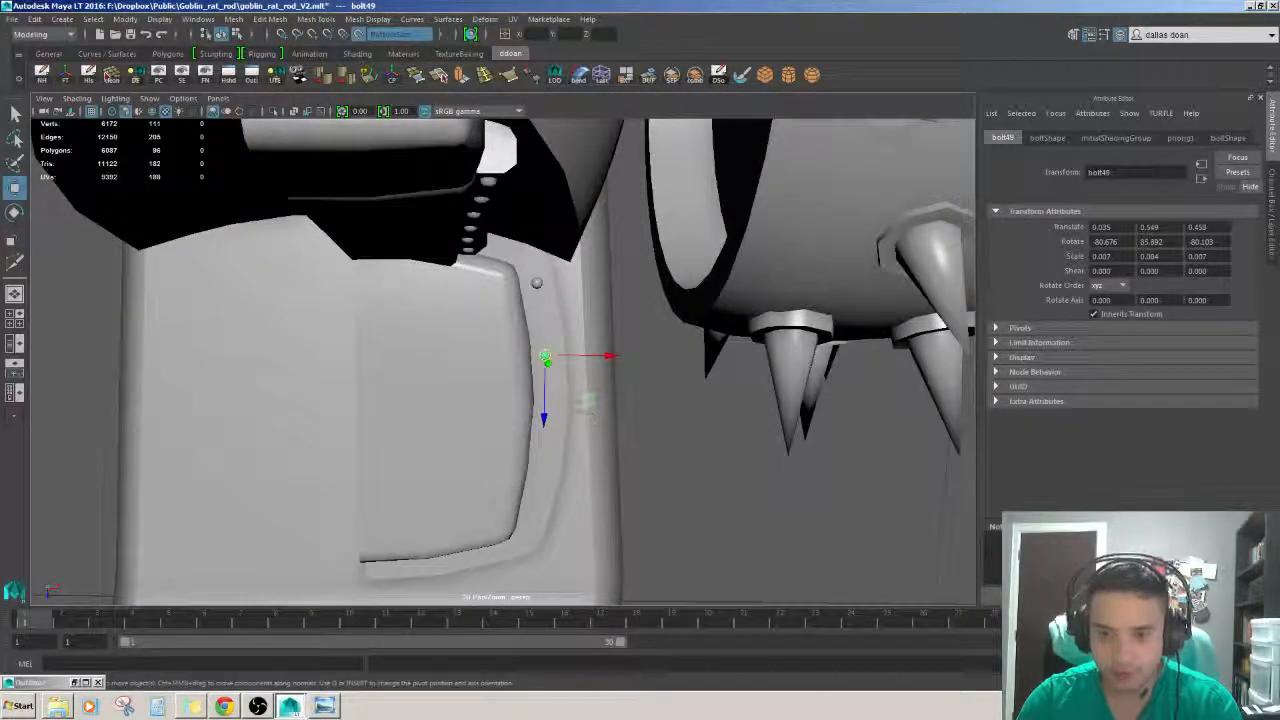
- Switch to the top view with the whole model shown and move the copied bolt to the middle of the side rim
key(space)
key(space)
alt+middle_drag(429, 309, 386, 309)
key(f)
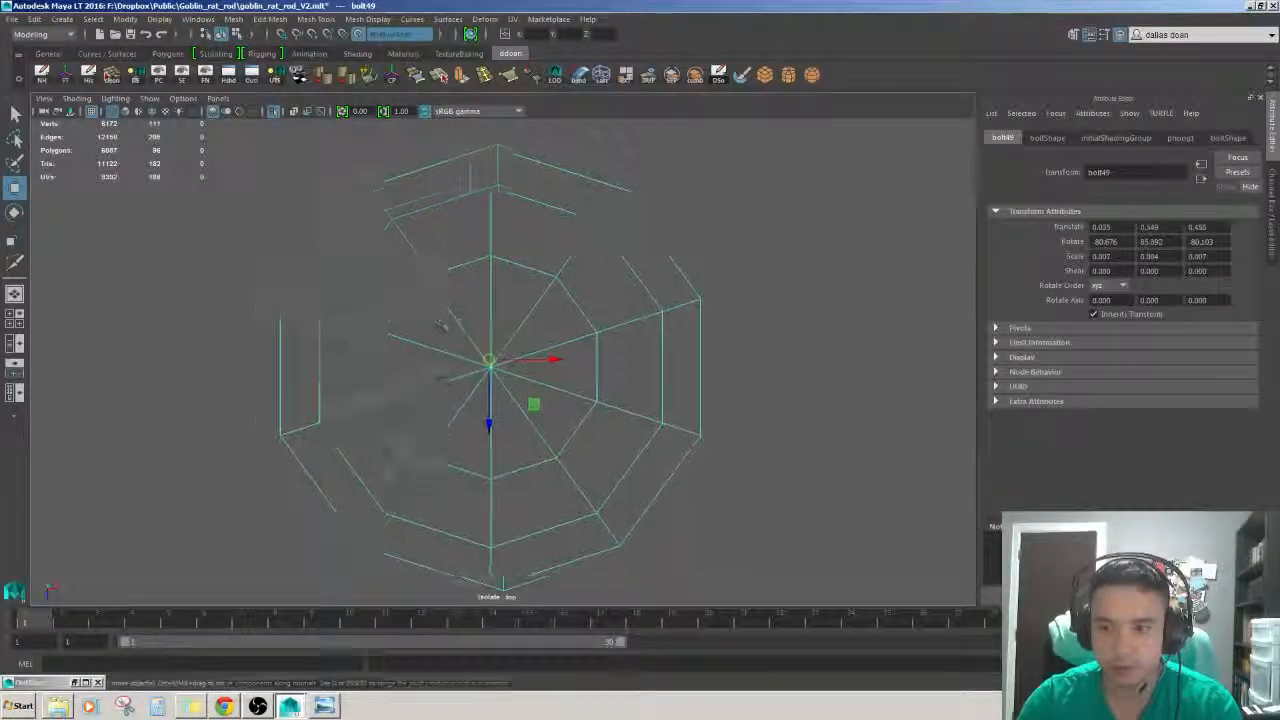
scroll(569, 318, down, 8)
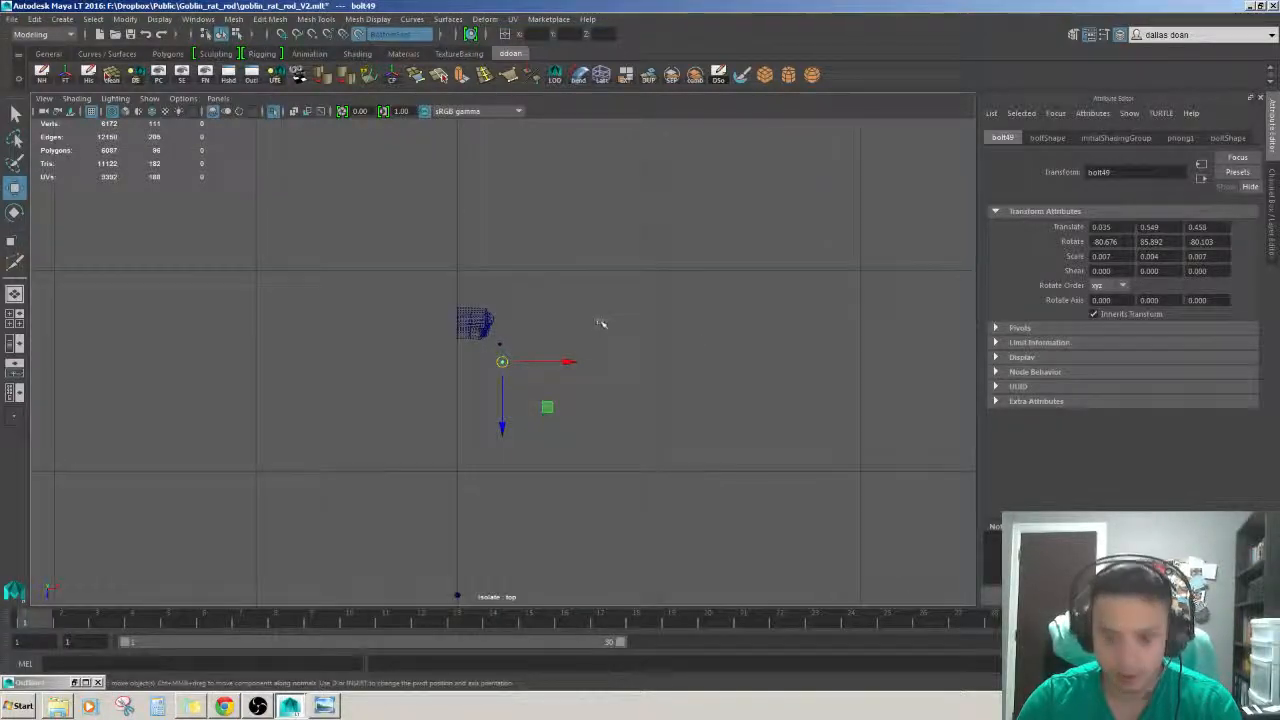
key(ctrl+1)
alt+right_drag(574, 329, 709, 450)
alt+middle_drag(569, 426, 591, 382)
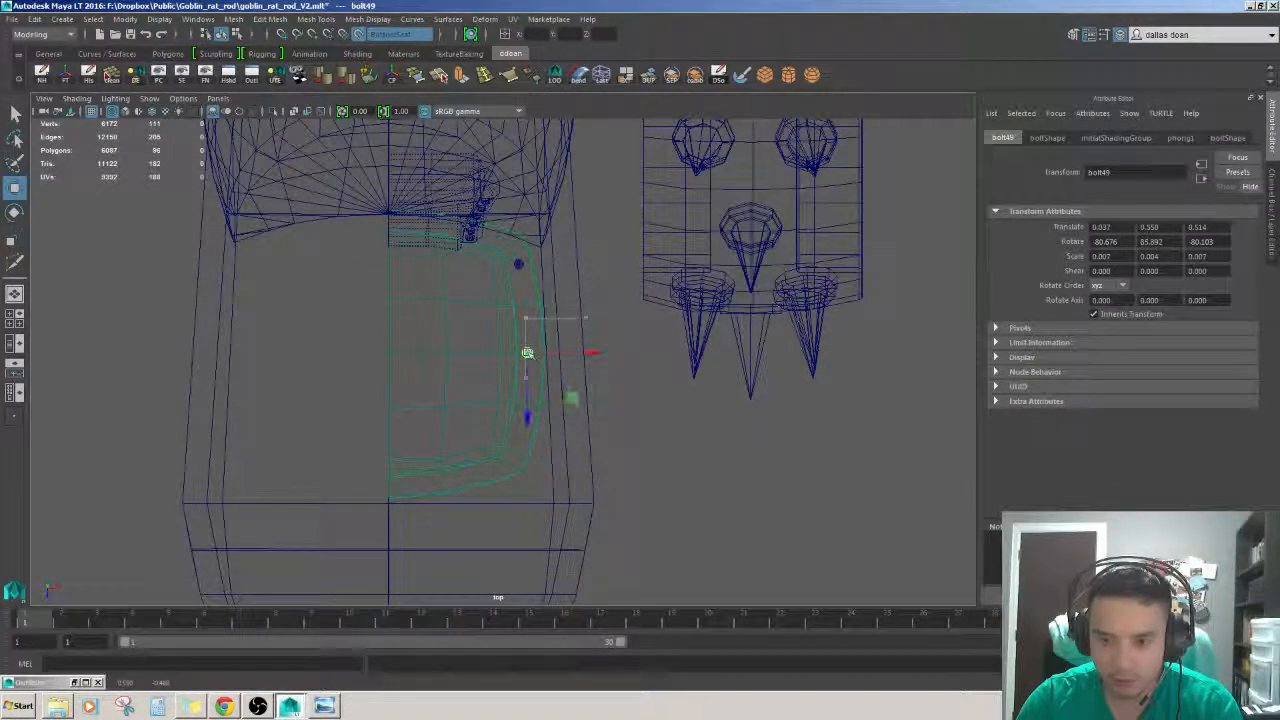
alt+middle_drag(527, 352, 553, 355)
- Move the first rim bolt to the bottom seat's back corner and place a duplicate at the front corner
click(507, 279)
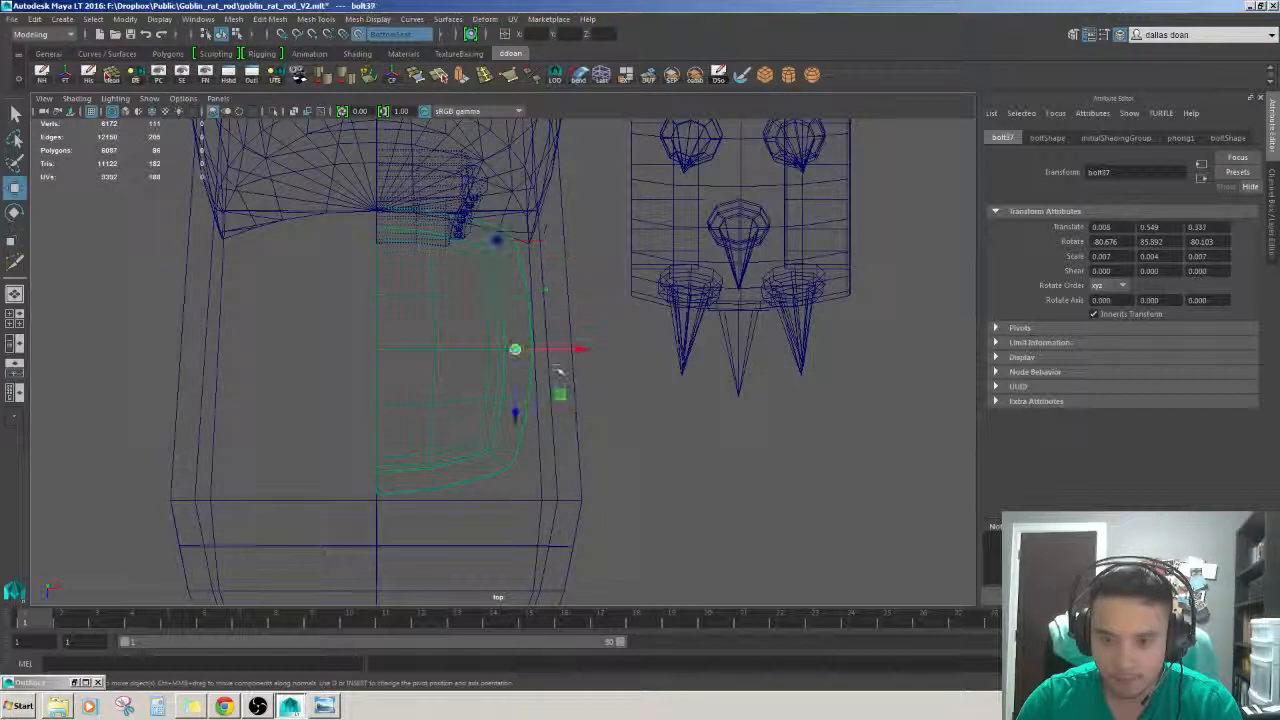
key(ctrl+d)
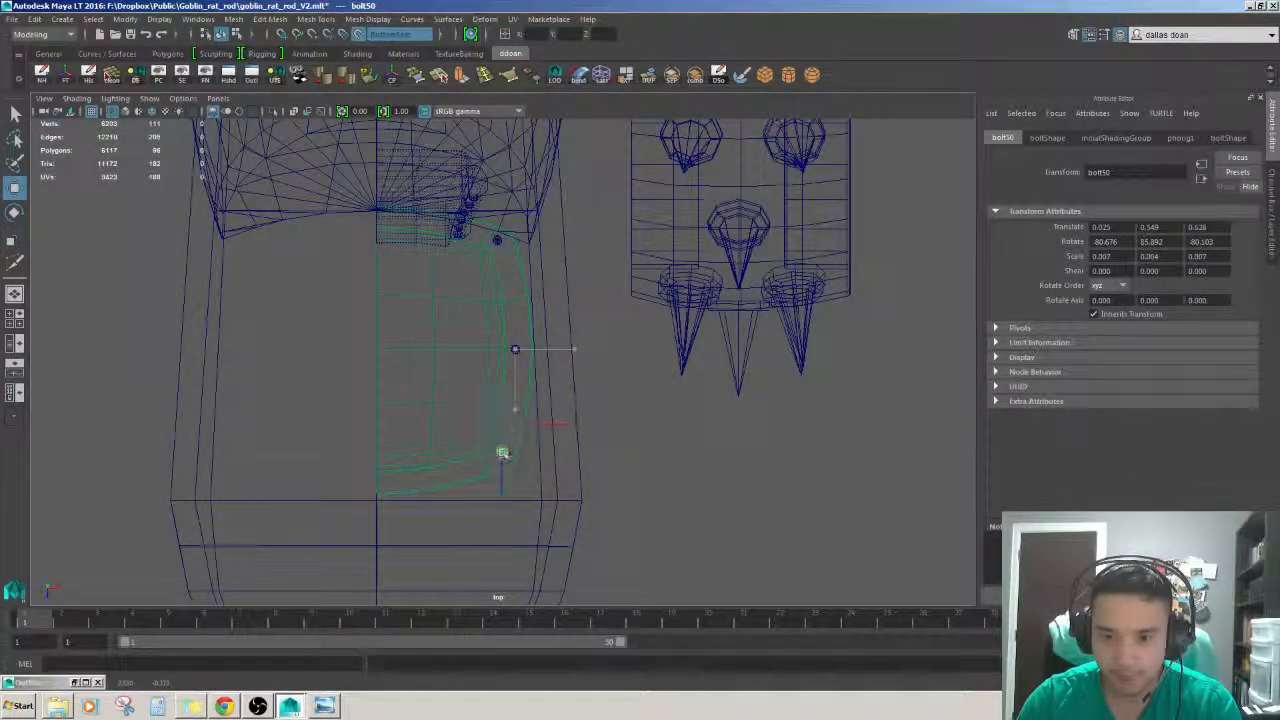
alt+middle_drag(498, 459, 572, 425)
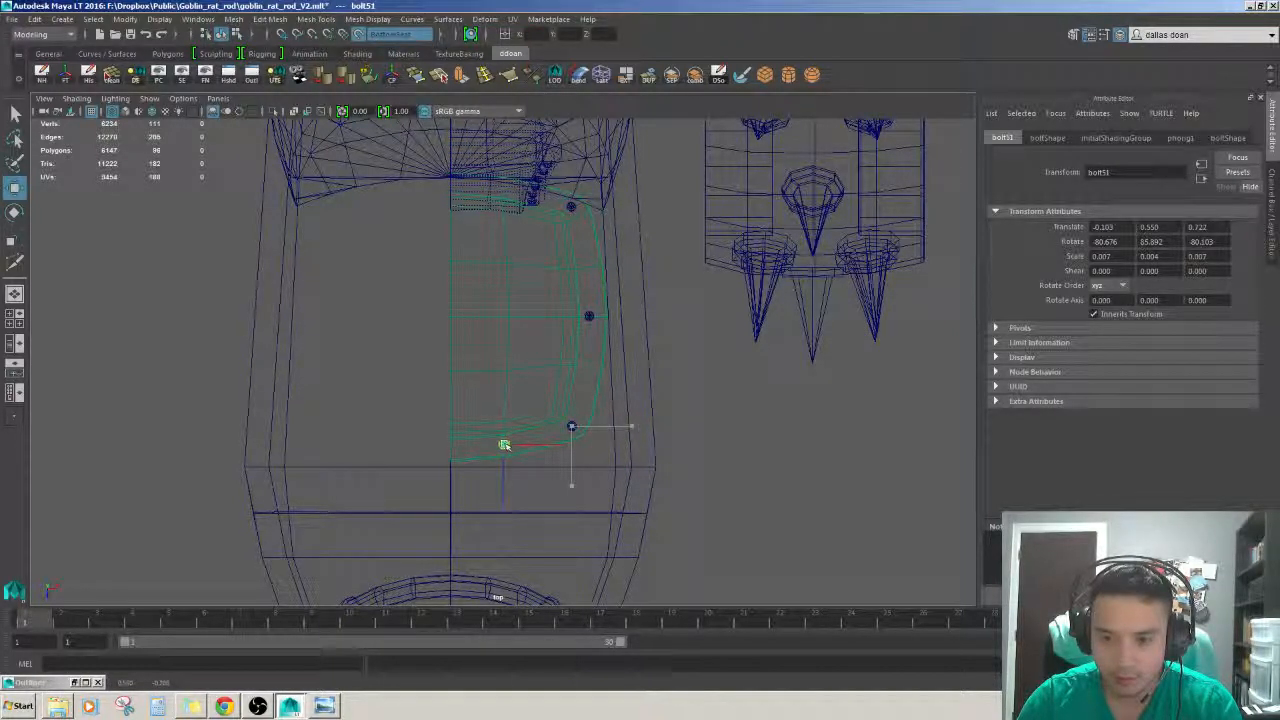
- Place two more bolt copies on the bottom seat's rim, one on the front edge and one on the back edge
drag(504, 445, 505, 445)
alt+middle_drag(648, 367, 634, 381)
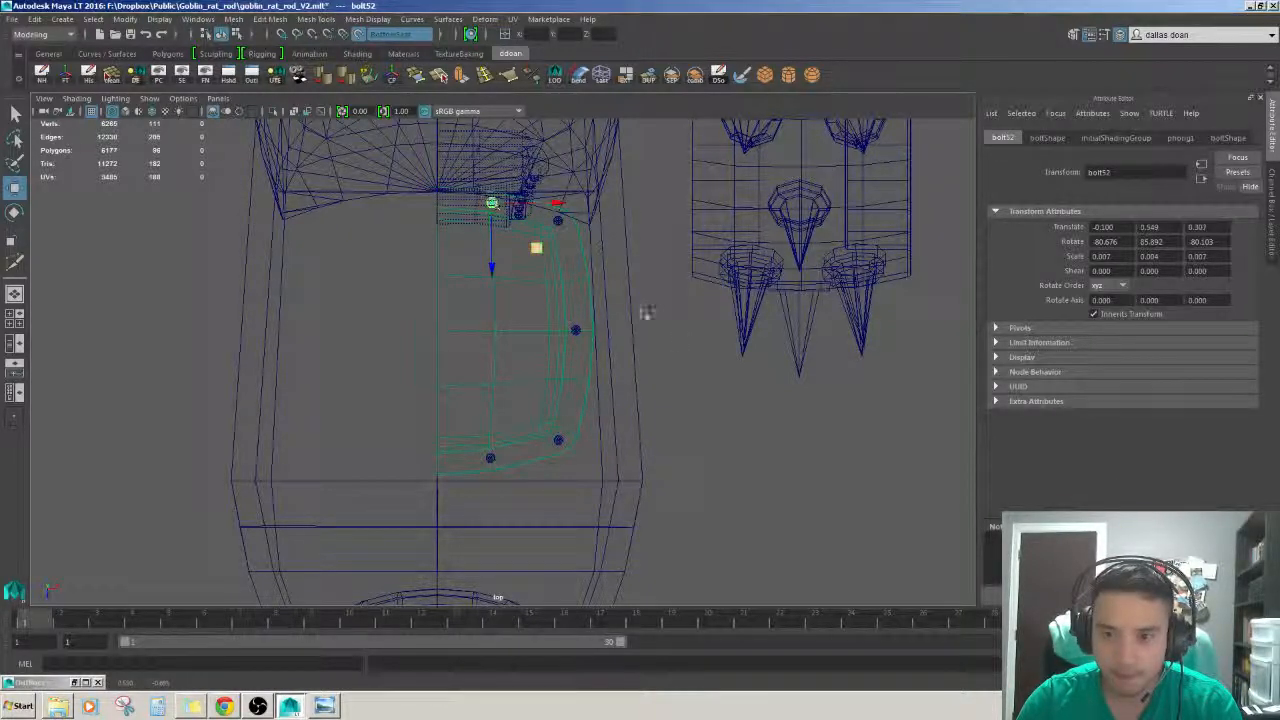
alt+middle_drag(647, 313, 614, 330)
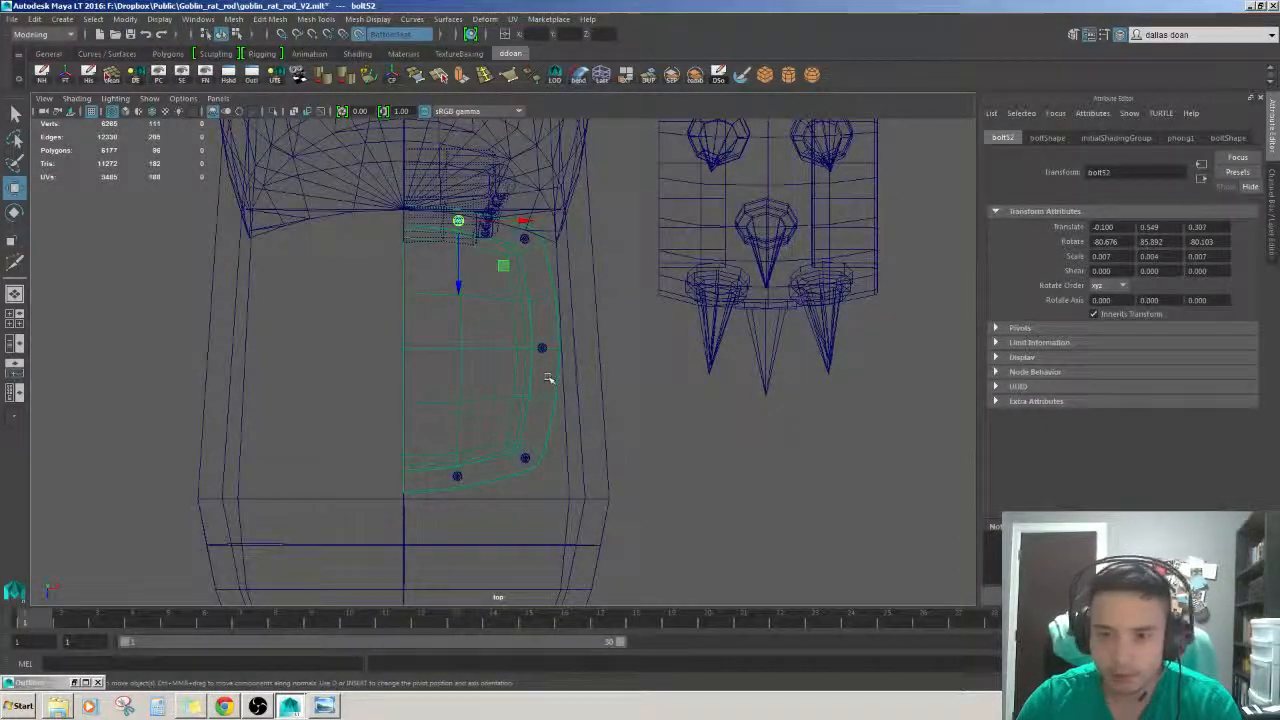
- Return to the perspective view and turn off BottomSeat as the live surface
key(space)
key(space)
mouse_move(763, 257)
alt+mouse_down()
mouse_move(786, 280)
mouse_move(677, 257)
mouse_move(670, 205)
alt+mouse_up()
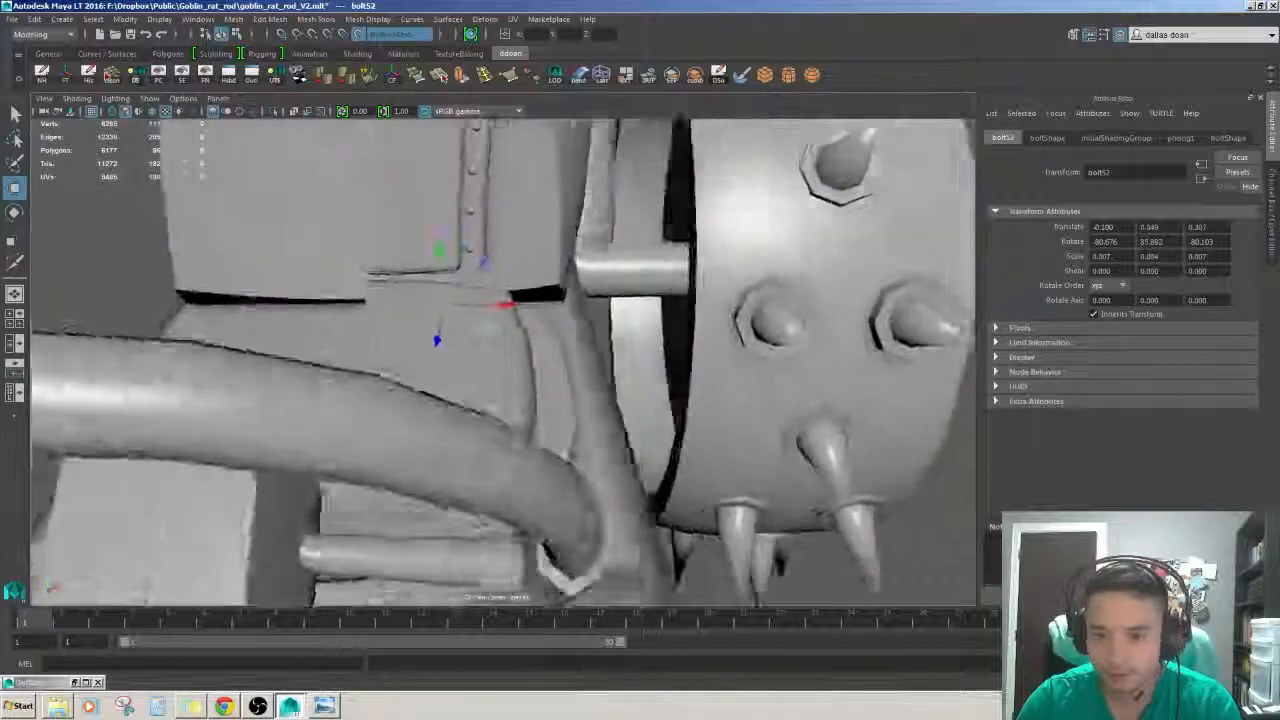
alt+drag(760, 286, 686, 250)
click(362, 34)
- Select all five bolts on the bottom seat's rim, raise them slightly above the surface and deselect them
alt+drag(500, 380, 595, 390)
alt+right_drag(595, 390, 680, 400)
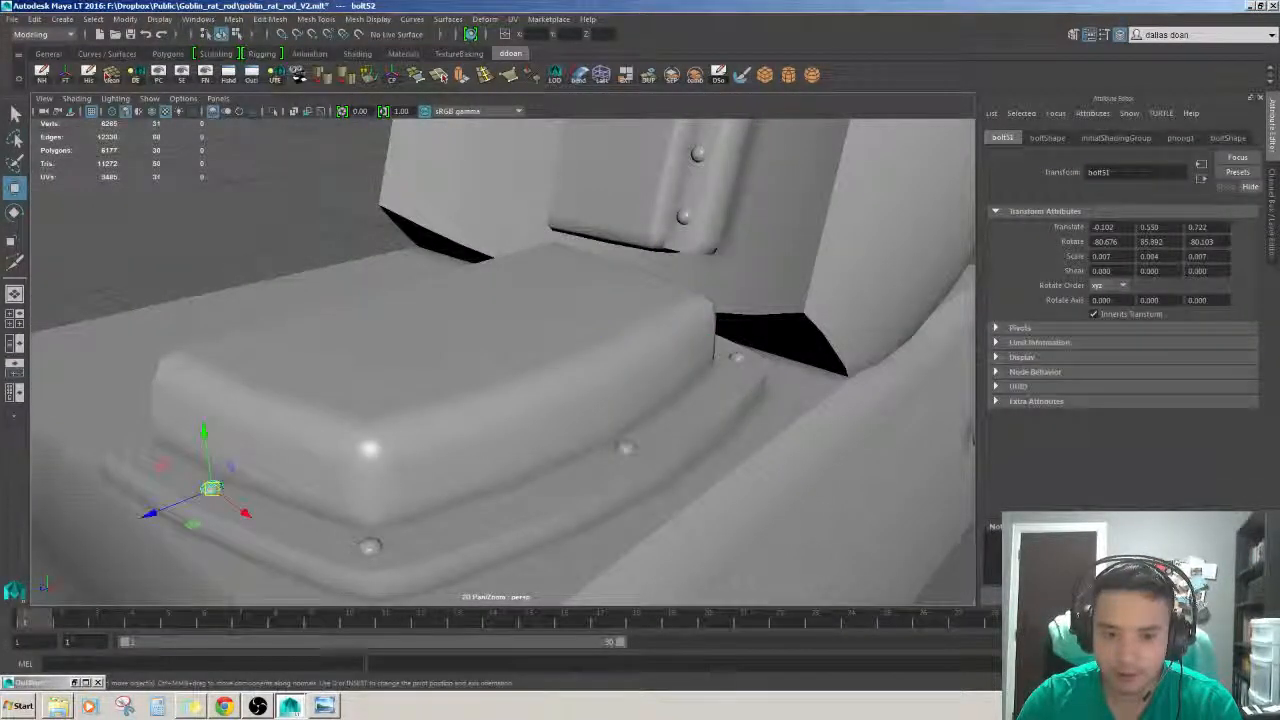
shift+click(736, 354)
alt+drag(736, 354, 750, 378)
shift+click(744, 373)
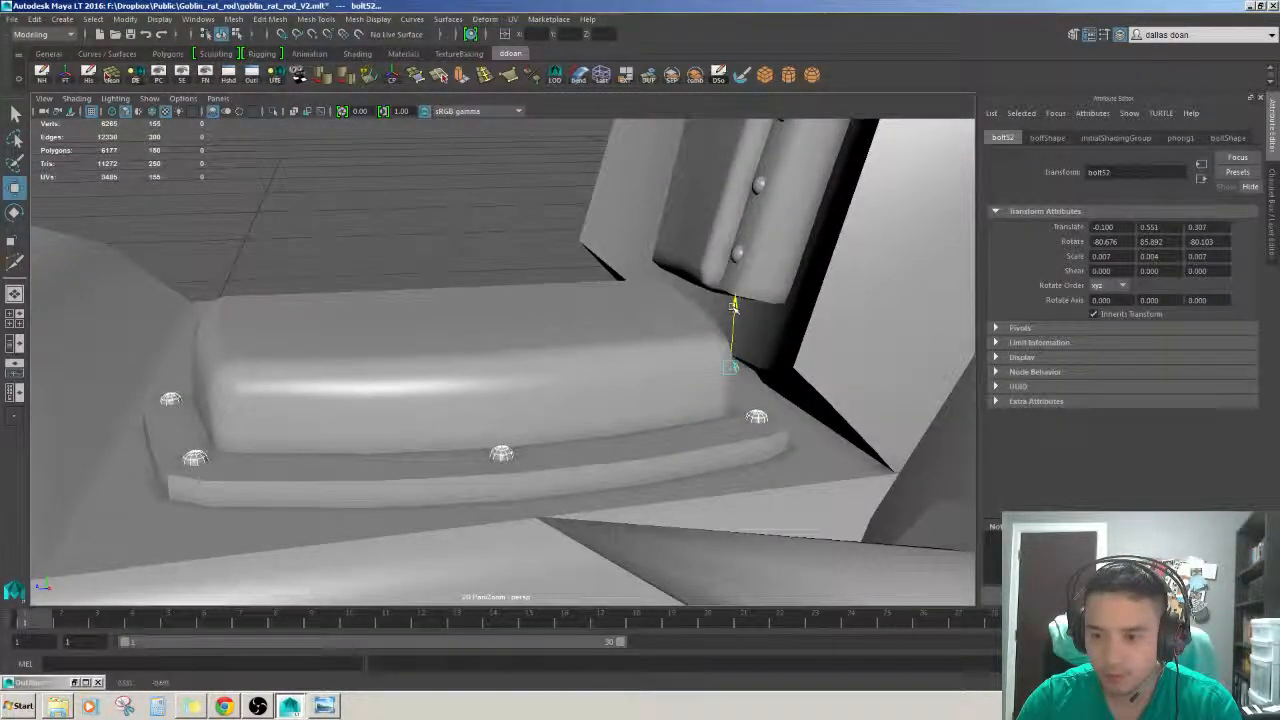
alt+drag(733, 308, 715, 270)
click(650, 240)
- Reopen the Outliner and select the BackSeat and BottomSeat meshes together
alt+drag(650, 240, 820, 470)
alt+right_drag(820, 470, 600, 420)
click(492, 400)
alt+drag(492, 400, 530, 360)
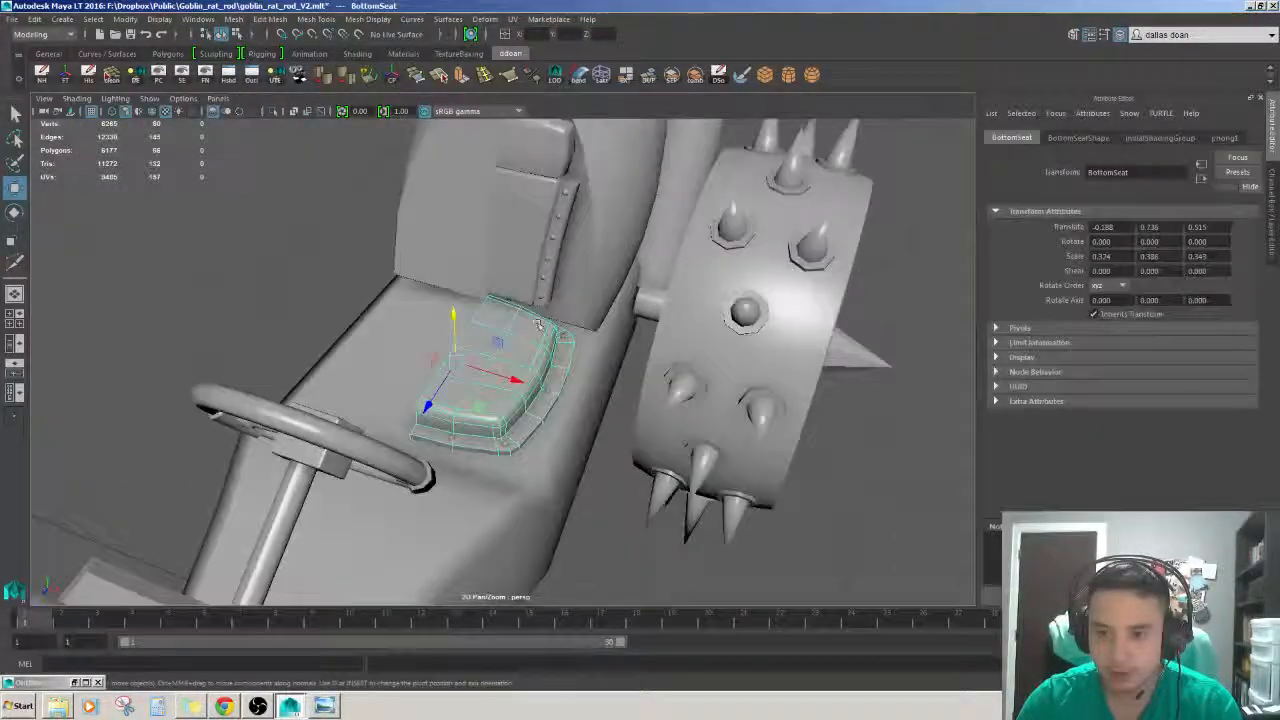
shift+click(540, 250)
alt+drag(470, 250, 427, 291)
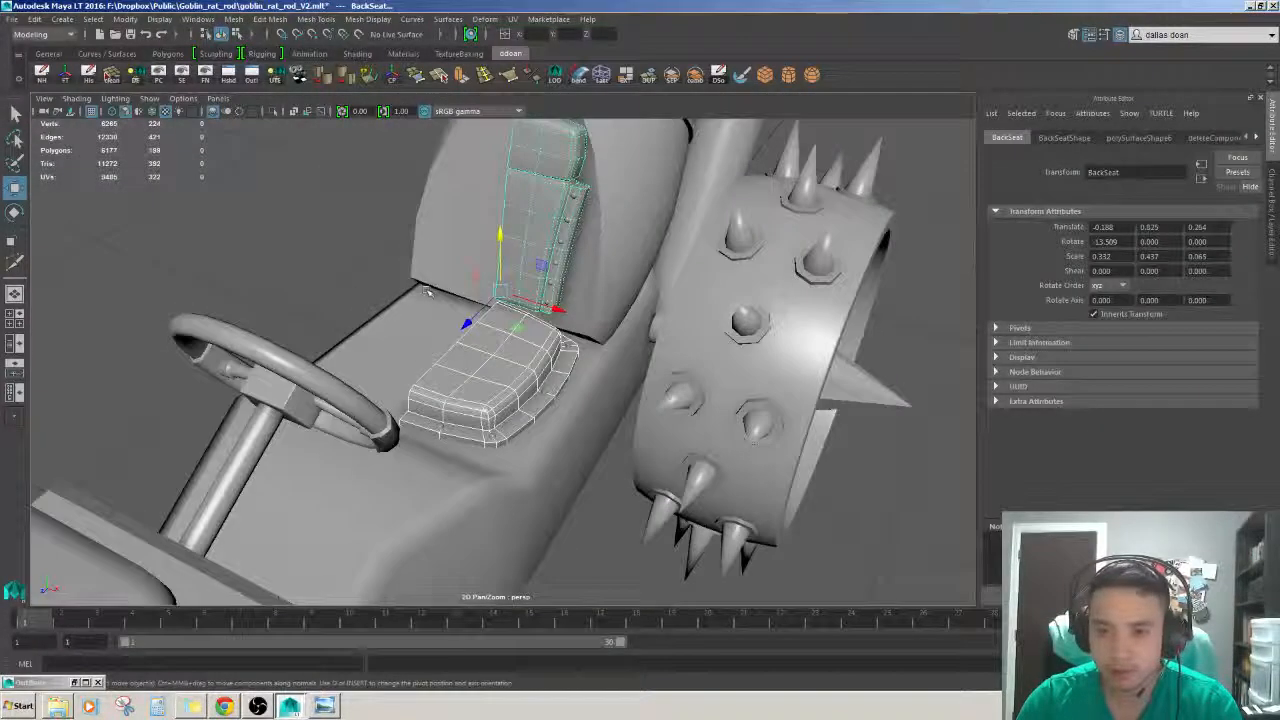
click(255, 75)
click(272, 385)
shift+click(282, 399)
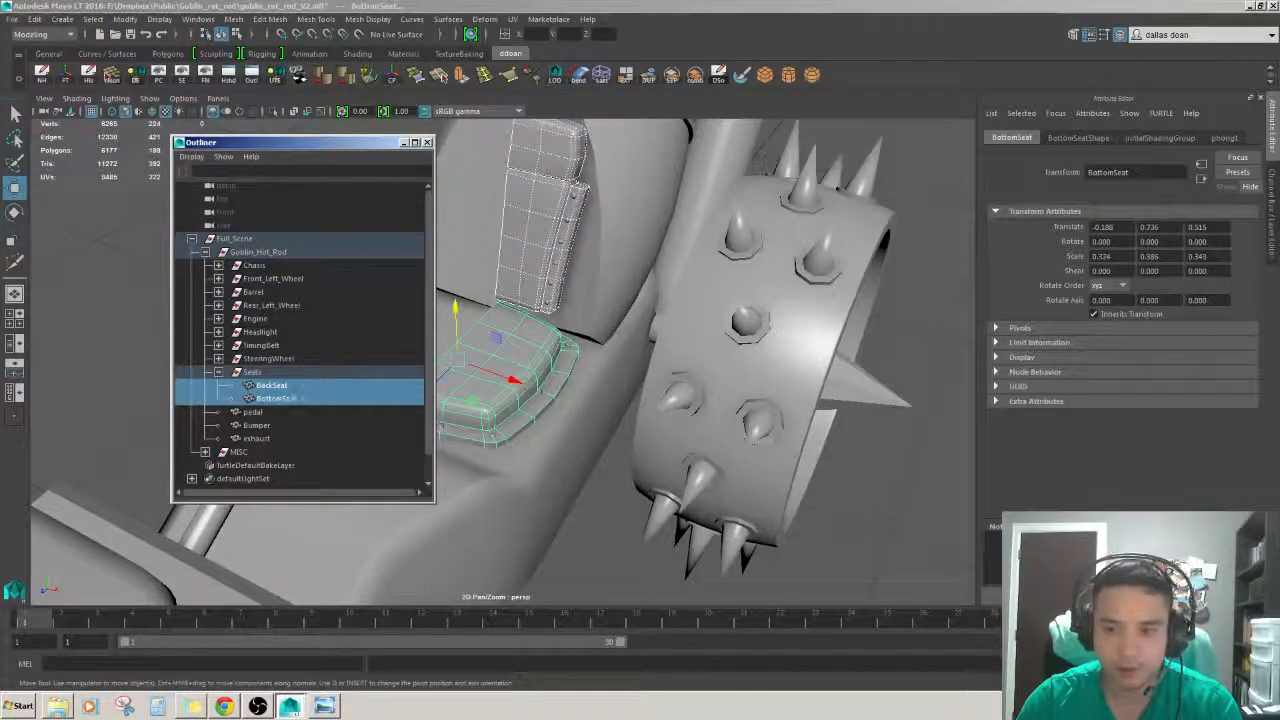
alt+middle_drag(575, 268, 611, 290)
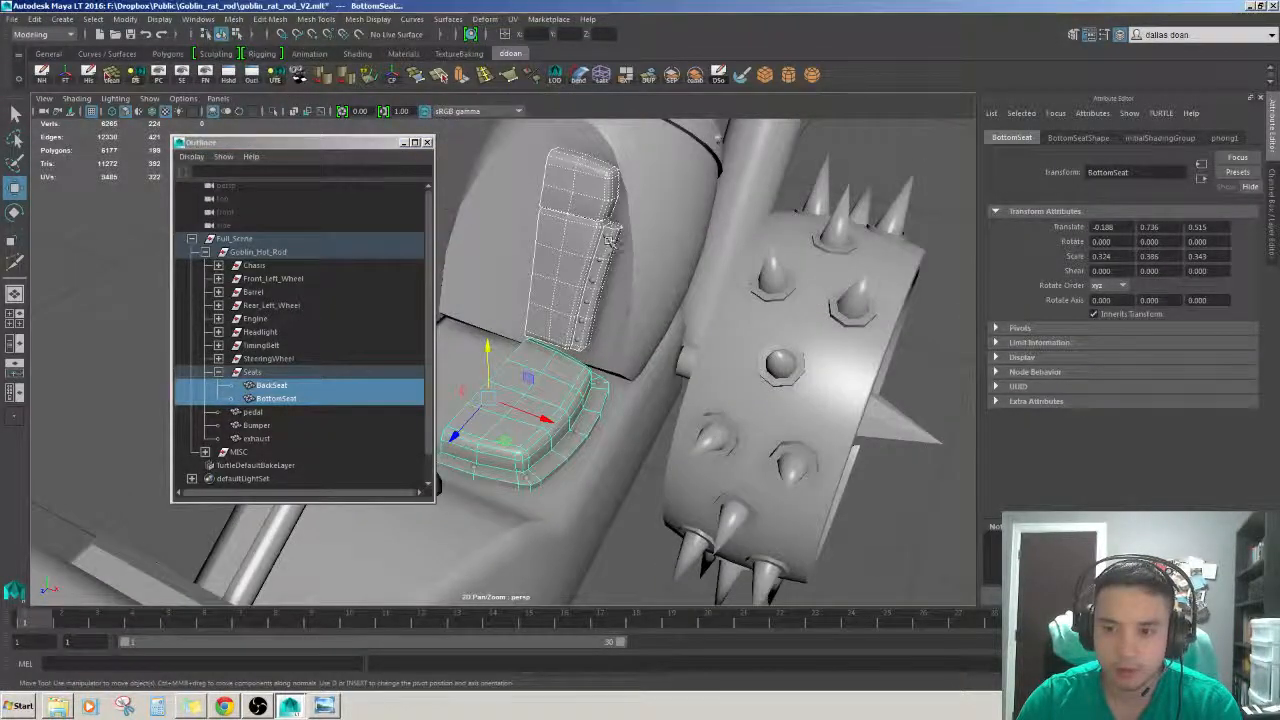
- Select the bolts on the back strip and bottom rim together with the BackSeat and BottomSeat meshes, and group them
click(610, 240)
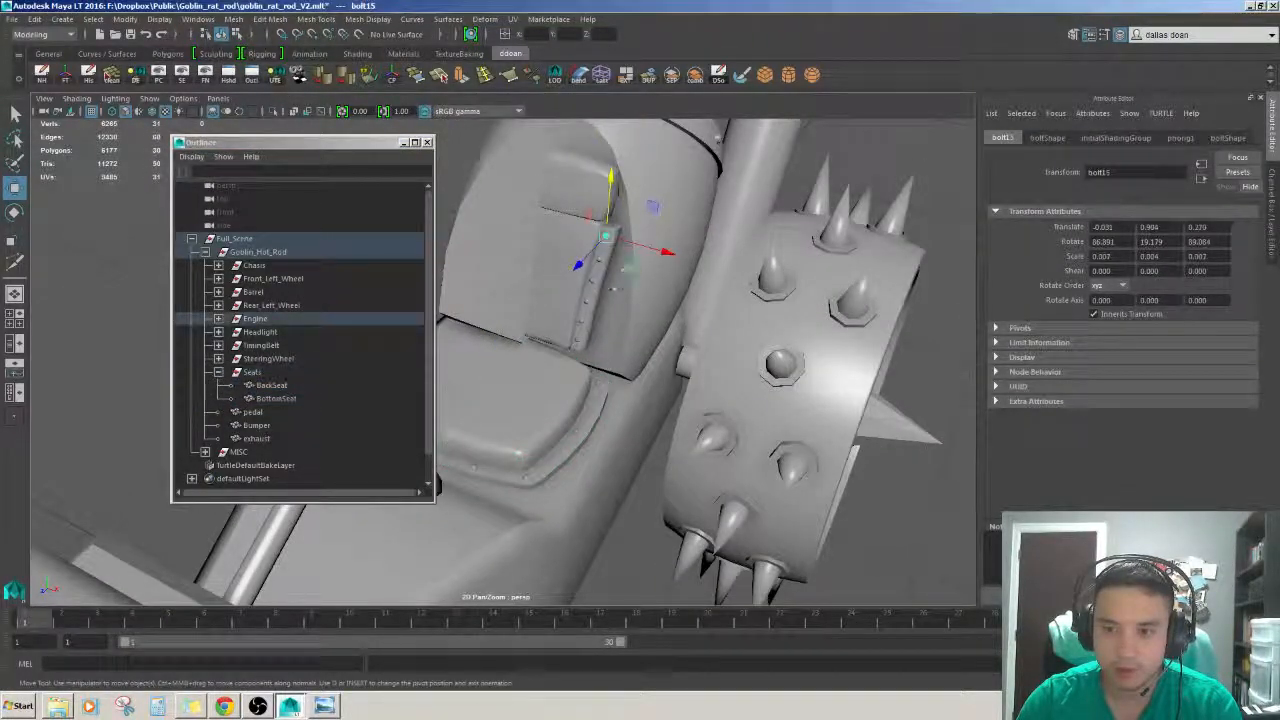
click(602, 270)
alt+drag(598, 278, 663, 187)
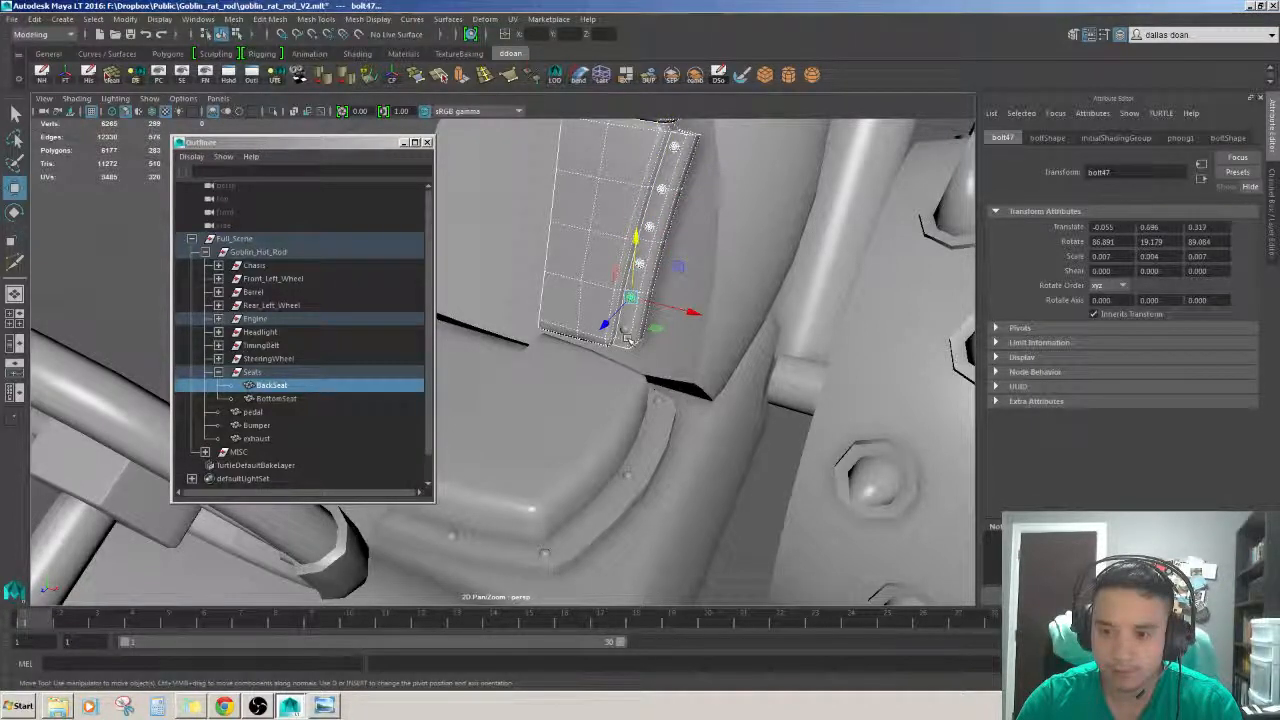
key(shift+d)
alt+drag(628, 340, 565, 343)
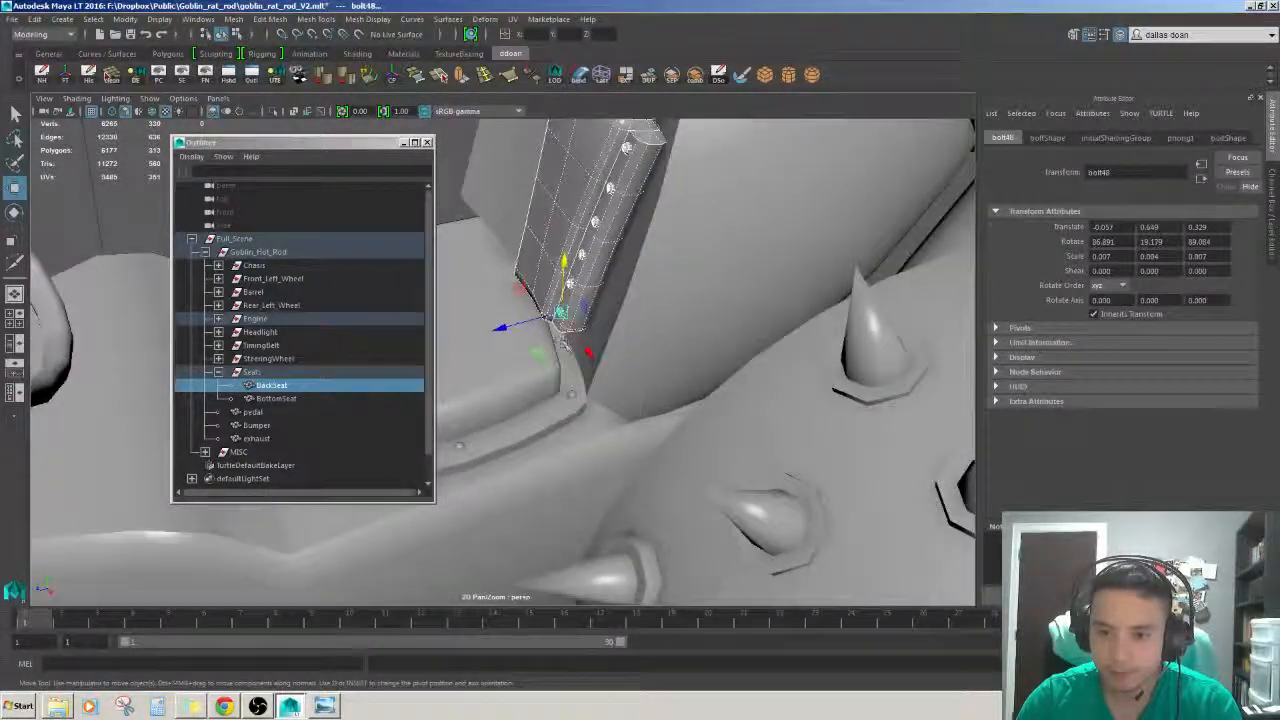
key(shift+d)
alt+drag(568, 395, 622, 418)
shift+click(582, 423)
shift+click(551, 466)
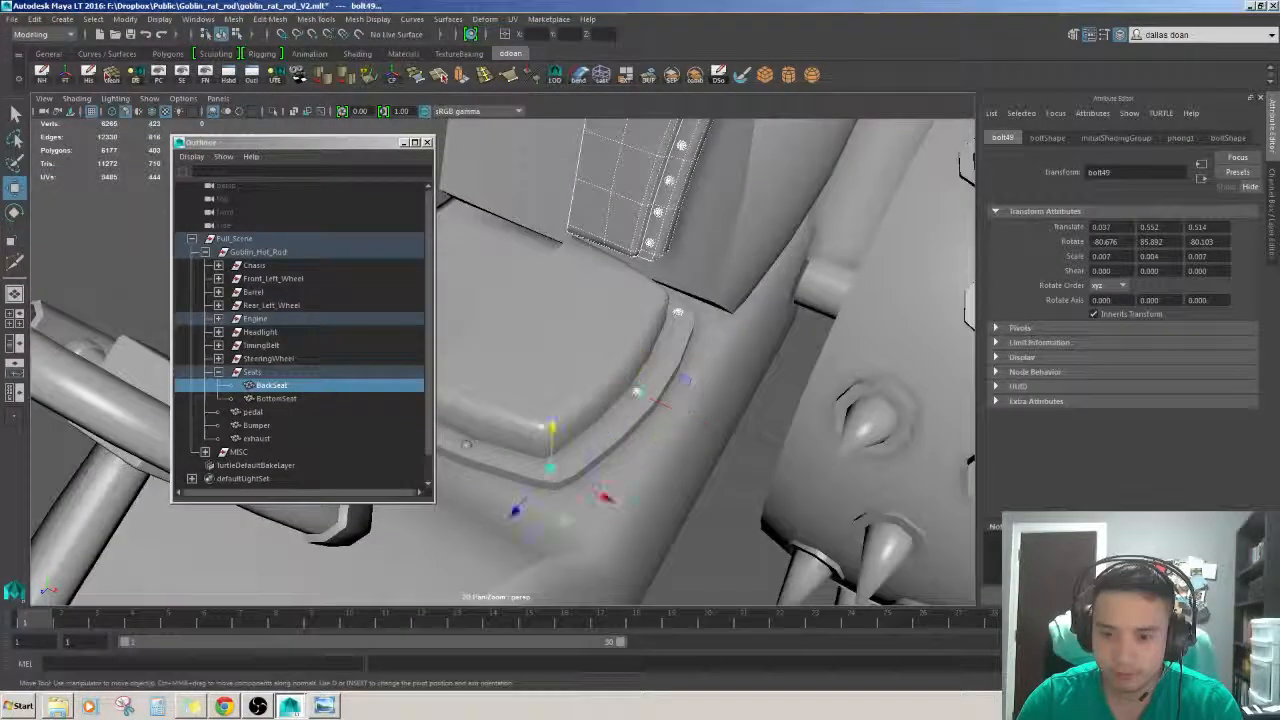
alt+drag(551, 466, 535, 376)
shift+click(622, 420)
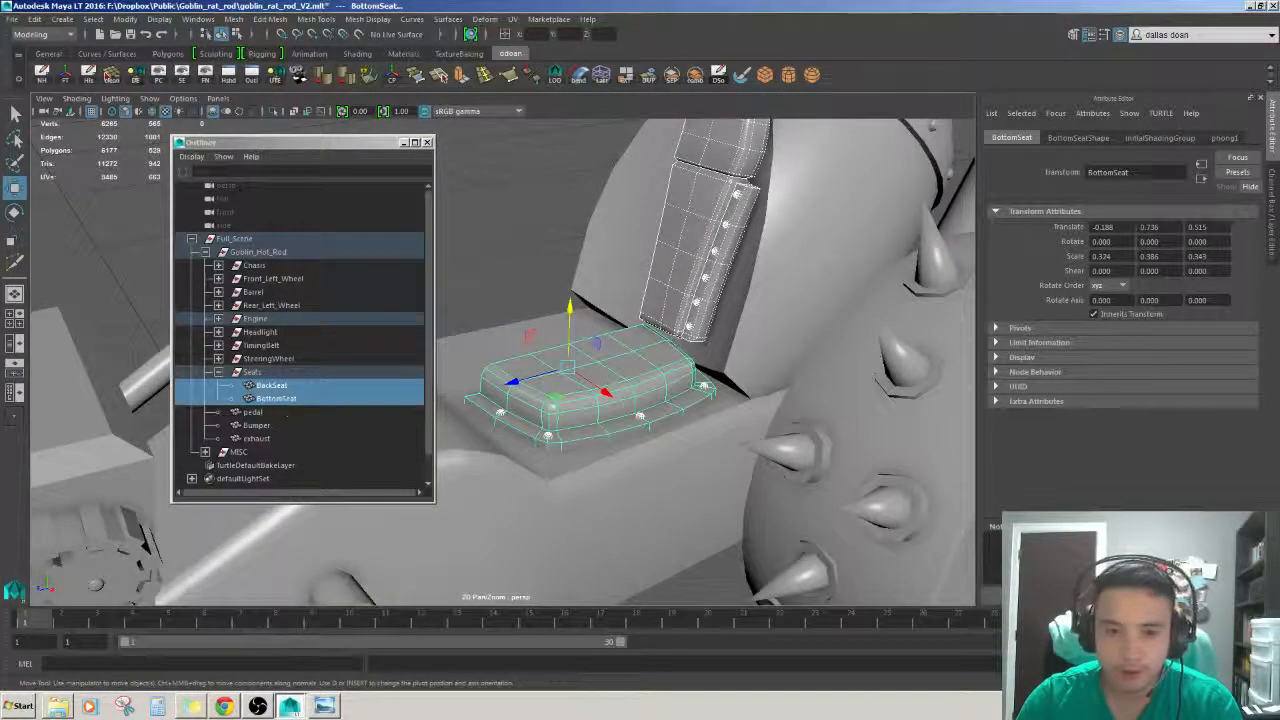
key(ctrl+g)
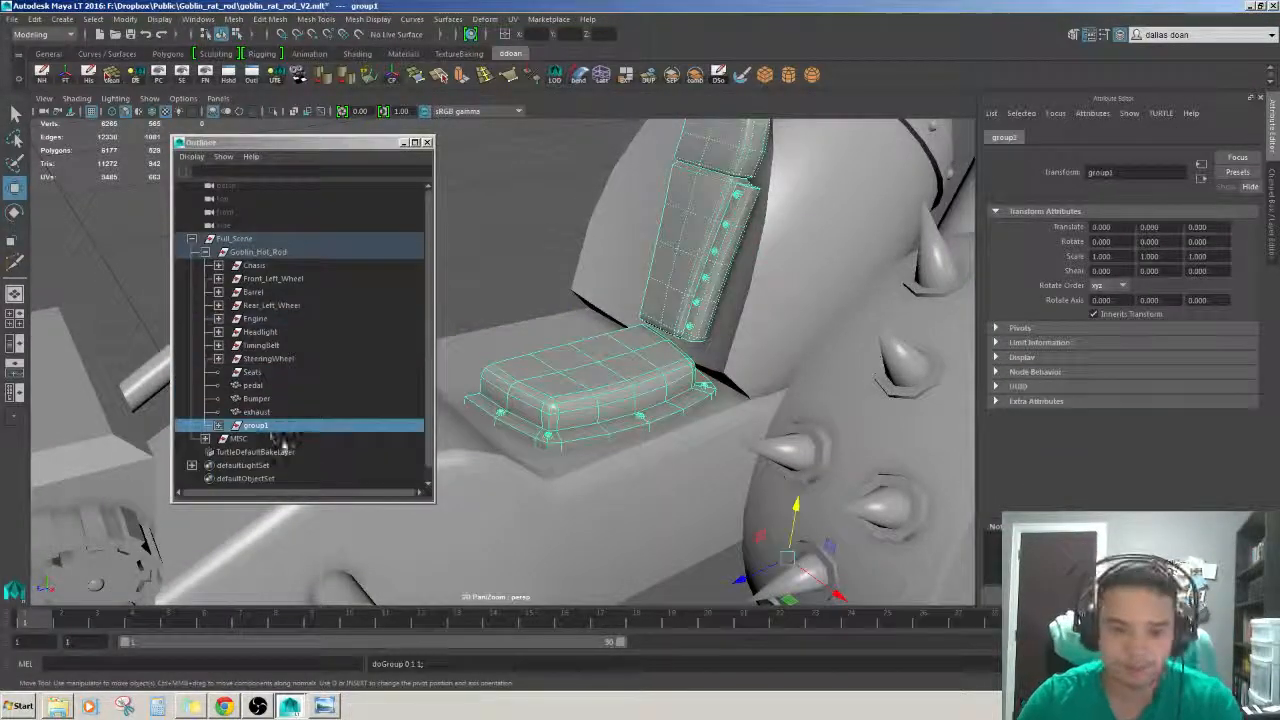
- Delete the empty Seats group and rename the new group as Seat
click(262, 372)
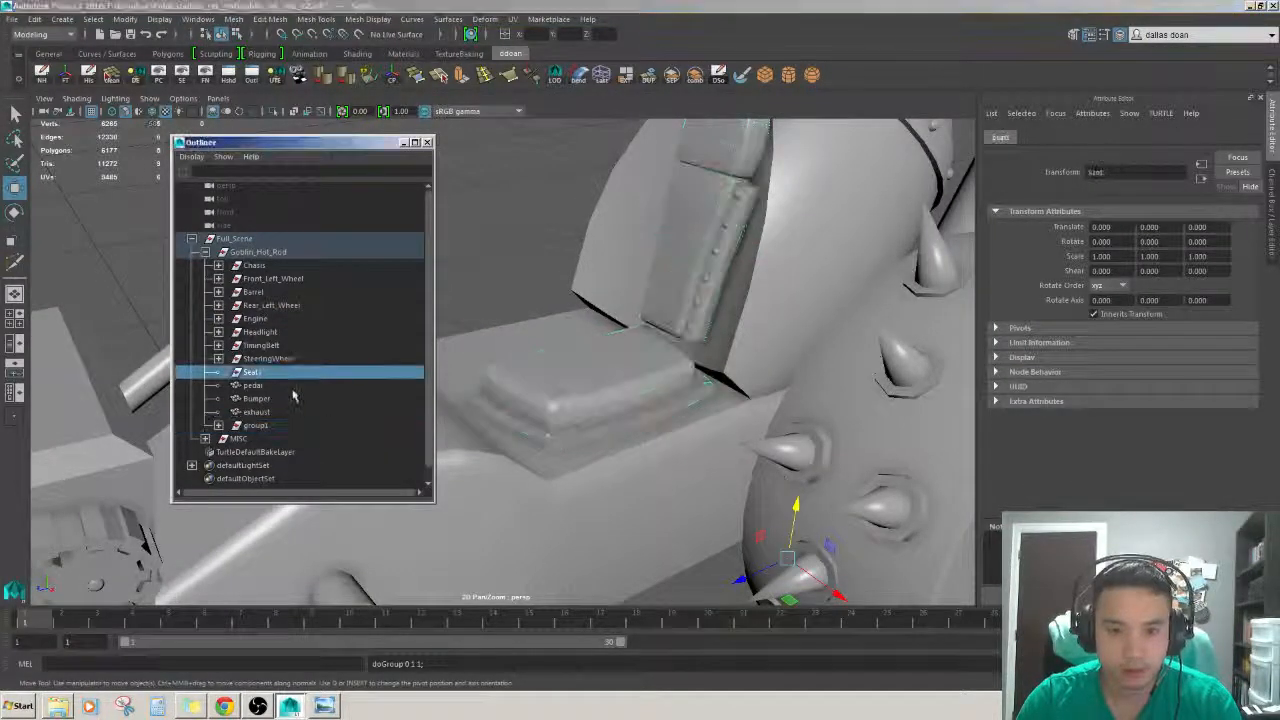
key(Delete)
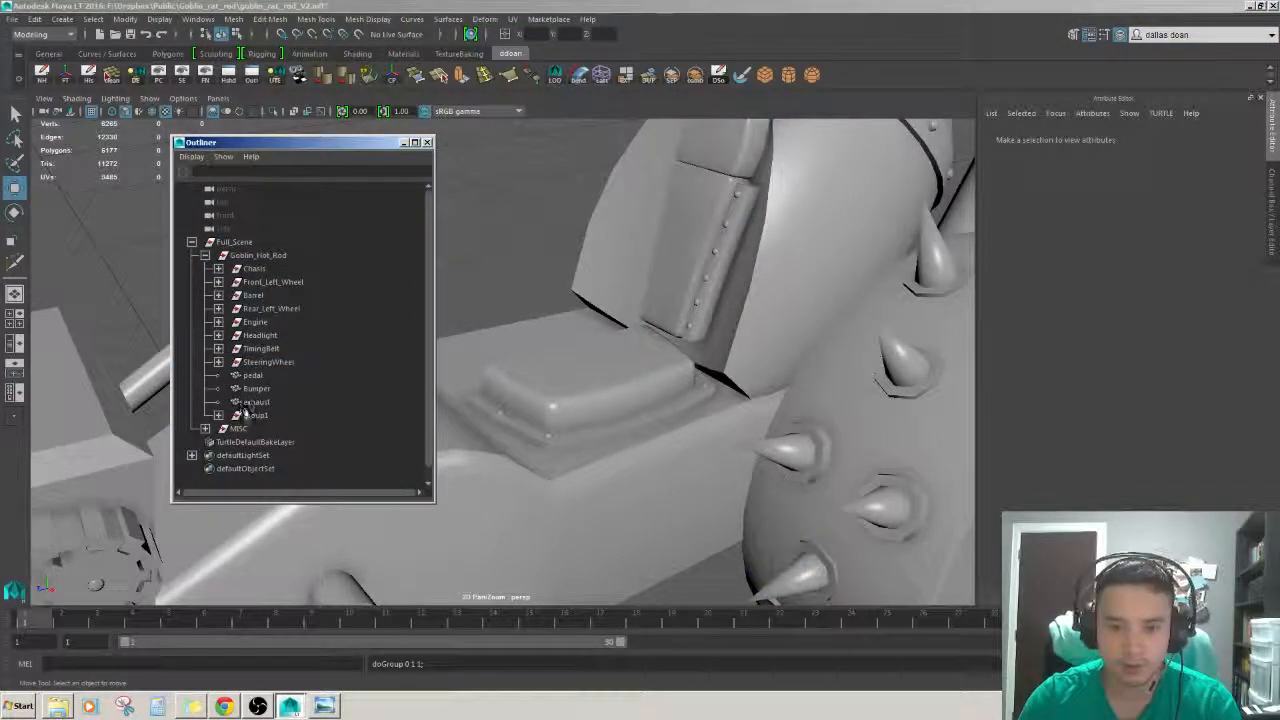
double_click(312, 415)
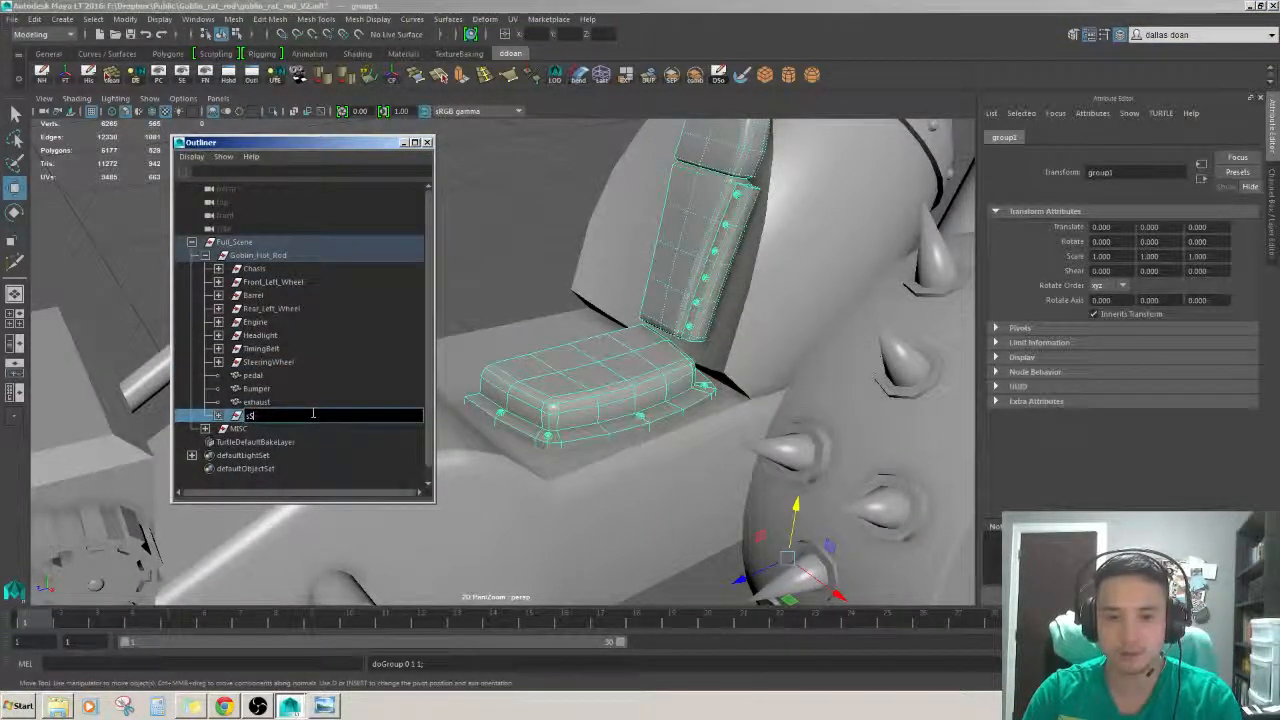
text(Seat)
key(Return)
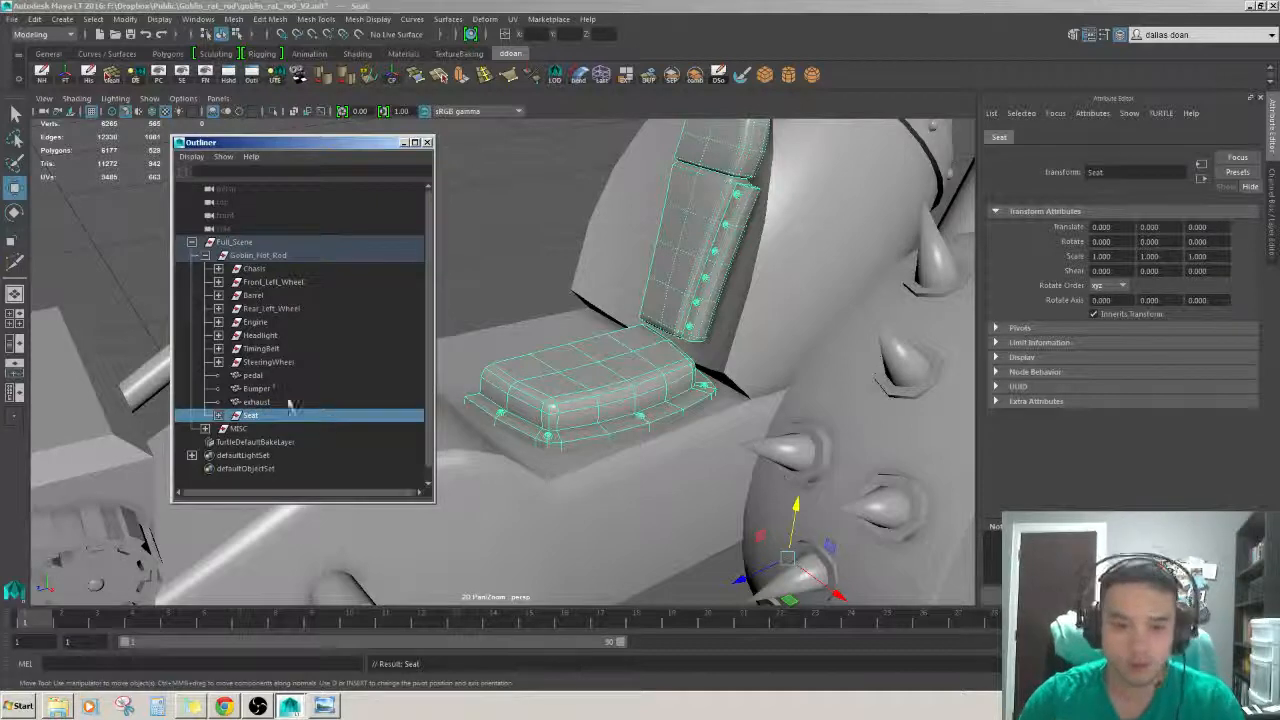
- Move the Seat group directly above pedal in the Goblin_Hot_Rod hierarchy and reselect the group
drag(277, 380, 277, 376)
key(ctrl+z)
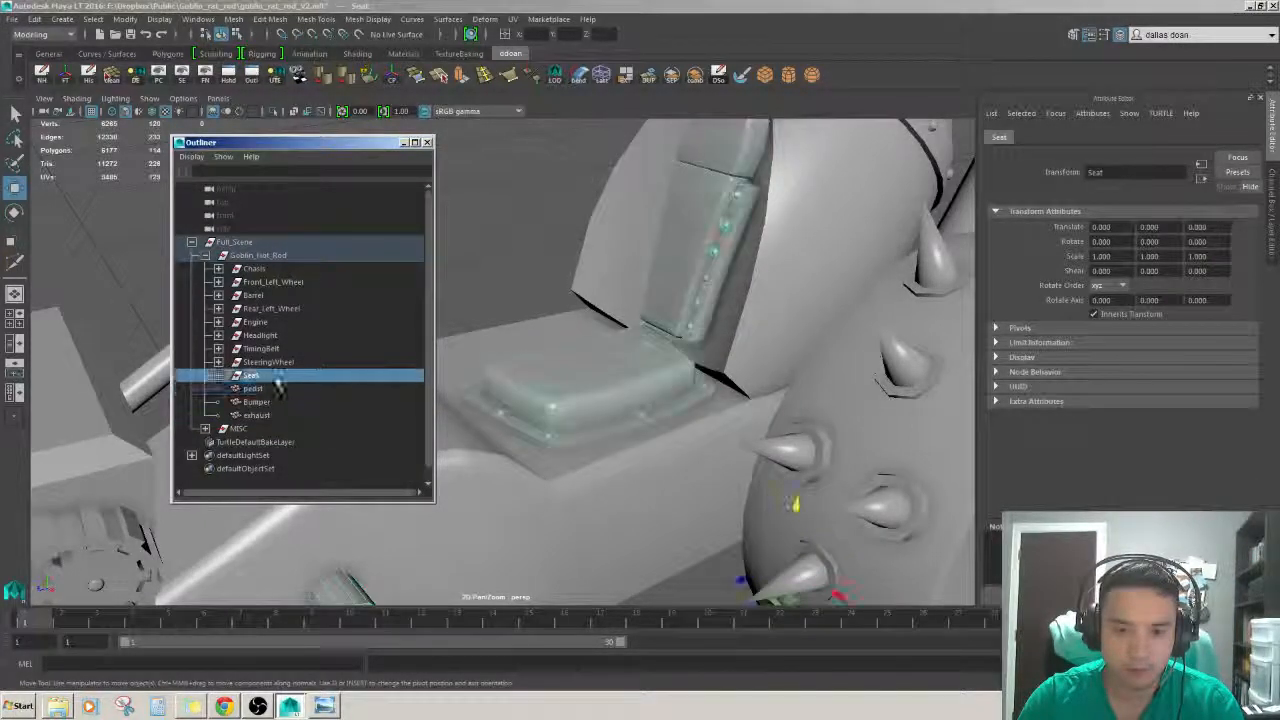
scroll(503, 362, down, 3)
click(505, 200)
click(600, 230)
click(560, 372)
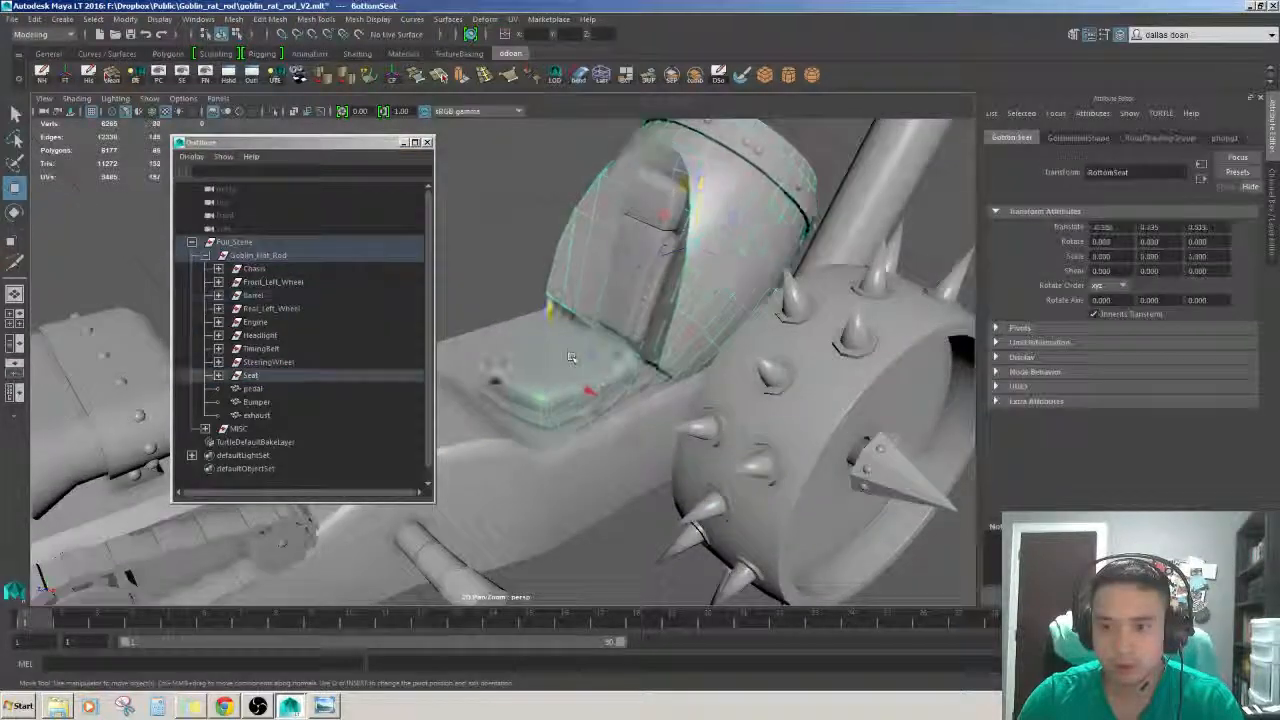
alt+drag(560, 372, 687, 449)
click(294, 376)
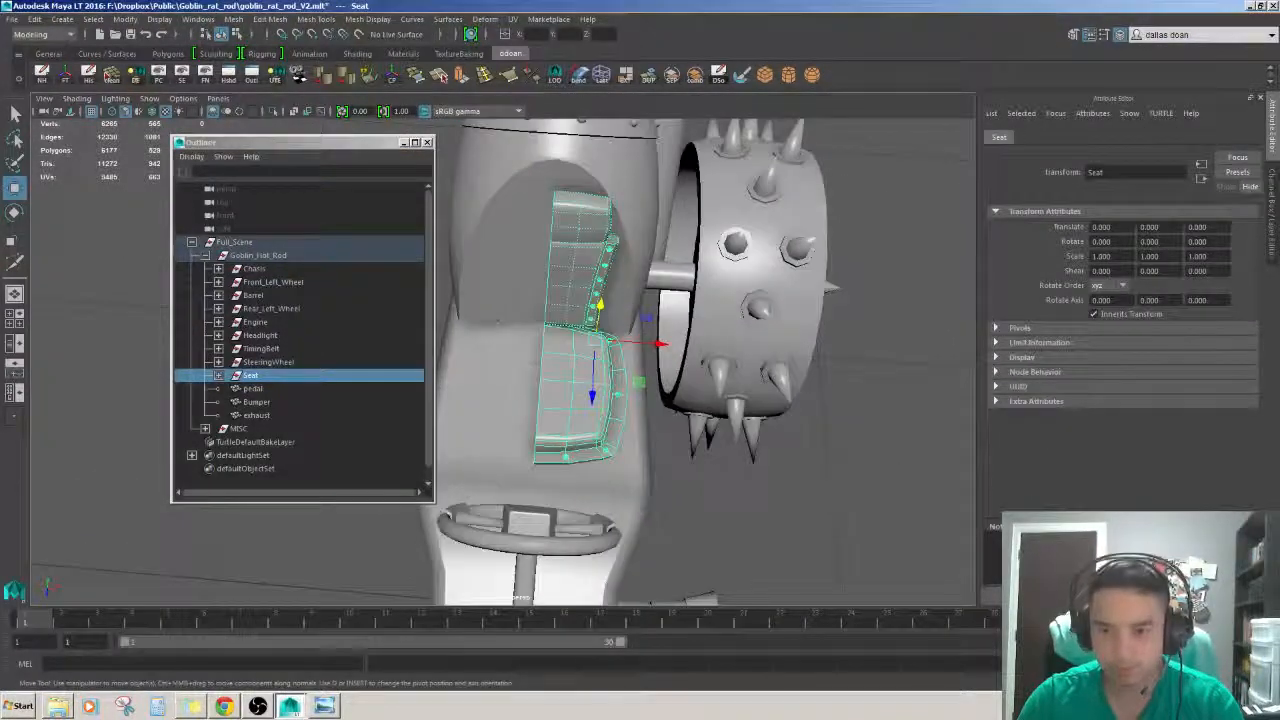
- Expand the Seat group and select all of its children, from bolt15 down to BottomSeat
alt+drag(640, 380, 560, 350)
alt+right_drag(800, 390, 720, 390)
alt+drag(720, 390, 735, 300)
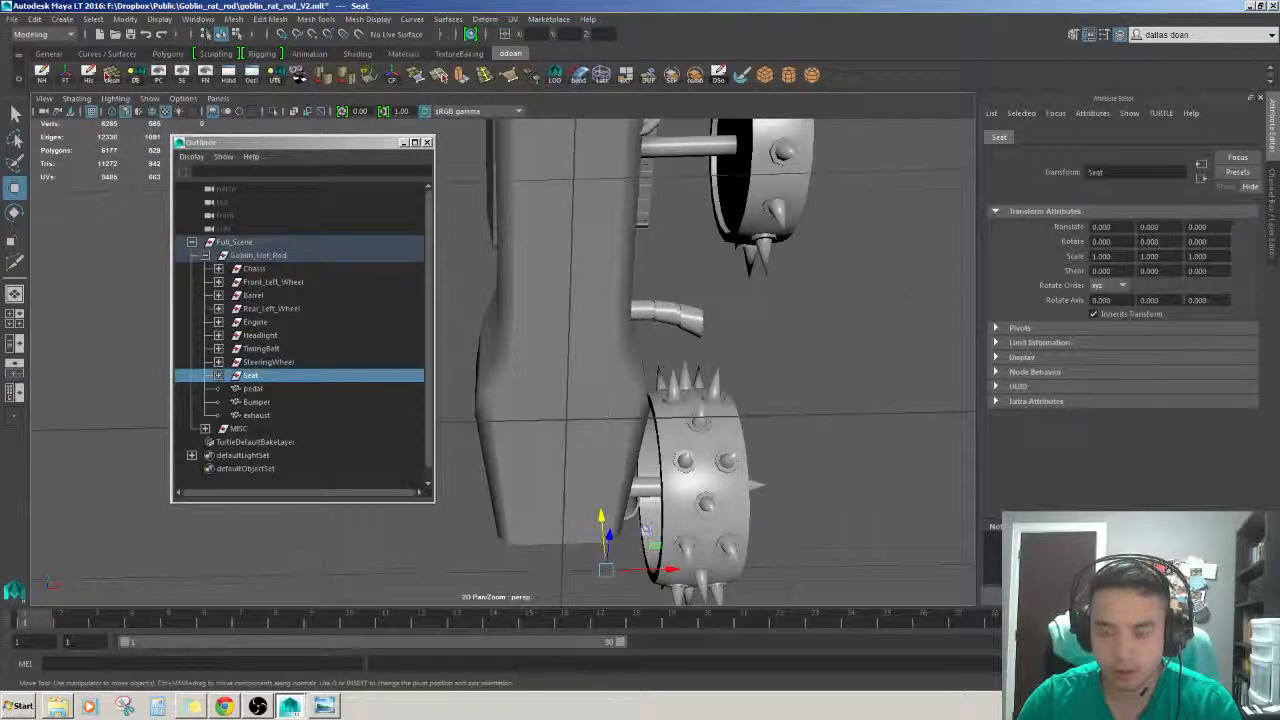
alt+drag(646, 530, 567, 470)
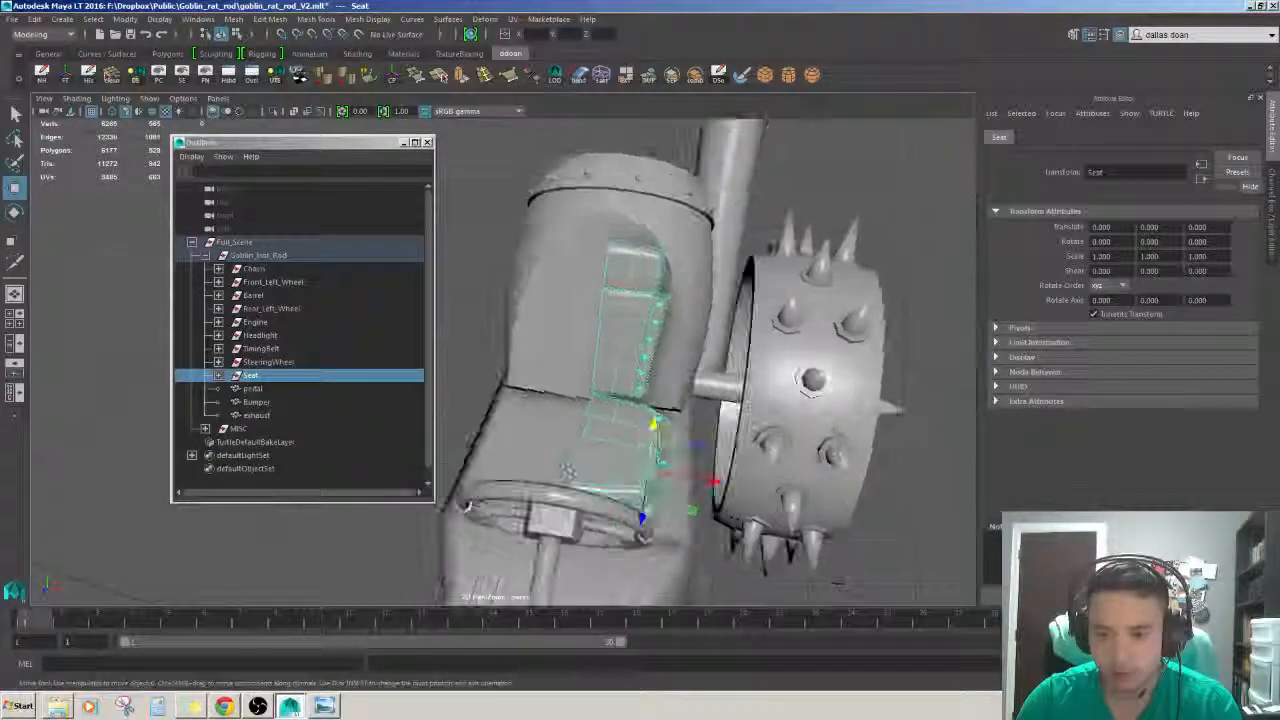
alt+right_drag(568, 471, 620, 471)
alt+drag(620, 471, 600, 466)
alt+drag(610, 380, 492, 330)
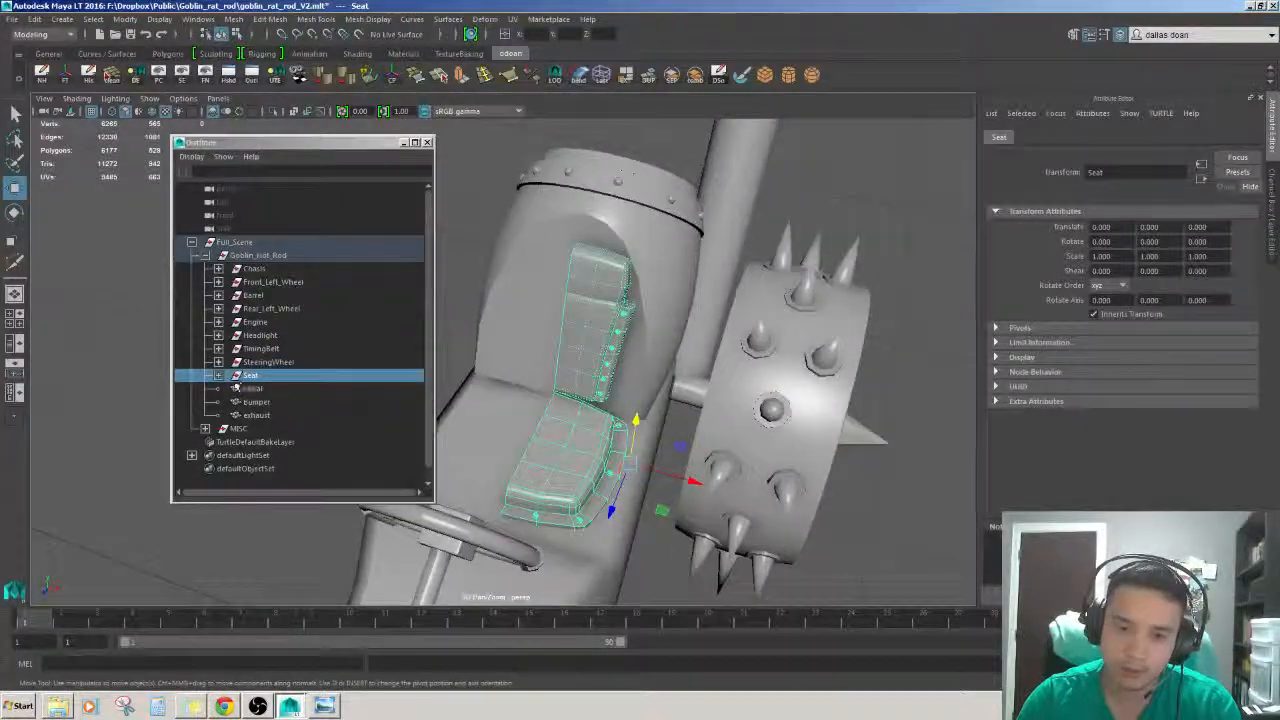
click(219, 375)
scroll(293, 400, down, 3)
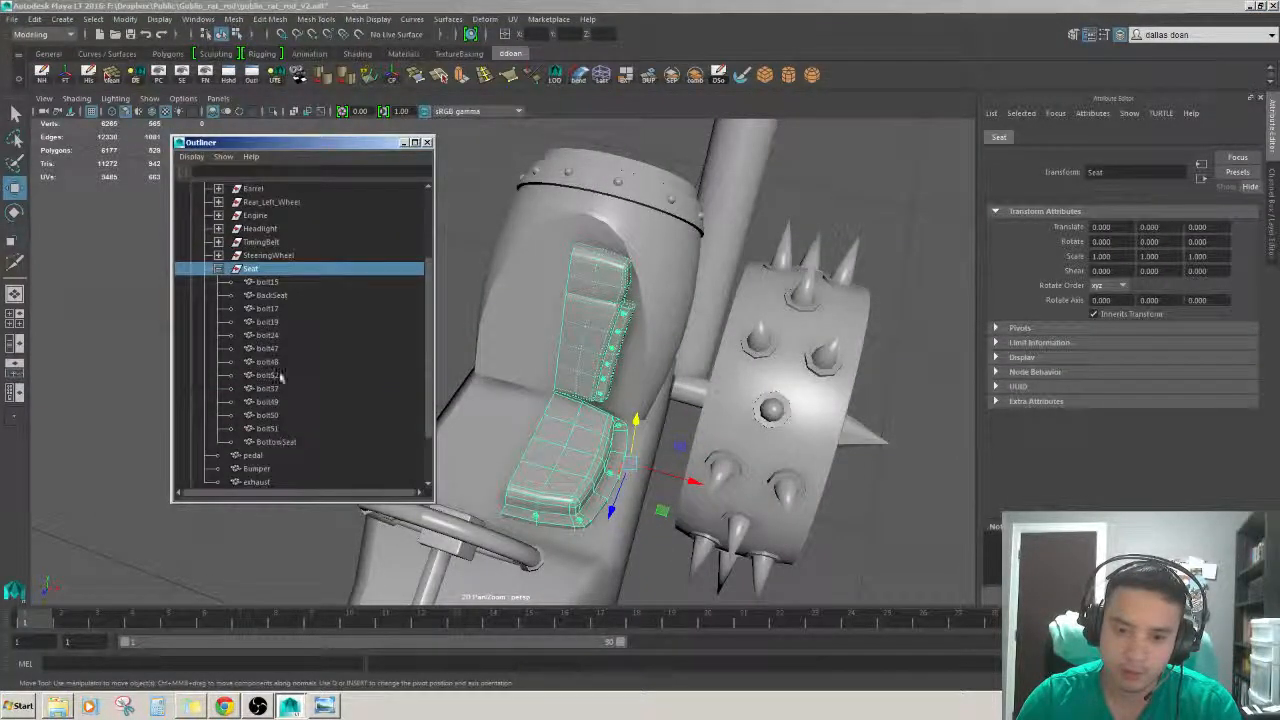
click(280, 283)
shift+click(291, 443)
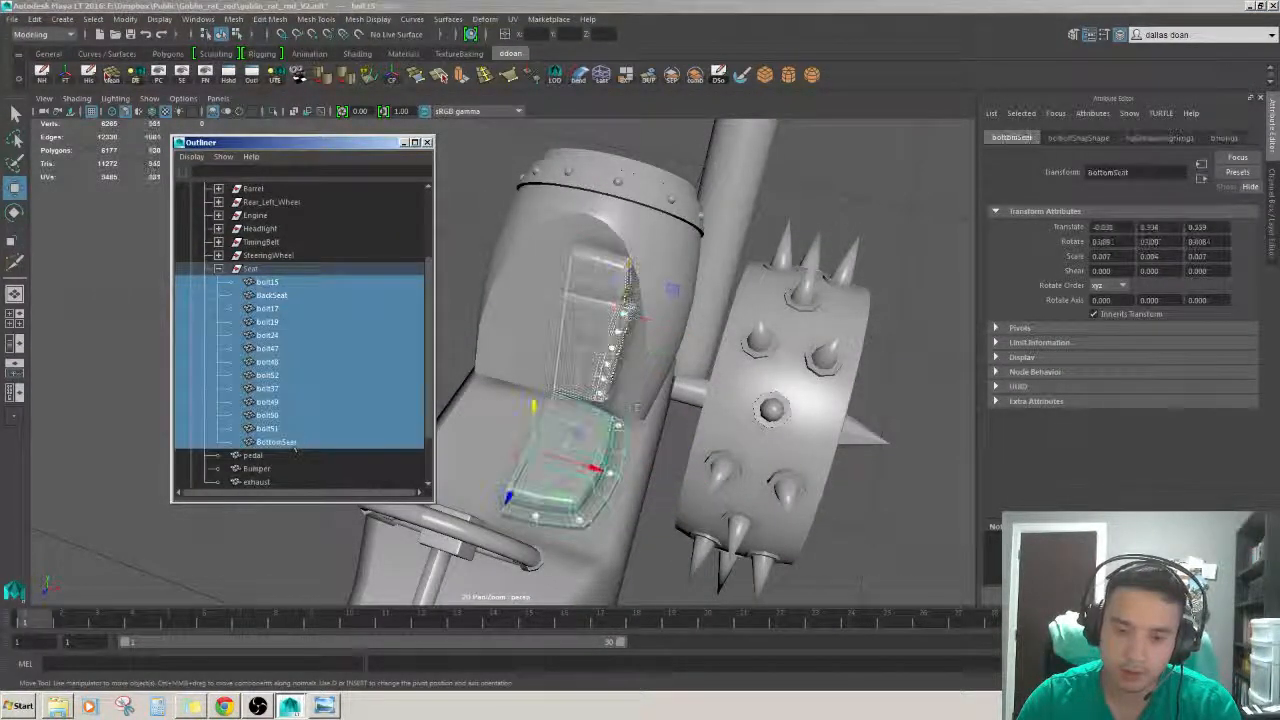
- Select only the BackSeat mesh and mirror it across its centre edge into a full back seat
mouse_move(545, 400)
alt+mouse_down()
mouse_move(585, 390)
mouse_move(590, 335)
mouse_move(540, 390)
alt+mouse_up()
alt+drag(668, 372, 675, 350)
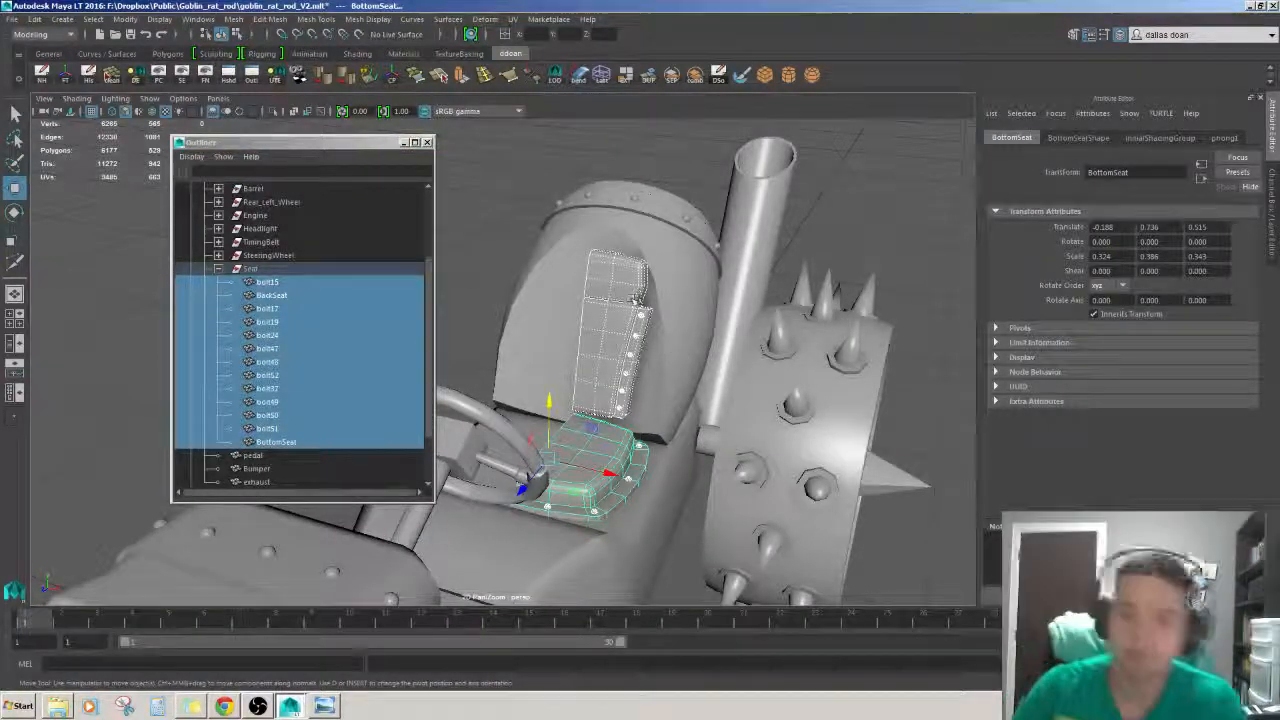
alt+drag(593, 349, 700, 395)
alt+drag(905, 333, 318, 590)
click(585, 323)
alt+drag(672, 372, 609, 312)
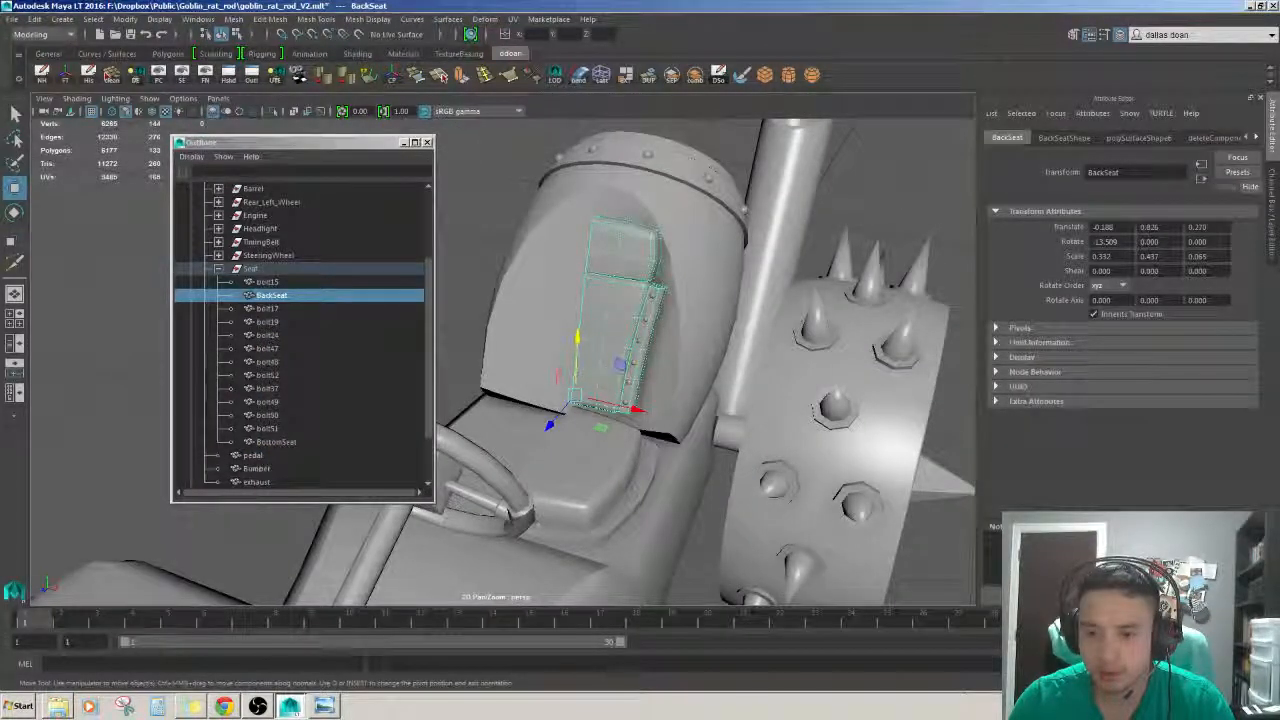
alt+drag(697, 457, 605, 420)
- Select the BottomSeat mesh and repeat the mirror operation on it
click(634, 483)
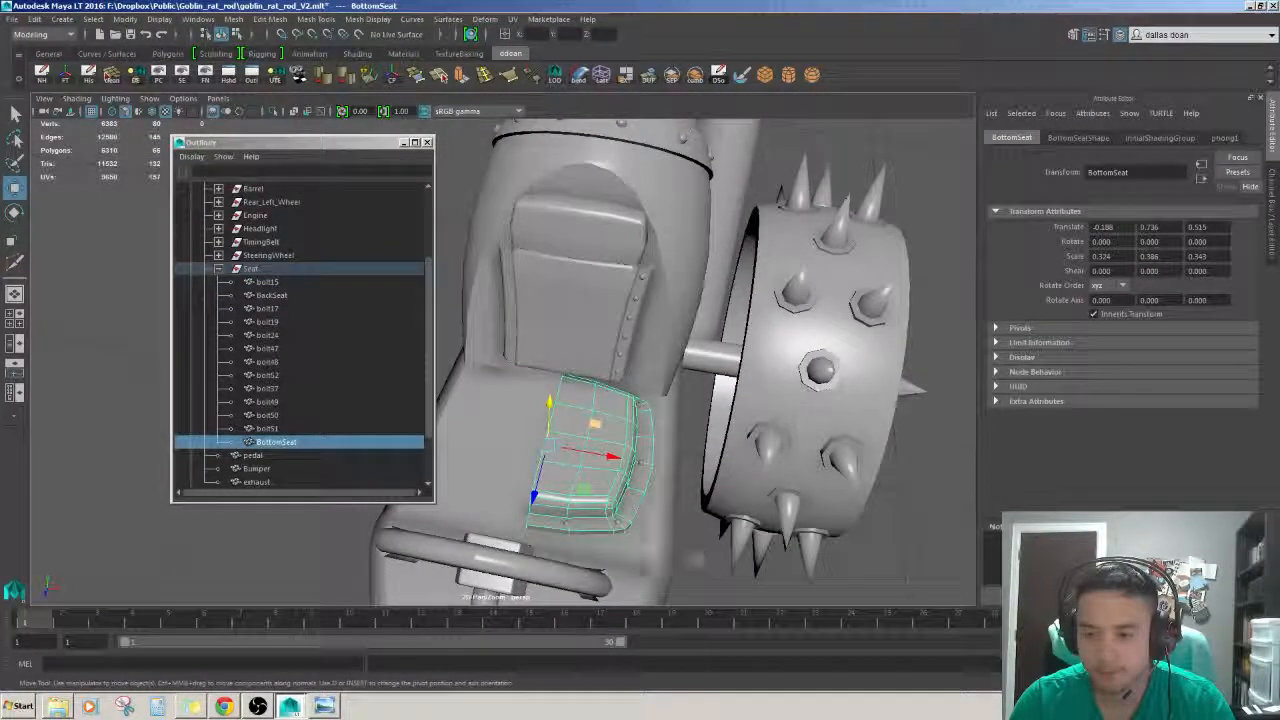
key(g)
alt+drag(696, 560, 651, 540)
- Select all the bolts in the Seat group, leaving out the BackSeat and BottomSeat meshes
click(268, 437)
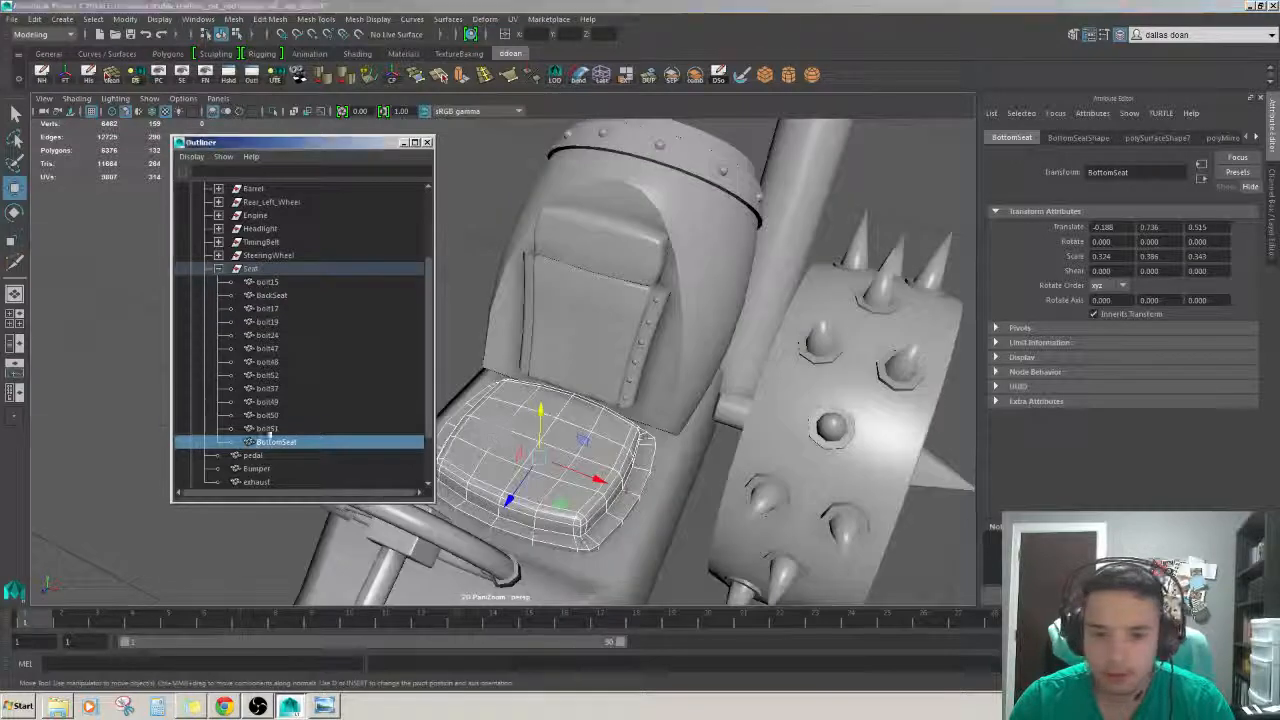
click(268, 430)
shift+click(280, 309)
click(281, 284)
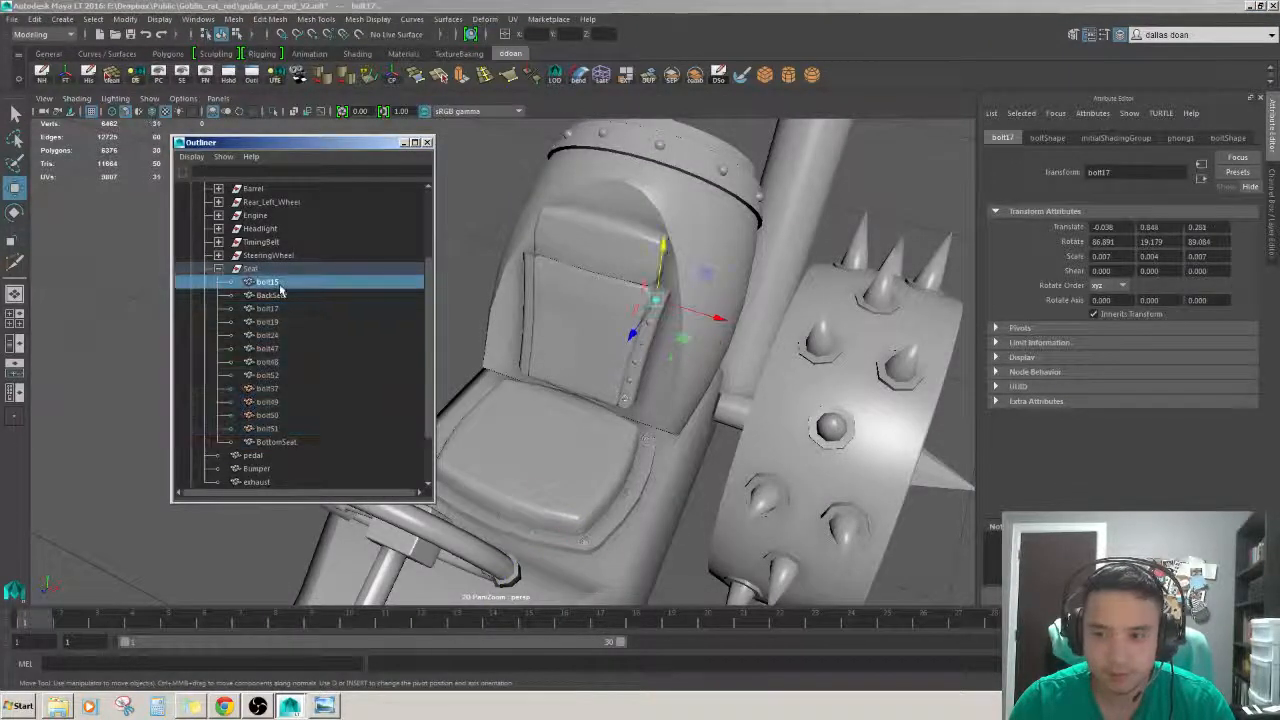
ctrl+click(278, 309)
ctrl+click(278, 322)
ctrl+click(278, 335)
ctrl+click(281, 361)
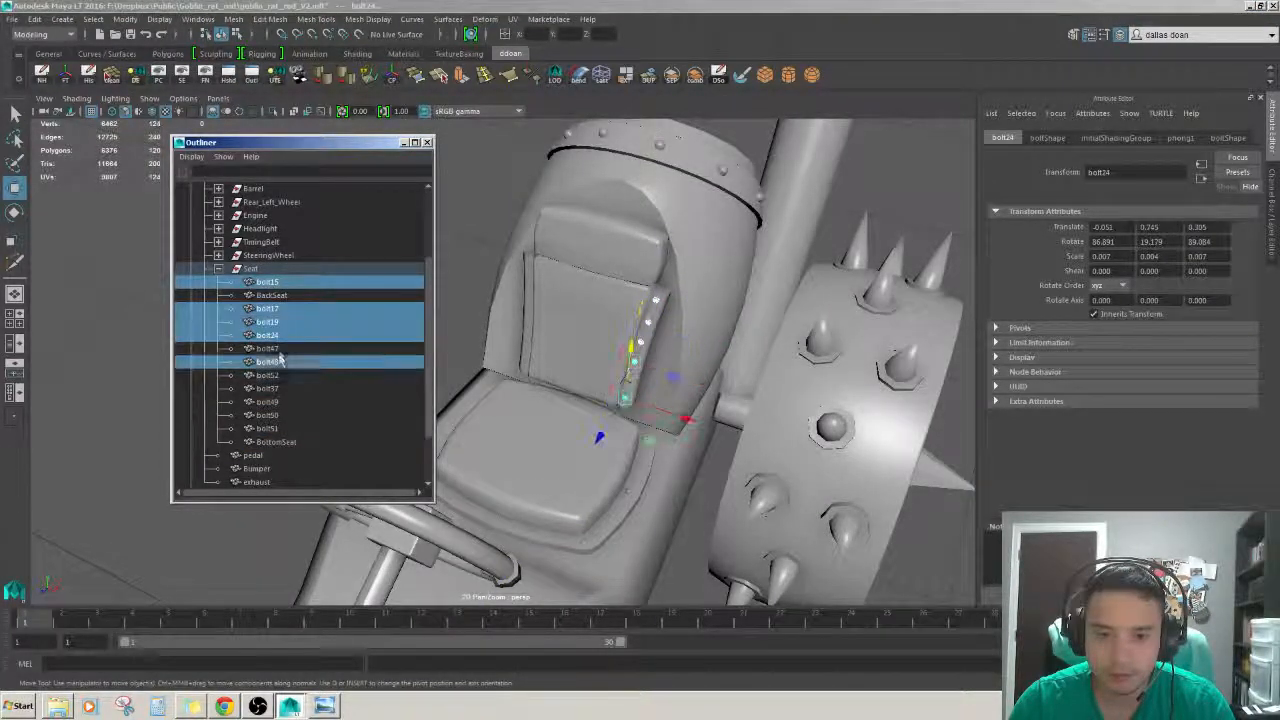
ctrl+click(268, 375)
ctrl+click(268, 388)
ctrl+click(268, 401)
ctrl+click(268, 415)
ctrl+click(268, 428)
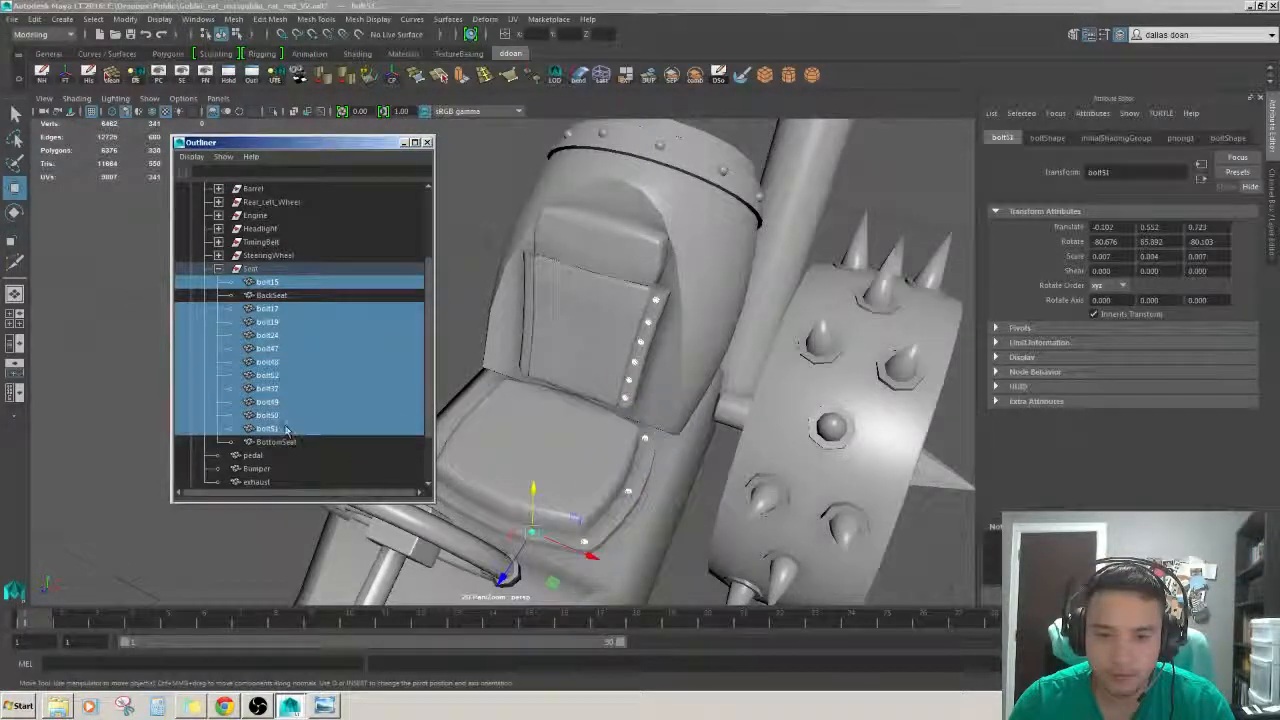
- Undo the bolt selections and the mirroring of the BottomSeat mesh
alt+drag(540, 410, 669, 397)
mouse_move(669, 397)
alt+right_down()
mouse_move(654, 466)
mouse_move(646, 404)
alt+right_up()
key(ctrl+z)
key(ctrl+z)
key(ctrl+z)
key(ctrl+z)
key(ctrl+z)
key(ctrl+z)
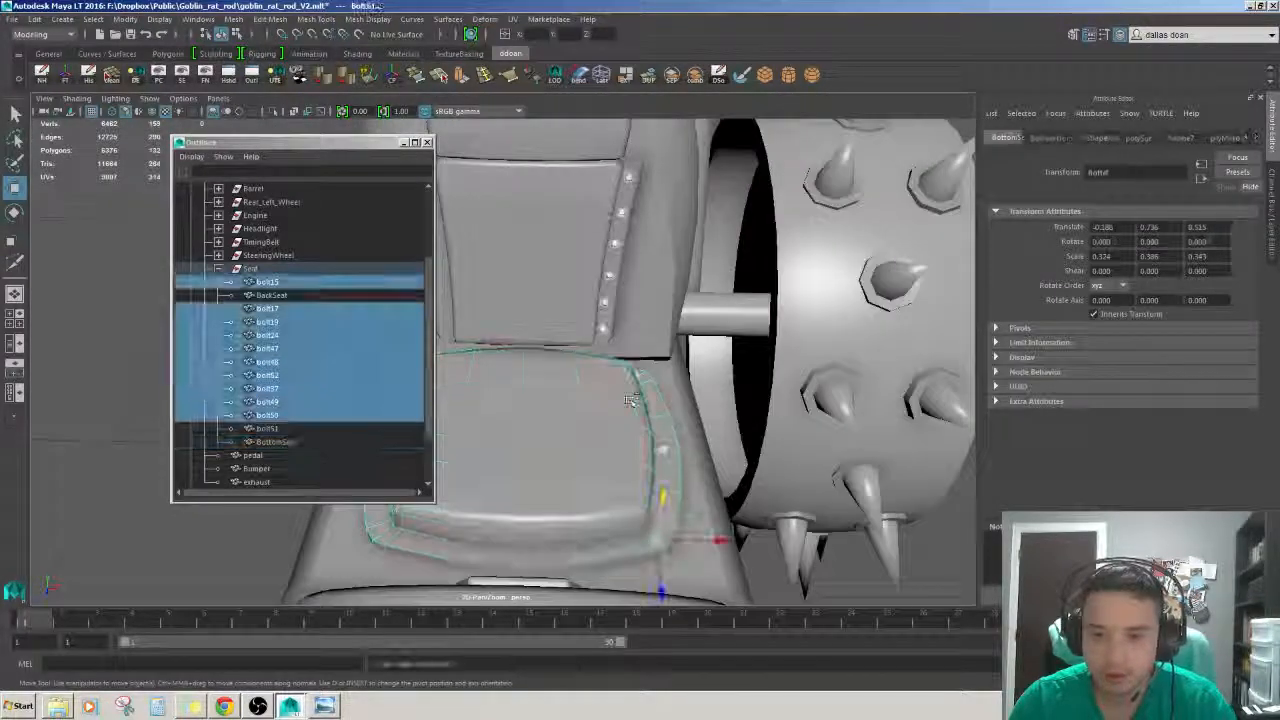
key(ctrl+z)
key(ctrl+z)
key(ctrl+z)
key(ctrl+z)
key(ctrl+z)
key(ctrl+z)
key(ctrl+z)
key(ctrl+z)
key(ctrl+z)
key(ctrl+z)
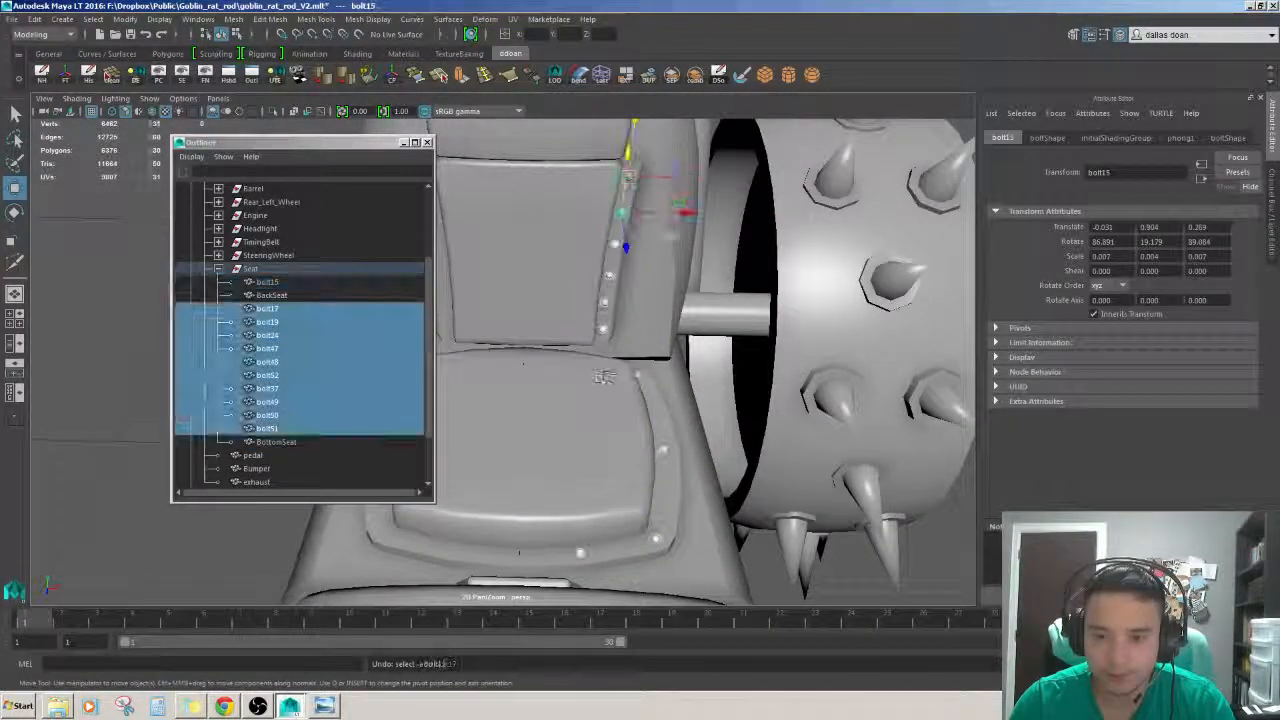
key(ctrl+z)
key(ctrl+z)
key(ctrl+z)
key(ctrl+z)
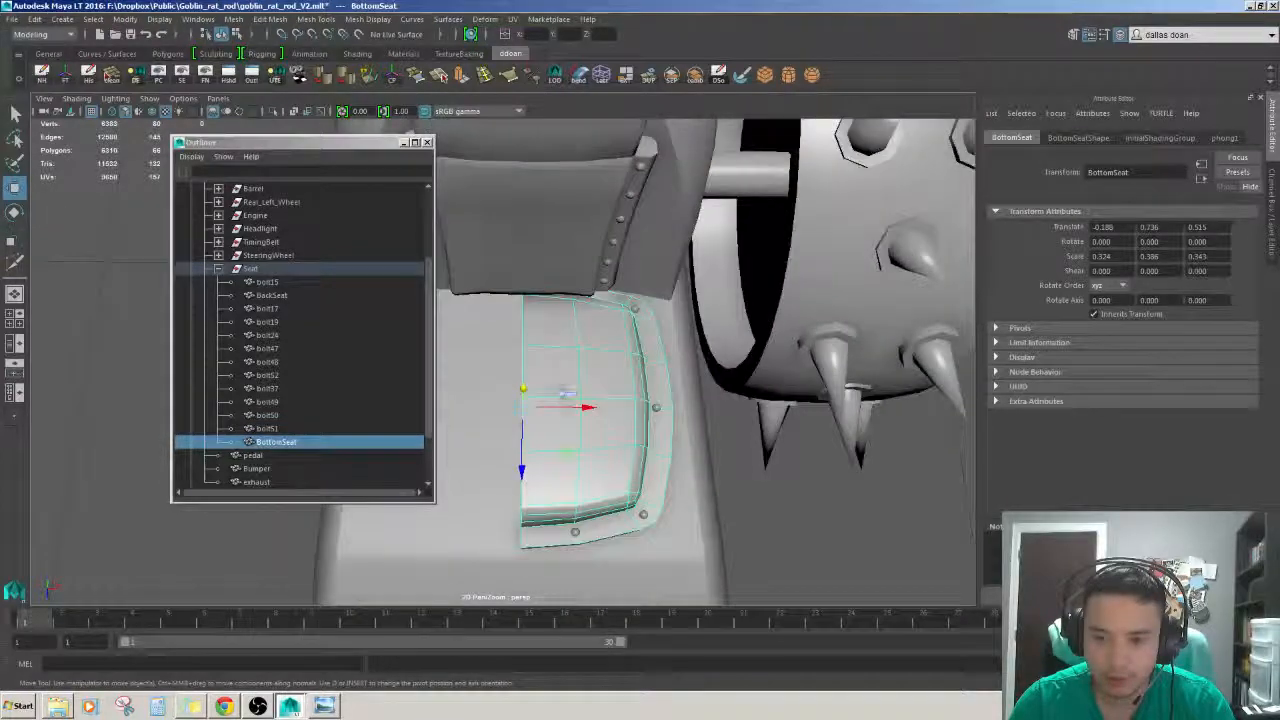
- Align the half BottomSeat's centre-edge vertices to the centre line along X in wireframe, and return to shaded object mode
key(ctrl+z)
key(ctrl+z)
key(ctrl+z)
key(ctrl+z)
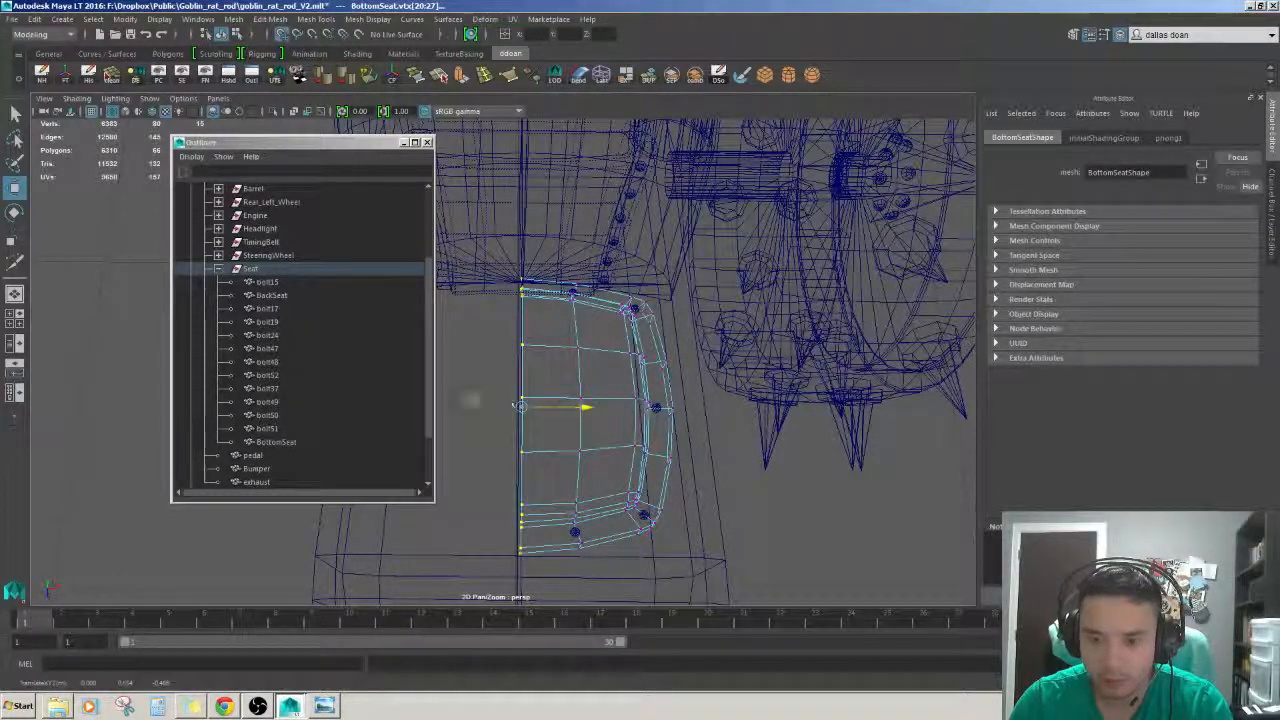
drag(711, 416, 557, 388)
key(5)
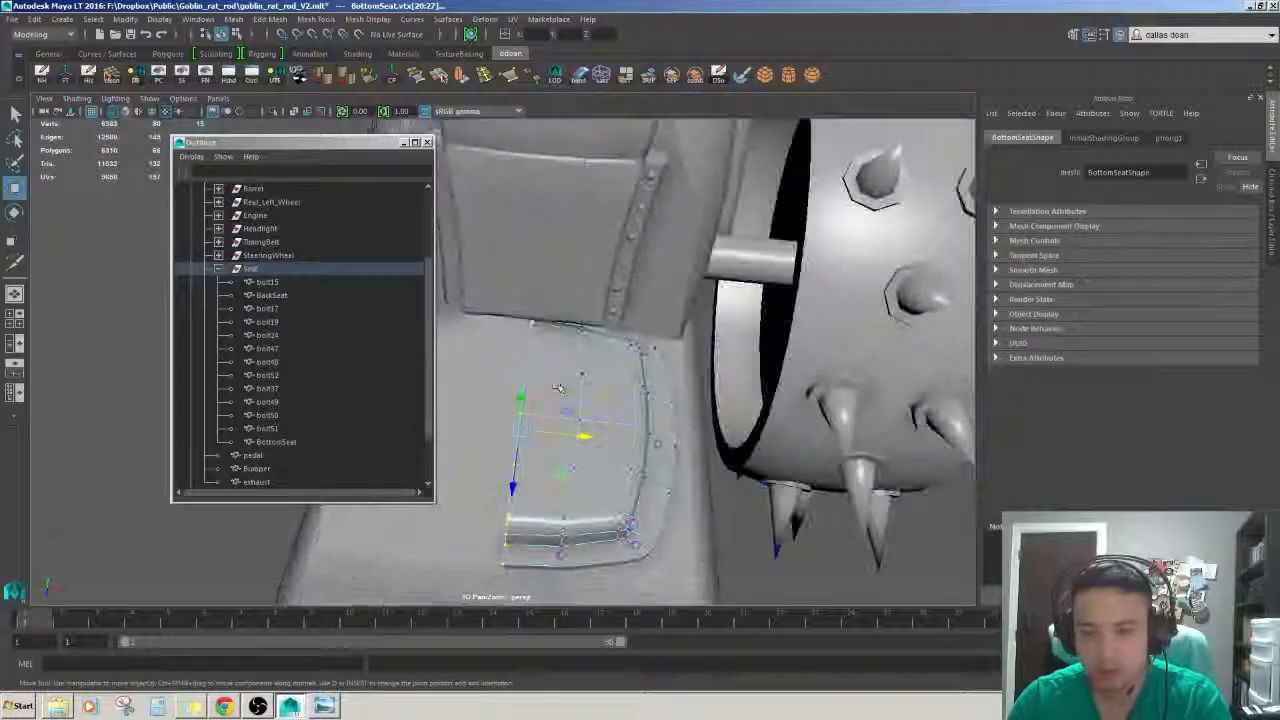
right_drag(585, 378, 630, 340)
alt+drag(598, 400, 600, 383)
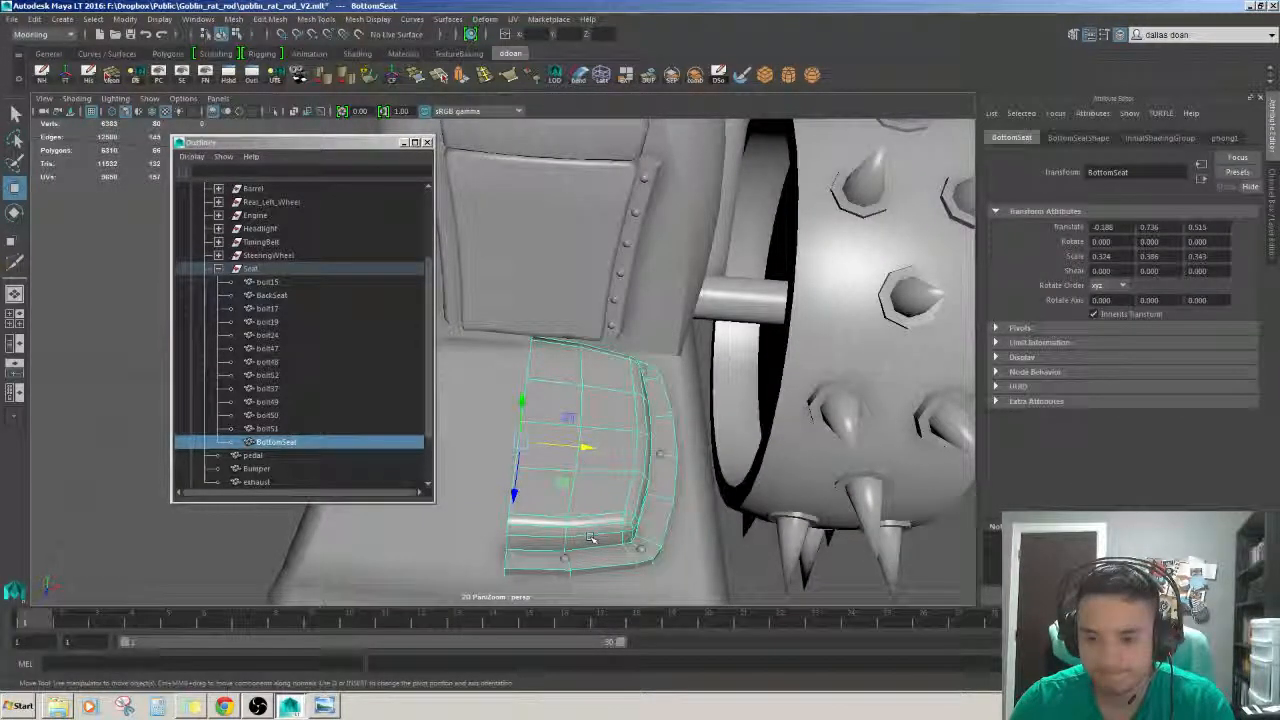
- Mirror the half BottomSeat mesh across its aligned centre edge and clear the selection
alt+drag(690, 543, 395, 523)
click(395, 523)
alt+right_drag(395, 523, 628, 486)
alt+drag(628, 486, 545, 440)
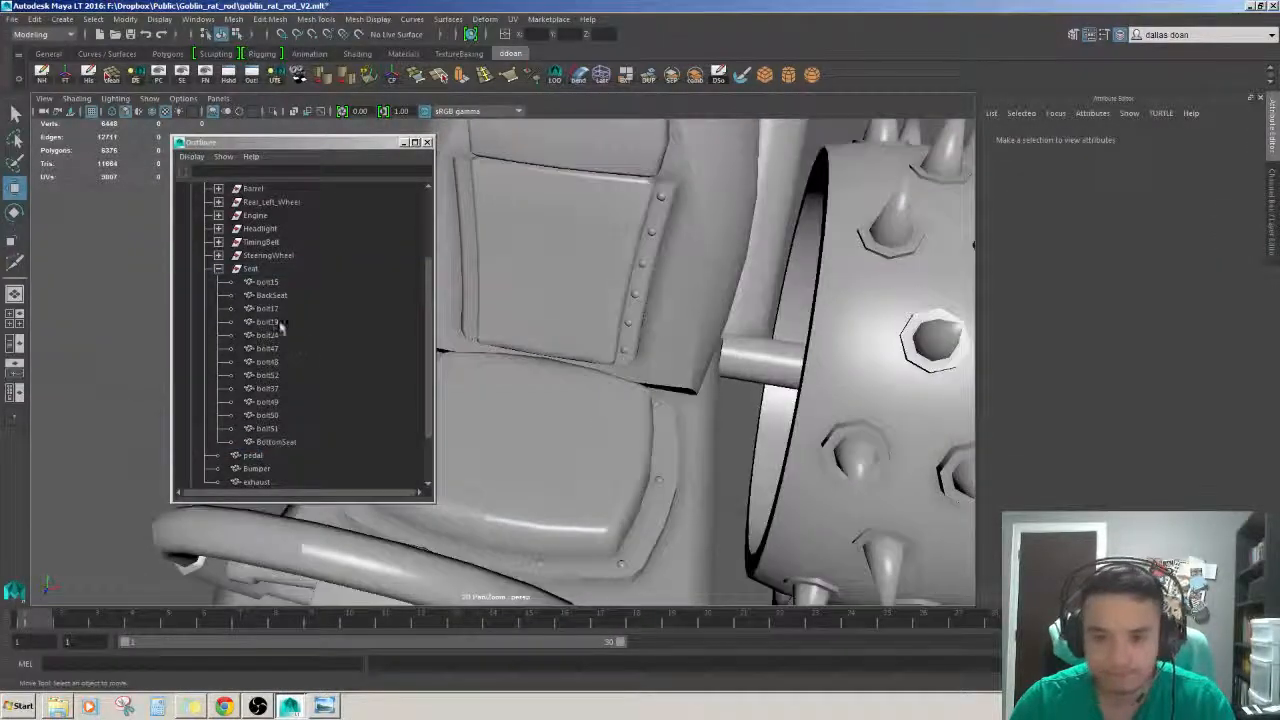
- Select bolt17 and bolt15 in the Seat group
click(276, 309)
ctrl+click(280, 283)
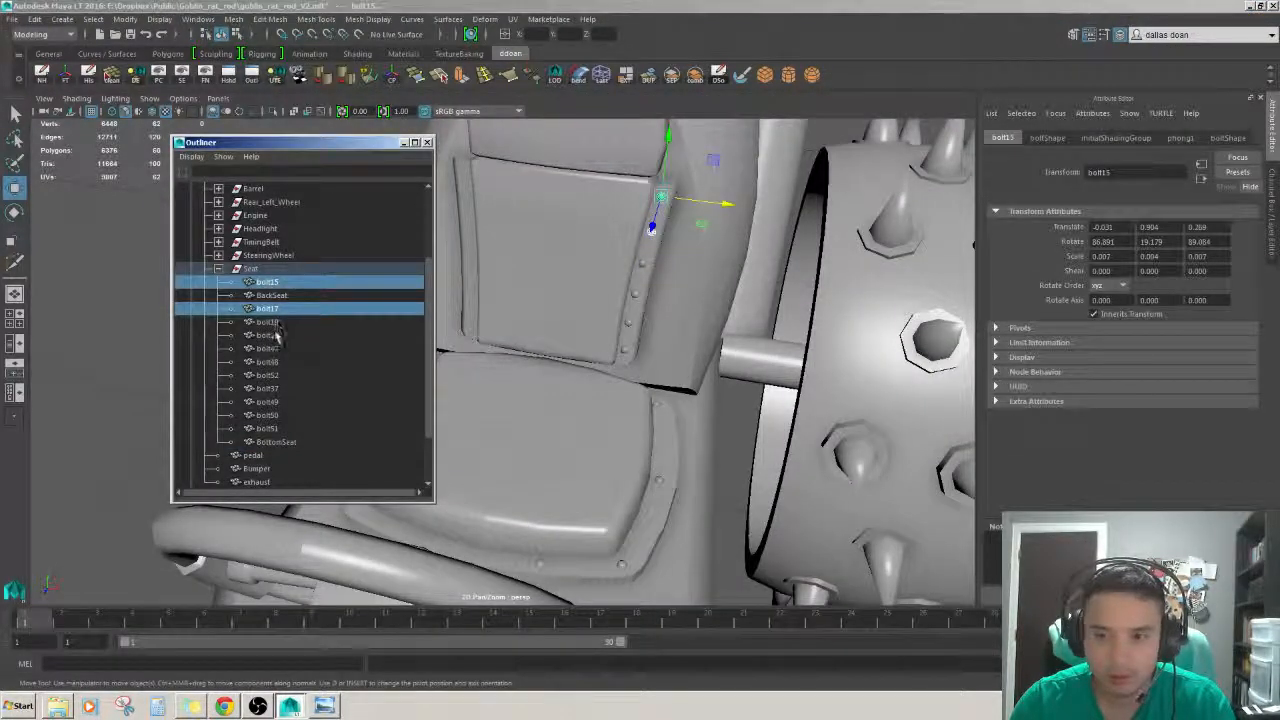
alt+right_drag(680, 450, 530, 455)
alt+drag(530, 455, 680, 388)
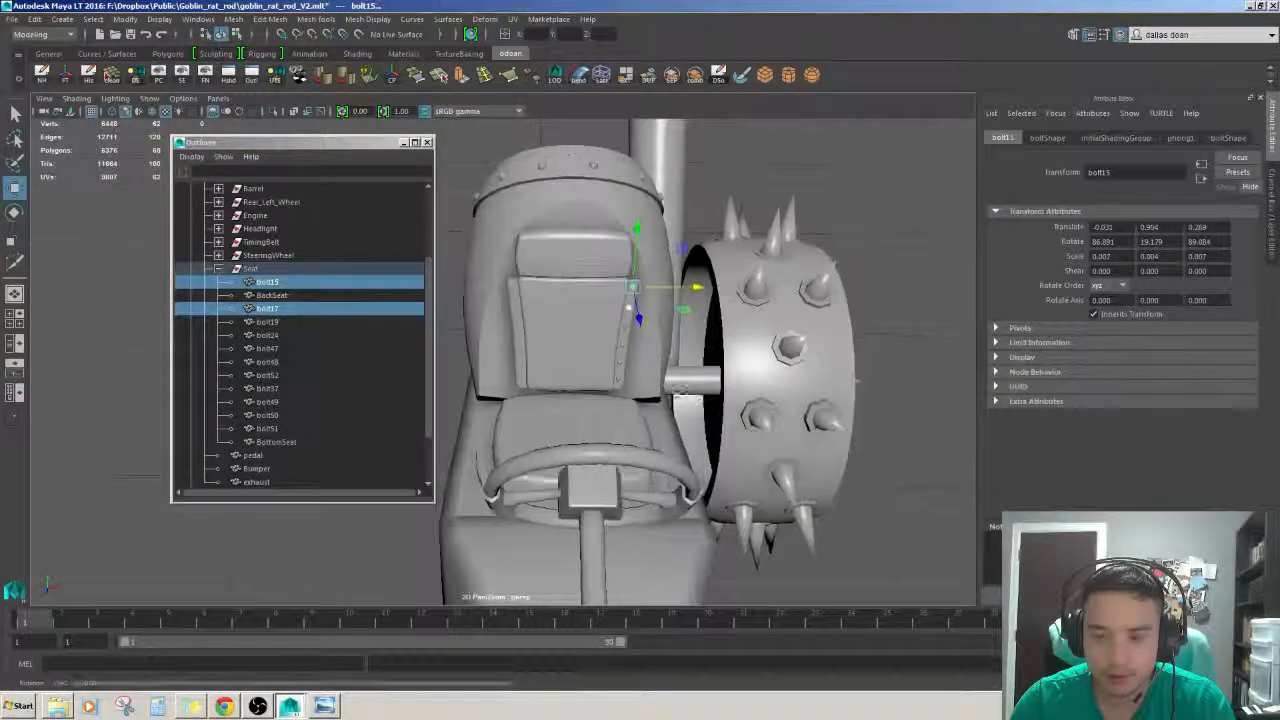
- Move the Outliner window aside and deselect the two bolts
drag(336, 143, 213, 214)
mouse_move(590, 390)
alt+mouse_down()
mouse_move(460, 350)
mouse_move(595, 400)
alt+mouse_up()
click(460, 340)
alt+right_drag(595, 400, 520, 400)
alt+drag(600, 390, 548, 422)
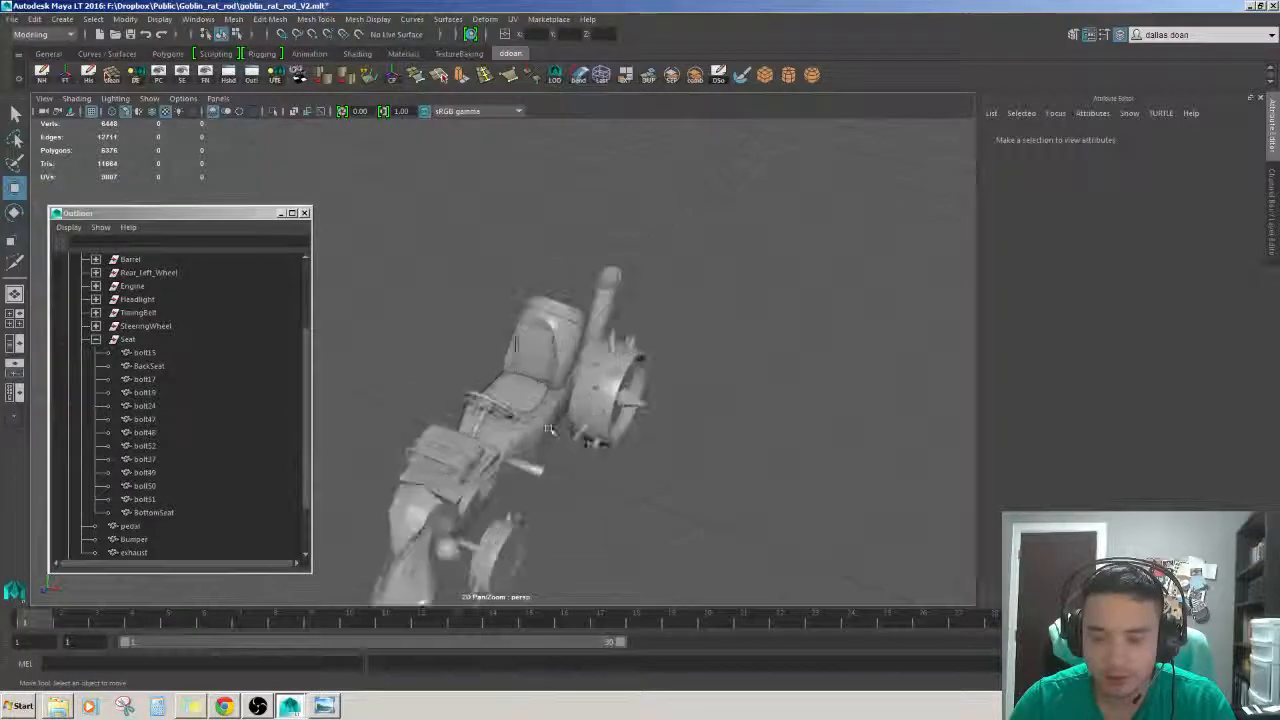
- Select the BottomSeat mesh
alt+right_drag(549, 428, 640, 428)
alt+drag(575, 410, 626, 469)
alt+right_drag(626, 469, 660, 480)
alt+middle_drag(643, 489, 612, 440)
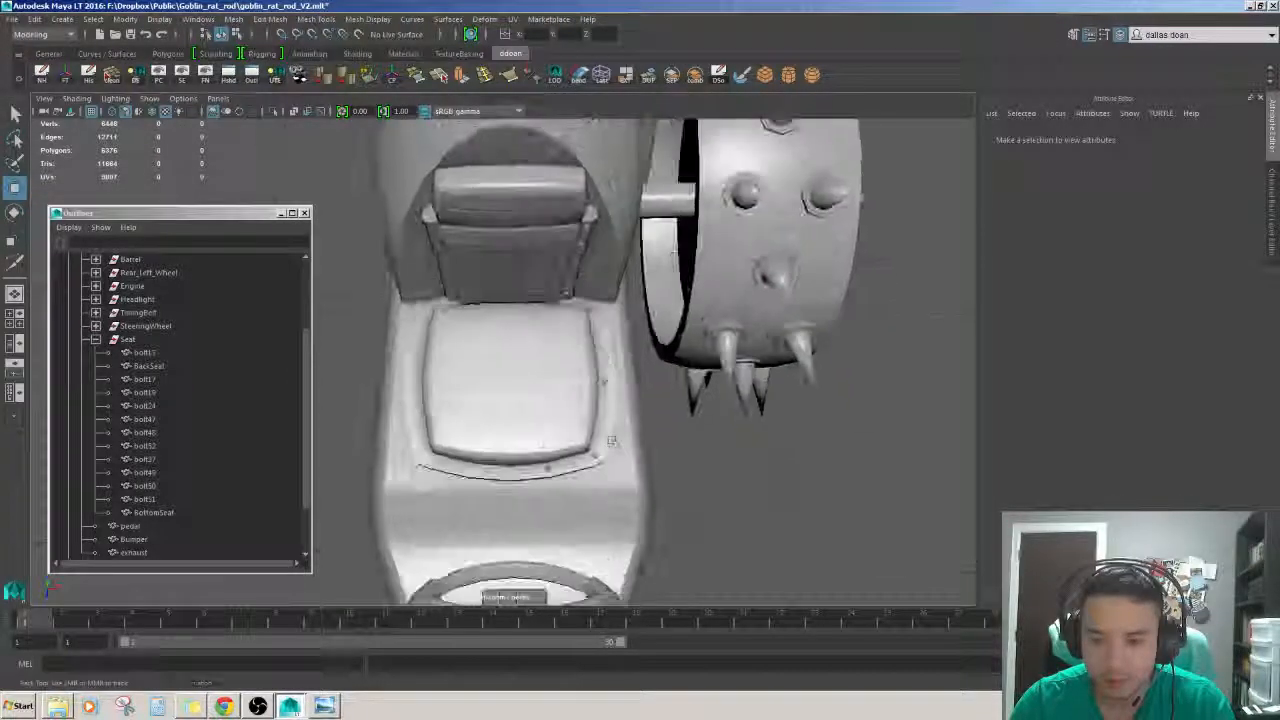
click(550, 469)
alt+right_drag(552, 470, 609, 457)
alt+drag(609, 457, 634, 434)
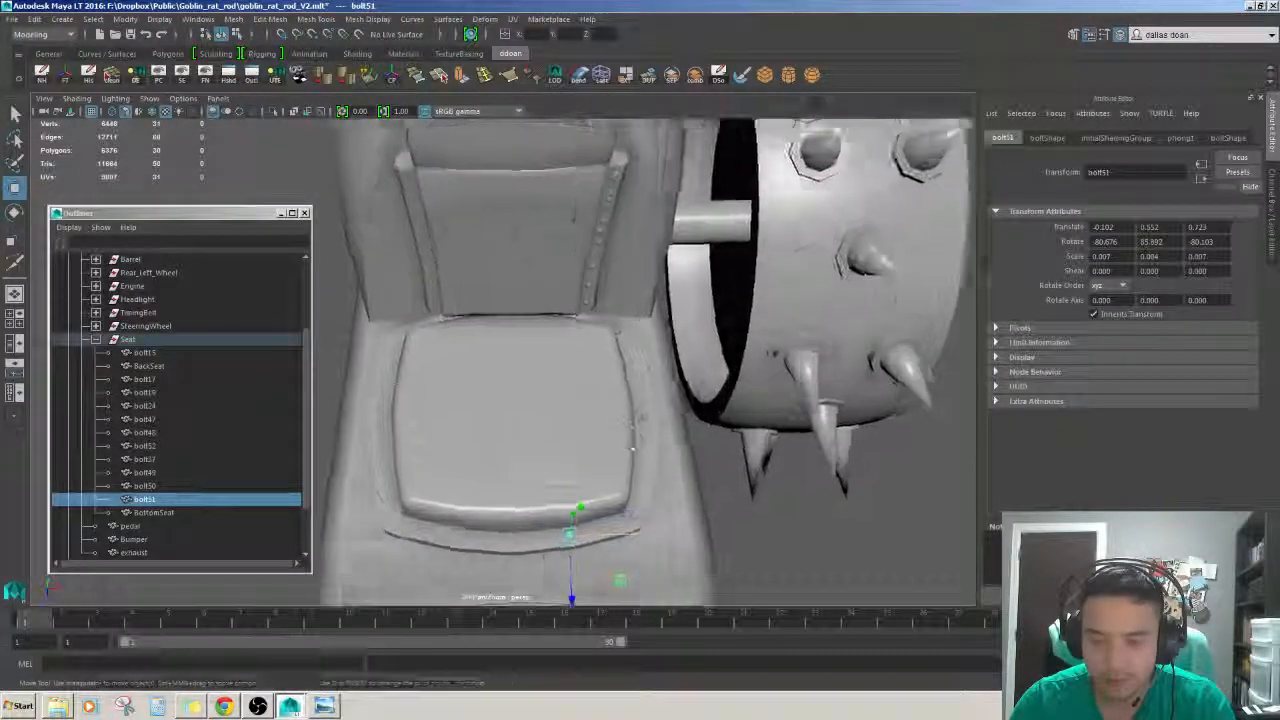
alt+right_drag(634, 434, 600, 455)
alt+middle_drag(600, 390, 590, 421)
click(590, 421)
alt+drag(588, 420, 610, 386)
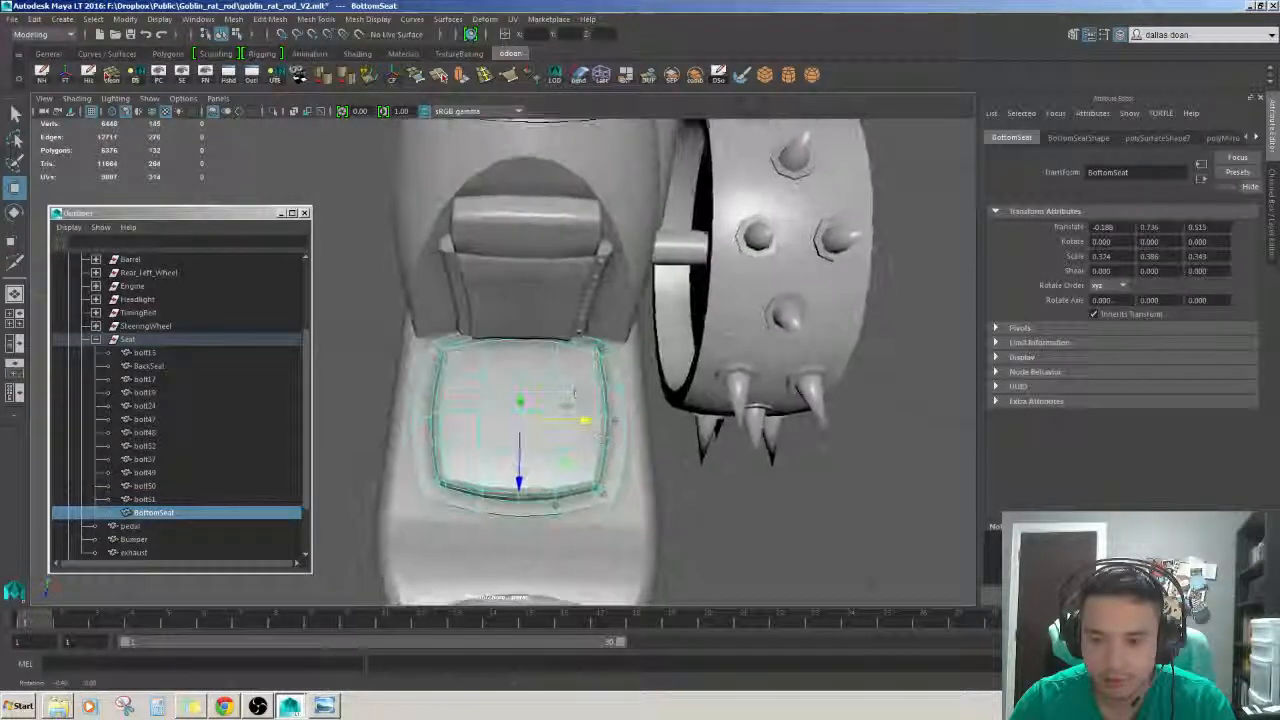
- Minimize the Outliner and make BottomSeat the live surface in the top view
key(space)
key(space)
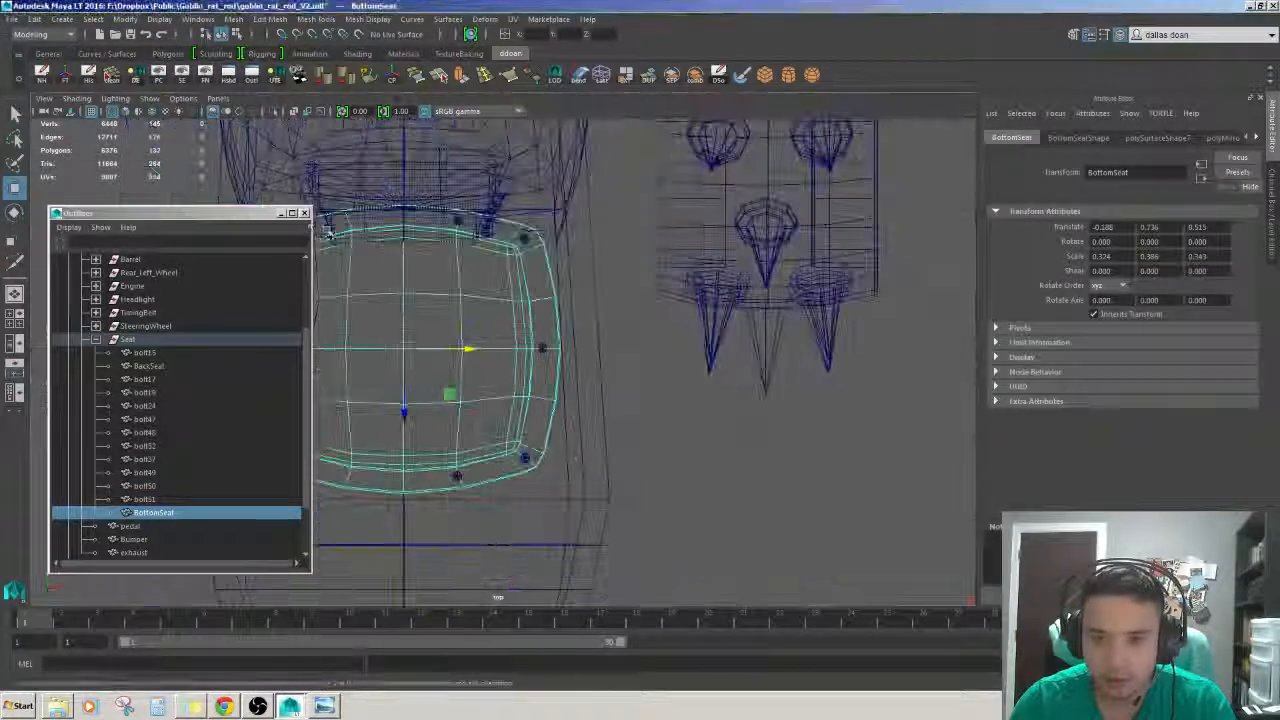
click(281, 213)
mouse_move(497, 308)
alt+middle_down()
mouse_move(563, 332)
mouse_move(518, 312)
alt+middle_up()
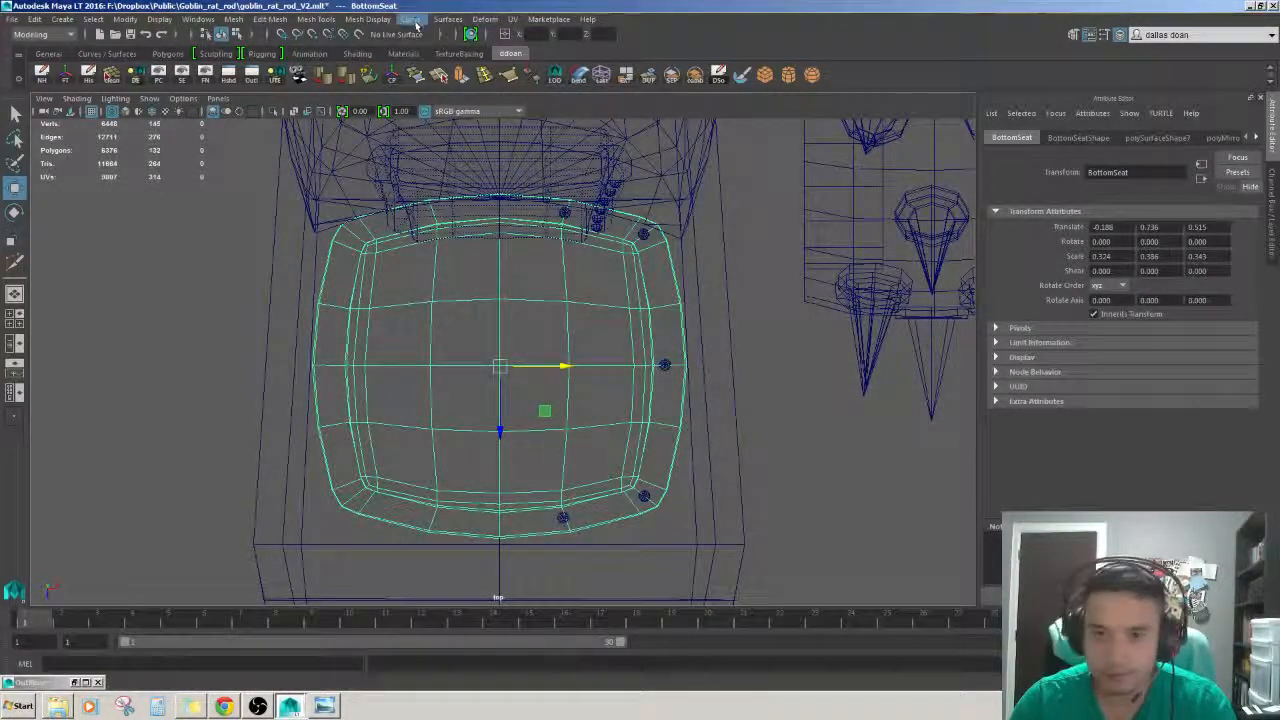
click(359, 34)
- Duplicate the bottom seat's front bolt and place five copies around the bare half of the rim, matching the existing bolts
click(564, 515)
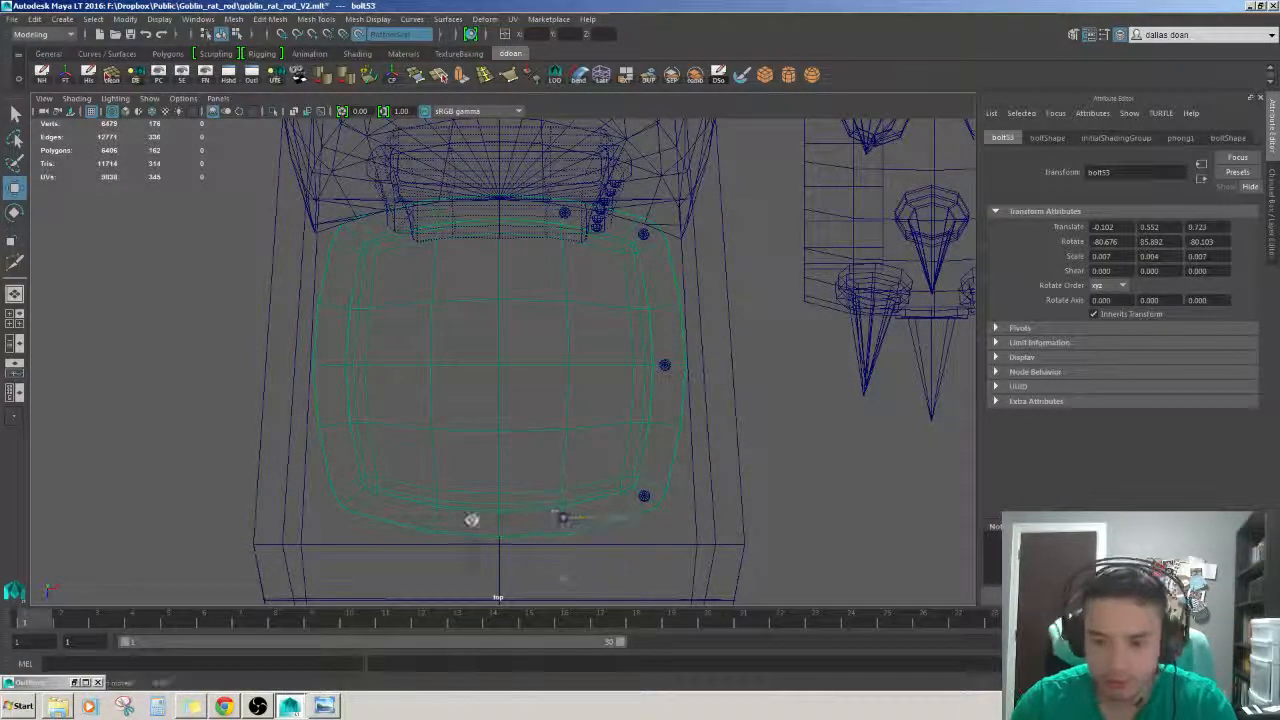
alt+middle_drag(489, 407, 614, 407)
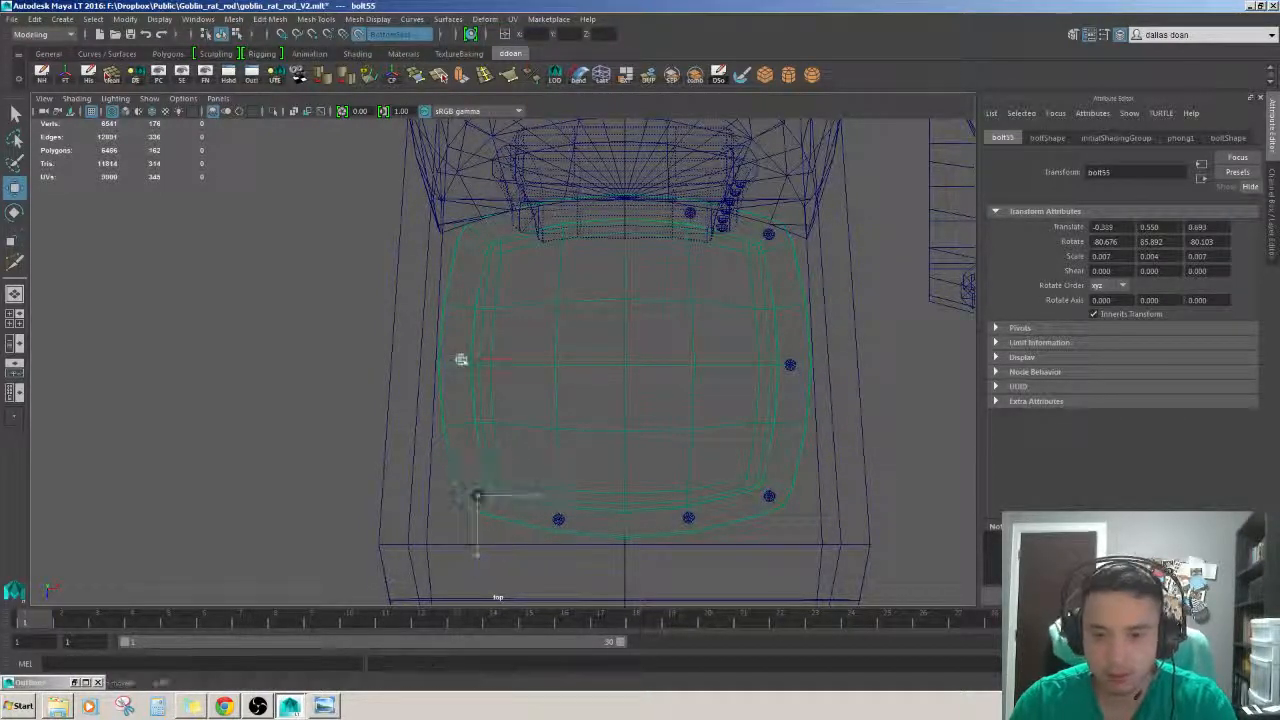
alt+middle_drag(550, 277, 563, 323)
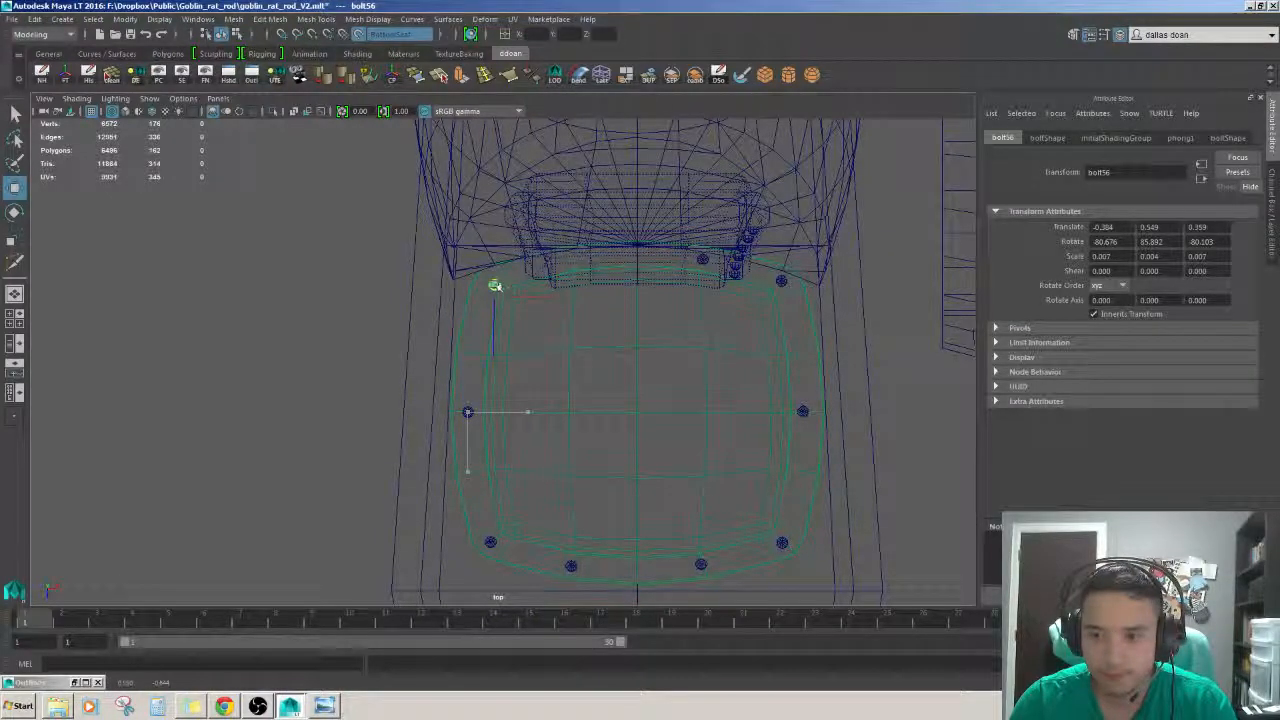
alt+middle_drag(557, 290, 549, 312)
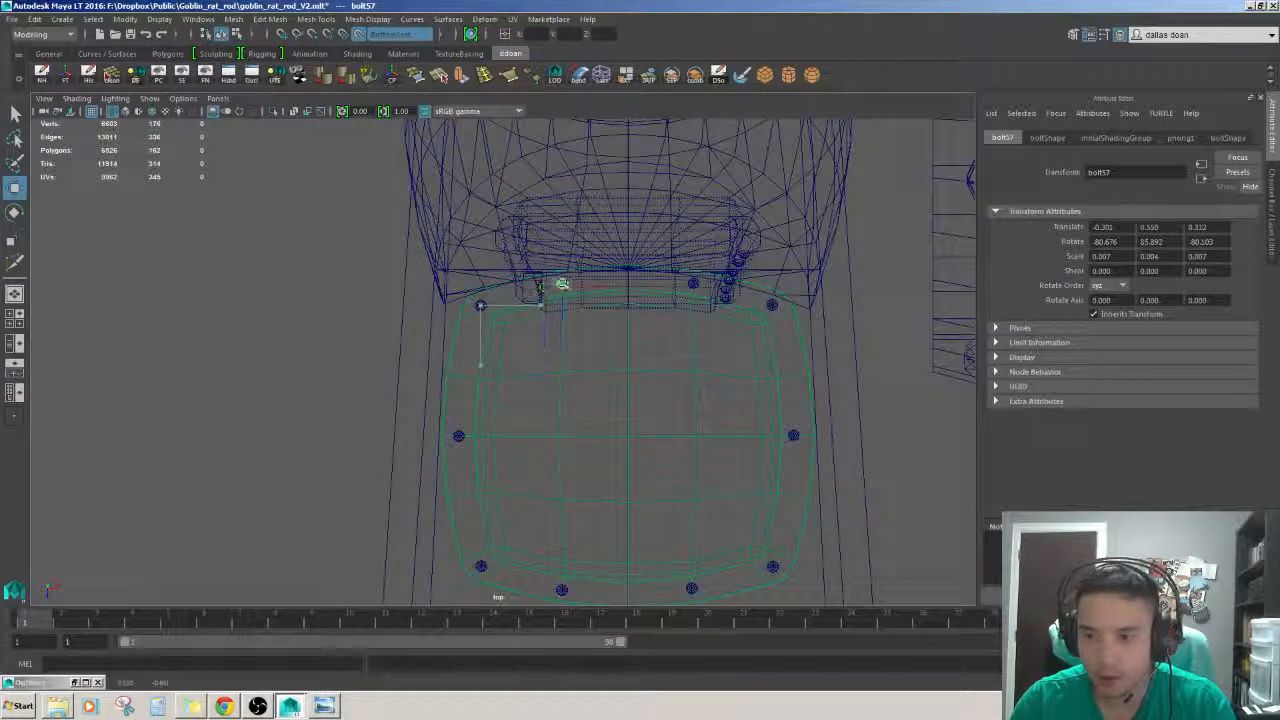
alt+middle_drag(689, 392, 634, 313)
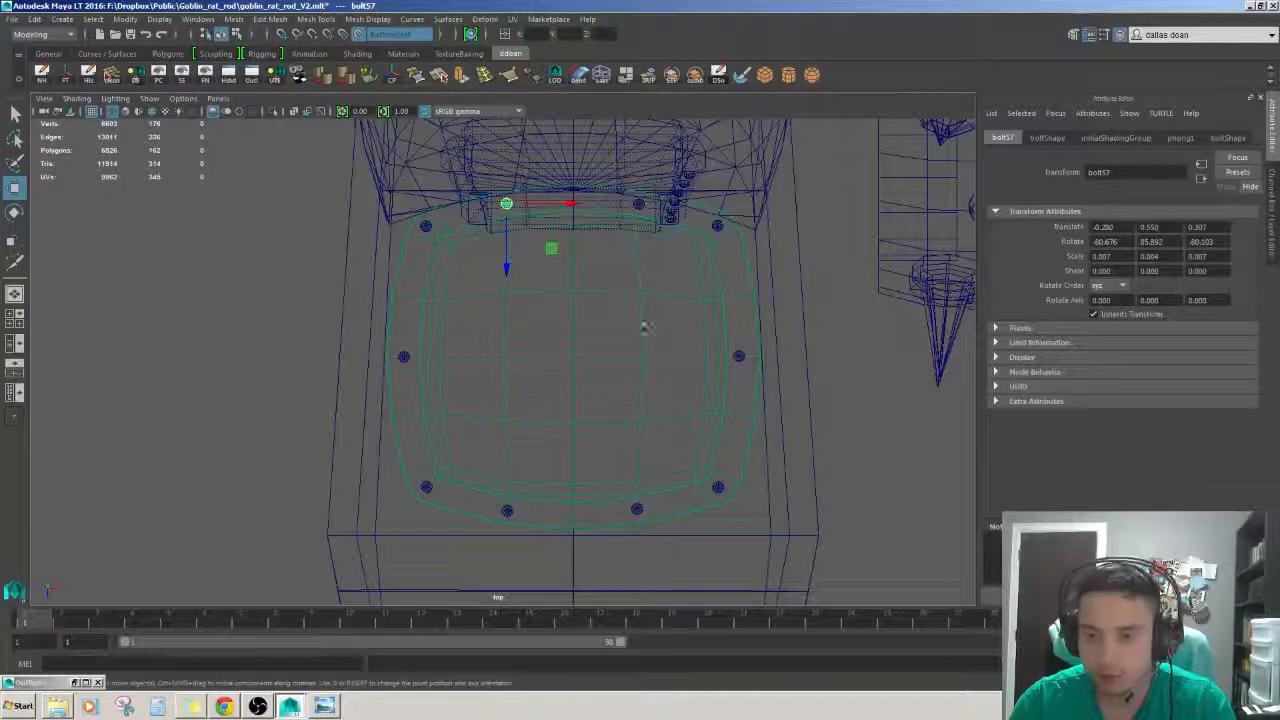
- Select the new bottom-seat bolts in the perspective view and raise them slightly above the rim, then clear the selection
key(space)
key(space)
alt+drag(774, 280, 935, 325)
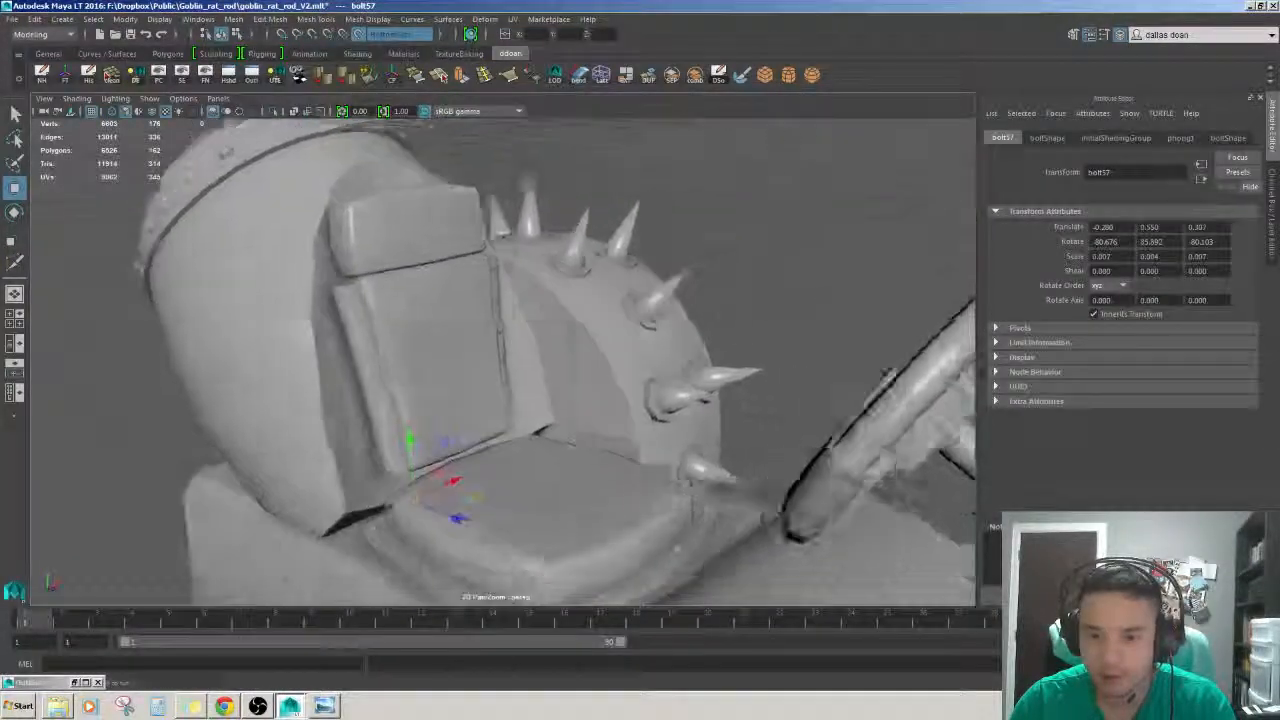
alt+middle_drag(742, 470, 765, 374)
click(740, 449)
alt+drag(740, 449, 686, 505)
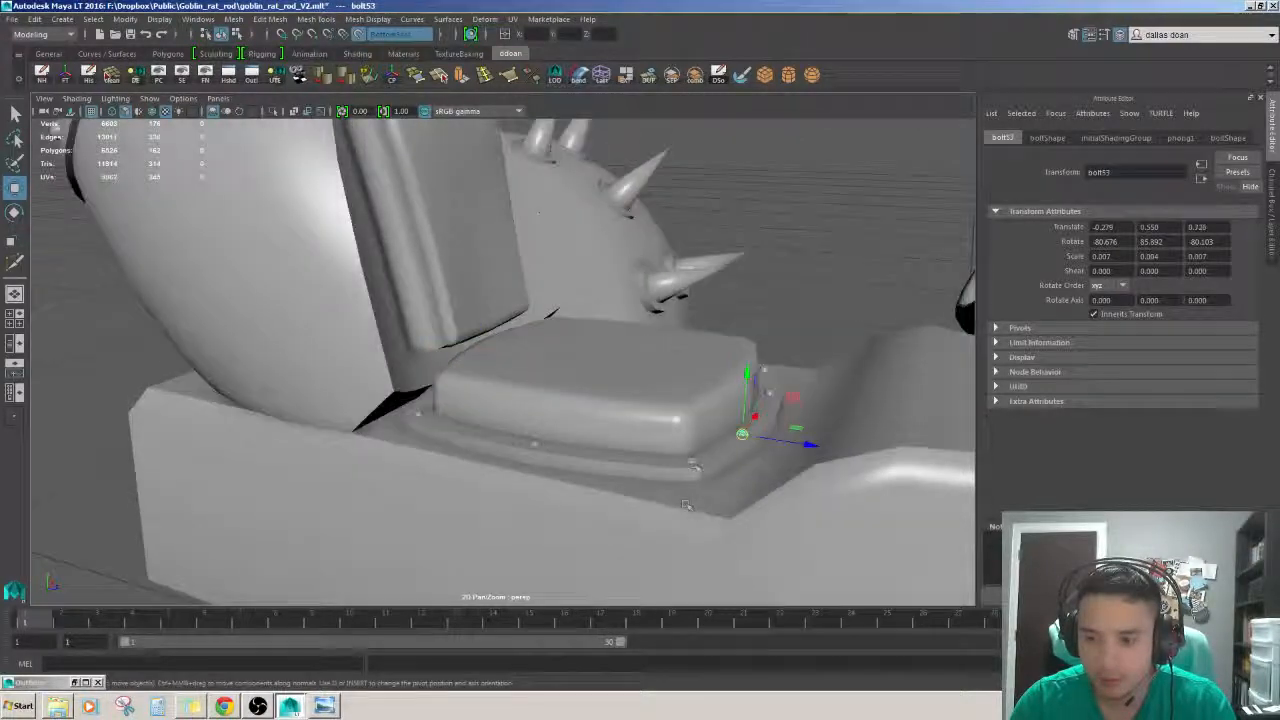
shift+click(705, 444)
alt+drag(705, 444, 737, 455)
shift+click(615, 432)
scroll(609, 455, up, 6)
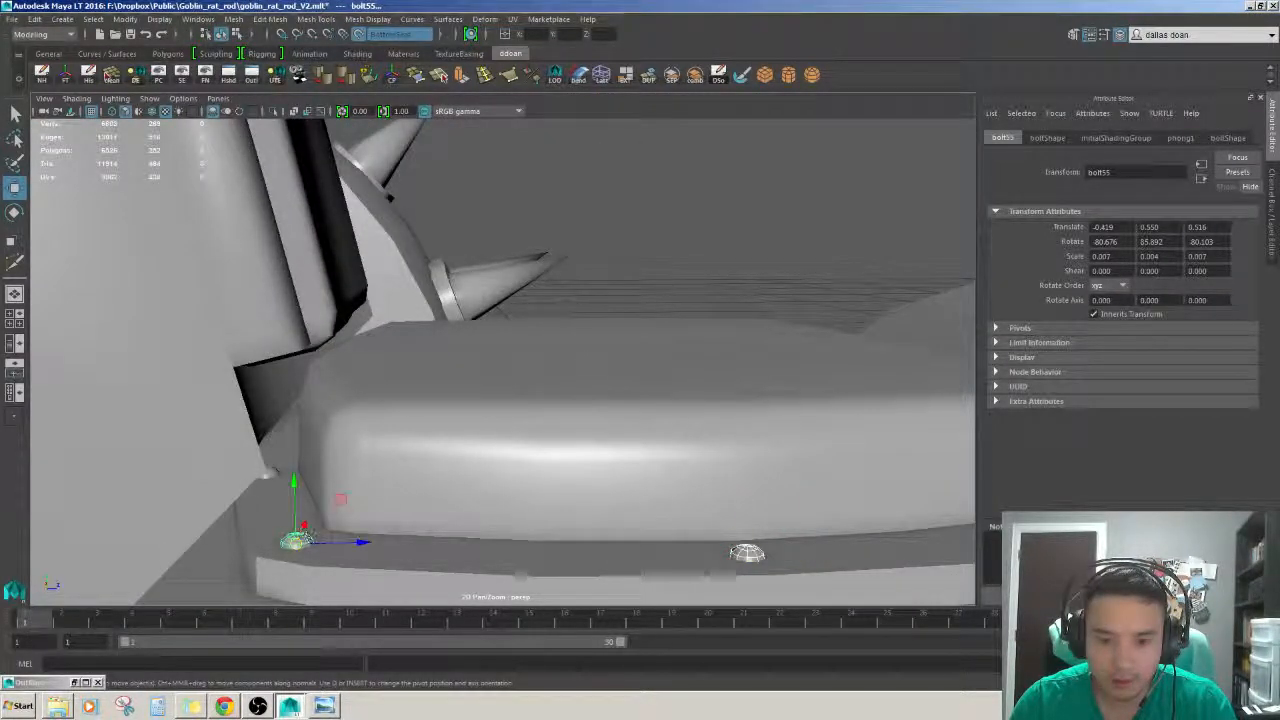
shift+click(270, 472)
alt+drag(272, 470, 298, 458)
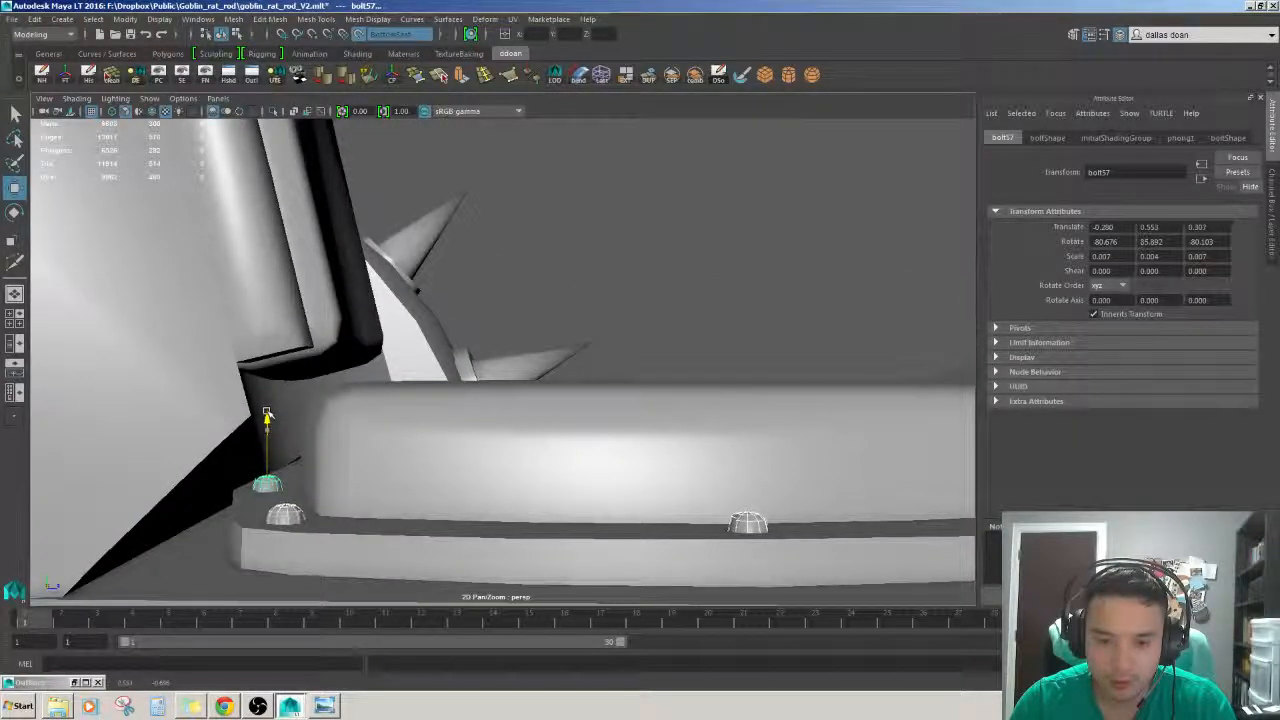
scroll(268, 413, down, 6)
alt+drag(268, 413, 150, 436)
click(380, 366)
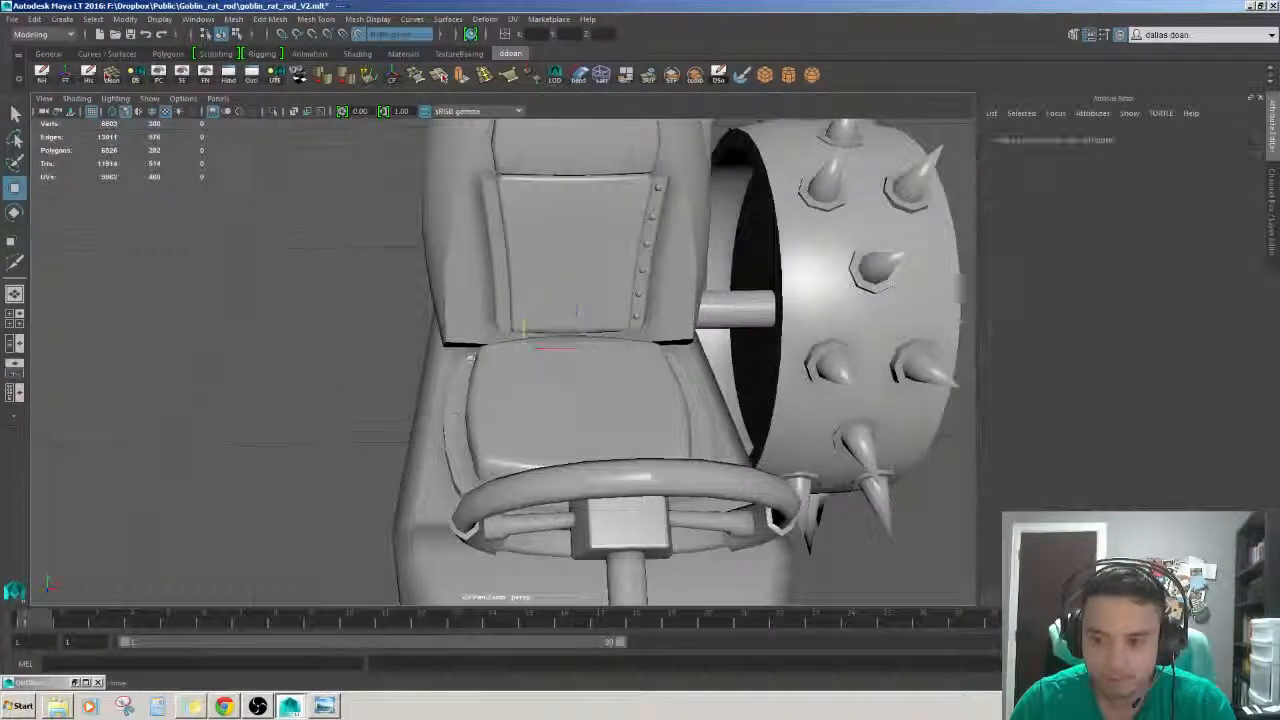
- Duplicate the six bolts on the back seat's strip and move the copies along X to the opposite side of the backrest
alt+drag(400, 366, 480, 360)
click(590, 310)
scroll(590, 330, up, 5)
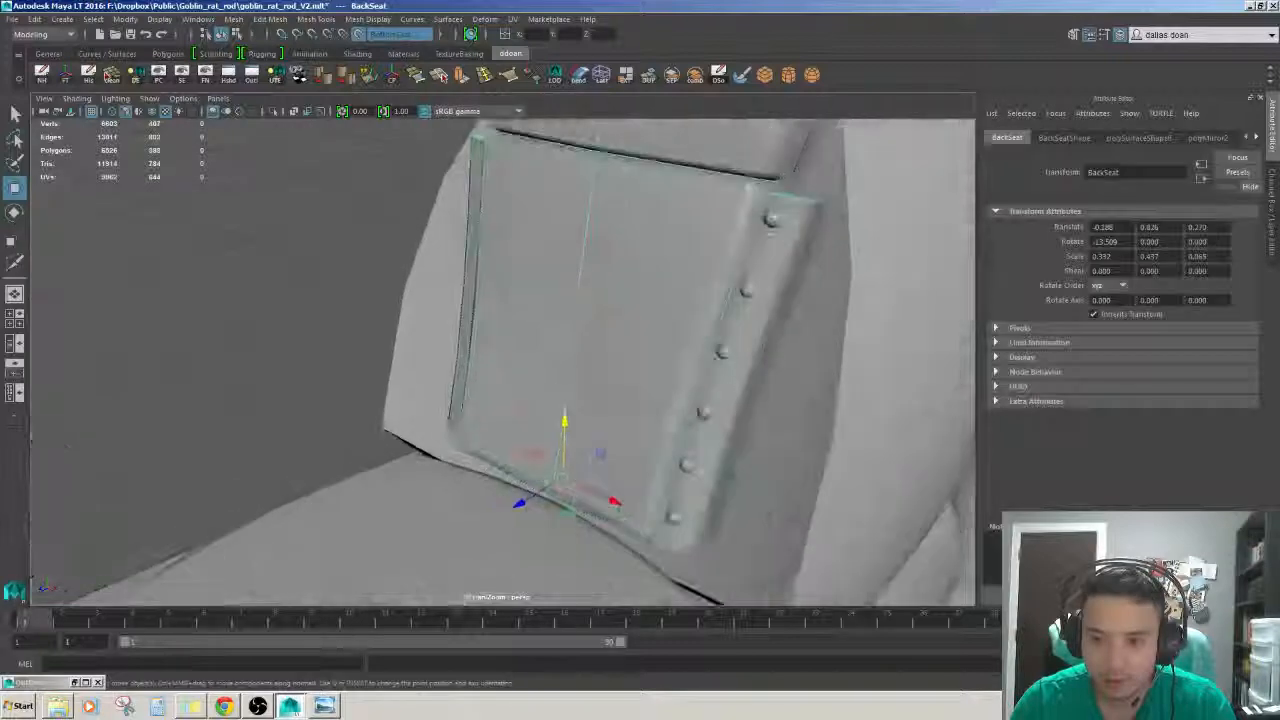
alt+drag(590, 330, 680, 330)
click(629, 222)
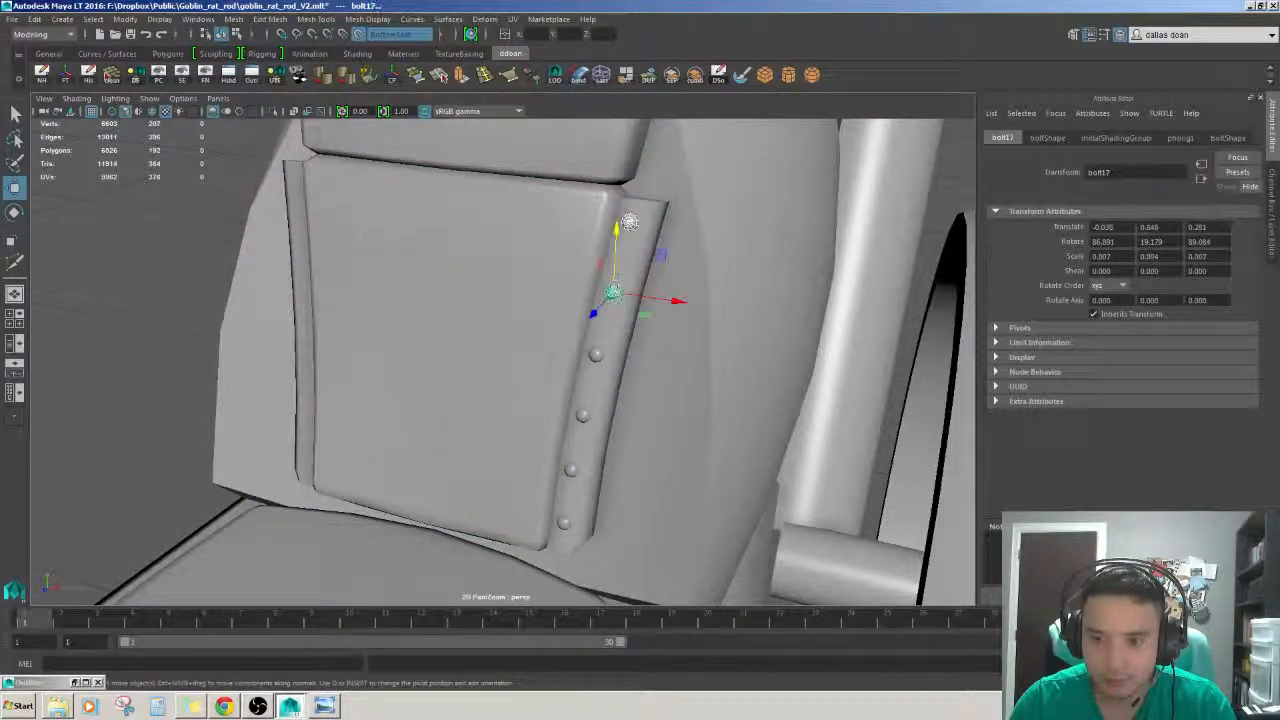
click(568, 523)
scroll(568, 523, down, 3)
alt+drag(568, 523, 530, 400)
key(space)
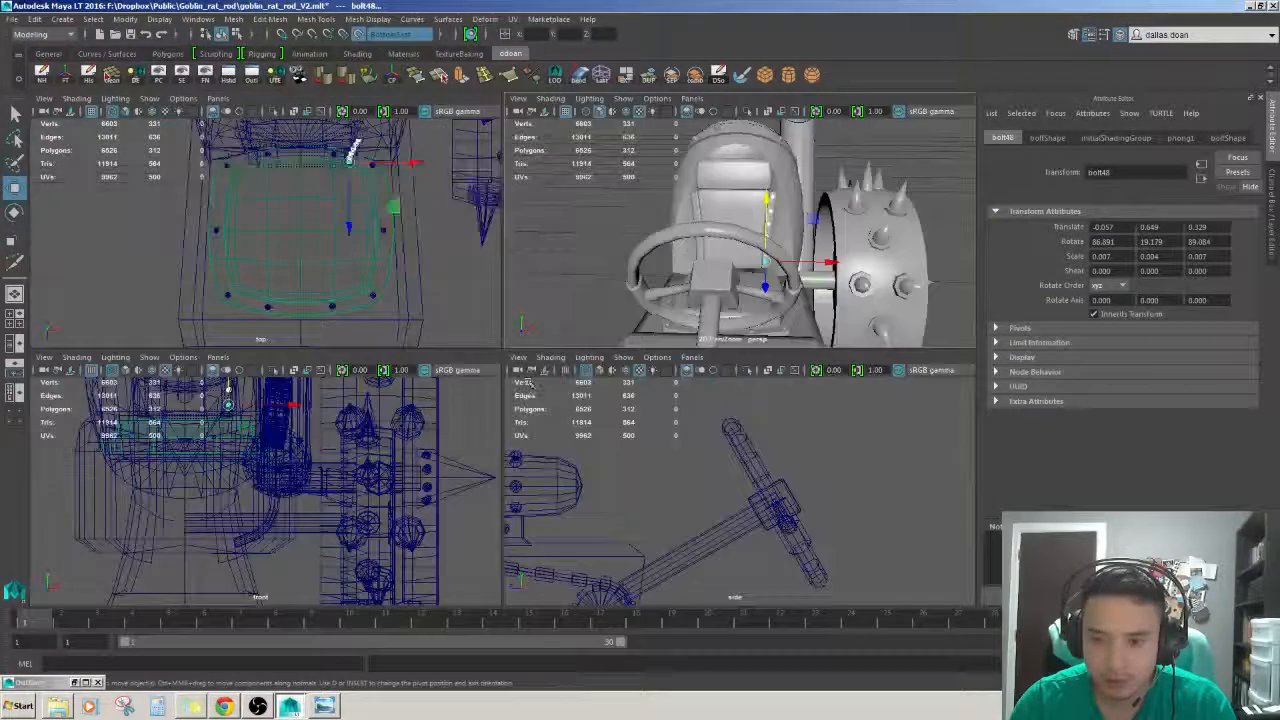
scroll(712, 502, down, 5)
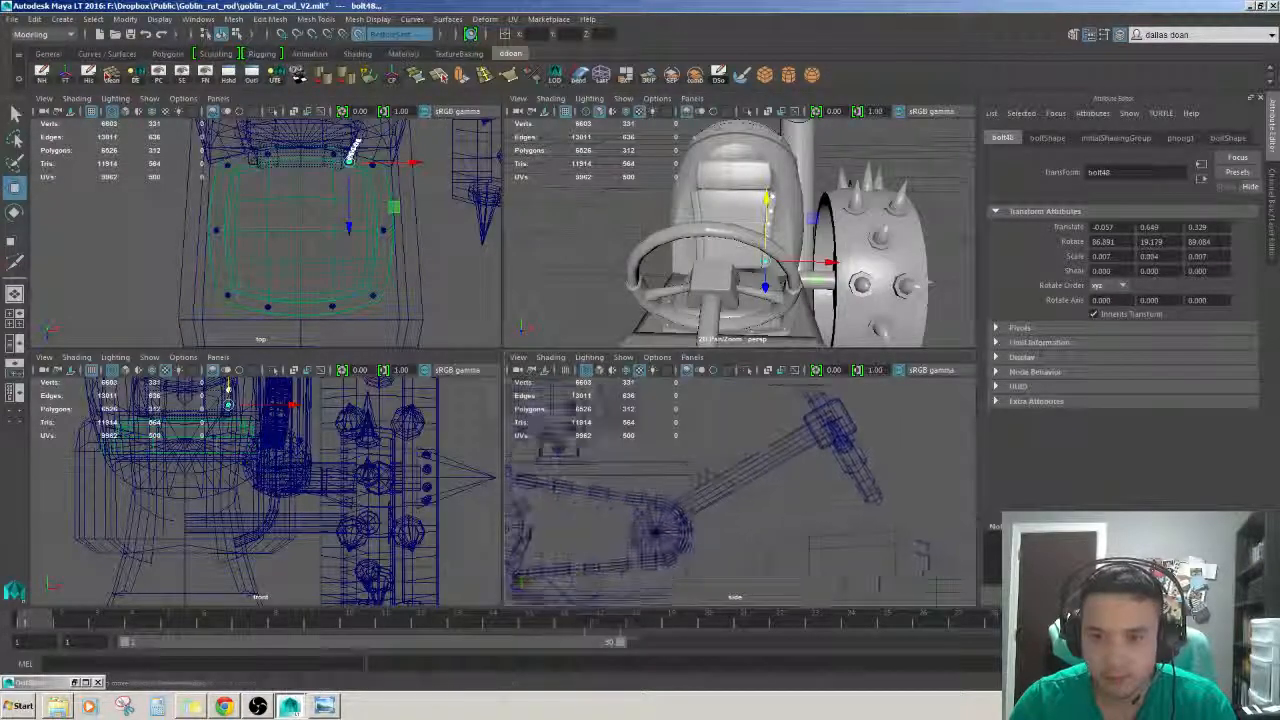
scroll(300, 480, up, 3)
alt+middle_drag(328, 450, 309, 525)
alt+middle_drag(750, 220, 723, 278)
scroll(679, 238, up, 6)
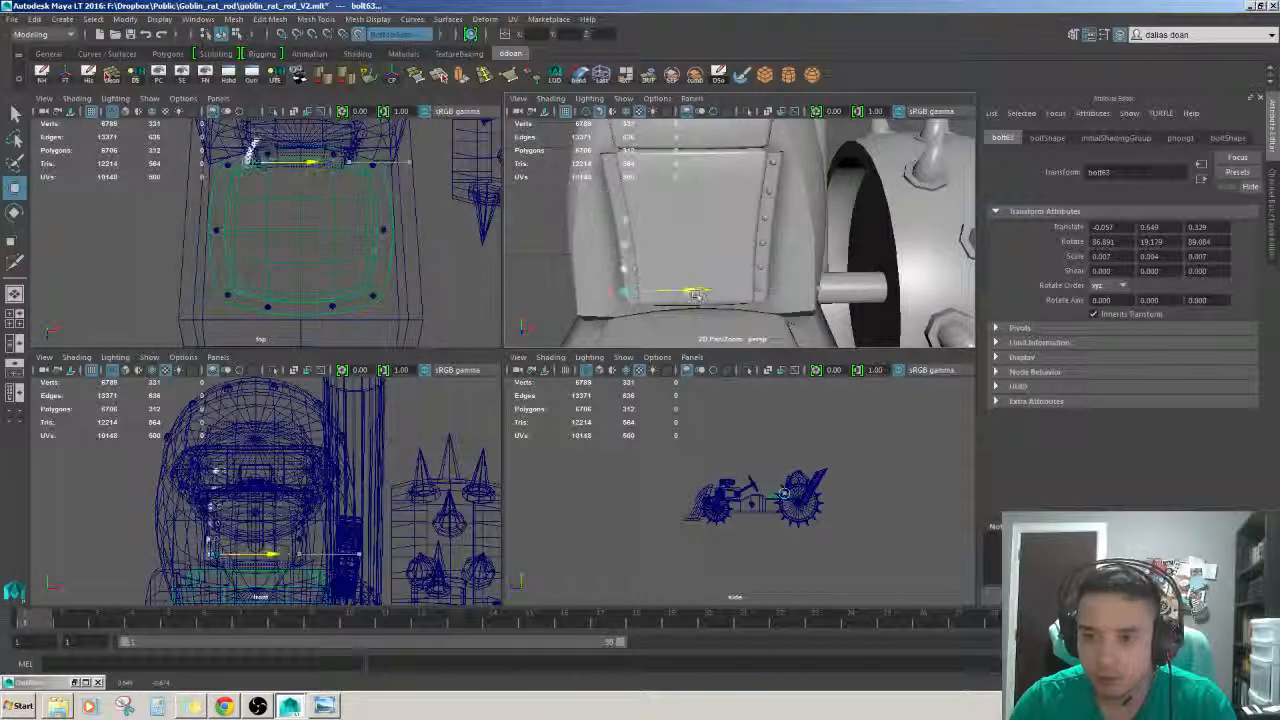
alt+middle_drag(678, 298, 731, 306)
scroll(731, 306, up, 3)
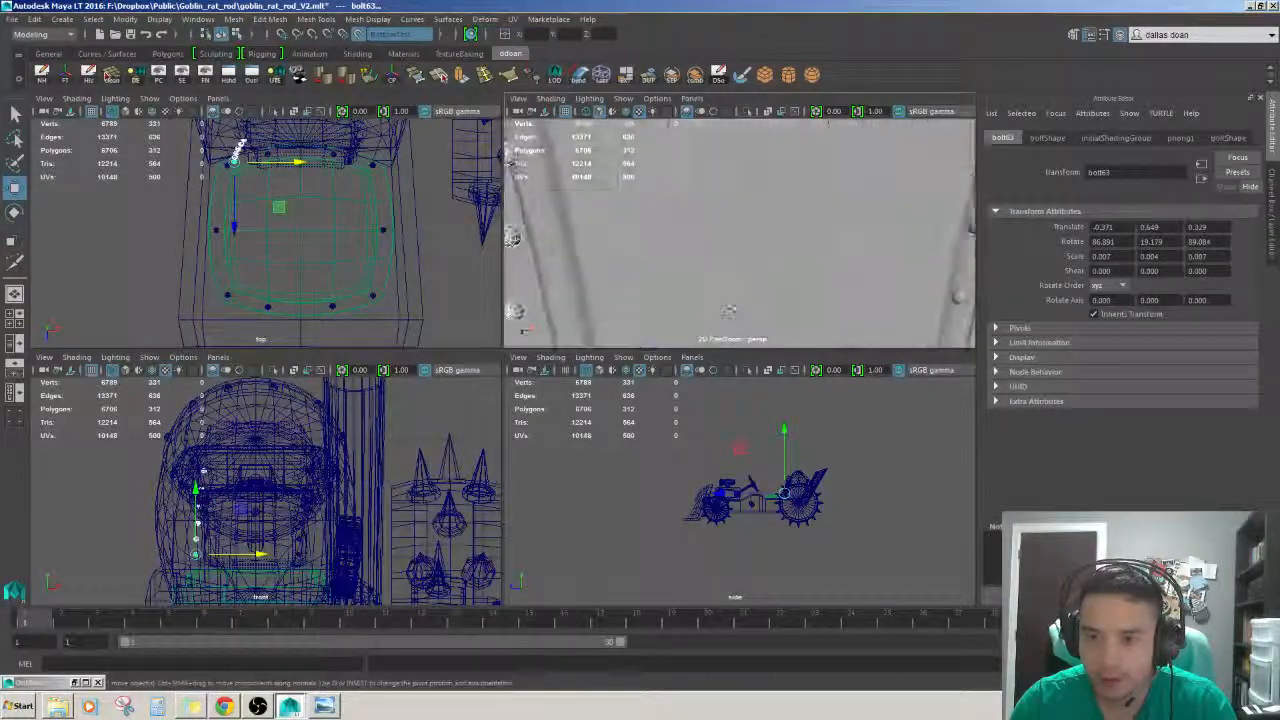
- Release BottomSeat as the live surface and maximize the perspective view on the copied back-seat bolts
scroll(731, 306, down, 3)
key(Up)
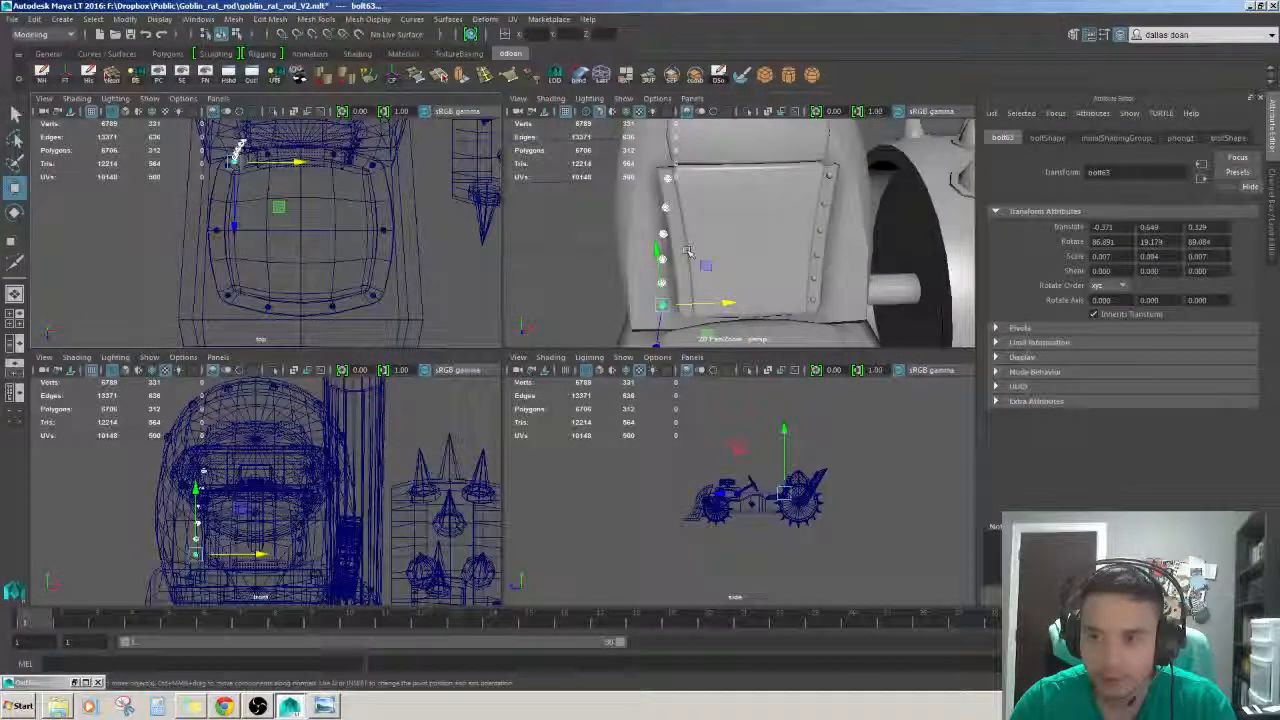
key(f)
scroll(729, 217, down, 5)
key(space)
alt+drag(729, 217, 785, 212)
- Slide the copied back-seat bolts one by one along X onto the opposite strip, down to the lowest bolt
click(441, 251)
alt+drag(462, 261, 576, 318)
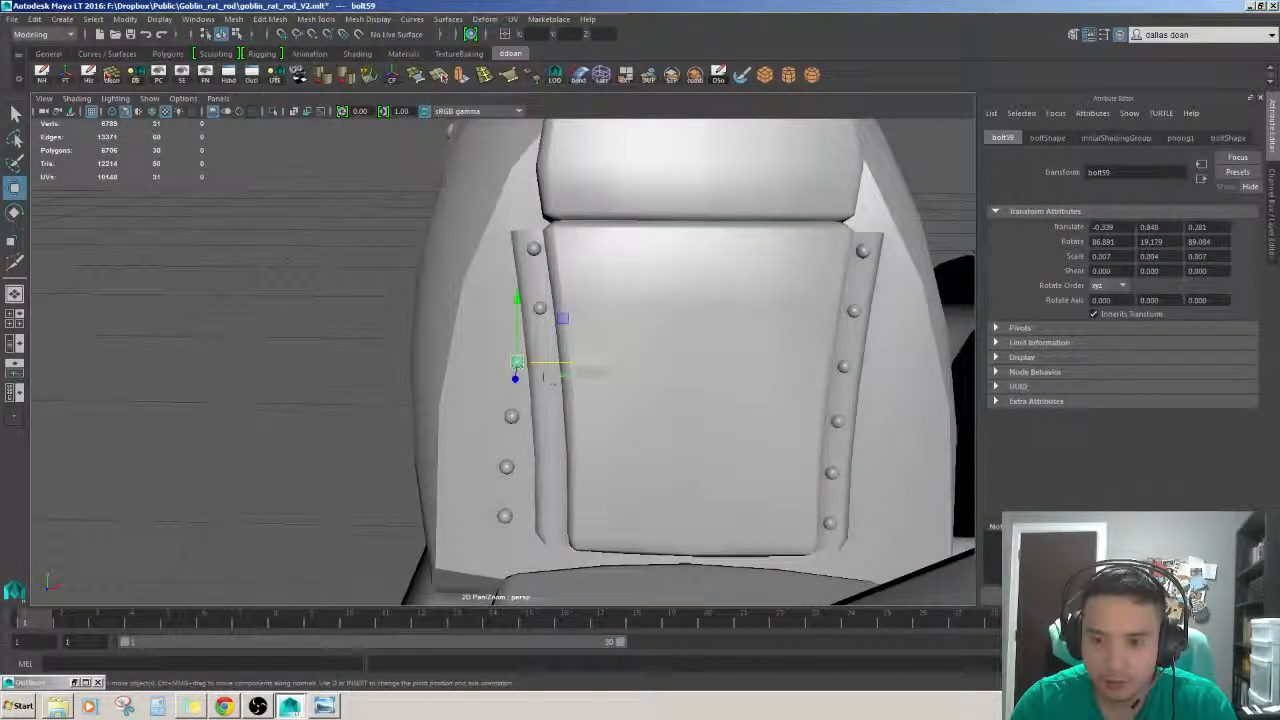
alt+drag(597, 360, 572, 395)
click(523, 403)
scroll(573, 391, down, 3)
scroll(574, 368, down, 4)
scroll(566, 390, up, 5)
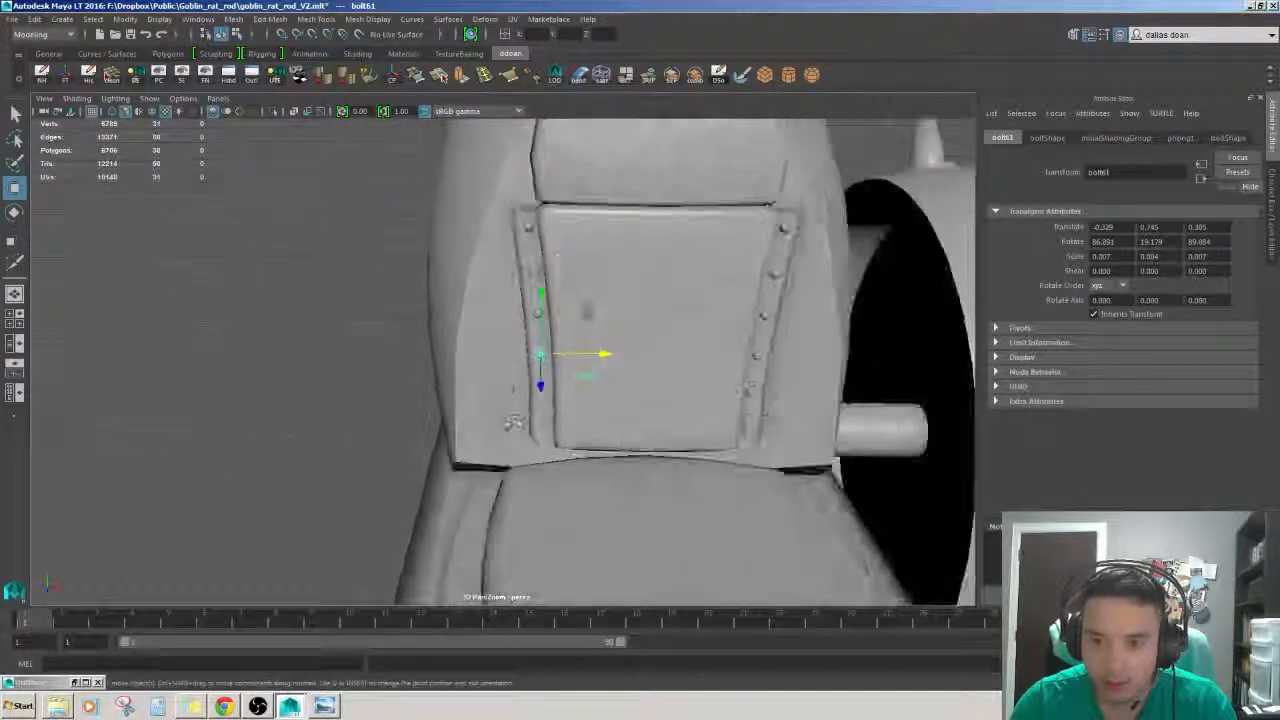
click(508, 394)
scroll(560, 420, up, 5)
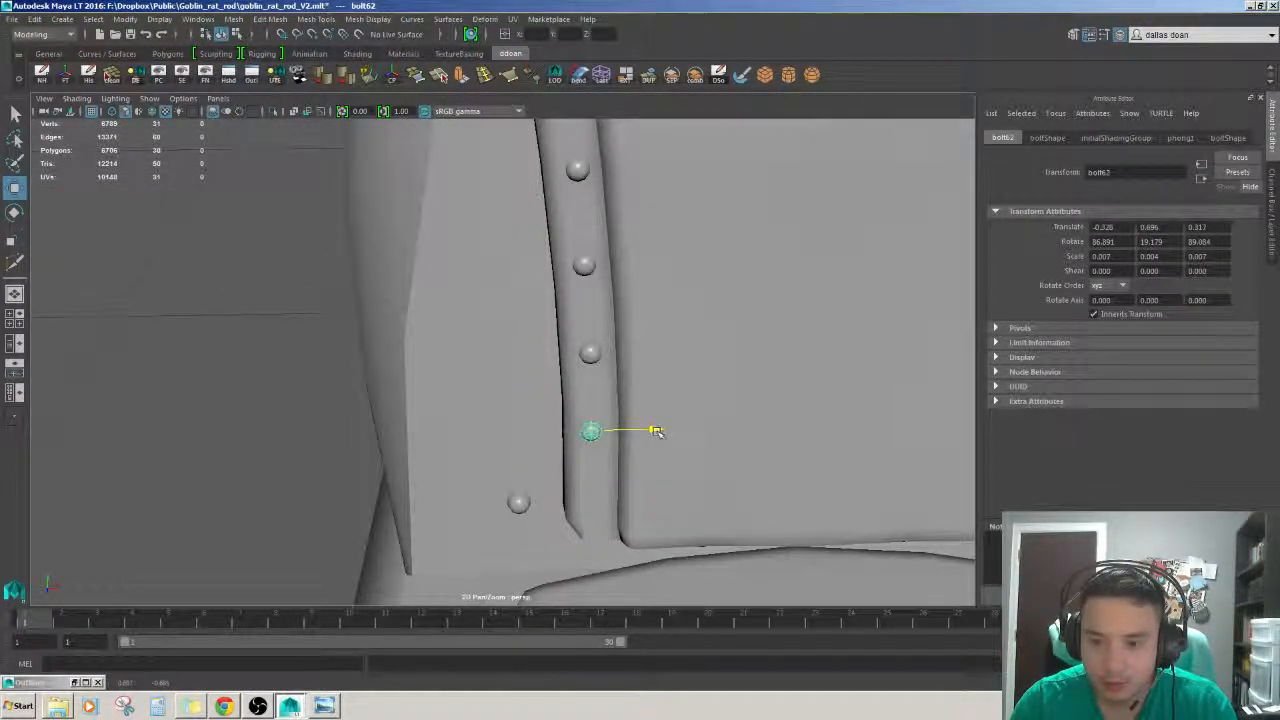
alt+drag(645, 449, 697, 393)
click(609, 449)
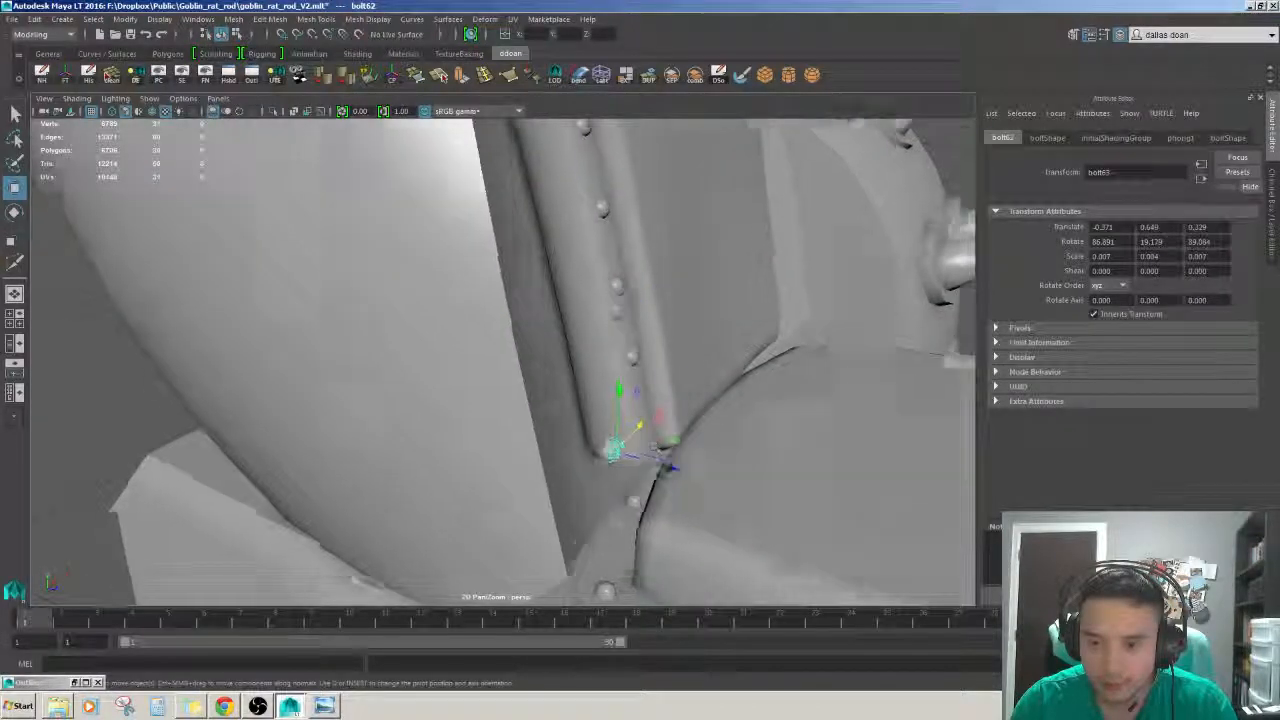
- Adjust the depth of the copied bolts one by one from bottom to top so they sit on the strip's surface
alt+drag(666, 460, 724, 423)
click(628, 356)
alt+drag(628, 356, 697, 394)
alt+drag(626, 300, 688, 409)
click(616, 323)
alt+drag(640, 372, 634, 391)
click(603, 334)
alt+drag(603, 334, 664, 375)
click(572, 292)
alt+drag(572, 292, 605, 325)
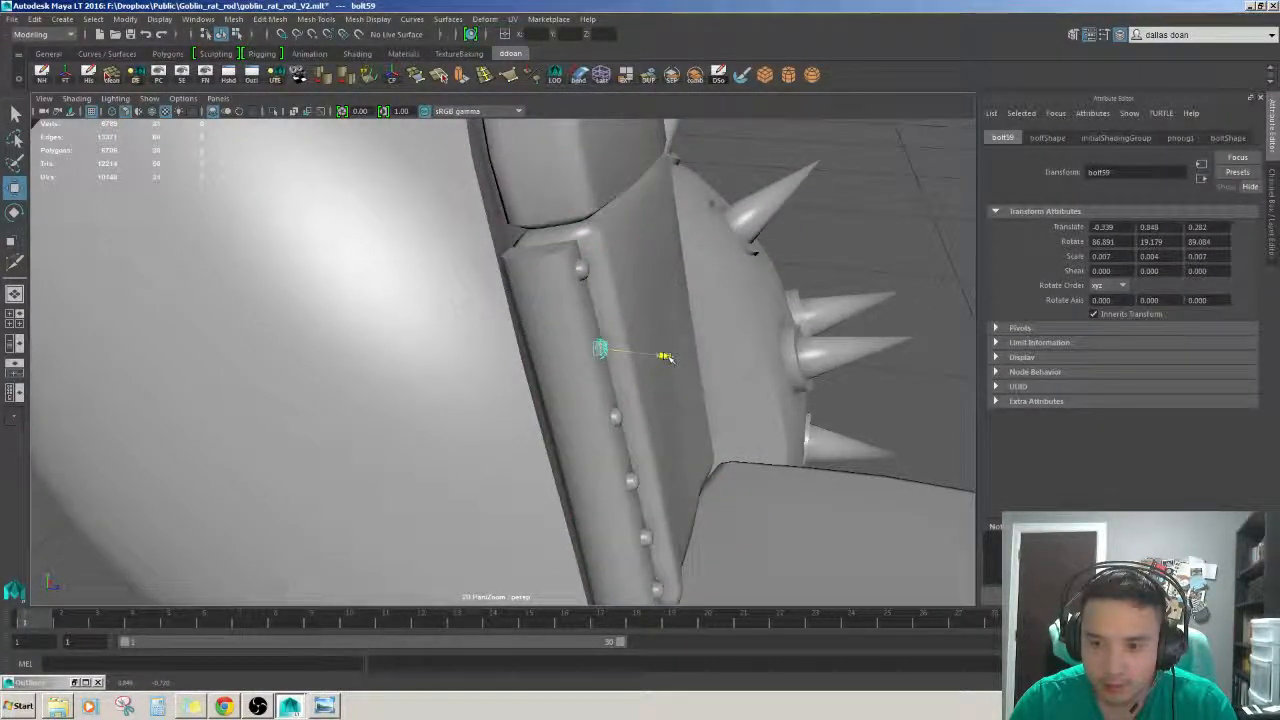
click(582, 269)
alt+drag(582, 269, 600, 262)
- Examine the whole rat rod's mesh and its wheels from several angles
scroll(600, 262, down, 4)
click(800, 205)
scroll(800, 205, down, 4)
alt+drag(800, 205, 641, 285)
alt+right_drag(641, 285, 531, 311)
key(ctrl+shift+a)
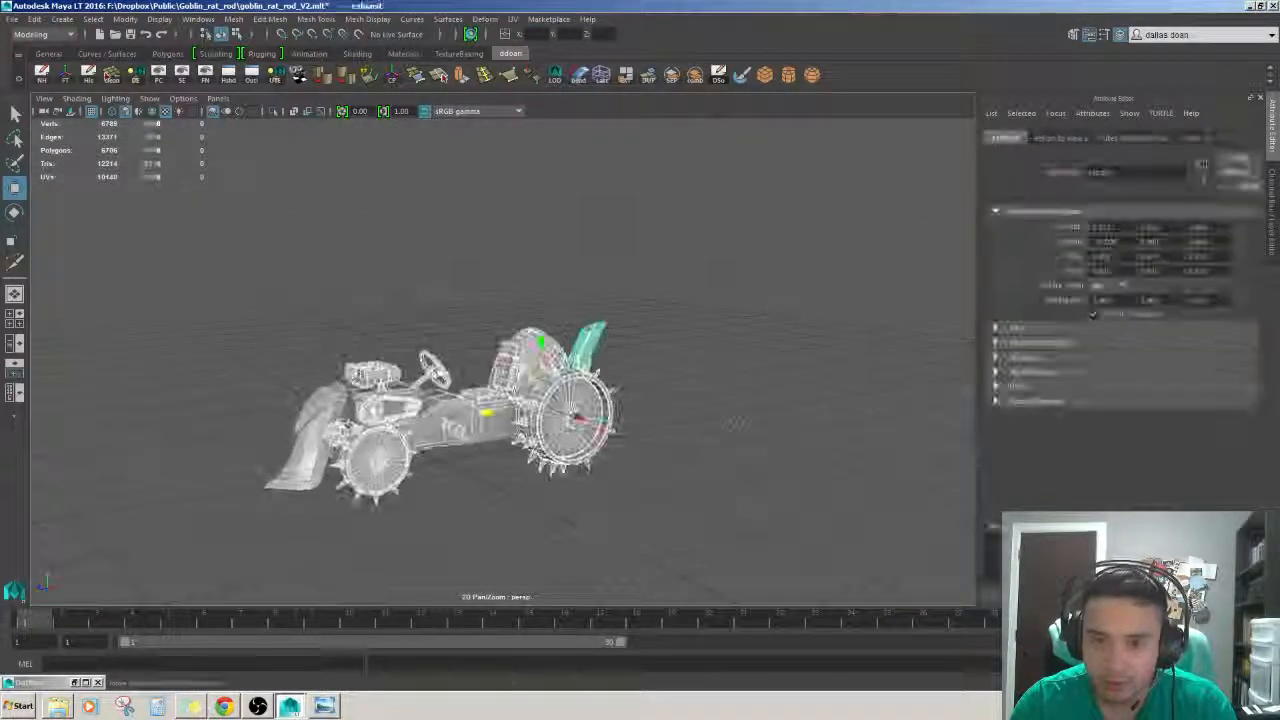
scroll(531, 311, up, 4)
scroll(455, 335, down, 3)
click(455, 335)
click(610, 405)
alt+drag(455, 335, 715, 365)
key(f)
click(728, 364)
scroll(571, 371, up, 4)
scroll(557, 371, down, 5)
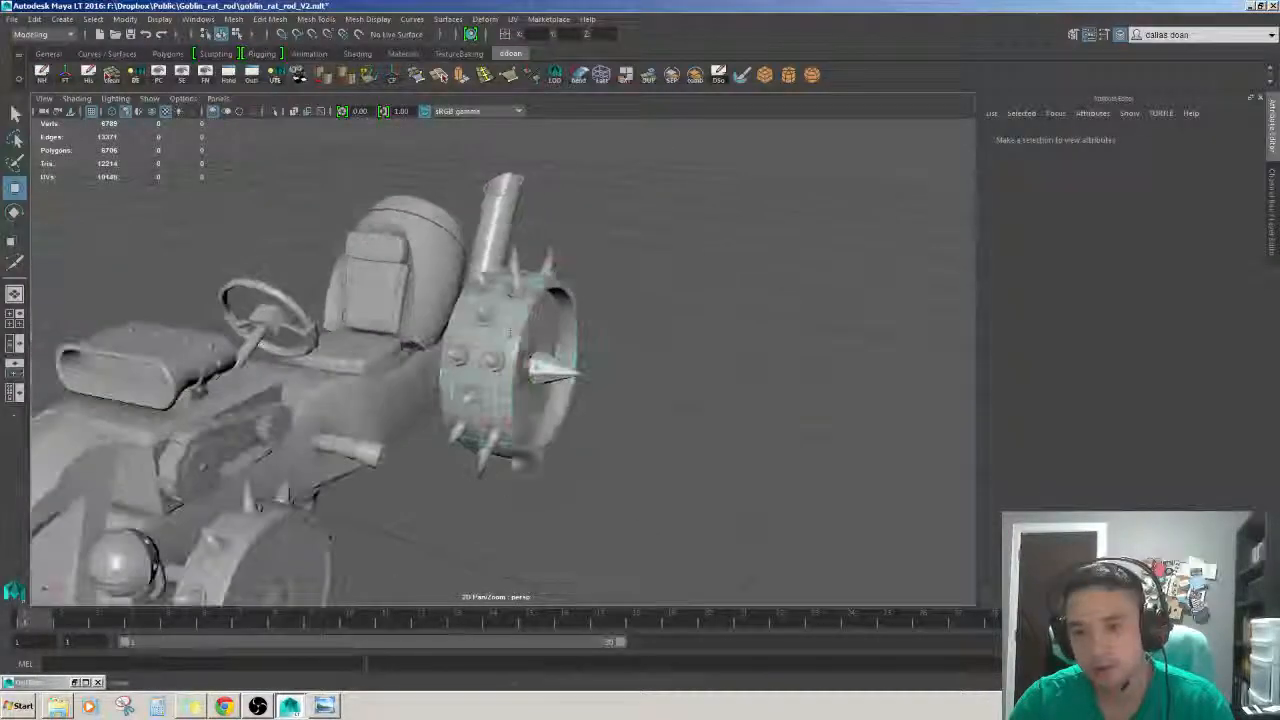
- Delete two edge loops around the rim of the spiked rear wheel, pCylinder1, and return to object mode with nothing selected
click(563, 362)
key(f)
scroll(563, 362, up, 3)
alt+drag(563, 362, 486, 394)
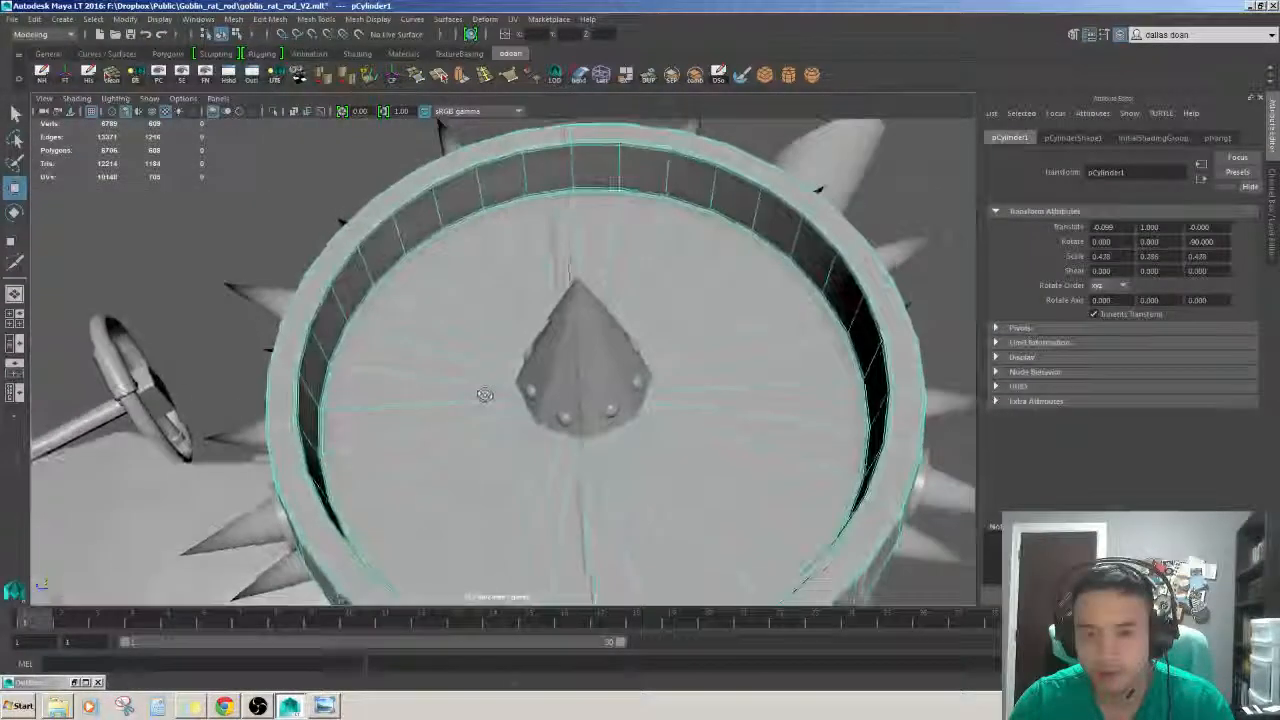
right_drag(357, 273, 352, 250)
double_click(352, 254)
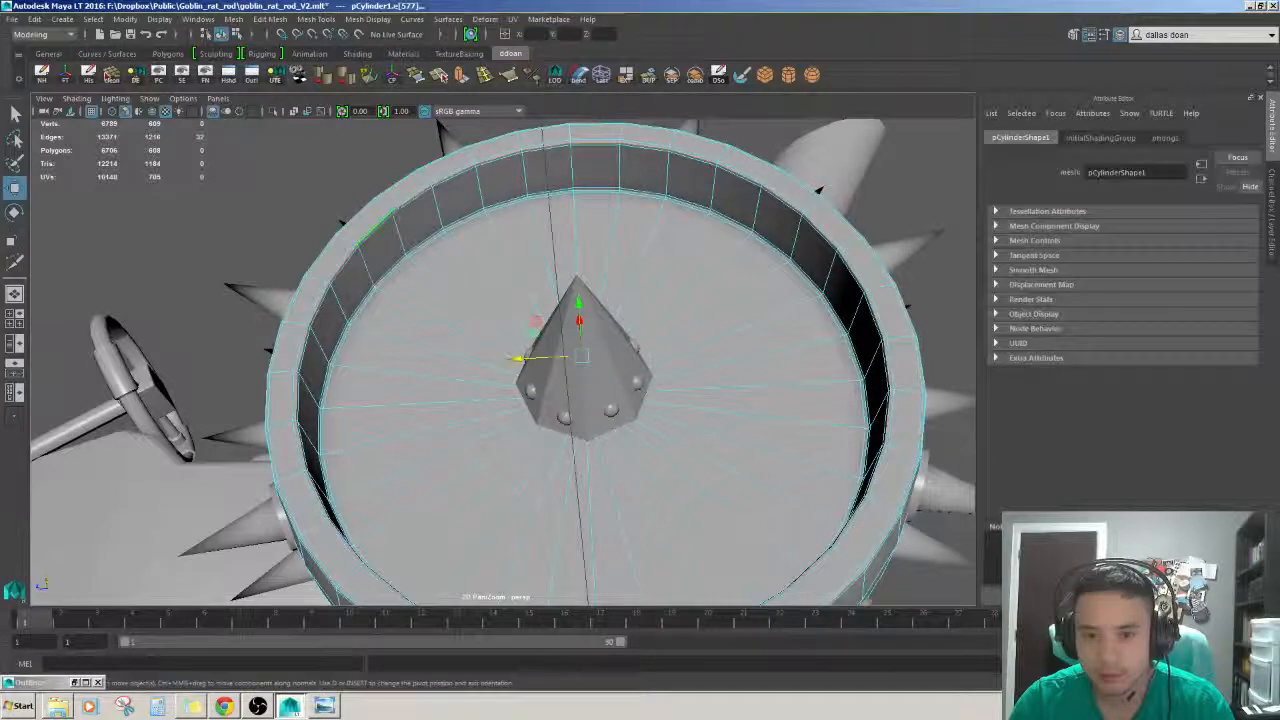
key(ctrl+Delete)
alt+drag(383, 246, 556, 329)
double_click(519, 300)
key(ctrl+Delete)
right_drag(562, 358, 603, 325)
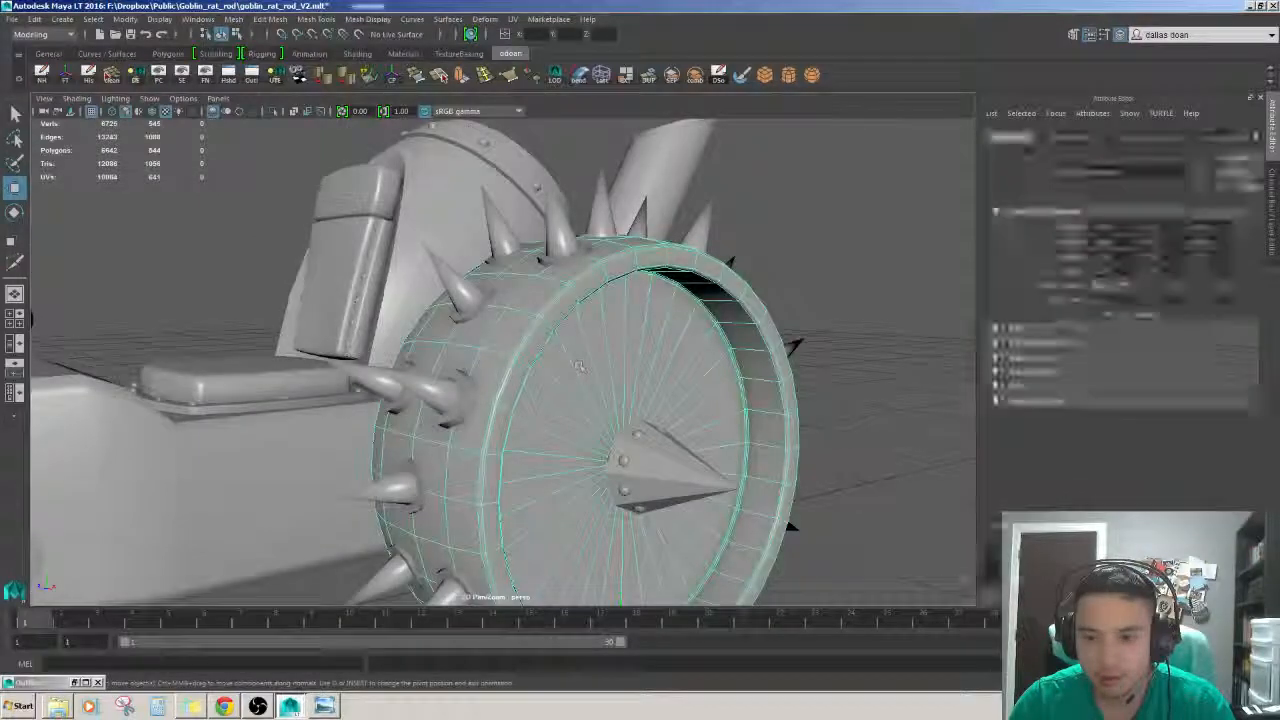
click(750, 235)
- Delete an edge loop around the outer rim of the front left wheel
scroll(680, 290, down, 3)
alt+drag(670, 295, 760, 285)
scroll(656, 280, down, 4)
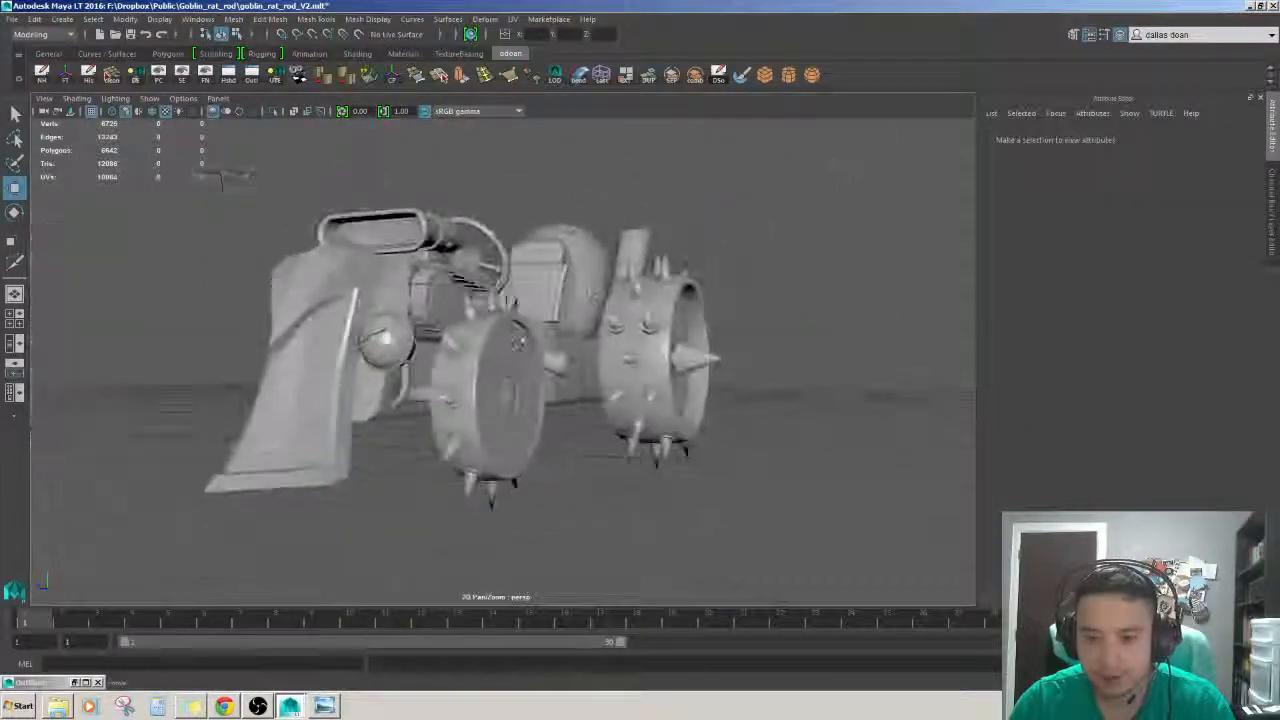
click(470, 365)
scroll(454, 349, up, 6)
alt+middle_drag(432, 343, 454, 349)
right_drag(454, 349, 440, 306)
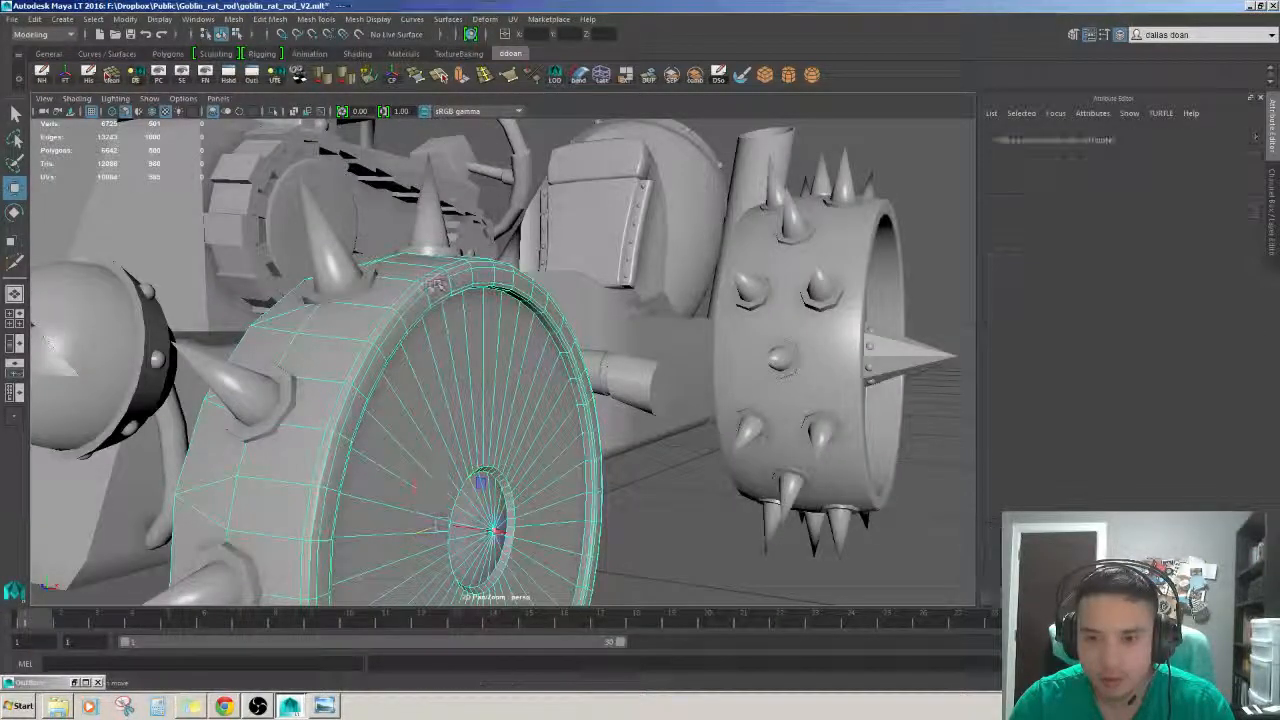
double_click(405, 300)
key(ctrl+Delete)
- Delete the remaining unneeded rim edge loops of the front left wheel and return to object mode with nothing selected
alt+drag(424, 287, 449, 258)
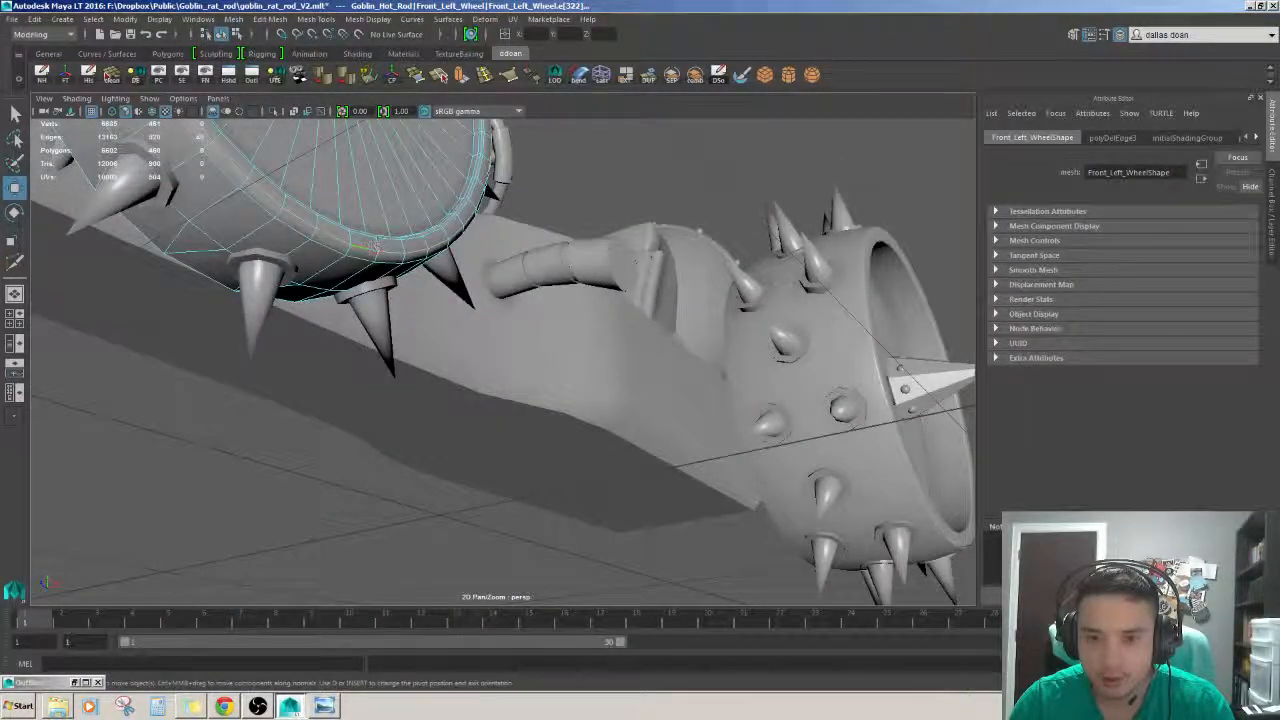
scroll(375, 266, down, 3)
alt+drag(430, 250, 690, 302)
scroll(510, 295, up, 2)
scroll(690, 302, up, 2)
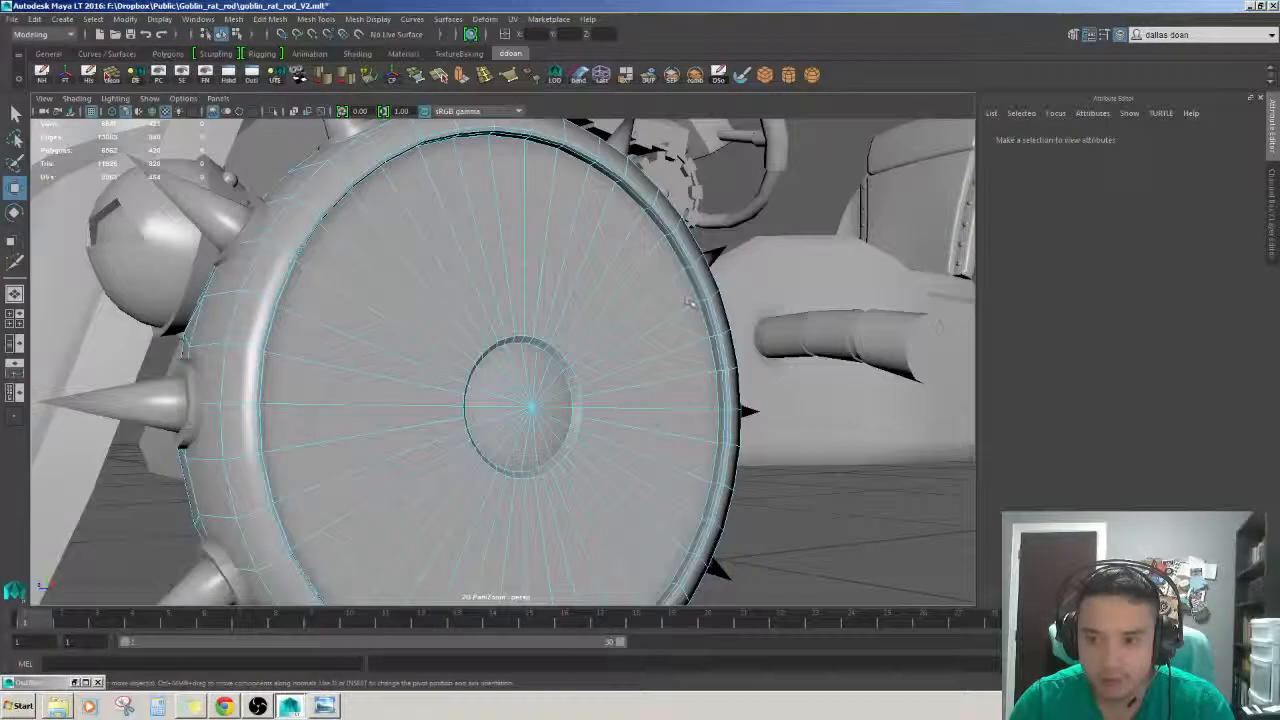
click(704, 289)
key(ctrl+Delete)
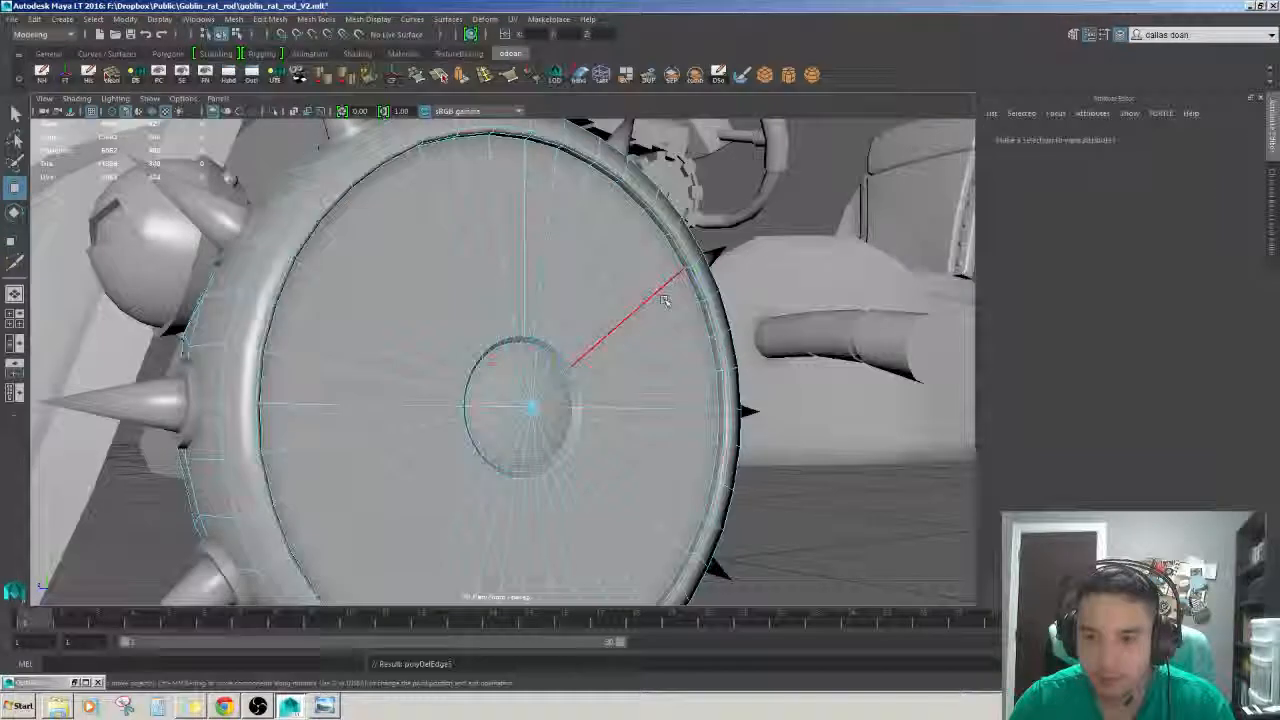
scroll(640, 285, down, 2)
alt+drag(590, 240, 578, 265)
key(F8)
scroll(570, 340, down, 3)
click(734, 471)
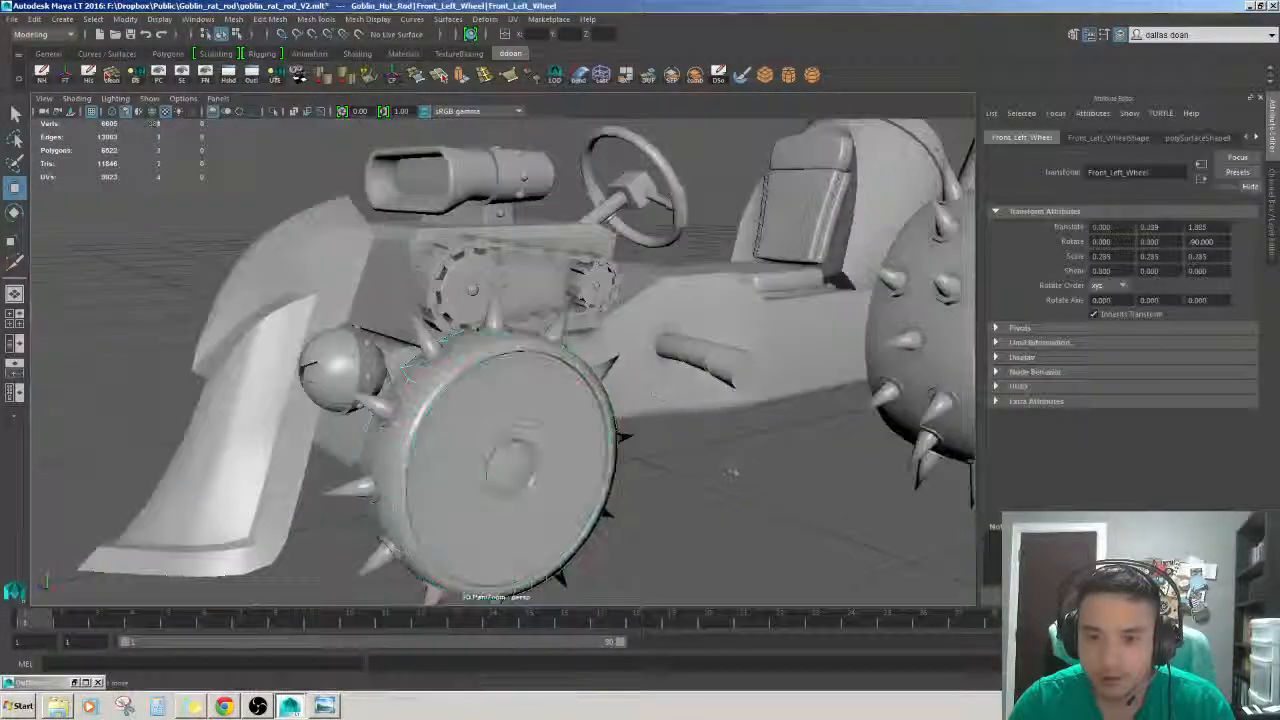
- Examine the whole rat rod, including the front wheel, engine, seat and rear barrel, from several angles
scroll(734, 471, down, 3)
alt+drag(680, 465, 614, 440)
scroll(749, 457, down, 4)
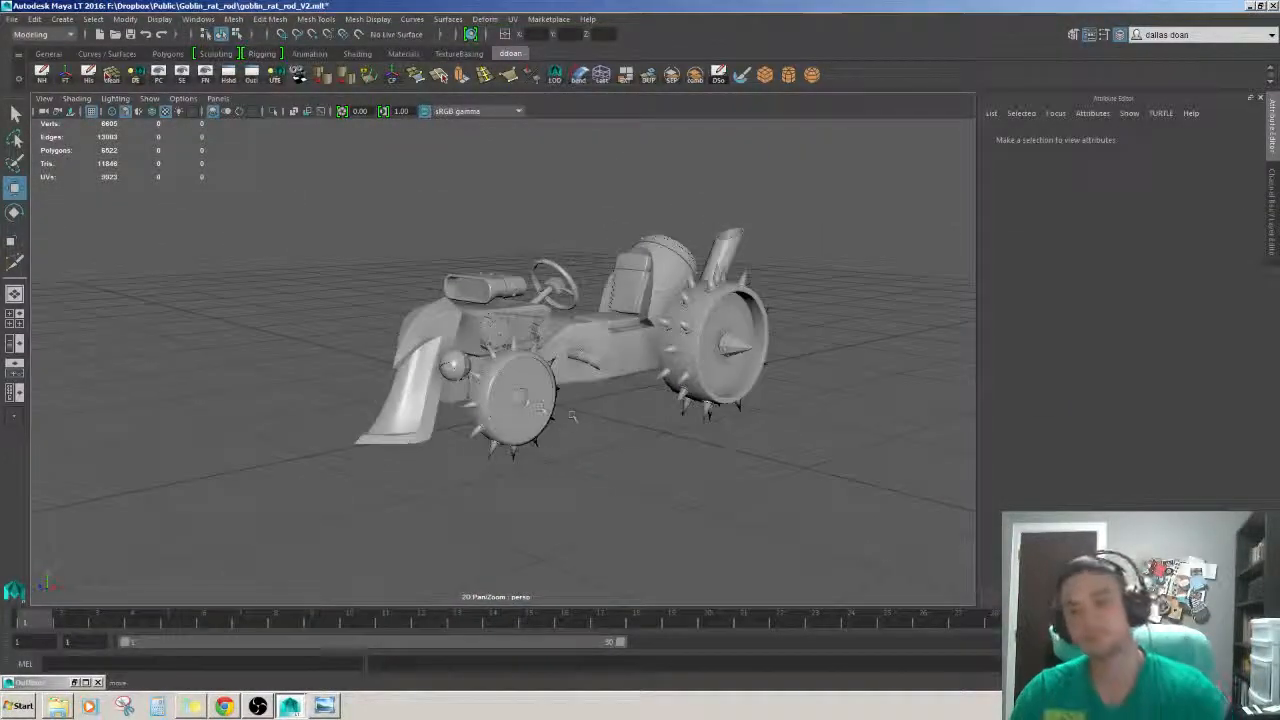
click(560, 412)
key(f)
click(665, 421)
scroll(680, 437, down, 4)
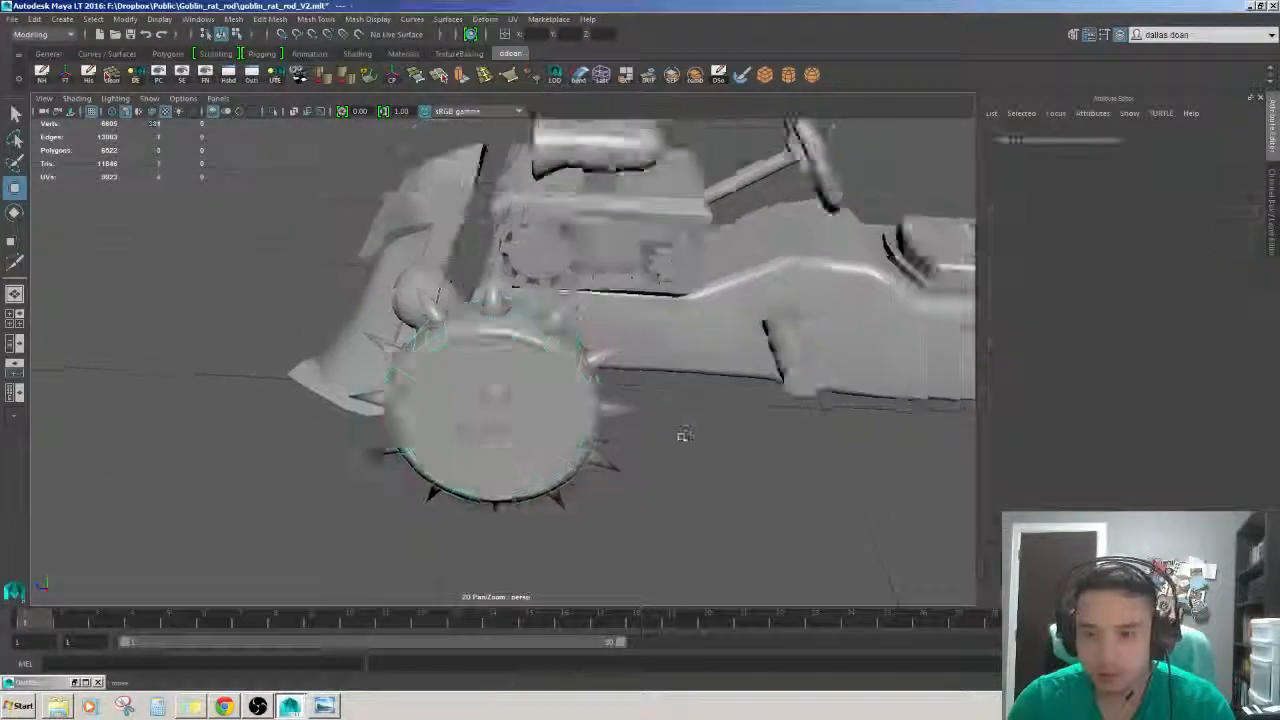
alt+drag(680, 437, 679, 472)
click(762, 328)
click(690, 440)
scroll(690, 440, down, 2)
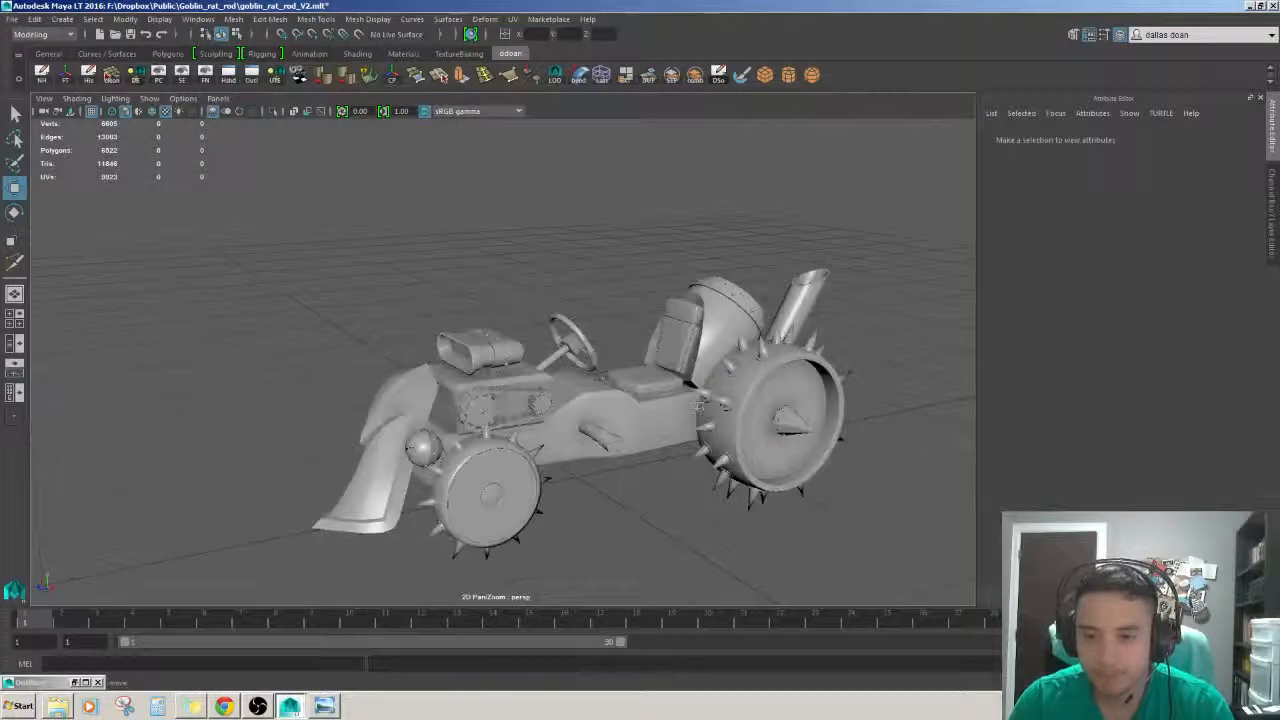
alt+drag(698, 404, 641, 383)
alt+right_drag(620, 382, 700, 385)
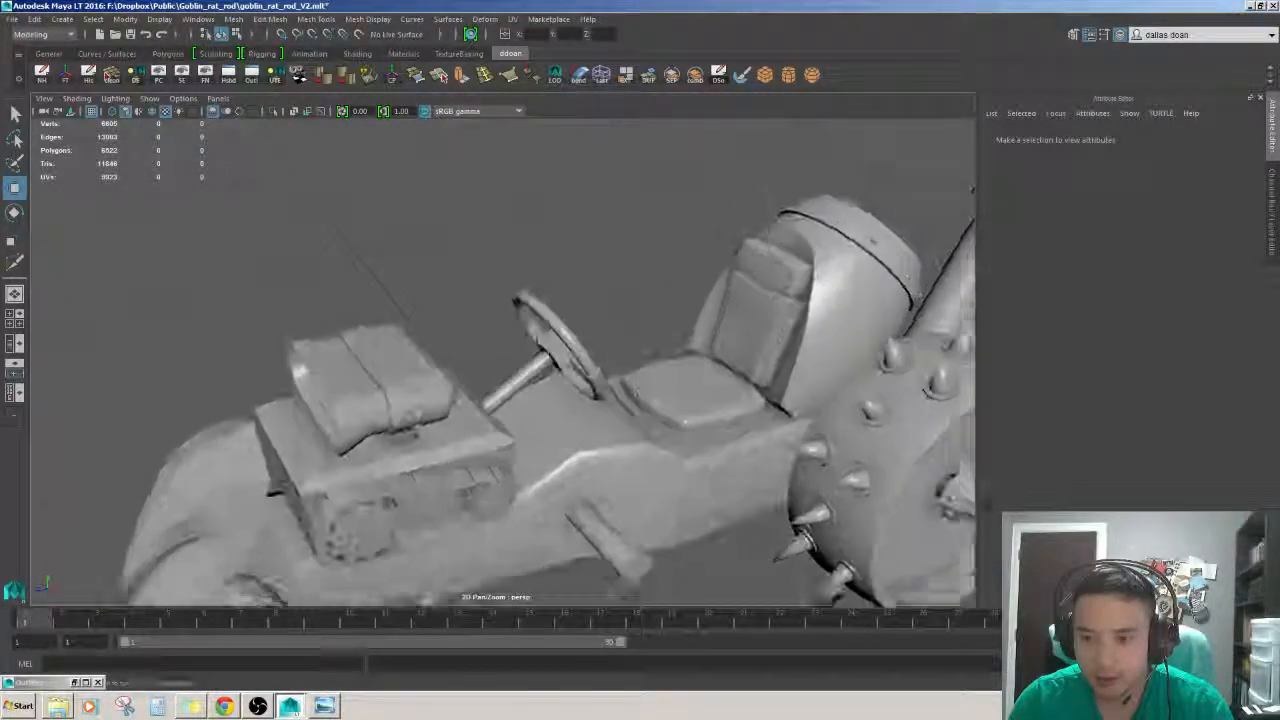
alt+drag(700, 385, 670, 350)
alt+right_drag(670, 350, 610, 350)
alt+drag(610, 350, 578, 324)
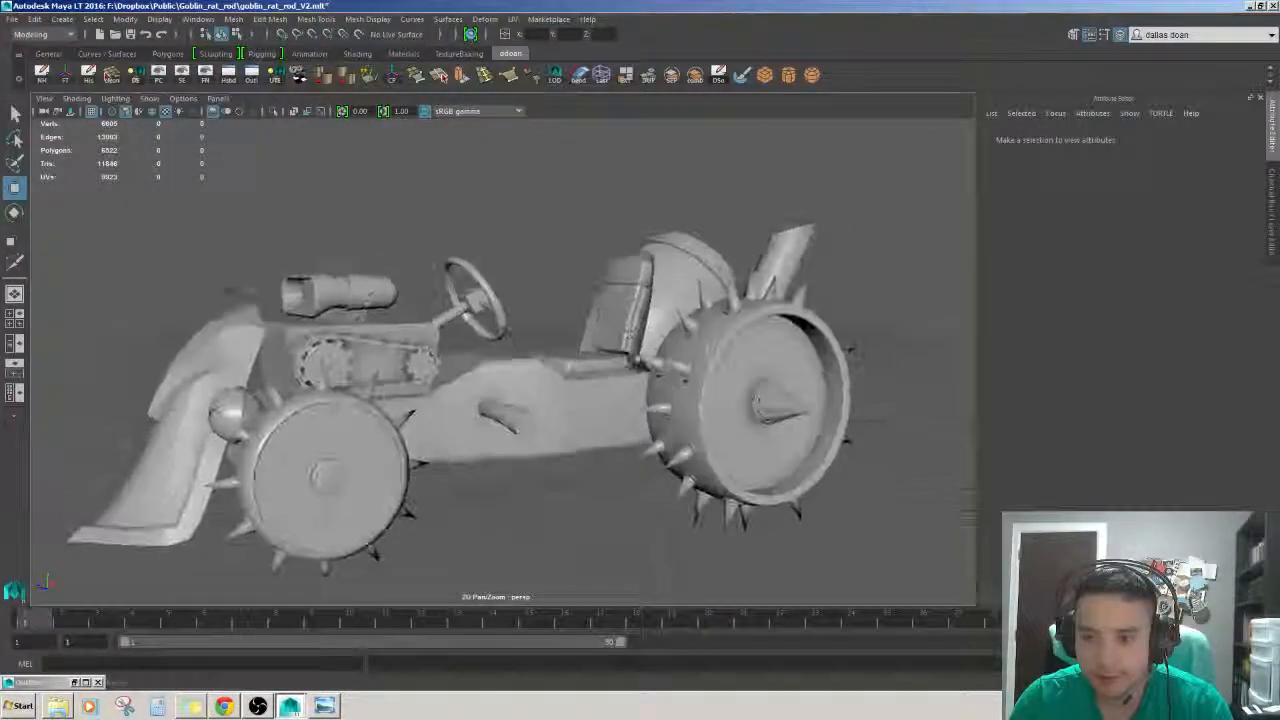
alt+right_drag(578, 324, 628, 355)
mouse_move(628, 355)
alt+mouse_down()
mouse_move(635, 411)
mouse_move(647, 362)
alt+mouse_up()
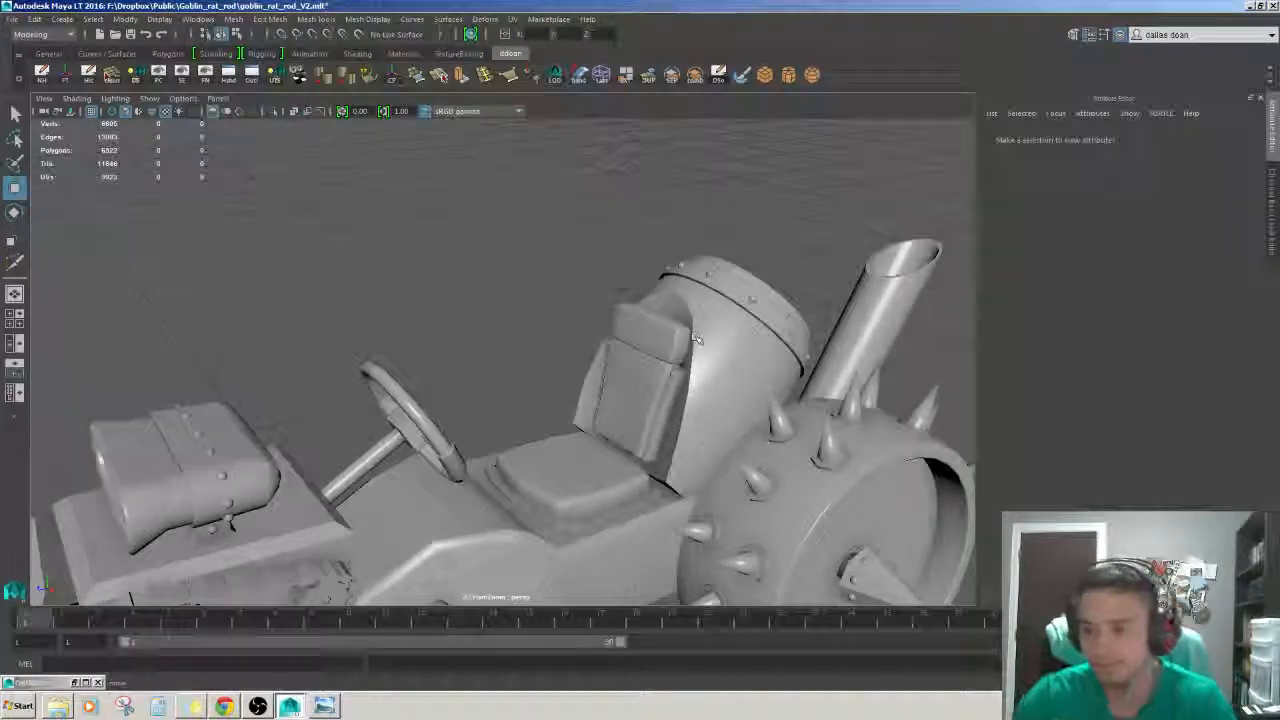
alt+drag(697, 340, 651, 363)
- Scale up the vertices at the exhaust pipe's open upper end to flare it, and return to object mode
click(555, 345)
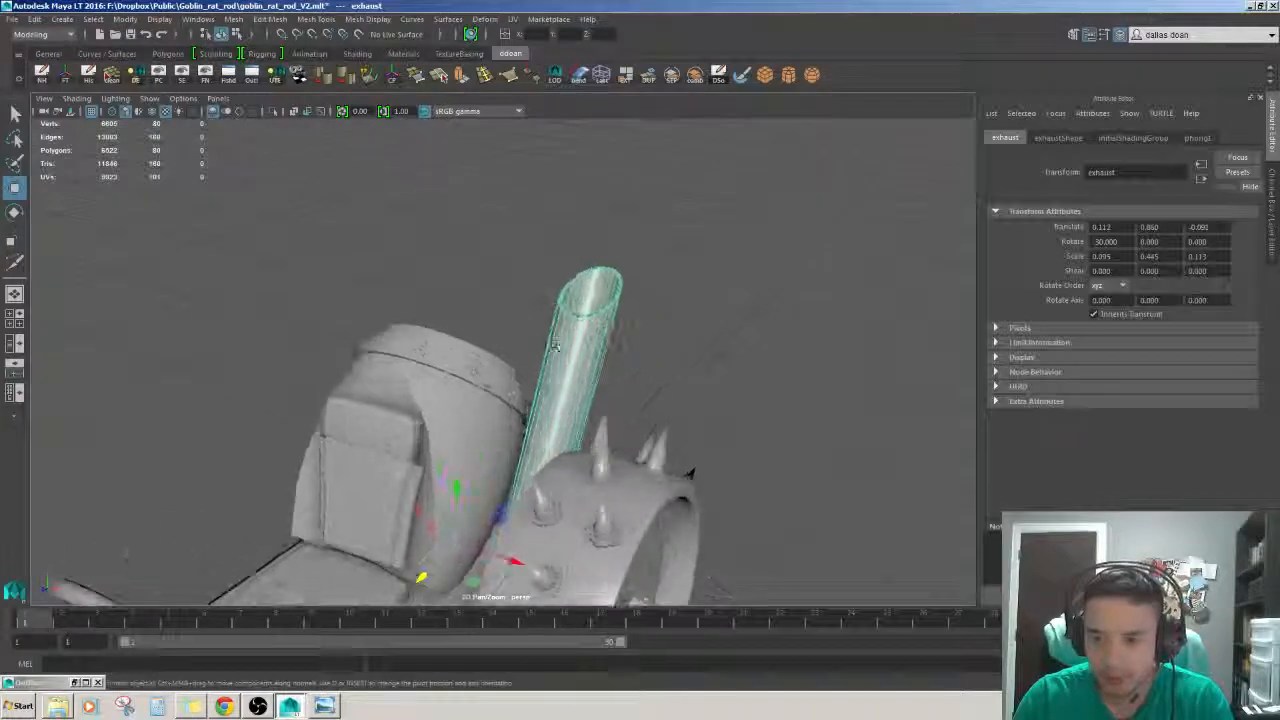
alt+middle_drag(555, 345, 491, 371)
scroll(527, 366, up, 1)
scroll(505, 390, up, 3)
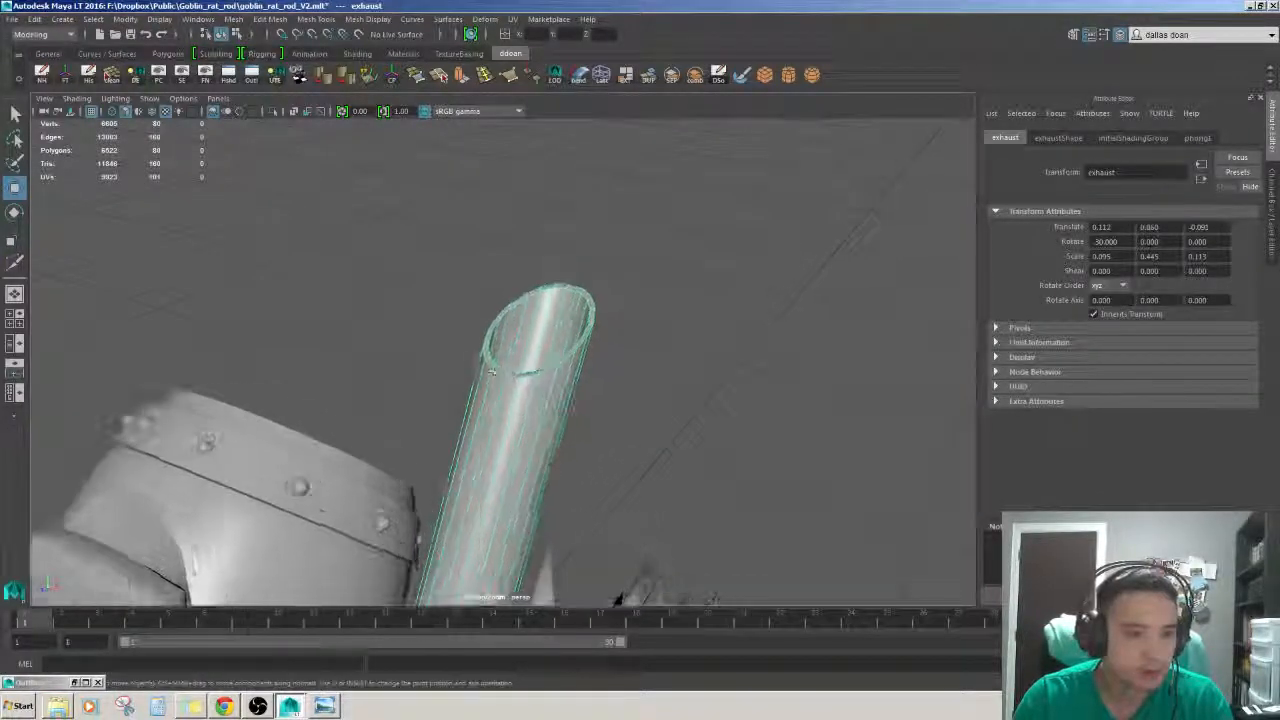
alt+drag(491, 371, 624, 372)
right_drag(522, 422, 462, 422)
drag(500, 340, 700, 418)
alt+drag(716, 400, 592, 444)
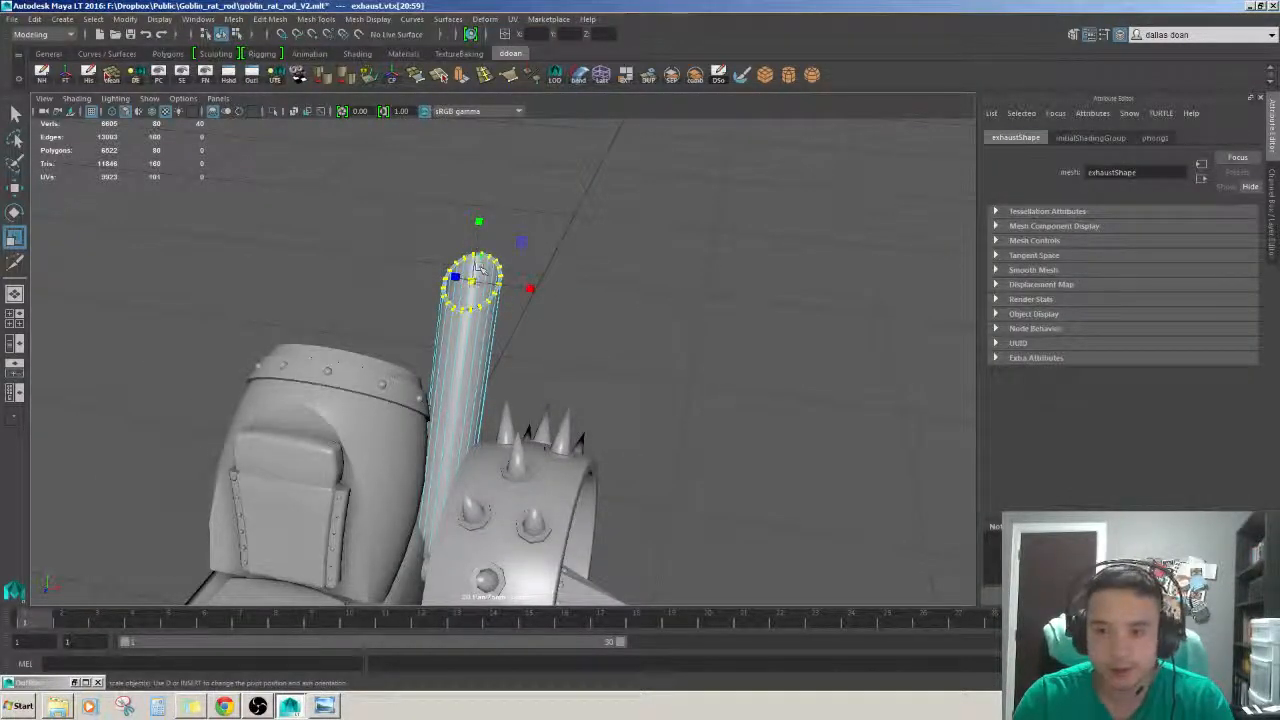
alt+drag(492, 284, 650, 300)
click(650, 300)
key(w)
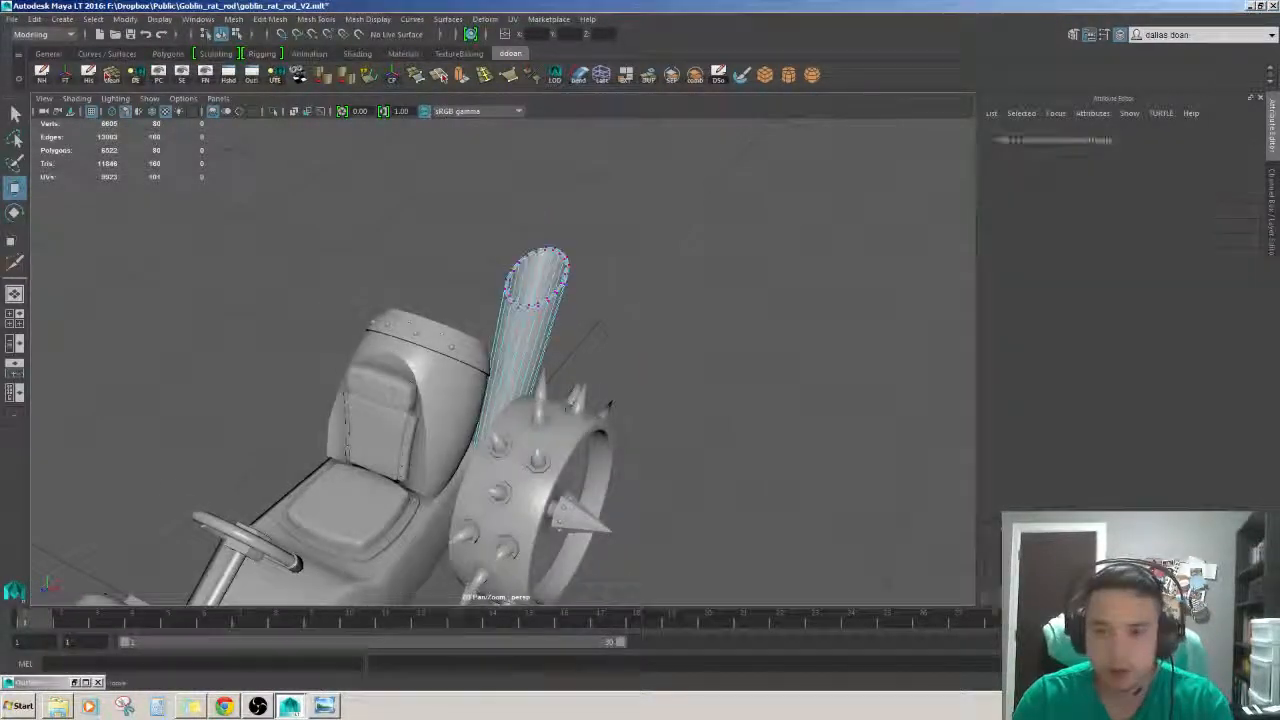
right_drag(497, 370, 565, 322)
alt+drag(565, 322, 380, 345)
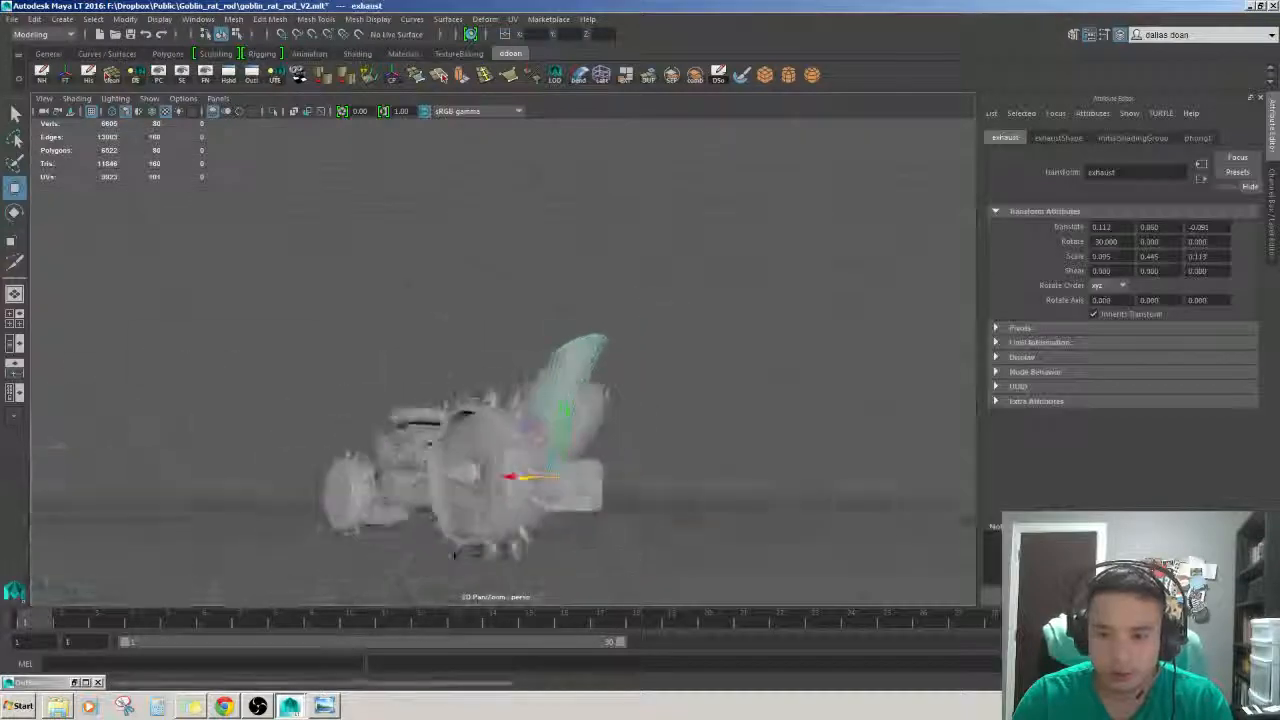
- Rotate the exhaust's upper end vertices to adjust the slant of its opening, and return to object mode with nothing selected
click(837, 277)
scroll(631, 383, up, 3)
alt+drag(837, 277, 660, 323)
click(631, 383)
right_drag(660, 323, 600, 323)
alt+drag(600, 323, 867, 448)
alt+drag(867, 448, 734, 339)
key(e)
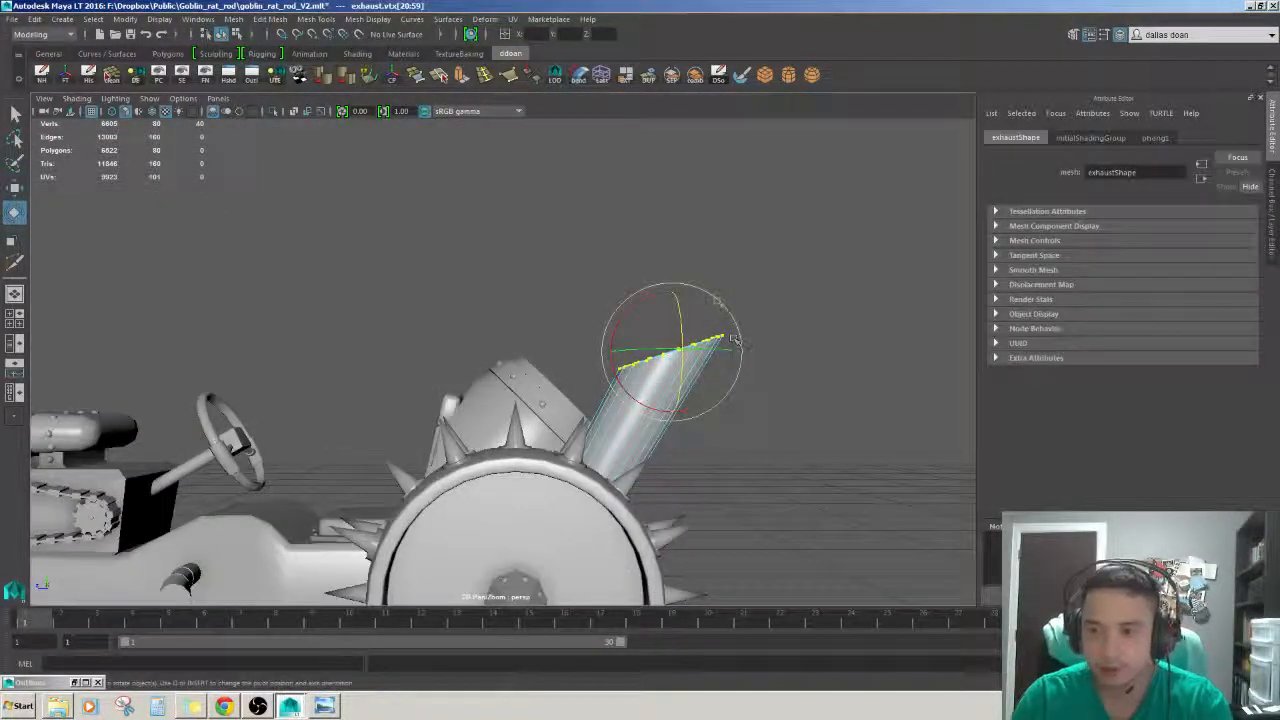
alt+drag(629, 307, 738, 379)
click(738, 379)
right_drag(628, 368, 668, 334)
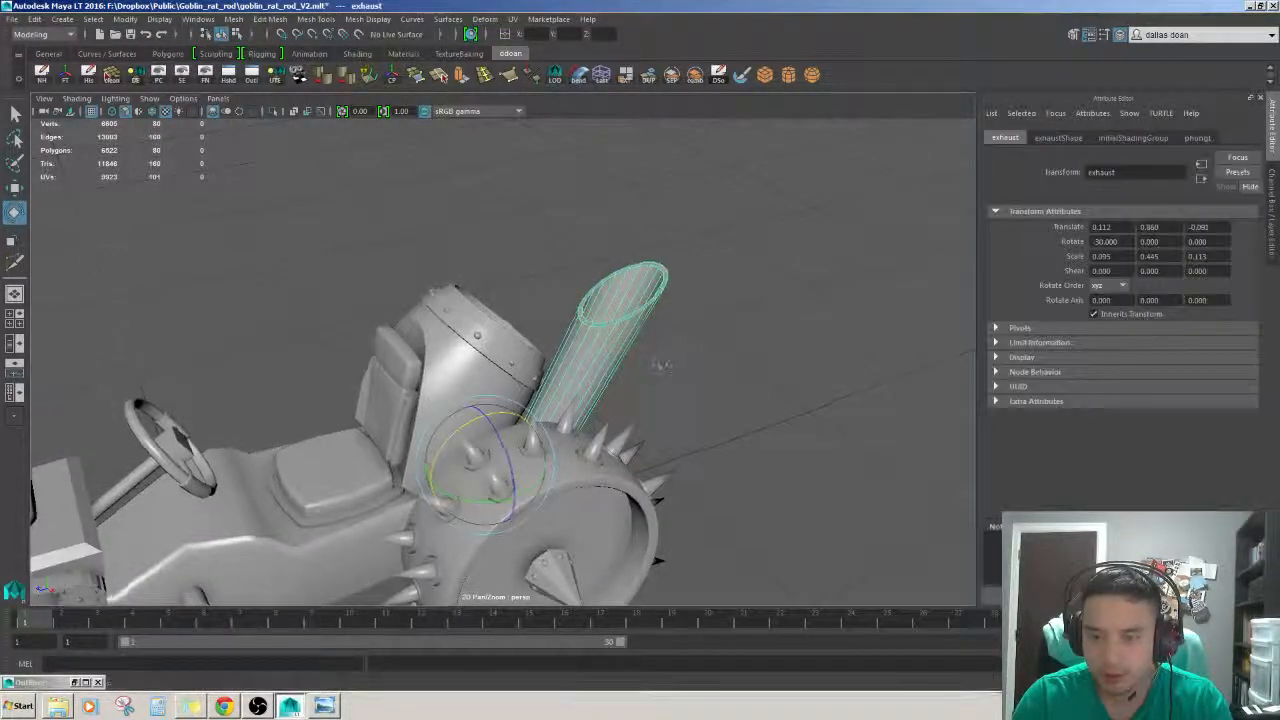
key(w)
alt+drag(660, 363, 693, 236)
click(706, 337)
- Examine the flared exhaust, the barrel behind the seat and the chassis from near and far
scroll(706, 337, down, 3)
scroll(686, 288, up, 2)
click(693, 236)
scroll(693, 236, up, 1)
alt+middle_drag(693, 236, 590, 281)
scroll(590, 281, up, 3)
alt+drag(600, 290, 740, 548)
alt+right_drag(740, 548, 620, 548)
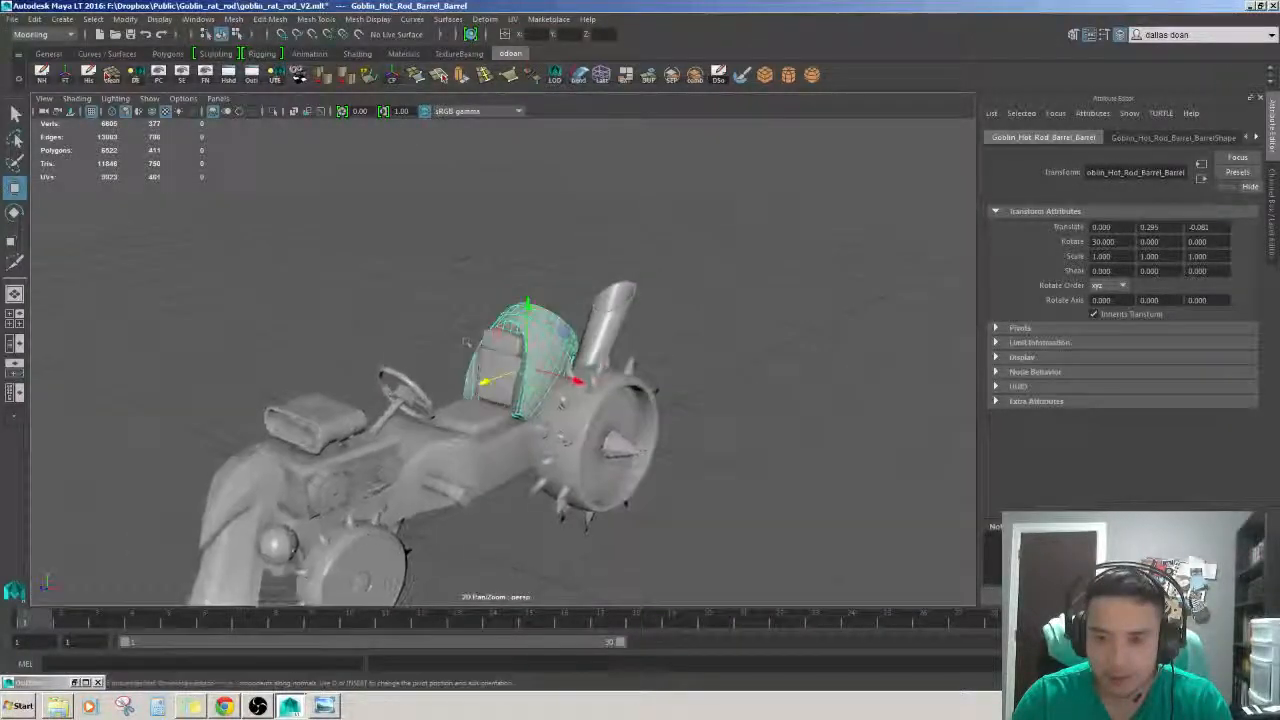
click(620, 548)
alt+drag(620, 548, 570, 540)
alt+right_drag(570, 540, 690, 540)
alt+drag(690, 540, 620, 545)
mouse_move(420, 350)
alt+mouse_down()
mouse_move(530, 370)
mouse_move(636, 350)
mouse_move(530, 365)
mouse_move(440, 355)
alt+mouse_up()
click(575, 350)
alt+drag(575, 350, 597, 359)
click(597, 359)
- Select the whole SteeringWheel group in the Outliner, lower it slightly to about -0.015 in Y, and clear the selection
alt+right_drag(597, 359, 630, 355)
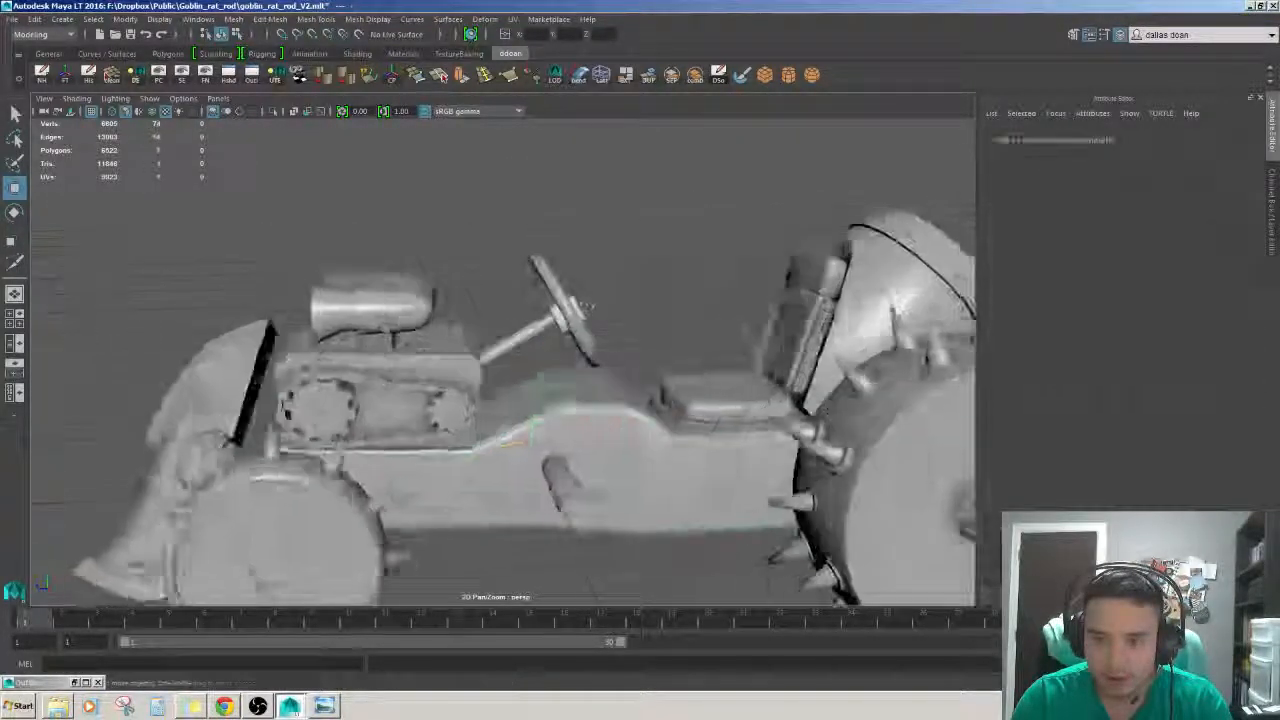
alt+drag(630, 355, 550, 340)
click(540, 322)
alt+right_drag(550, 340, 590, 340)
alt+drag(592, 340, 597, 328)
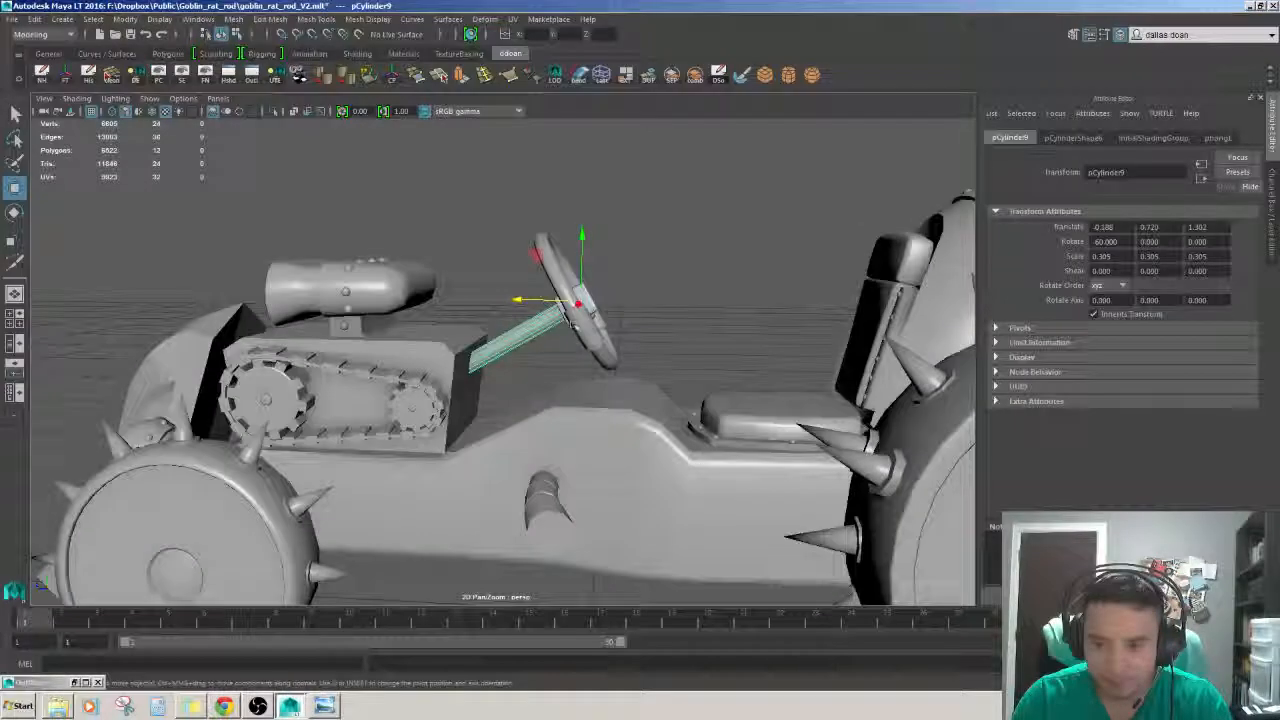
click(597, 328)
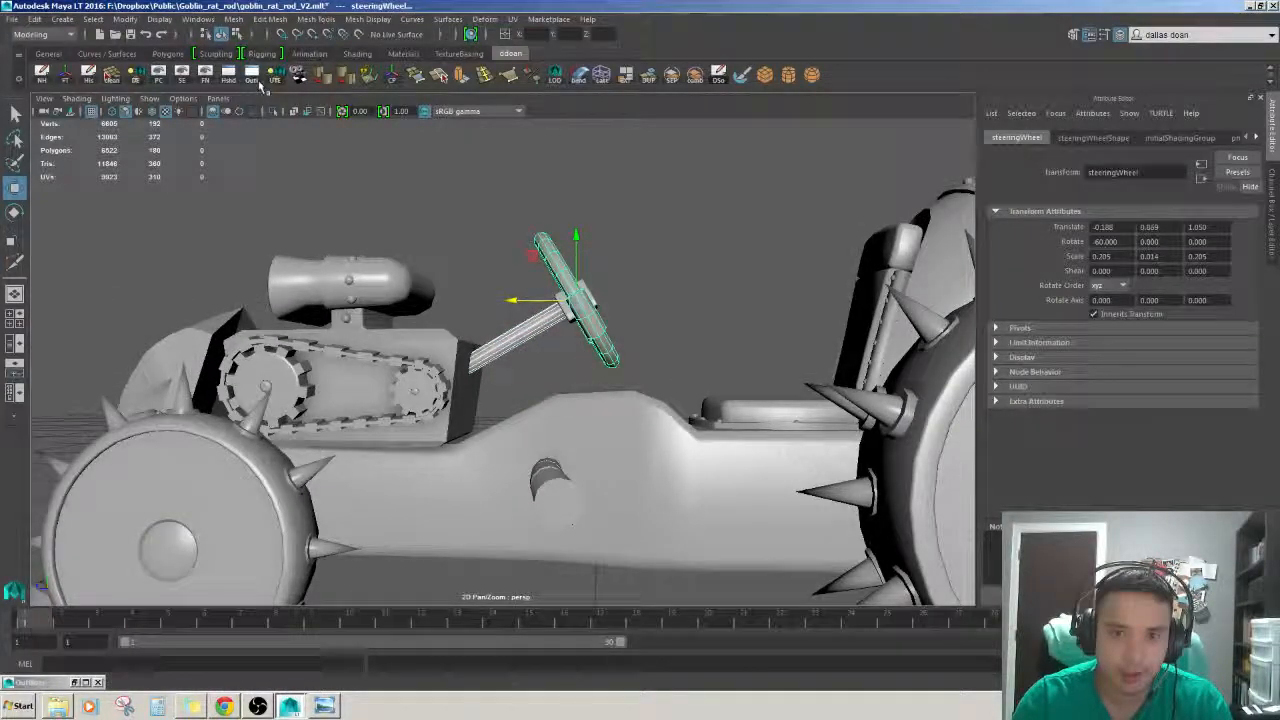
click(258, 80)
click(145, 326)
alt+drag(520, 380, 536, 383)
alt+drag(485, 305, 480, 310)
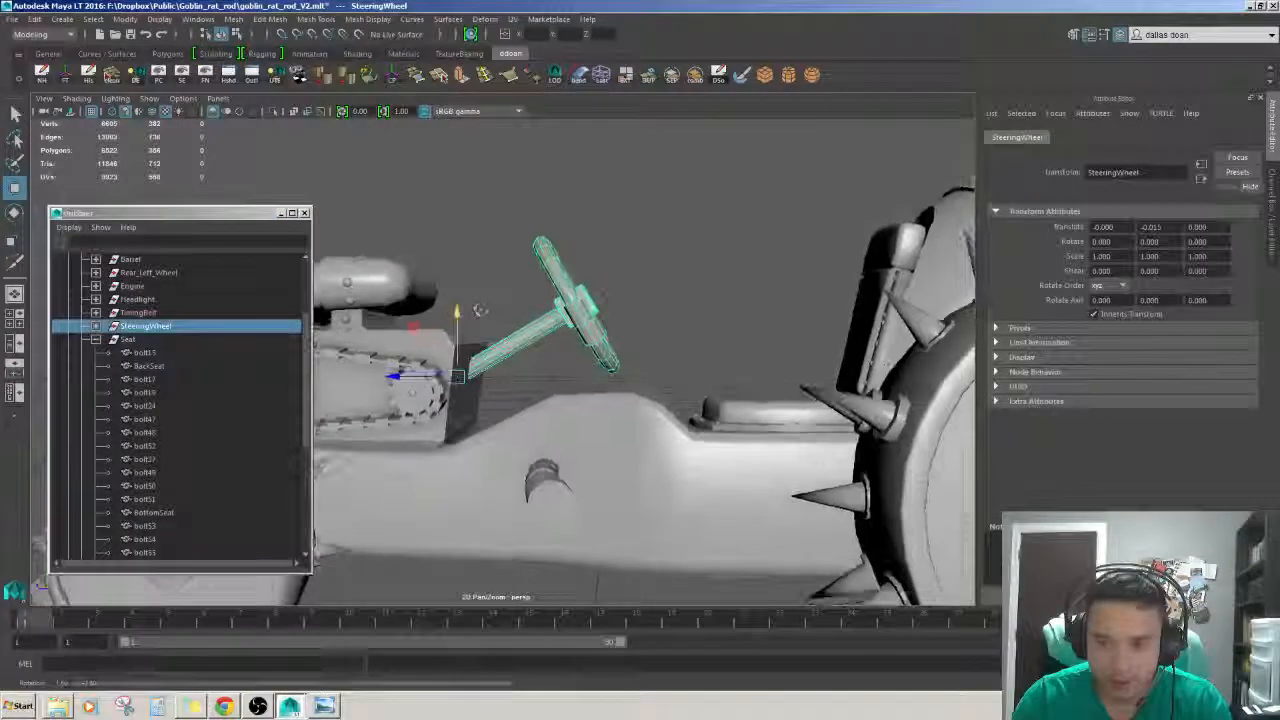
click(680, 300)
- Examine the chassis's raised middle section and its fit with the steering wheel, engine and seat
alt+drag(680, 300, 639, 392)
click(658, 405)
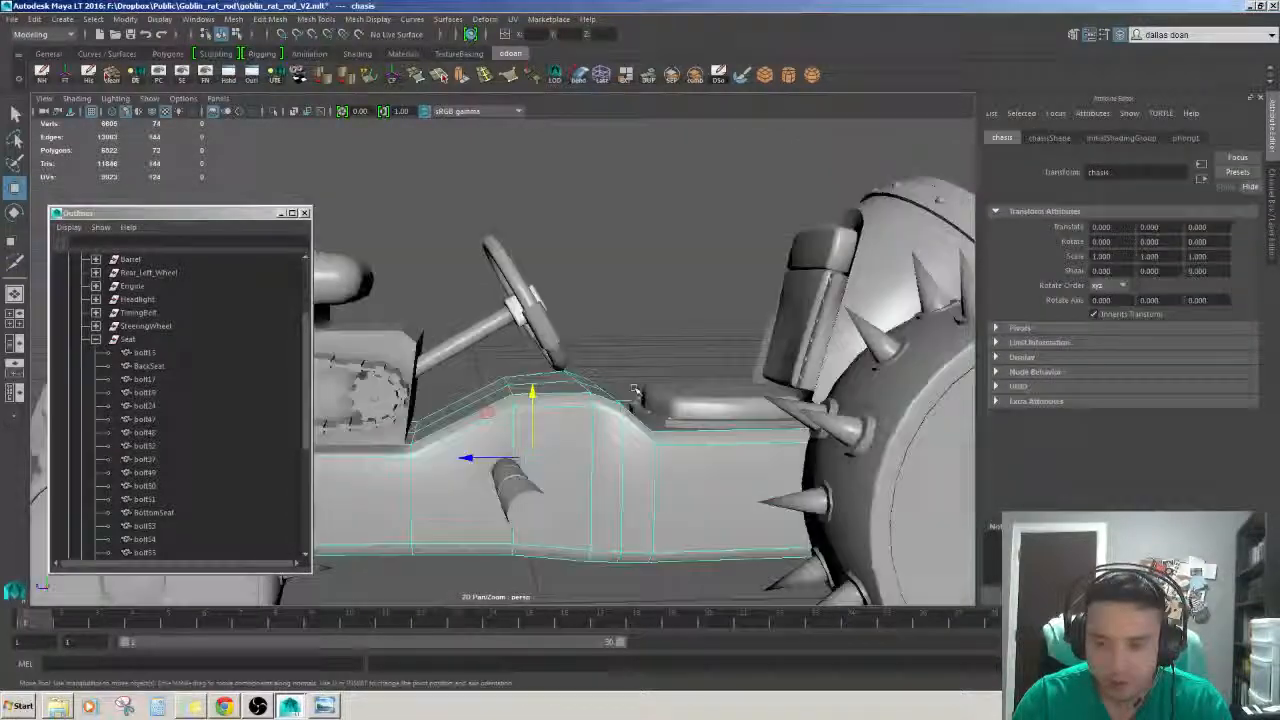
alt+right_drag(639, 392, 612, 398)
alt+middle_drag(612, 398, 740, 369)
alt+drag(686, 368, 705, 372)
alt+middle_drag(705, 372, 665, 370)
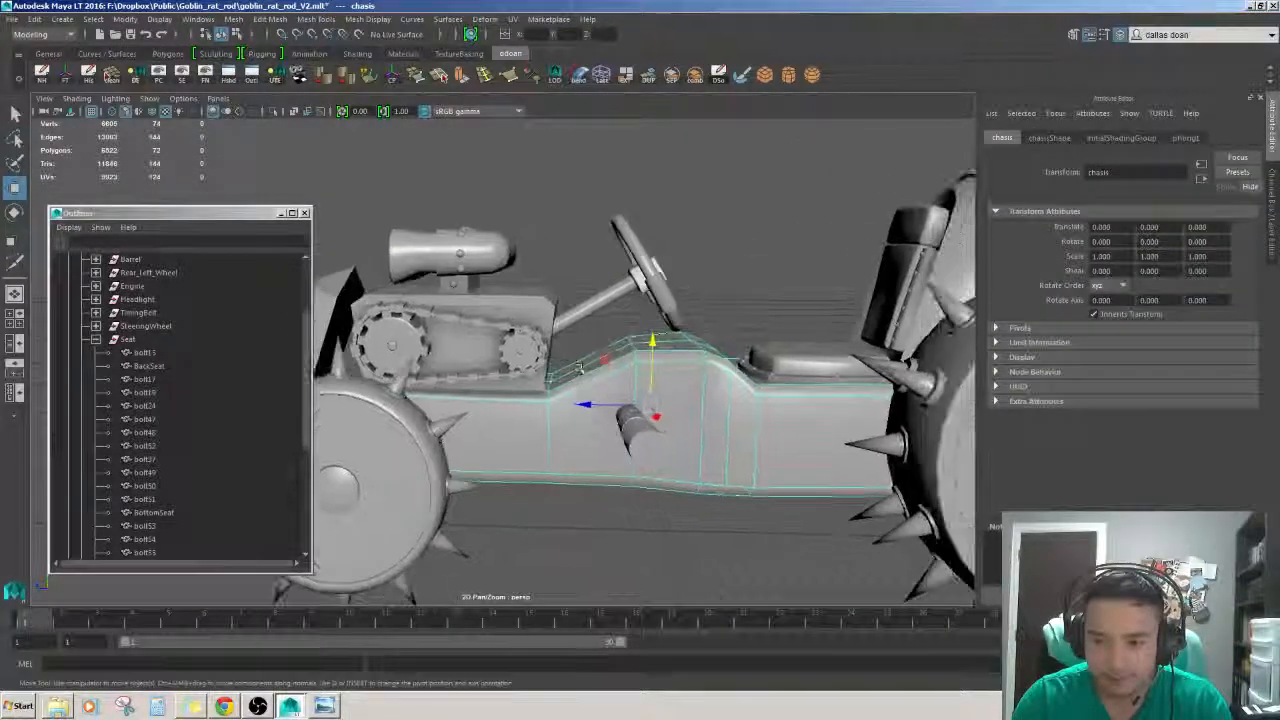
alt+right_drag(665, 370, 586, 380)
alt+drag(614, 377, 560, 346)
alt+right_drag(560, 346, 645, 340)
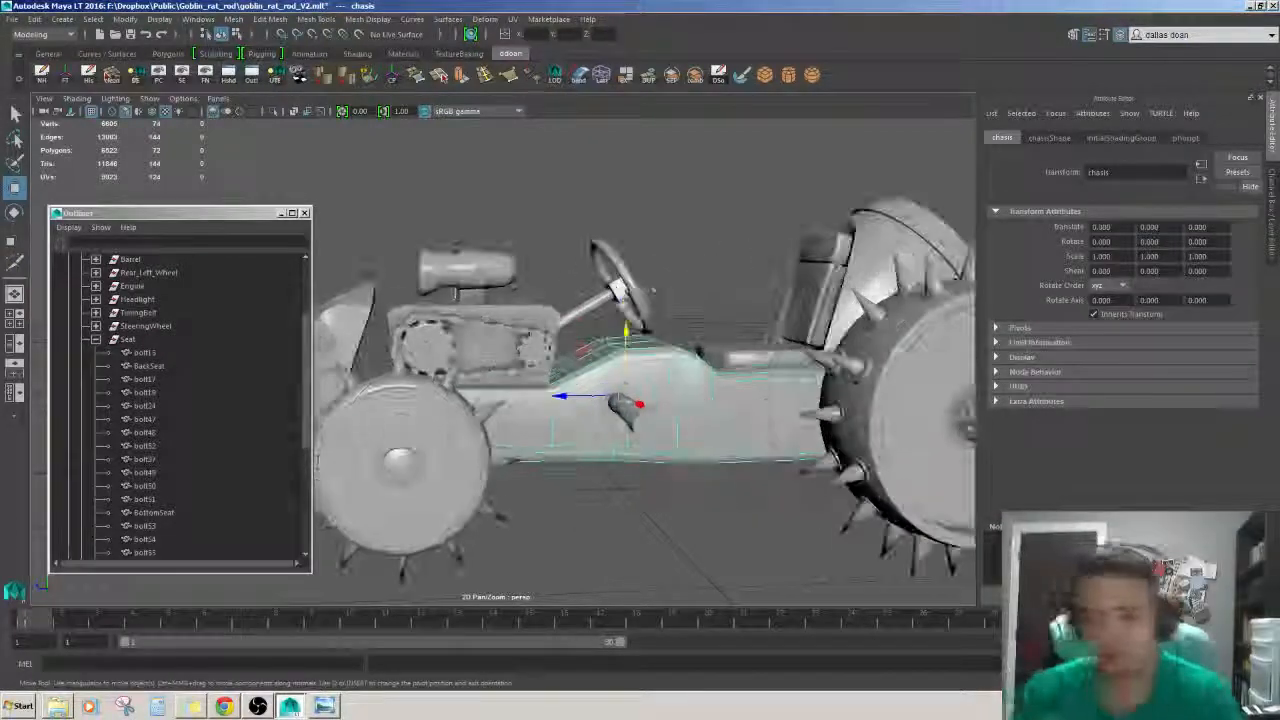
alt+middle_drag(645, 340, 543, 388)
alt+drag(566, 354, 548, 385)
alt+middle_drag(548, 385, 633, 362)
alt+drag(633, 362, 640, 340)
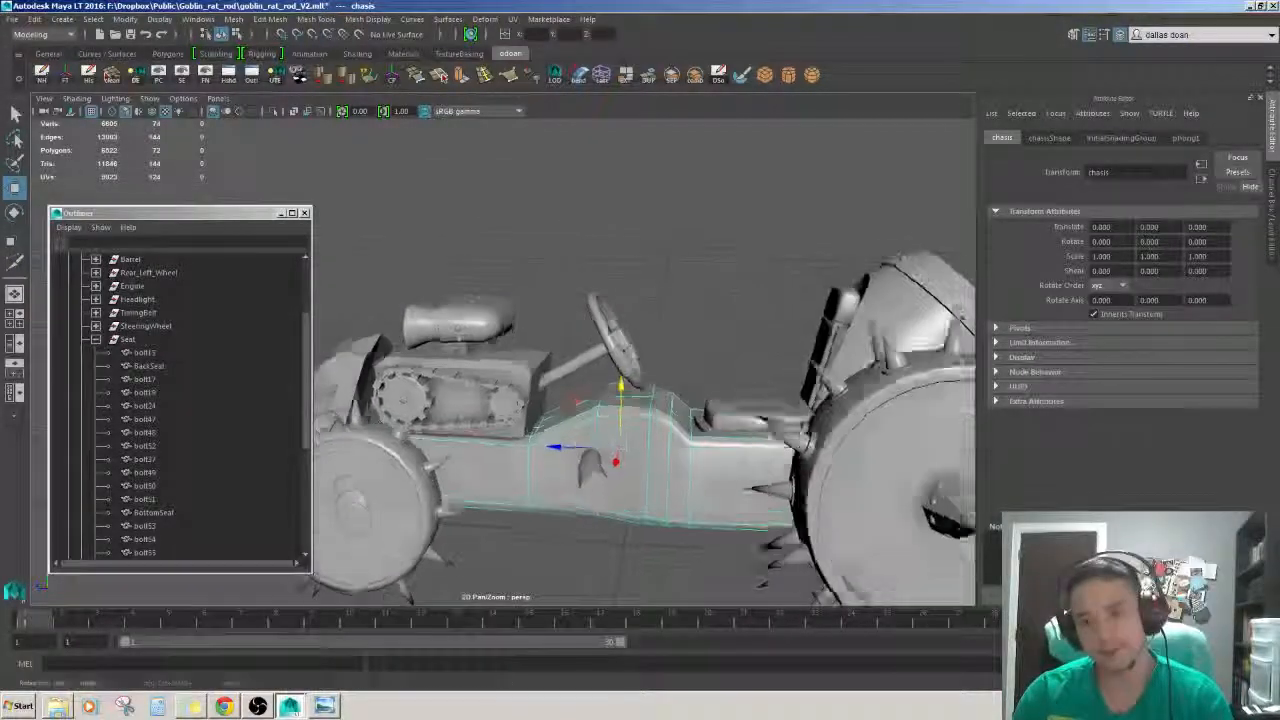
alt+drag(533, 383, 551, 379)
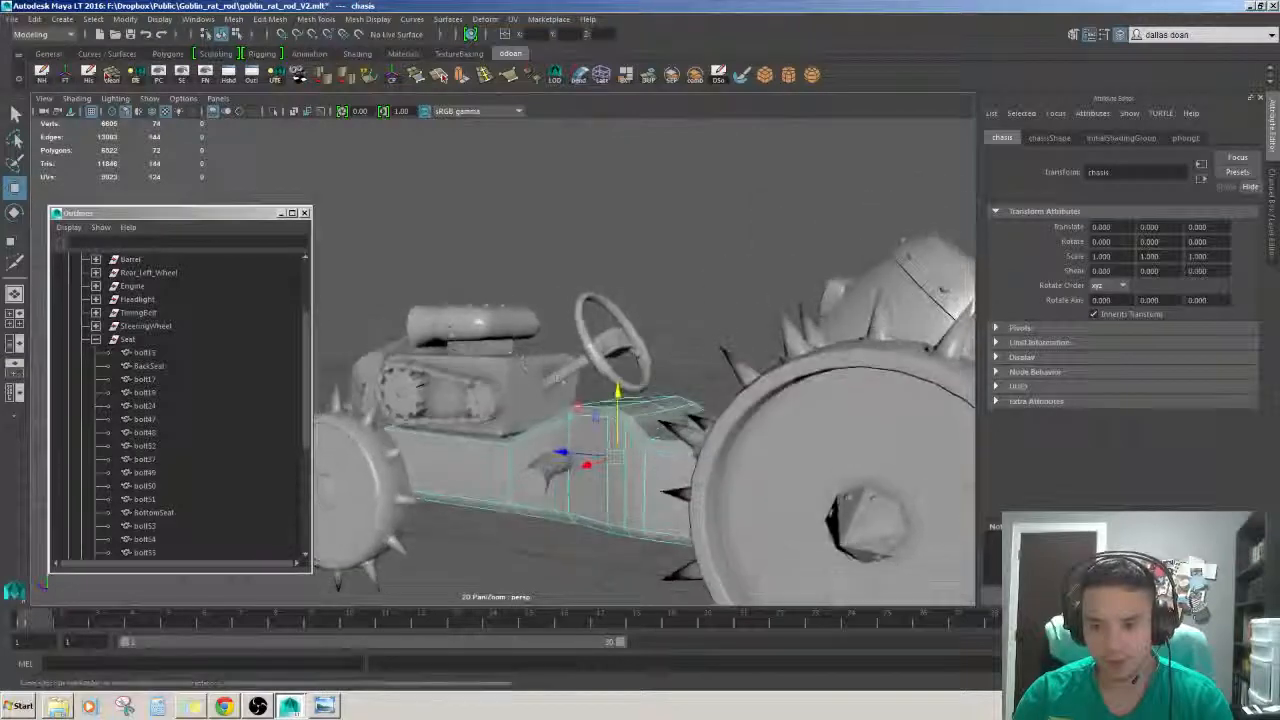
alt+drag(559, 420, 610, 430)
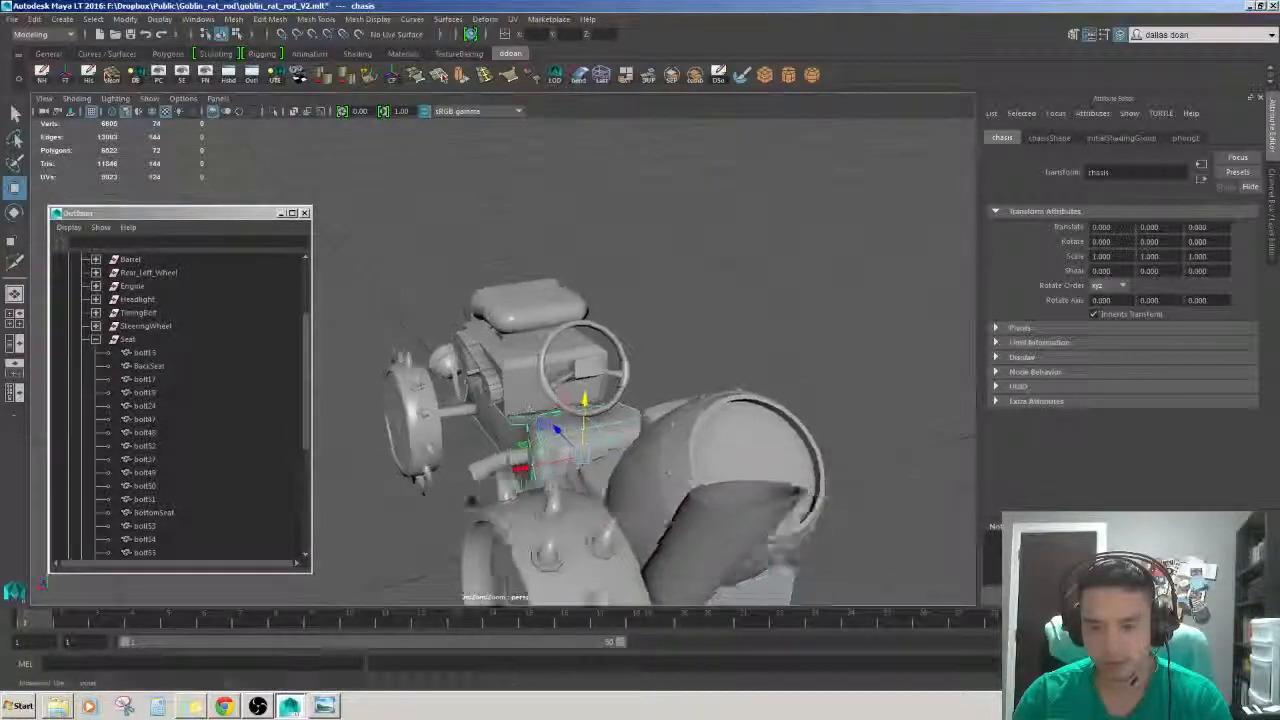
- Inspect the edges of the steering wheel's central hub block, pCube1, and return to object mode with nothing selected
alt+drag(444, 299, 700, 330)
alt+middle_drag(700, 330, 586, 287)
alt+drag(586, 287, 615, 390)
click(586, 300)
mouse_move(615, 390)
alt+right_down()
mouse_move(691, 391)
mouse_move(603, 394)
alt+right_up()
alt+drag(603, 394, 628, 328)
key(F10)
click(661, 402)
double_click(666, 405)
shift+click(557, 366)
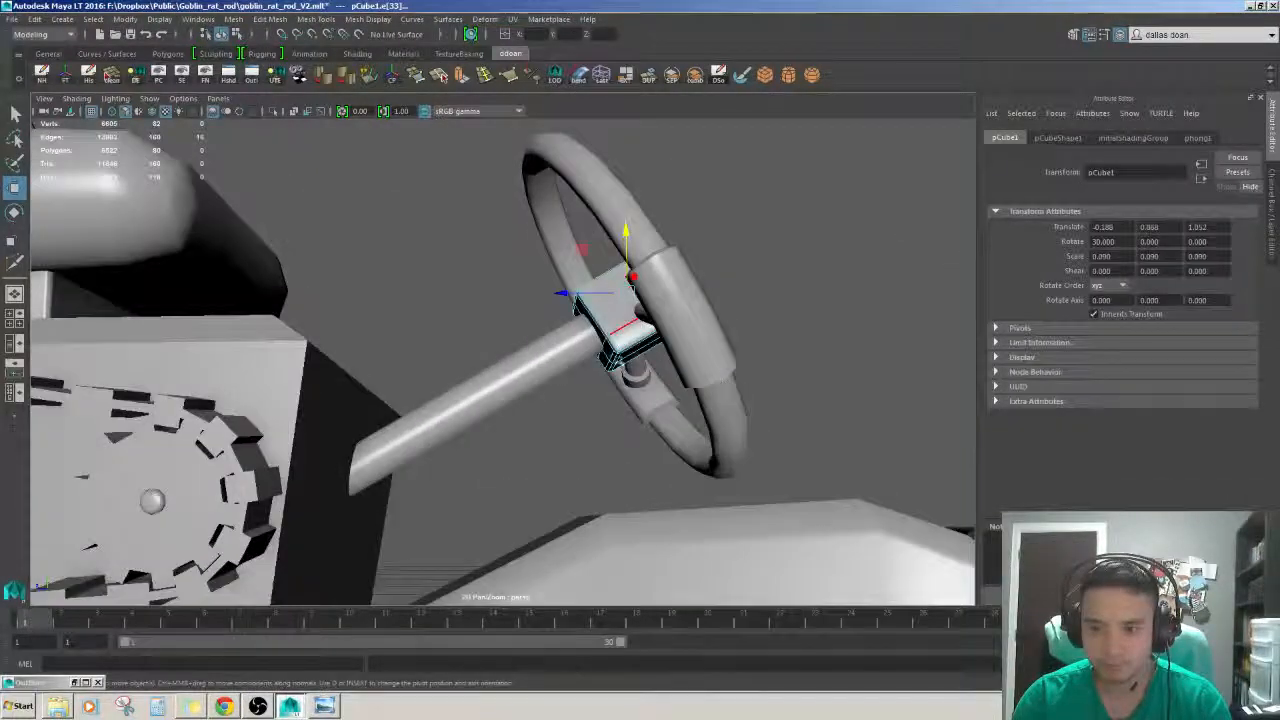
right_drag(611, 386, 665, 335)
alt+drag(665, 335, 432, 466)
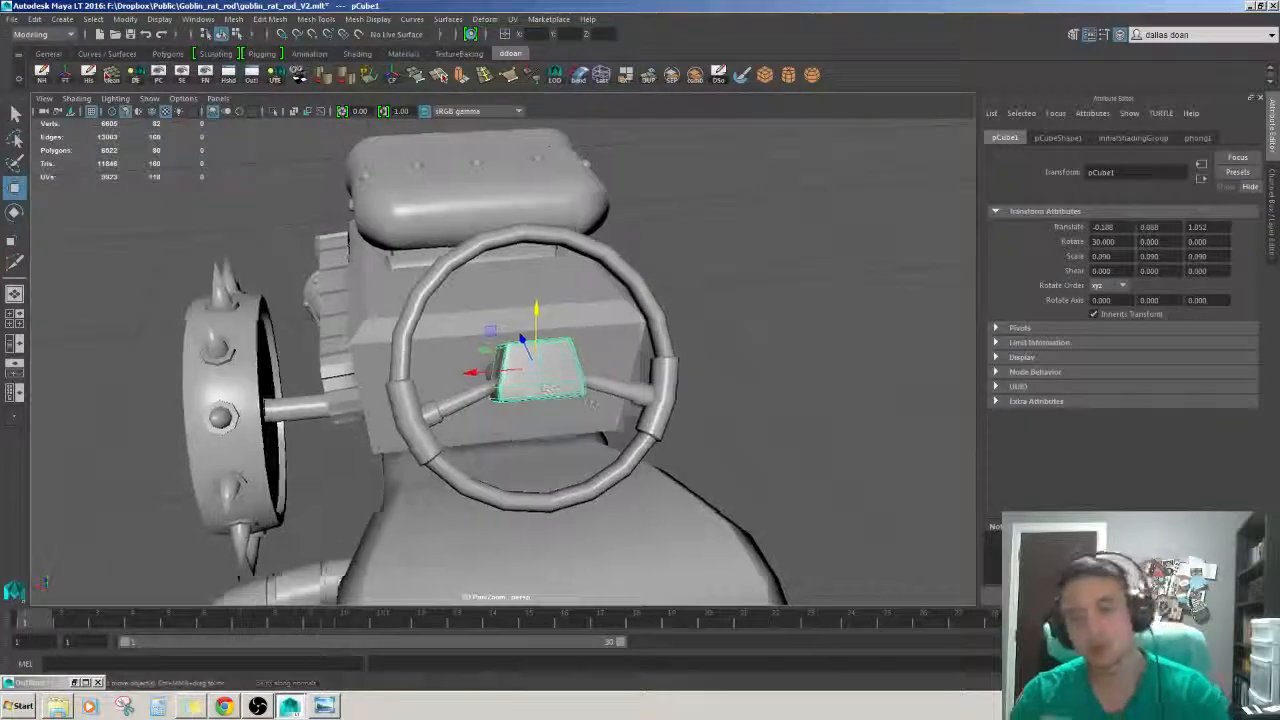
click(700, 420)
alt+right_drag(700, 420, 590, 424)
alt+drag(589, 424, 740, 166)
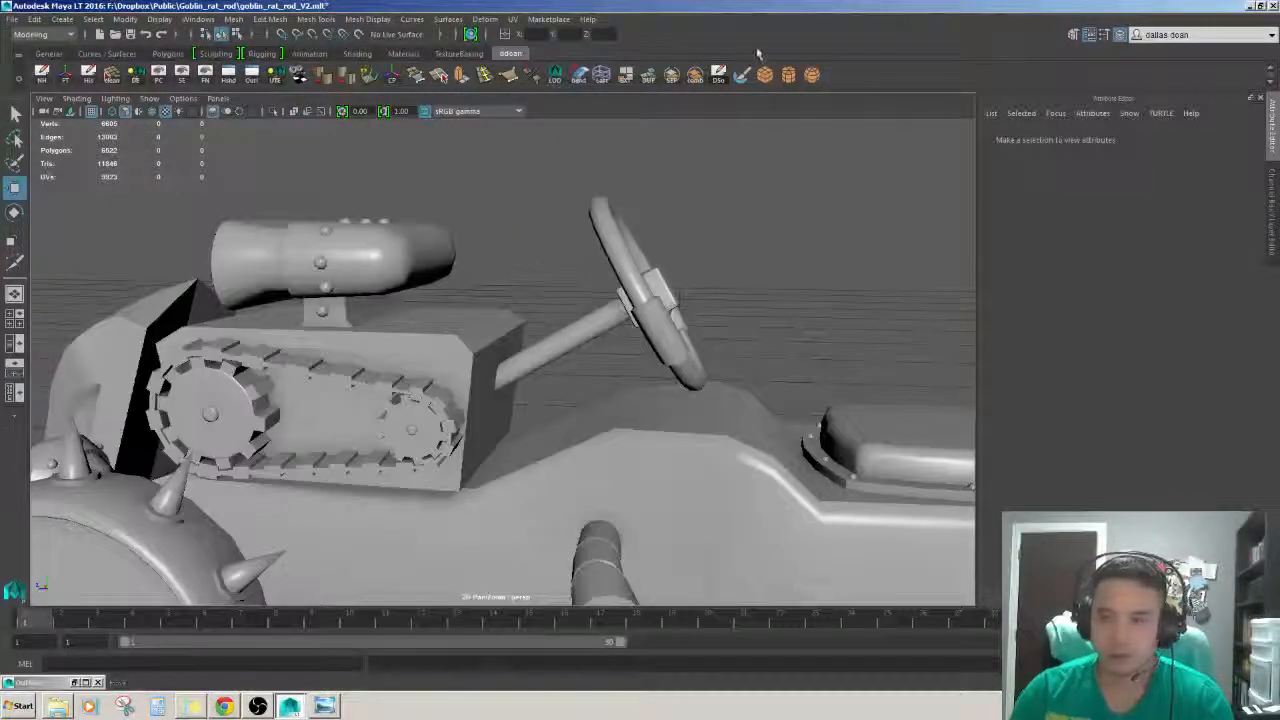
- Create a polygon cube scaled to about 0.033 and frame it near the lower end of the steering column
click(766, 76)
alt+right_drag(640, 330, 450, 380)
alt+drag(420, 320, 365, 503)
drag(576, 505, 424, 413)
key(f)
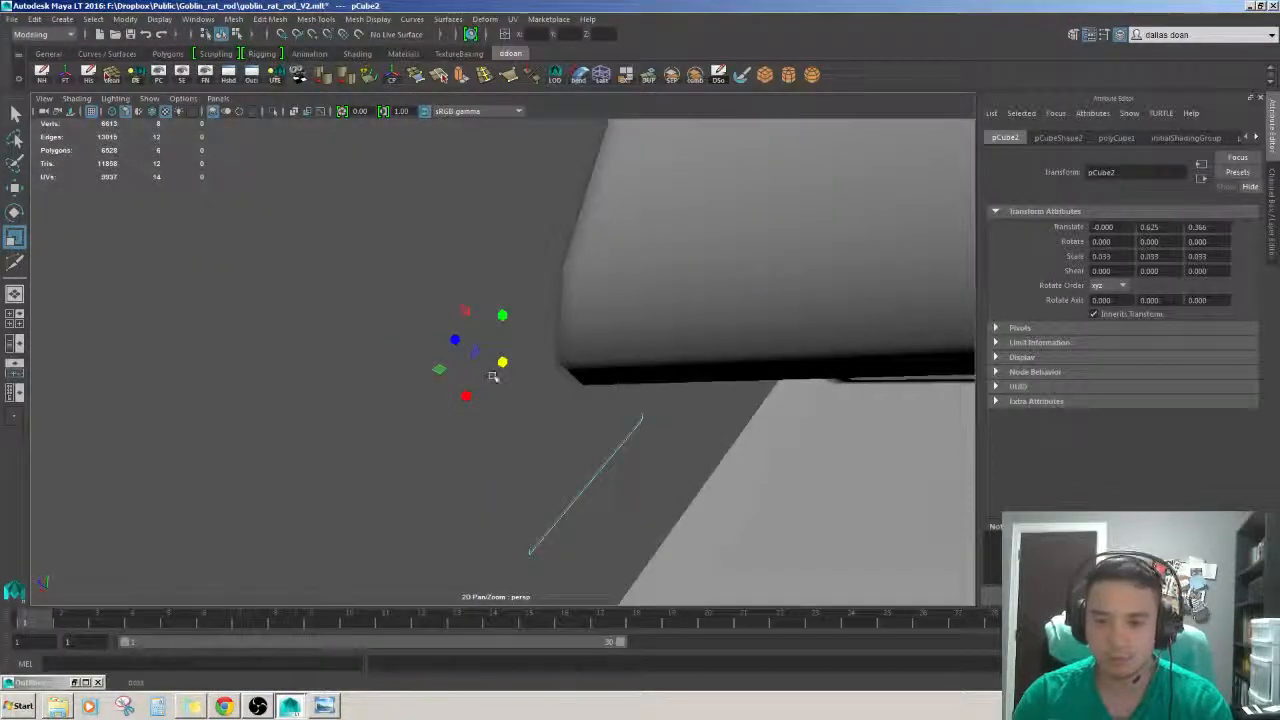
scroll(495, 373, down, 5)
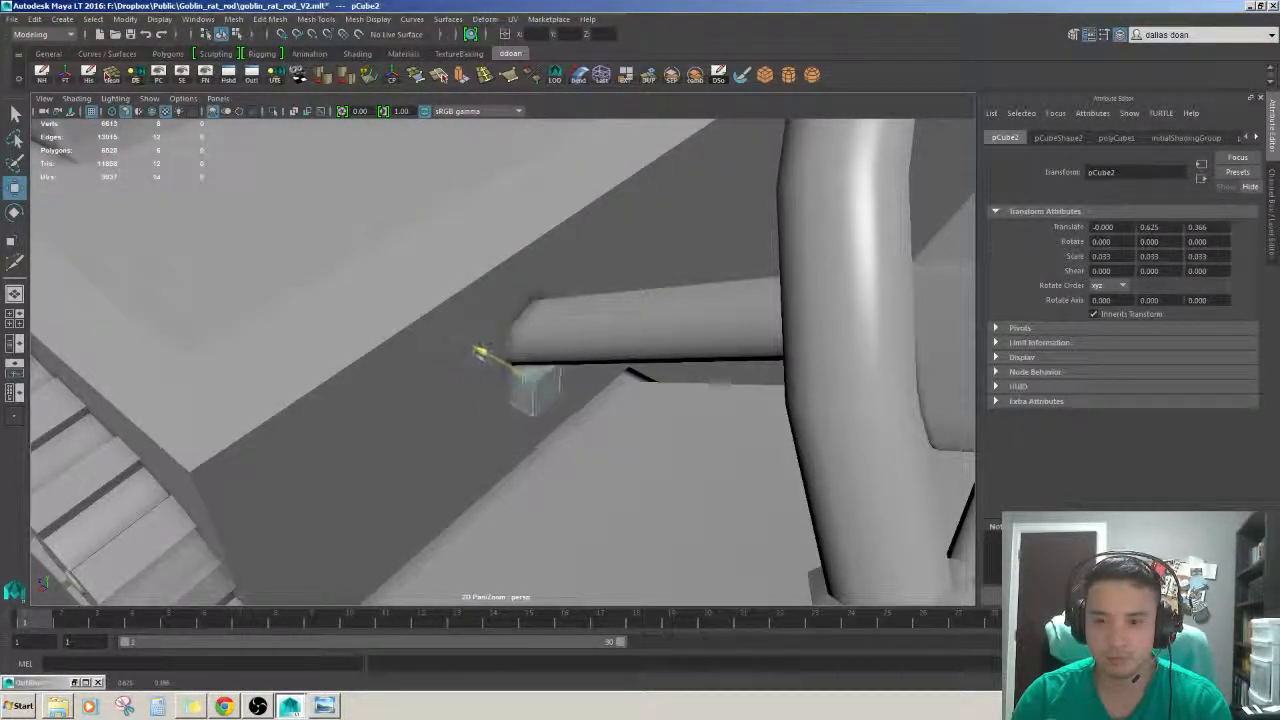
- Scale the cube into a mounting plate about 0.079 by 0.090 by 0.033, set between the steering column and the engine block
key(r)
mouse_move(536, 306)
alt+mouse_down()
mouse_move(513, 354)
mouse_move(520, 300)
mouse_move(535, 296)
alt+mouse_up()
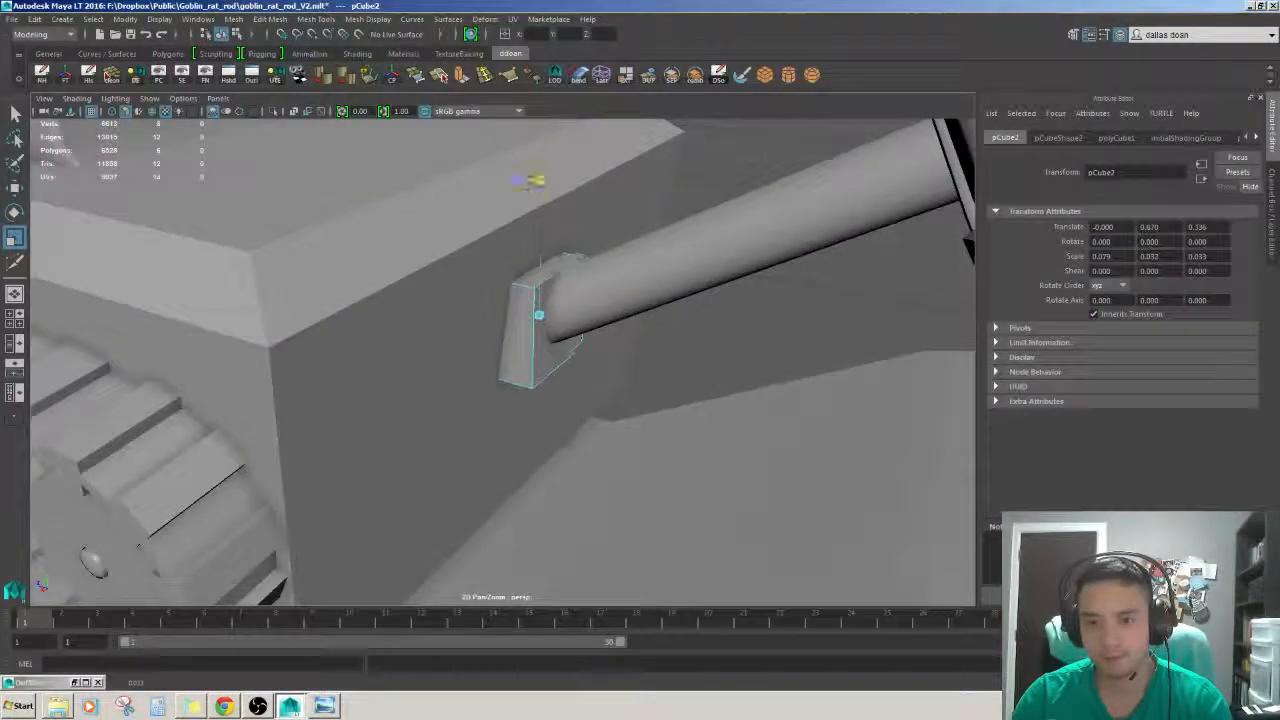
drag(533, 182, 536, 155)
alt+drag(612, 300, 545, 290)
click(648, 262)
click(516, 314)
- Tilt the plate to about -6.716 degrees in X and position it at about 0.679 in Y against the engine block
scroll(516, 314, up, 4)
key(e)
scroll(625, 242, down, 5)
key(w)
scroll(557, 309, up, 5)
scroll(557, 309, down, 5)
scroll(545, 290, up, 6)
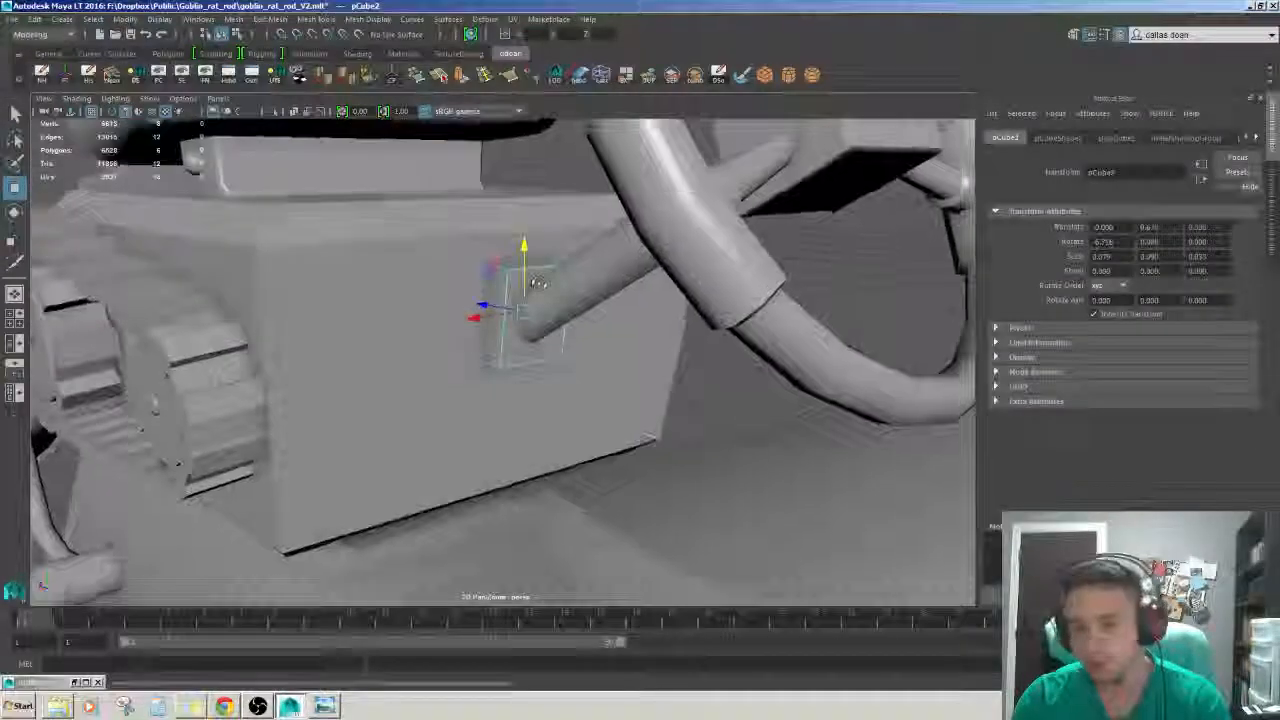
- Isolate the mounting plate, delete its hidden face on the engine side, and show the full model again
right_drag(523, 265, 521, 240)
scroll(523, 239, down, 4)
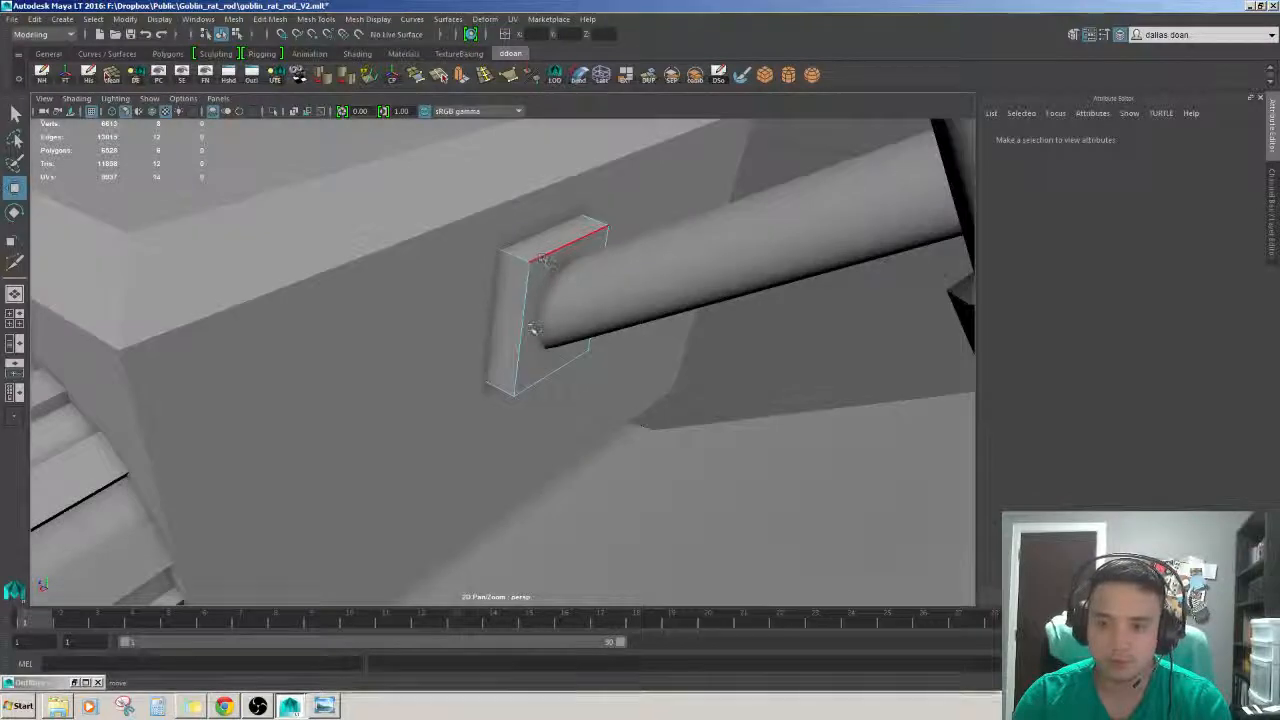
key(ctrl+1)
alt+drag(500, 318, 563, 312)
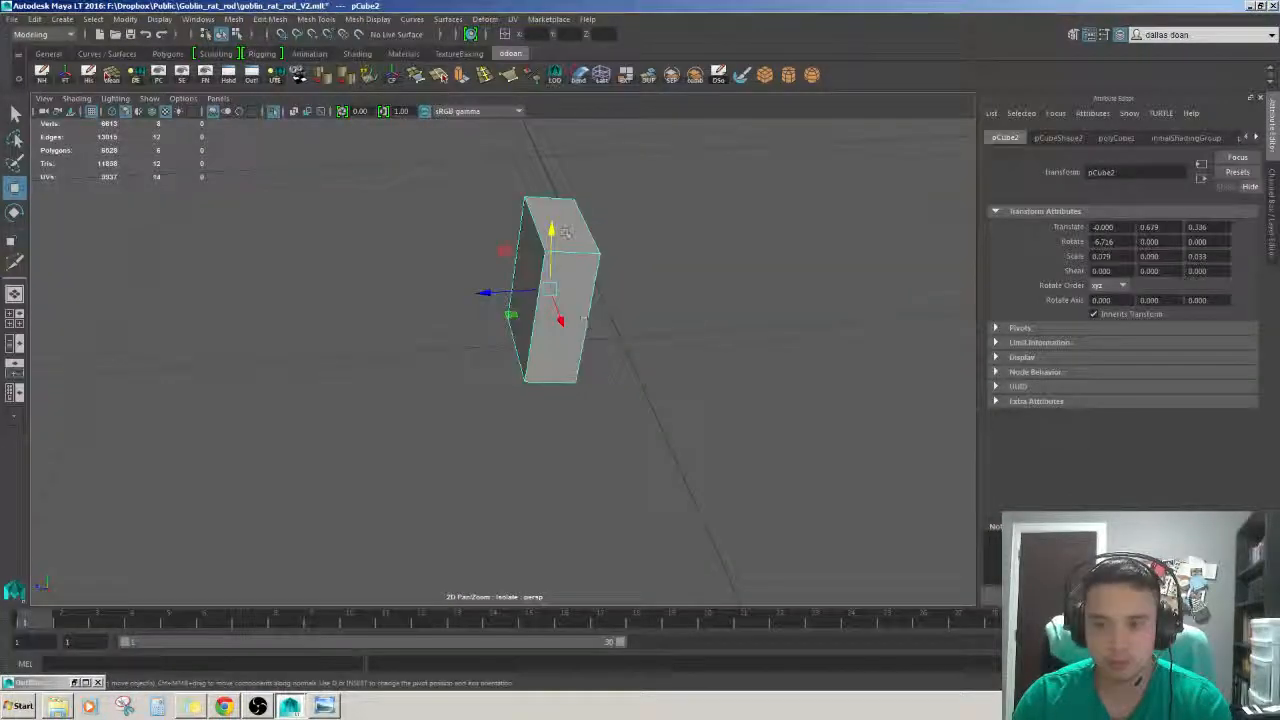
right_drag(523, 240, 522, 268)
click(523, 270)
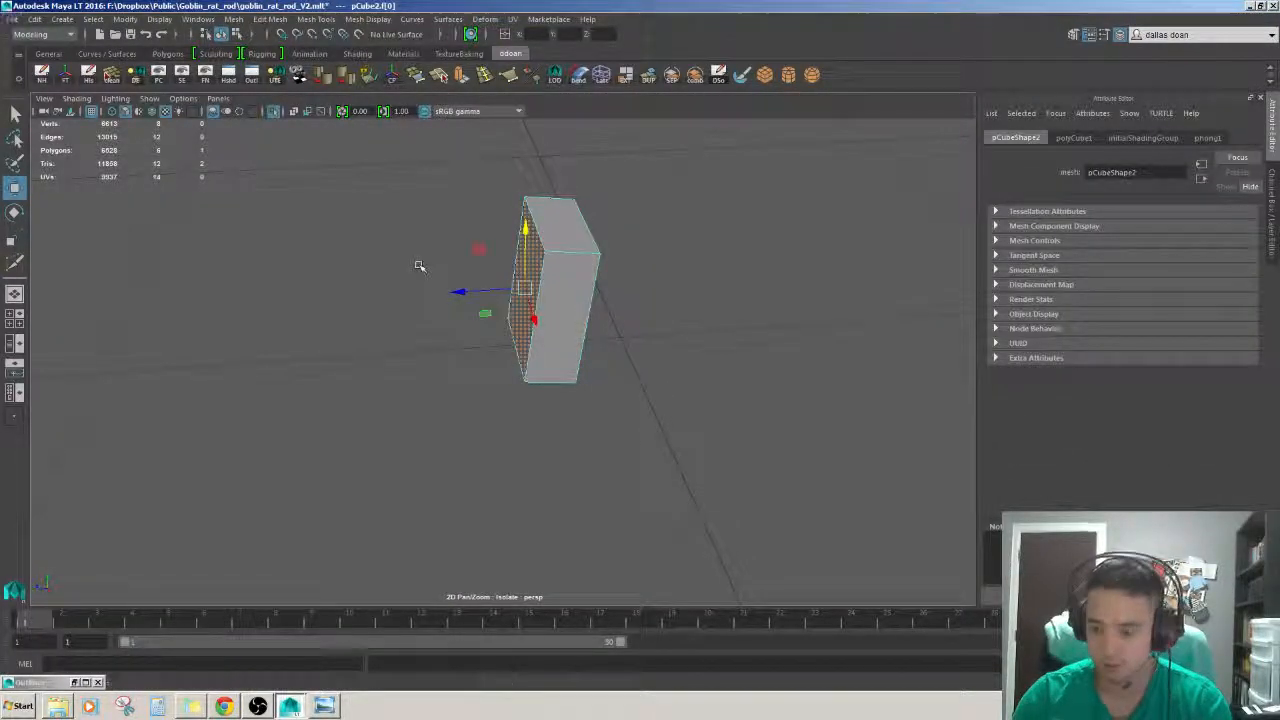
key(Delete)
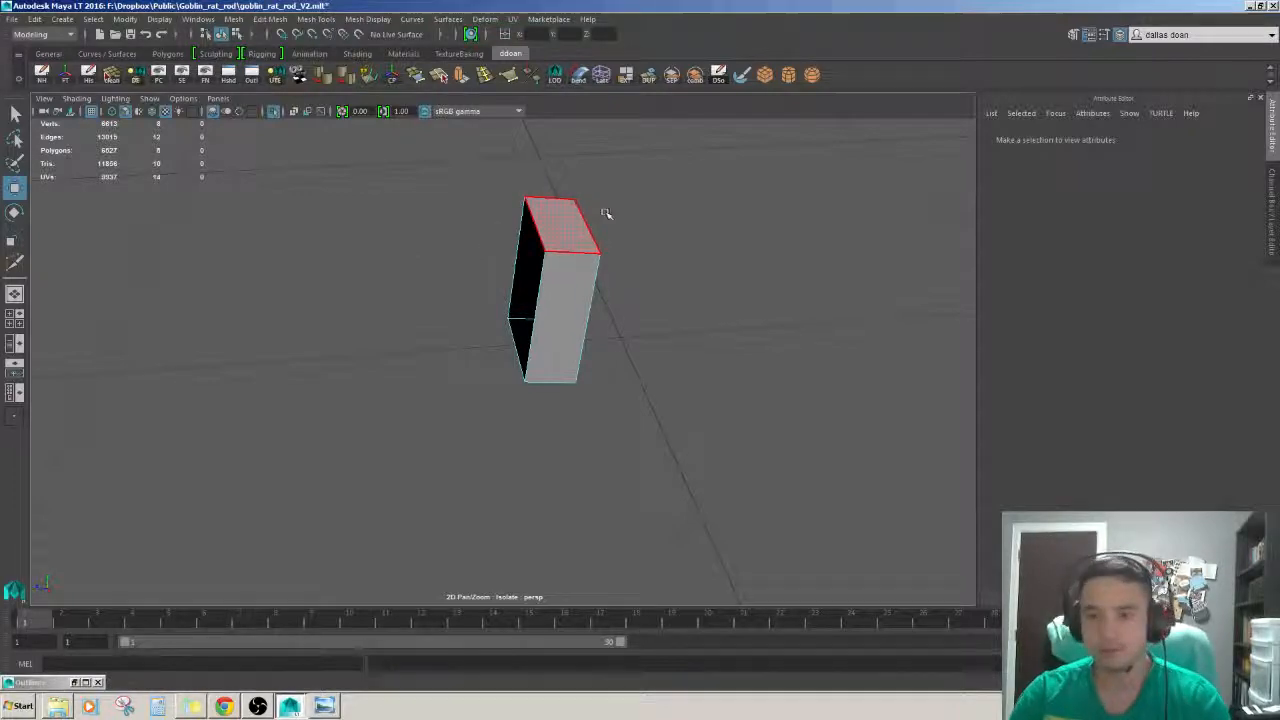
key(F8)
key(ctrl+1)
alt+drag(643, 277, 485, 288)
mouse_move(485, 288)
alt+right_down()
mouse_move(516, 288)
mouse_move(482, 298)
alt+right_up()
alt+drag(510, 310, 536, 320)
- Select the four edges around the mounting plate's outer face, where the steering column meets it
key(F10)
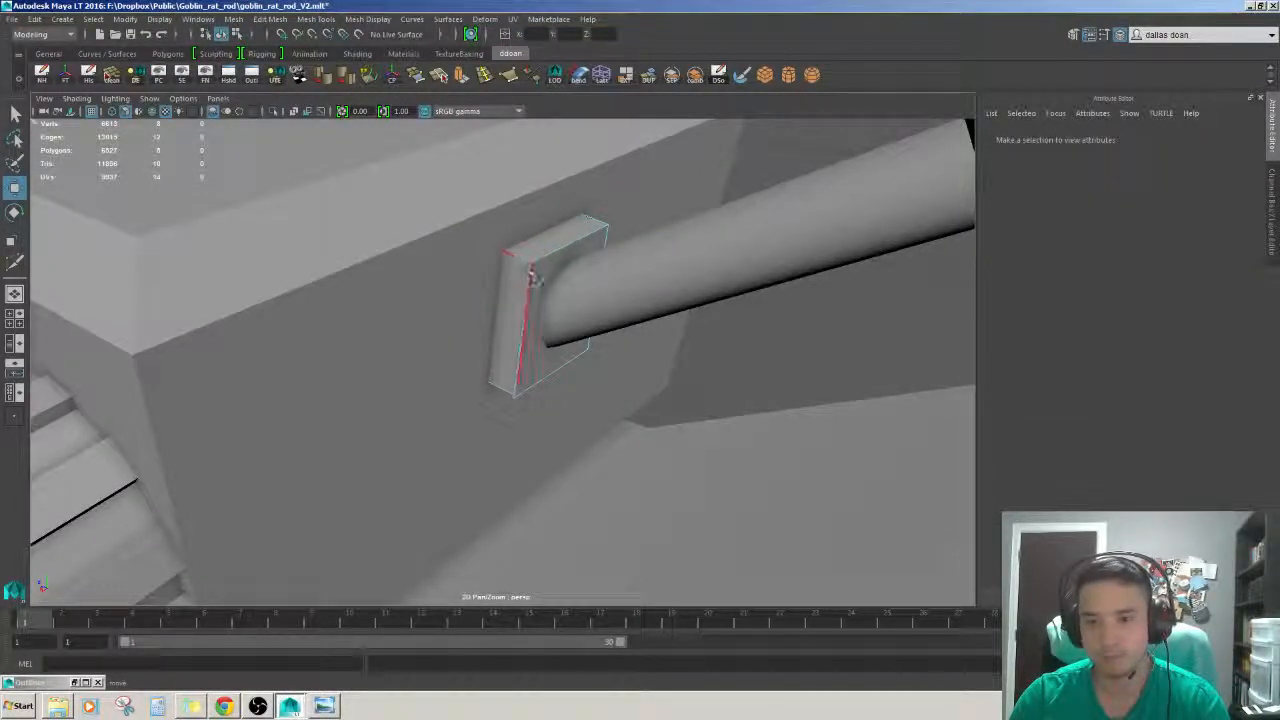
key(F8)
alt+drag(523, 358, 562, 323)
scroll(545, 298, up, 3)
scroll(550, 300, down, 3)
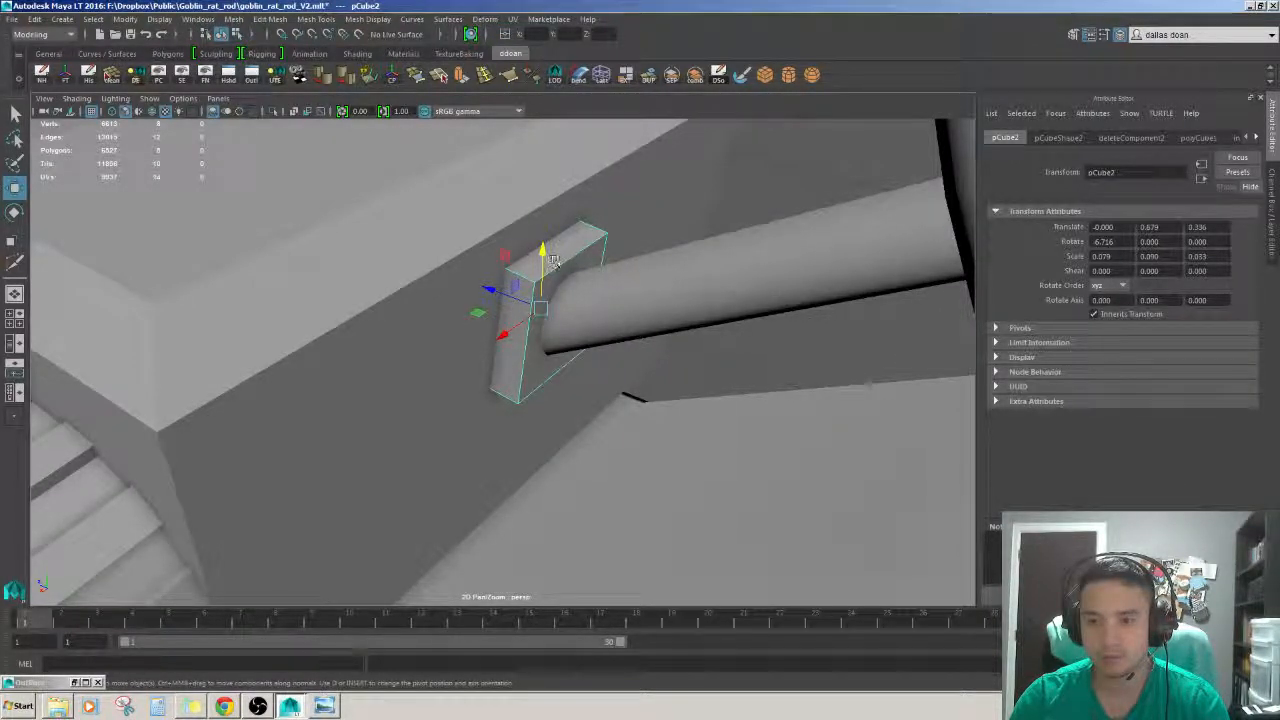
key(F10)
click(567, 257)
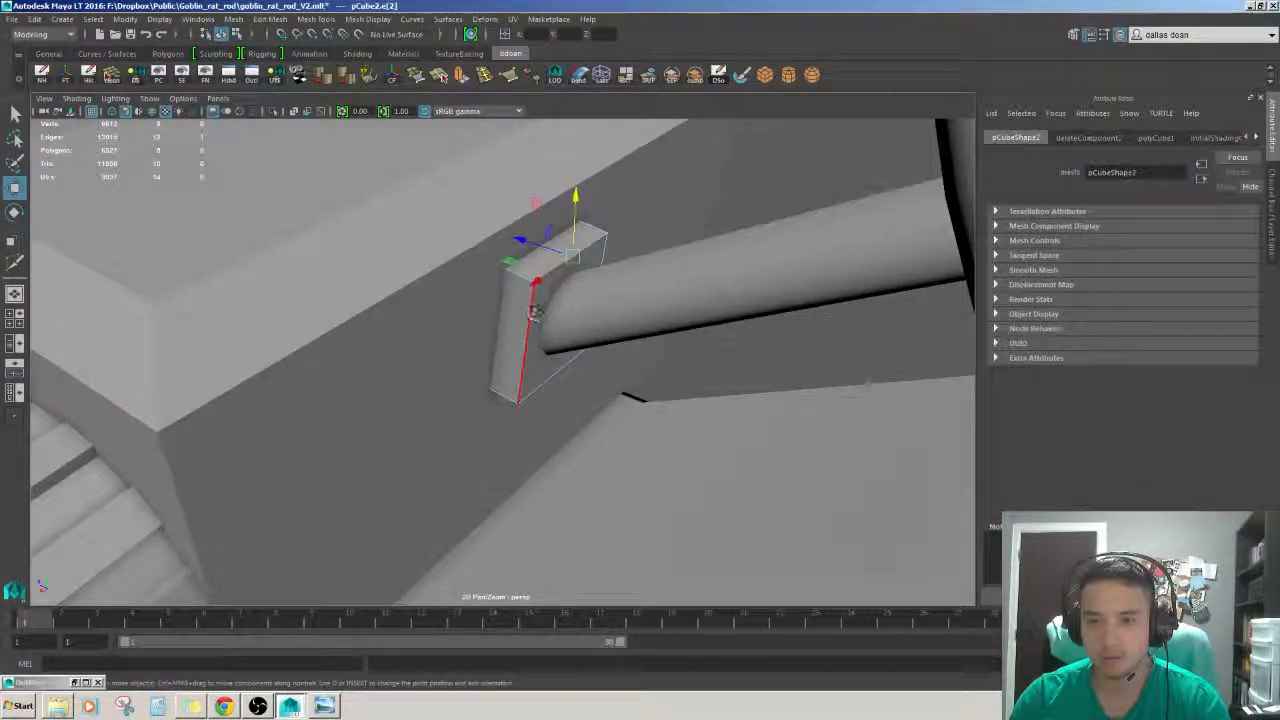
mouse_move(535, 312)
alt+mouse_down()
mouse_move(505, 318)
mouse_move(529, 320)
mouse_move(522, 303)
alt+mouse_up()
shift+click(519, 345)
shift+click(510, 312)
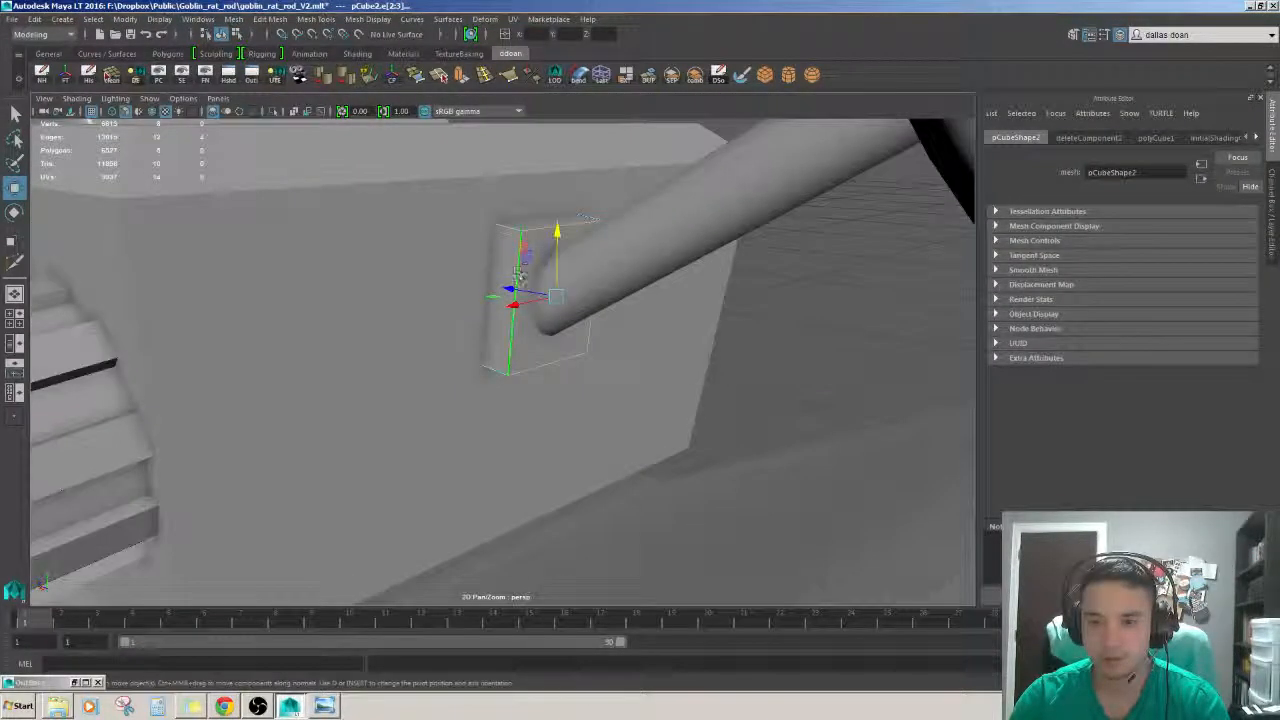
- Try to bevel the plate's outer-face edges with an Absolute offset of 0.5, and undo it
key(ctrl+b)
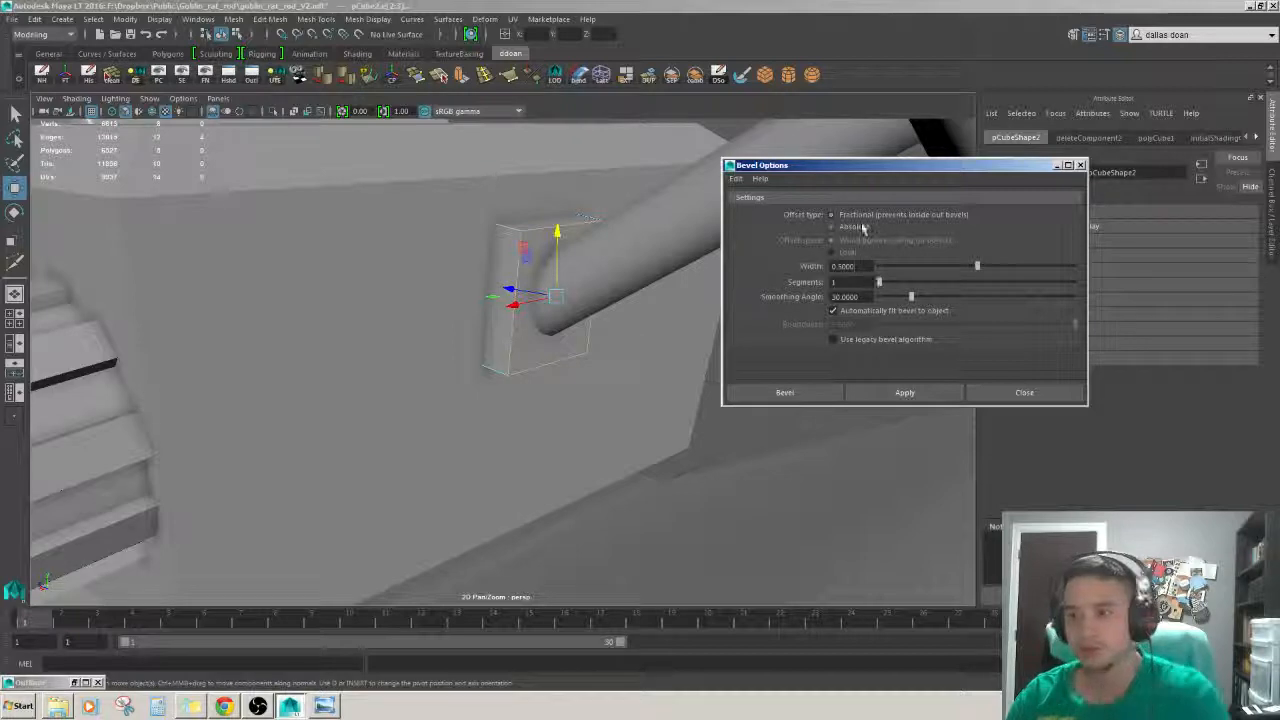
click(890, 389)
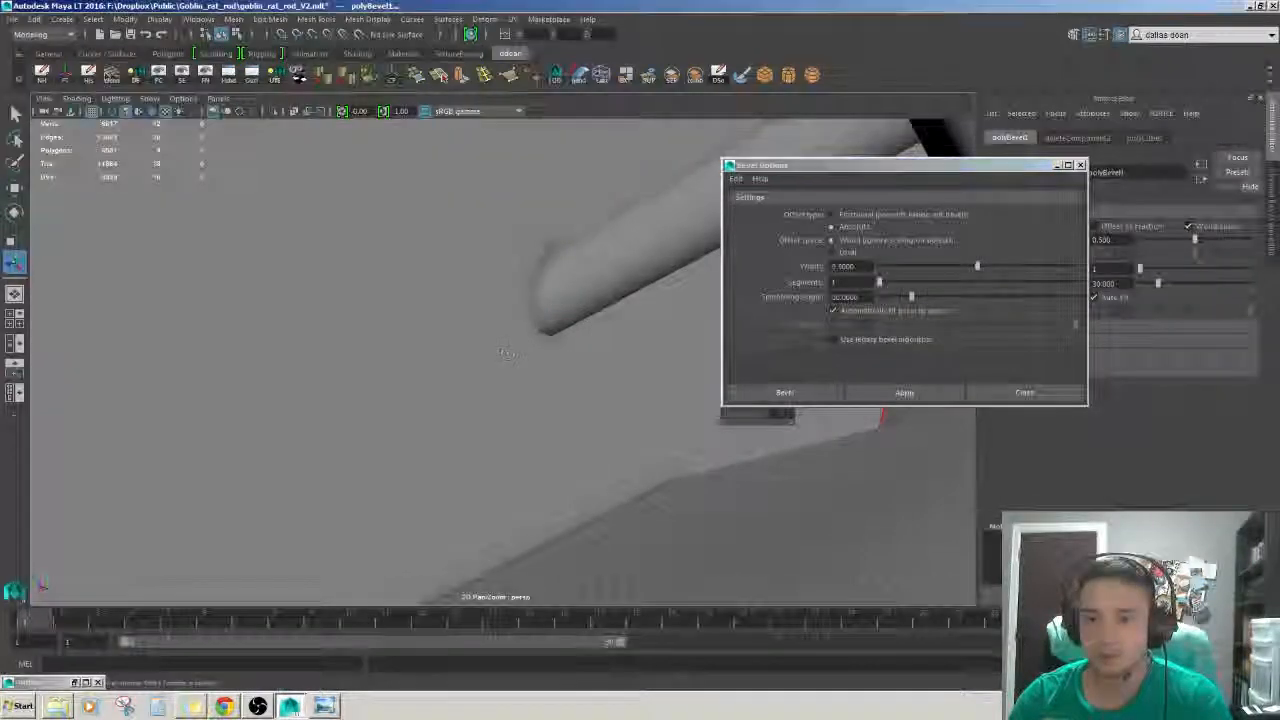
alt+drag(680, 368, 529, 363)
key(ctrl+z)
- Bevel the plate's outer-face edges with a Fractional offset, width 0.5 and 1 segment
alt+right_drag(529, 363, 741, 312)
click(854, 216)
click(903, 391)
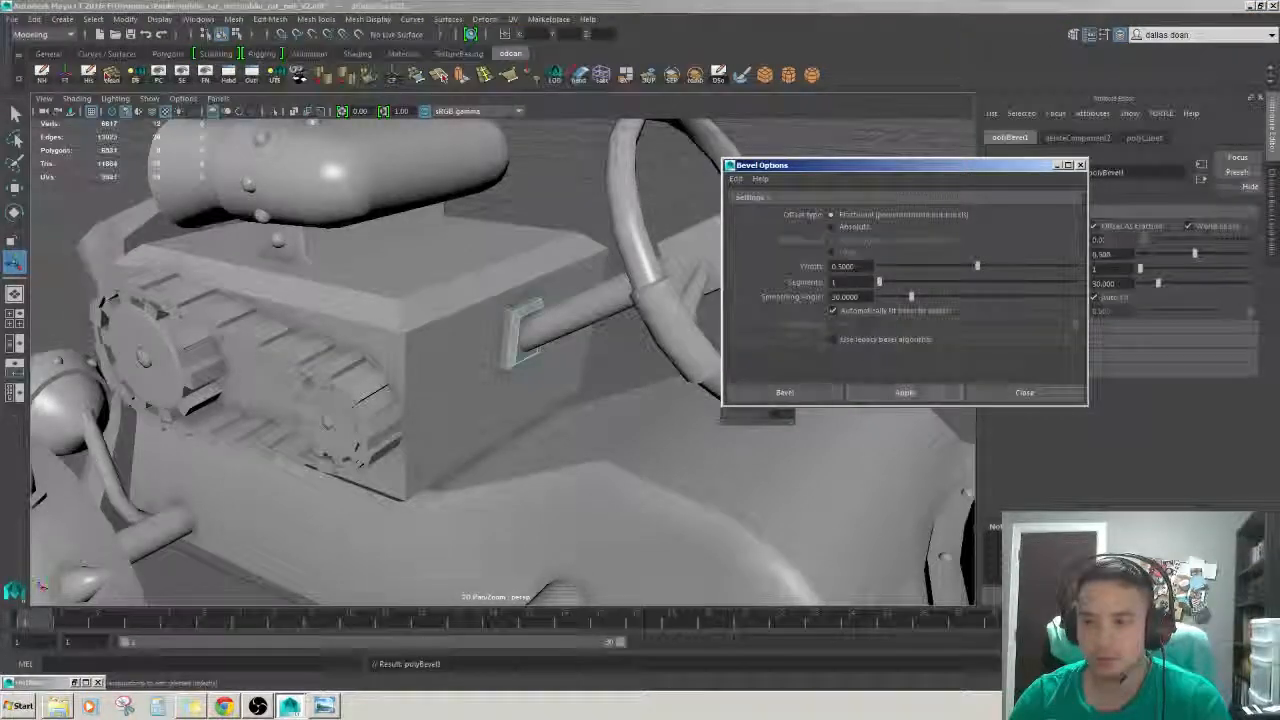
scroll(897, 377, up, 2)
click(976, 389)
alt+drag(620, 368, 551, 337)
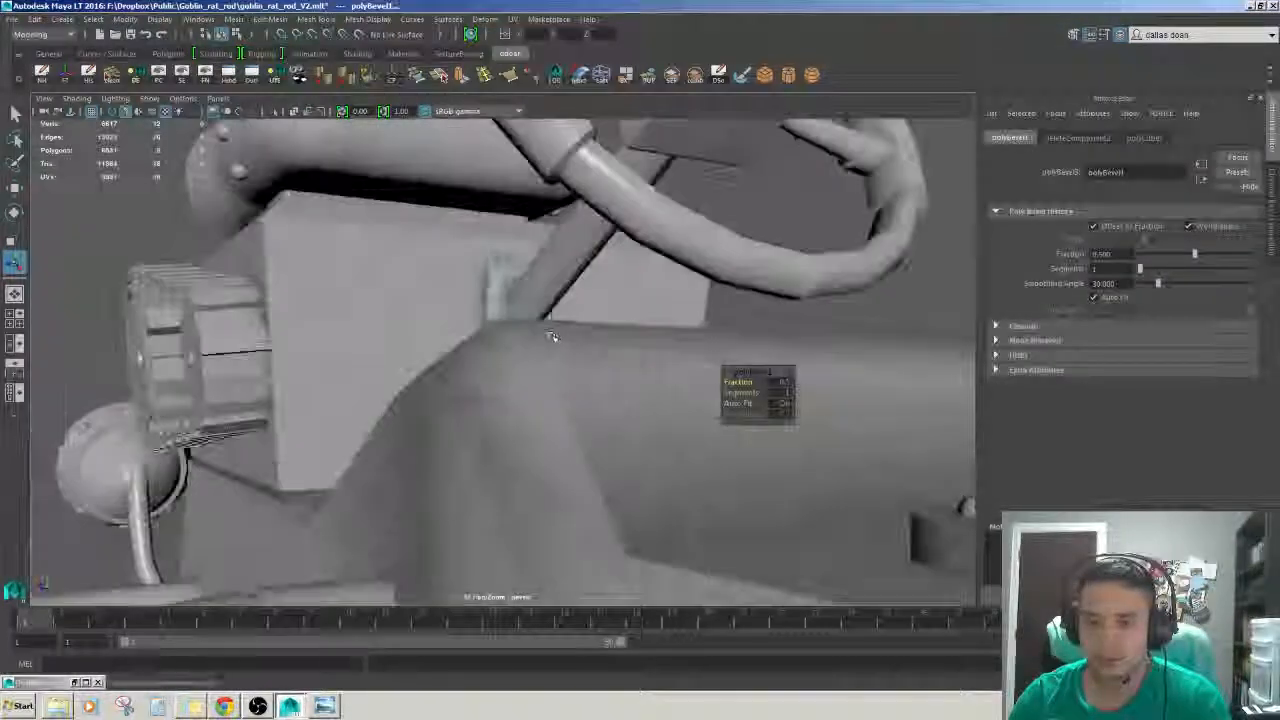
- Return the bevelled plate to object mode and raise it slightly on the engine block
alt+right_drag(551, 337, 640, 340)
alt+drag(560, 345, 574, 297)
key(w)
double_click(569, 240)
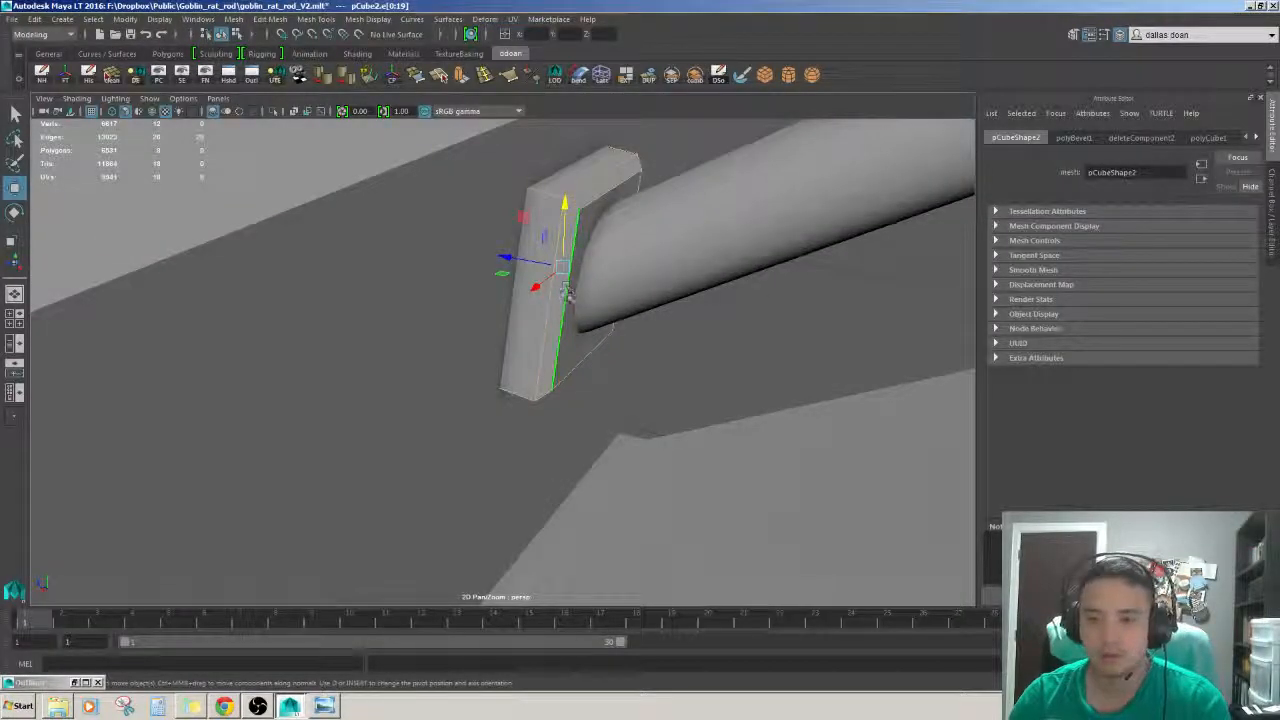
right_drag(567, 292, 577, 254)
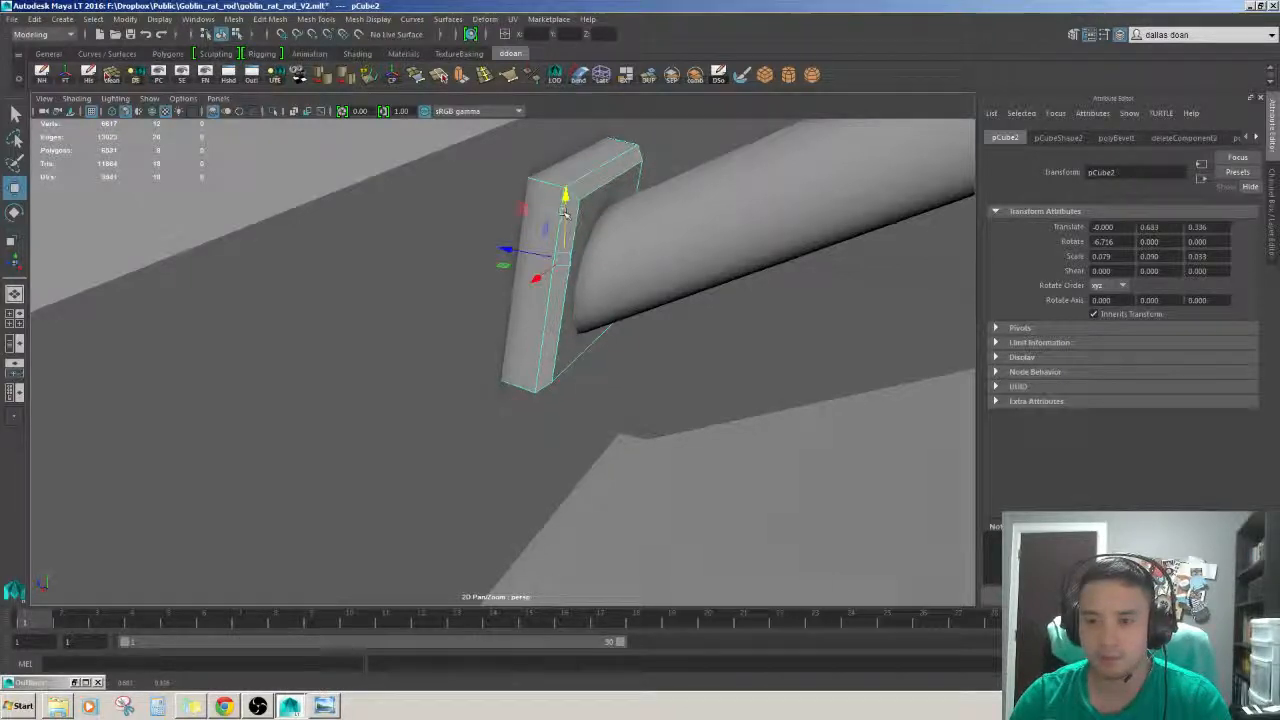
alt+drag(564, 214, 554, 236)
- Select the mounting plate's corner edges and bevel them with a fraction of 0.1 and 1 segment
right_drag(554, 236, 547, 211)
alt+drag(565, 290, 539, 253)
shift+click(513, 308)
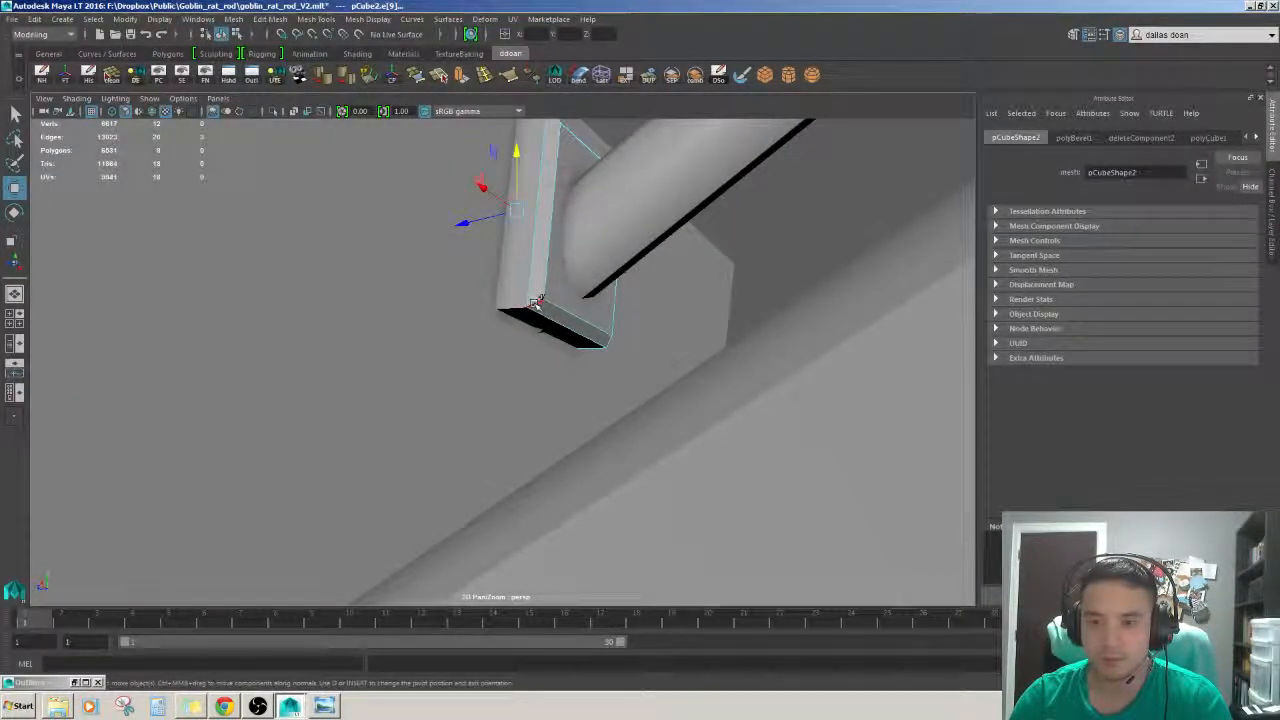
alt+drag(586, 324, 429, 343)
shift+click(505, 328)
alt+drag(505, 328, 520, 331)
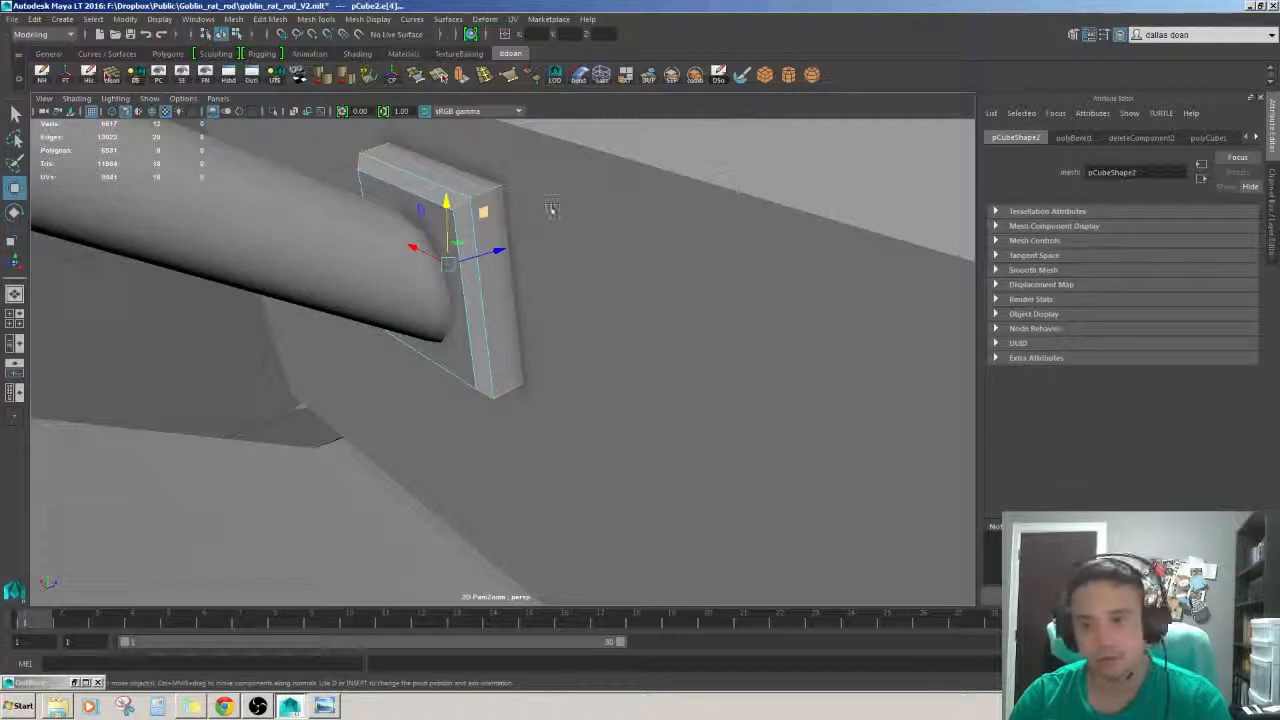
shift+right_drag(551, 208, 600, 250)
alt+drag(600, 250, 731, 357)
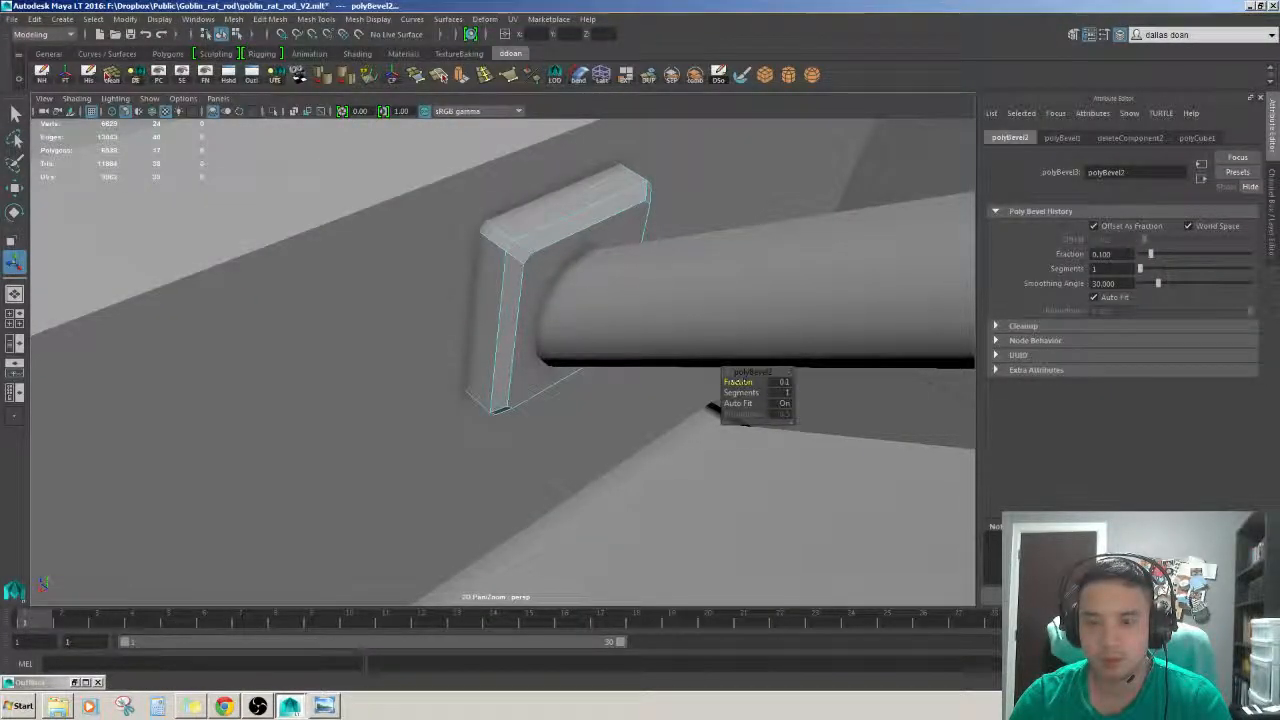
mouse_move(710, 407)
alt+mouse_down()
mouse_move(540, 289)
mouse_move(620, 250)
alt+mouse_up()
- Lower the bevelled mounting plate slightly to about 0.678 in Y so it sits around the column's end
key(F8)
scroll(556, 281, down, 5)
click(646, 320)
scroll(646, 320, up, 5)
alt+drag(646, 320, 545, 350)
click(508, 300)
scroll(551, 296, down, 4)
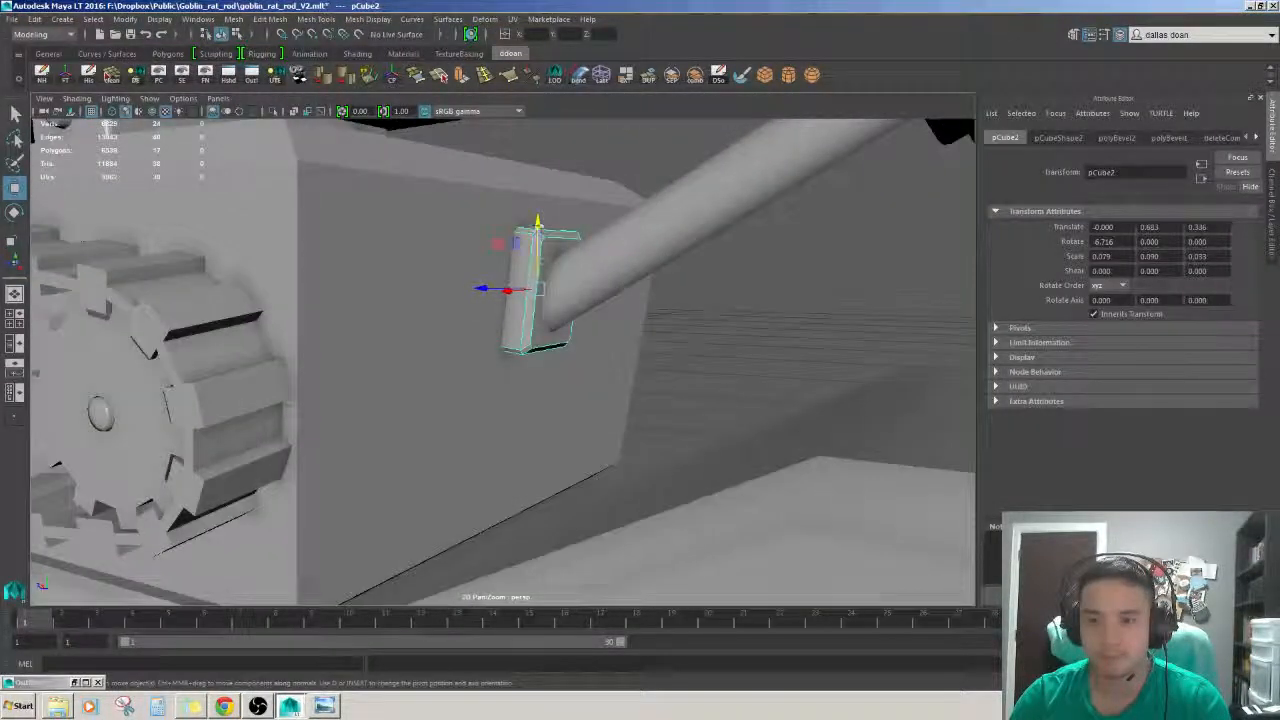
mouse_move(538, 247)
alt+mouse_down()
mouse_move(590, 200)
mouse_move(570, 208)
mouse_move(540, 260)
alt+mouse_up()
scroll(540, 260, down, 6)
click(640, 300)
alt+drag(640, 300, 590, 350)
scroll(533, 365, up, 5)
click(529, 330)
- Select all edges of the mounting plate, adjust their softness with Soften/Harden Edges, and clear the selection in object mode
scroll(531, 320, up, 4)
right_drag(531, 320, 530, 283)
alt+drag(531, 283, 570, 240)
drag(495, 250, 583, 370)
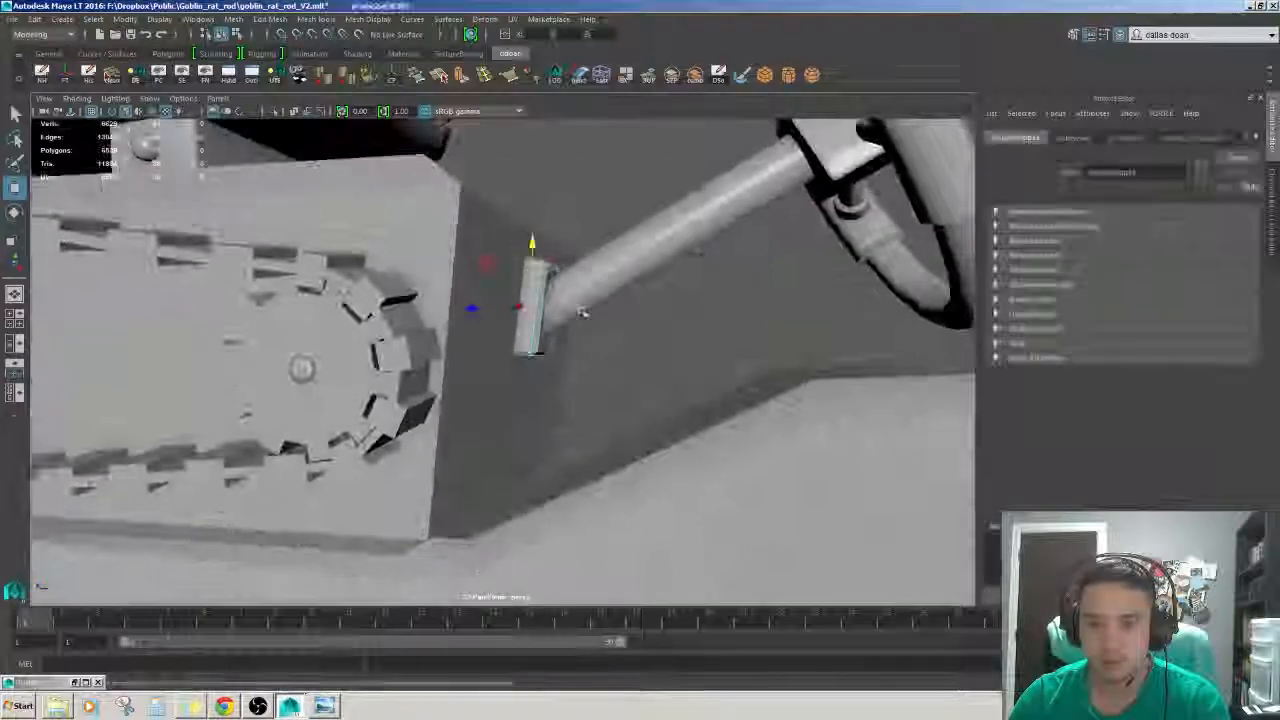
alt+drag(583, 311, 543, 293)
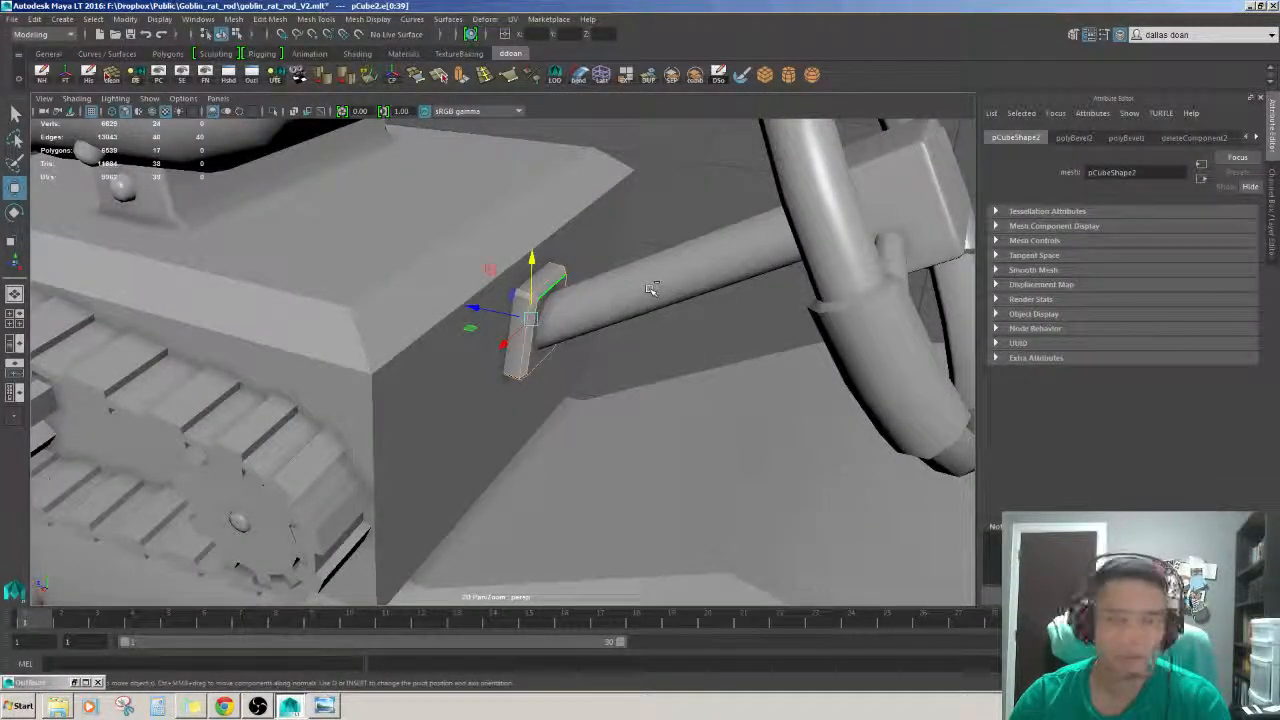
shift+right_drag(651, 289, 630, 286)
alt+drag(630, 286, 557, 274)
right_drag(551, 344, 600, 305)
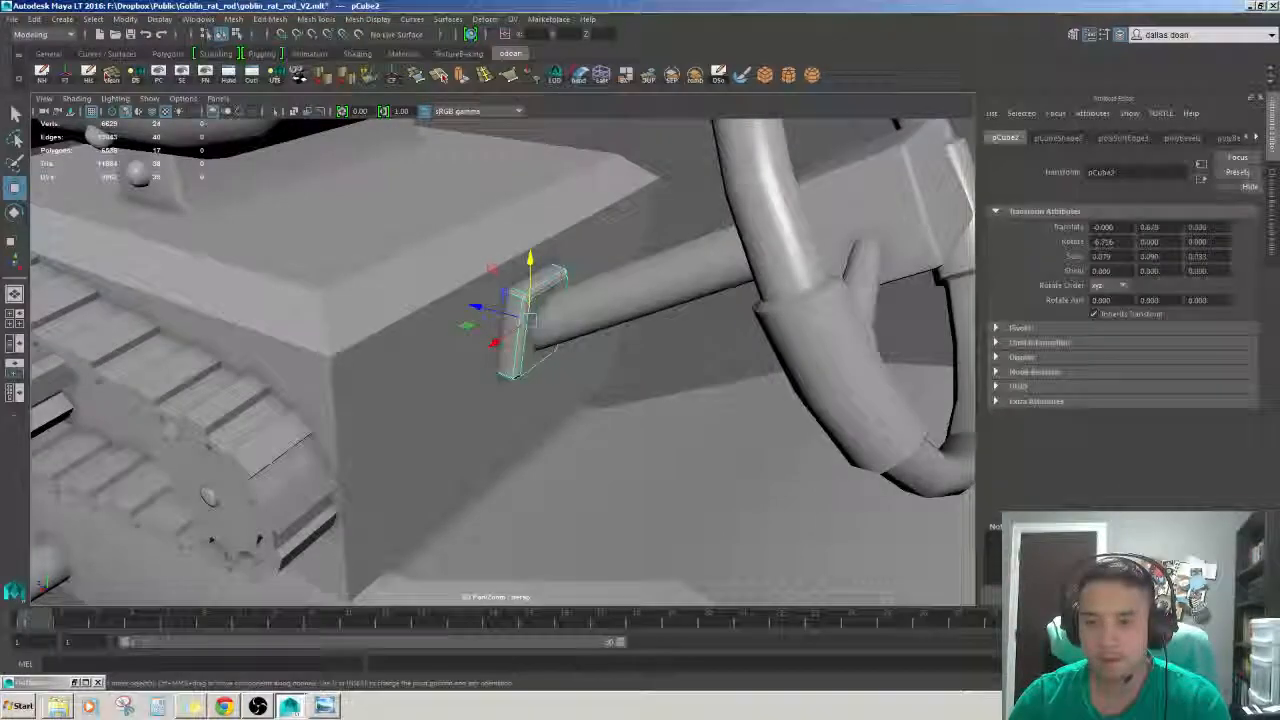
click(617, 334)
- Examine the mounting plate's size and fit behind the steering wheel from the driver's side and the flank
scroll(617, 334, down, 6)
scroll(582, 351, up, 4)
mouse_move(470, 355)
alt+mouse_down()
mouse_move(550, 359)
mouse_move(514, 380)
mouse_move(569, 343)
mouse_move(520, 354)
mouse_move(446, 334)
mouse_move(371, 354)
mouse_move(446, 374)
mouse_move(452, 336)
mouse_move(449, 354)
alt+mouse_up()
scroll(569, 343, down, 5)
scroll(523, 360, up, 4)
click(519, 350)
scroll(523, 358, up, 3)
key(r)
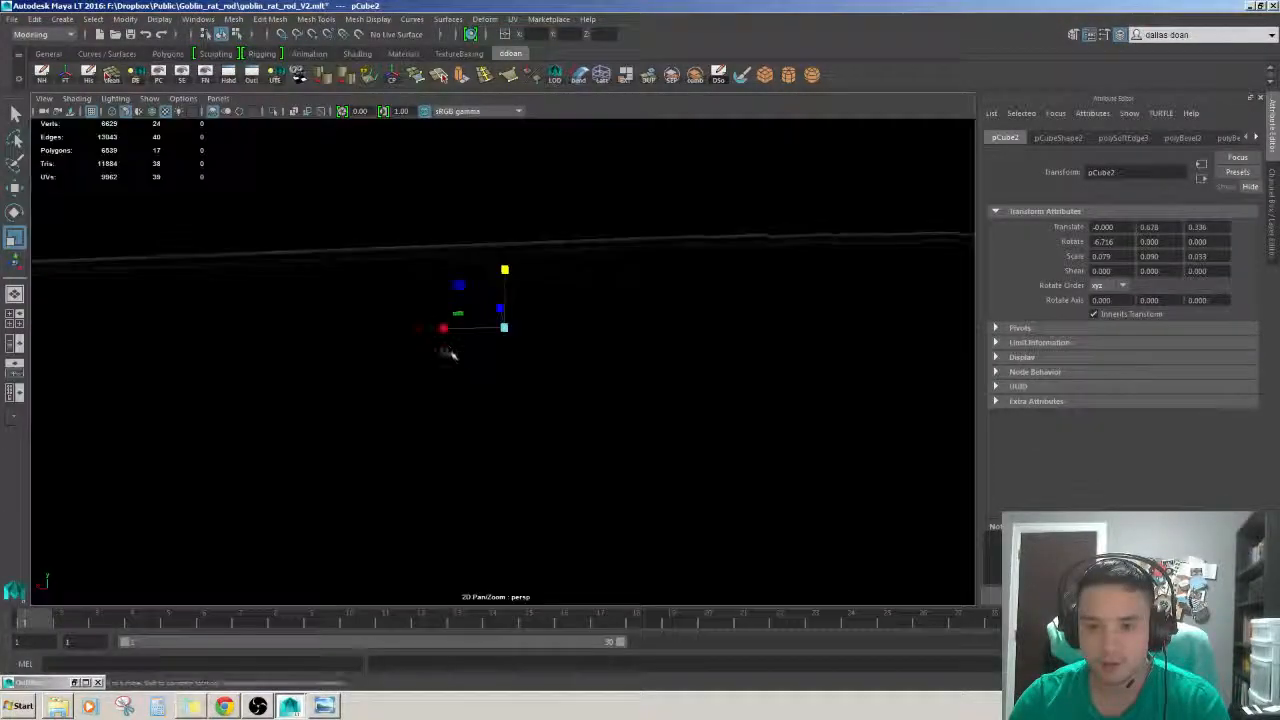
scroll(470, 350, down, 3)
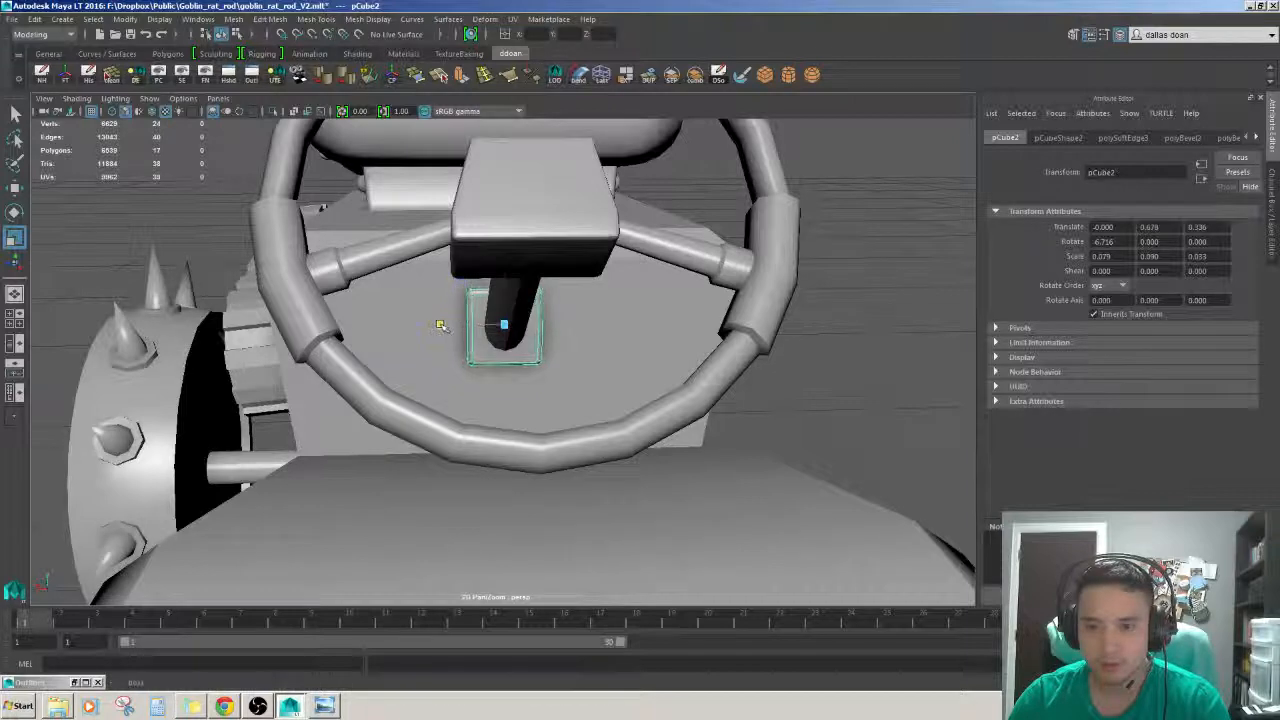
alt+drag(427, 325, 571, 263)
click(608, 262)
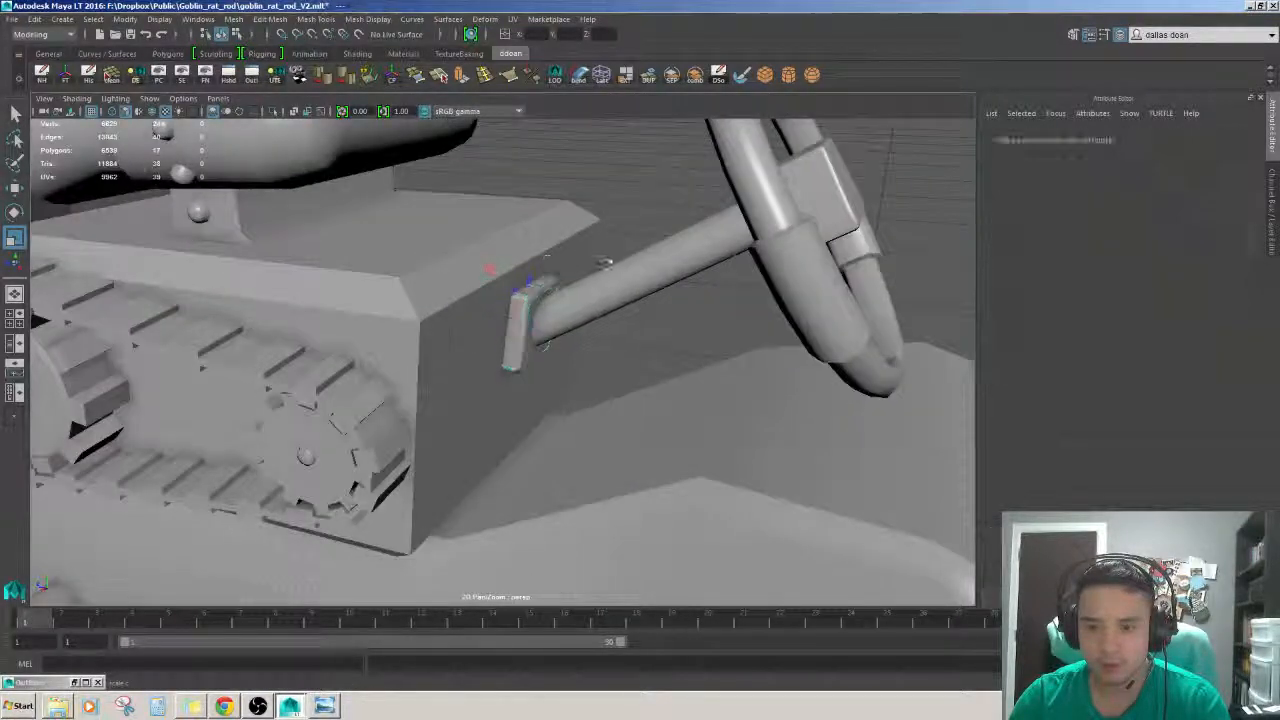
- Examine the whole rat rod from the side, from above and from the front with nothing selected
mouse_move(608, 262)
alt+right_down()
mouse_move(597, 322)
mouse_move(614, 283)
alt+right_up()
alt+drag(614, 283, 505, 382)
click(446, 362)
key(w)
click(600, 262)
alt+right_drag(600, 262, 610, 300)
alt+drag(610, 300, 670, 310)
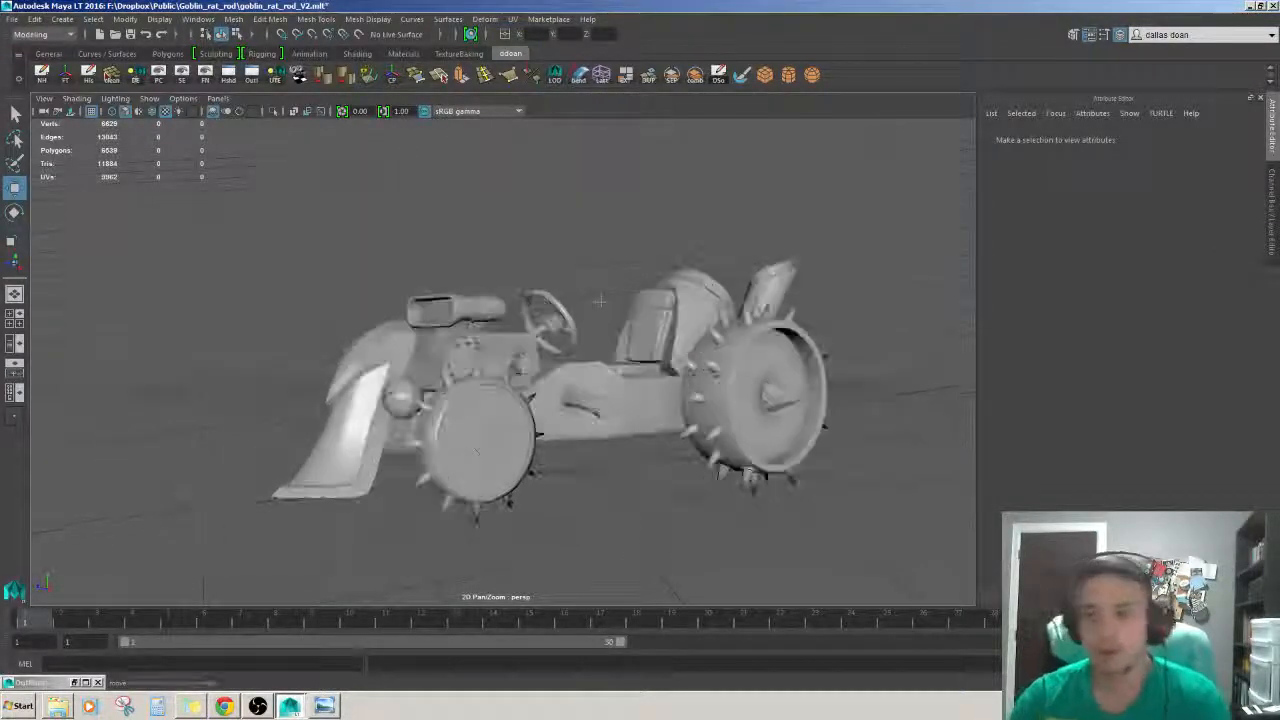
alt+right_drag(605, 338, 617, 206)
alt+drag(617, 206, 650, 365)
alt+right_drag(650, 365, 585, 370)
alt+drag(585, 370, 592, 457)
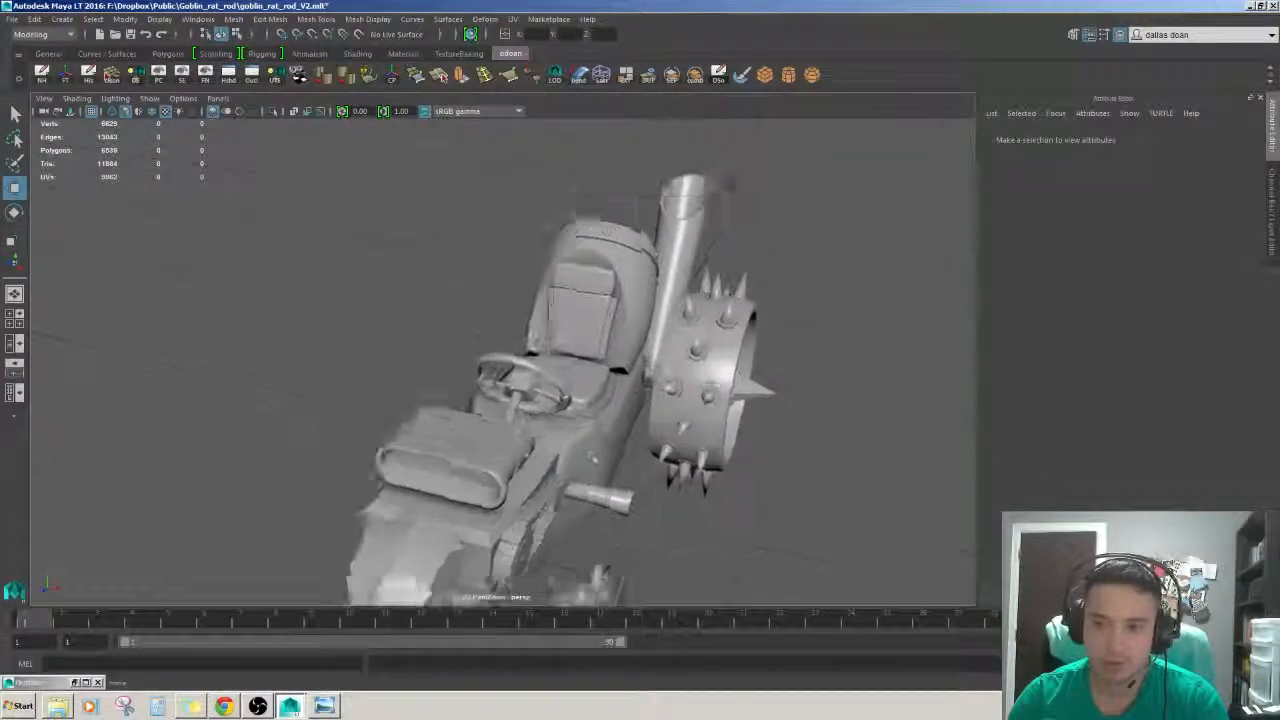
alt+right_drag(592, 457, 680, 450)
- Inspect the vertices of a bolt on top of the air intake and select its neighbour in object mode
click(412, 498)
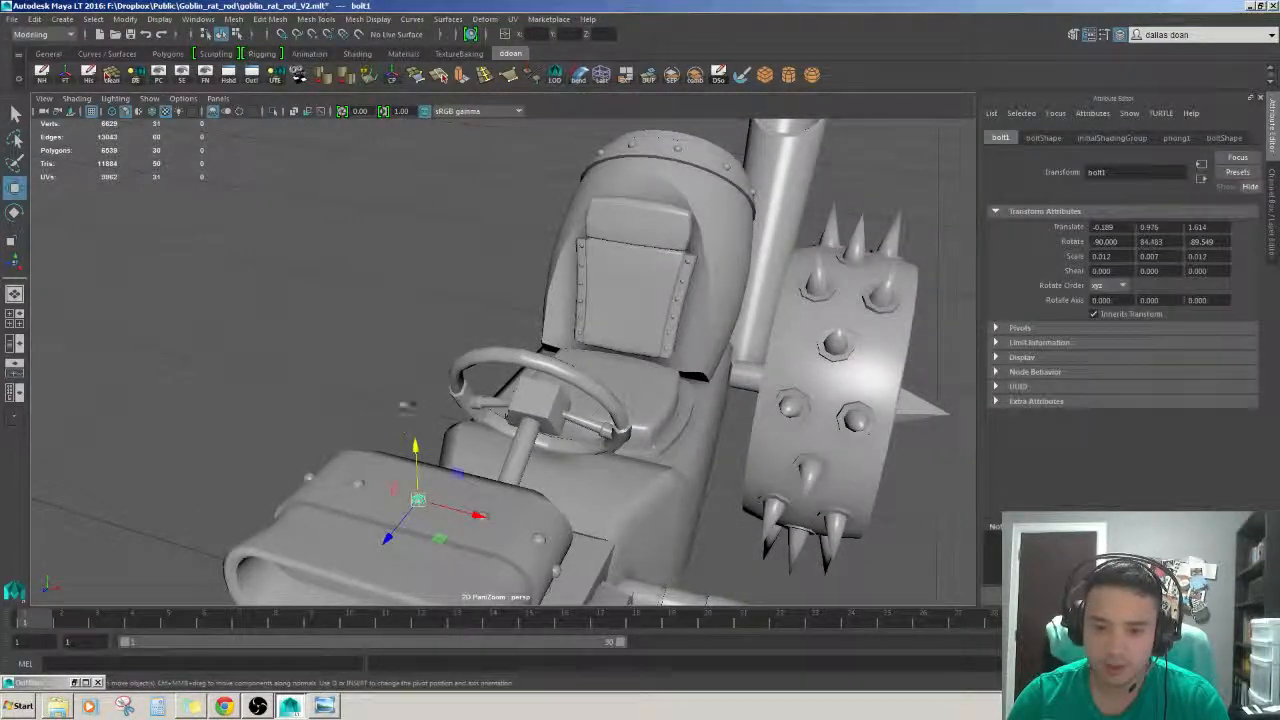
key(F9)
click(418, 498)
alt+right_drag(470, 480, 400, 455)
alt+drag(460, 420, 560, 350)
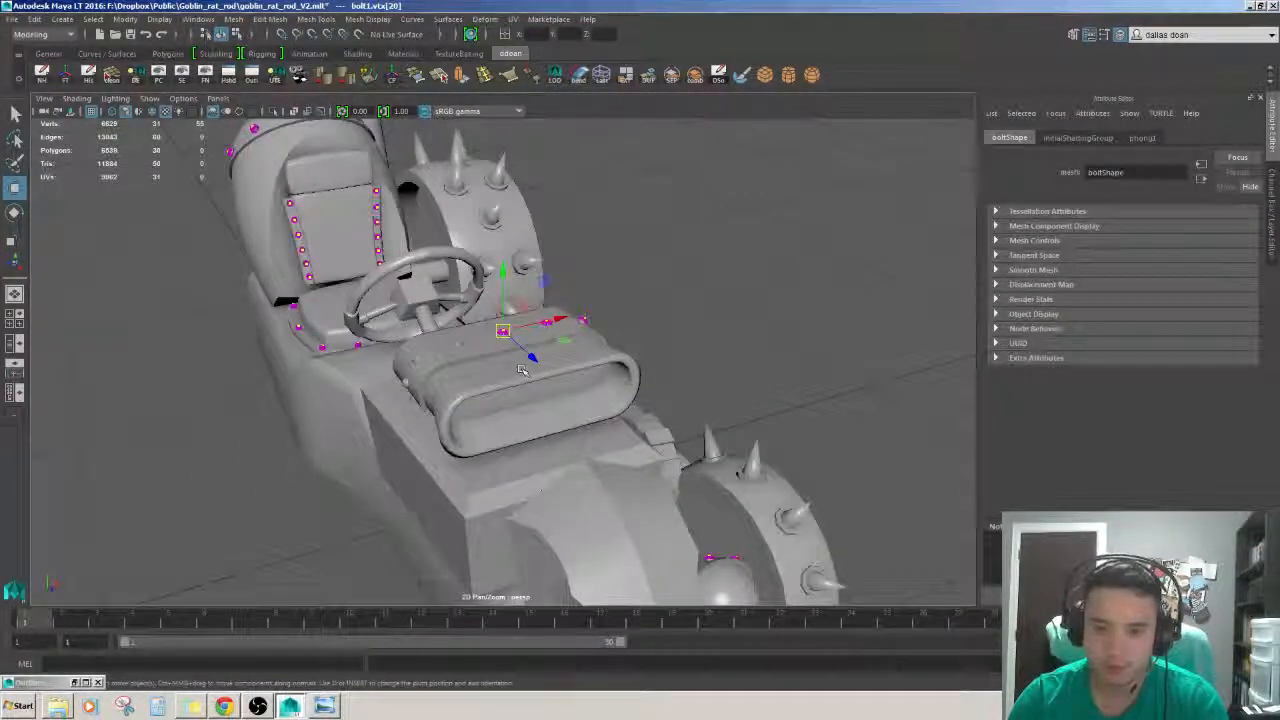
key(F8)
click(460, 337)
alt+right_drag(460, 340, 530, 365)
alt+middle_drag(530, 365, 578, 380)
alt+right_drag(578, 380, 608, 378)
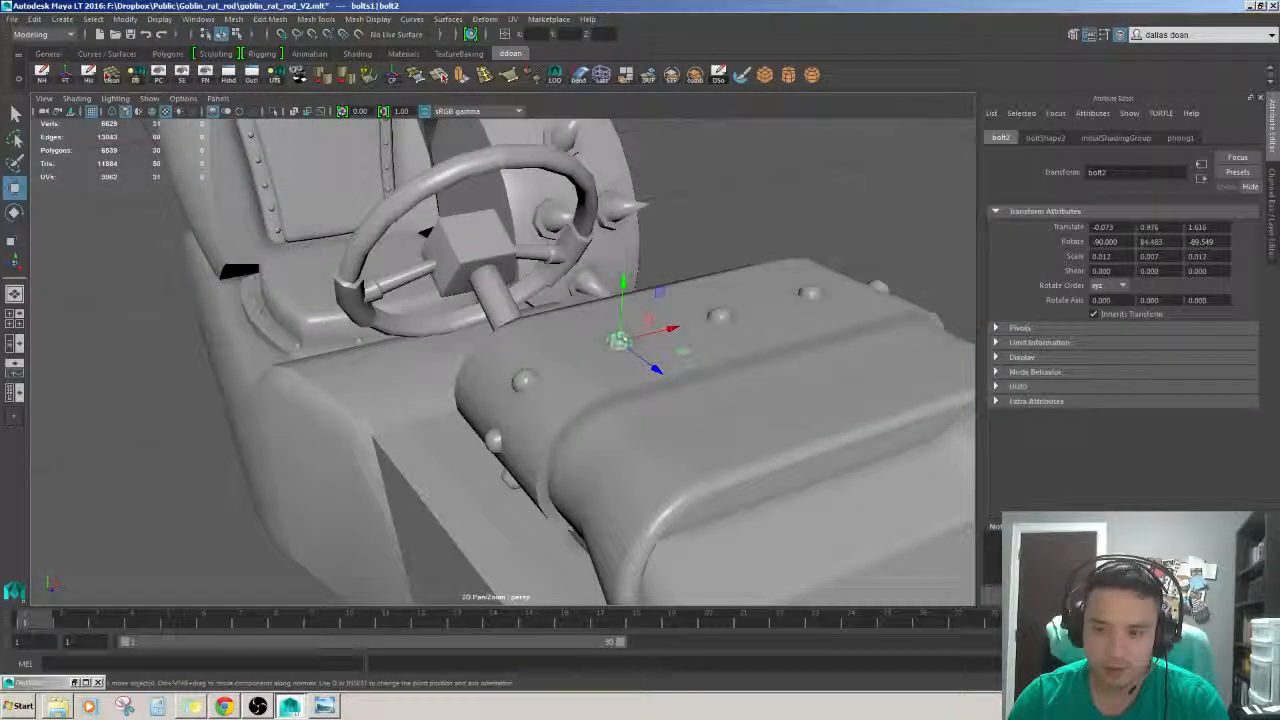
- Examine the row of bolts on the air intake from the front and select one of them
key(F8)
alt+drag(620, 335, 680, 365)
alt+right_drag(680, 365, 650, 368)
alt+drag(650, 368, 540, 368)
key(F8)
alt+right_drag(531, 481, 558, 416)
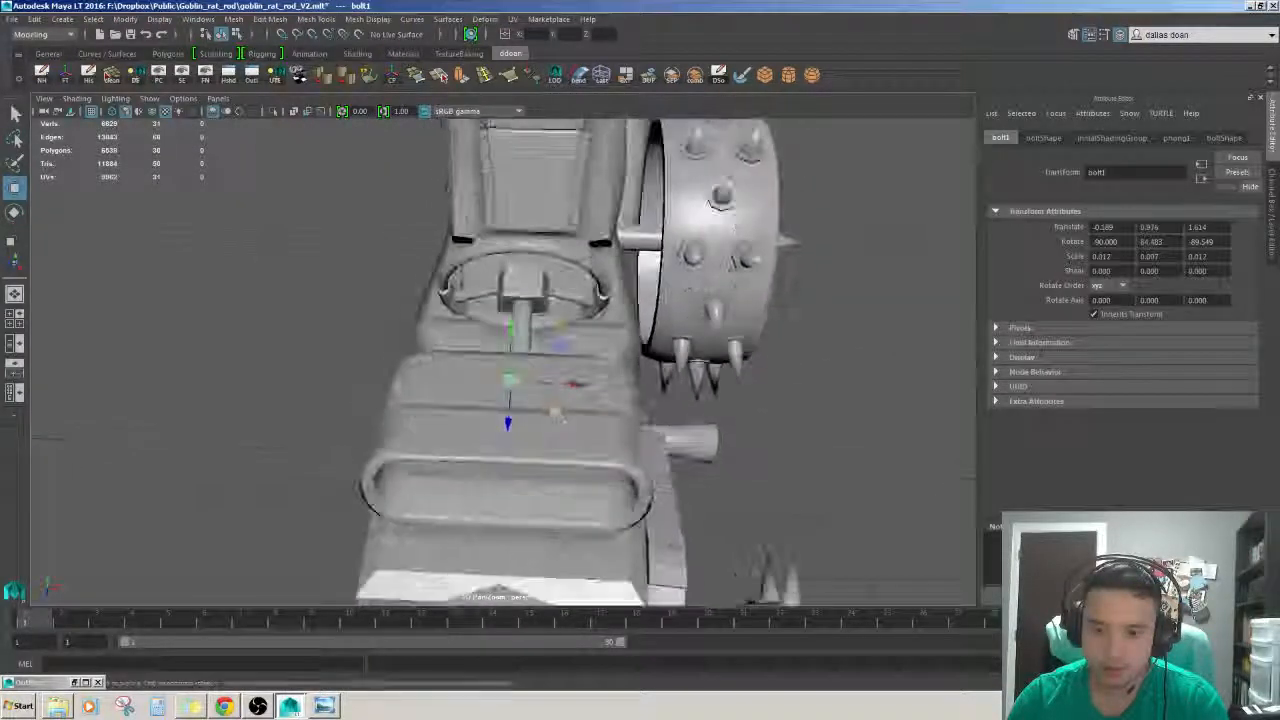
click(577, 419)
alt+drag(577, 419, 532, 400)
click(520, 402)
scroll(504, 410, up, 5)
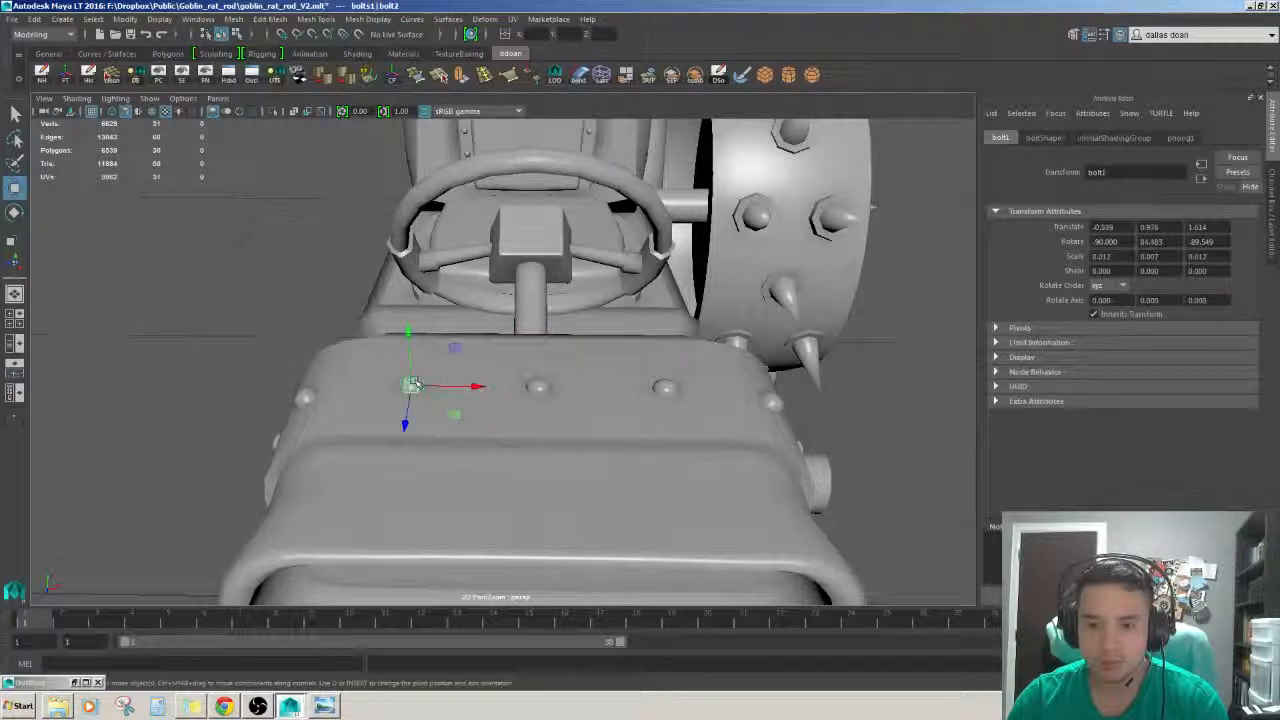
- Inspect the vertices of the bolts on the air intake in component mode, return to object mode and clear the selection
key(F8)
alt+drag(418, 384, 306, 371)
key(F8)
click(622, 361)
key(F8)
scroll(623, 374, down, 5)
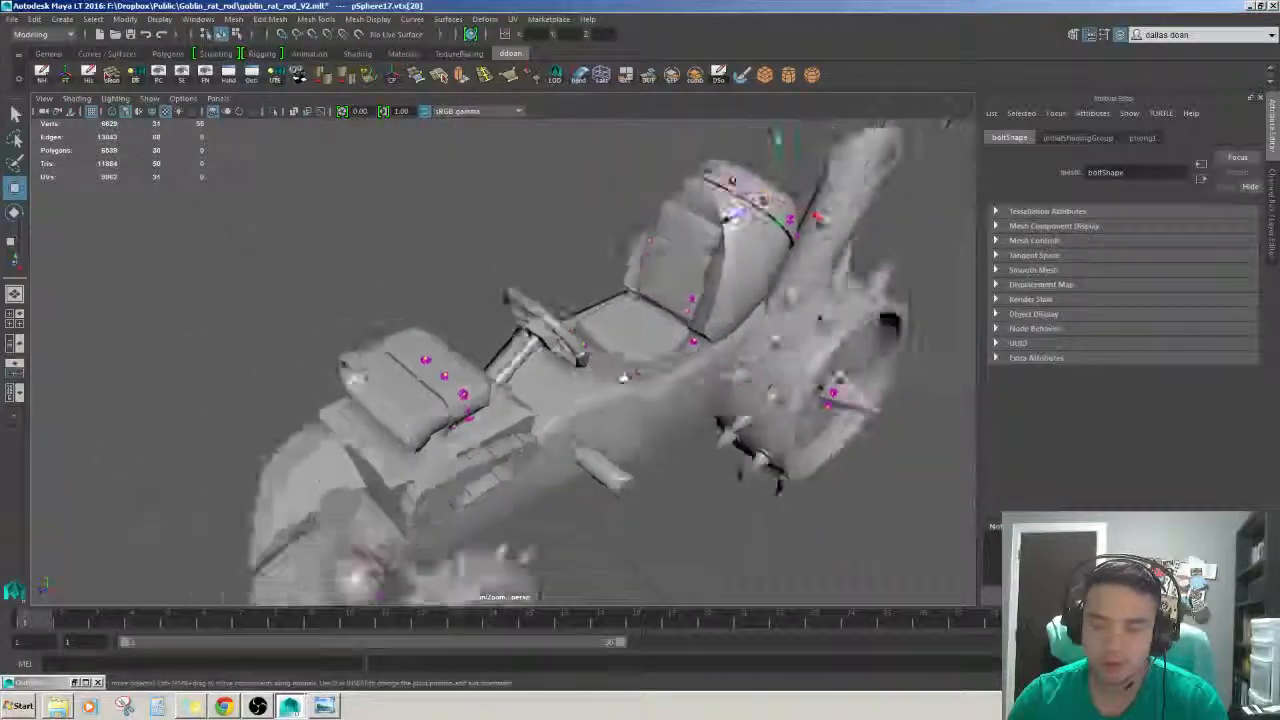
mouse_move(623, 374)
alt+mouse_down()
mouse_move(555, 350)
mouse_move(642, 373)
alt+mouse_up()
alt+drag(680, 372, 690, 368)
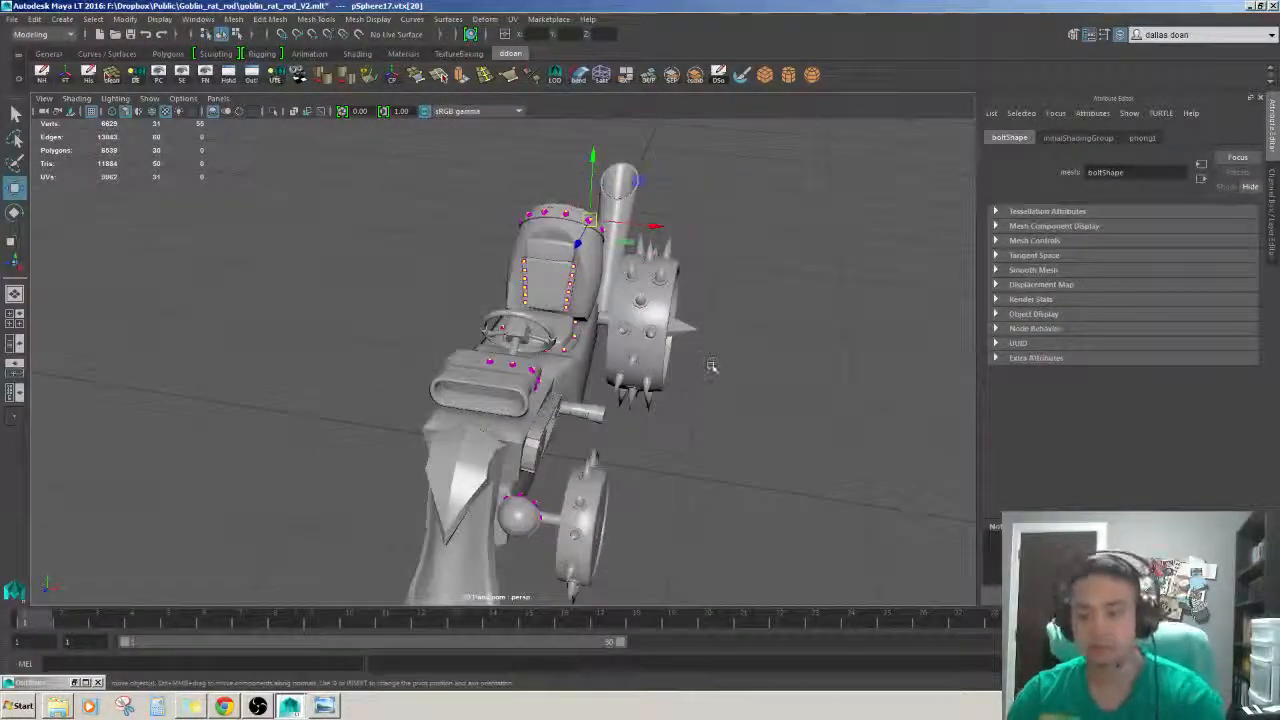
click(763, 399)
- Duplicate one of the hood scoop's bolts and move the copy out beside the scoop to about 0.167, 0.836, 1.616
alt+right_drag(510, 374, 556, 371)
alt+drag(556, 371, 514, 381)
click(446, 358)
alt+drag(446, 358, 437, 352)
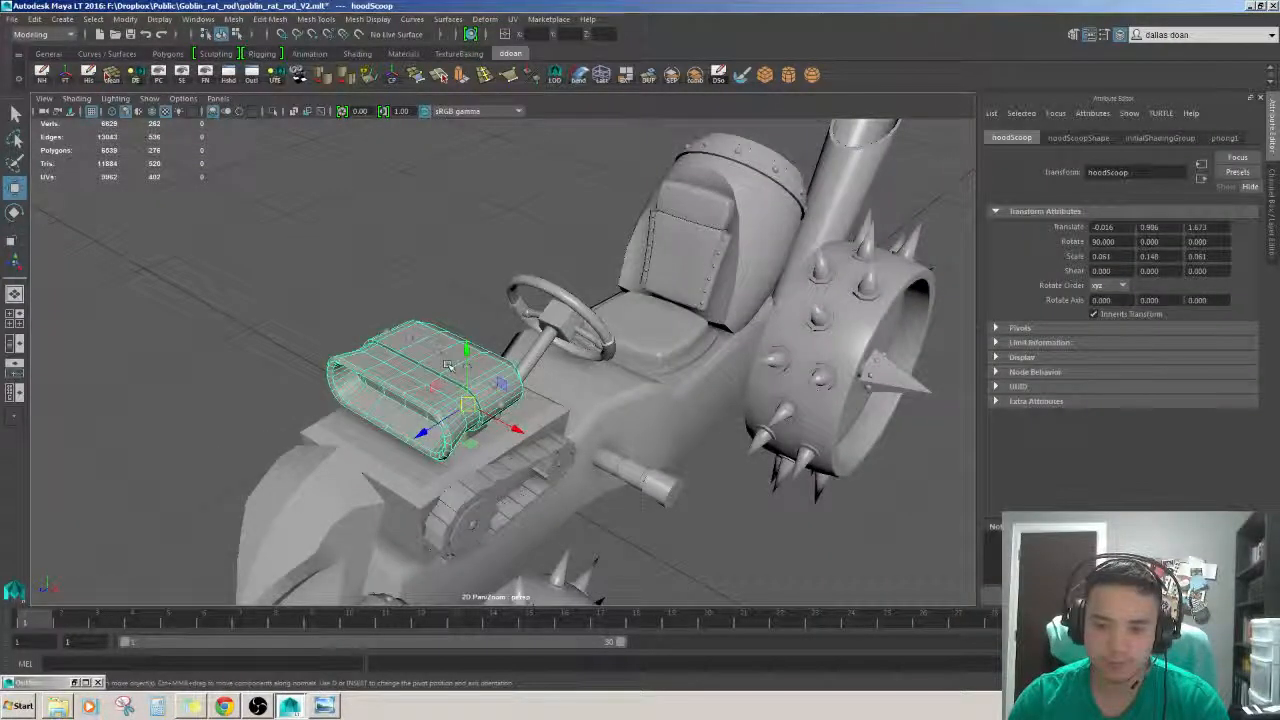
click(494, 393)
scroll(494, 393, up, 3)
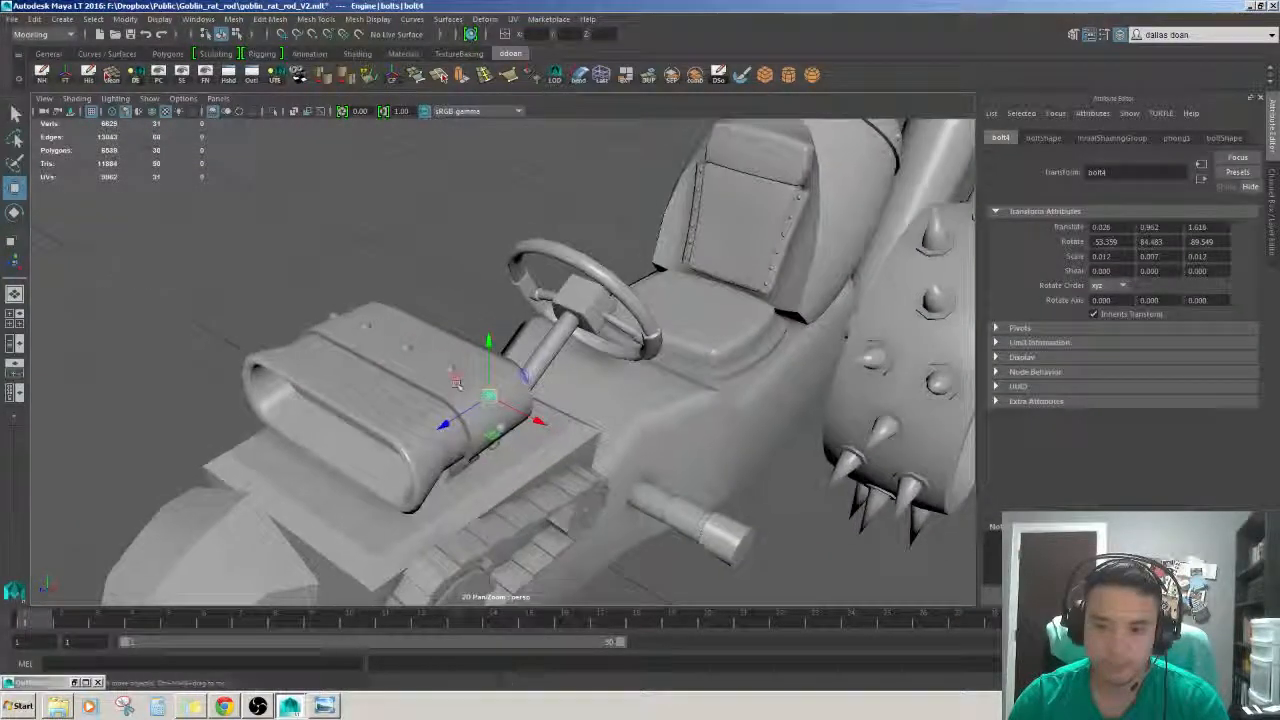
alt+drag(446, 368, 607, 357)
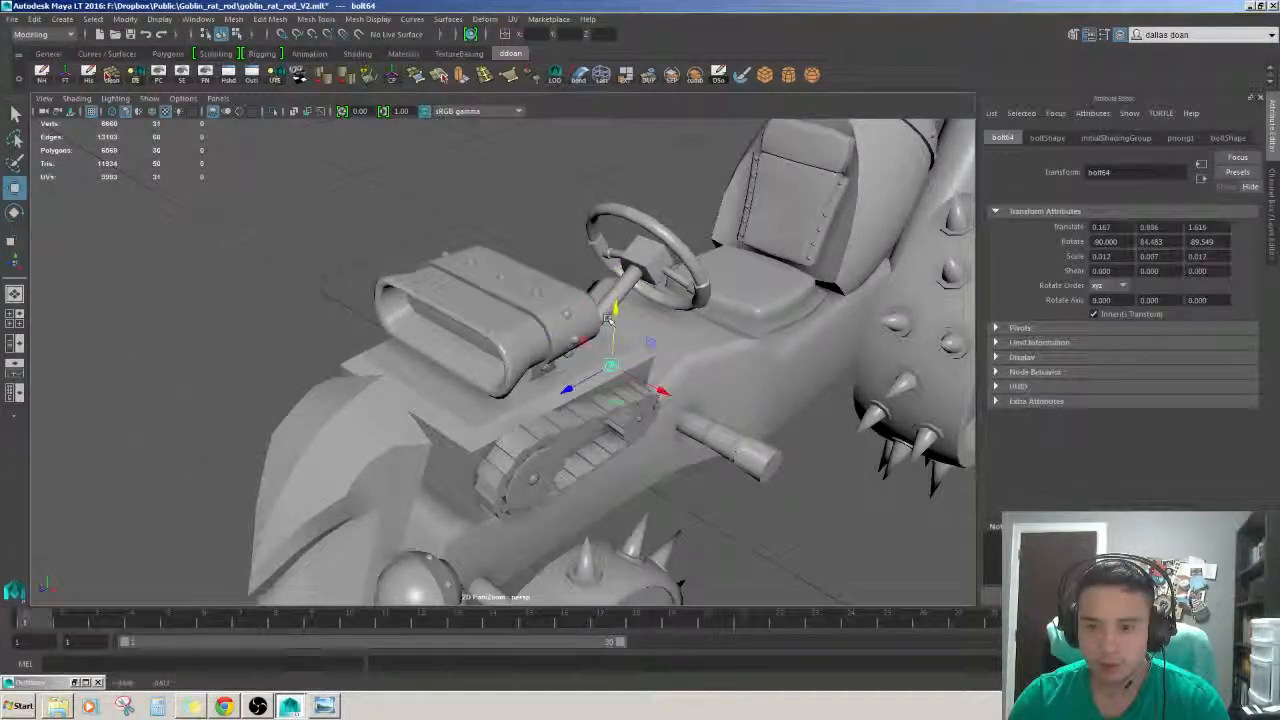
alt+drag(608, 319, 569, 384)
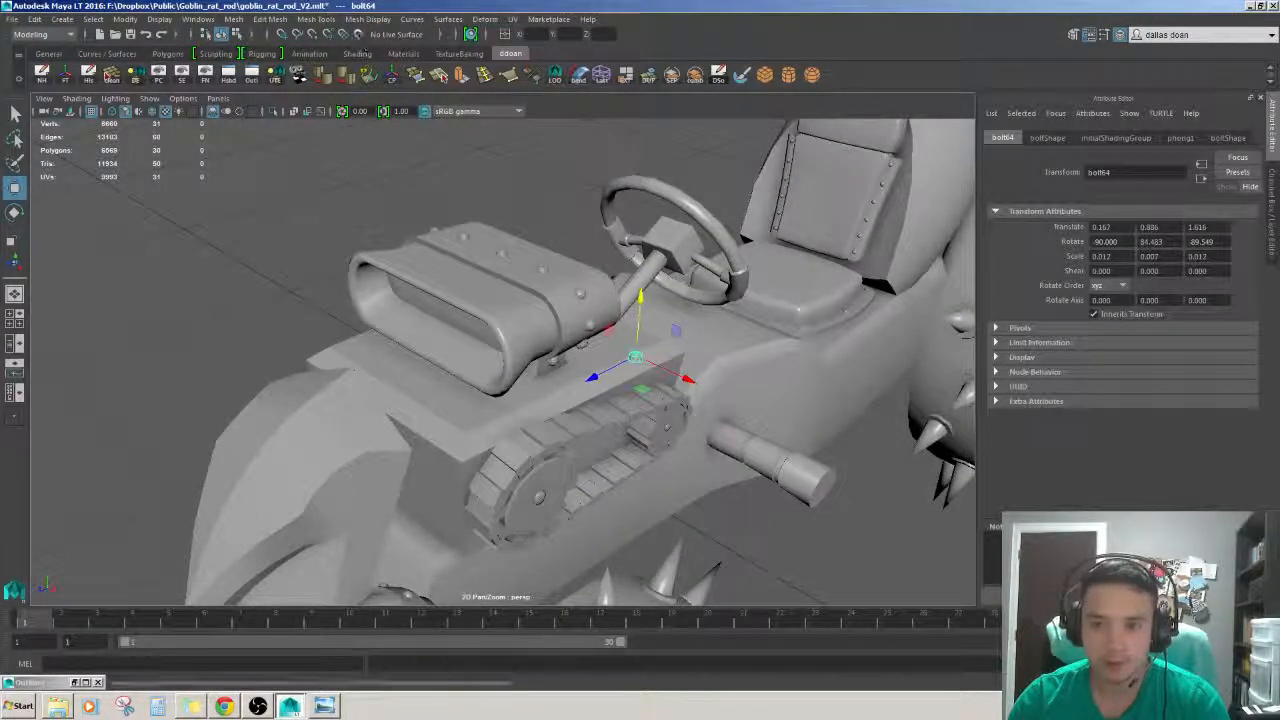
- Make the engine block a live surface and snap the bolt copy onto its bevelled track-side edge
key(Up)
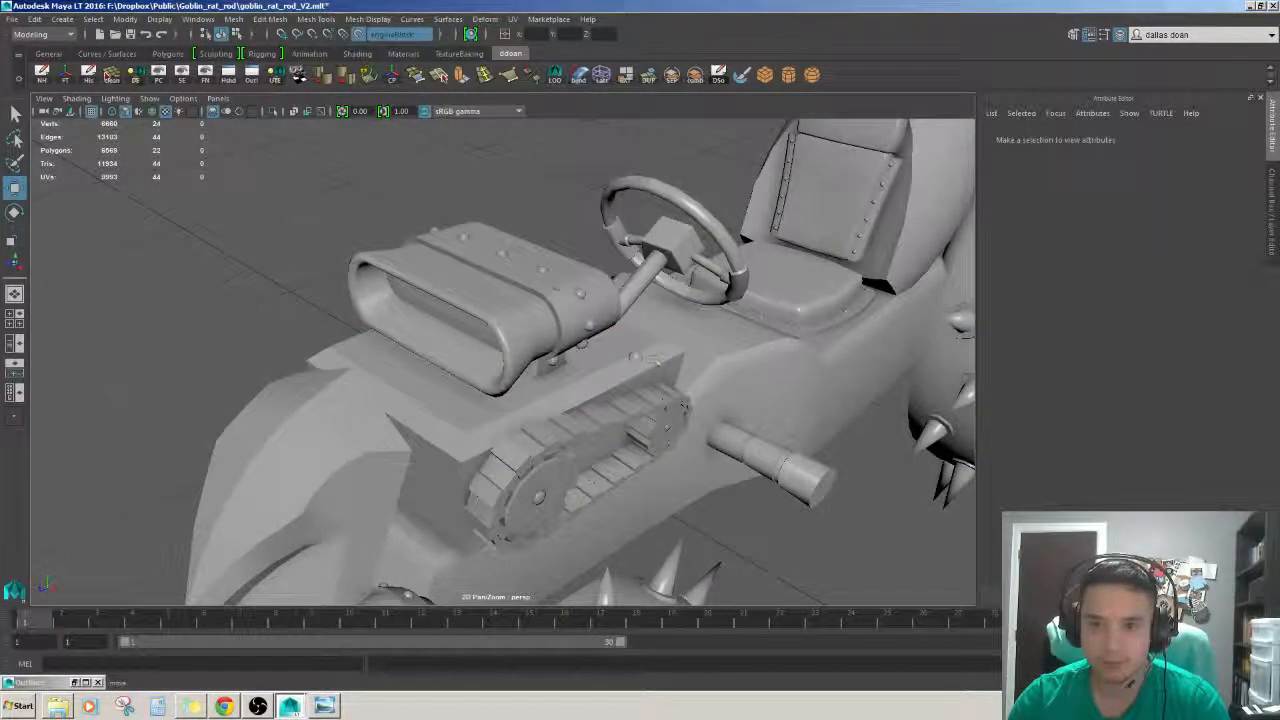
click(605, 375)
drag(604, 377, 640, 420)
key(f)
scroll(566, 380, down, 8)
key(space)
key(space)
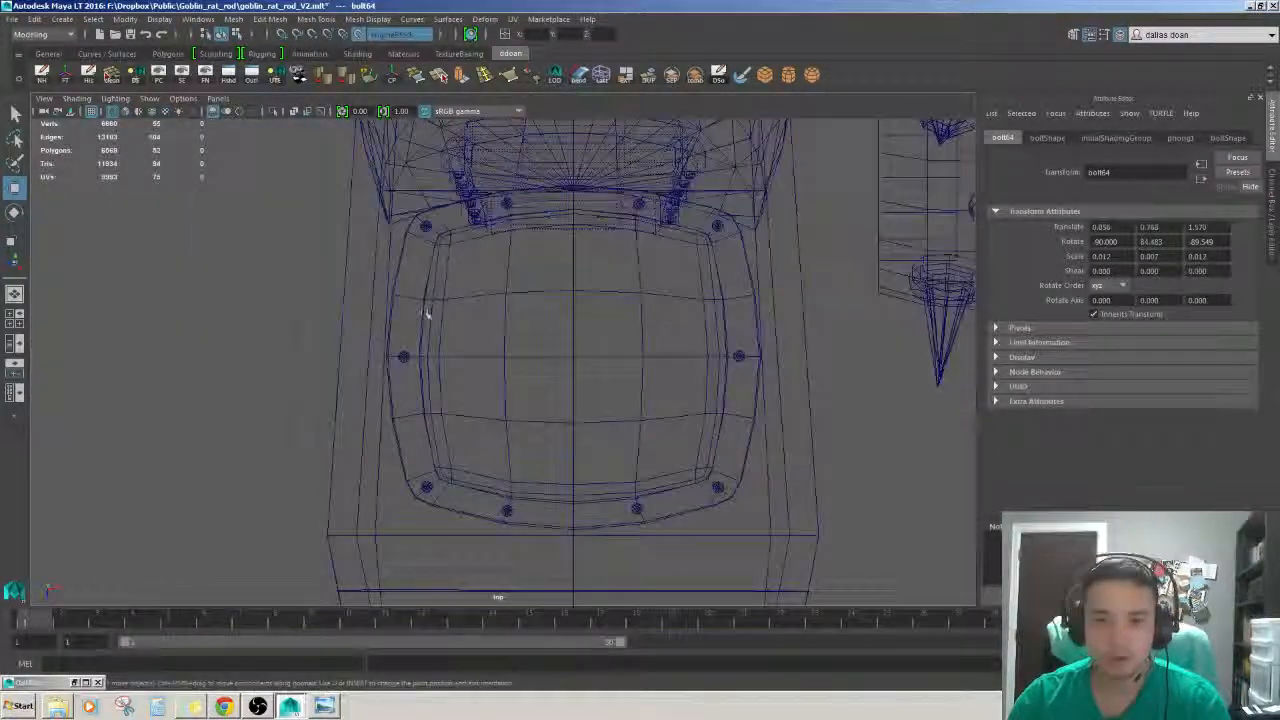
- In the top view, place the bolt midway along the block's track side at about X 0.052, Z 1.645, and duplicate it
alt+middle_drag(629, 343, 580, 394)
scroll(580, 394, down, 10)
alt+middle_drag(591, 513, 585, 395)
scroll(620, 366, up, 10)
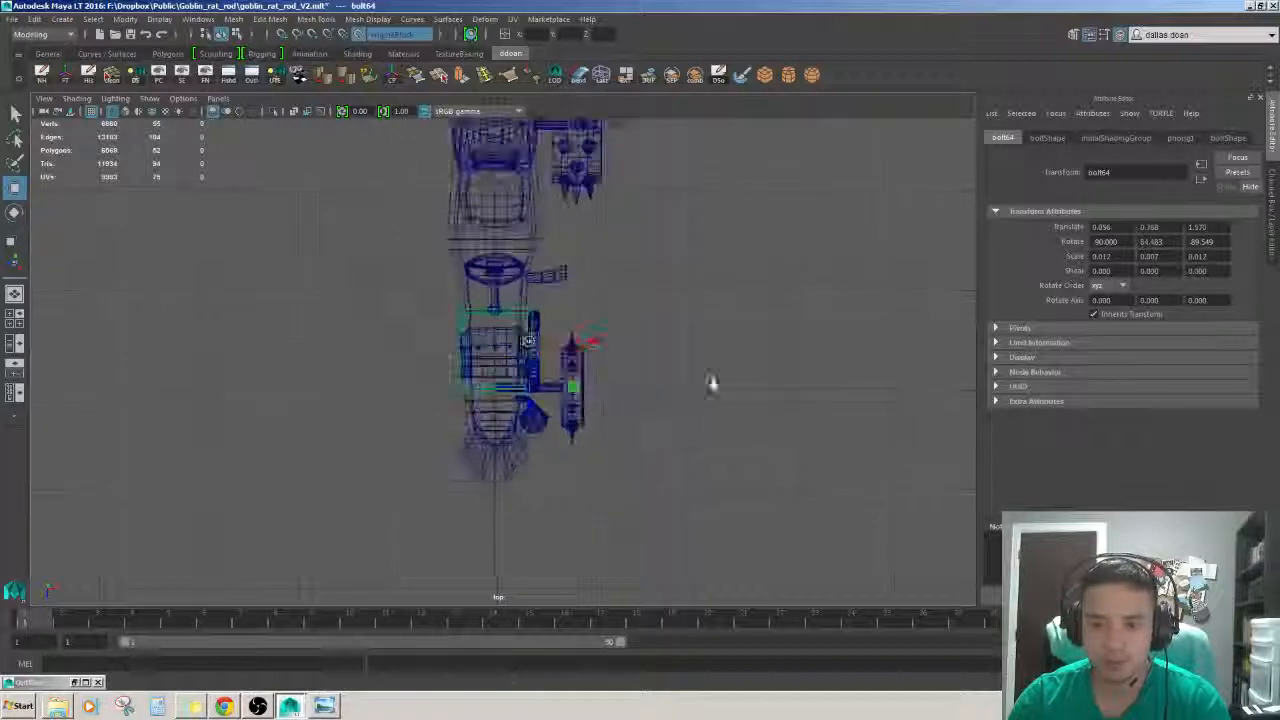
scroll(650, 347, up, 5)
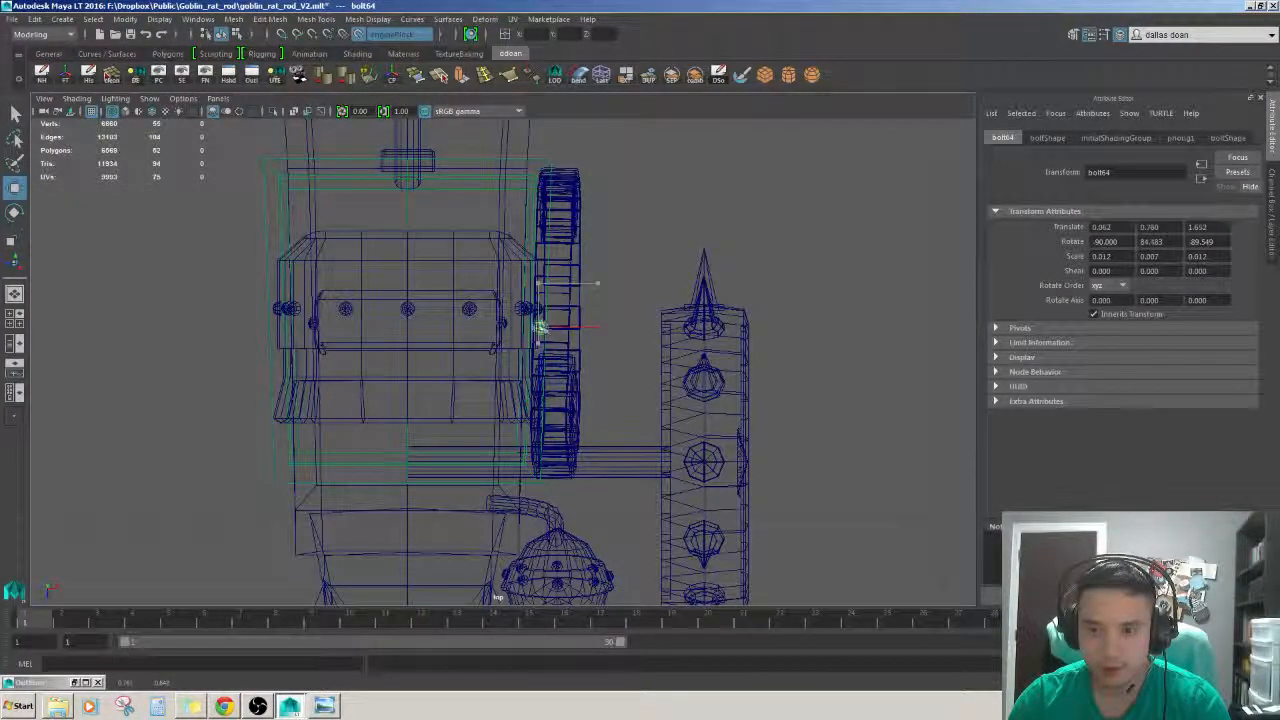
drag(537, 324, 536, 323)
alt+middle_drag(554, 299, 554, 311)
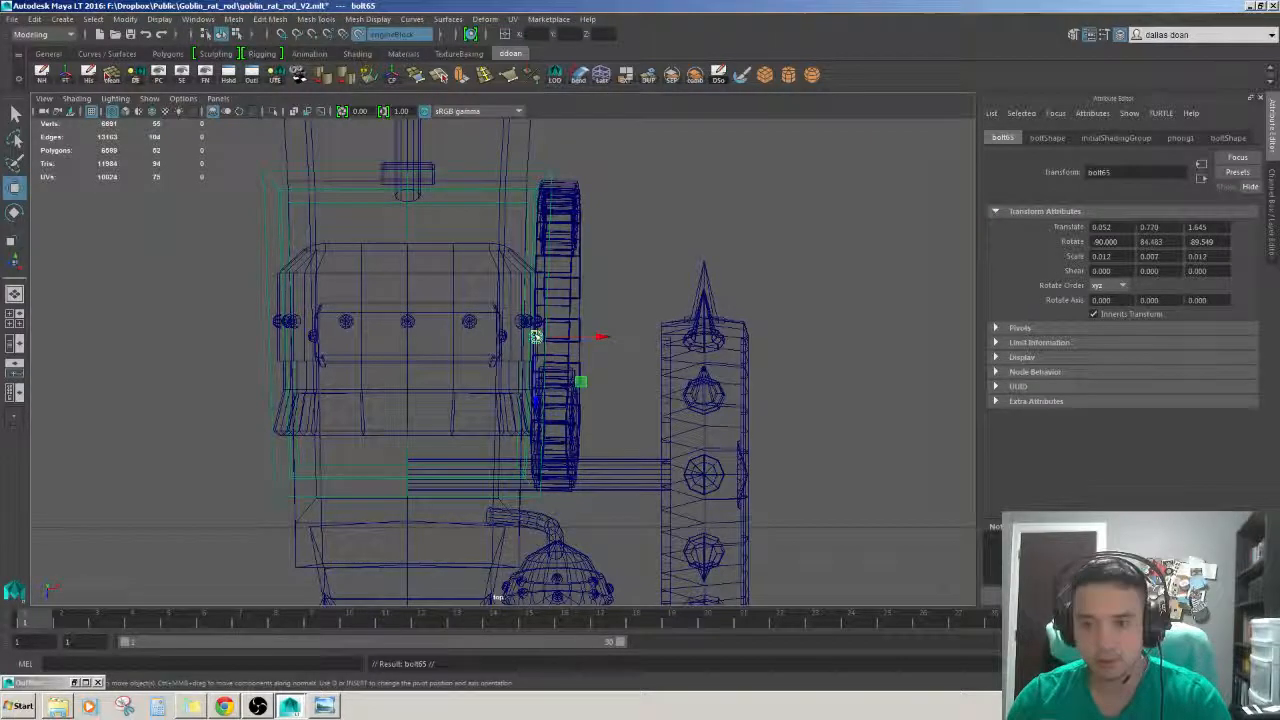
- Place bolt copies at the engine block's rear and front track-side corners
drag(540, 187, 537, 186)
alt+middle_drag(529, 193, 560, 213)
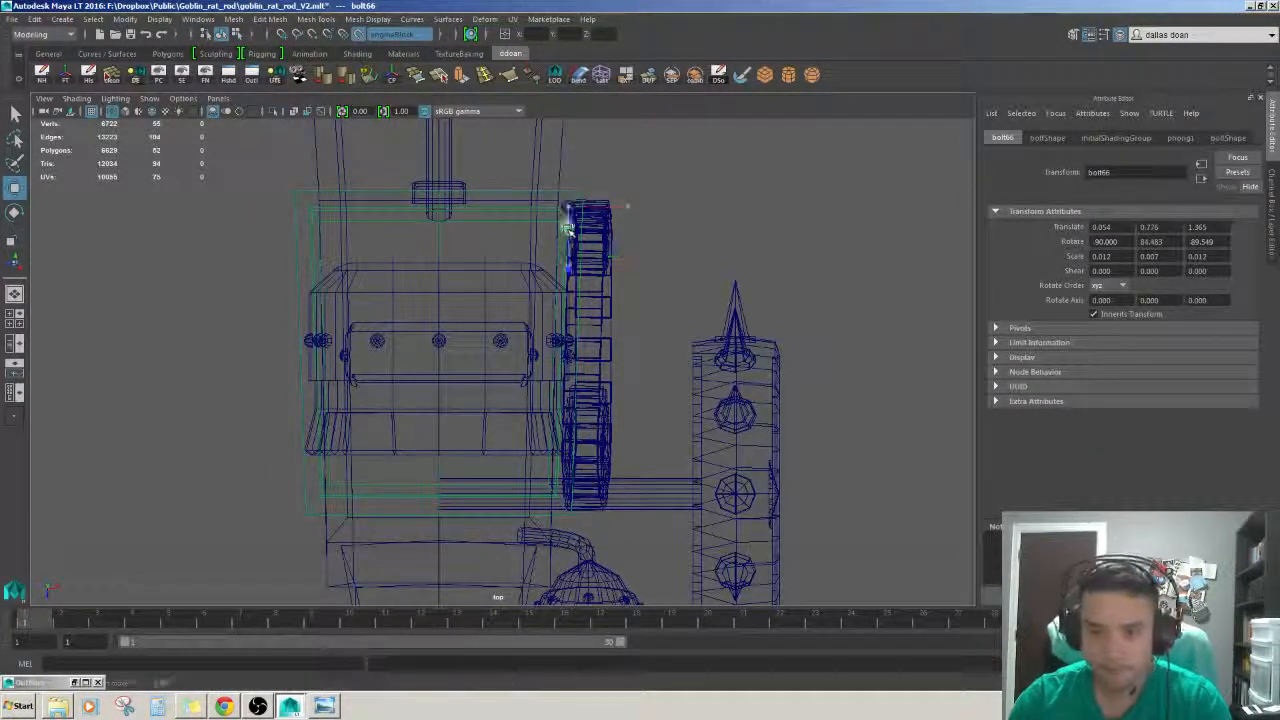
drag(563, 504, 563, 505)
alt+middle_drag(554, 441, 566, 437)
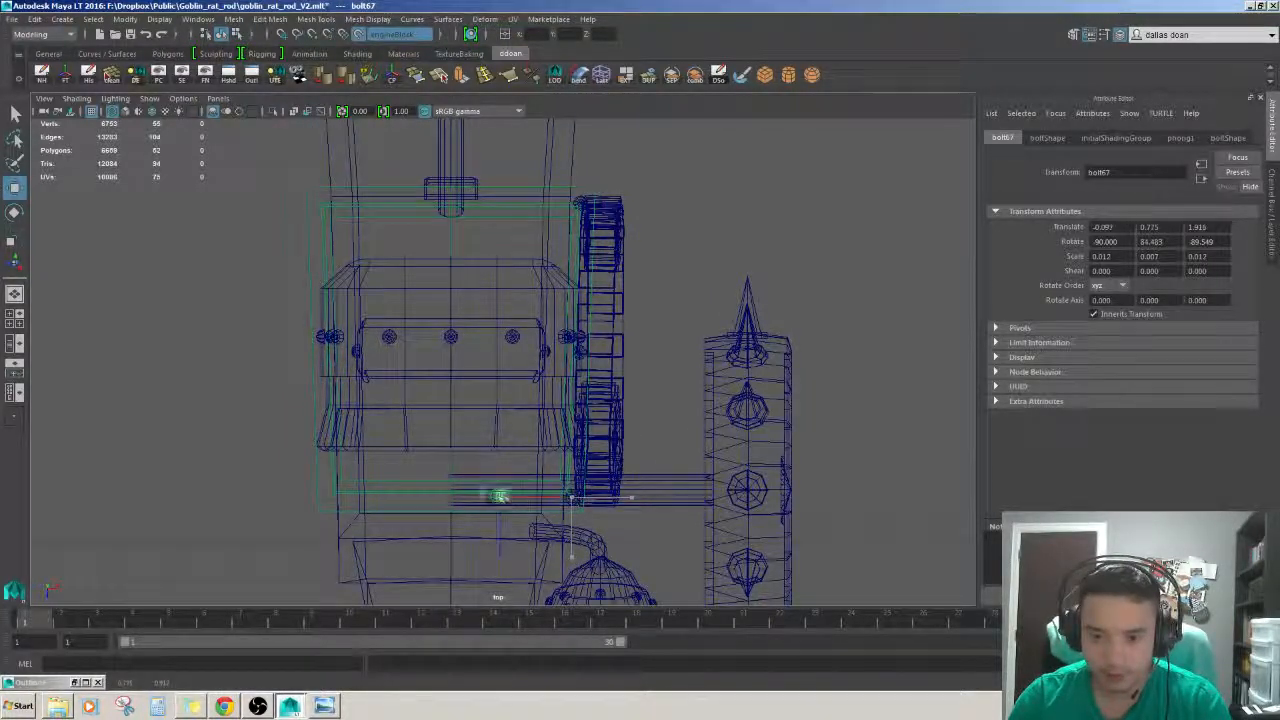
- Place bolt copies on the engine block's front edge and on its rear edge beside the steering column
drag(496, 497, 497, 497)
alt+middle_drag(520, 457, 549, 467)
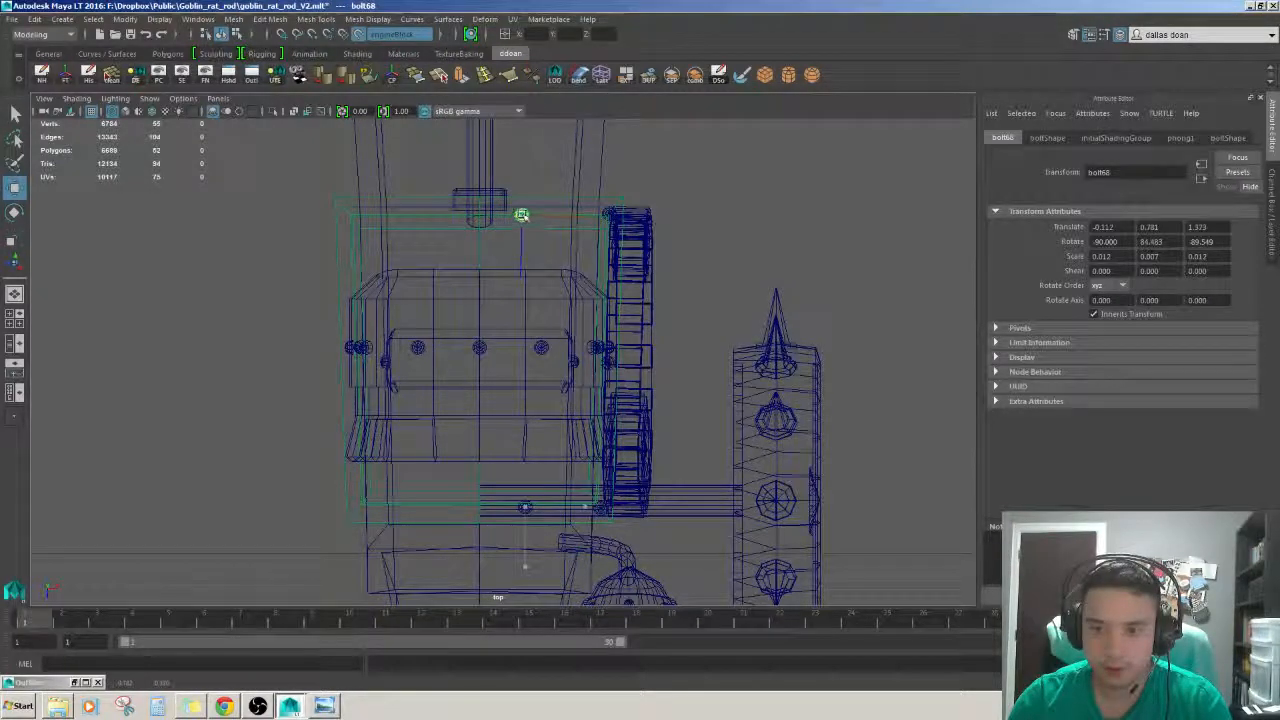
drag(523, 212, 523, 213)
alt+middle_drag(563, 222, 527, 243)
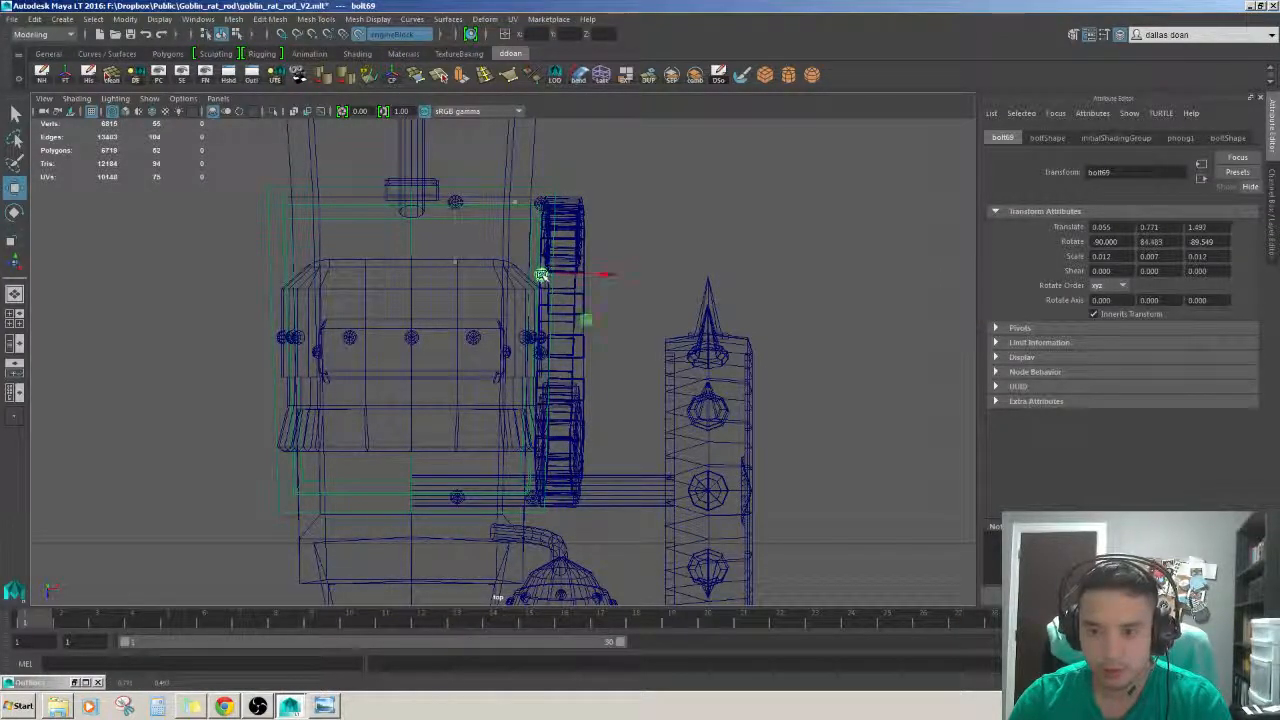
- Add two more bolt copies along the block's track side at about Z 1.499 and Z 1.779, and return to the perspective view
drag(541, 274, 541, 275)
alt+middle_drag(541, 275, 544, 263)
key(ctrl+d)
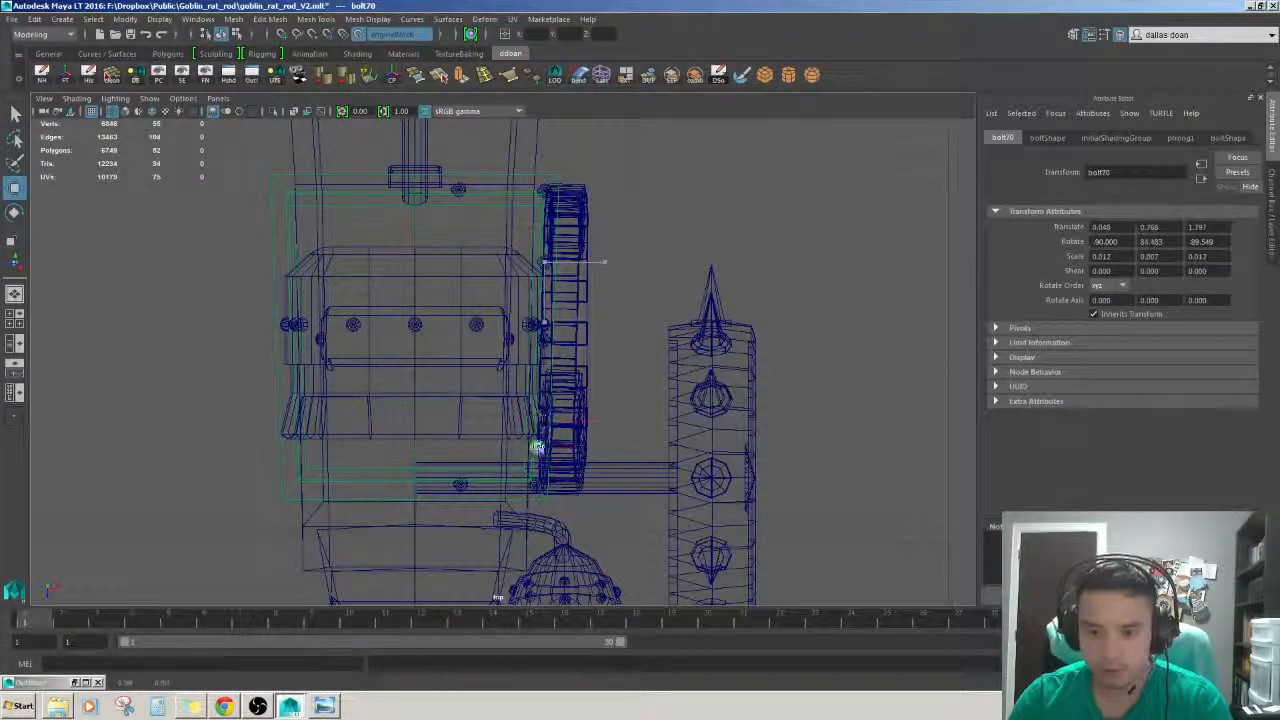
drag(540, 412, 540, 413)
key(space)
key(space)
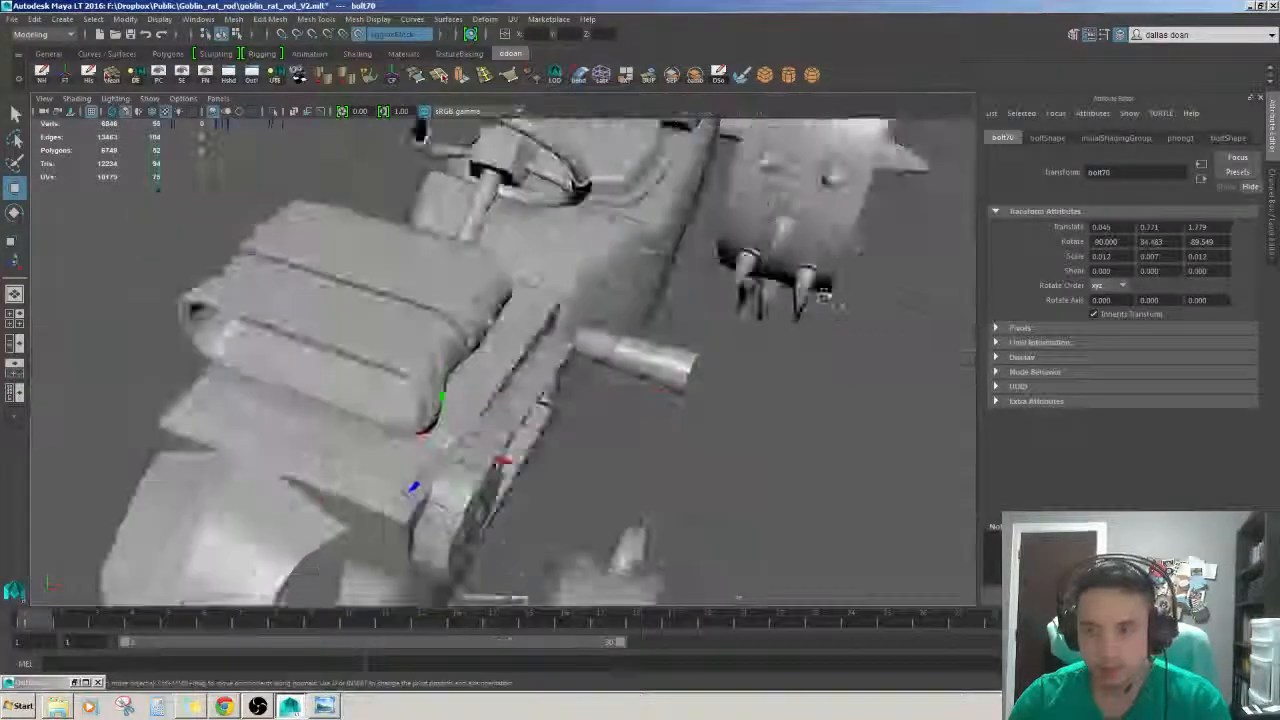
- Rotate the bolt on the block's front edge to about 89.5, 58.2, 89.9 and lower it to sit on the bevel
alt+drag(690, 480, 651, 375)
alt+middle_drag(651, 375, 760, 382)
alt+right_drag(760, 382, 820, 385)
alt+drag(700, 390, 620, 365)
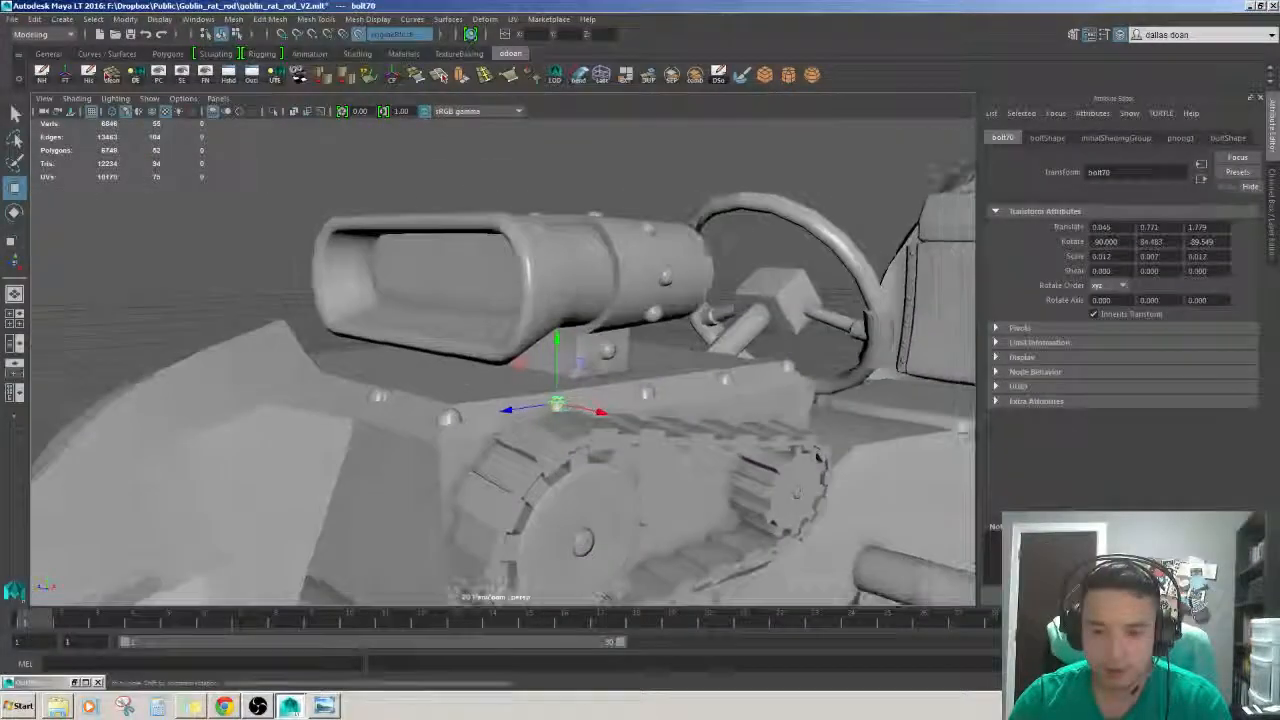
click(446, 380)
key(f)
alt+drag(447, 381, 700, 520)
alt+right_drag(700, 520, 640, 500)
alt+drag(640, 500, 468, 356)
key(e)
key(w)
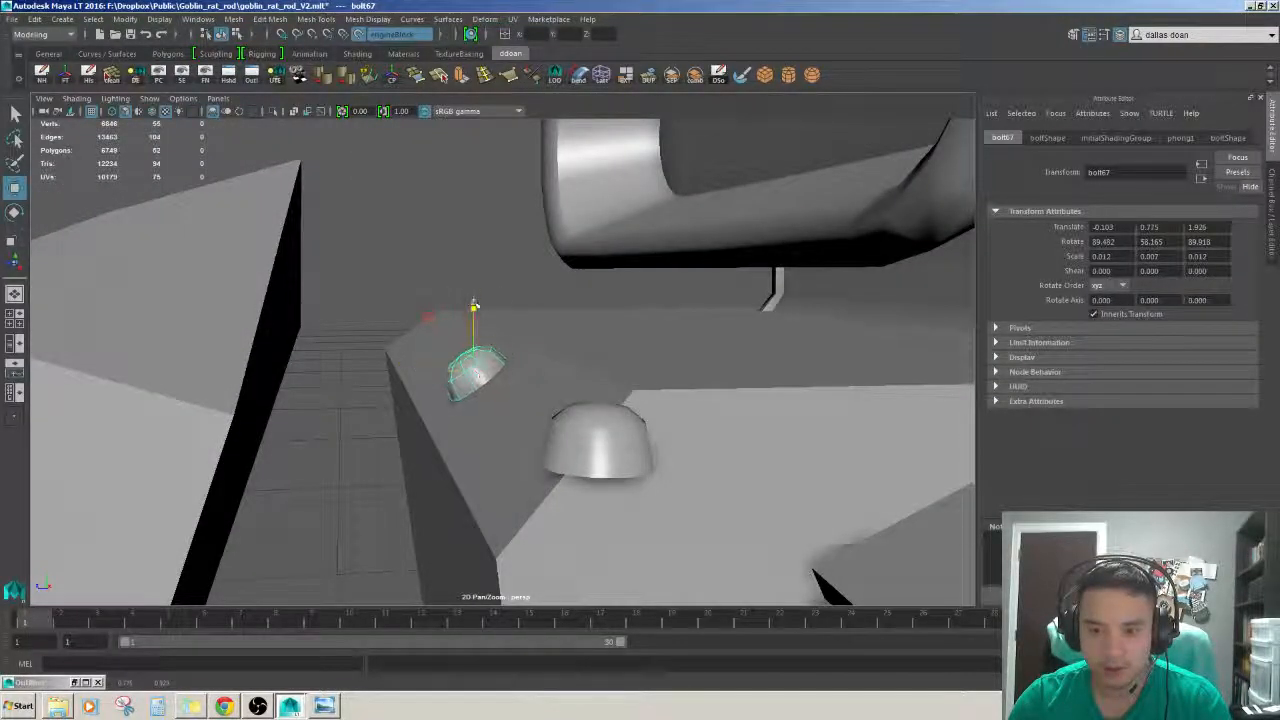
drag(475, 306, 475, 309)
alt+right_drag(475, 309, 430, 330)
- Rotate the front corner bolt to about 123, 52.4, 94 and move it down onto the corner of the bevel
alt+drag(430, 330, 590, 398)
click(699, 444)
key(e)
alt+drag(590, 398, 633, 387)
key(w)
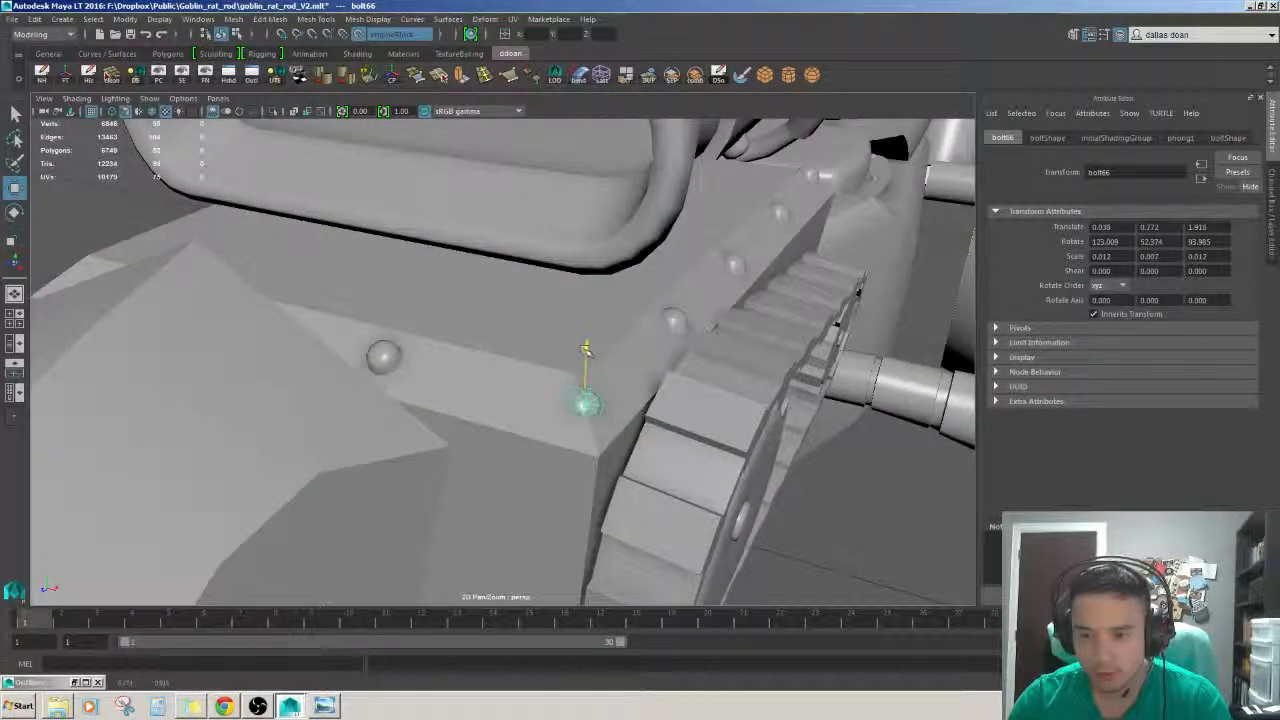
drag(587, 350, 587, 354)
alt+drag(590, 390, 601, 404)
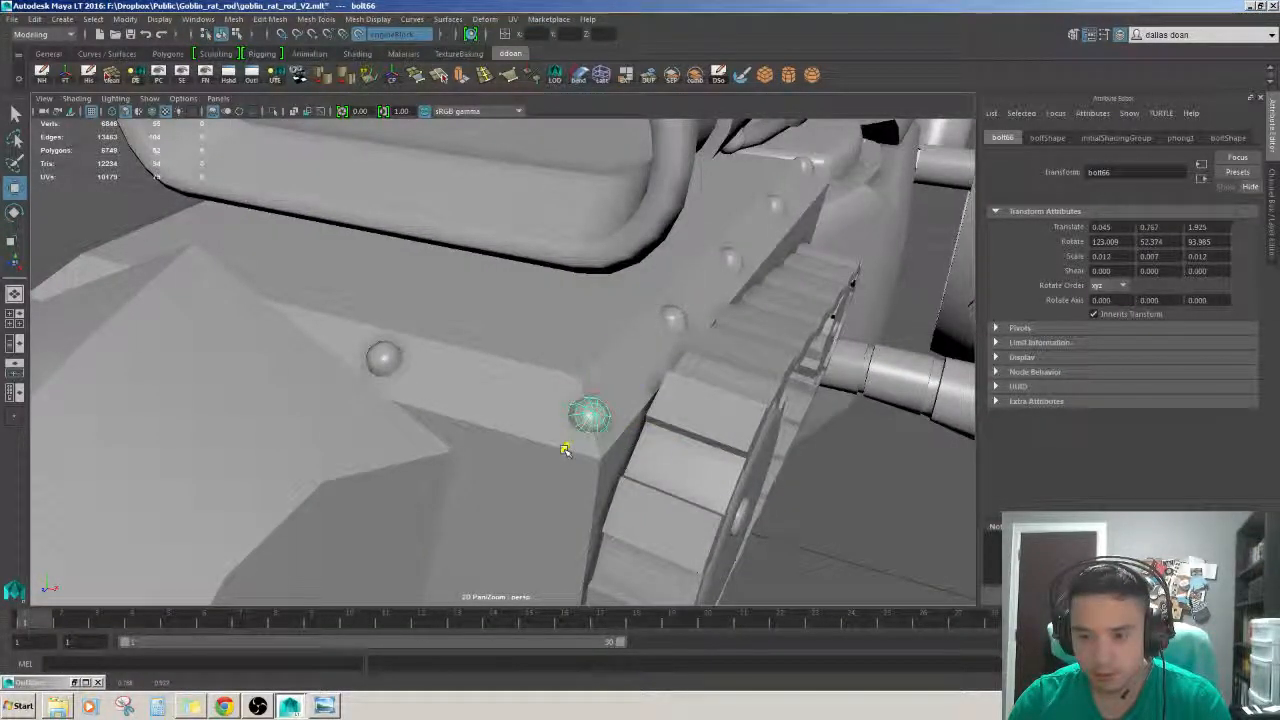
alt+drag(565, 450, 635, 452)
key(e)
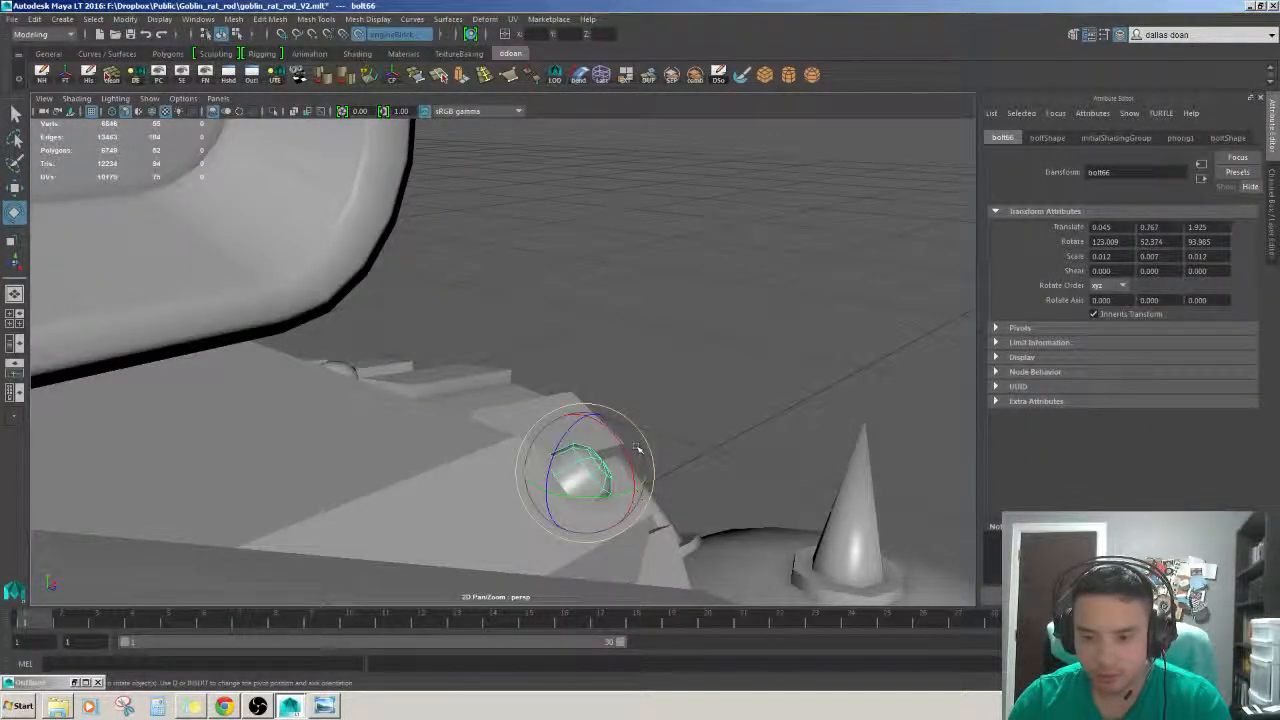
- Turn off the live surface and check the front corner bolt's seating in wireframe
key(4)
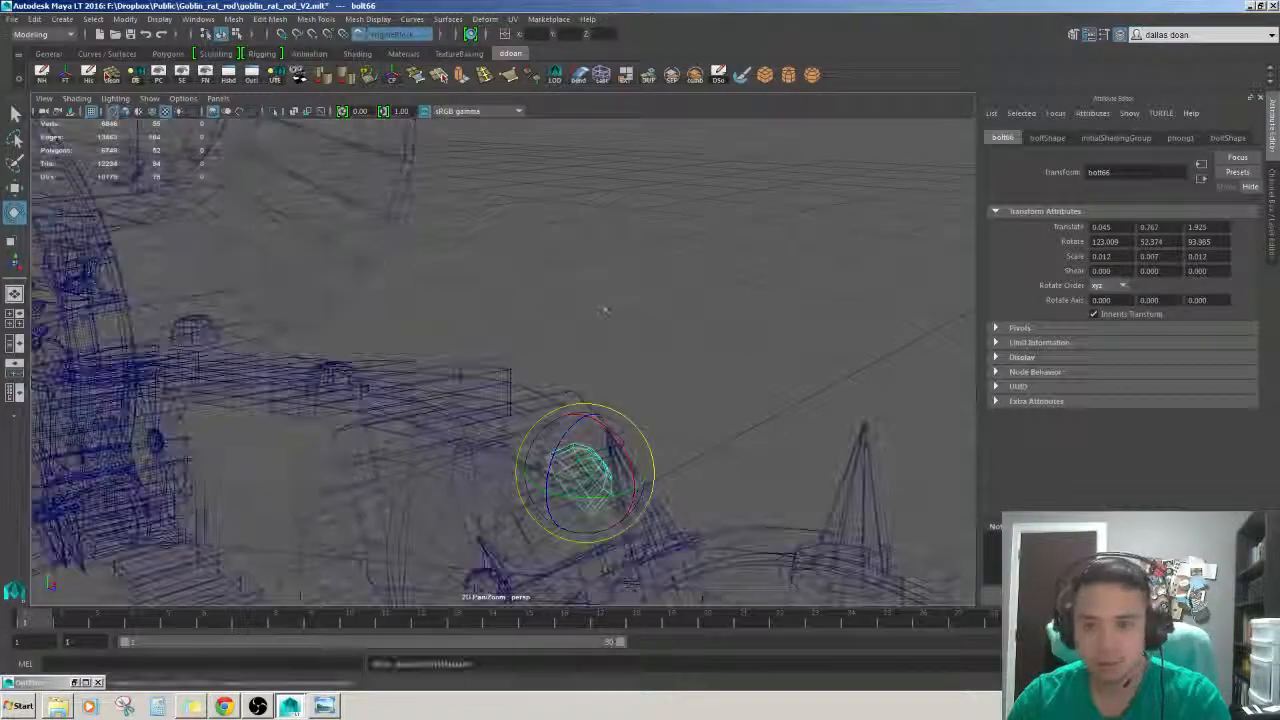
alt+drag(603, 309, 573, 259)
click(358, 36)
alt+drag(600, 330, 575, 300)
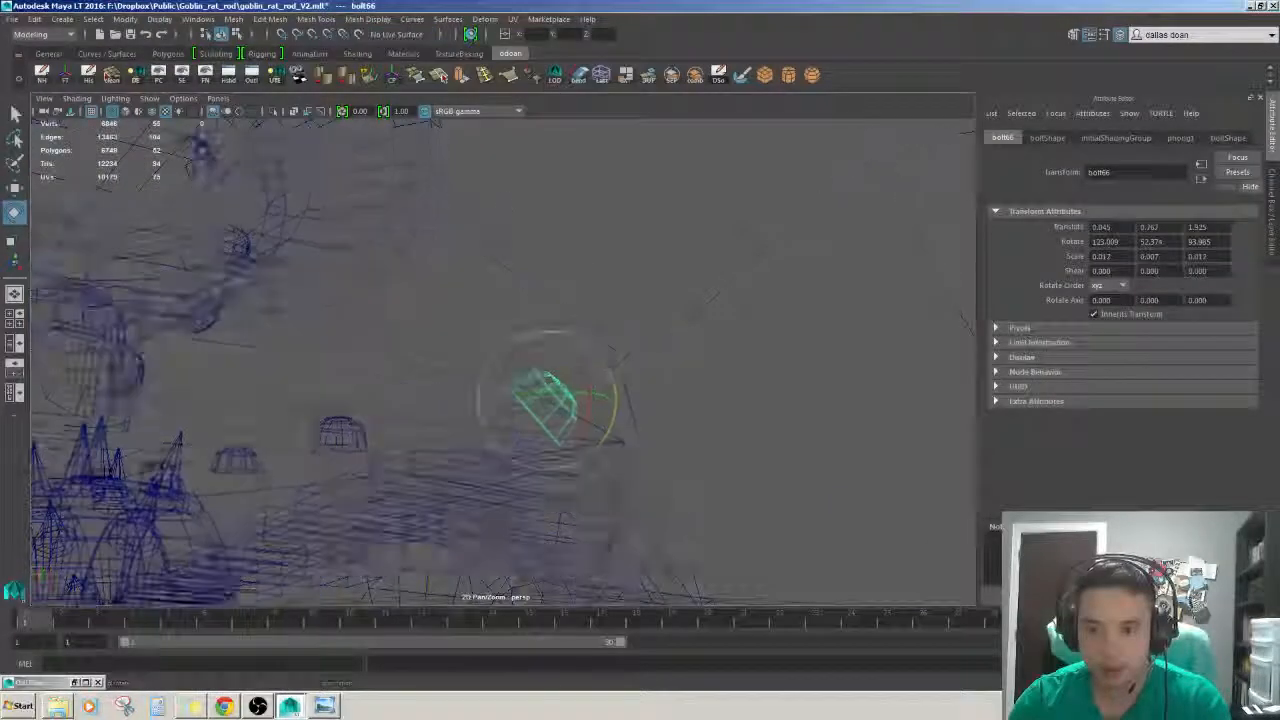
mouse_move(617, 364)
alt+mouse_down()
mouse_move(598, 412)
mouse_move(592, 398)
mouse_move(426, 380)
mouse_move(334, 396)
mouse_move(430, 440)
mouse_move(502, 438)
mouse_move(471, 446)
mouse_move(445, 430)
mouse_move(461, 416)
mouse_move(400, 386)
mouse_move(378, 412)
mouse_move(341, 397)
mouse_move(414, 383)
mouse_move(731, 420)
alt+mouse_up()
- Return to shaded display and delete the bolts at the engine block's front and rear track-side corners
key(5)
key(w)
scroll(461, 416, down, 2)
click(625, 364)
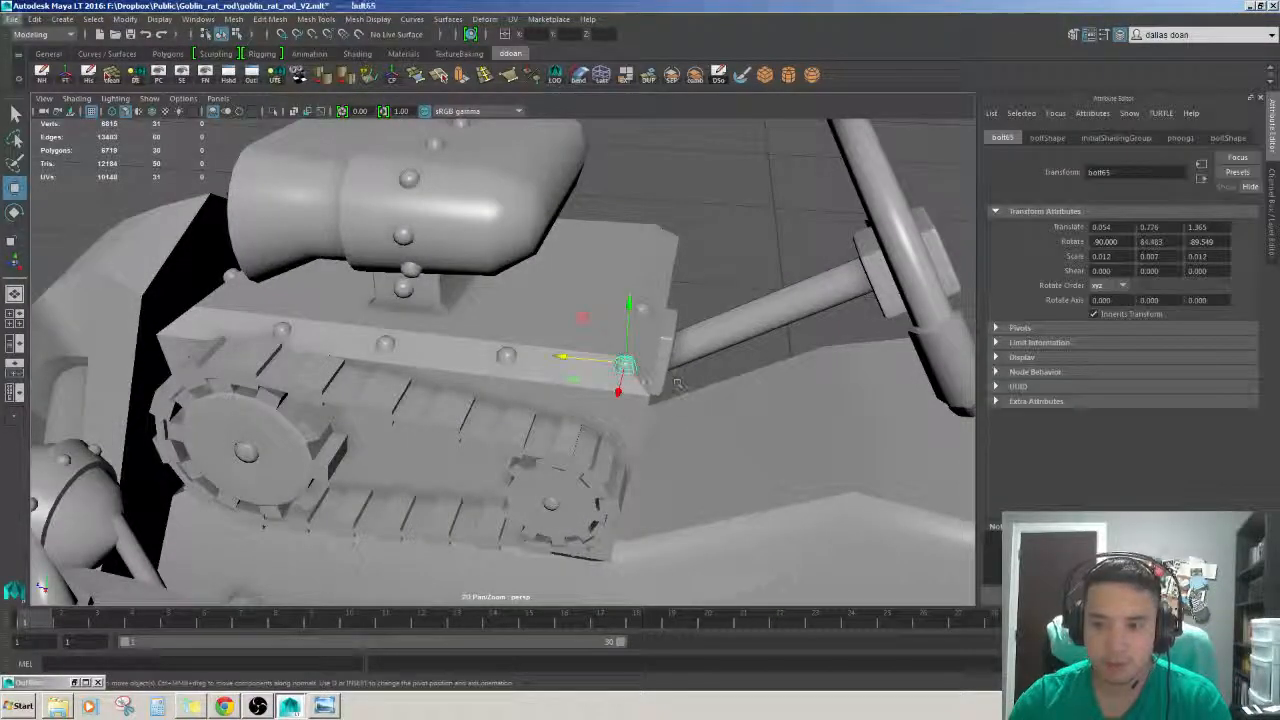
key(Delete)
- Rotate the front and middle bolts on the engine block's track side to lie flush with the bevel
alt+drag(640, 378, 770, 492)
scroll(486, 390, up, 5)
click(452, 448)
key(e)
alt+drag(465, 425, 519, 435)
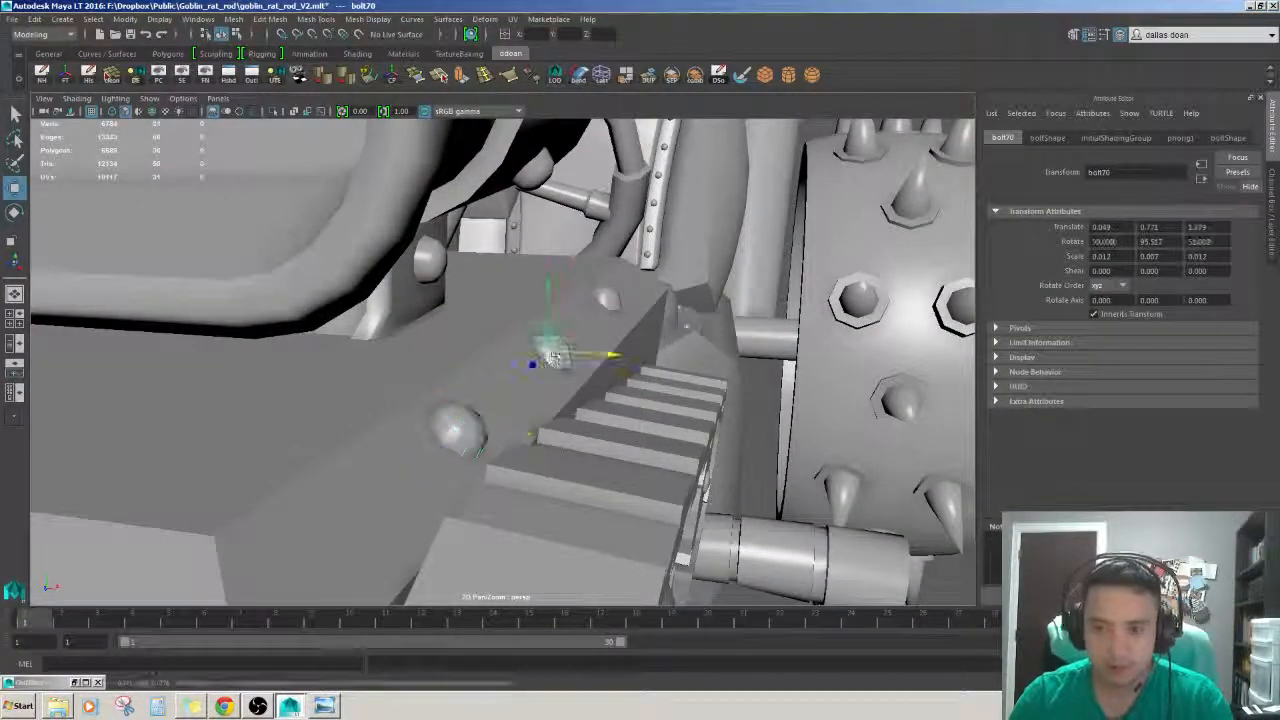
alt+drag(554, 356, 556, 368)
key(e)
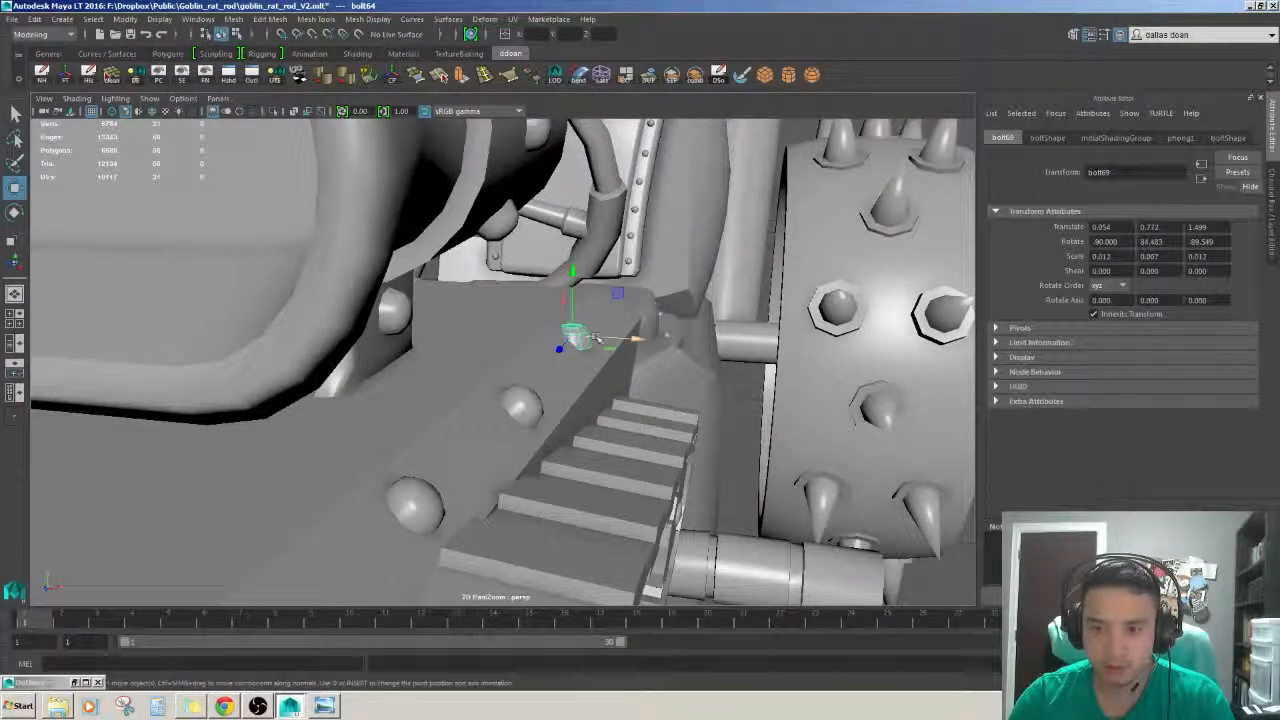
- Rotate the rearmost track-side bolt to about 90, 95.5, 46.6 so it sits flush with the bevel
key(f)
scroll(585, 355, down, 5)
key(e)
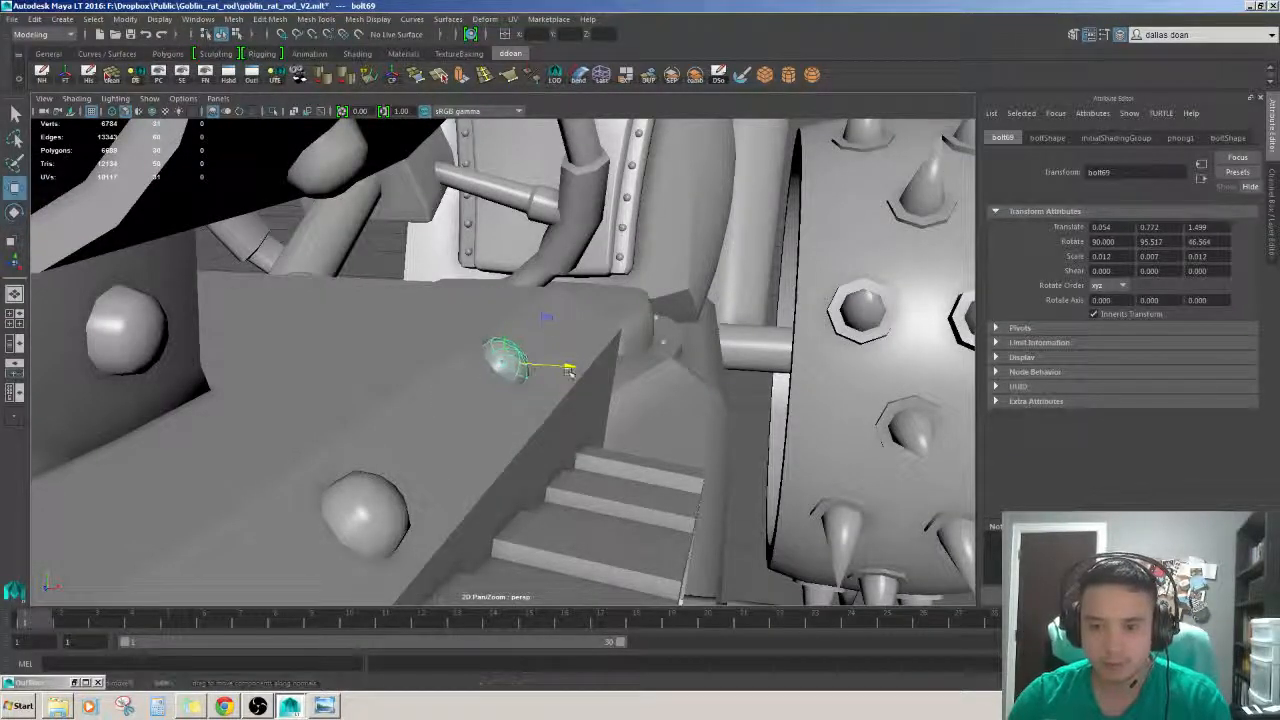
alt+drag(581, 384, 300, 390)
scroll(490, 370, down, 4)
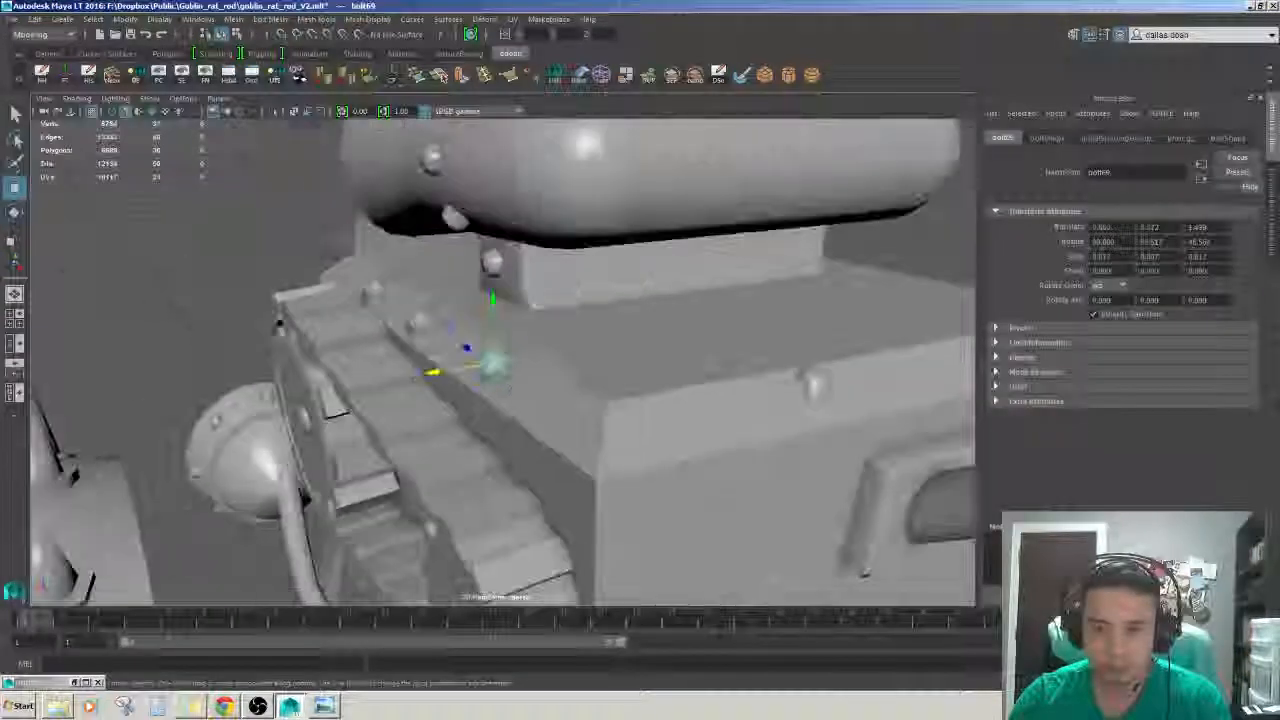
- Rotate the bolt on the block's rear edge to about -90.4, 44, -89.9 and lower it onto the bevel
alt+middle_drag(700, 375, 380, 350)
click(482, 367)
alt+drag(482, 367, 631, 363)
scroll(600, 332, up, 4)
alt+middle_drag(735, 165, 609, 356)
scroll(600, 413, down, 4)
alt+drag(600, 413, 566, 409)
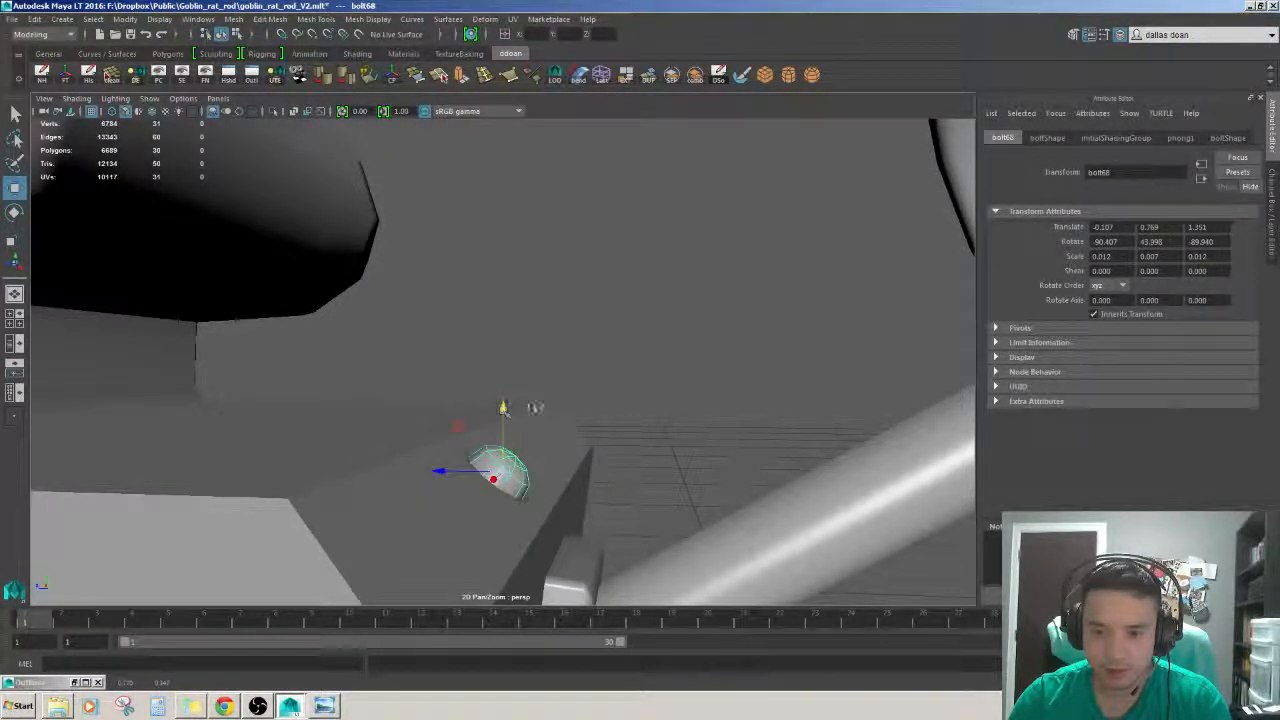
click(536, 380)
- Duplicate the bolt on the block's front bevel and slide the copy along it toward the track-side corner
scroll(536, 380, down, 5)
alt+drag(536, 380, 600, 390)
scroll(560, 386, up, 2)
scroll(561, 387, down, 5)
scroll(600, 390, up, 3)
alt+drag(420, 340, 540, 390)
scroll(452, 362, up, 3)
click(553, 390)
key(ctrl+d)
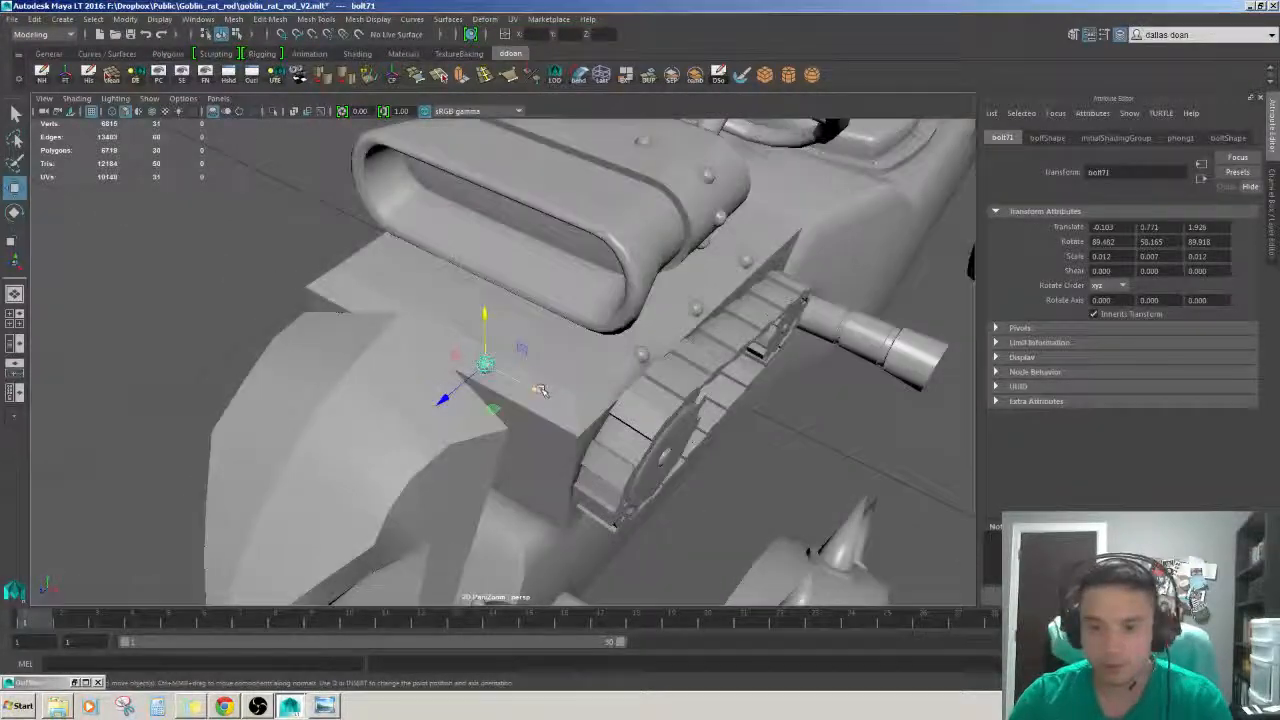
alt+drag(620, 437, 649, 365)
- Duplicate the bolt on the rear bevel, slide the copy to about X 0.032 near the track-side corner, and deselect everything
click(637, 331)
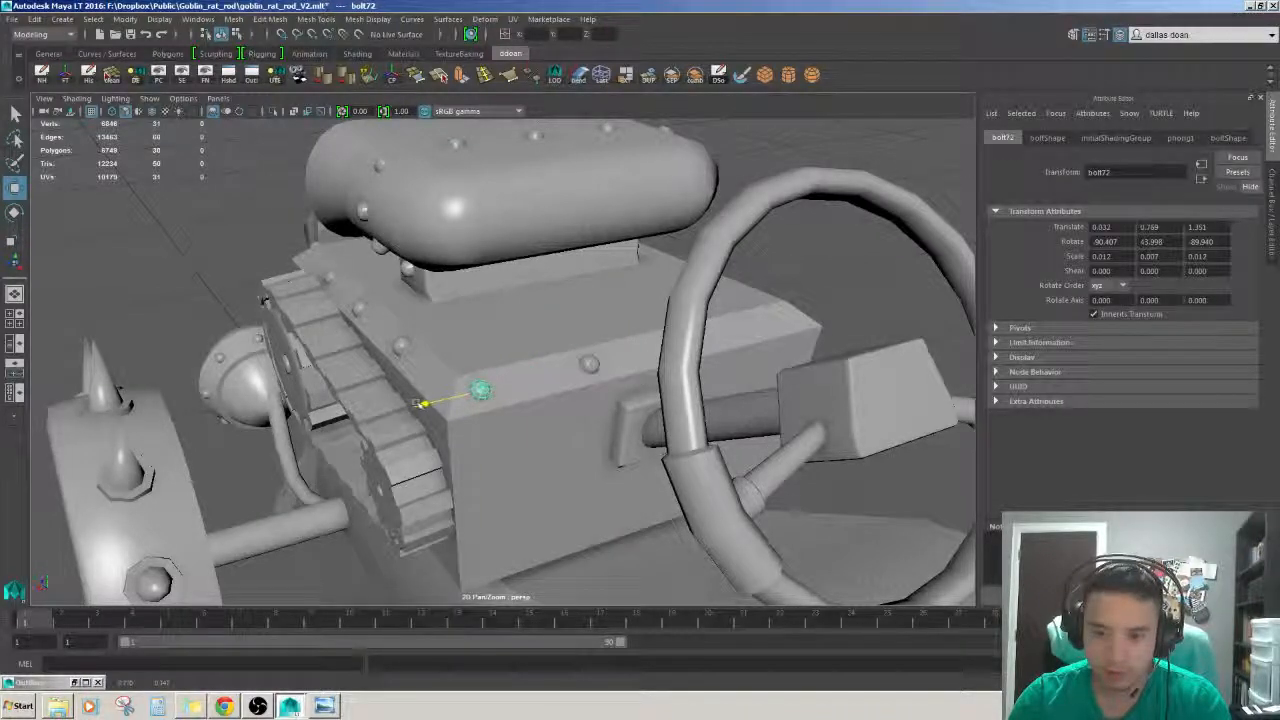
alt+drag(416, 403, 705, 340)
scroll(690, 290, down, 2)
click(676, 236)
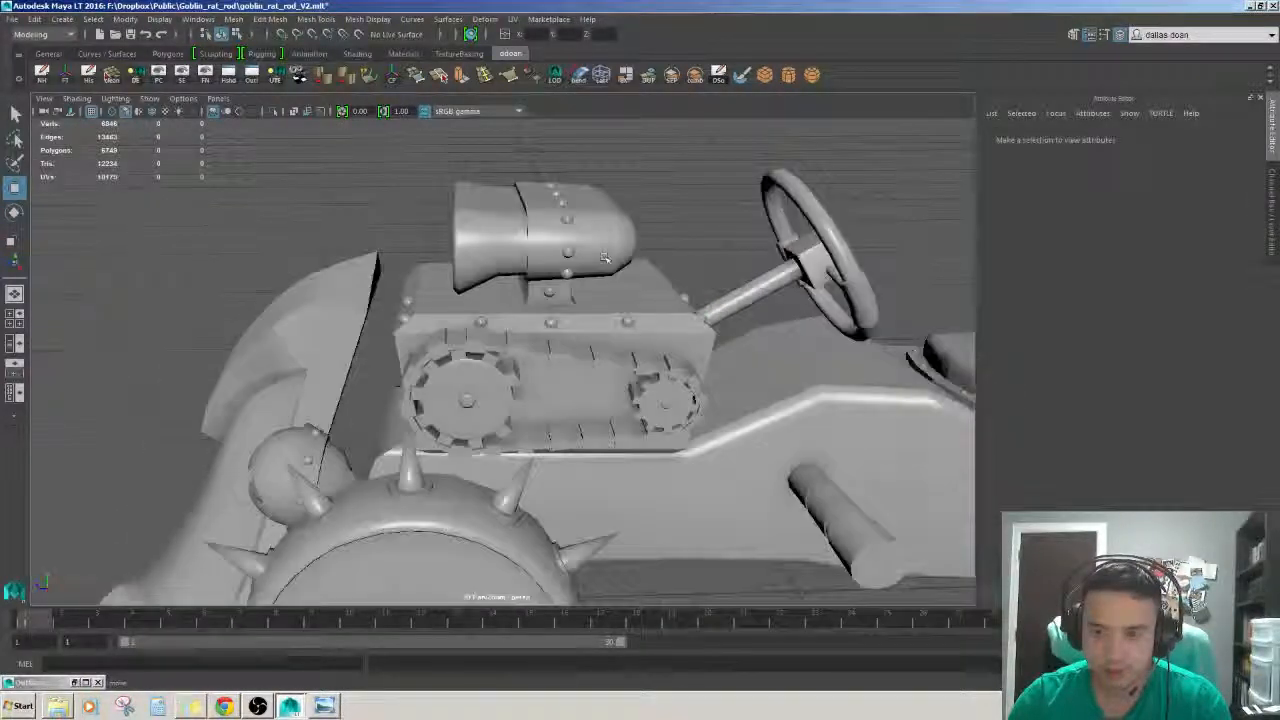
- Examine the bolted engine block from the side, the front and behind with nothing selected
alt+drag(605, 258, 652, 320)
scroll(590, 440, down, 3)
scroll(700, 365, down, 2)
scroll(700, 365, up, 2)
scroll(547, 385, down, 3)
scroll(547, 349, up, 6)
scroll(590, 335, down, 5)
scroll(649, 318, down, 3)
scroll(571, 371, up, 5)
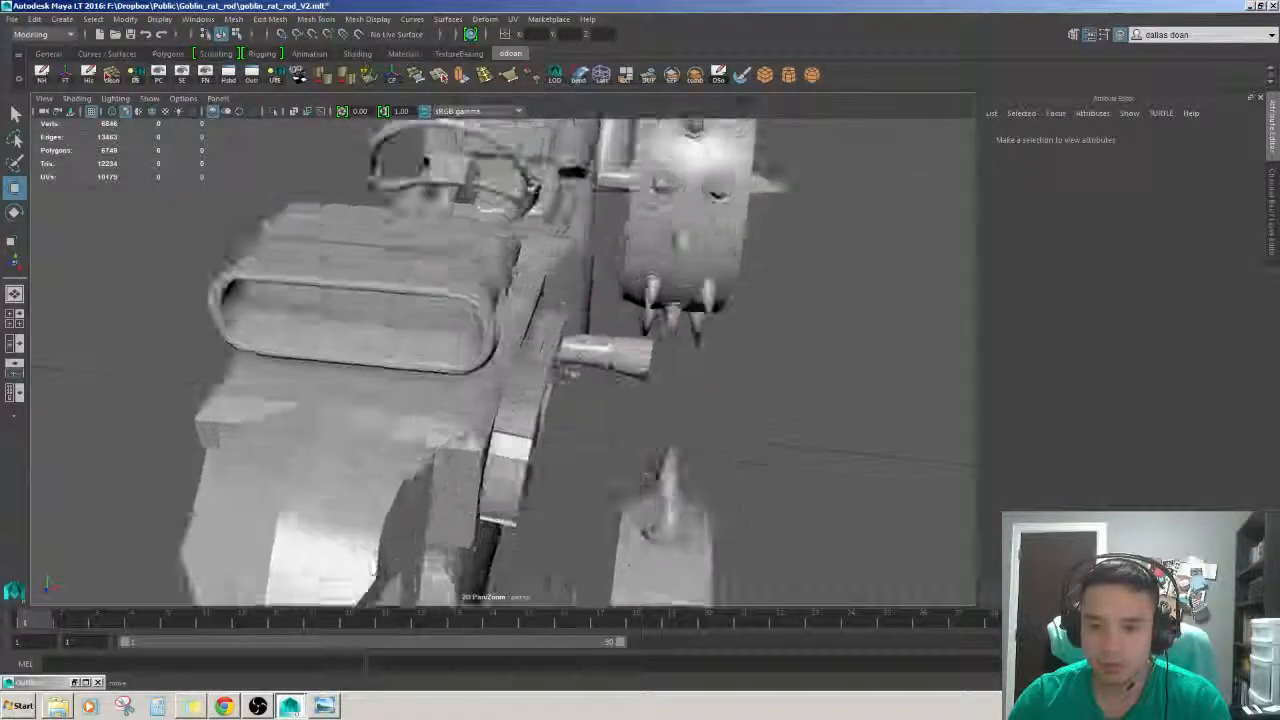
alt+drag(571, 371, 670, 348)
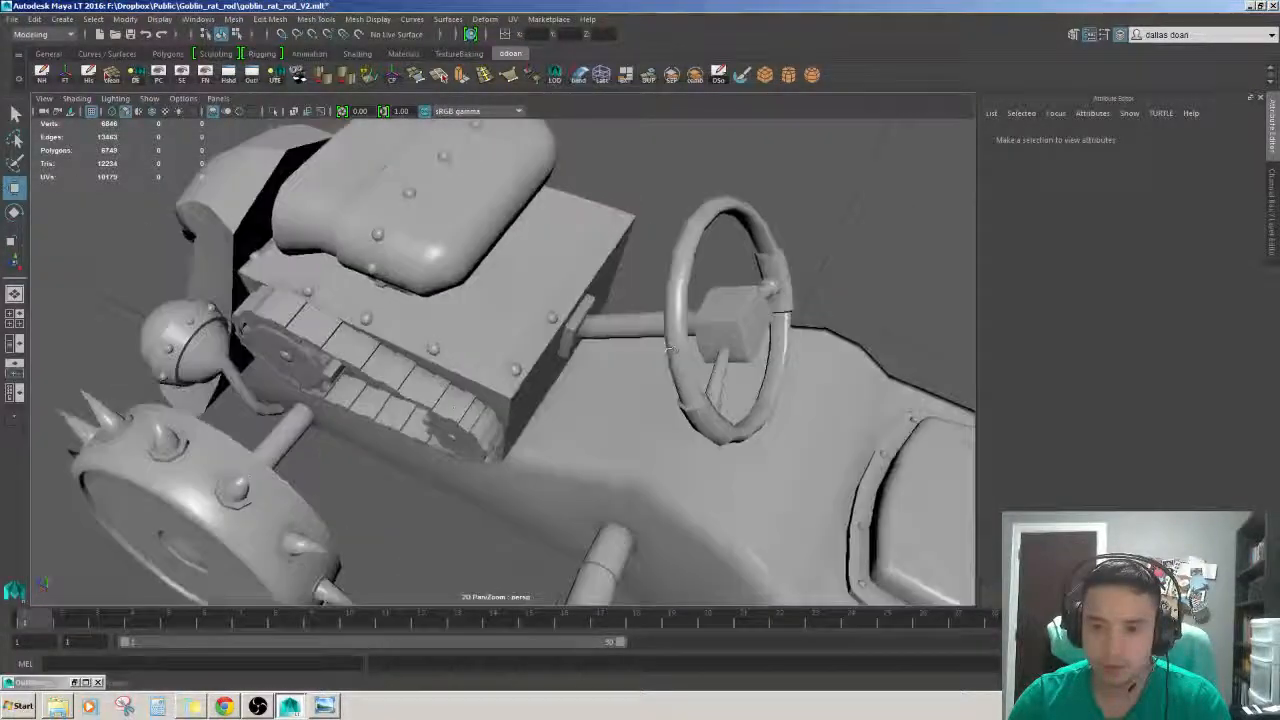
- Duplicate the bolts on the engine block's track-side half and slide the copies across to the matching bevels on the opposite side
click(553, 357)
shift+click(516, 368)
alt+drag(410, 368, 481, 369)
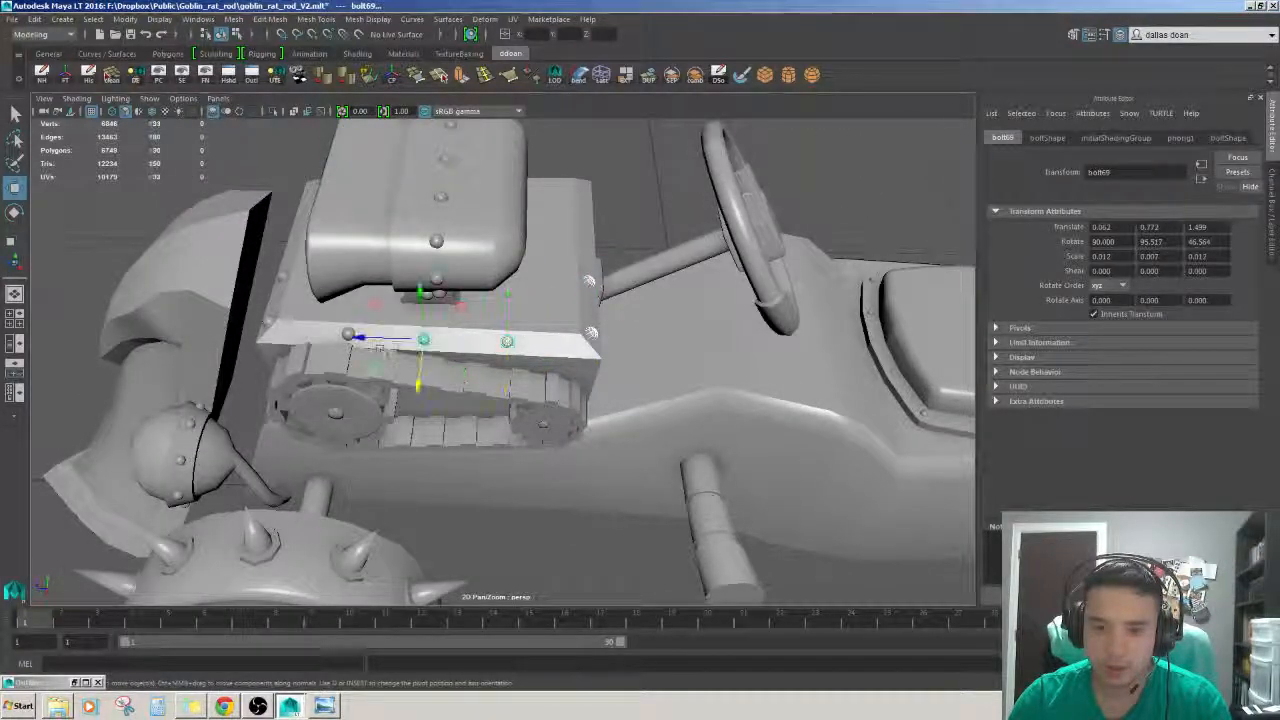
alt+drag(380, 348, 549, 388)
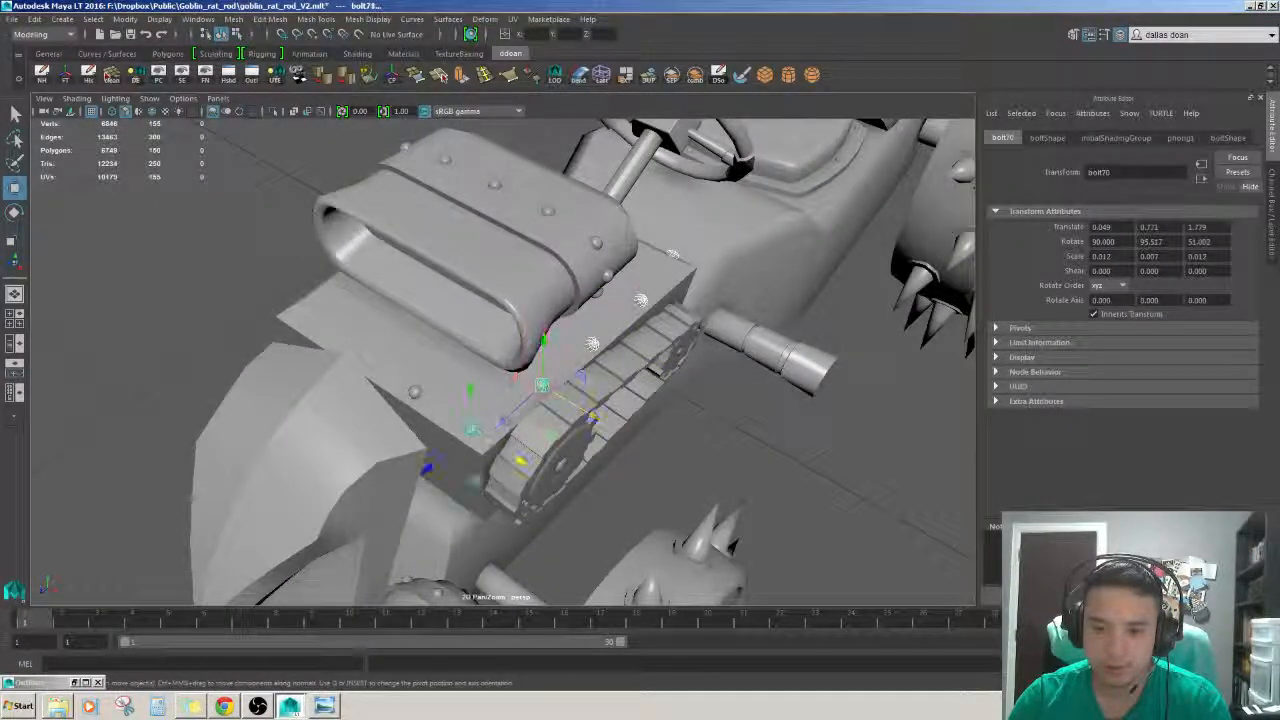
shift+click(416, 394)
alt+drag(416, 394, 588, 383)
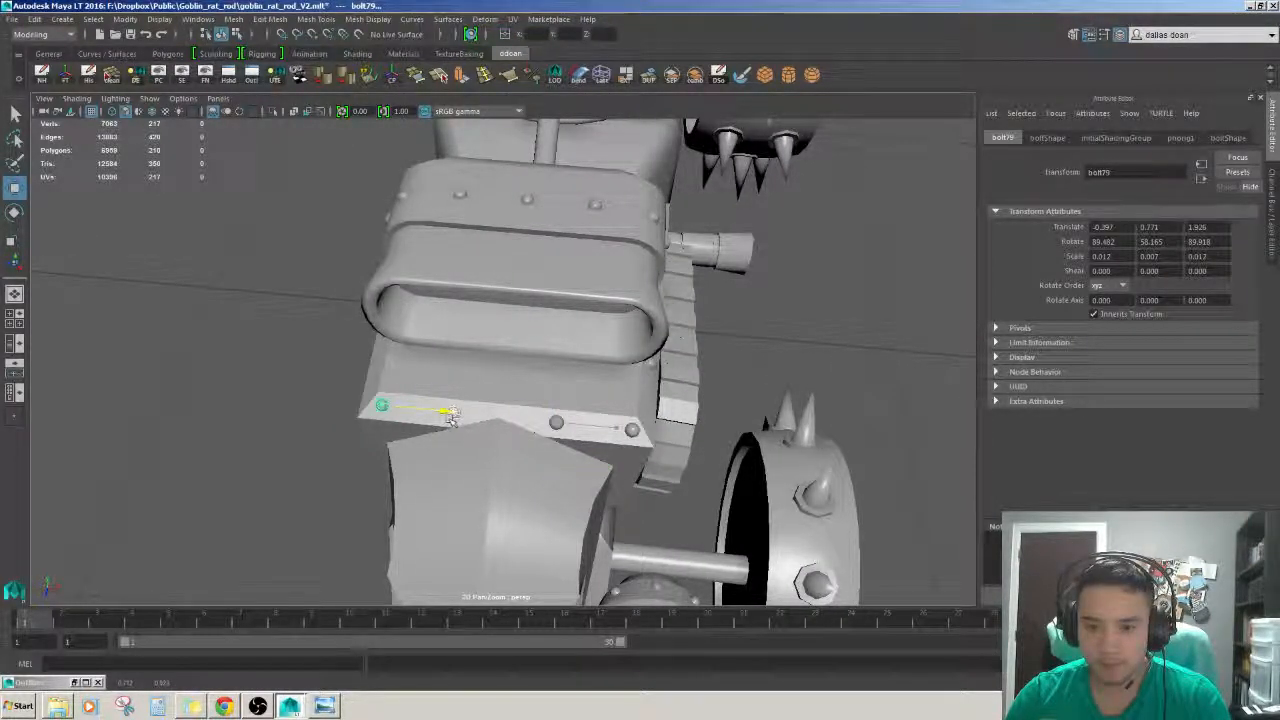
drag(452, 416, 449, 416)
alt+drag(357, 405, 712, 412)
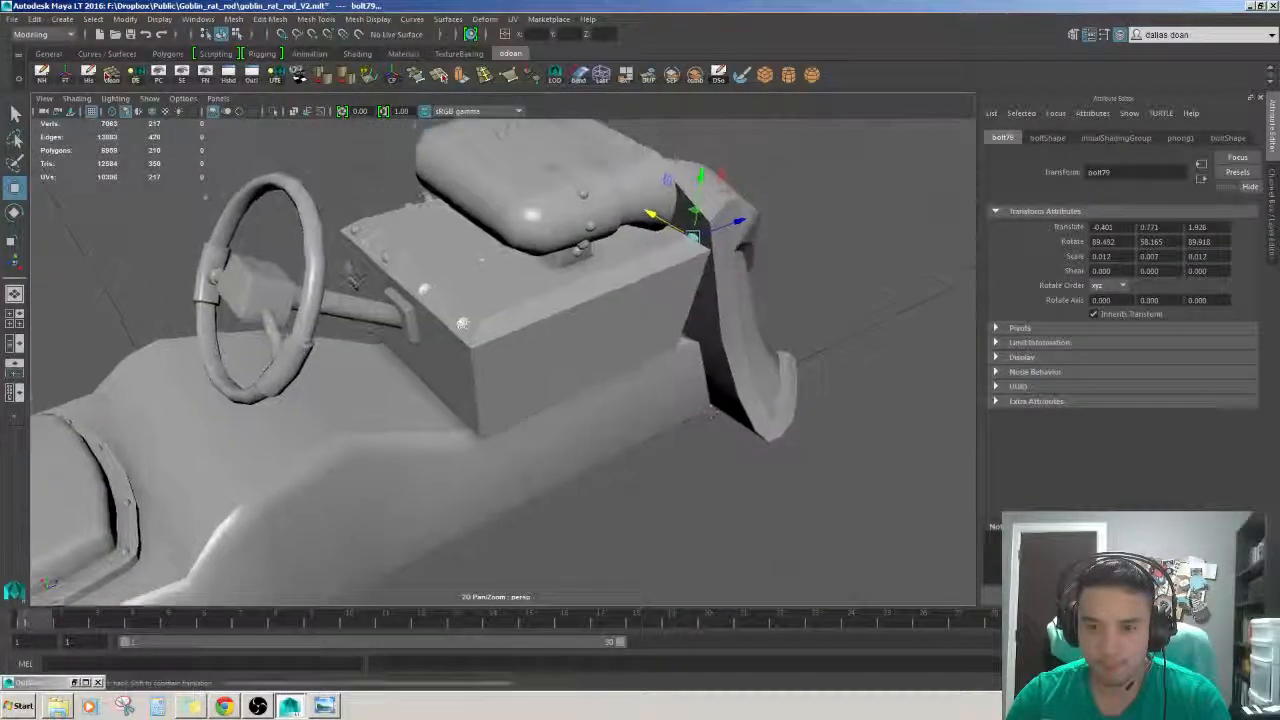
- Reduce the selection to the three copied bolts on the opposite side bevel and slide them along X to about -0.445
key(4)
alt+drag(627, 365, 632, 440)
alt+right_drag(632, 440, 650, 505)
alt+drag(650, 505, 676, 508)
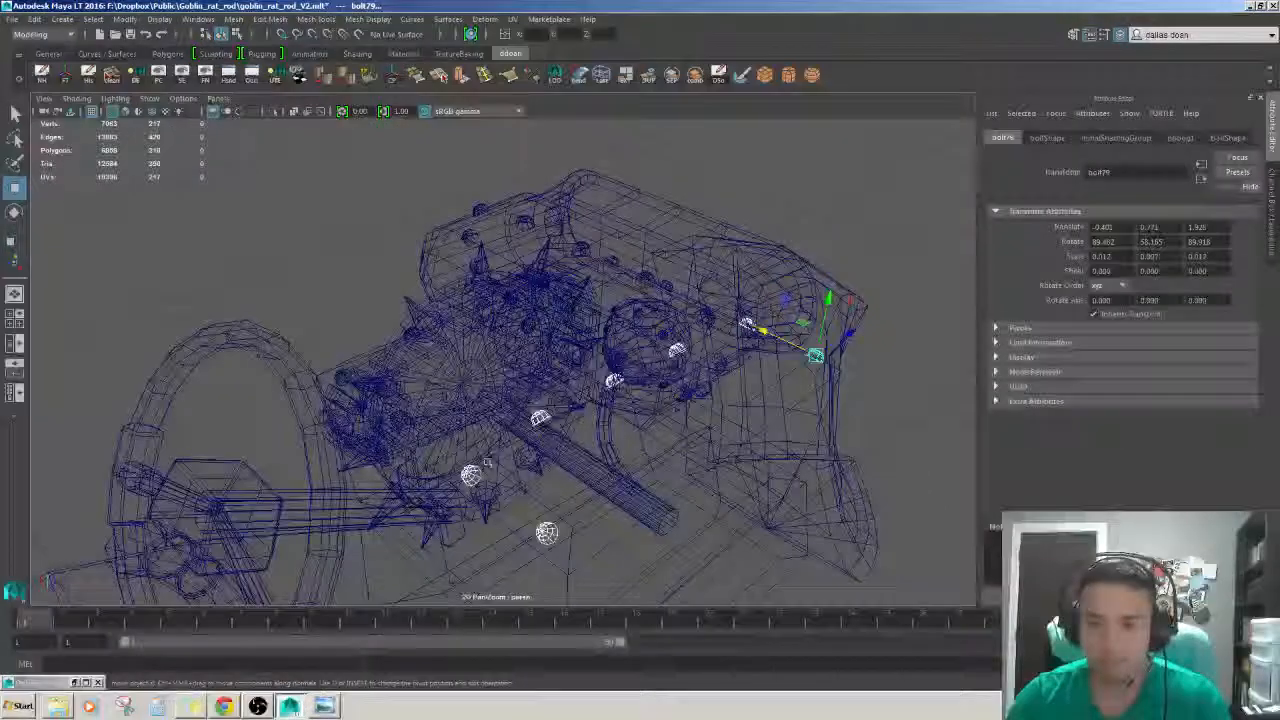
ctrl+drag(868, 428, 730, 290)
mouse_move(730, 290)
alt+mouse_down()
mouse_move(680, 320)
mouse_move(674, 349)
mouse_move(737, 387)
mouse_move(740, 370)
mouse_move(800, 350)
alt+mouse_up()
key(5)
alt+right_drag(800, 350, 830, 362)
mouse_move(830, 362)
alt+mouse_down()
mouse_move(777, 383)
mouse_move(820, 380)
alt+mouse_up()
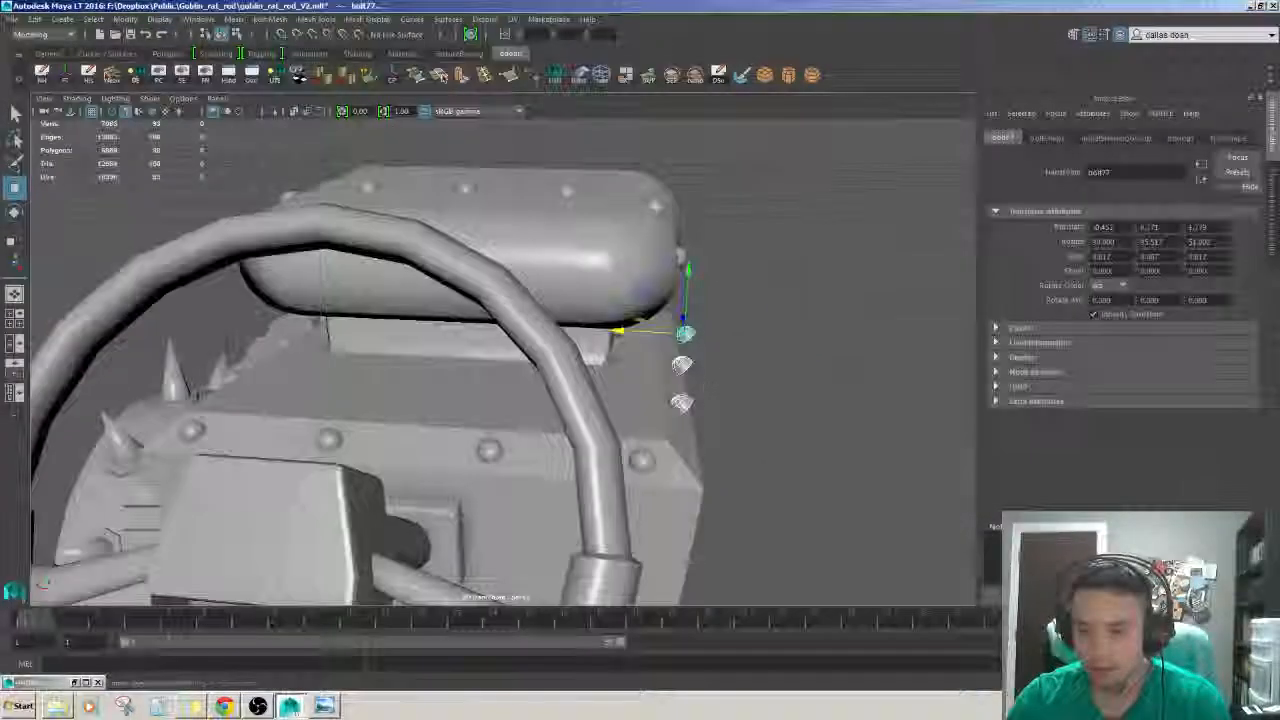
alt+middle_drag(820, 380, 768, 409)
alt+drag(768, 409, 765, 368)
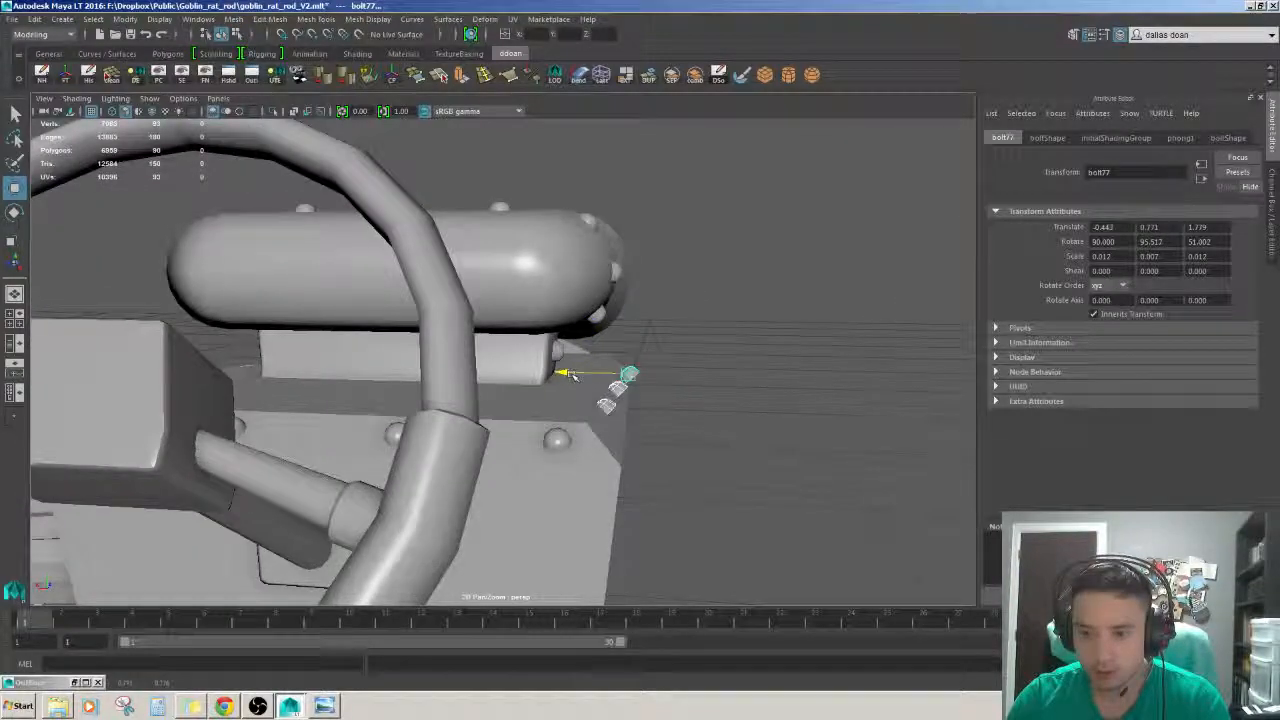
alt+drag(571, 375, 720, 385)
- Rotate the copied side bolt nearest the steering wheel to about -90, 84.483, -52.557 and shift it to about X -0.438
alt+right_drag(720, 385, 830, 385)
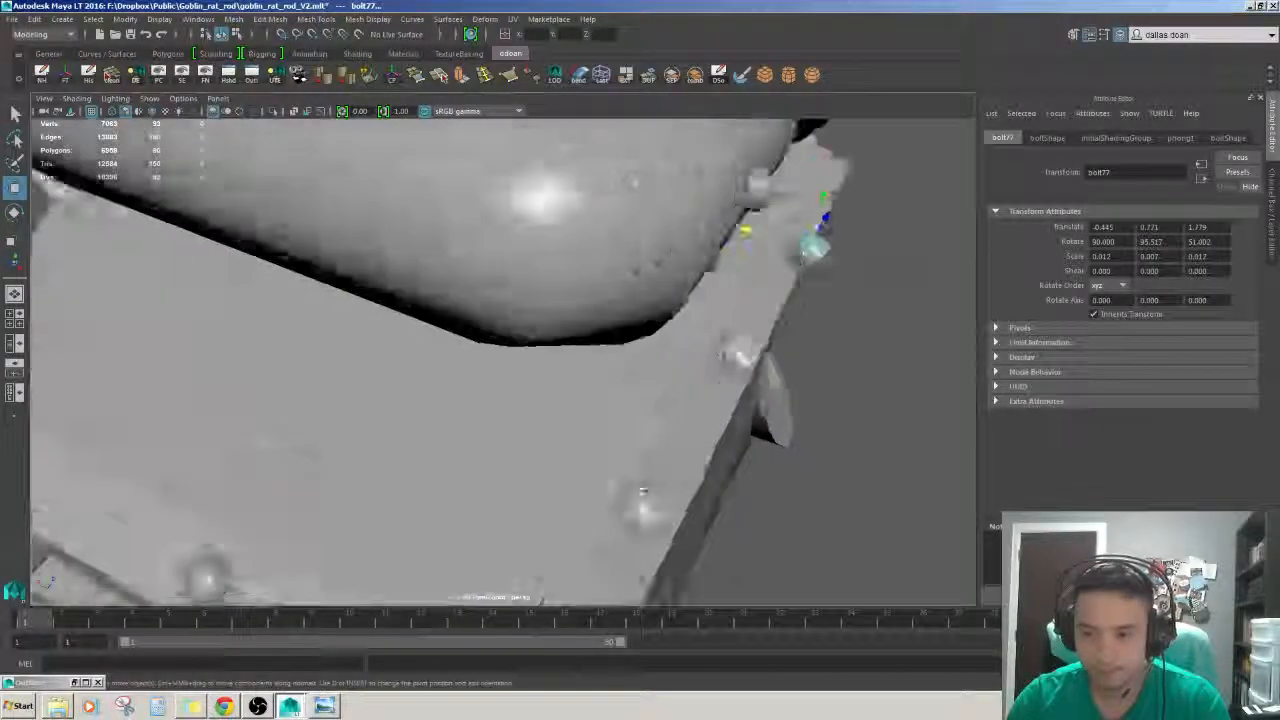
alt+drag(830, 385, 810, 330)
click(688, 352)
key(f)
alt+right_drag(743, 391, 668, 394)
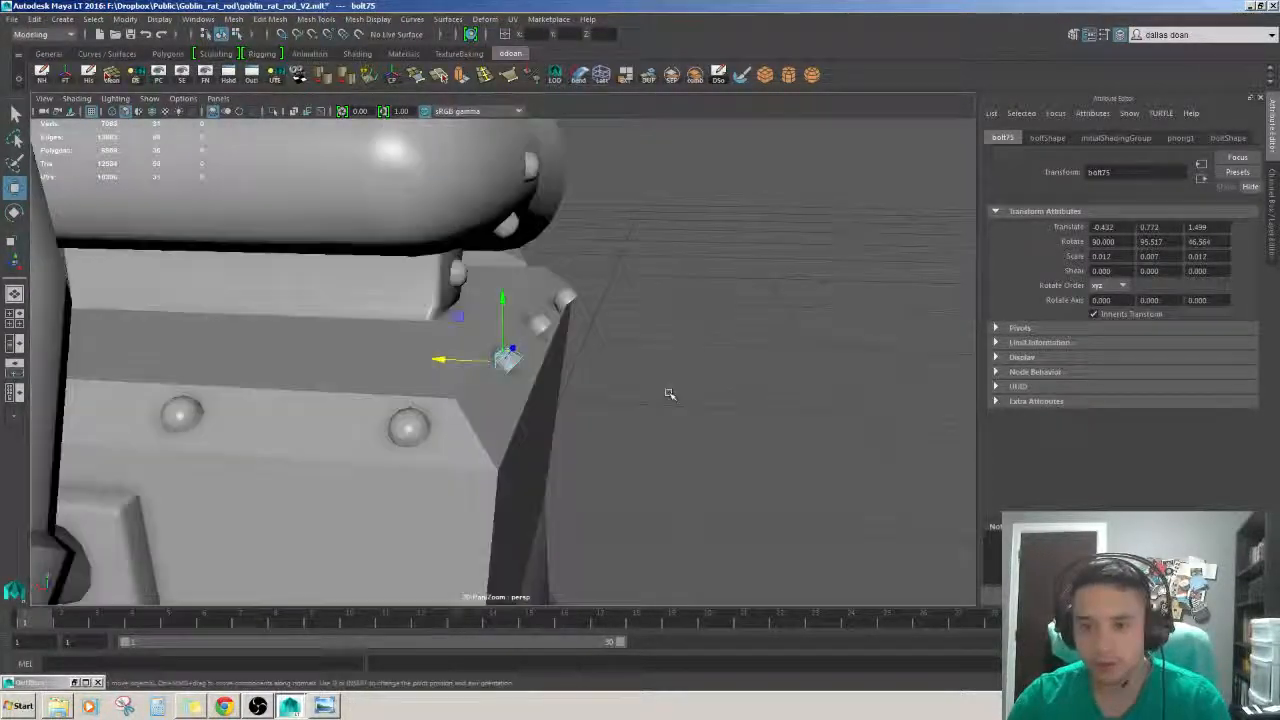
key(e)
alt+right_drag(533, 334, 579, 401)
drag(568, 360, 606, 432)
key(w)
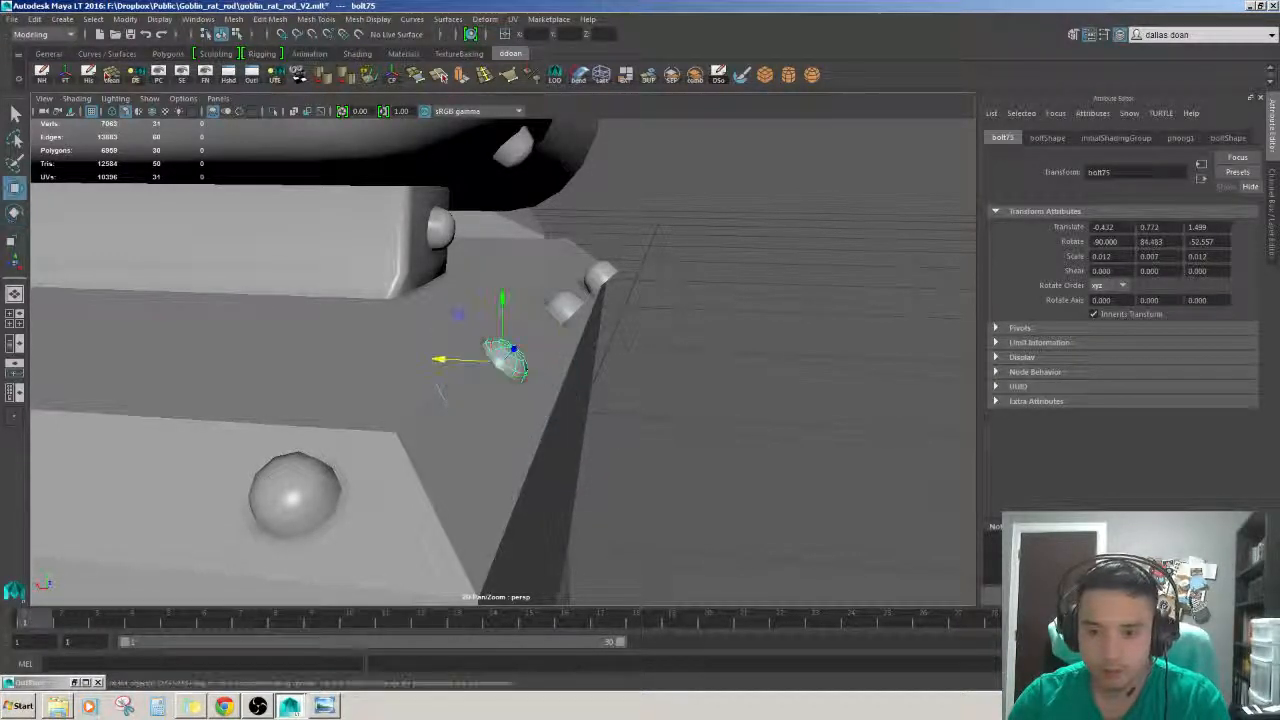
drag(441, 359, 453, 362)
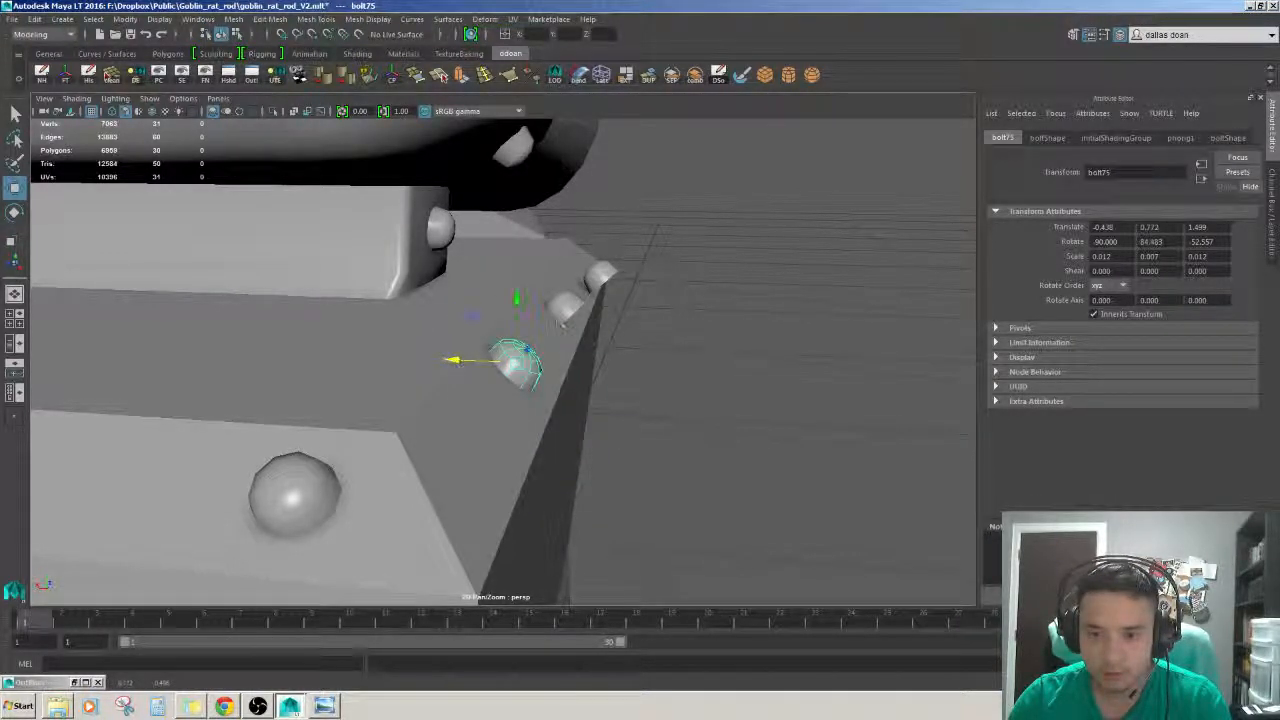
- Rotate the middle copied bolt on the side bevel to about -90, 84.483, -44.989
click(566, 312)
key(e)
drag(615, 318, 652, 341)
key(w)
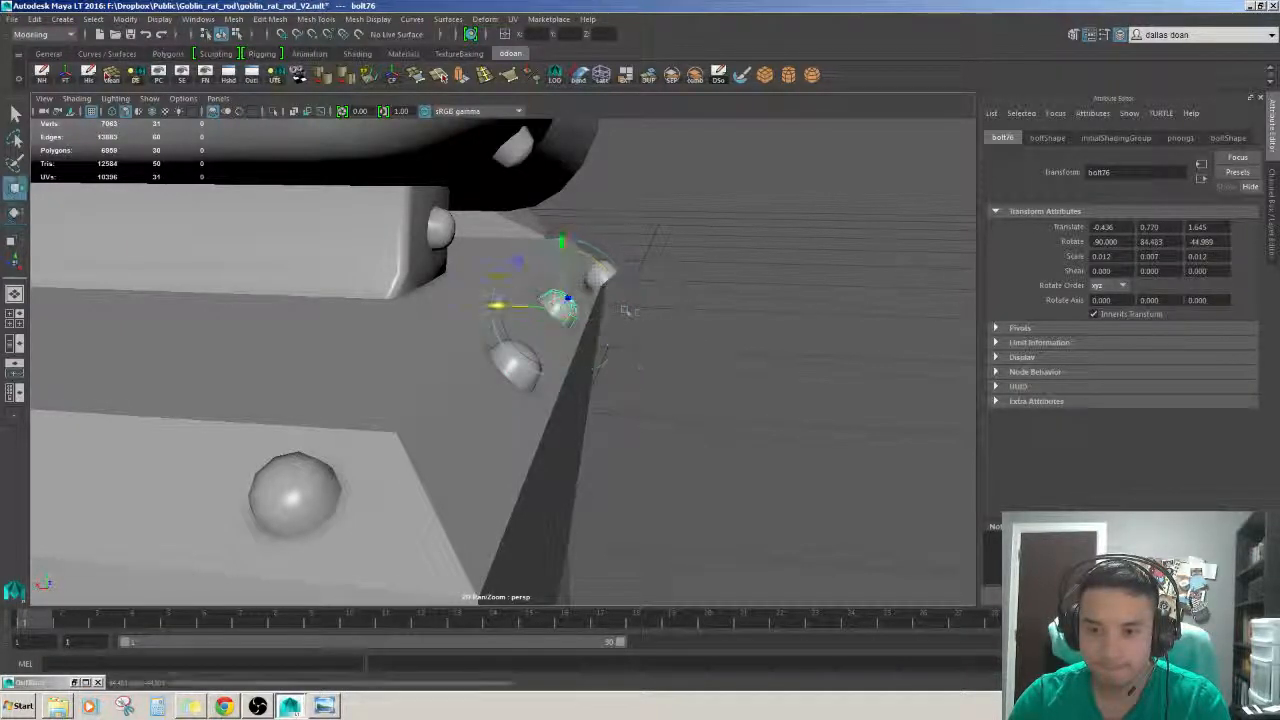
- Rotate the copied side bolt farthest from the steering wheel to about -90, 84.483, -40.4 and slide it to about X -0.431
click(604, 275)
key(e)
drag(631, 240, 648, 247)
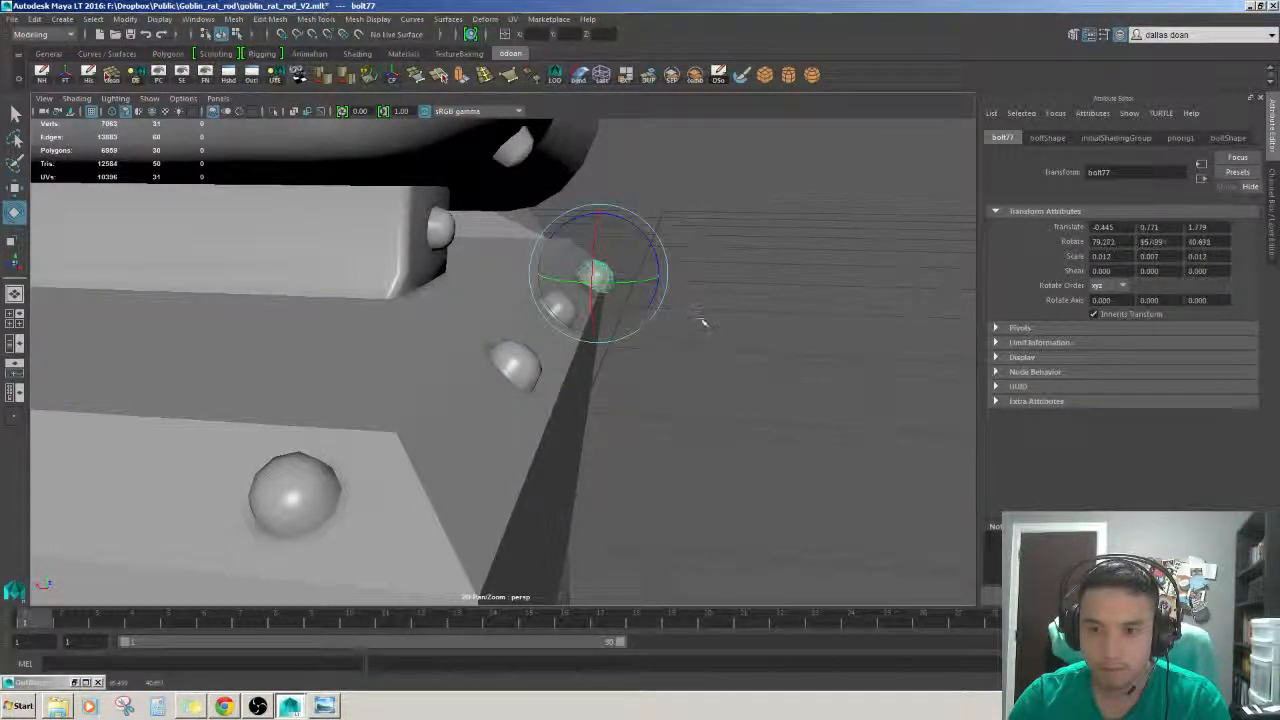
key(ctrl+z)
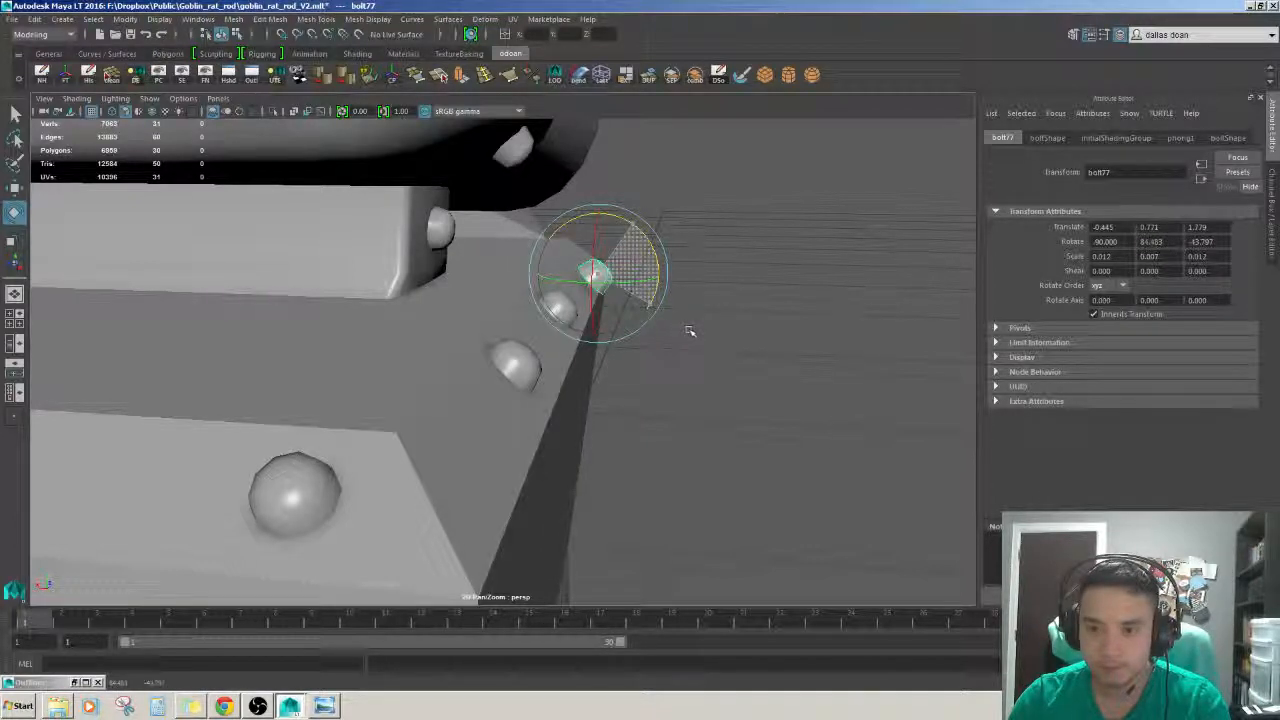
drag(689, 330, 686, 336)
key(w)
drag(544, 271, 530, 270)
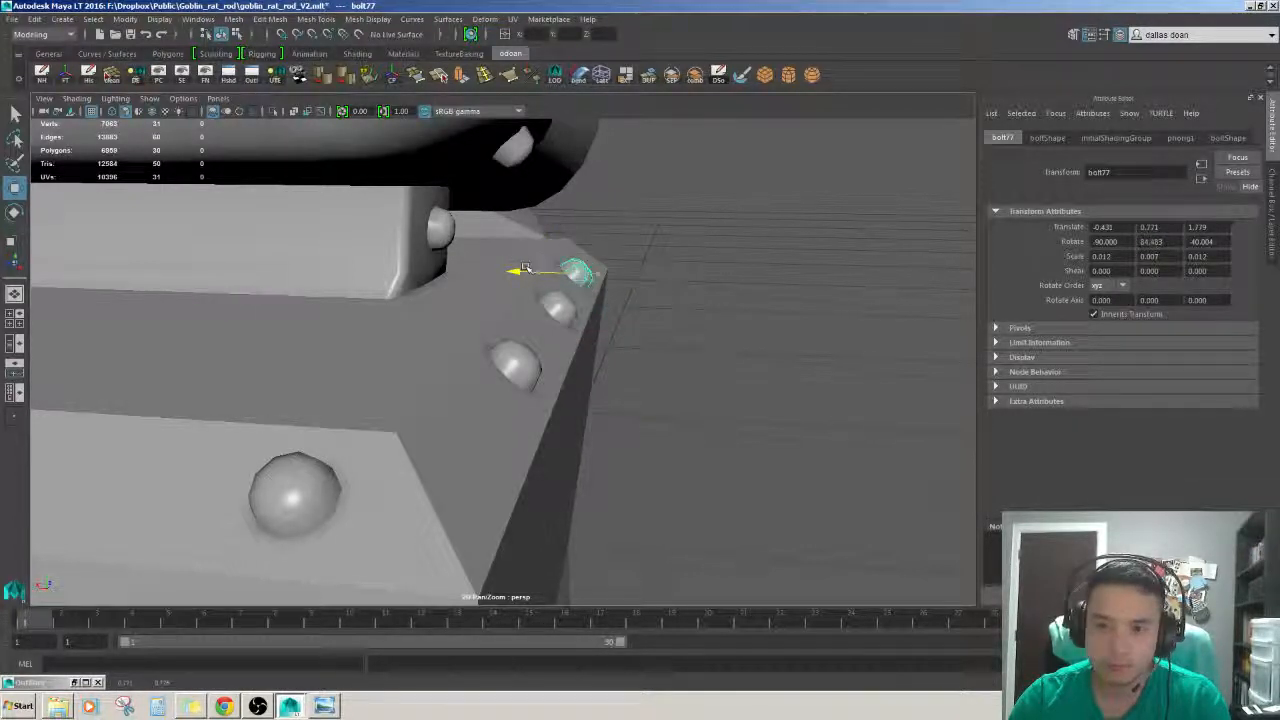
key(e)
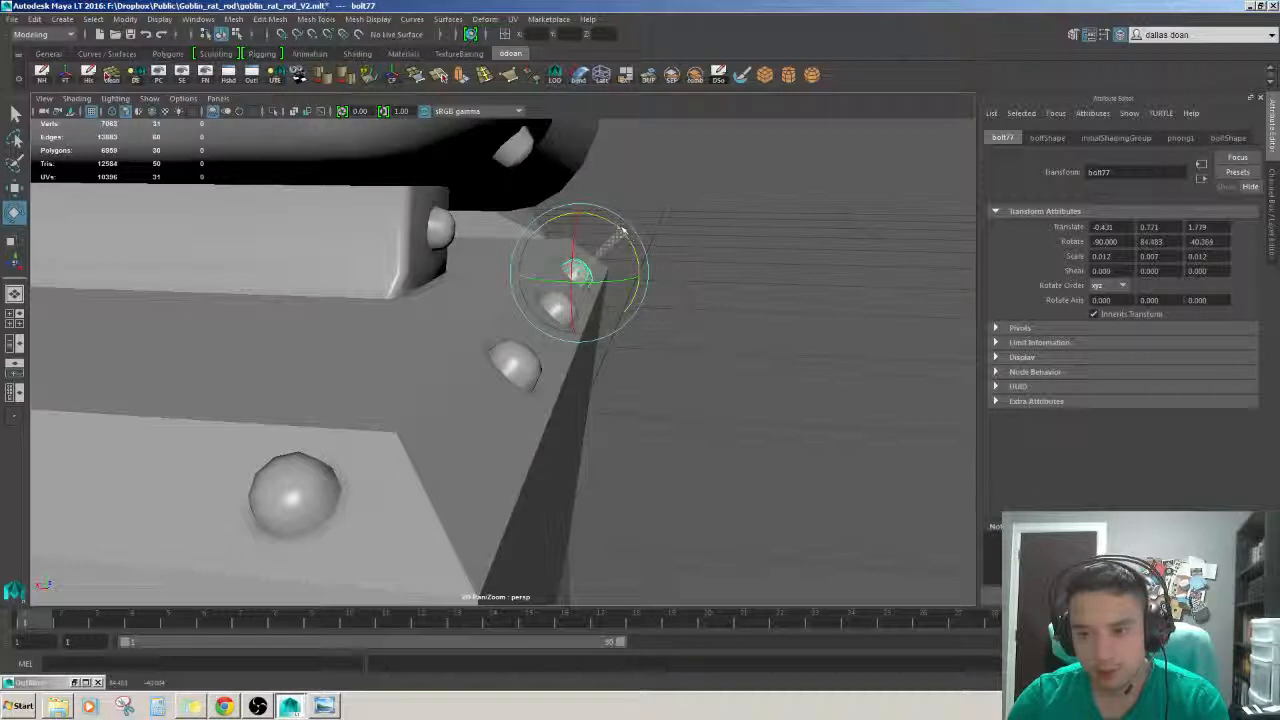
key(w)
- Nudge the side-bevel bolt nearest the steering wheel along X to fine-tune its seating, and deselect everything
click(560, 308)
key(e)
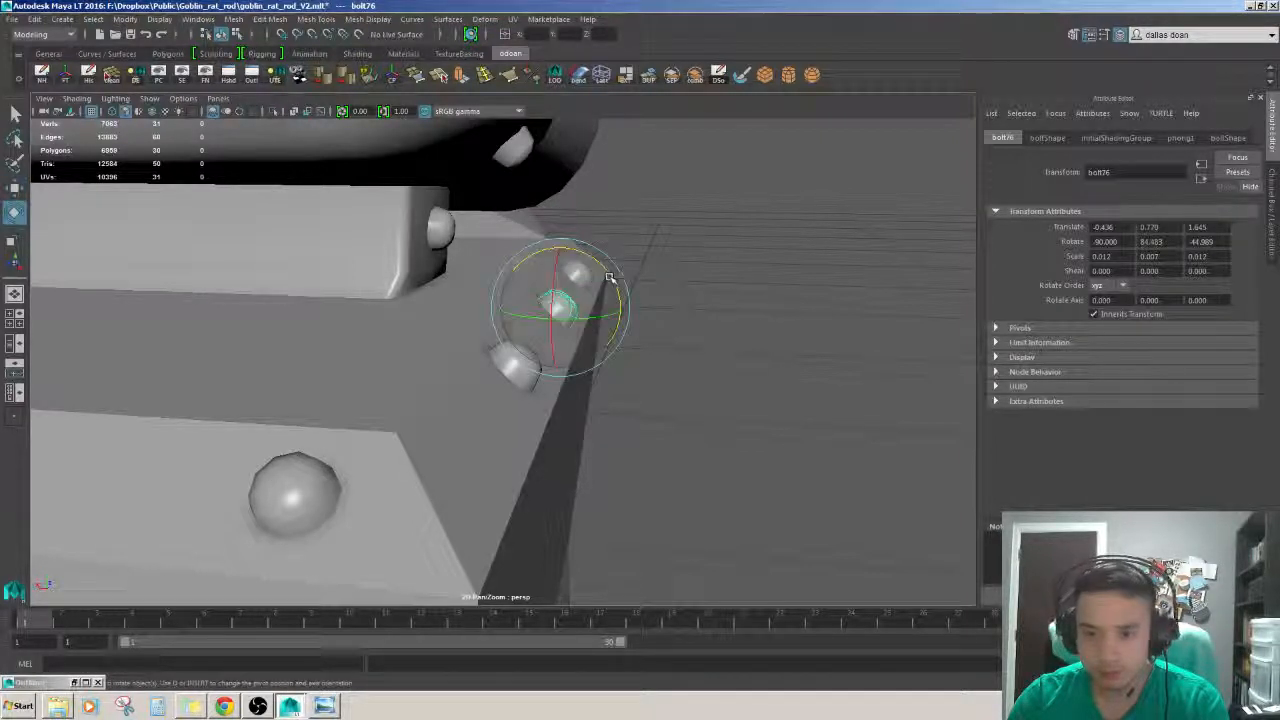
key(w)
click(512, 368)
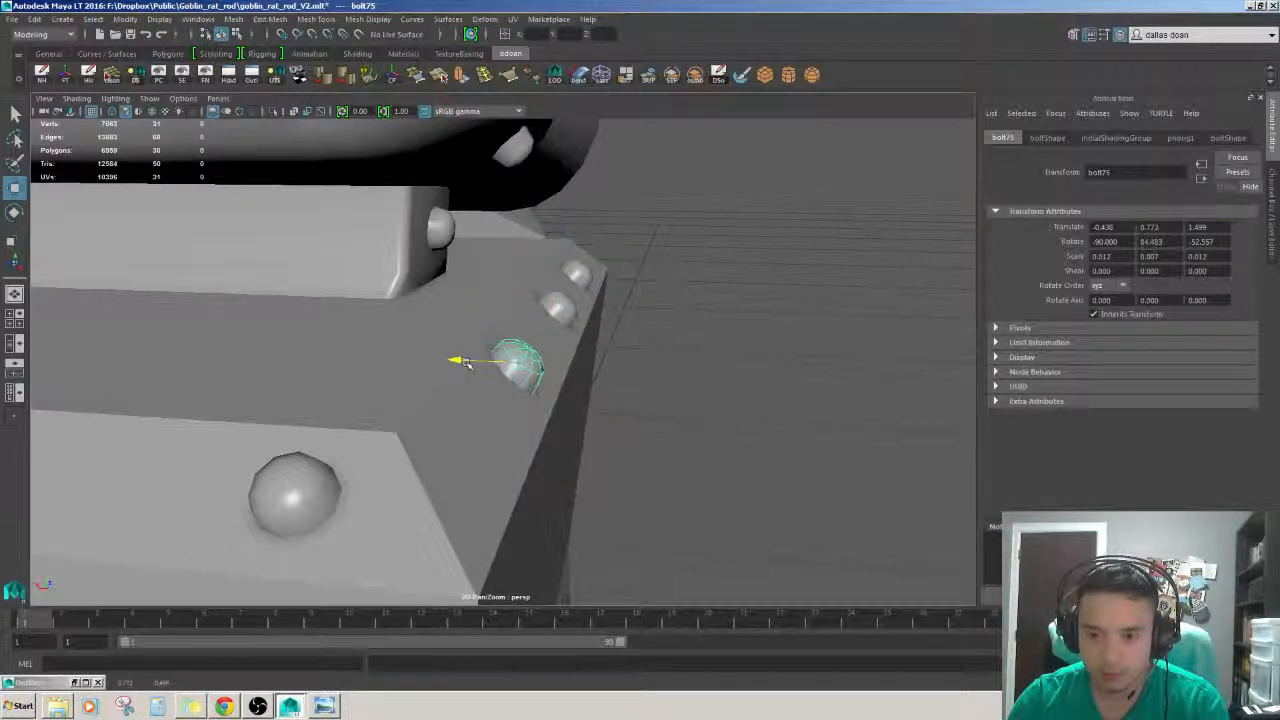
click(630, 354)
- Examine the complete vehicle from the front, the side and a three-quarter view with nothing selected
alt+drag(630, 354, 580, 385)
alt+right_drag(580, 385, 420, 356)
alt+drag(420, 356, 230, 355)
alt+right_drag(230, 355, 297, 346)
alt+drag(297, 346, 281, 293)
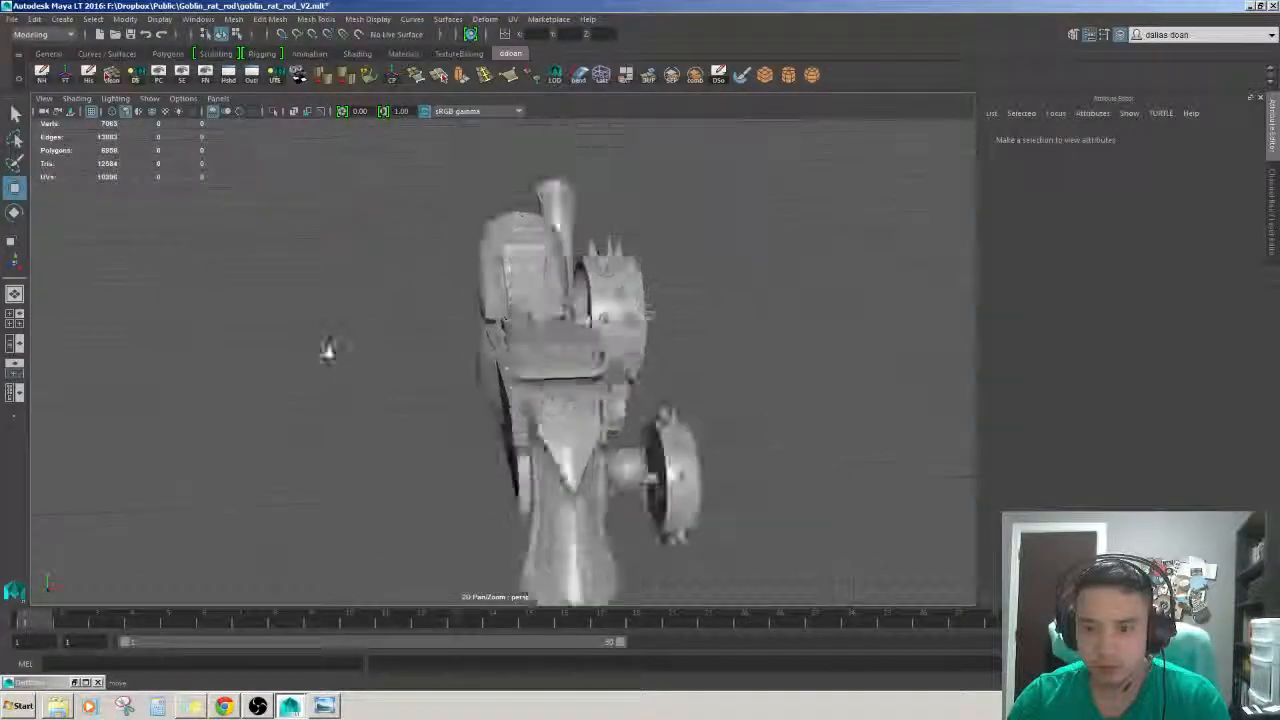
alt+right_drag(281, 293, 235, 310)
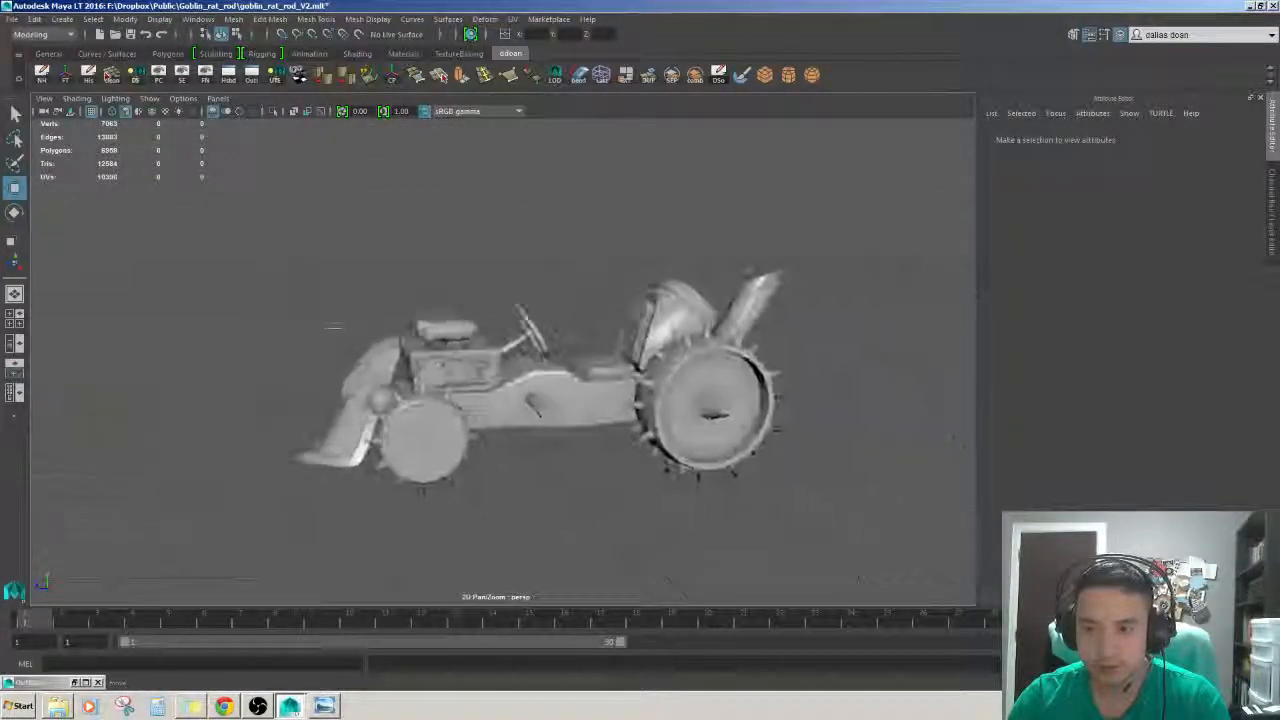
alt+drag(235, 310, 420, 345)
alt+right_drag(420, 345, 390, 350)
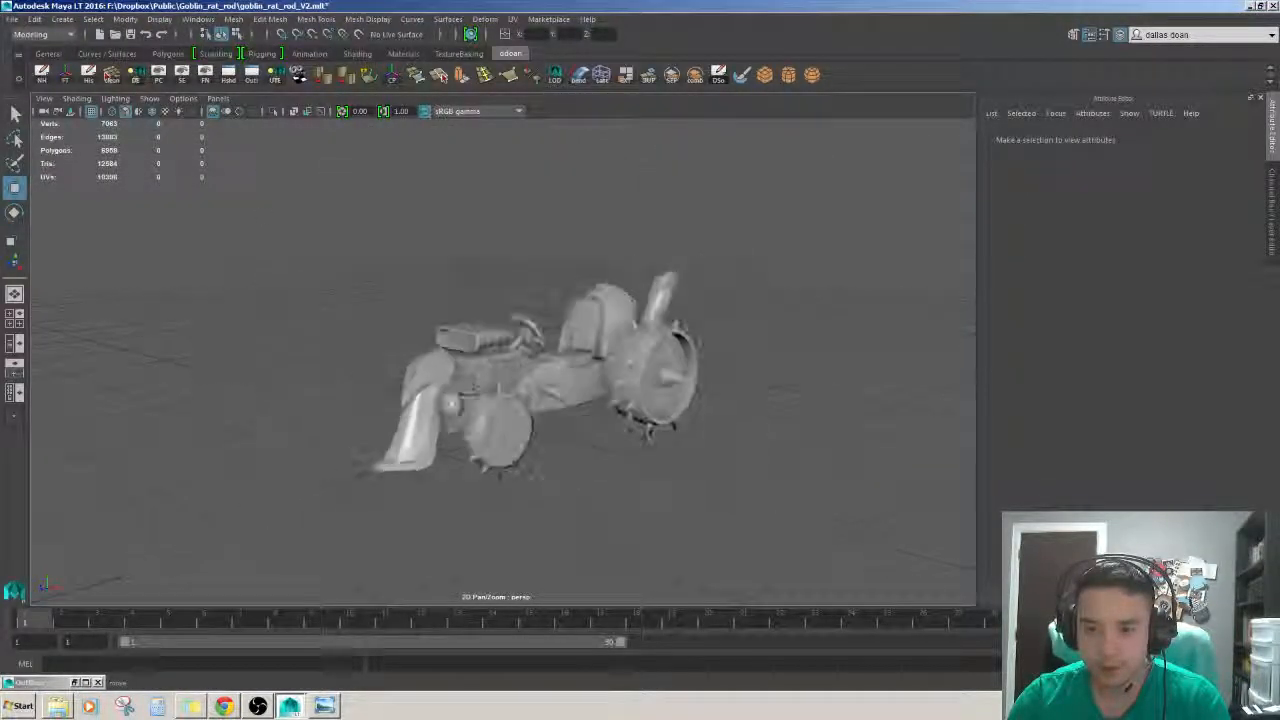
drag(262, 214, 704, 420)
click(704, 420)
alt+right_drag(704, 420, 760, 420)
alt+drag(760, 420, 790, 420)
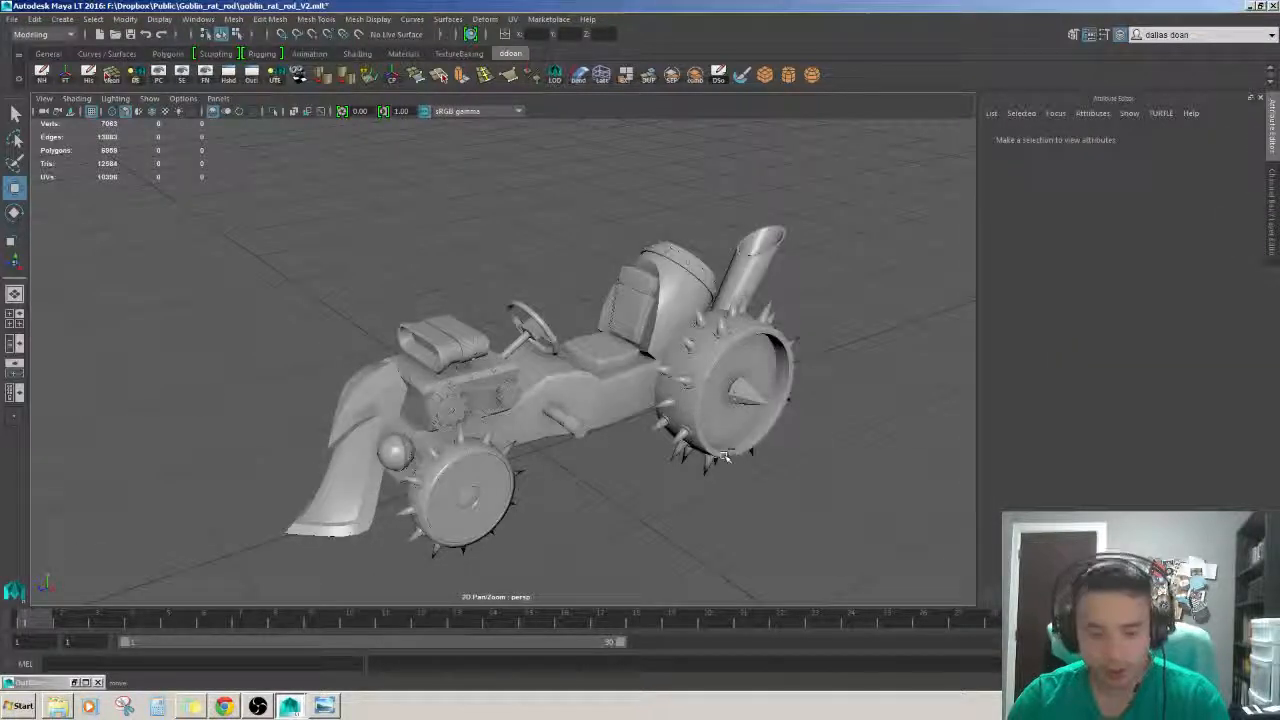
alt+drag(590, 430, 574, 383)
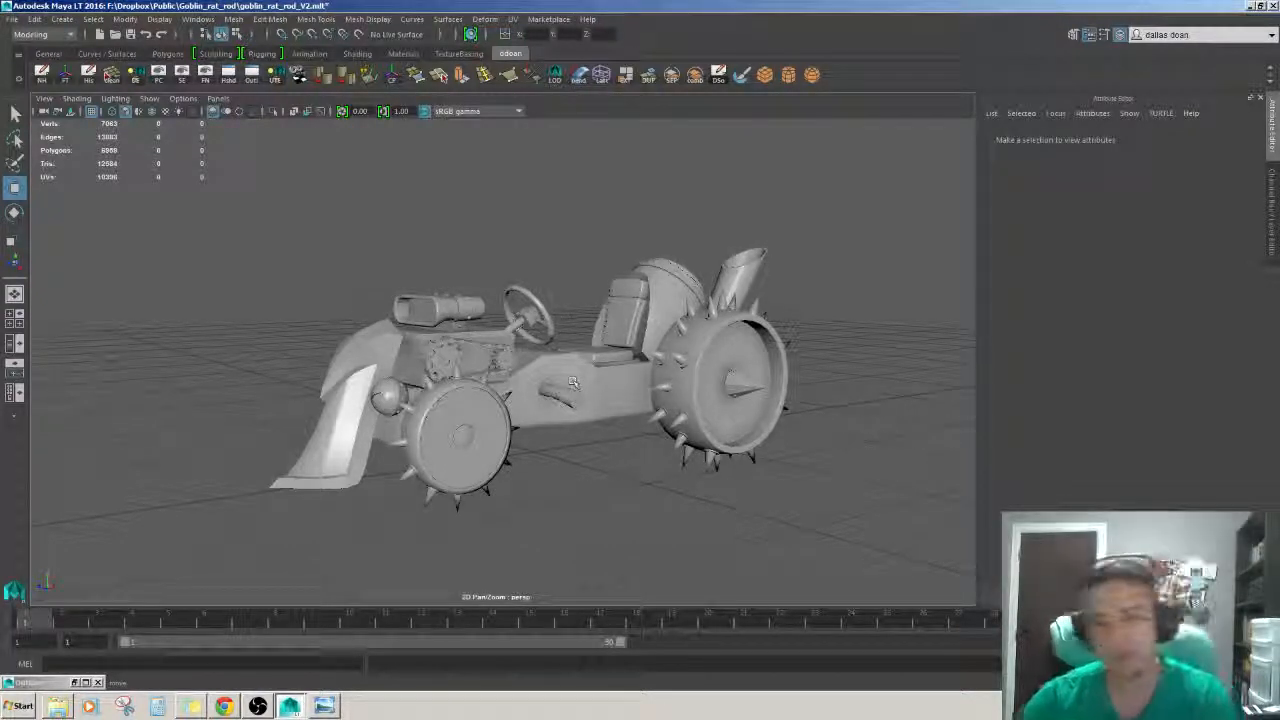
alt+drag(888, 411, 795, 407)
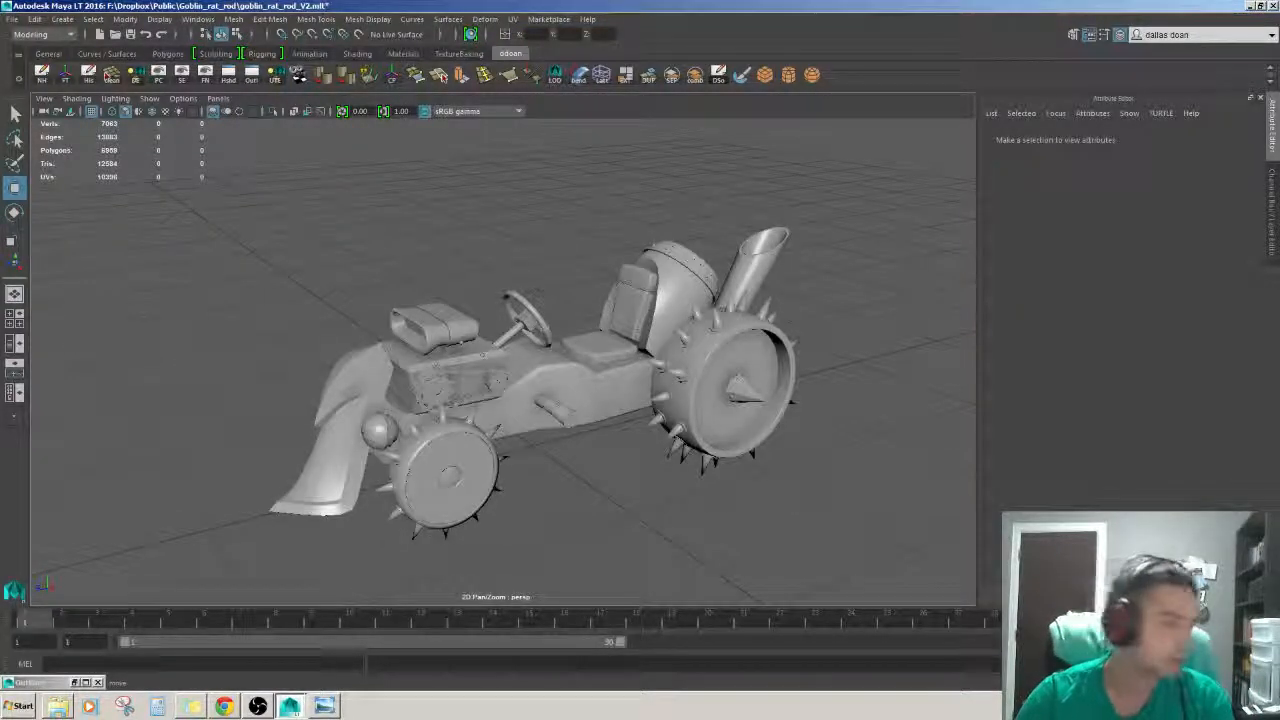